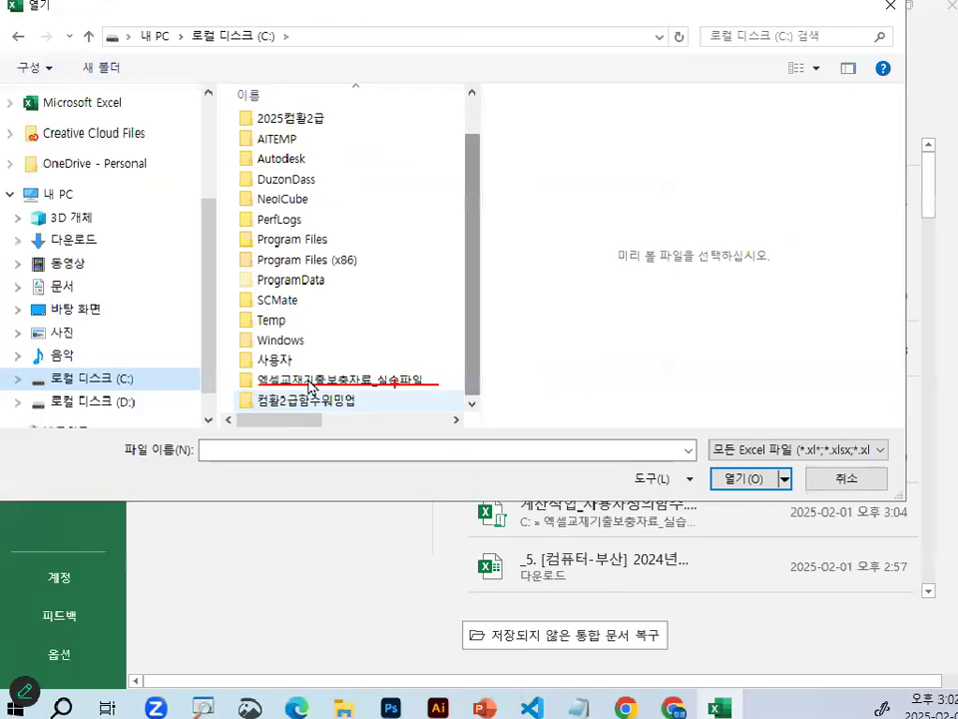
Open the workbook 계산작업_배열수식.xlsm from the 엑셀교재기출보충자료_실습파일 folder.
double_click(309, 386)
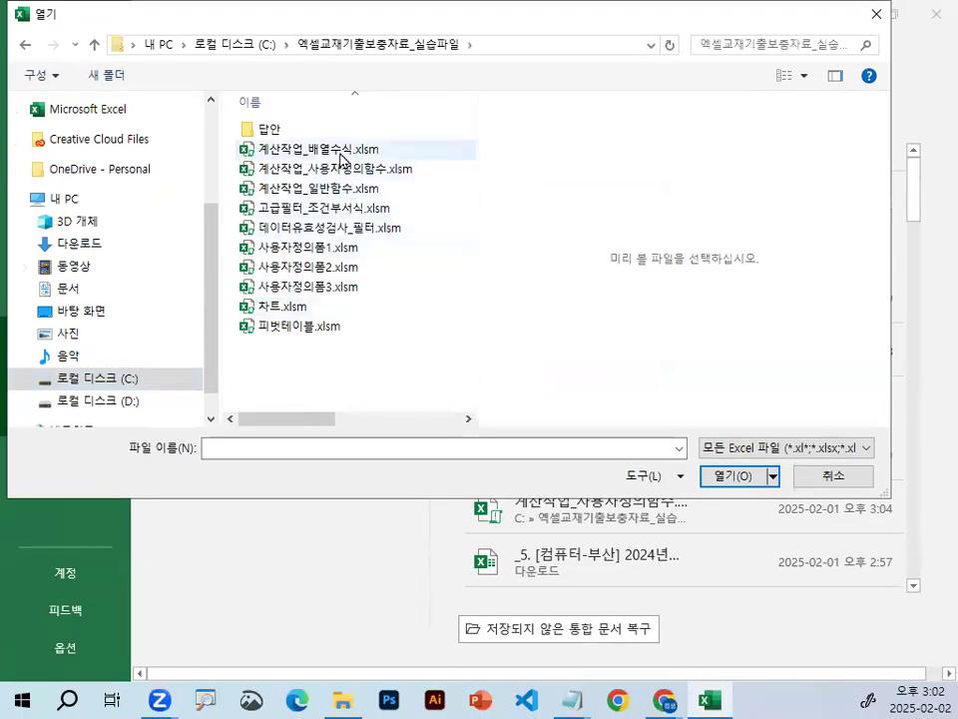
double_click(342, 149)
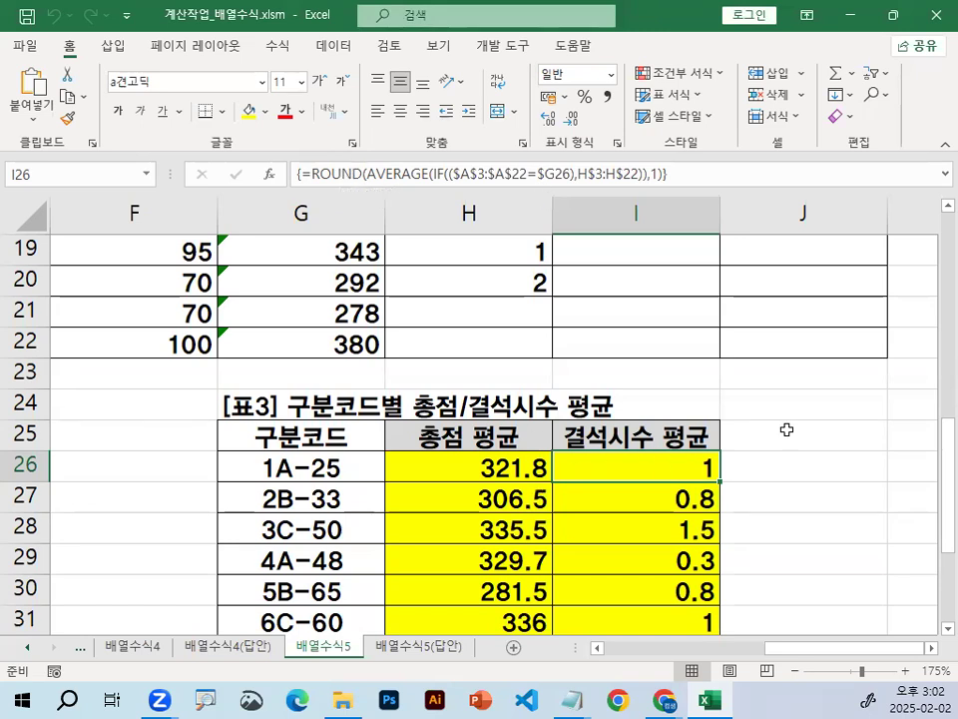
left_click(836, 426)
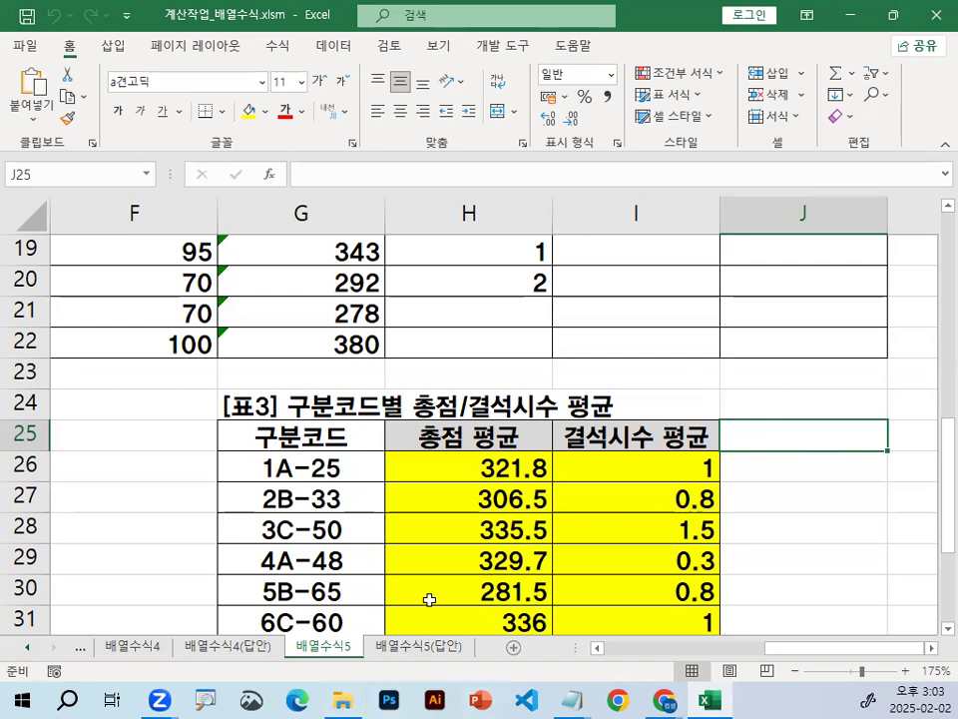
Go to the 배열수식4 sheet and select the 영어최고 cell for 학과코드 101 (M8) in [표2].
left_click(136, 647)
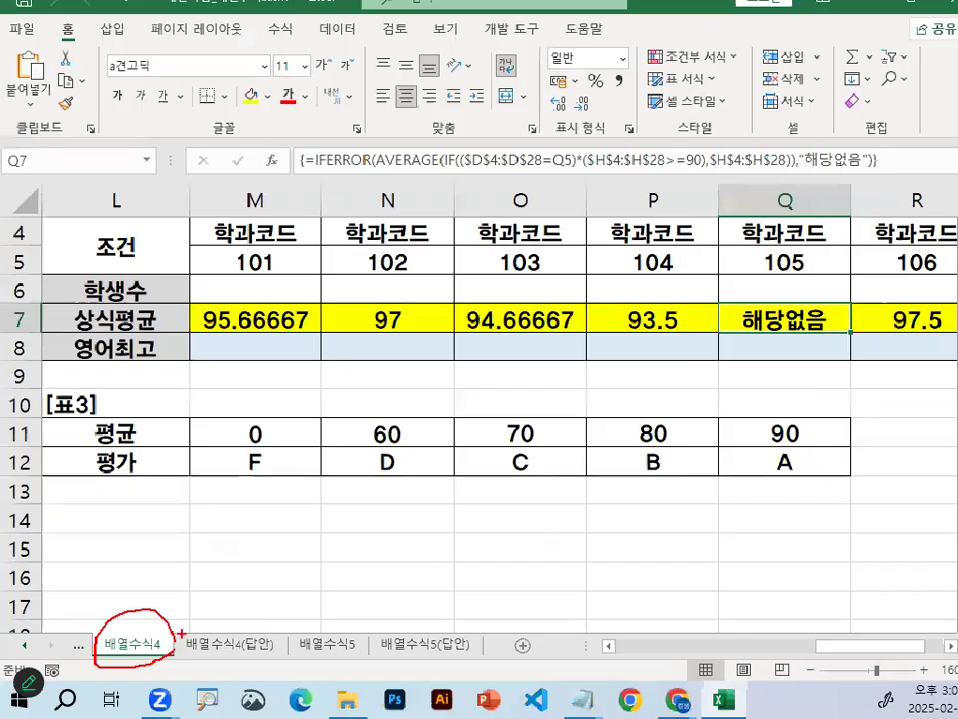
left_click(380, 270)
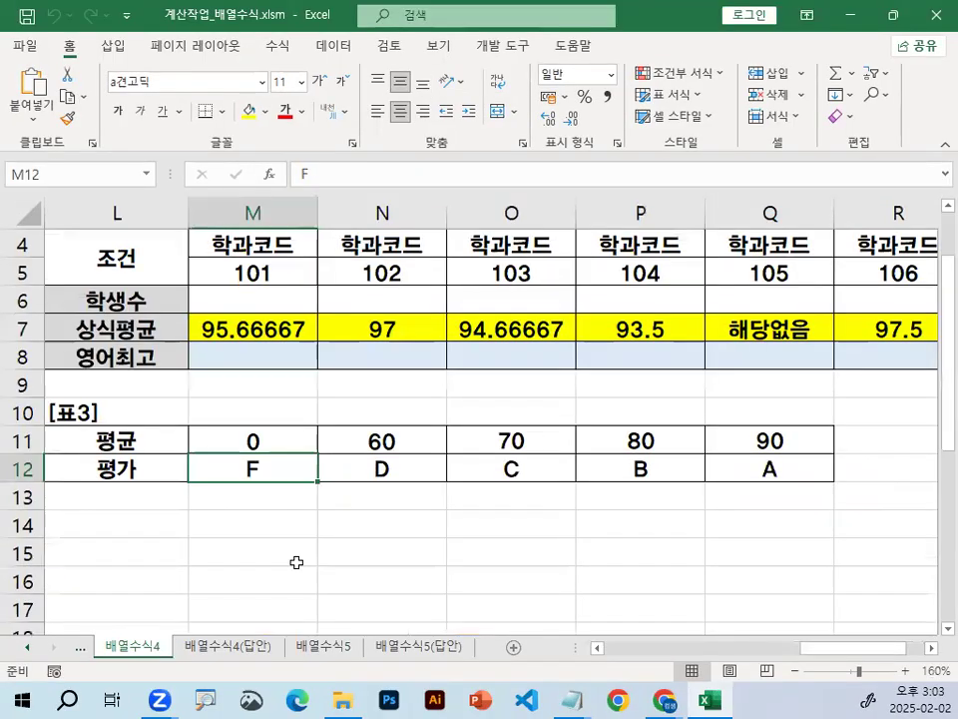
scroll(753, 665, "left", 4)
scroll(798, 522, "down", 7)
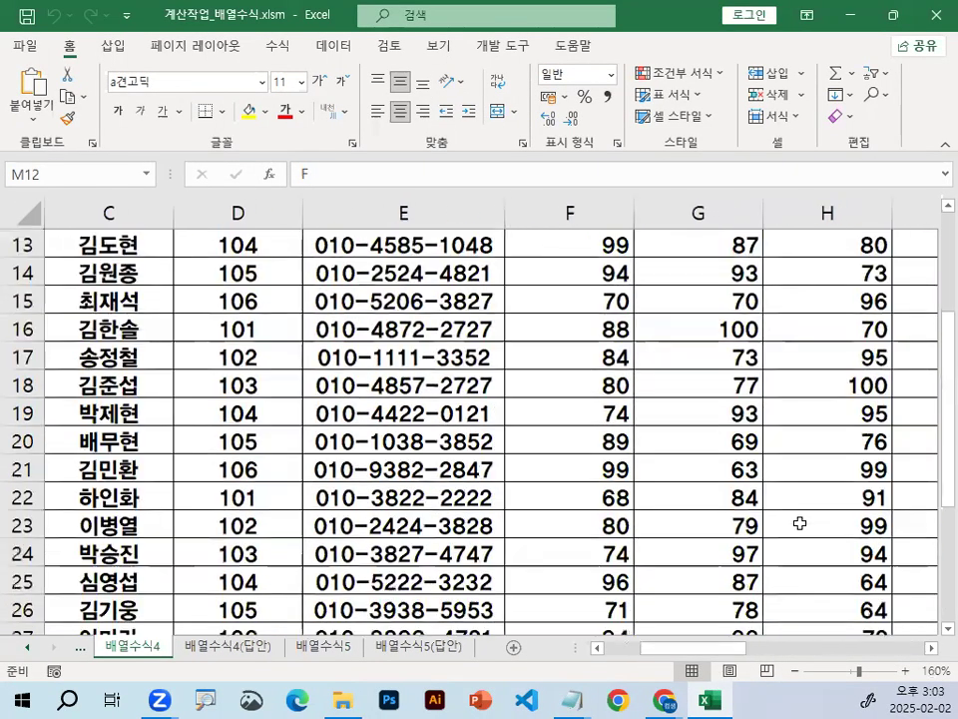
left_click_drag(729, 648, 872, 643)
scroll(855, 629, "up", 5)
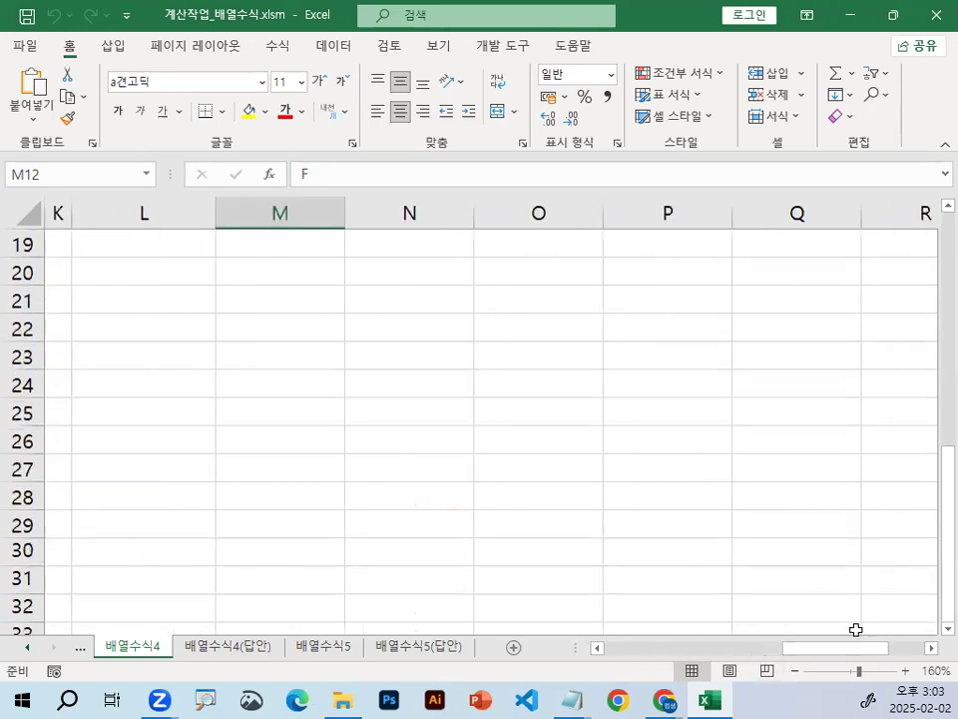
scroll(856, 629, "up", 3)
left_click(289, 442)
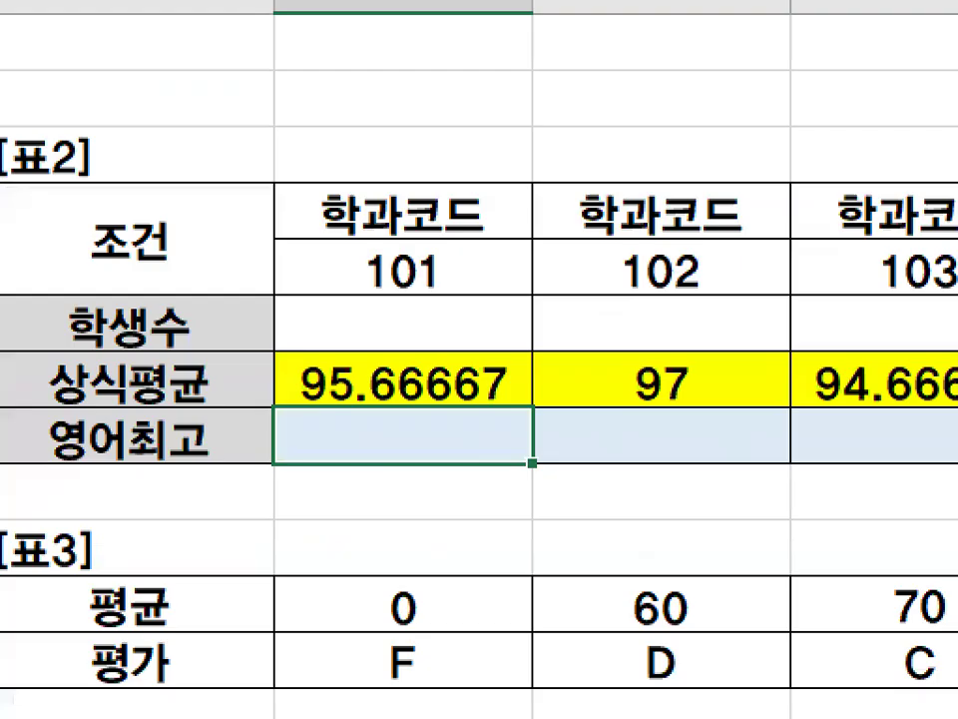
mouse_move(302, 428)
left_mouse_down()
mouse_move(434, 433)
mouse_move(310, 420)
left_mouse_up()
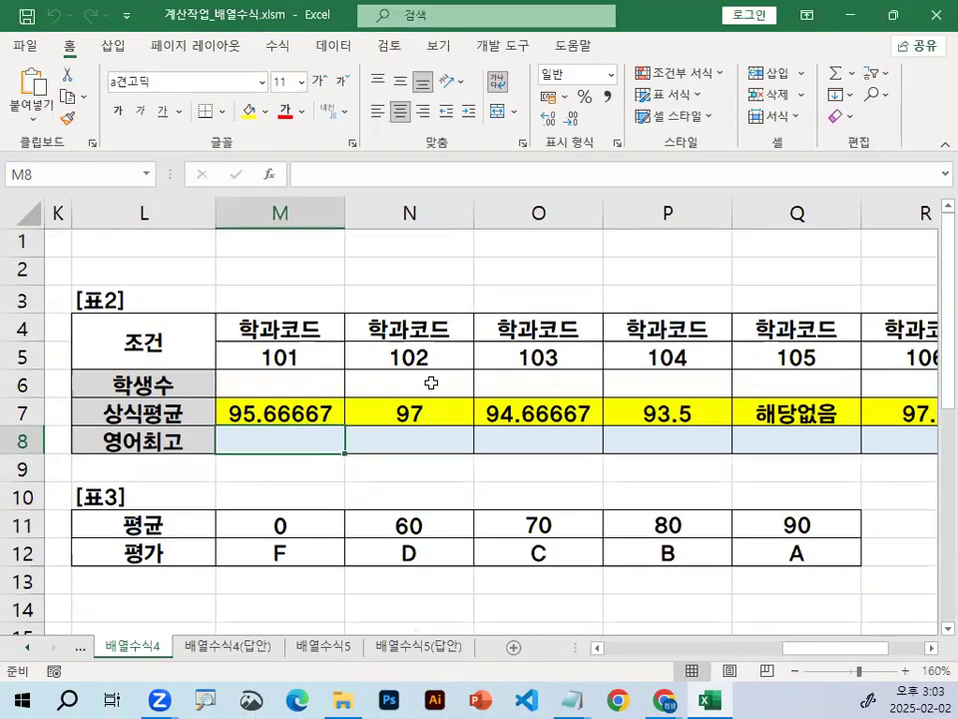
Switch to the Notepad file 2024_컴활1급실기-7일차엑셀수업내용.txt and review the INDEX function's syntax and range notes, then minimize it.
mouse_move(572, 698)
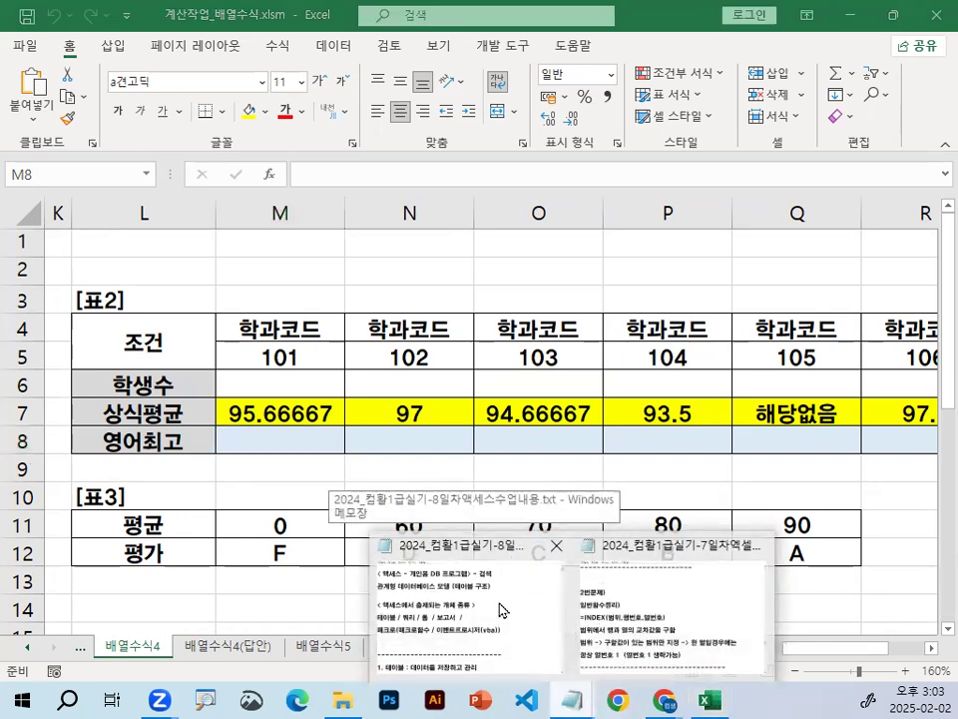
left_click(633, 564)
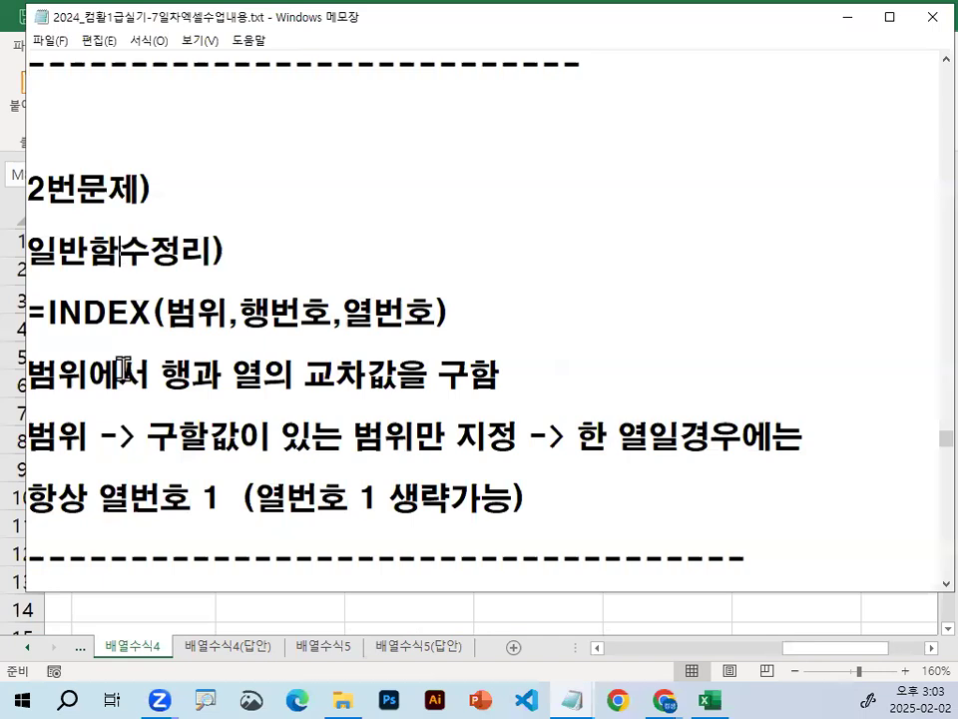
double_click(64, 313)
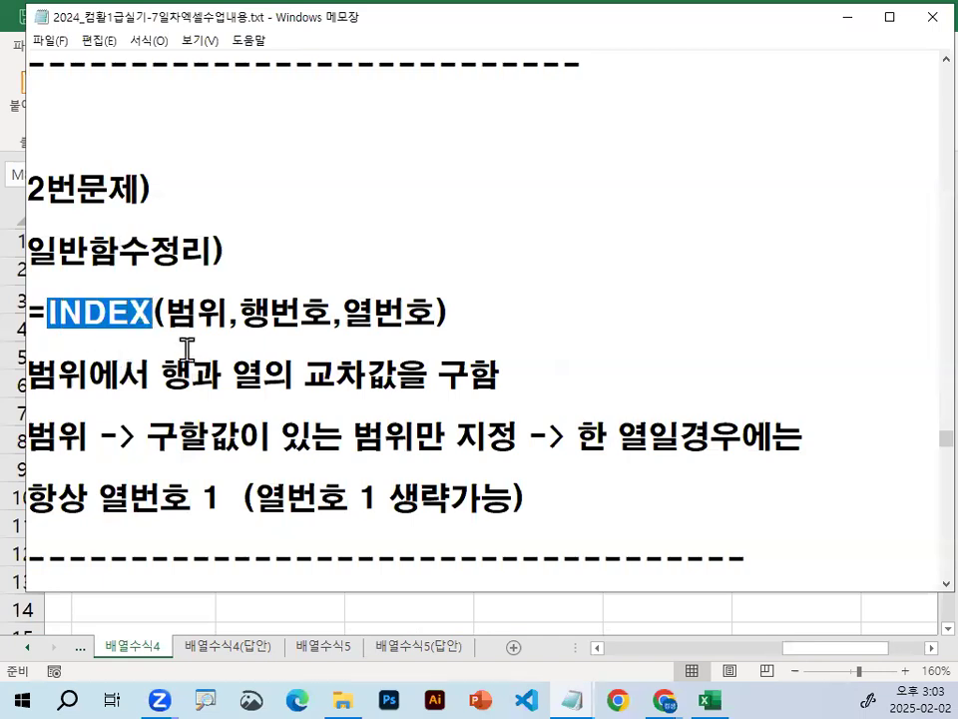
double_click(195, 313)
double_click(318, 315)
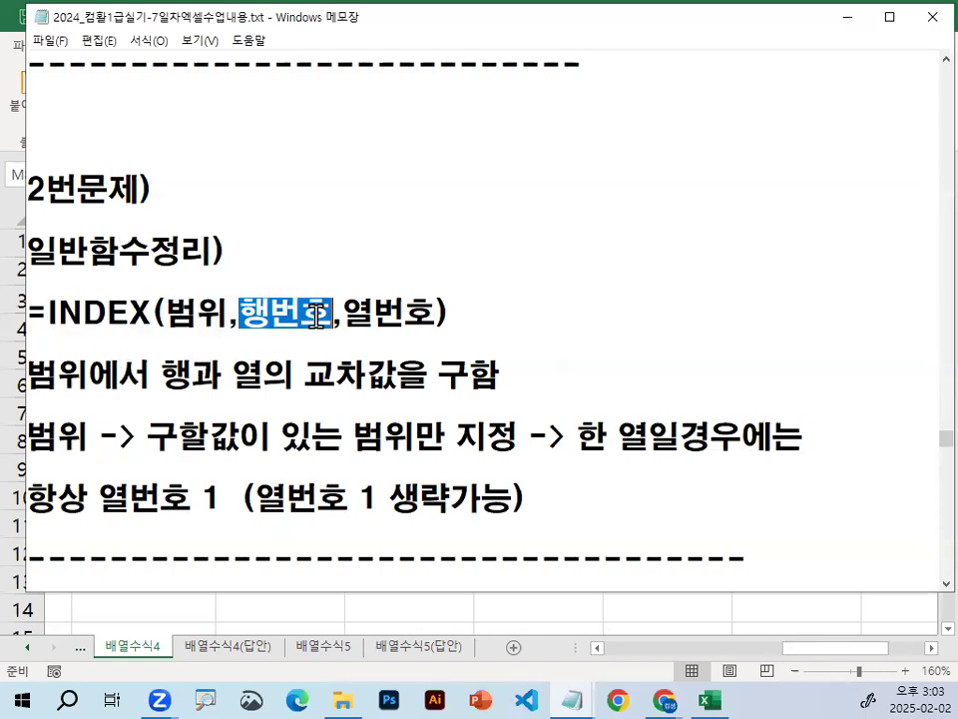
double_click(424, 315)
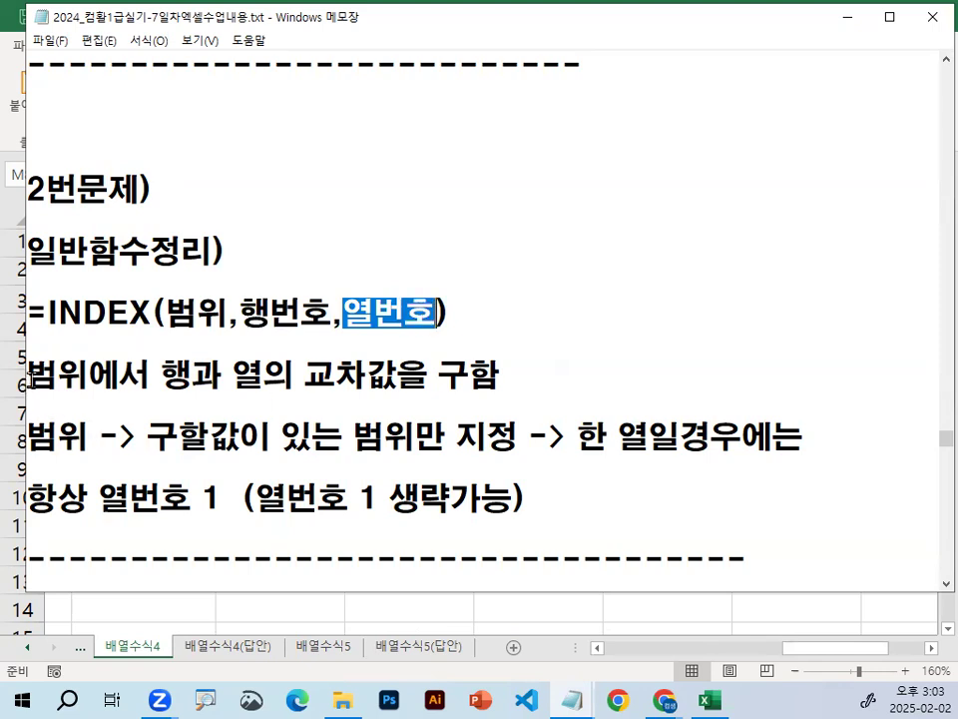
left_click_drag(32, 377, 90, 375)
left_click_drag(162, 375, 499, 376)
left_click_drag(27, 436, 88, 437)
left_click(152, 437)
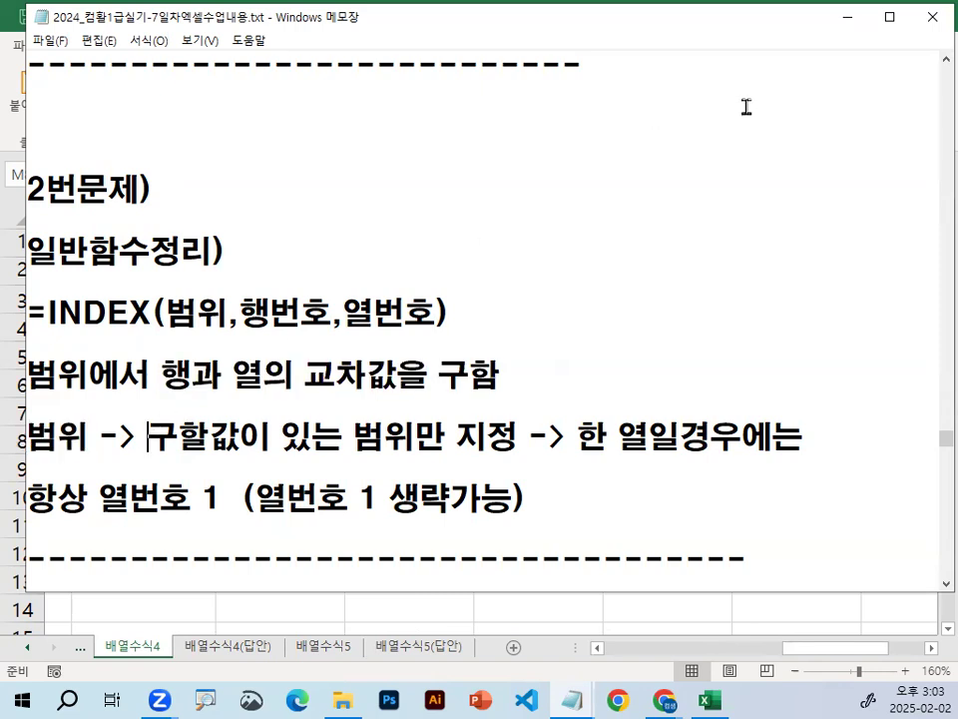
left_click(850, 17)
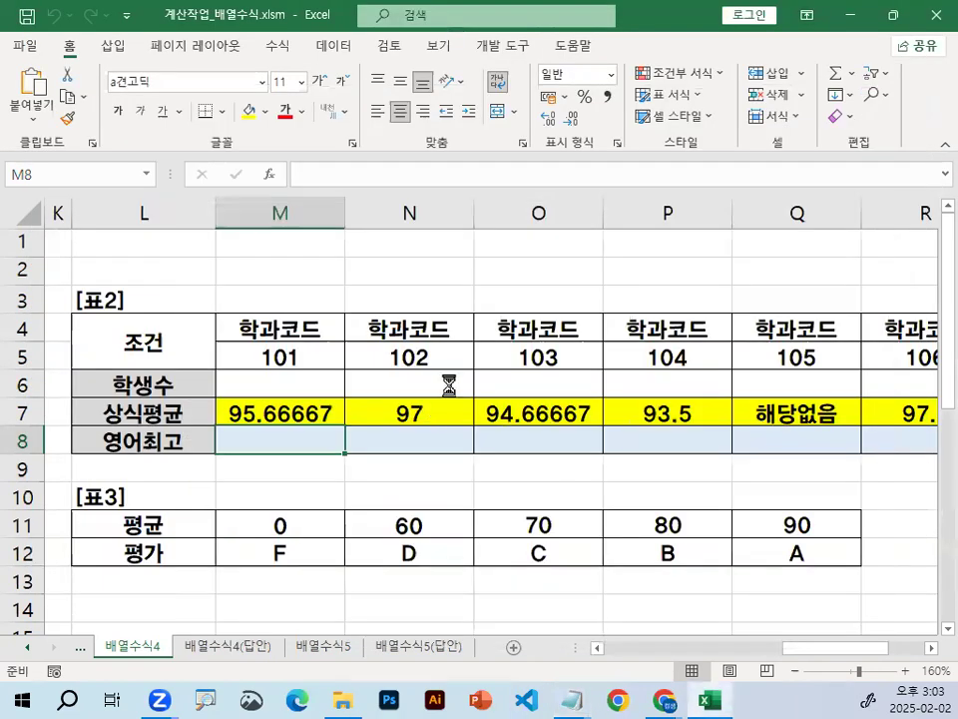
In a new blank workbook, set the font of all cells to a견고딕.
left_click(15, 208)
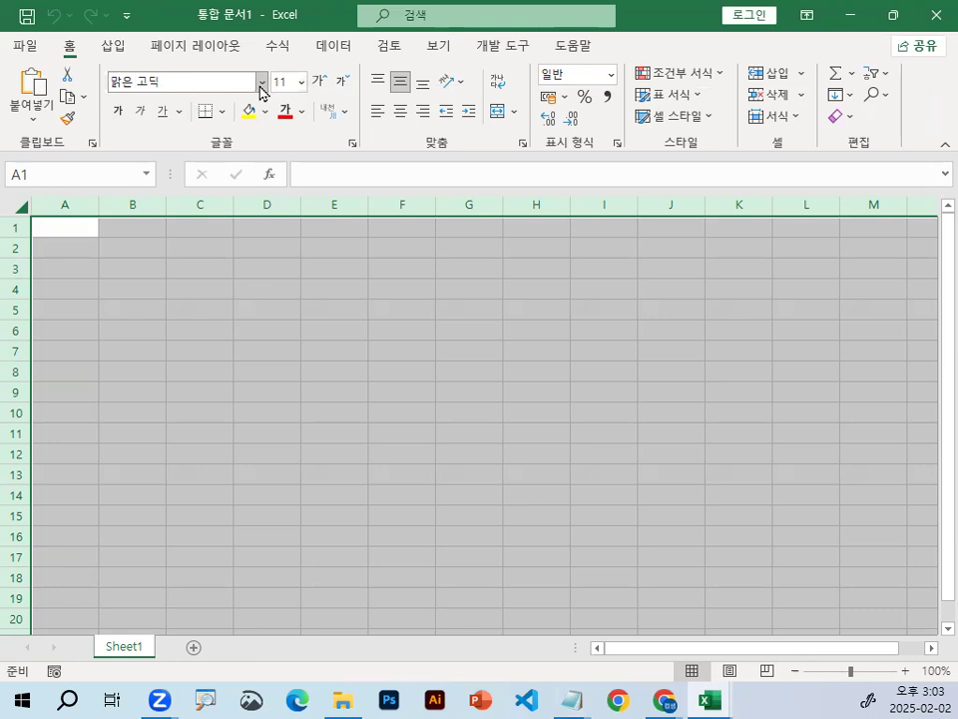
left_click(262, 89)
left_click_drag(376, 112, 377, 147)
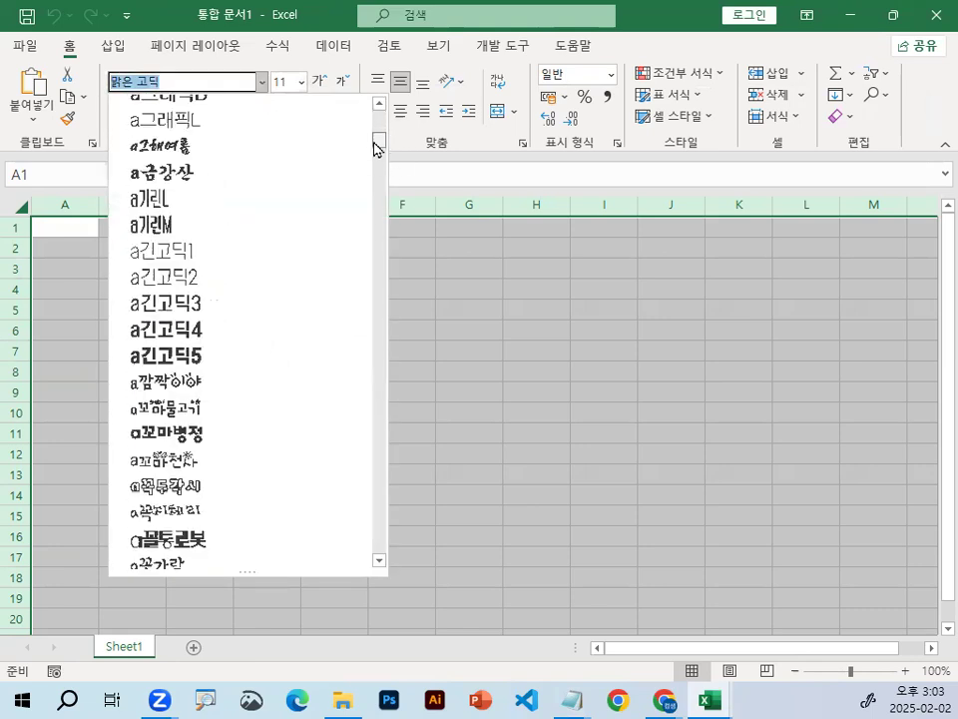
scroll(271, 321, "down", 4)
scroll(275, 324, "up", 7)
scroll(274, 317, "up", 10)
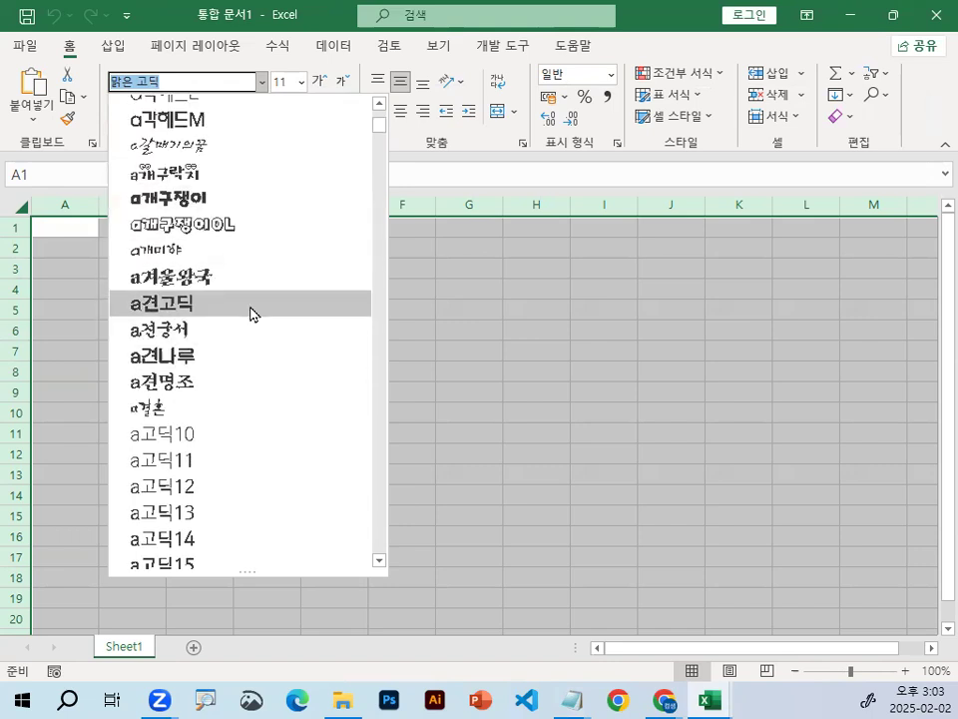
left_click(251, 314)
left_click(250, 316)
Fill the range C5:E8 with the value 100 in one entry.
scroll(251, 317, "up", 5)
left_click_drag(345, 371, 584, 473)
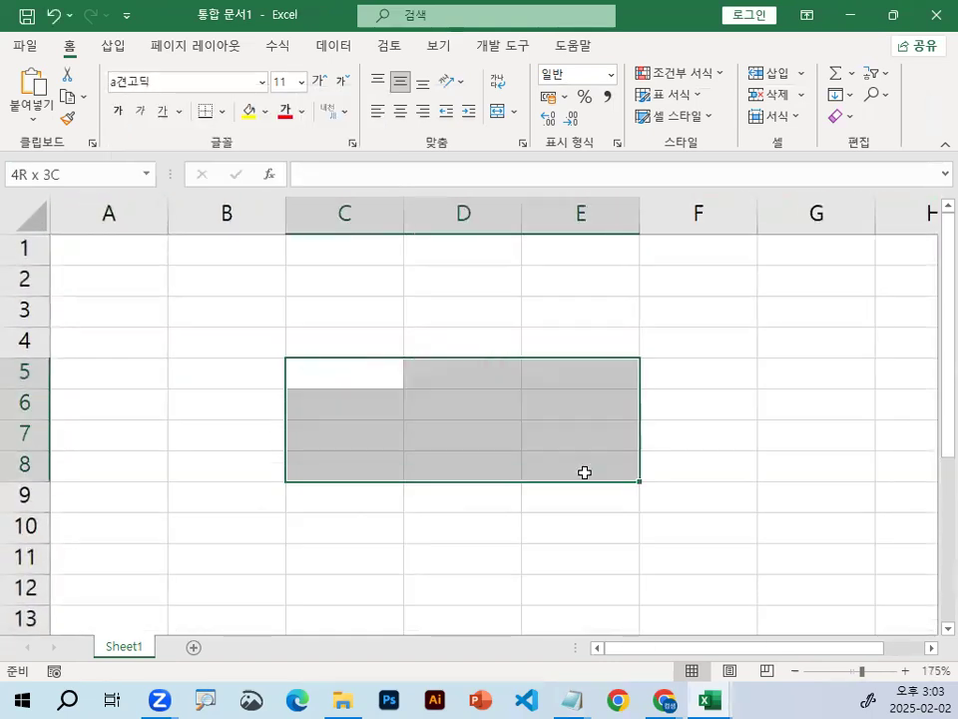
type("100")
key("ctrl+Return")
key("shift+BackSpace")
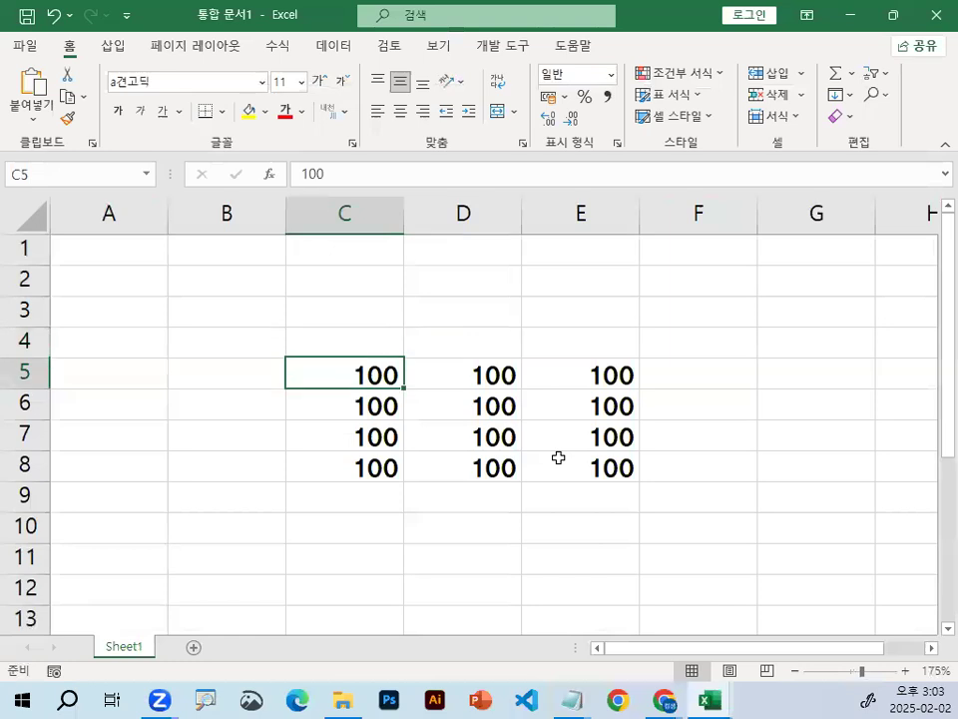
Replace the value in cell D6 with the text 가.
key("Down")
key("Right")
type("가")
key("Return")
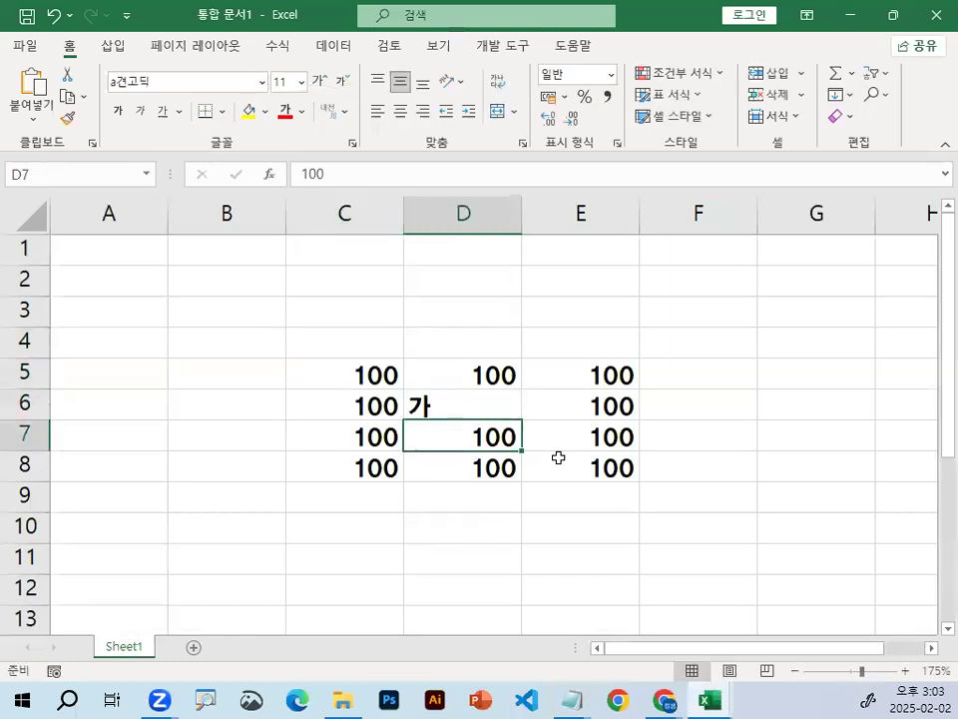
Select C5:E8 and examine the cell where its second row and second column cross.
left_click_drag(374, 378, 552, 461)
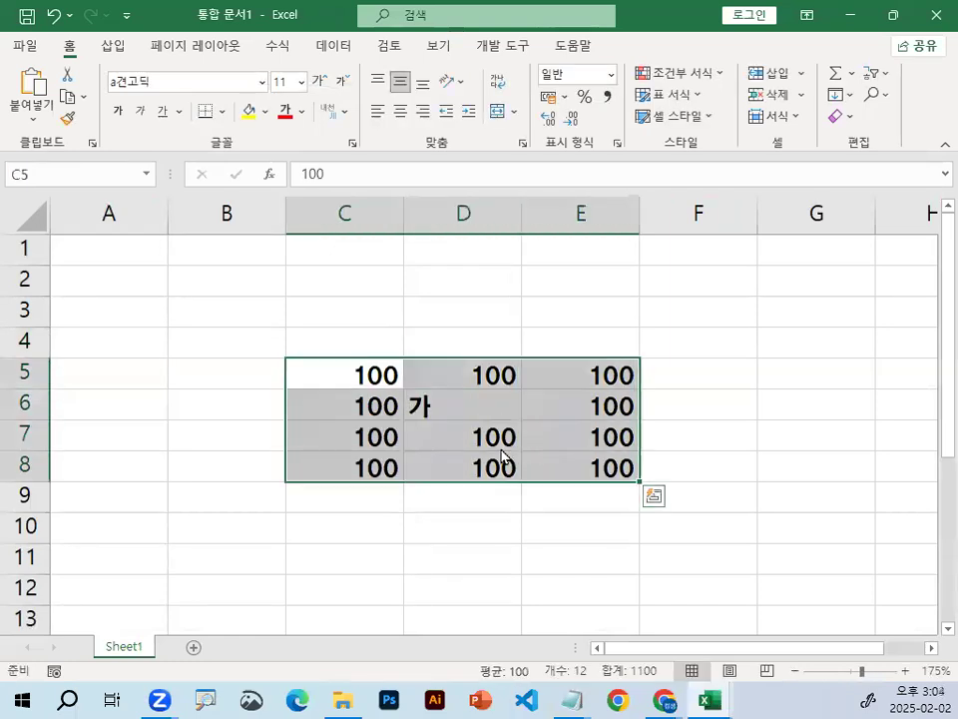
mouse_move(463, 422)
left_mouse_down()
mouse_move(445, 357)
mouse_move(479, 402)
left_mouse_up()
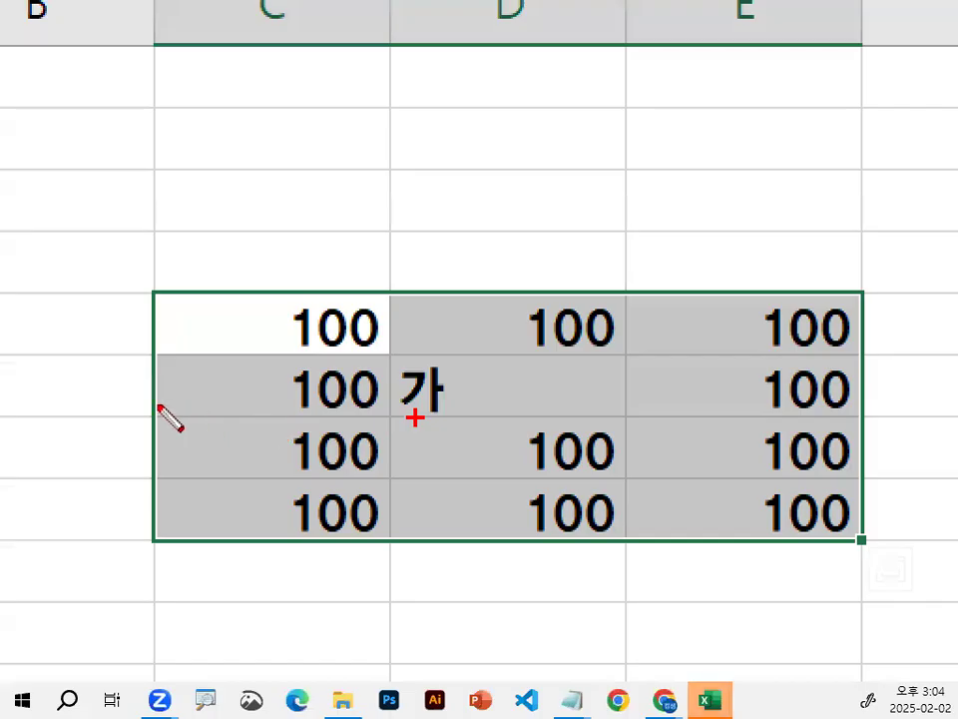
left_click_drag(108, 388, 798, 388)
left_click_drag(495, 199, 495, 629)
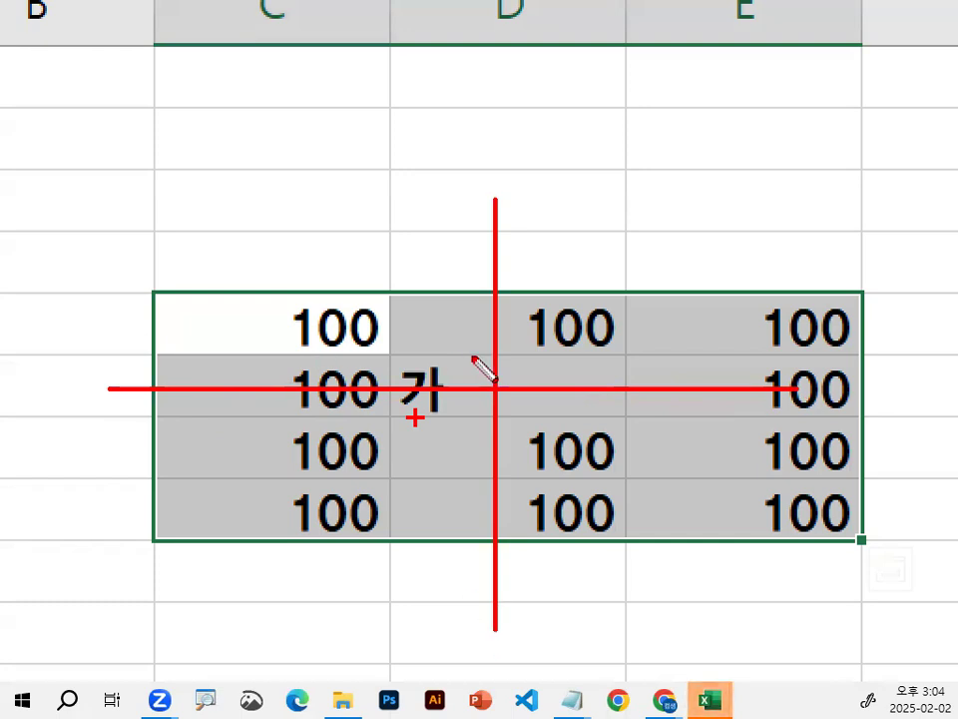
key("Escape")
Enter the formula =INDEX(C5:E8,2,2) in cell D3.
left_click(422, 305)
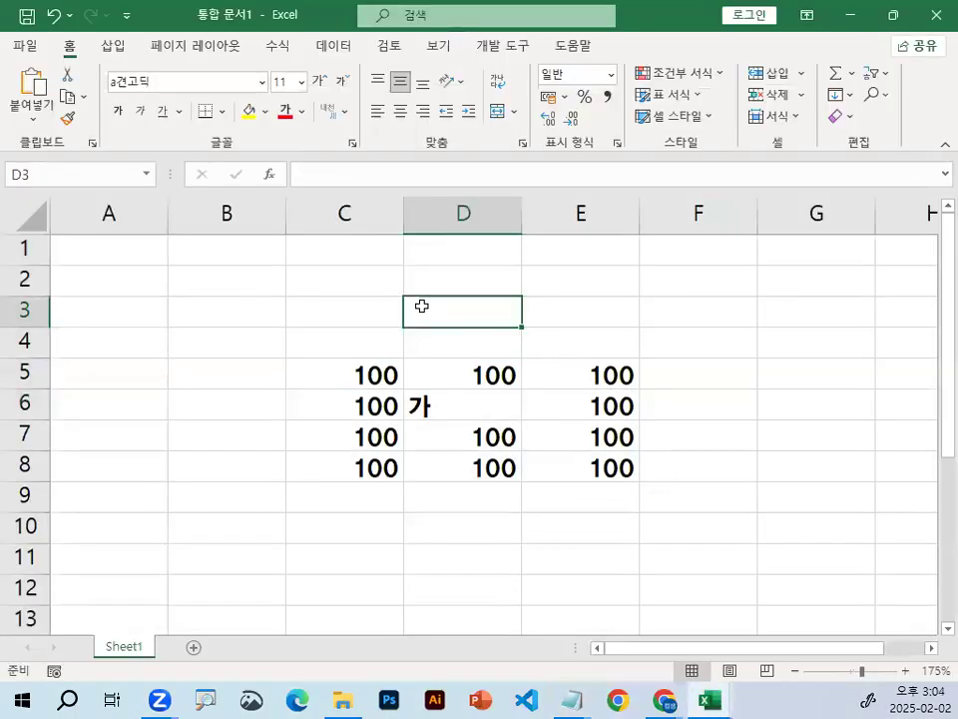
type("=IN")
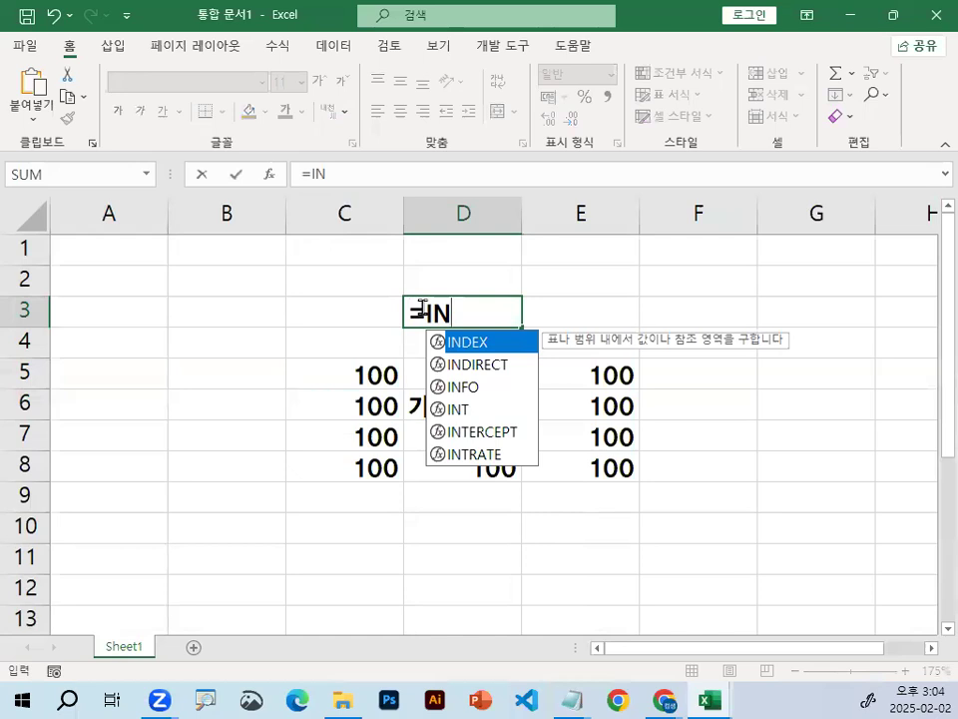
key("Tab")
left_click_drag(365, 373, 575, 454)
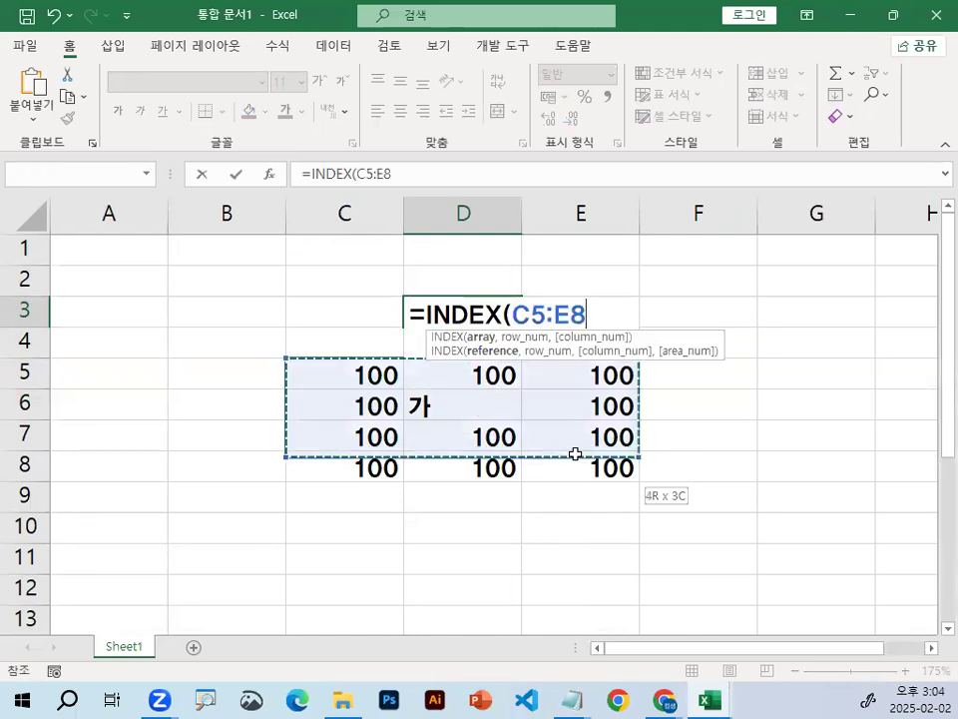
type(",")
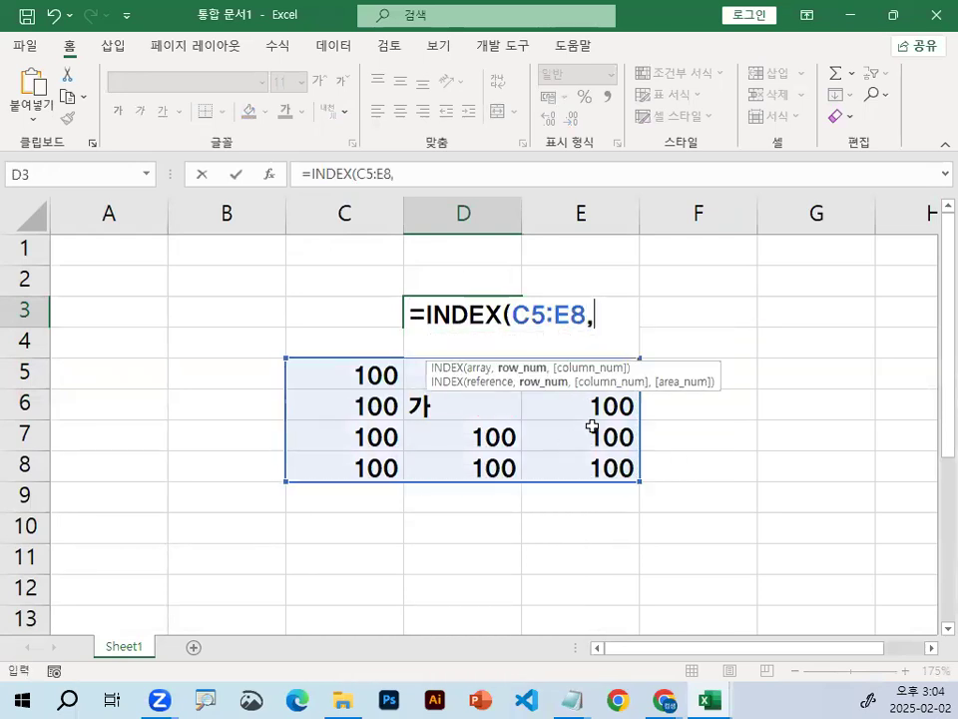
type("2,2")
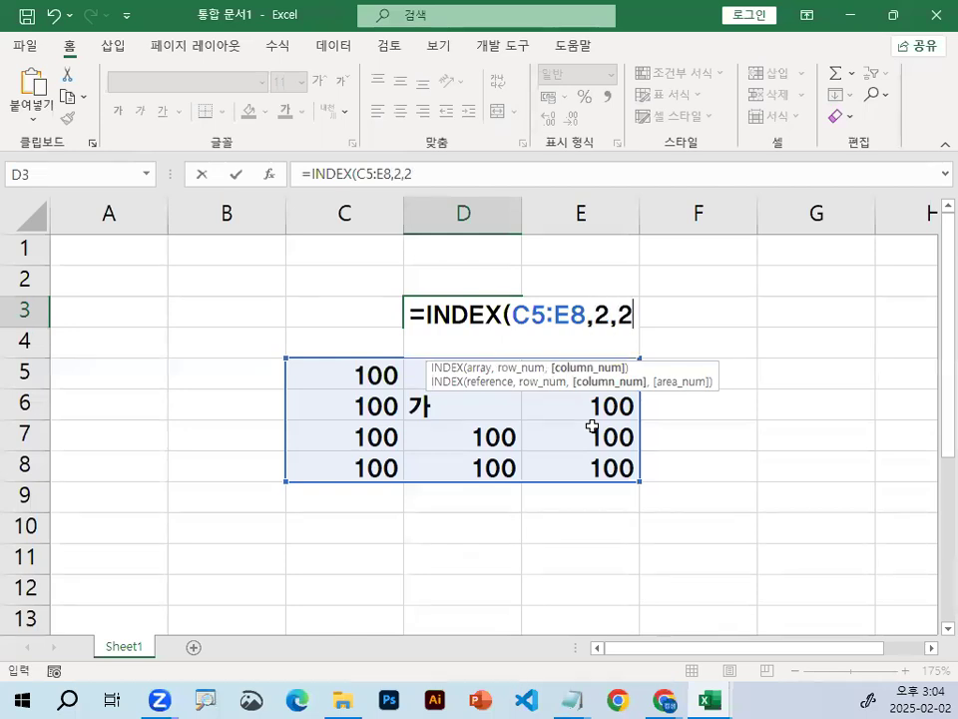
type(")")
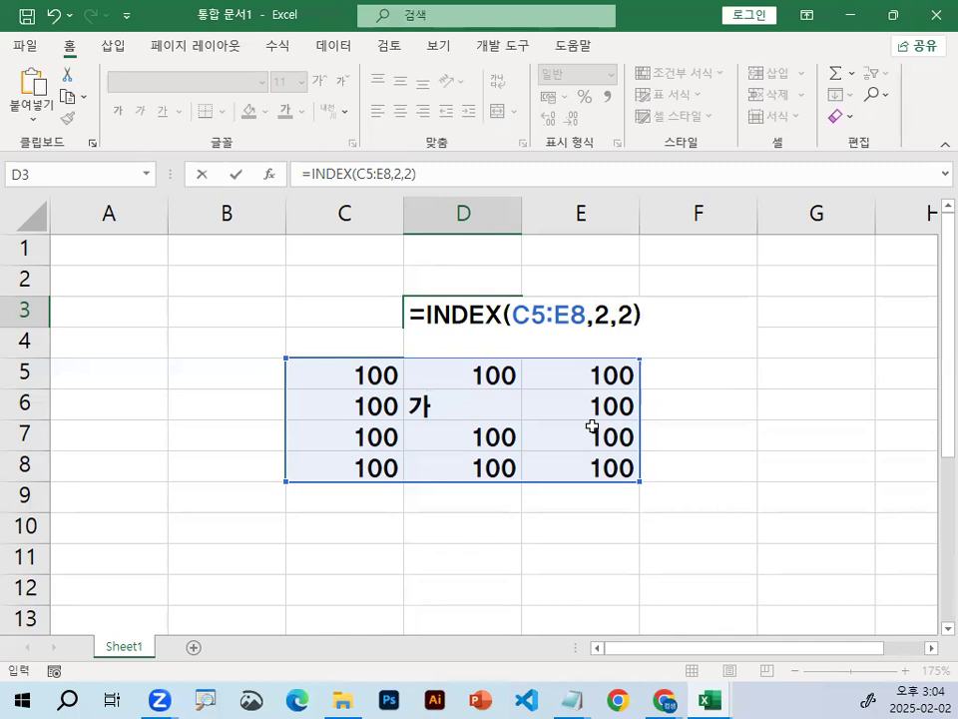
key("Return")
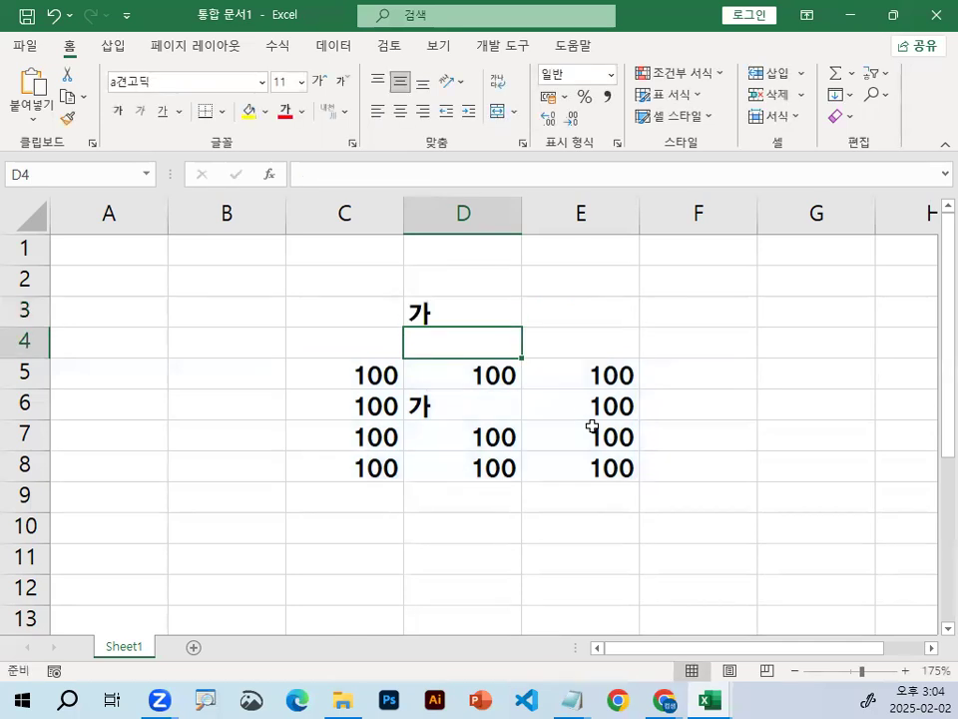
Examine the range, row-number and column-number arguments of the INDEX formula in cell D3.
left_click(481, 312)
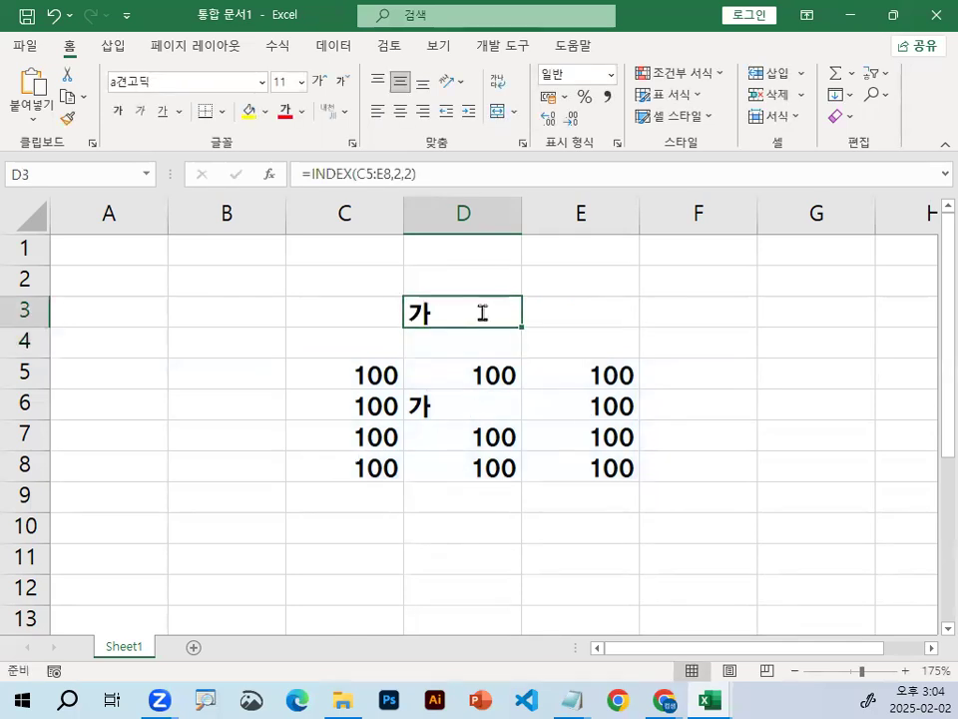
double_click(483, 313)
left_click_drag(612, 322, 675, 324)
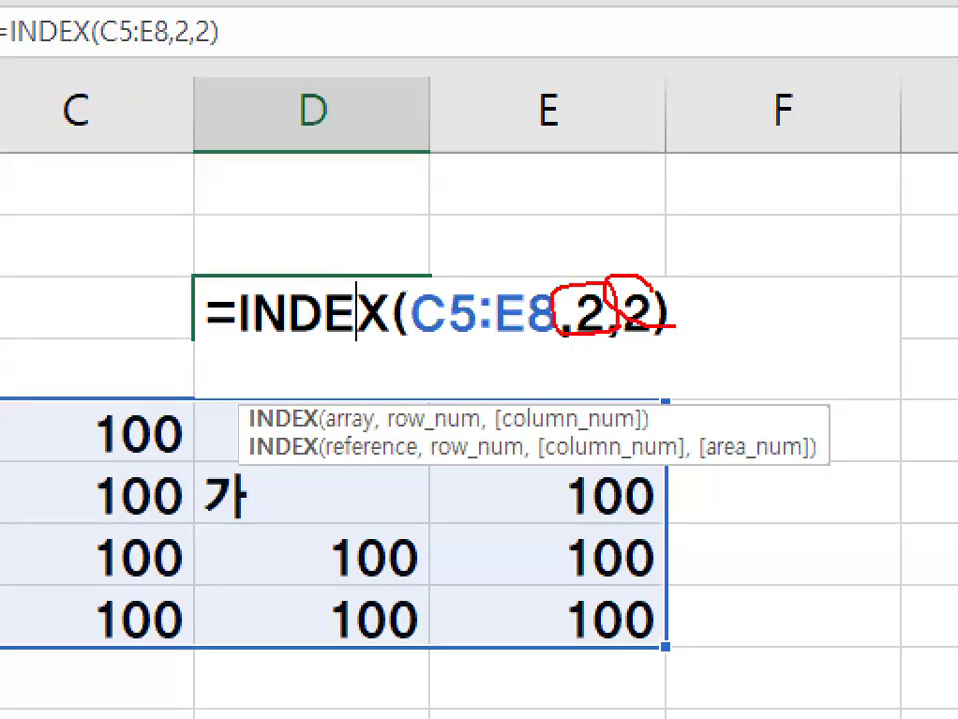
key("Escape")
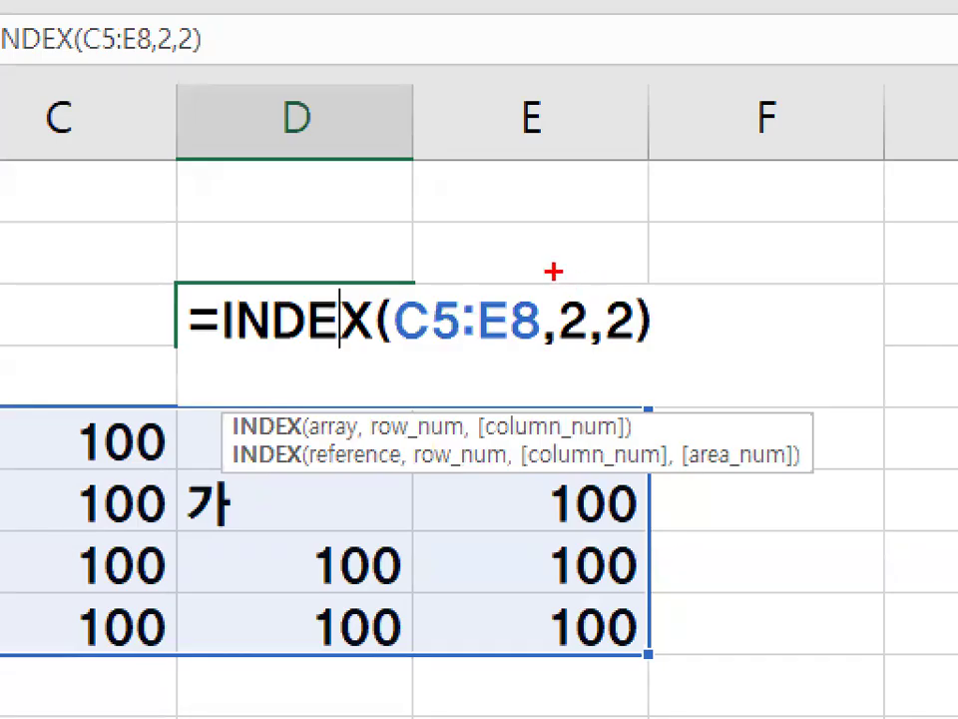
left_click_drag(554, 270, 609, 258)
left_click_drag(663, 211, 633, 290)
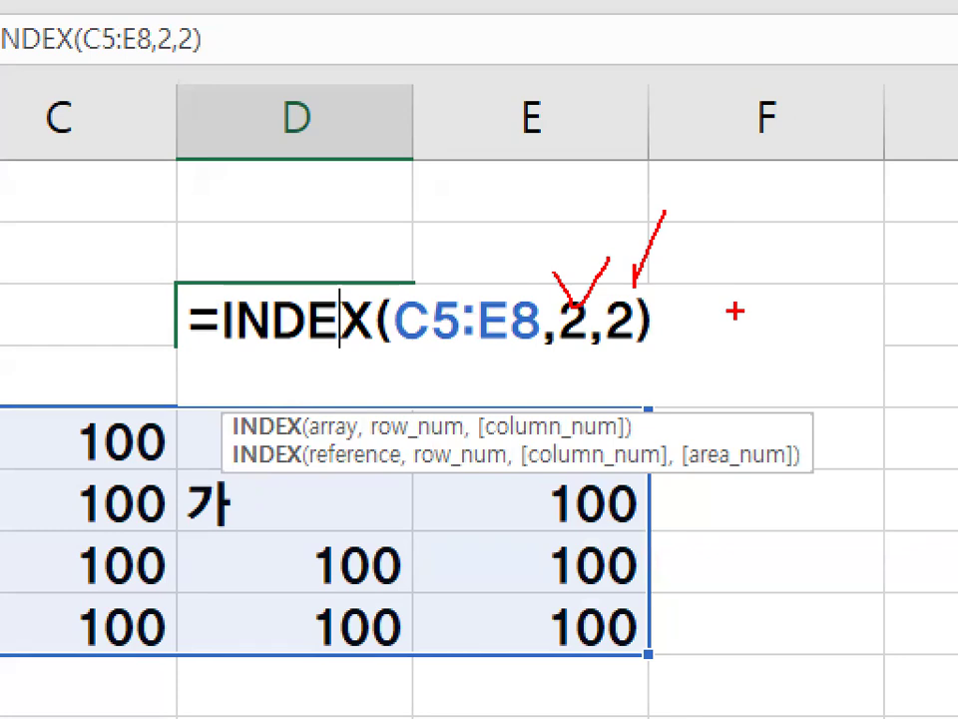
key("Escape")
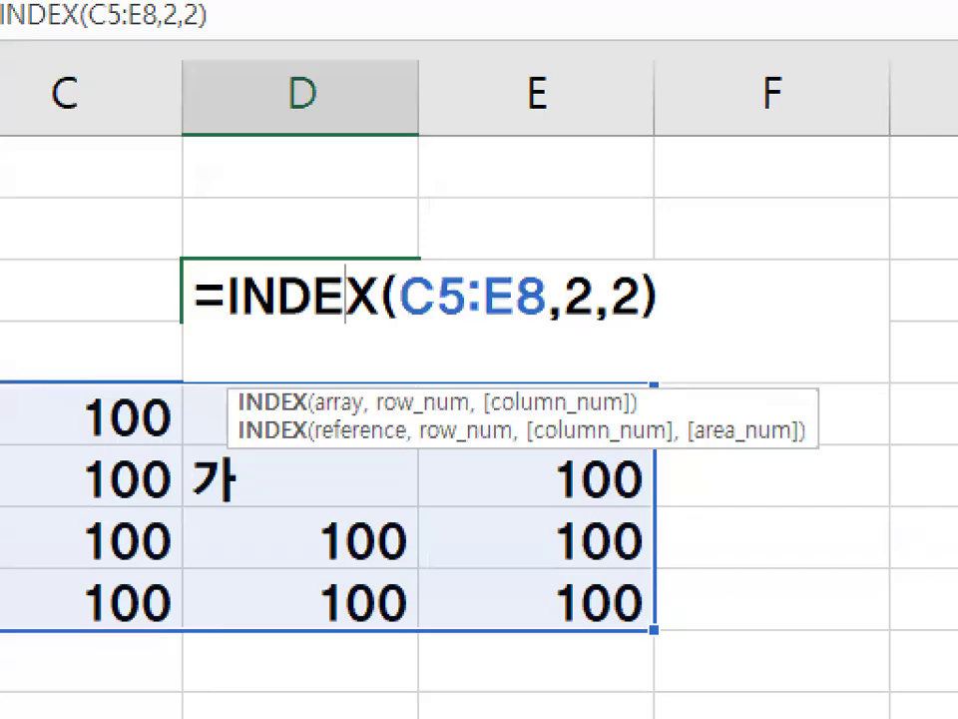
left_click_drag(596, 315, 559, 303)
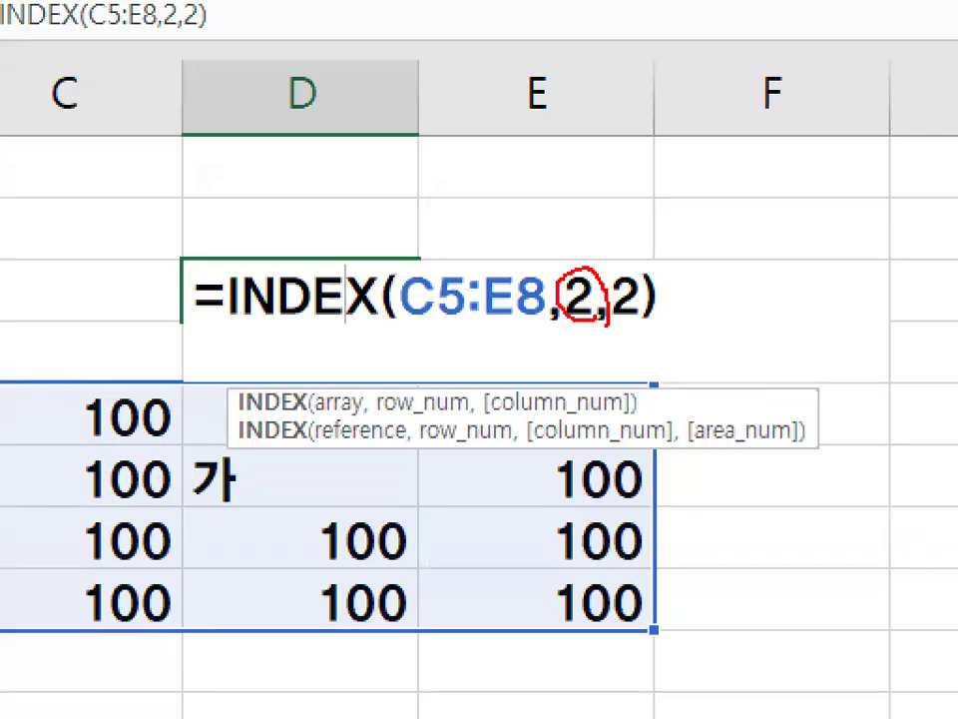
left_click_drag(613, 245, 690, 152)
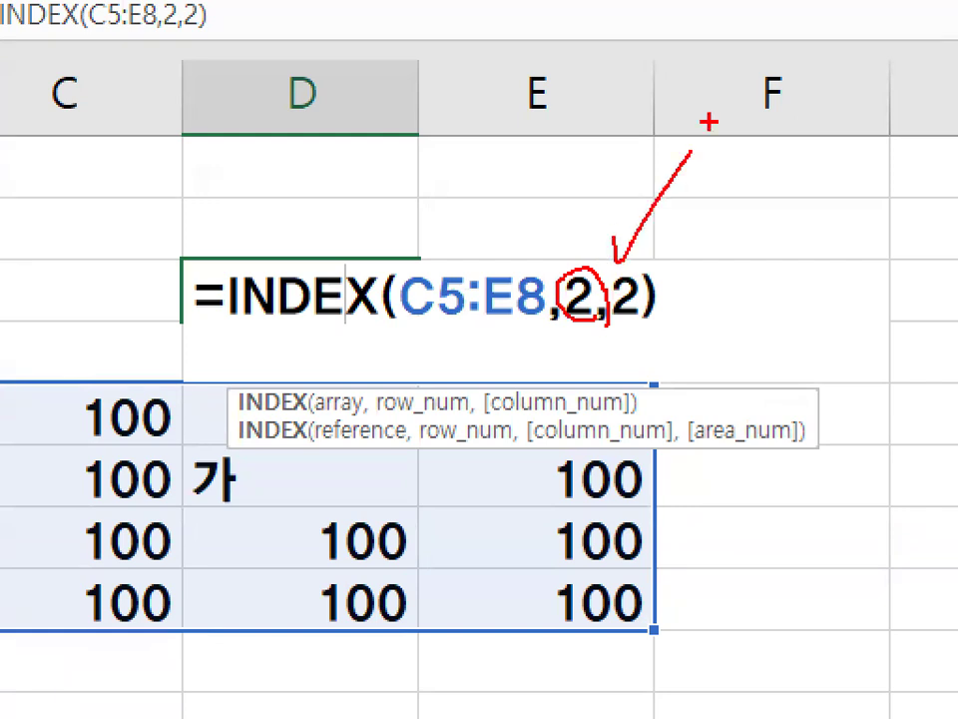
key("Escape")
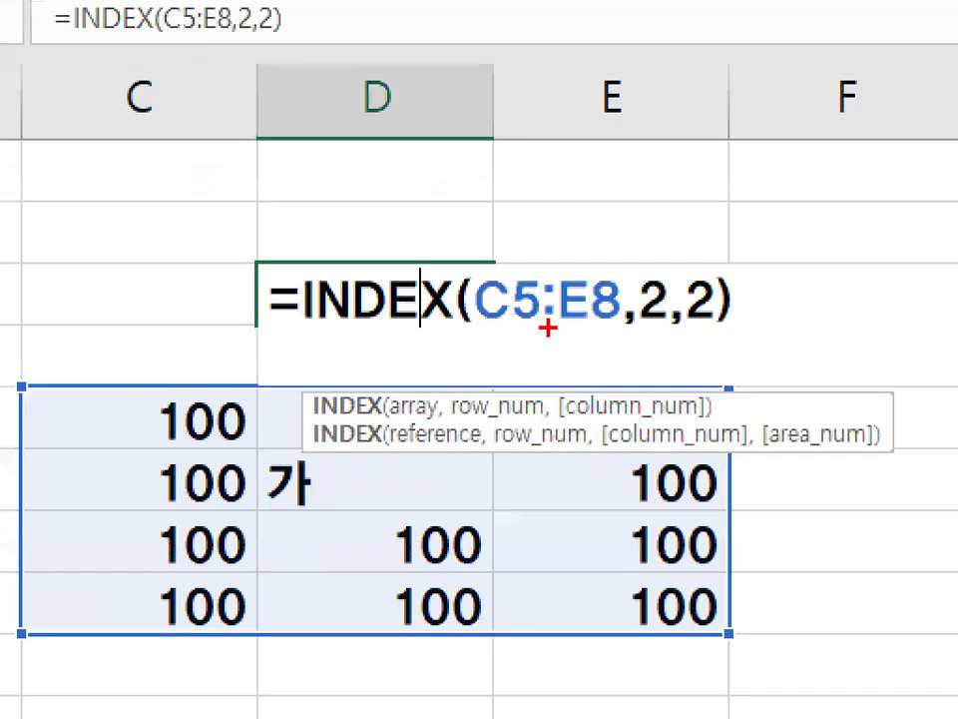
left_click_drag(466, 331, 734, 326)
left_click_drag(698, 267, 711, 322)
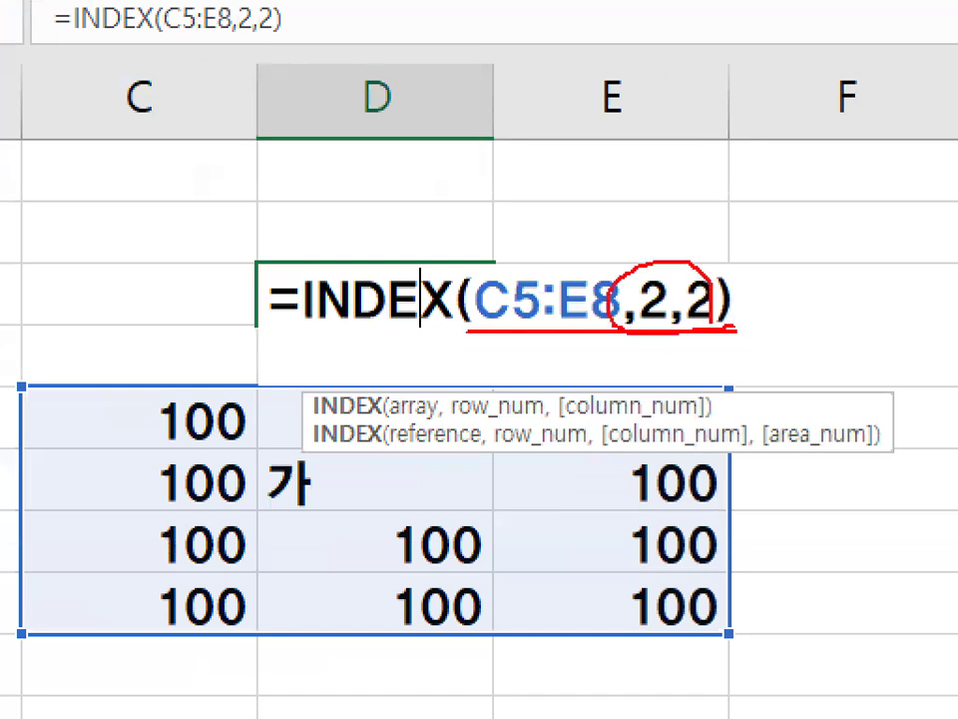
left_click_drag(471, 254, 599, 97)
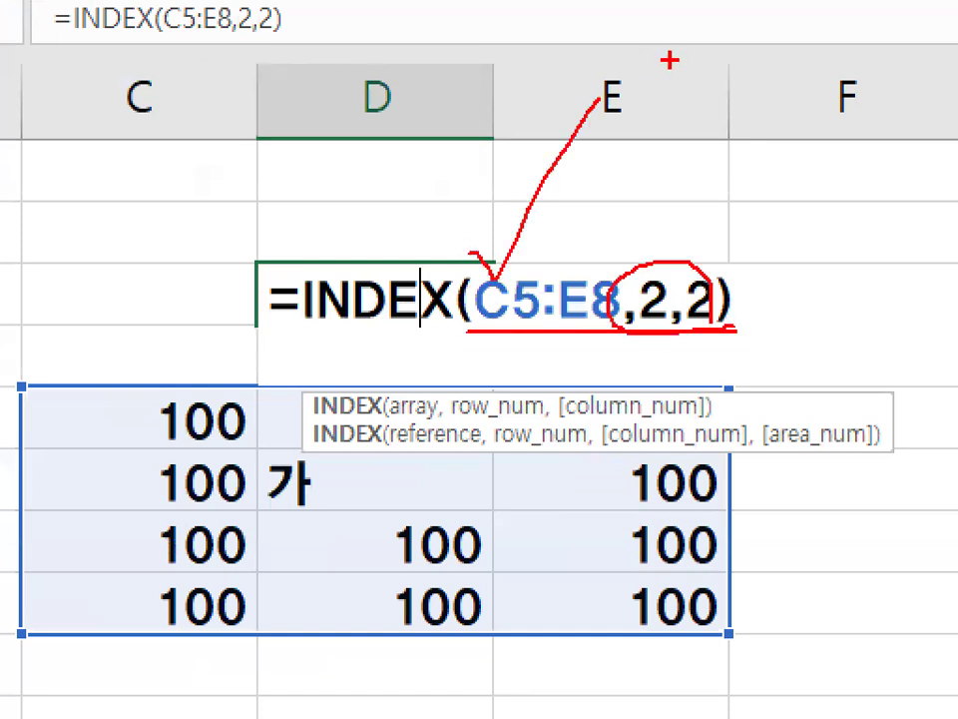
key("Escape")
key("ctrl+Return")
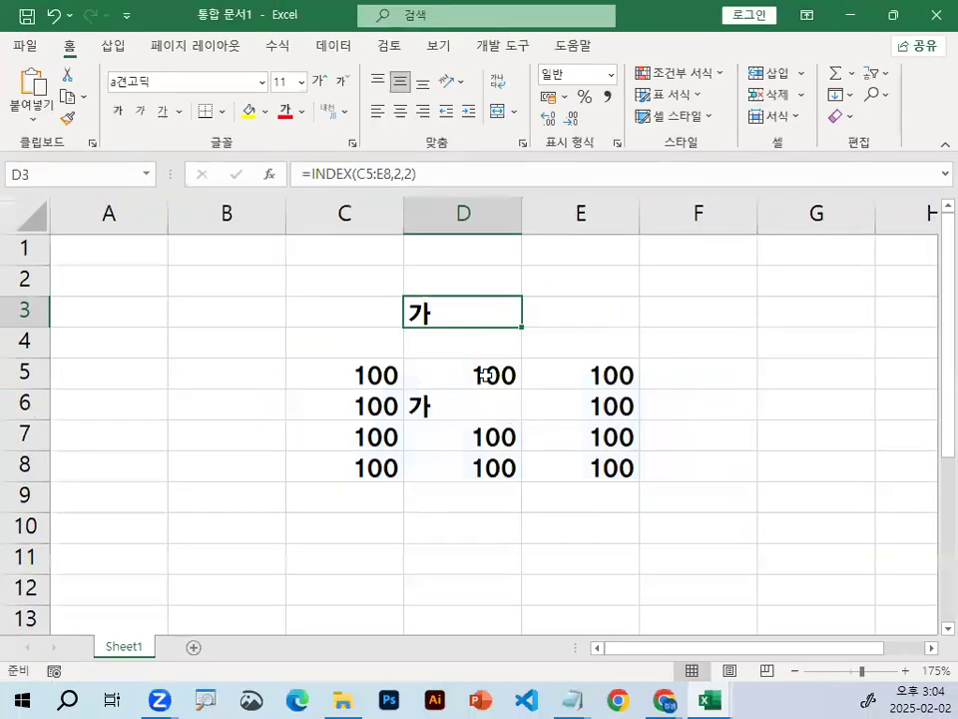
Select D5:D8 and examine it as a single-column range containing the value to look up.
left_click_drag(428, 419, 435, 602)
mouse_move(484, 342)
left_mouse_down()
mouse_move(514, 461)
mouse_move(489, 343)
left_mouse_up()
key("Escape")
left_click_drag(444, 378, 438, 464)
left_click_drag(532, 435, 549, 426)
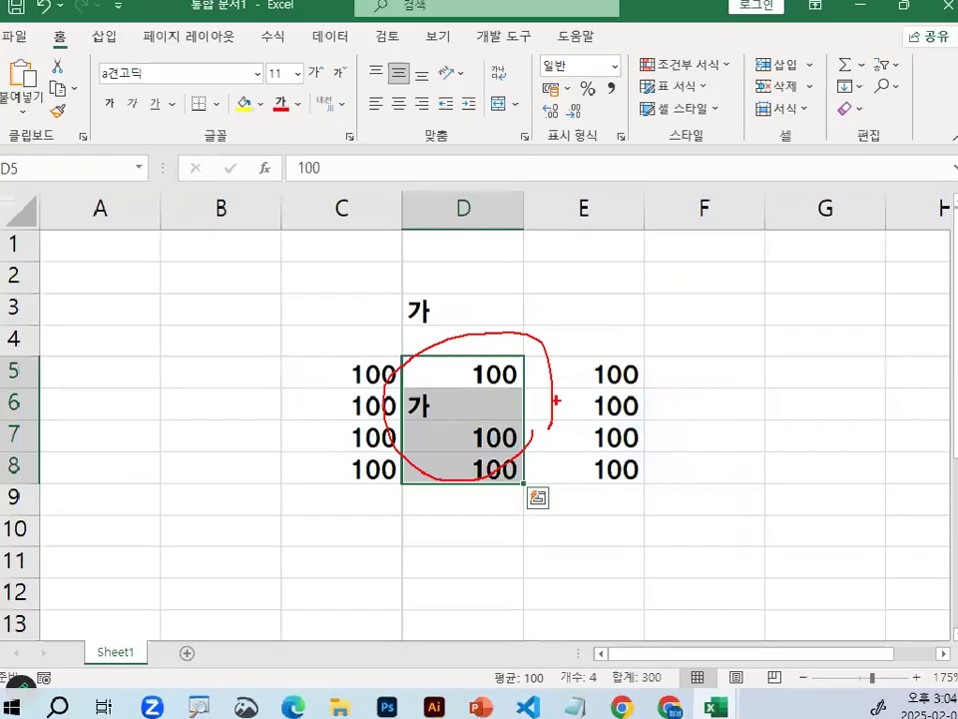
key("Escape")
Replace the arguments of the INDEX formula in D3 so that it reads =INDEX(D5:D8,2,1).
double_click(469, 312)
left_click_drag(514, 315, 727, 299)
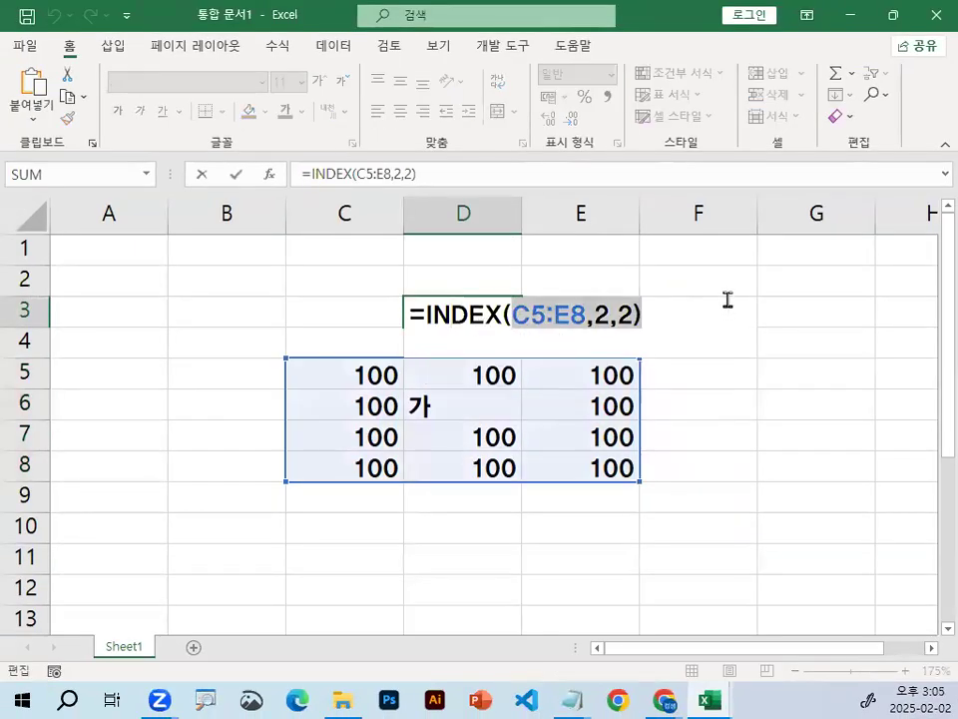
key("BackSpace")
mouse_move(470, 374)
left_mouse_down()
mouse_move(452, 462)
mouse_move(433, 395)
left_mouse_up()
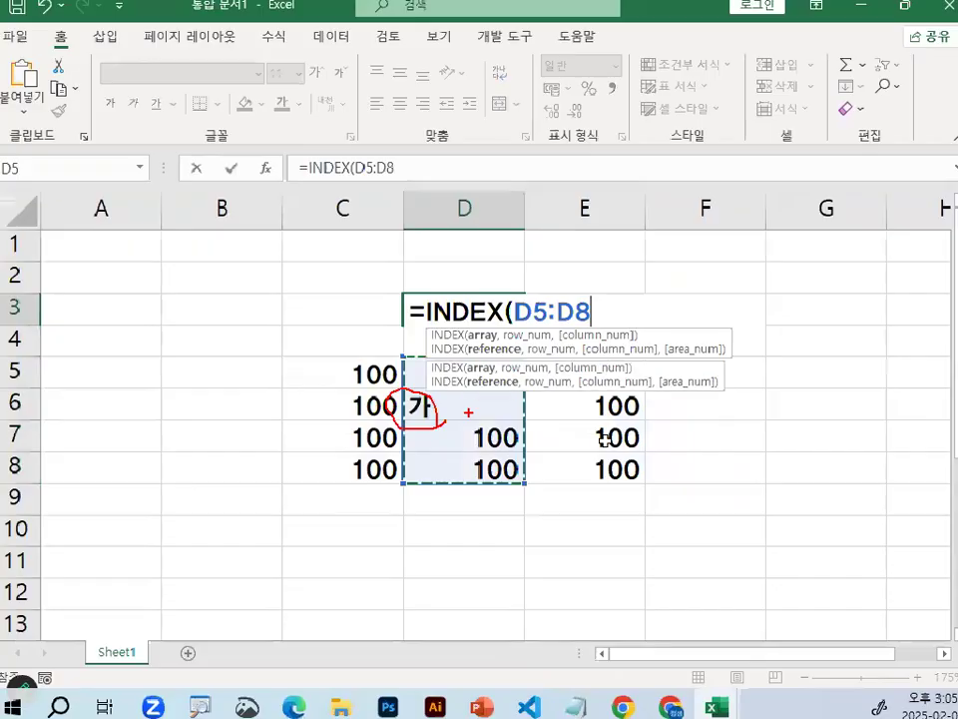
type(",")
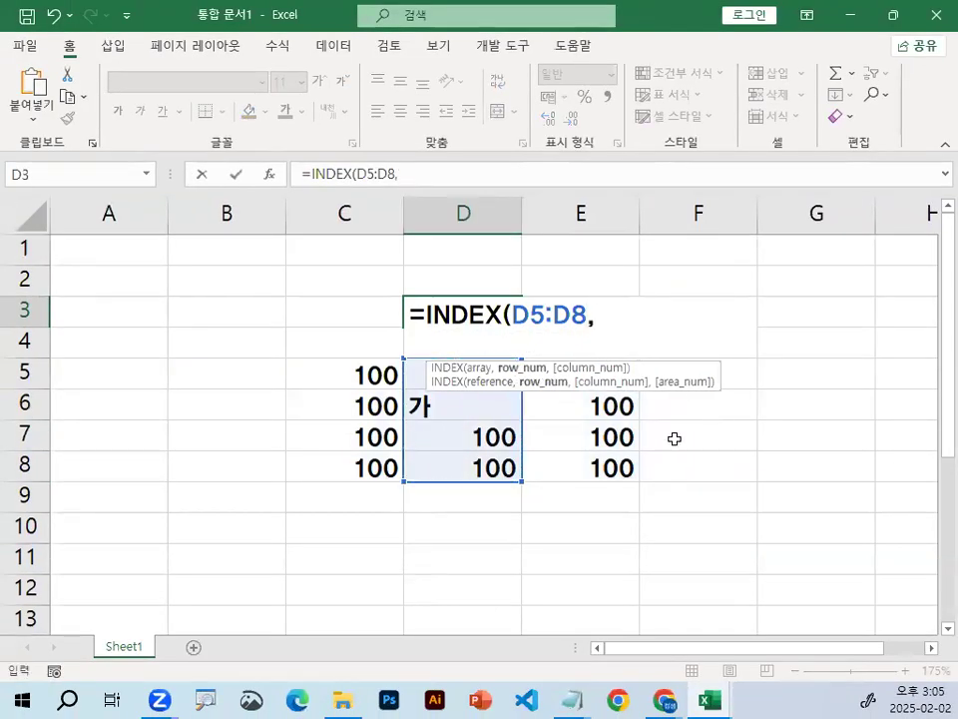
type("2,1")
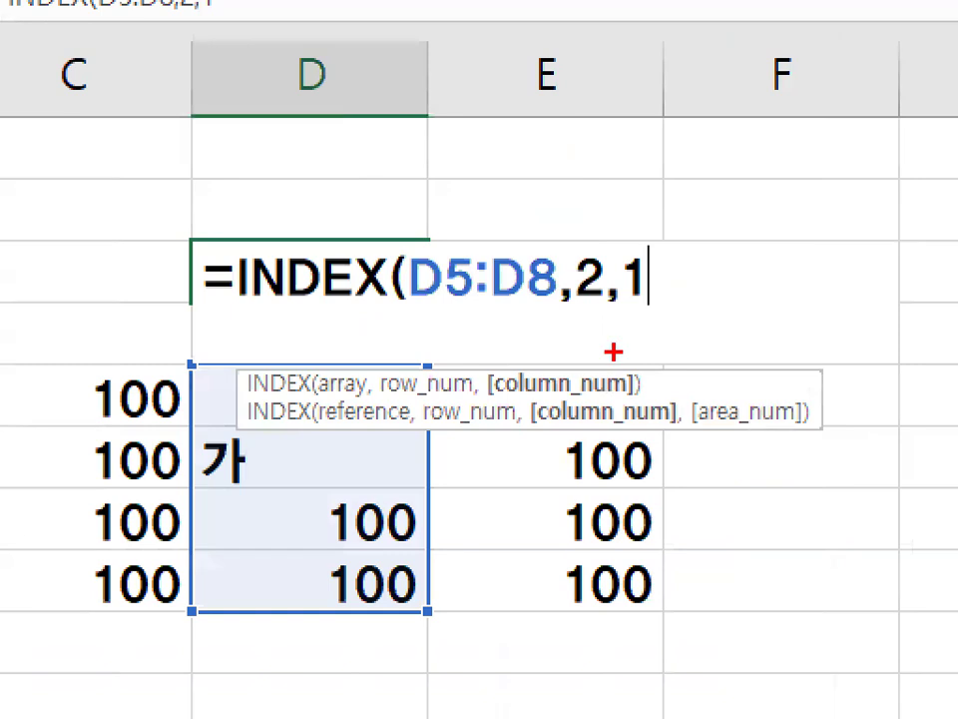
left_click_drag(327, 291, 324, 609)
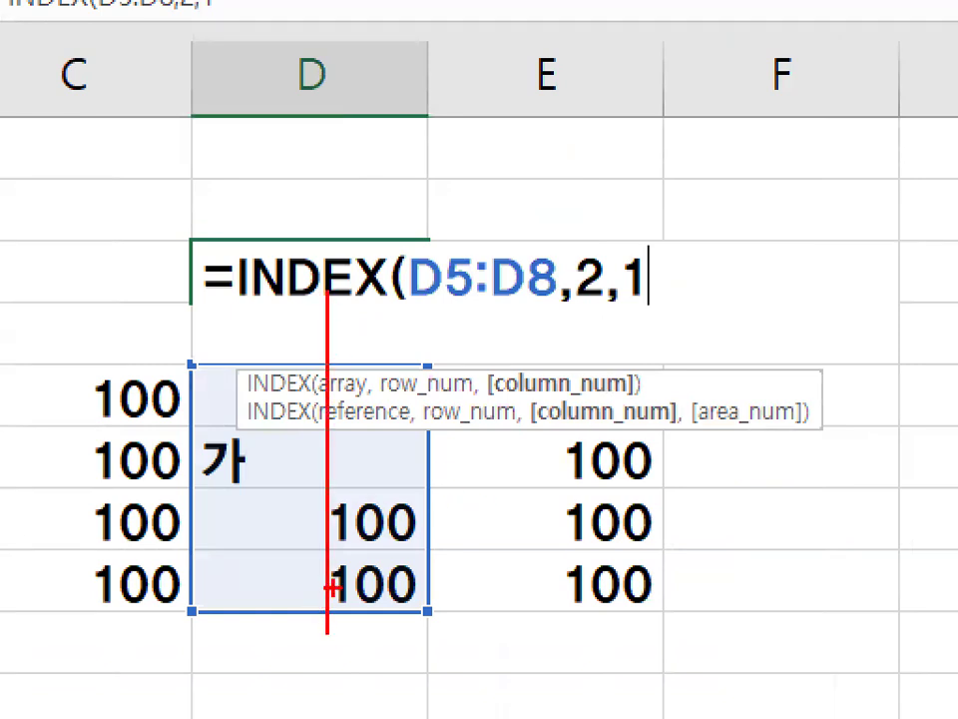
left_click_drag(172, 369, 502, 369)
left_click_drag(221, 454, 550, 454)
left_click_drag(243, 523, 477, 523)
left_click_drag(228, 602, 526, 607)
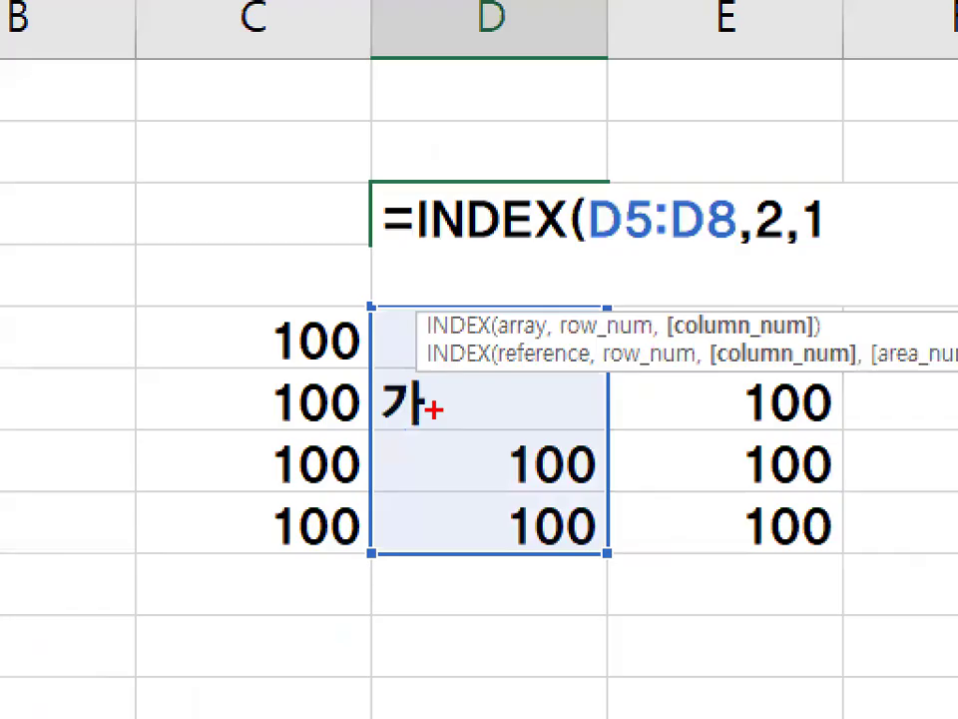
mouse_move(402, 404)
left_mouse_down()
mouse_move(436, 418)
mouse_move(402, 397)
left_mouse_up()
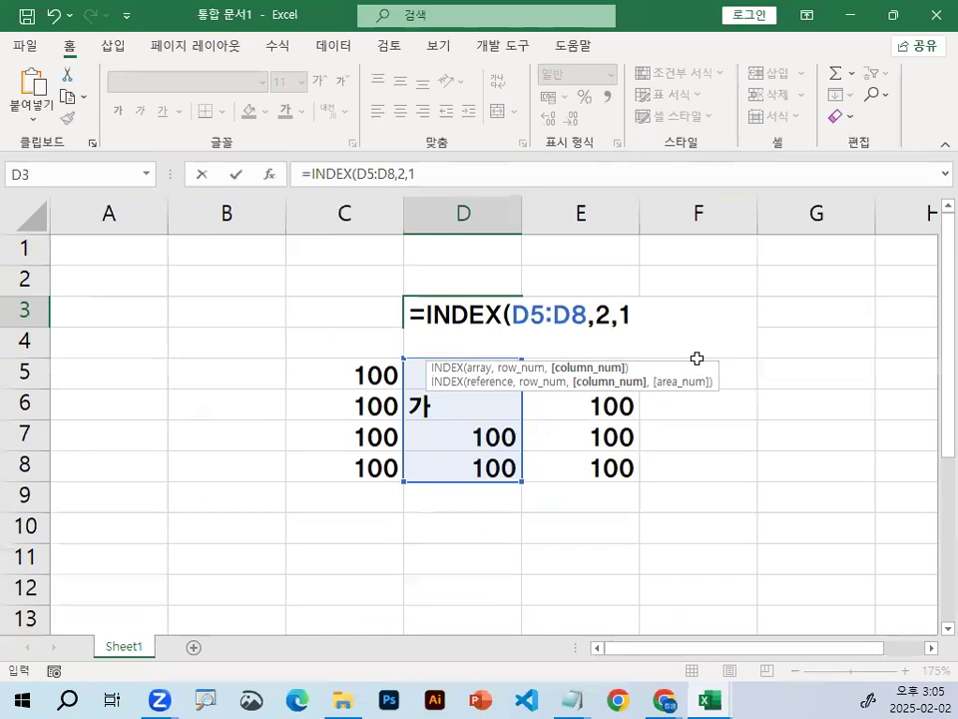
key("Return")
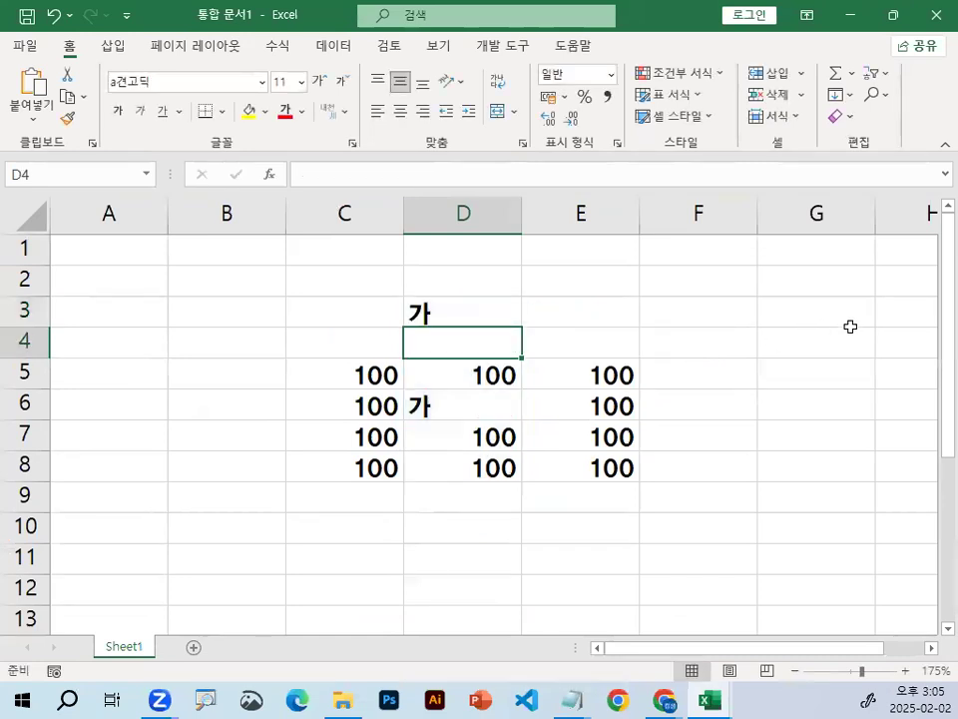
key("Up")
Switch to the day-7 Excel class notes in Notepad and read the INDEX syntax and the column-number rule for single-column ranges.
left_click(571, 701)
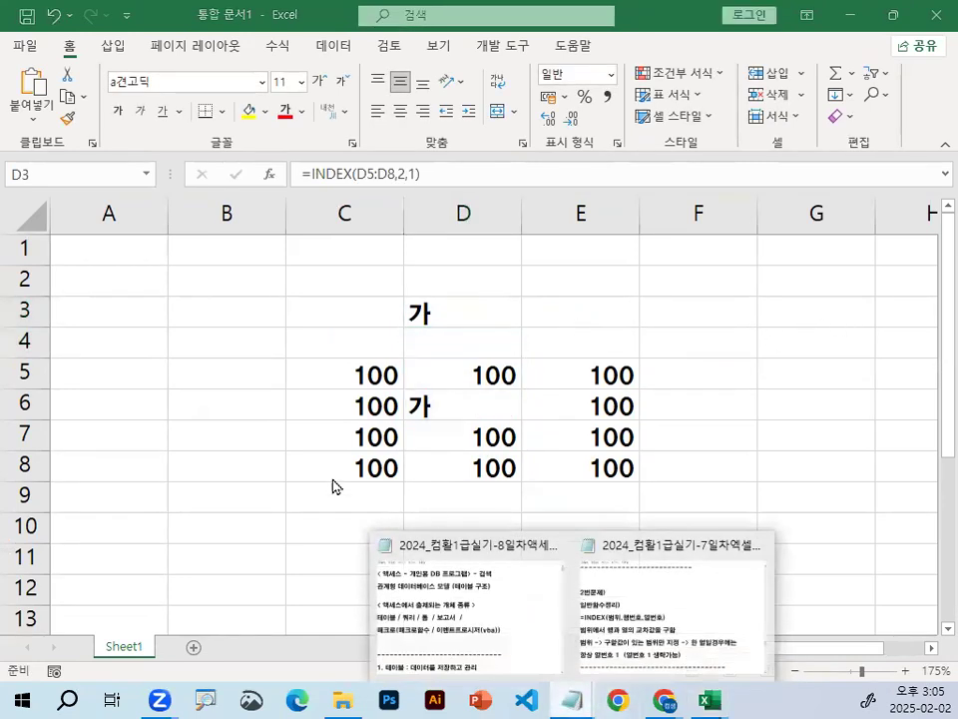
left_click(645, 619)
left_click_drag(165, 313, 246, 340)
left_click_drag(147, 437, 823, 438)
left_click_drag(28, 496, 385, 496)
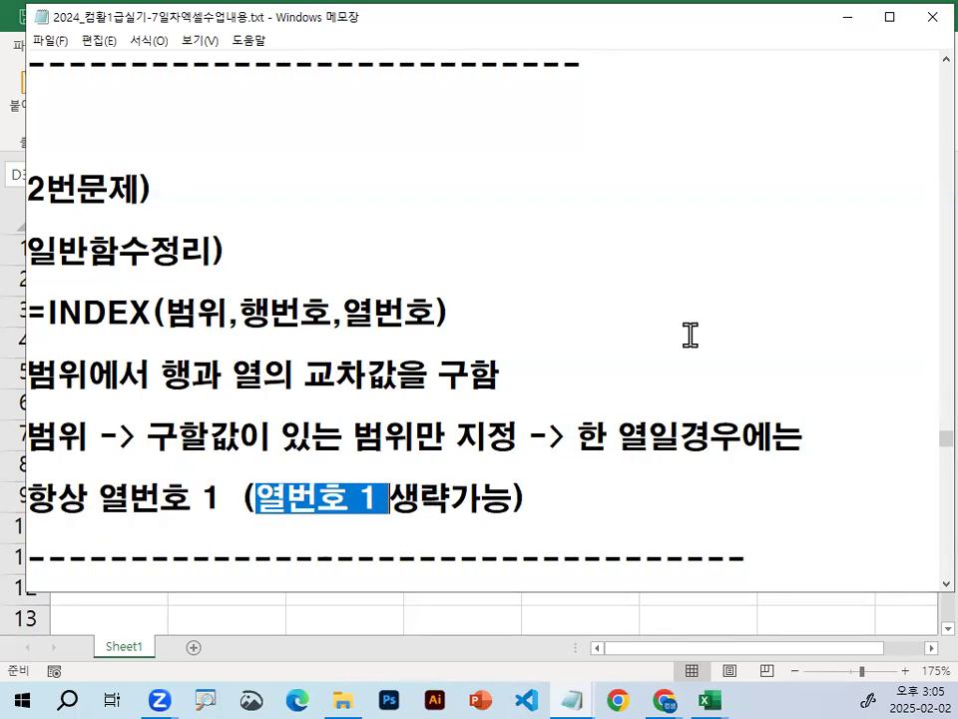
left_click(847, 17)
Remove the column-number argument from the formula in D3, leaving =INDEX(D5:D8,2).
double_click(611, 312)
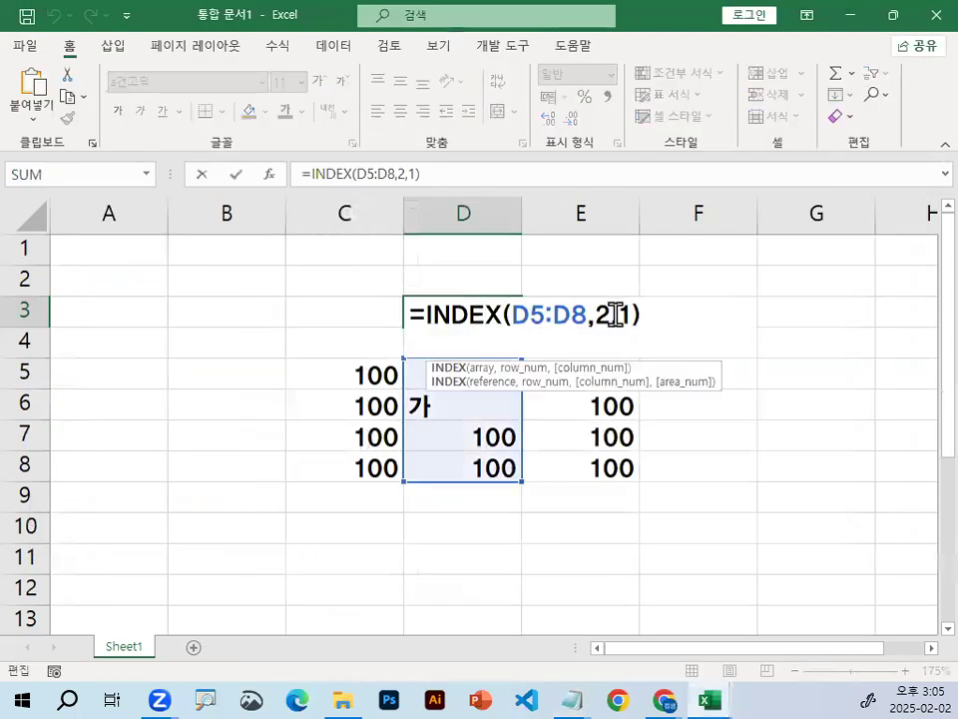
key("Delete")
key("BackSpace")
key("Return")
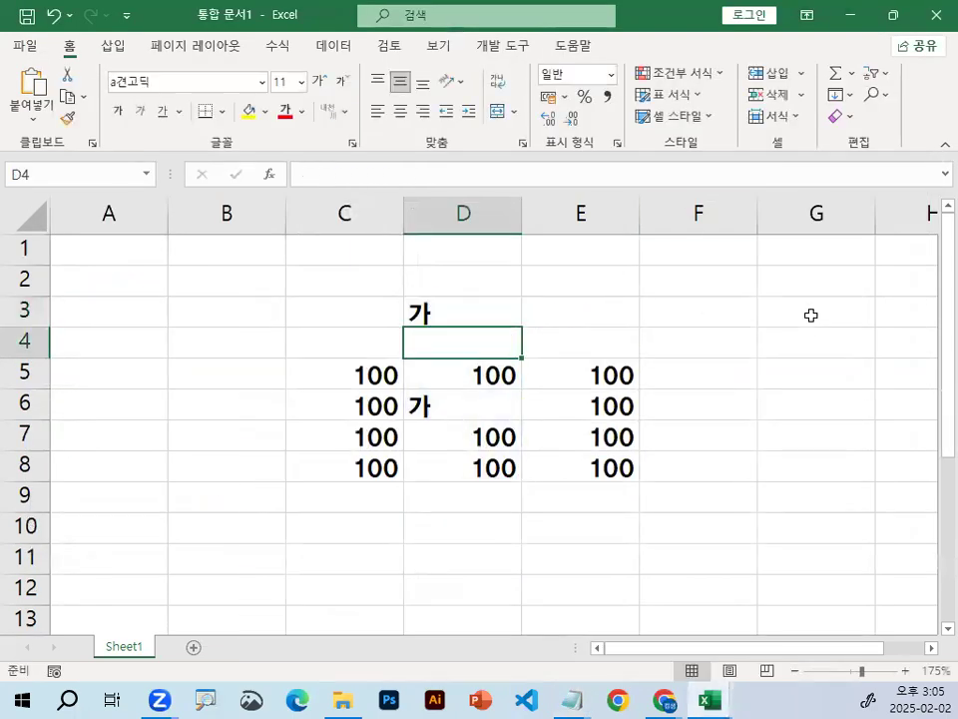
Examine the omitted argument in D3 and add the column number 1 back, giving =INDEX(D5:D8,2,1).
double_click(490, 317)
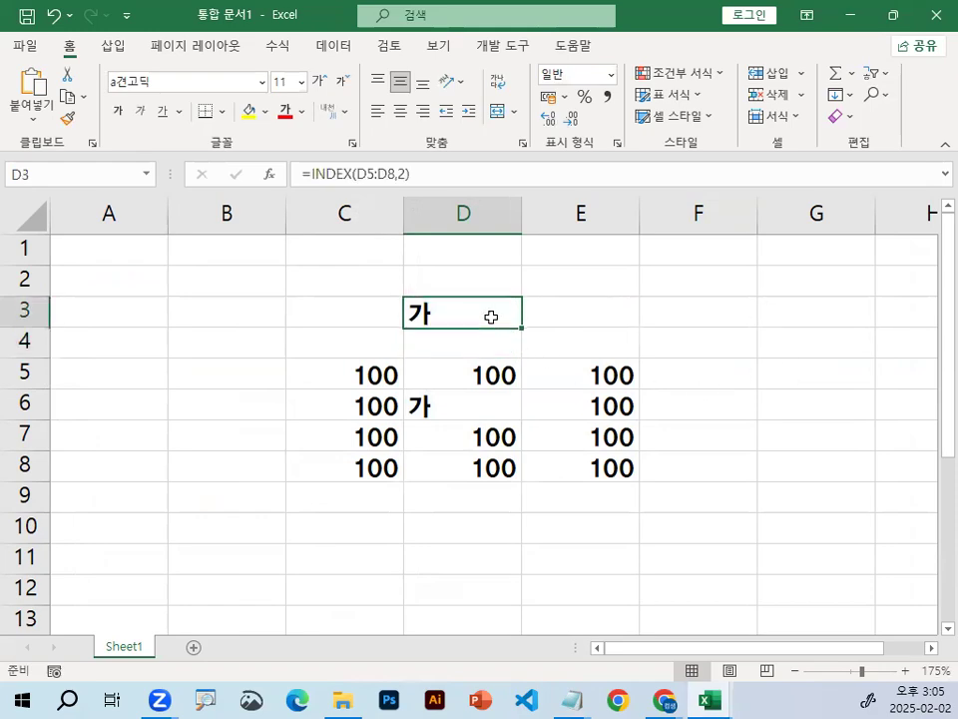
key("ctrl+1")
left_click(614, 315)
left_click_drag(730, 314, 741, 383)
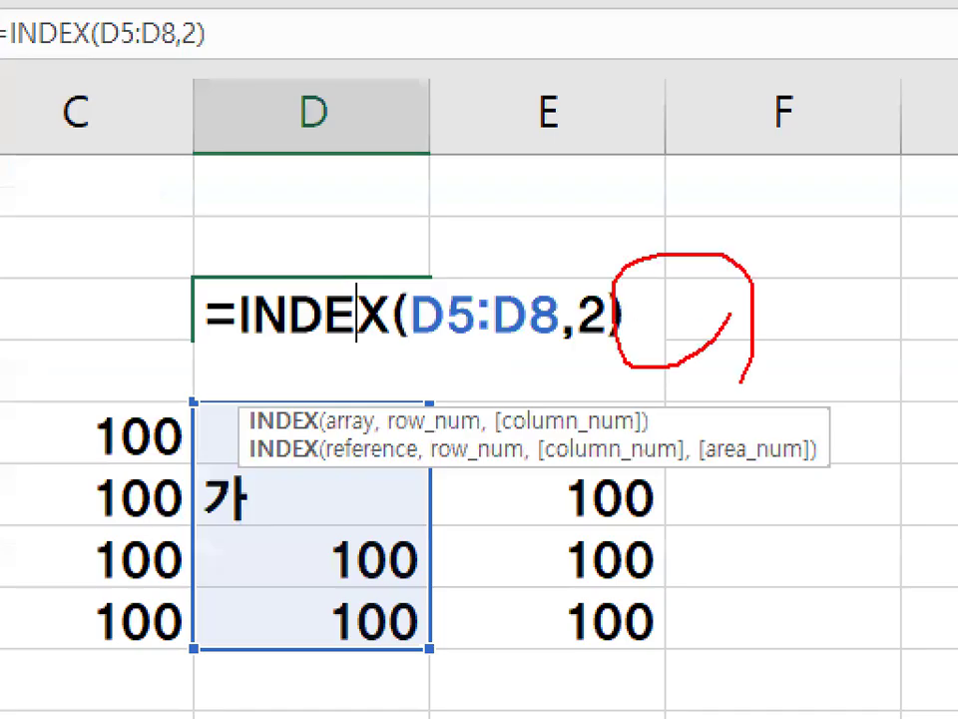
key("Escape")
type(",1")
key("Return")
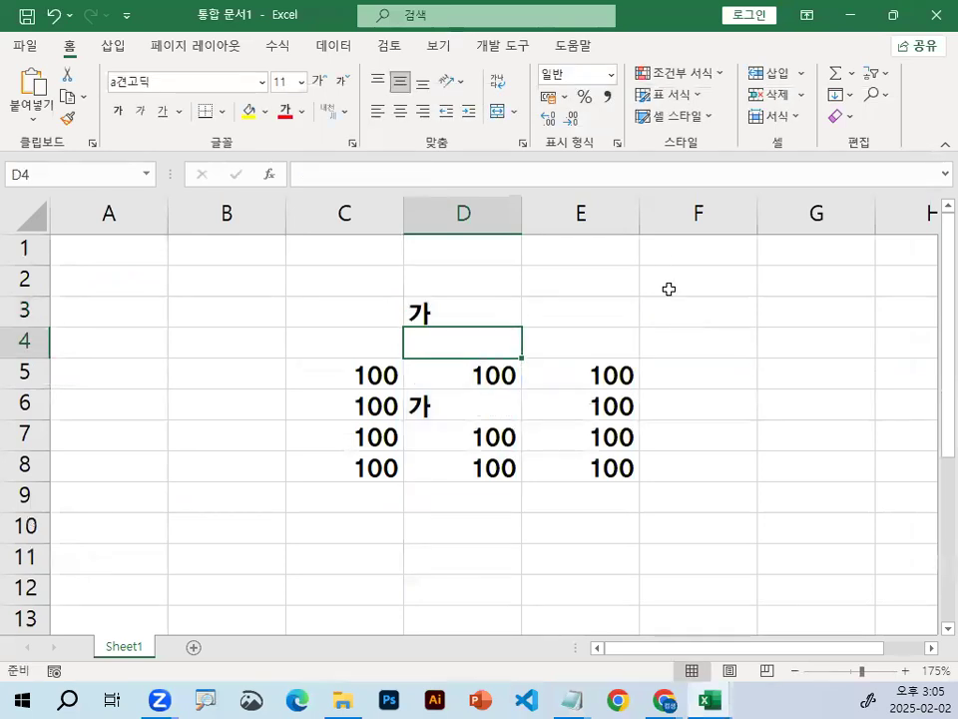
Reopen the formula in D3 and examine how its row-number and column-number arguments work with the range D5:D8.
left_click(453, 318)
double_click(446, 318)
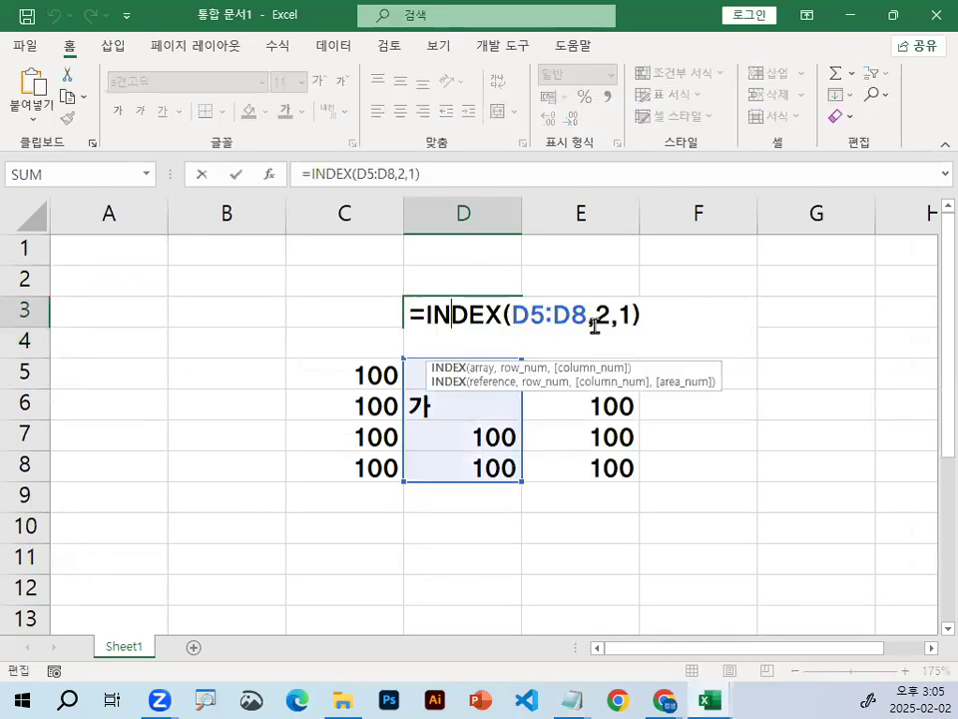
key("ctrl+1")
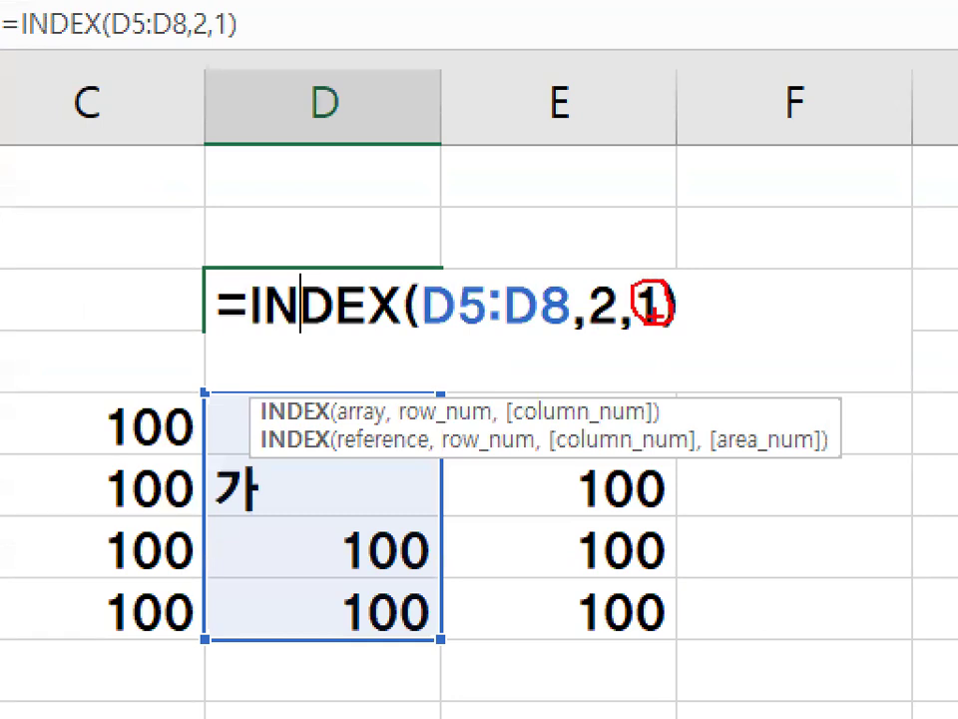
left_click_drag(621, 268, 534, 377)
left_click_drag(584, 264, 629, 365)
left_click_drag(585, 200, 629, 257)
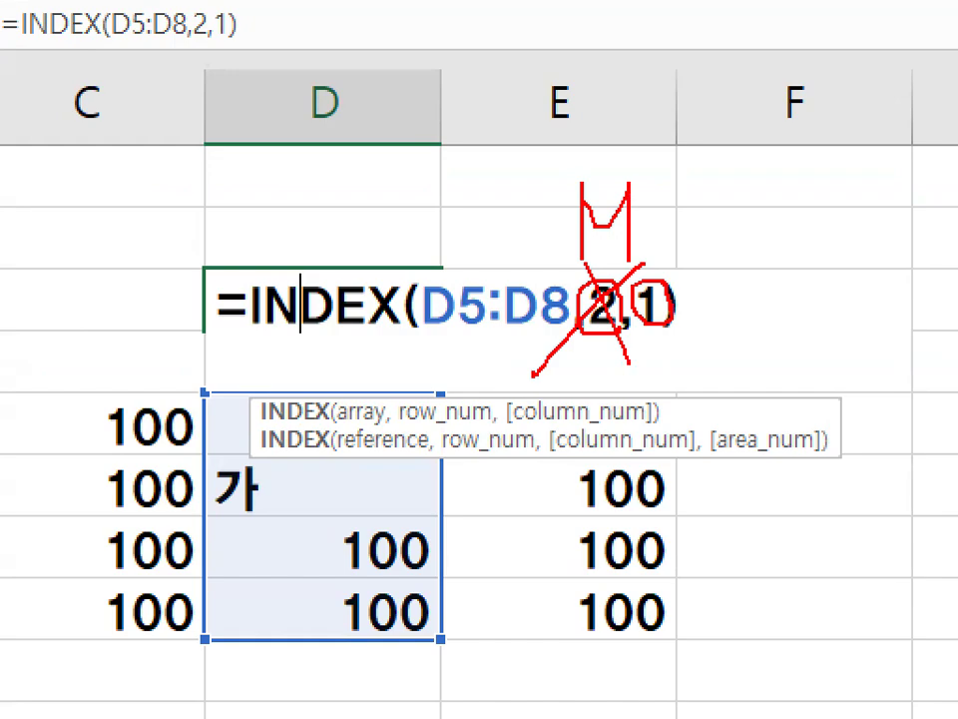
left_click_drag(681, 274, 544, 300)
key("Escape")
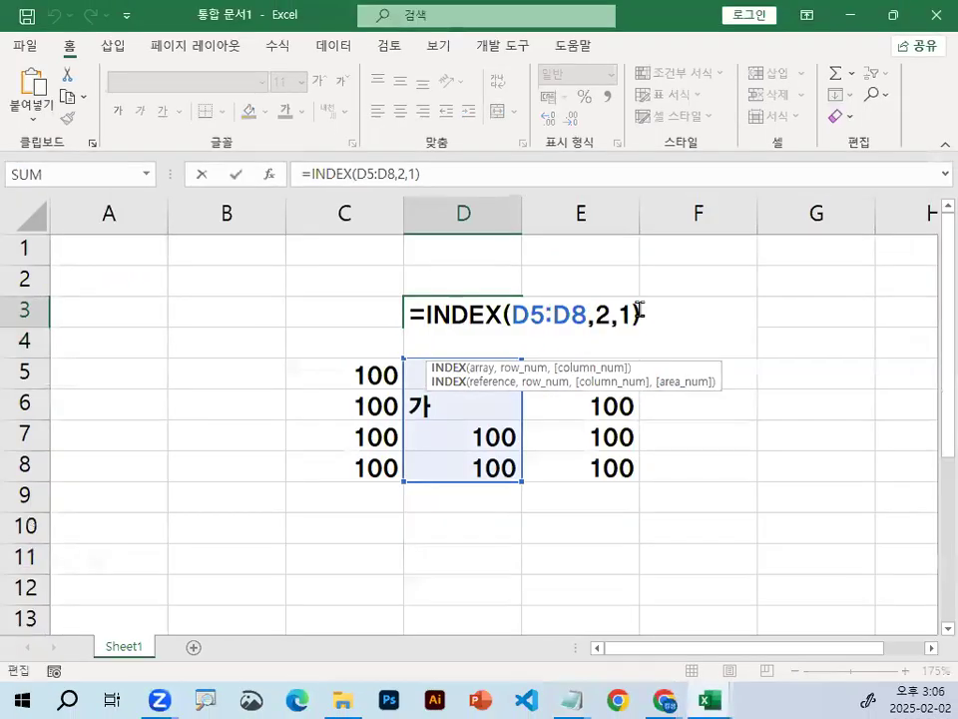
key("ctrl+Return")
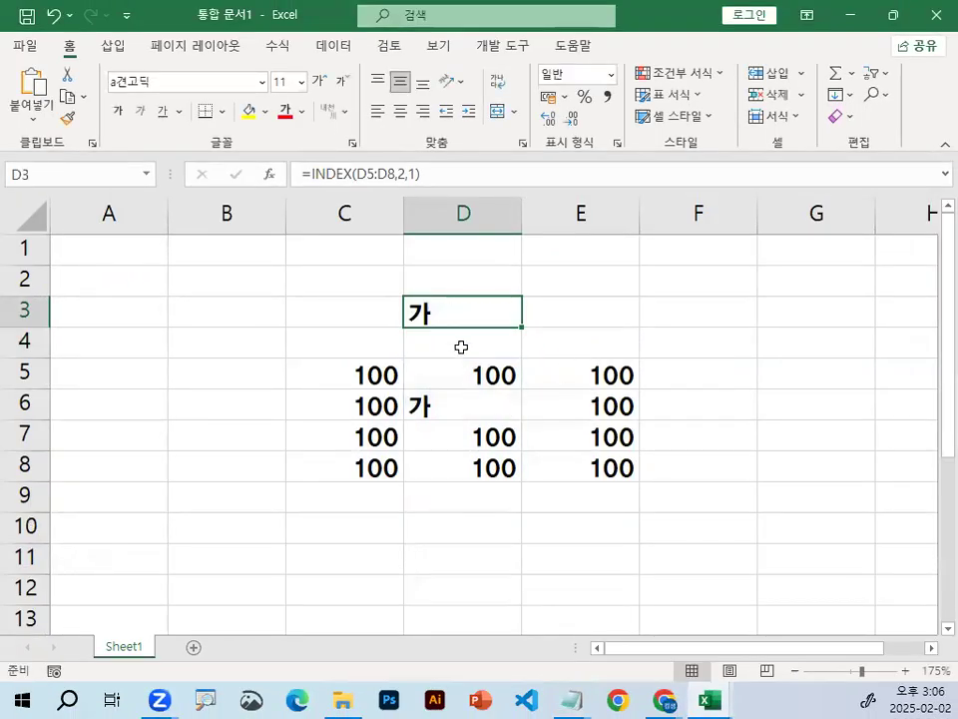
double_click(478, 318)
key("ctrl+1")
mouse_move(415, 326)
left_mouse_down()
mouse_move(652, 327)
mouse_move(616, 334)
left_mouse_up()
left_click_drag(729, 337, 654, 352)
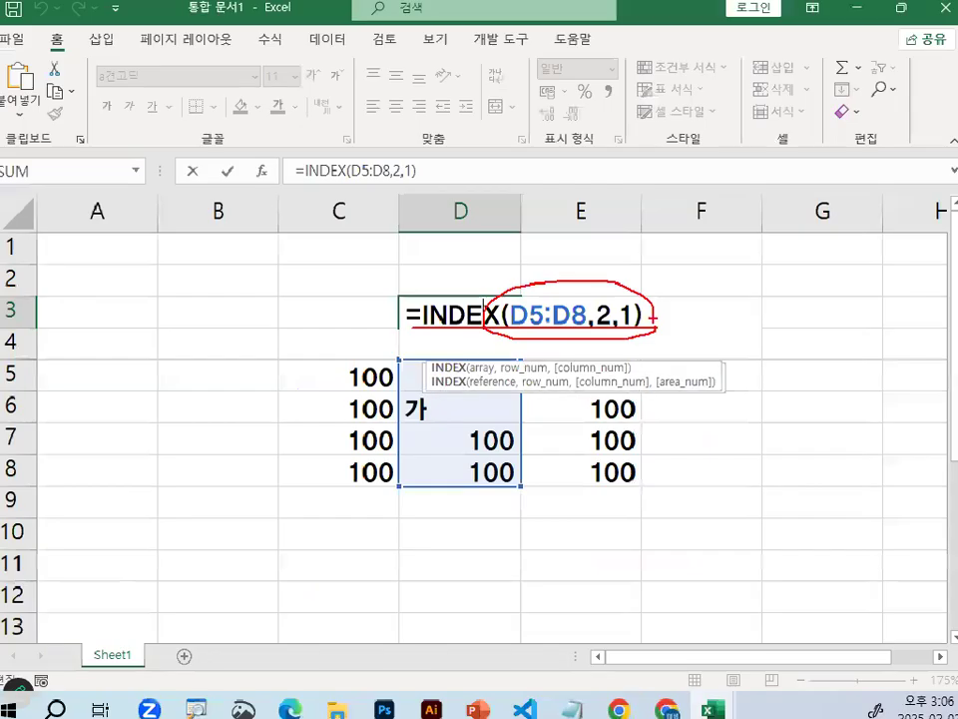
key("Escape")
Clear the practice numbers and the INDEX formula from the sheet.
left_click_drag(88, 306, 897, 690)
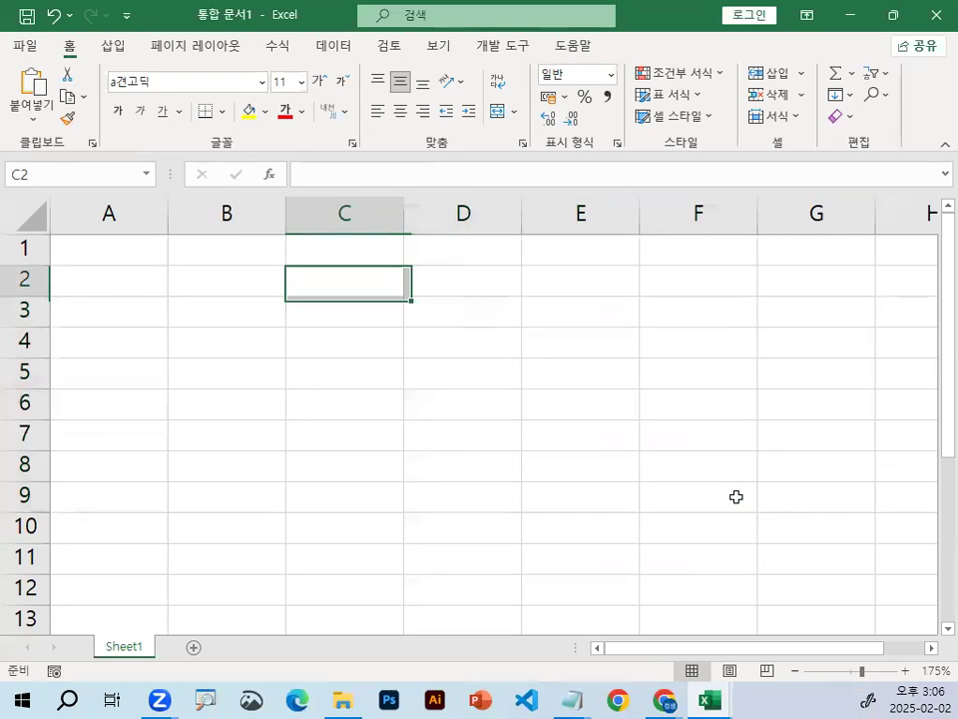
key("Down")
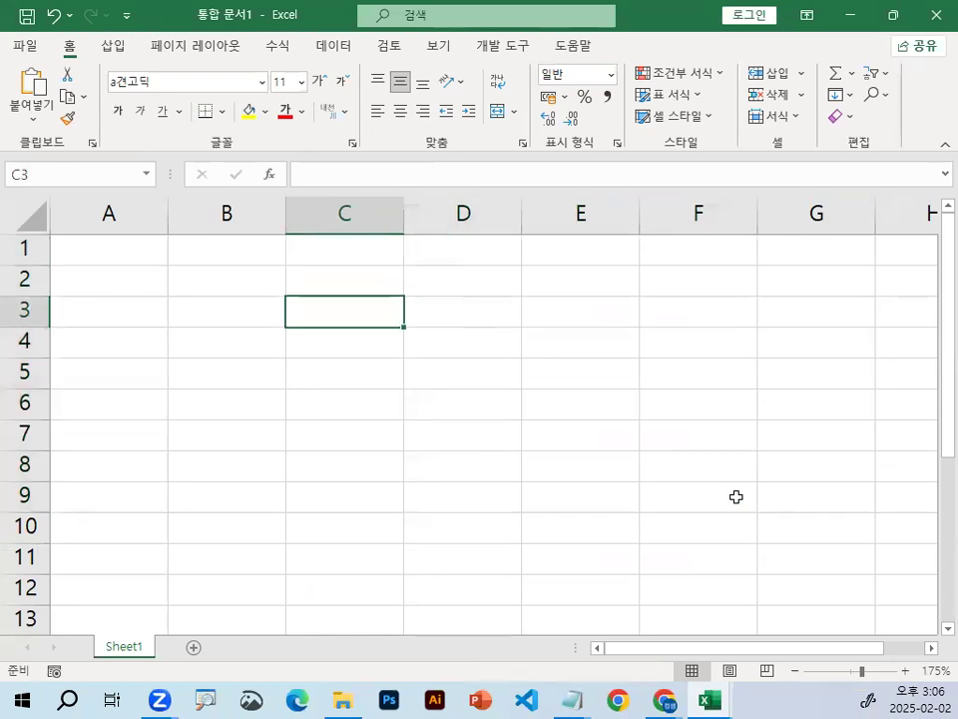
Enter the practice values 80, 100, 70 and 50 down cells C3 to C6.
type("80")
key("Return")
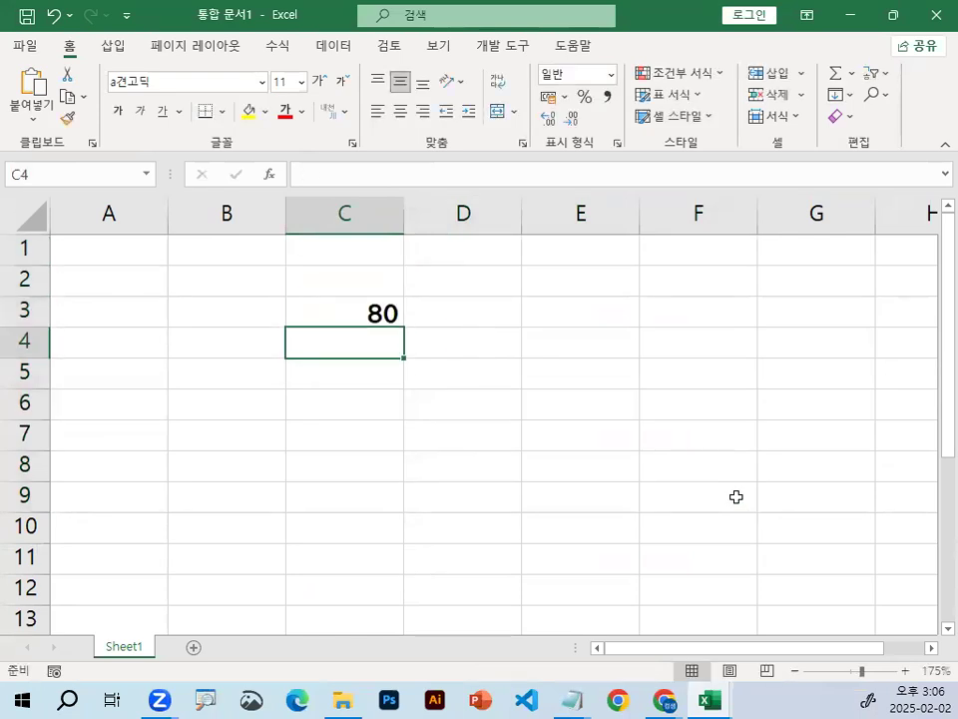
type("100")
key("Return")
type("70")
key("Return")
type("50")
key("Return")
Highlight the practice range C3:C6 for review and make E3 the active cell.
key("Up")
key("Up")
key("Up")
key("Up")
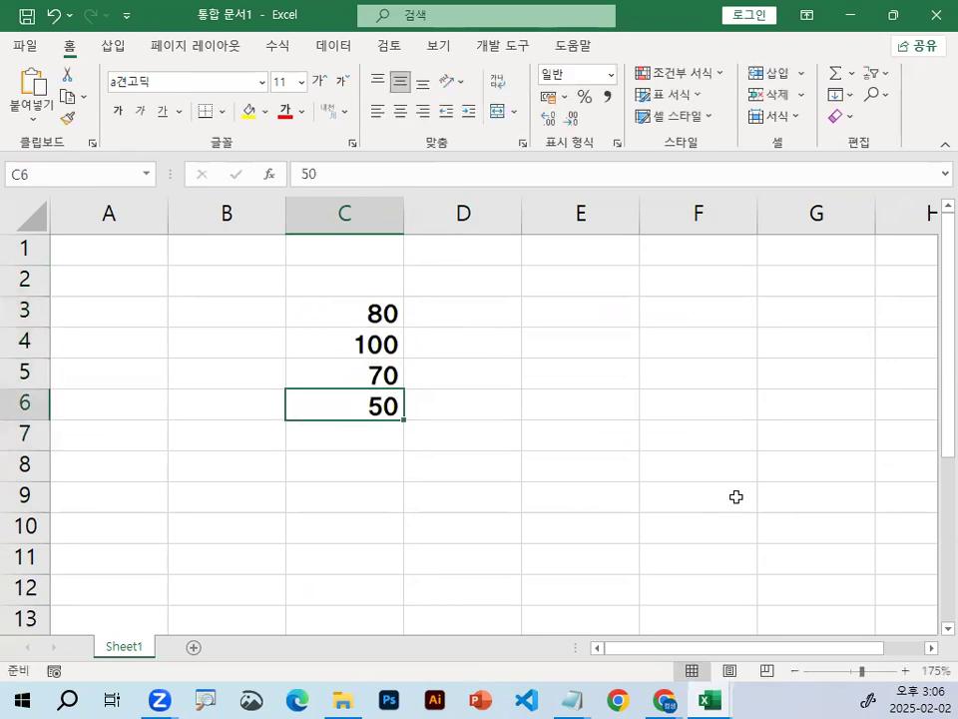
key("shift+Down")
key("shift+Down")
key("shift+Down")
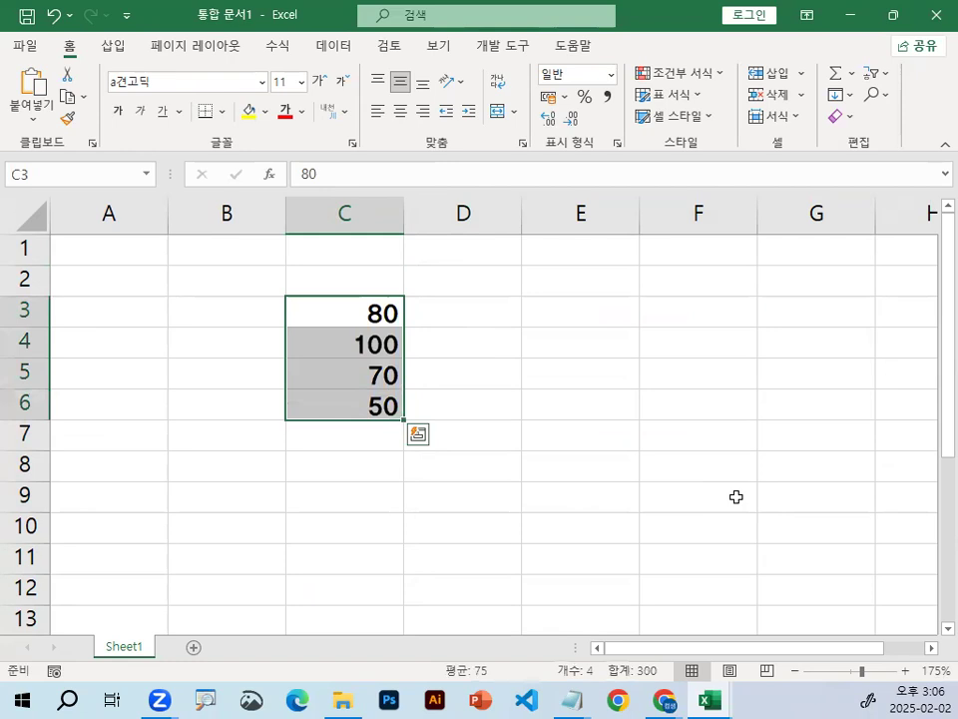
left_click(567, 317)
left_click_drag(372, 323, 377, 404)
left_click(567, 308)
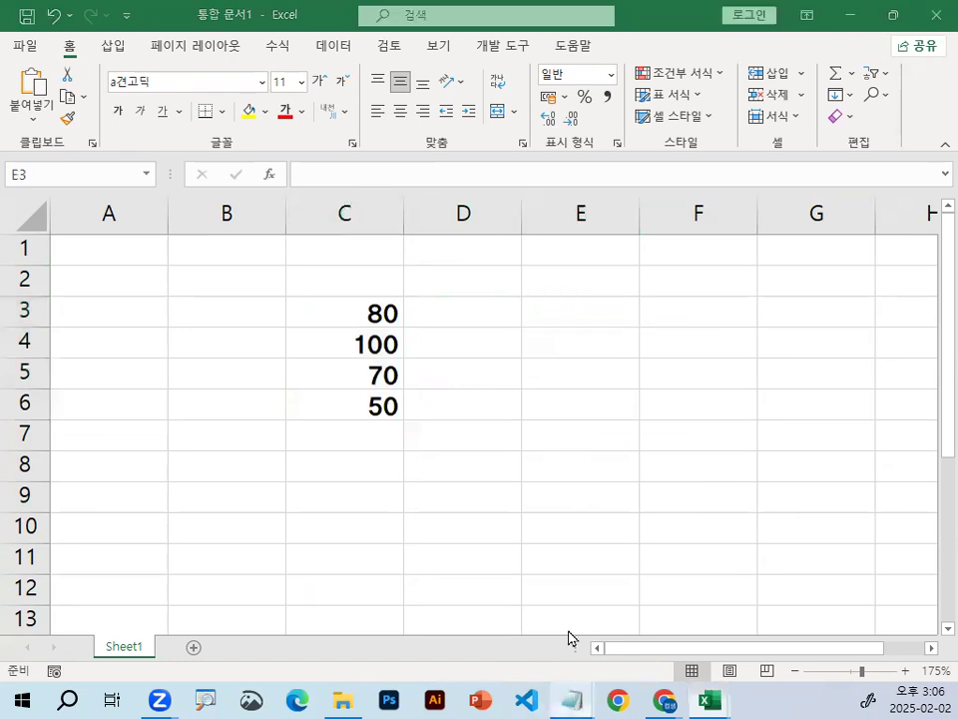
Switch to the Notepad class notes and examine the MATCH syntax =MATCH(검사값,검사범위,옵션) and its relative-position description.
mouse_move(571, 699)
left_click(649, 585)
scroll(335, 343, "down", 3)
left_click_drag(189, 243, 483, 252)
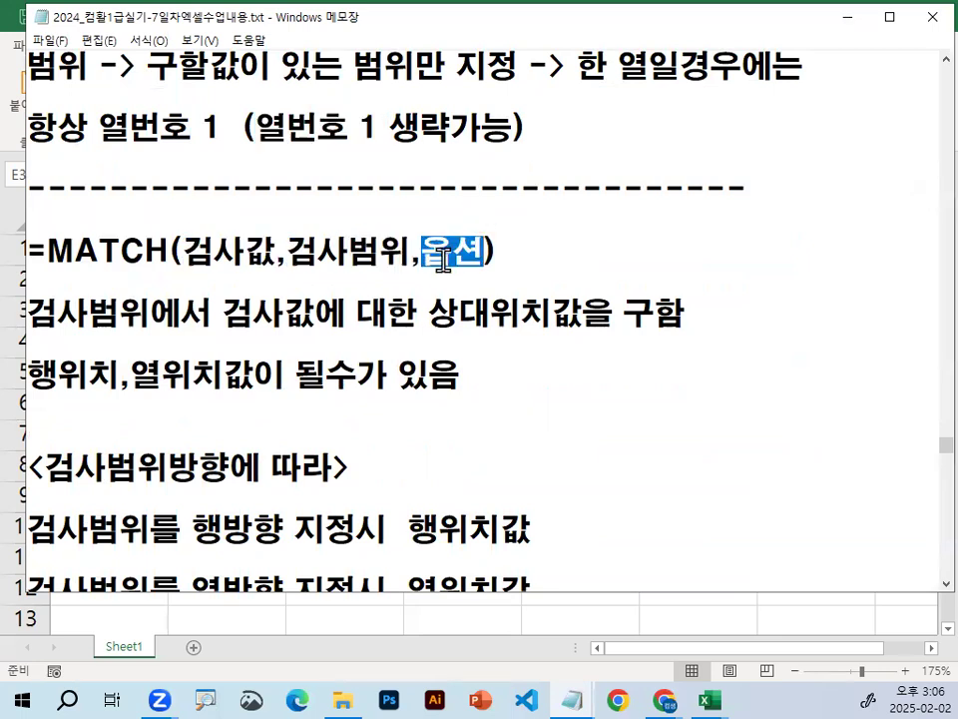
left_click_drag(32, 312, 150, 312)
left_click_drag(183, 250, 267, 243)
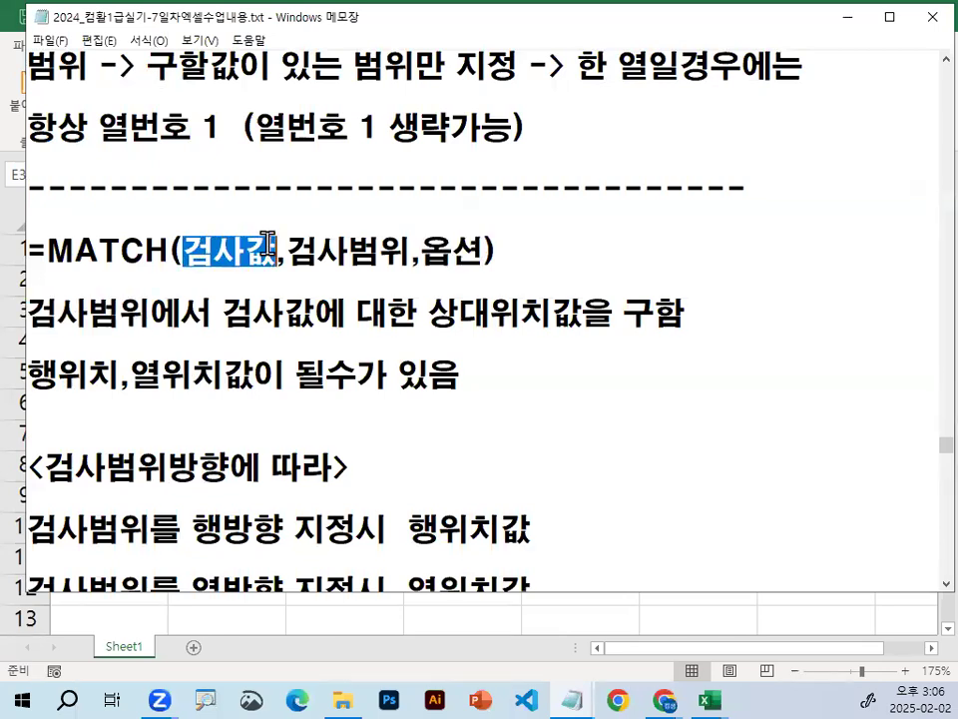
left_click_drag(490, 316, 551, 317)
left_click_drag(431, 317, 576, 316)
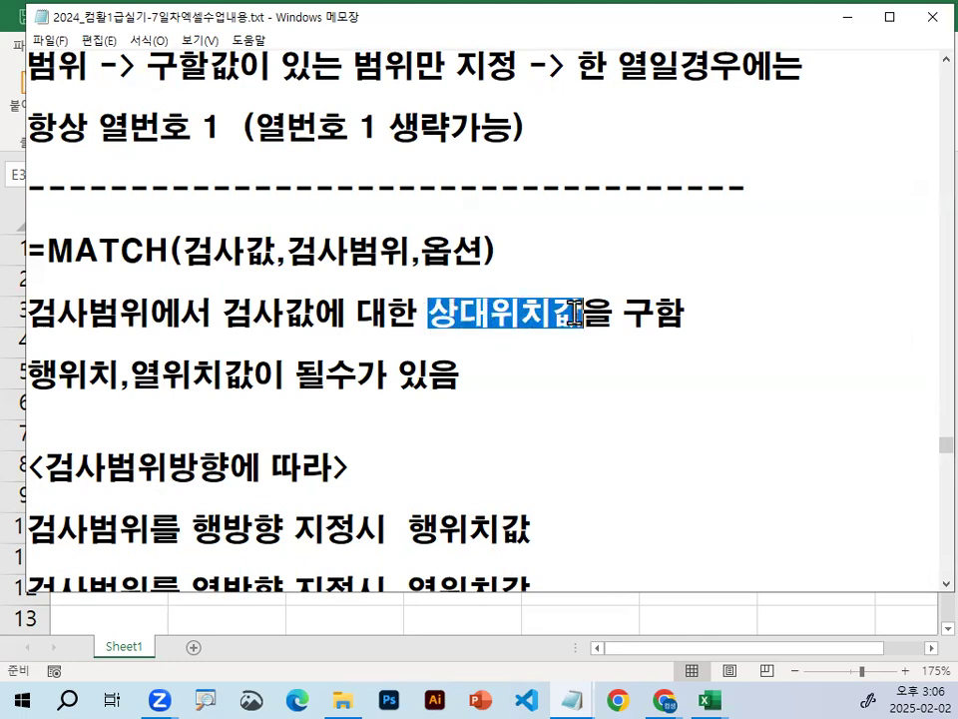
Insert a space between 상대 and 위치값 in the MATCH description.
left_click(431, 316)
left_click(487, 315)
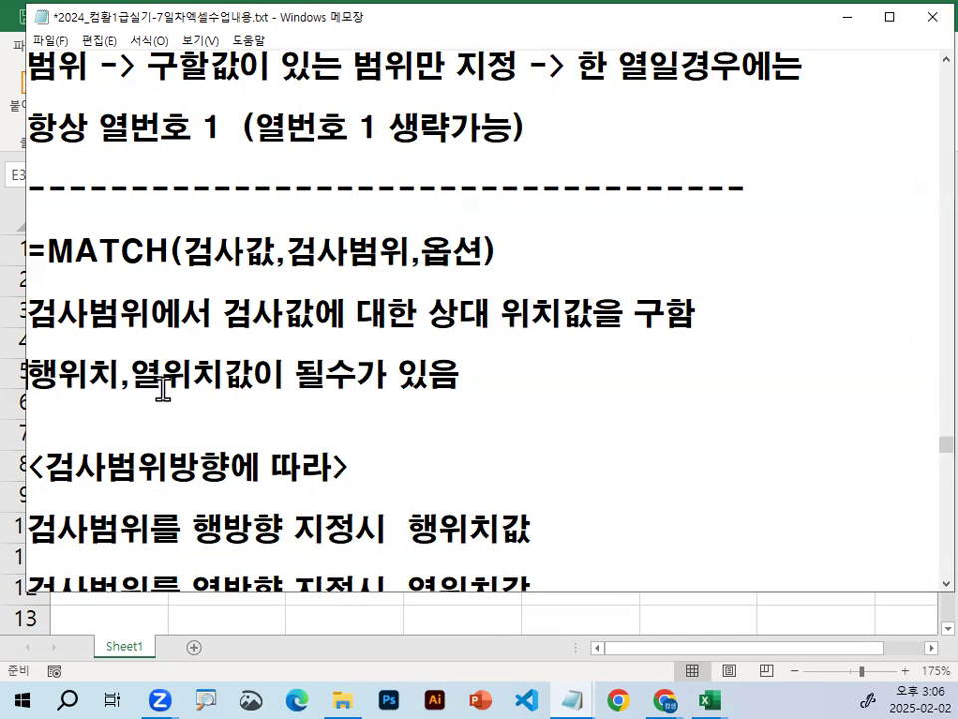
type("RJA")
key("BackSpace")
key("BackSpace")
key("BackSpace")
type("RJAT")
key("BackSpace")
key("BackSpace")
key("BackSpace")
key("BackSpace")
Add the words 검사범위 방향에 따라 before 행위치 in the MATCH notes.
key("Hangul")
type("검ㅅ")
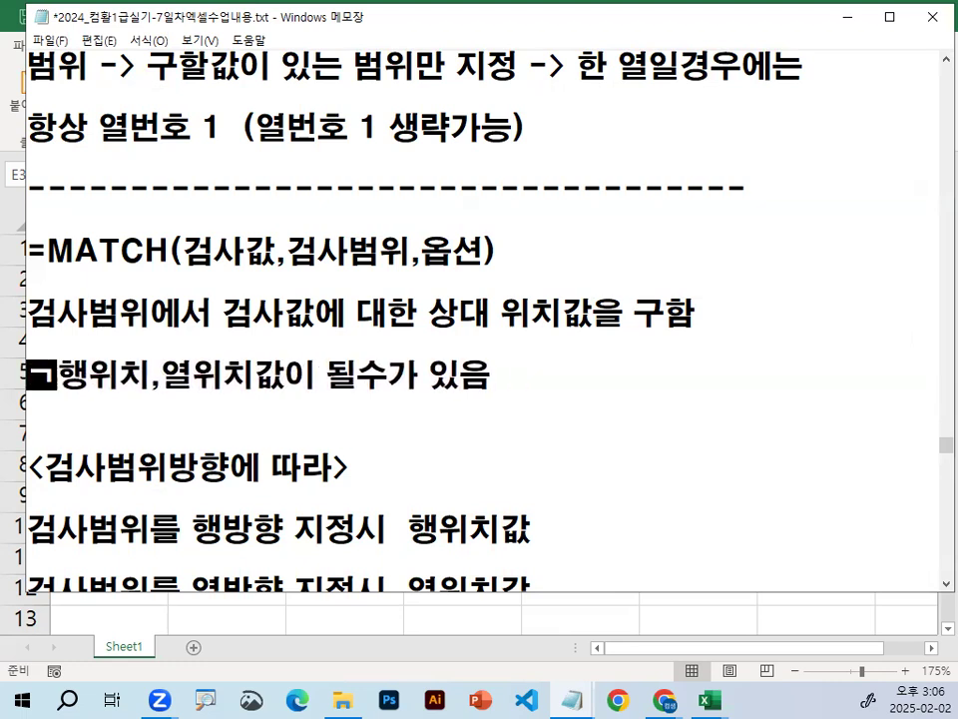
type("ㅏ범이")
key("BackSpace")
key("BackSpace")
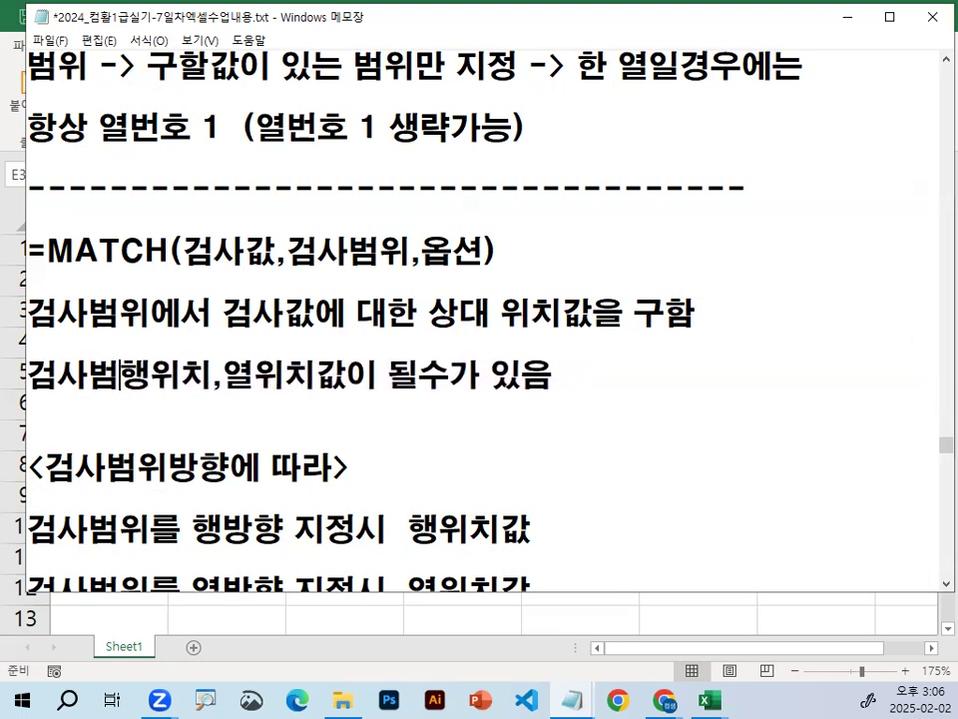
type("위 ㅂㅏㅇ향에 따")
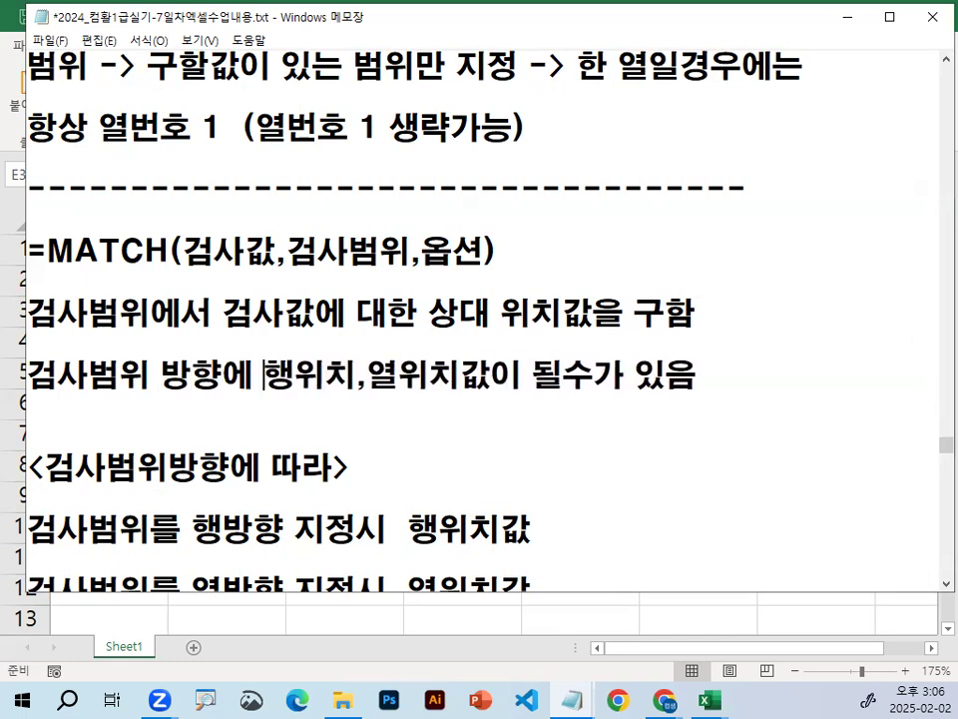
type("라")
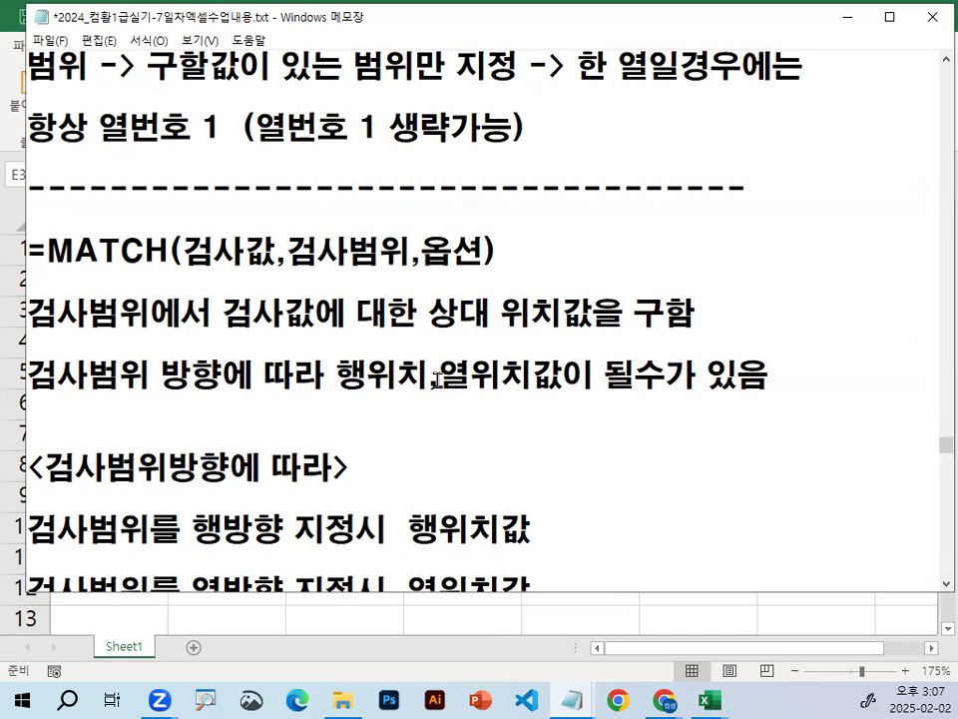
Examine how the search range's direction determines a row or column position, marking the key terms in red and clearing the marks.
left_click_drag(343, 378, 587, 375)
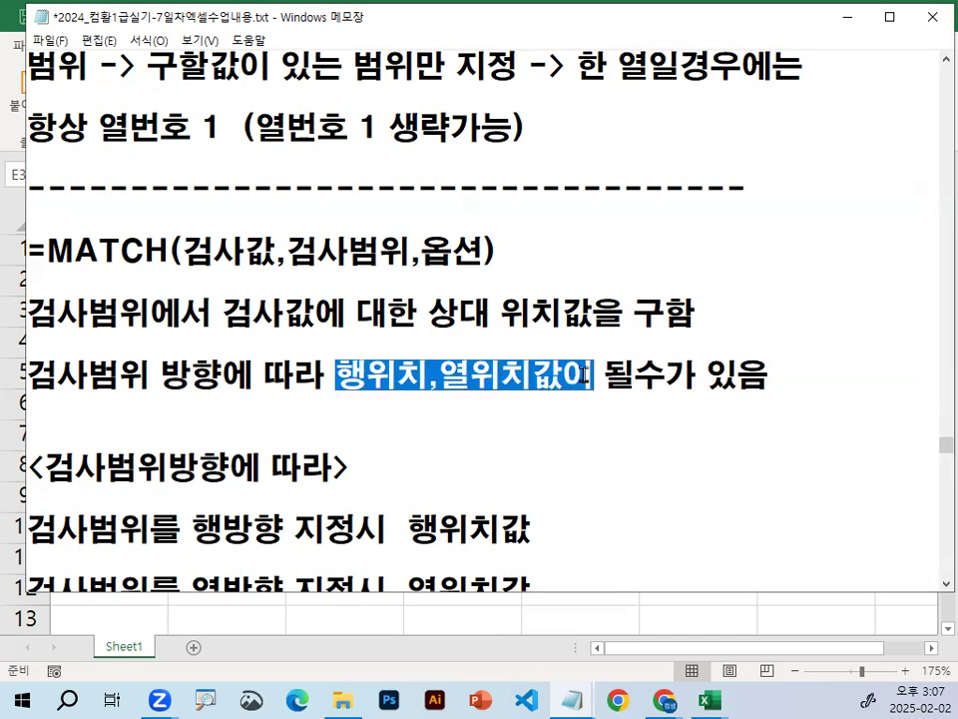
left_click(585, 376)
scroll(584, 377, "down", 1)
left_click_drag(27, 459, 120, 459)
left_click_drag(195, 451, 275, 447)
left_click_drag(284, 439, 375, 454)
mouse_move(504, 419)
left_mouse_down()
mouse_move(498, 429)
mouse_move(512, 422)
left_mouse_up()
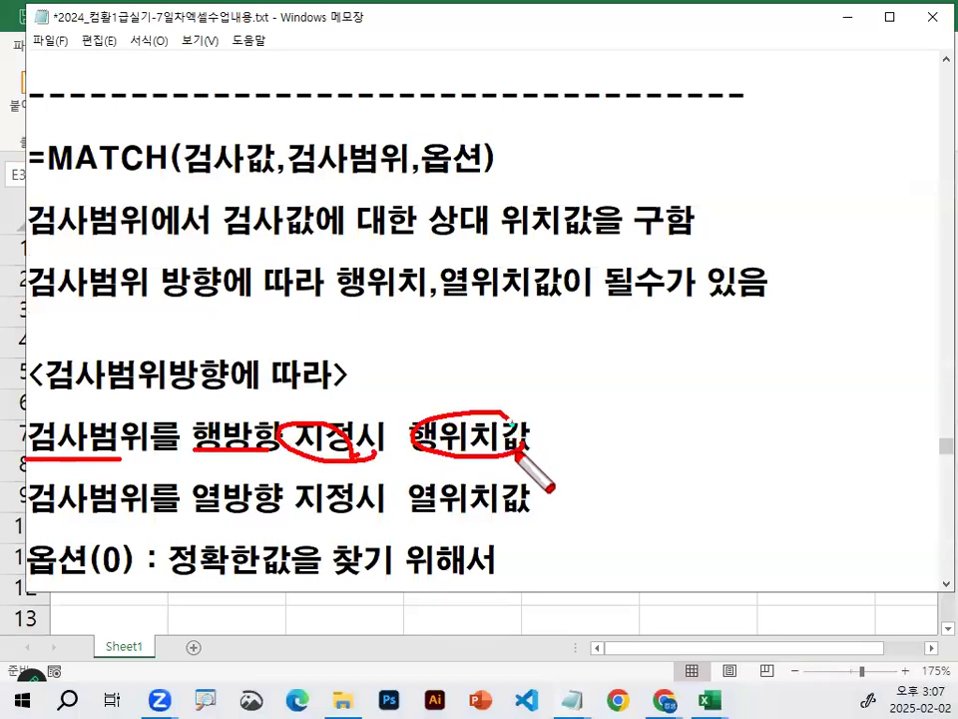
left_click_drag(583, 200, 592, 231)
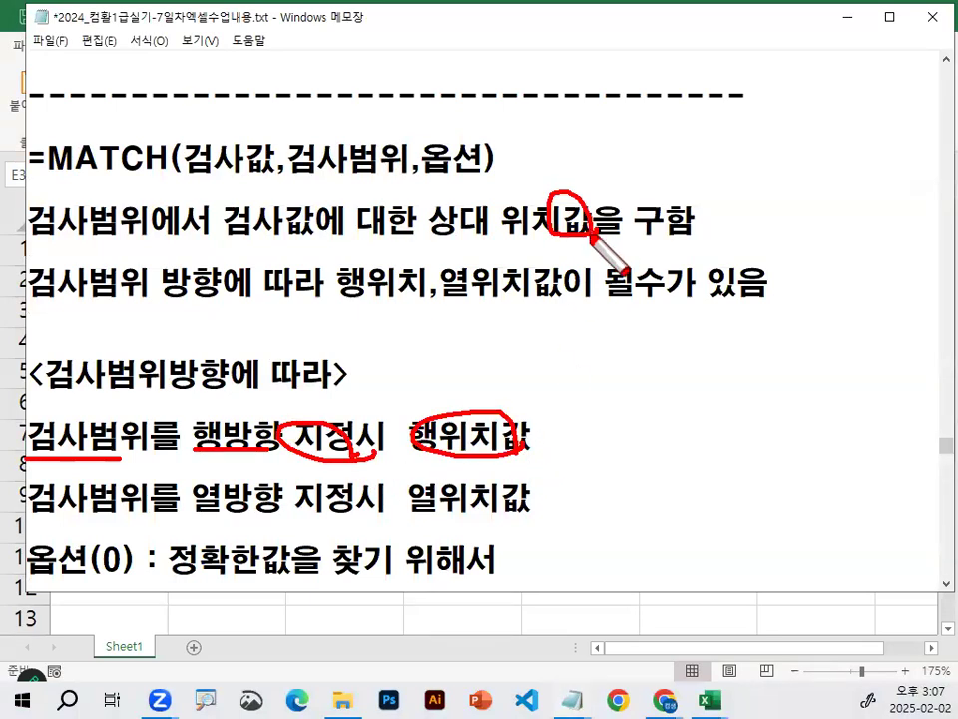
left_click_drag(33, 520, 271, 513)
mouse_move(184, 404)
left_mouse_down()
mouse_move(184, 507)
mouse_move(216, 451)
left_mouse_up()
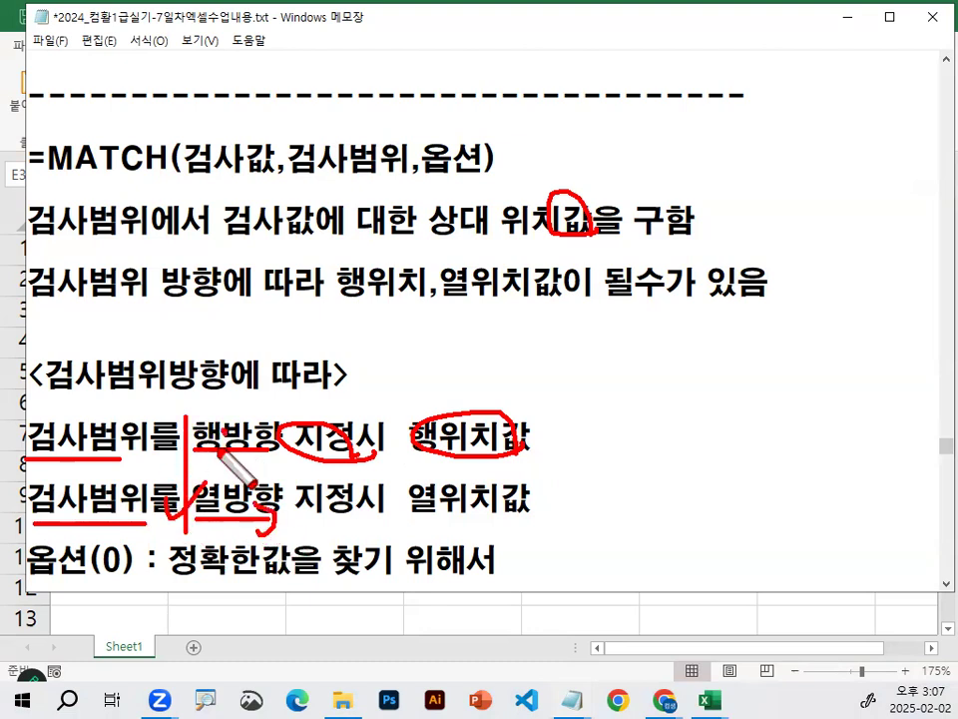
key("Escape")
Highlight 열방향, 열위치값 and 행방향 in the notes to compare the two search range directions.
left_click_drag(192, 499, 282, 499)
left_click_drag(409, 500, 589, 502)
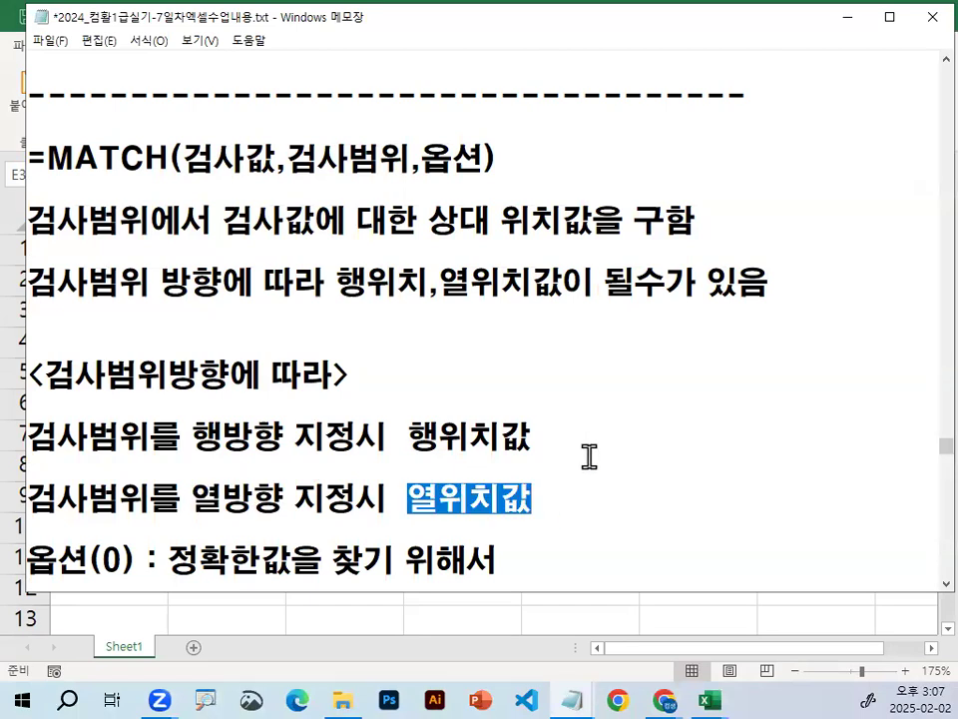
left_click_drag(192, 436, 311, 437)
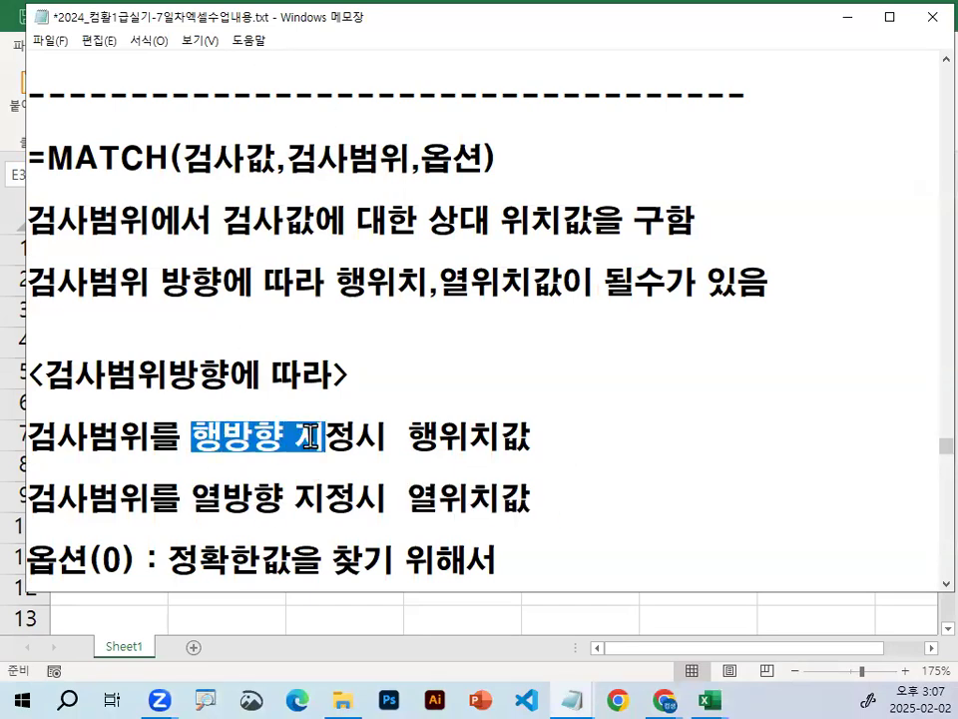
left_click_drag(182, 499, 287, 496)
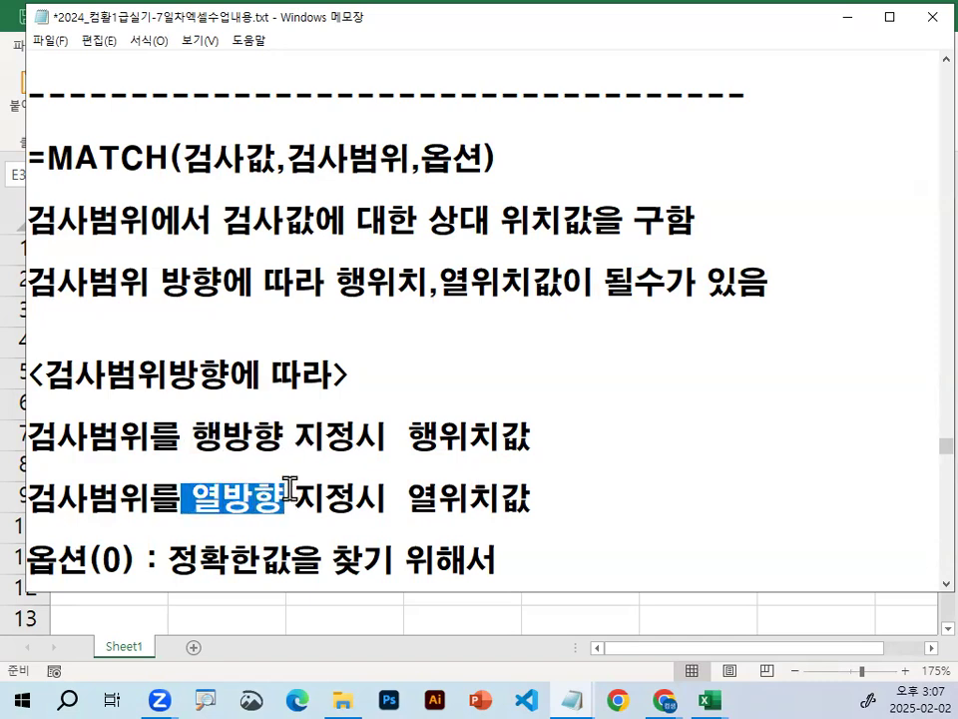
left_click(221, 497)
left_click_drag(196, 499, 266, 499)
left_click(434, 326)
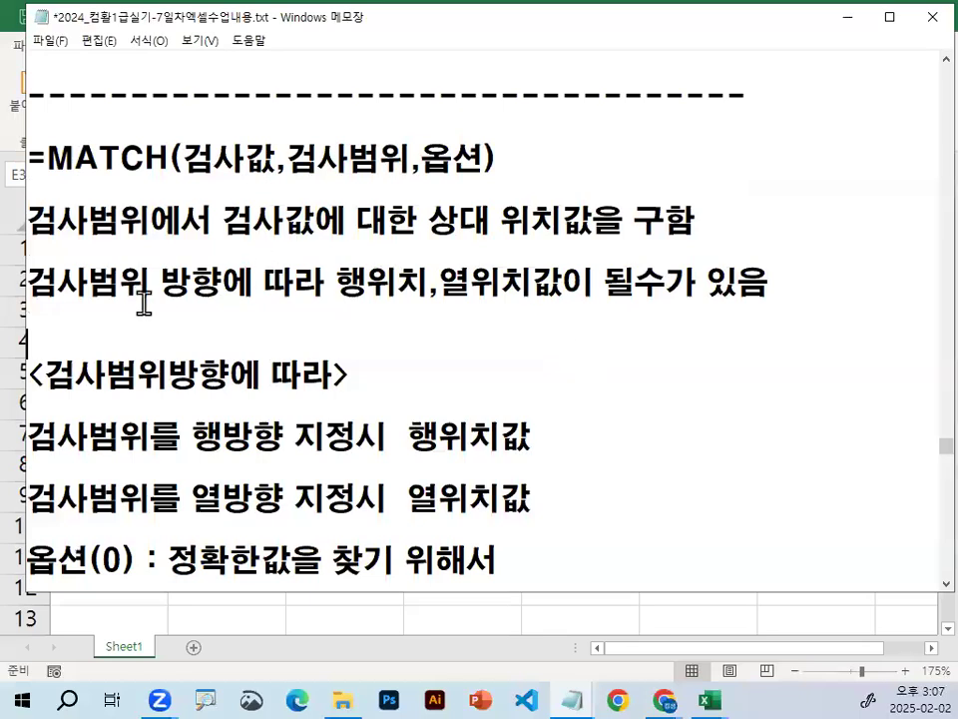
Reword 정확한값을 as 정확히 일치하는 값을 in the 옵션(0) line of the MATCH notes.
scroll(340, 419, "down", 1)
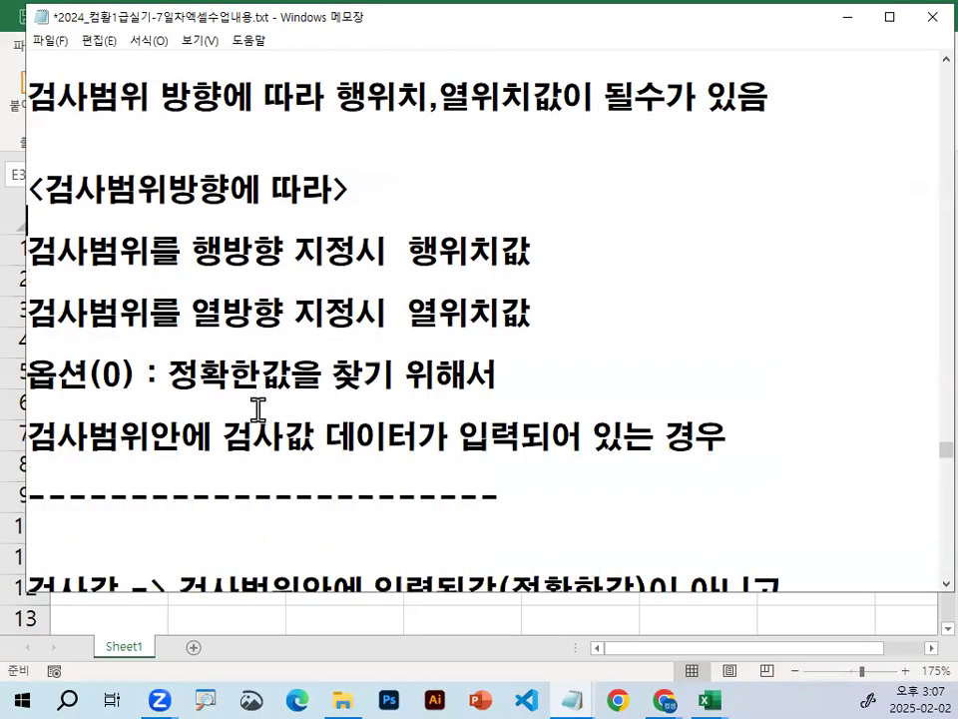
left_click_drag(34, 375, 149, 373)
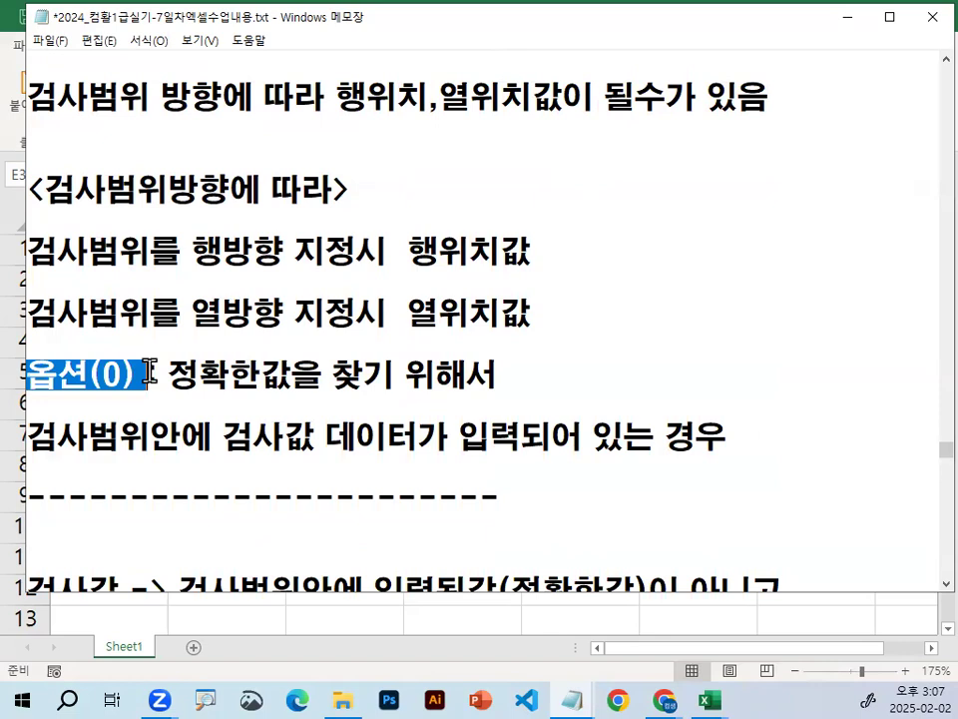
left_click(256, 374)
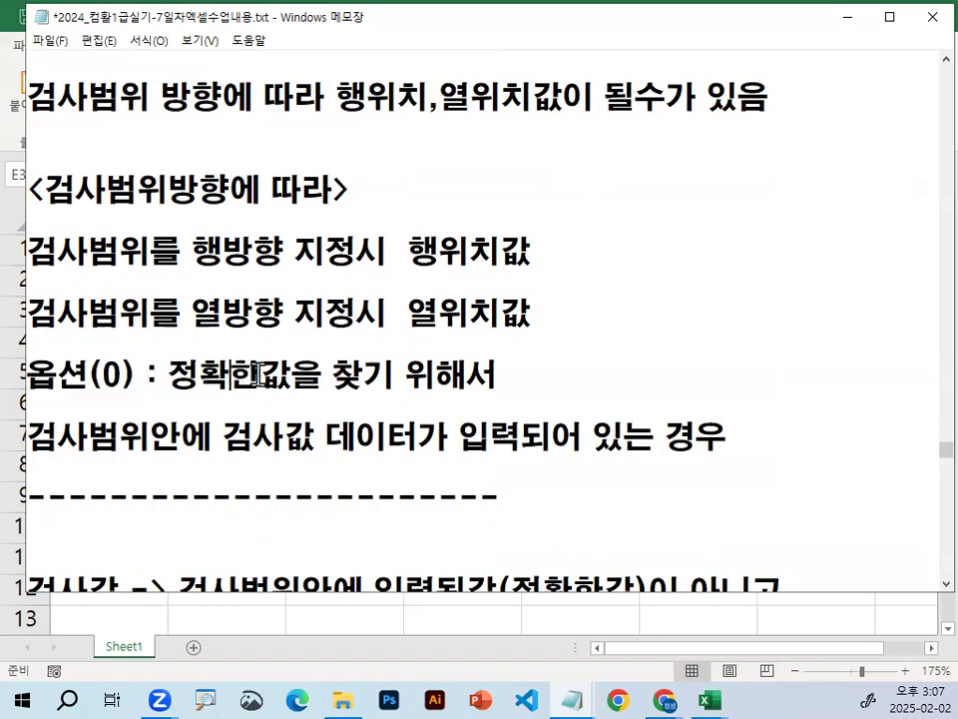
left_click_drag(255, 373, 265, 373)
type("히 일치하는")
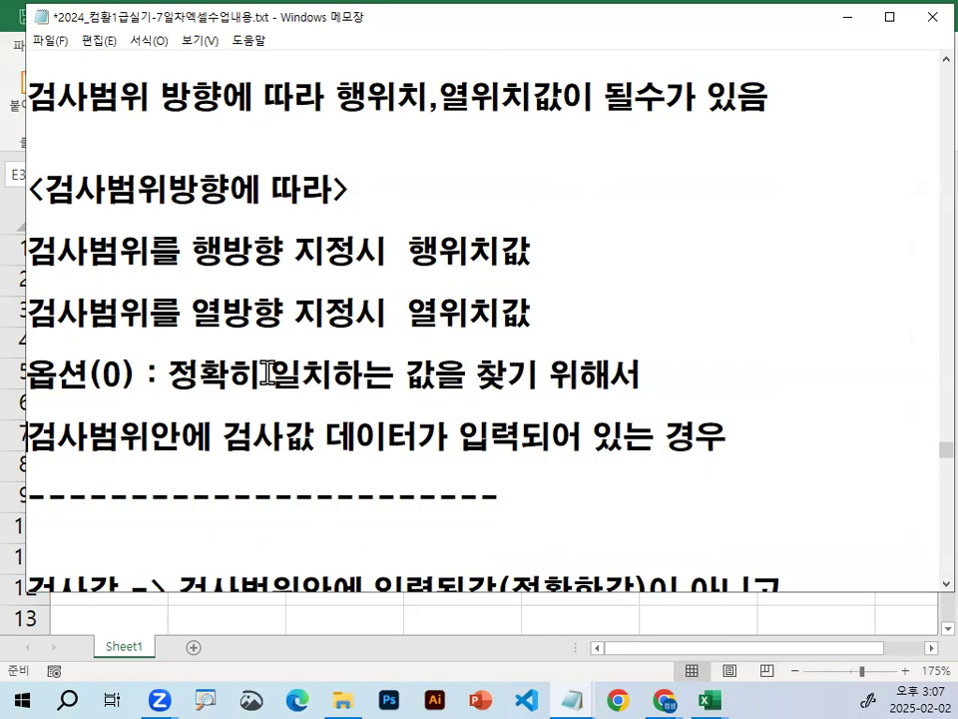
Examine the 옵션(0) explanation, highlighting the exact-match wording, the entered-data condition and the option number 0.
left_click_drag(459, 436, 729, 436)
left_click_drag(167, 377, 447, 380)
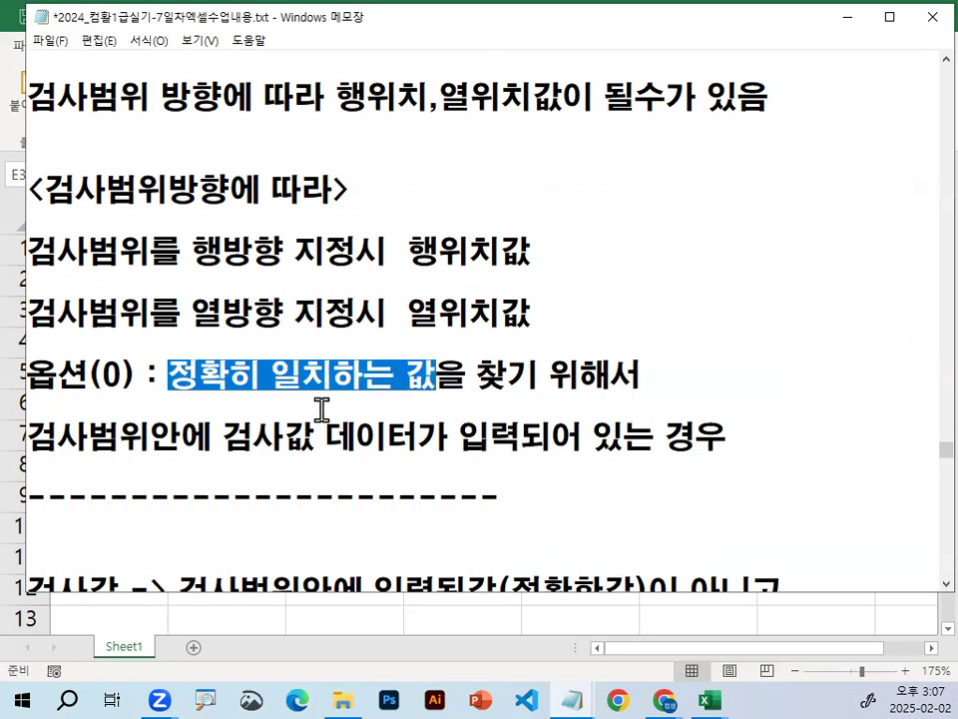
left_click_drag(171, 375, 440, 361)
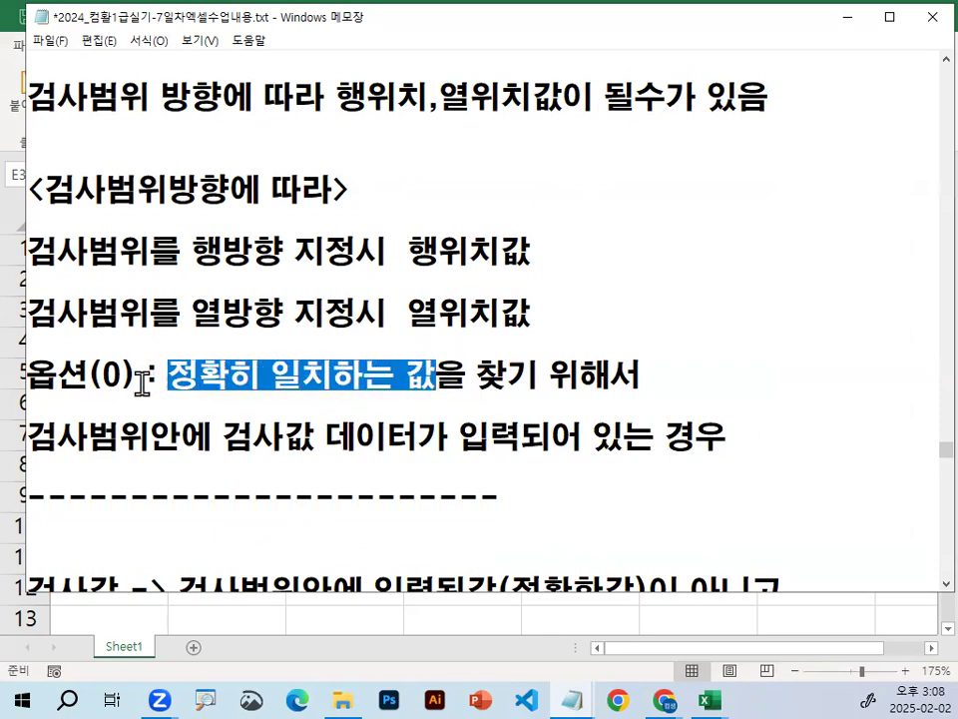
left_click_drag(89, 376, 118, 376)
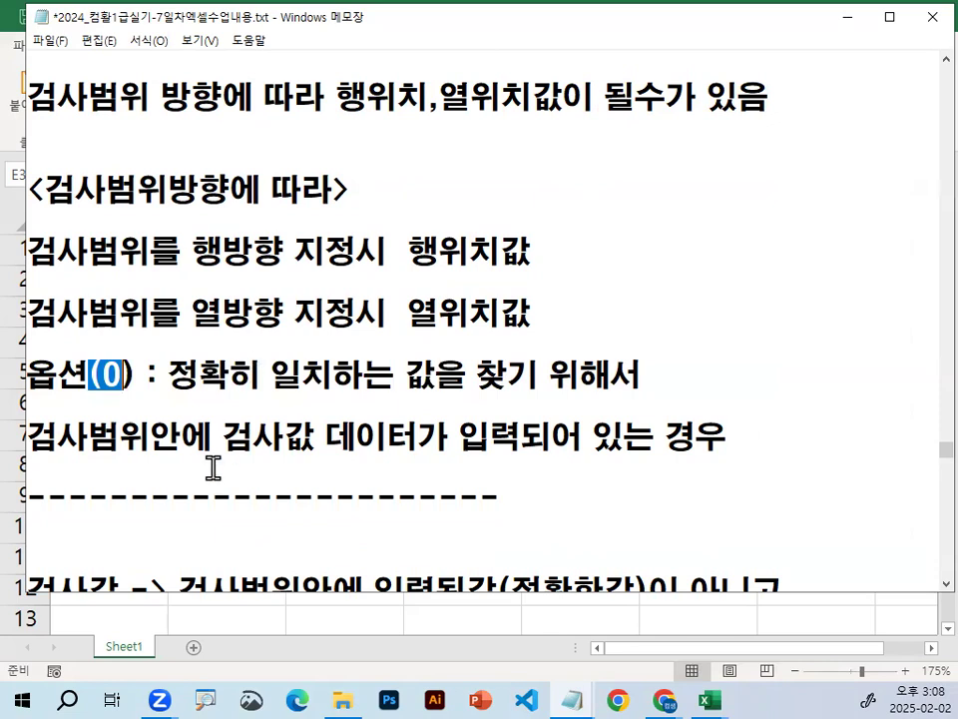
left_click(320, 248)
double_click(114, 377)
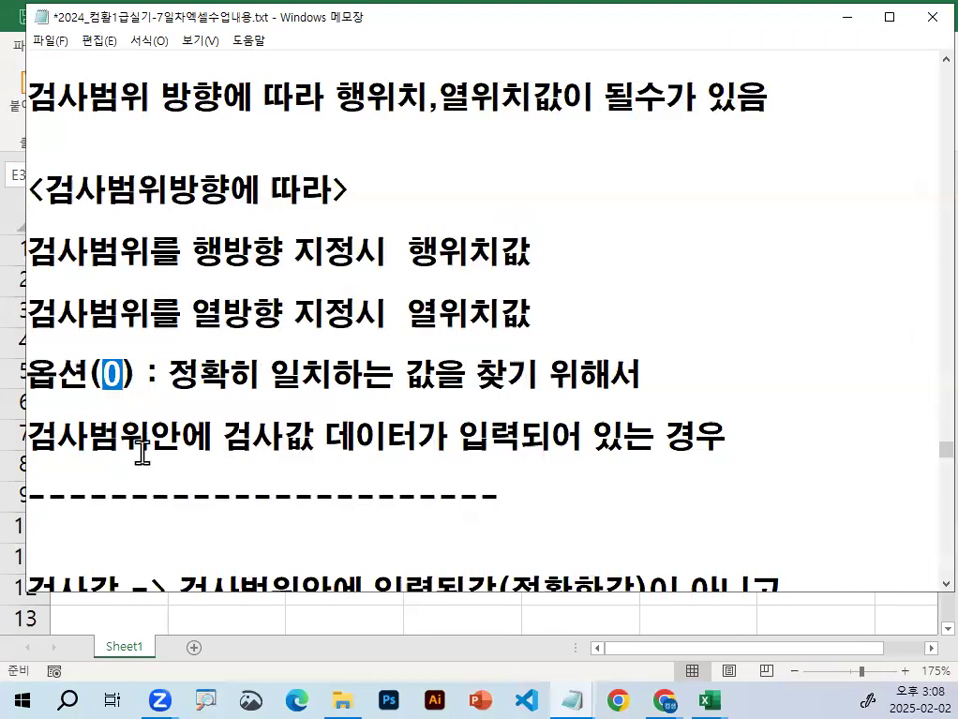
left_click(138, 488)
Examine the note on finding in-between values in a numeric search range sorted as 오름차순 or 내림차순.
scroll(139, 490, "down", 3)
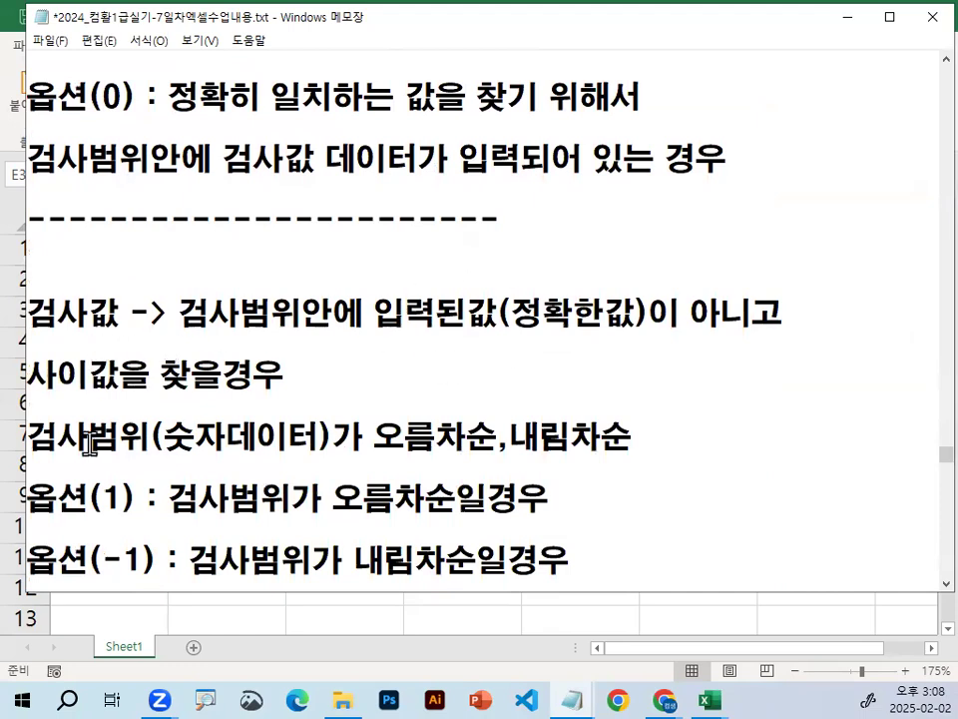
left_click_drag(35, 435, 312, 427)
left_click(313, 429)
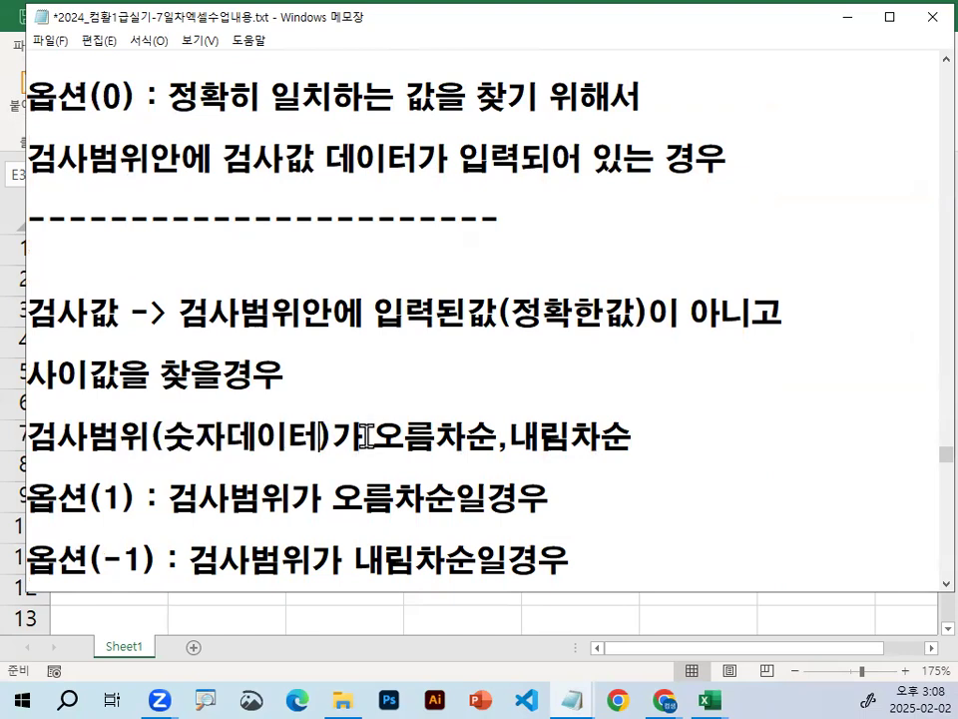
key("BackSpace")
left_click_drag(377, 442, 634, 433)
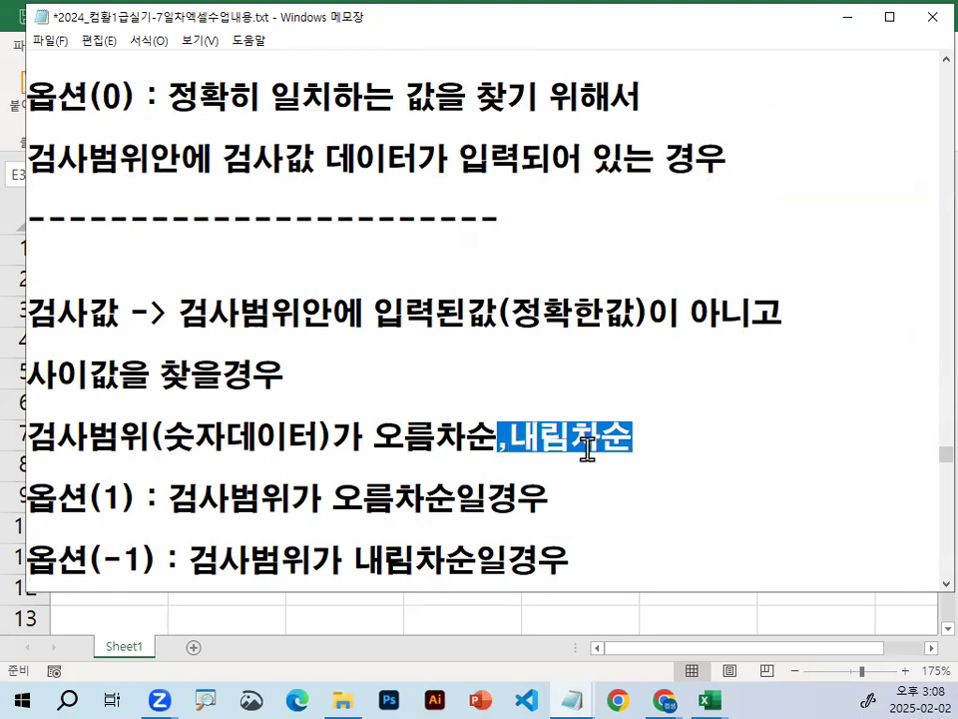
Mark the 옵션(1) ascending and 옵션(-1) descending rules in red to review them, and clear the marks.
scroll(220, 449, "down", 1)
left_click_drag(21, 425, 125, 426)
mouse_move(439, 351)
left_mouse_down()
mouse_move(419, 361)
mouse_move(437, 334)
left_mouse_up()
left_click_drag(163, 425, 460, 427)
mouse_move(139, 394)
left_mouse_down()
mouse_move(100, 380)
mouse_move(145, 425)
left_mouse_up()
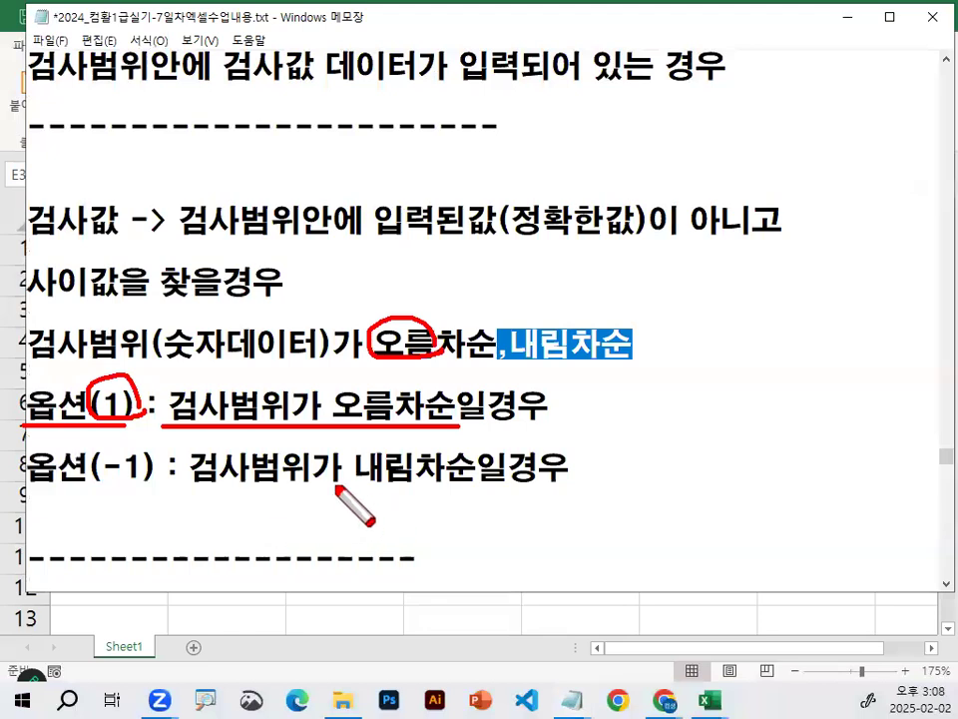
left_click_drag(336, 486, 445, 486)
left_click_drag(92, 445, 163, 481)
key("Escape")
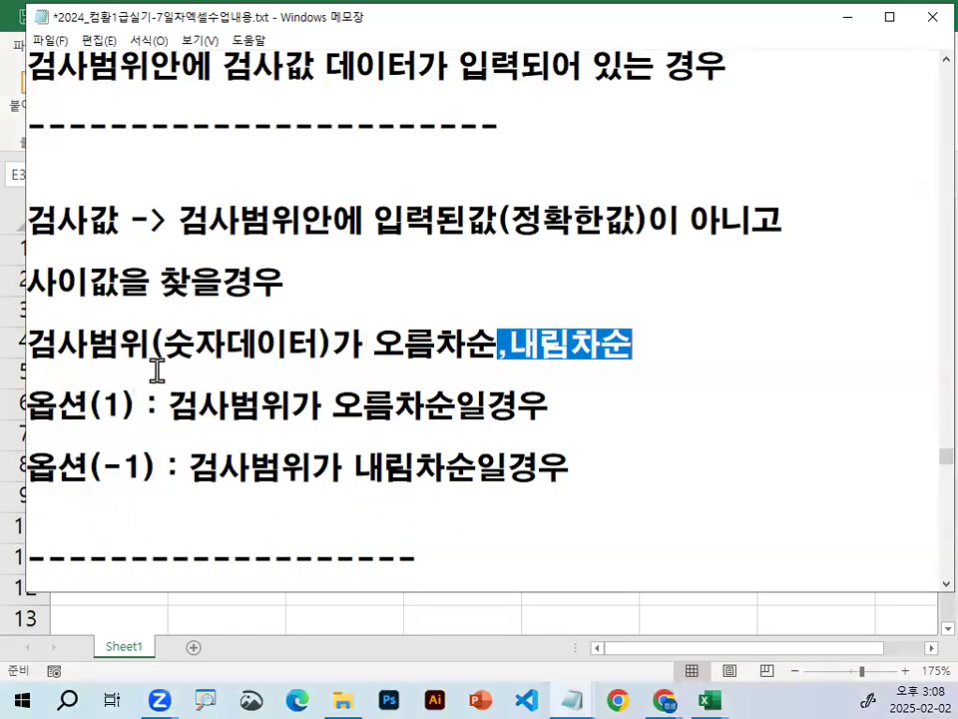
Review the in-between value condition again, highlighting the 검사값 line and the 숫자데이터 wording.
left_click(189, 333)
left_click_drag(35, 220, 250, 221)
left_click_drag(163, 340, 317, 341)
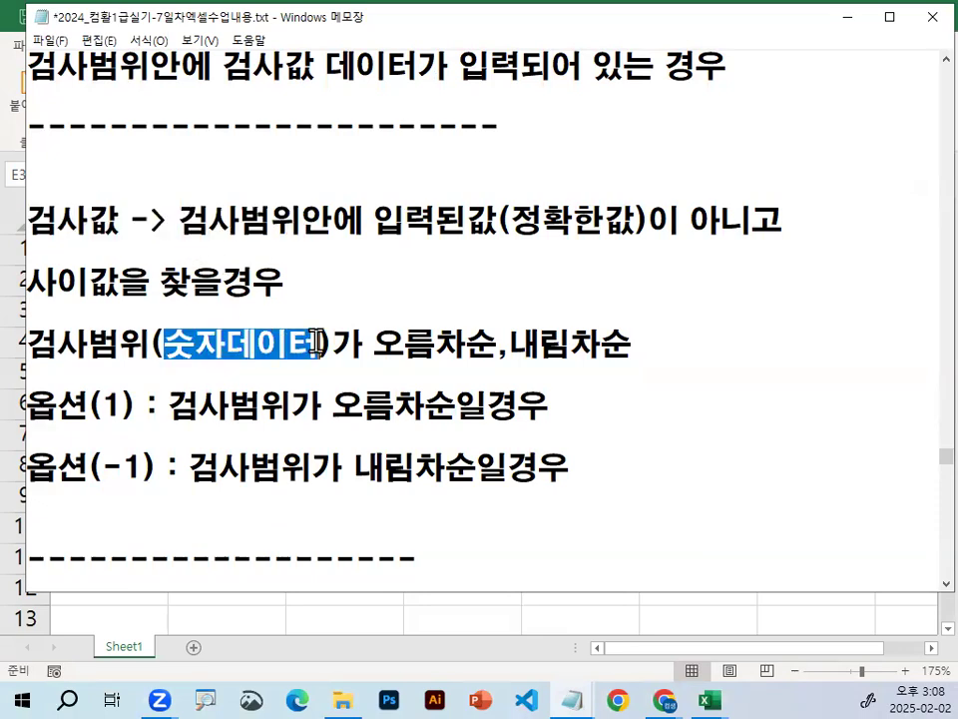
left_click(374, 220)
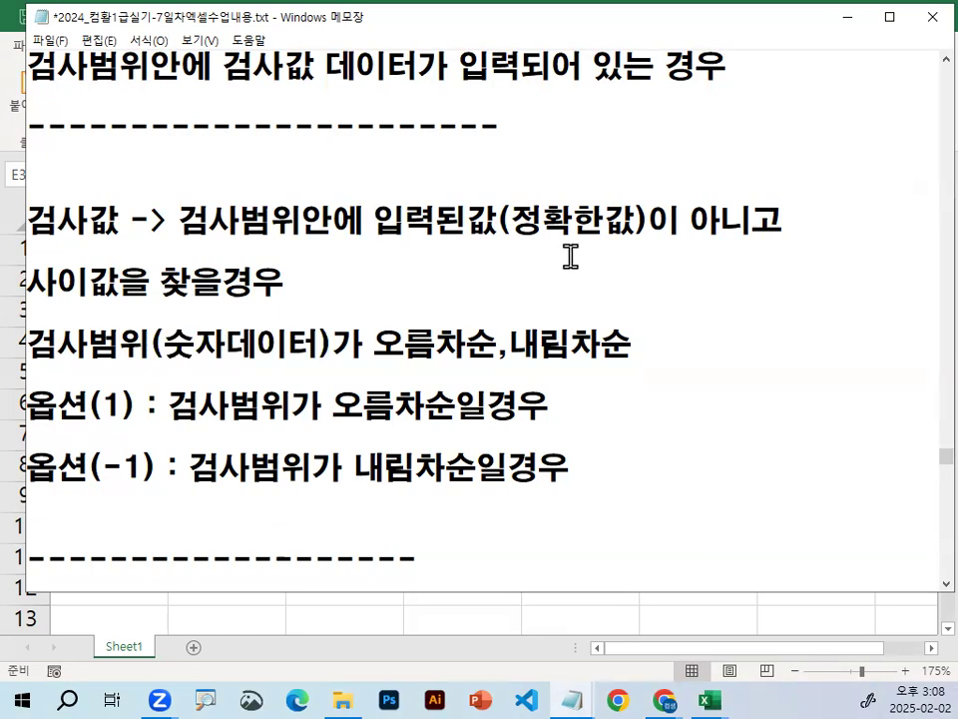
Delete (정확한값) from the 검사값 line and insert a blank line above the 검사범위(숫자데이터) line.
type("ㅈ")
key("BackSpace")
type("지")
key("BackSpace")
key("BackSpace")
key("Delete")
key("Delete")
key("Delete")
key("Delete")
key("Delete")
key("Delete")
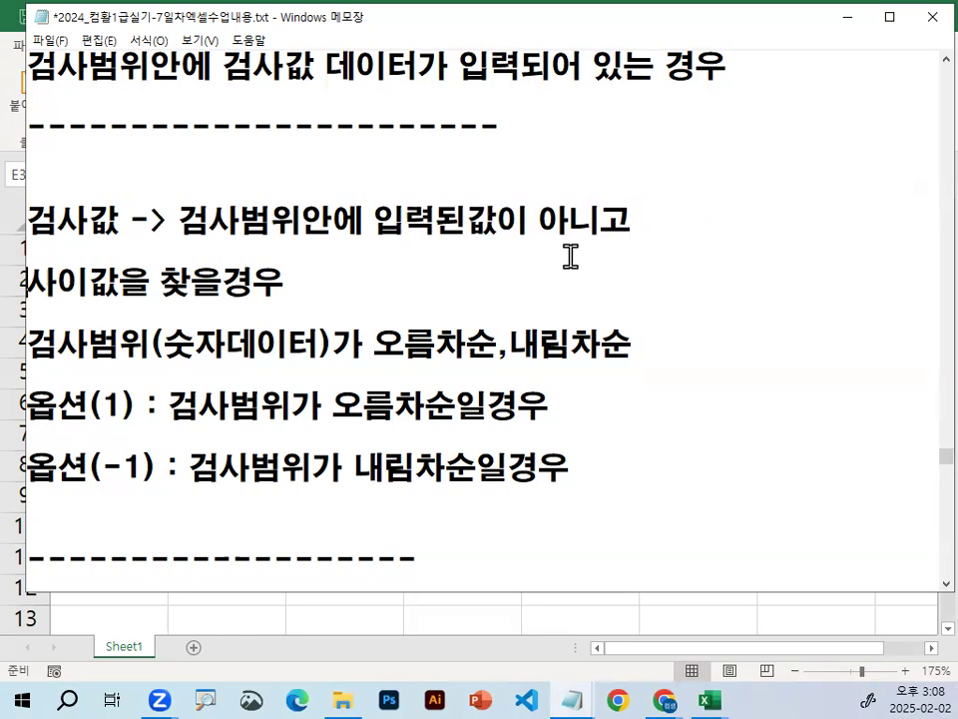
key("Return")
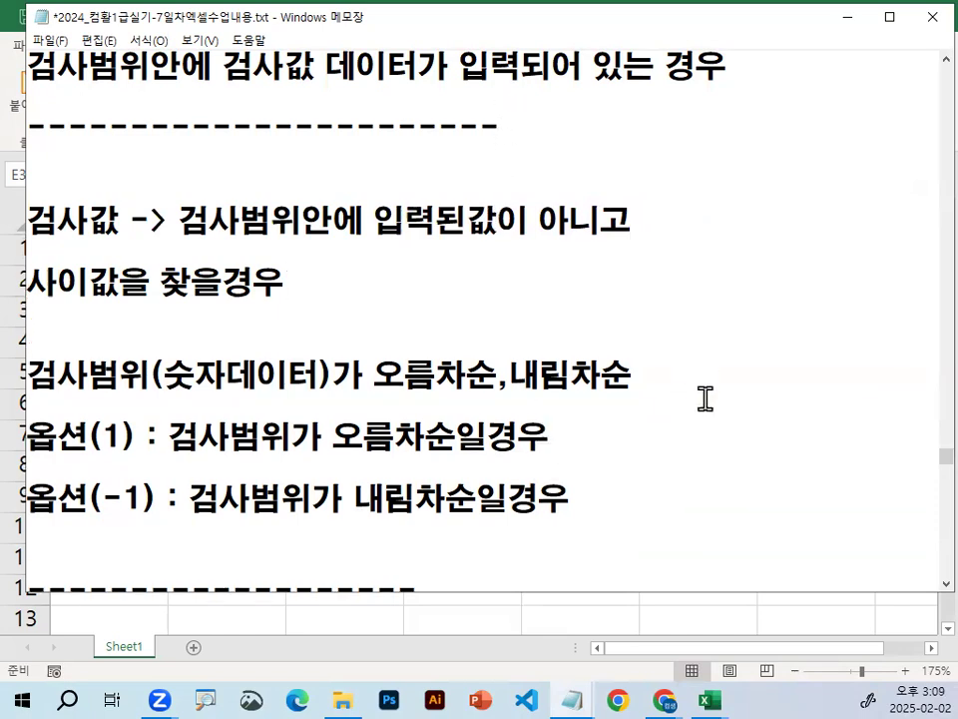
Sketch a red example table pairing 60, 70, 80 and 90 with grades D, C, B and A, and tick each score.
left_click(311, 280)
key("ctrl+alt+g")
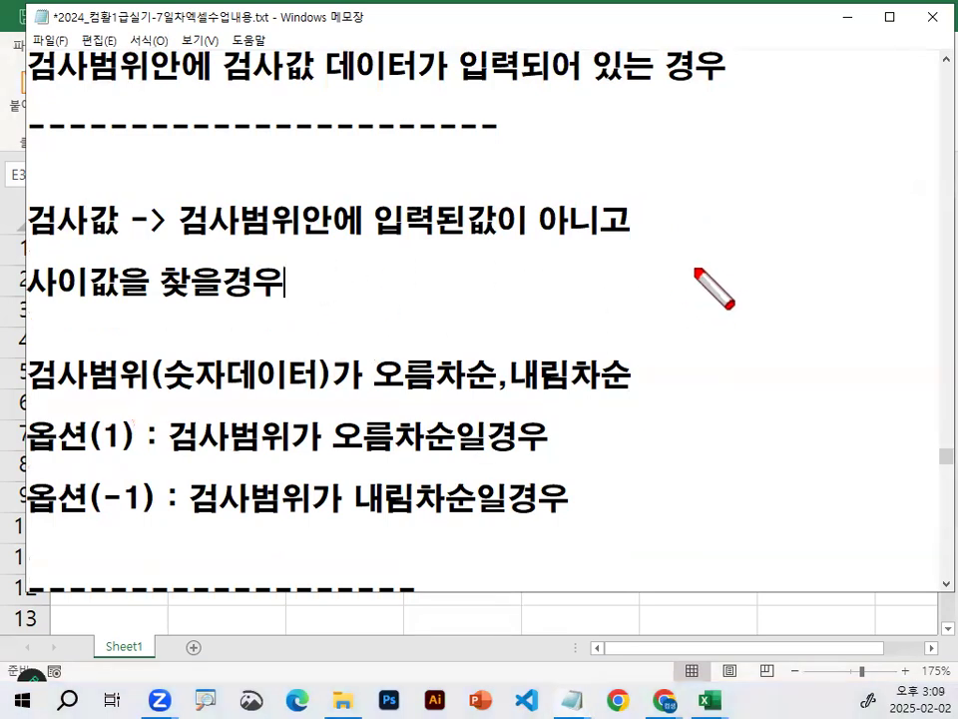
mouse_move(686, 196)
left_mouse_down()
mouse_move(708, 242)
mouse_move(717, 239)
mouse_move(700, 274)
mouse_move(744, 302)
mouse_move(676, 356)
mouse_move(732, 392)
mouse_move(680, 445)
mouse_move(672, 496)
mouse_move(741, 482)
mouse_move(718, 489)
left_mouse_up()
mouse_move(805, 205)
left_mouse_down()
mouse_move(813, 336)
mouse_move(825, 337)
left_mouse_up()
mouse_move(810, 363)
left_mouse_down()
mouse_move(810, 386)
mouse_move(840, 395)
mouse_move(819, 488)
mouse_move(835, 496)
mouse_move(848, 484)
left_mouse_up()
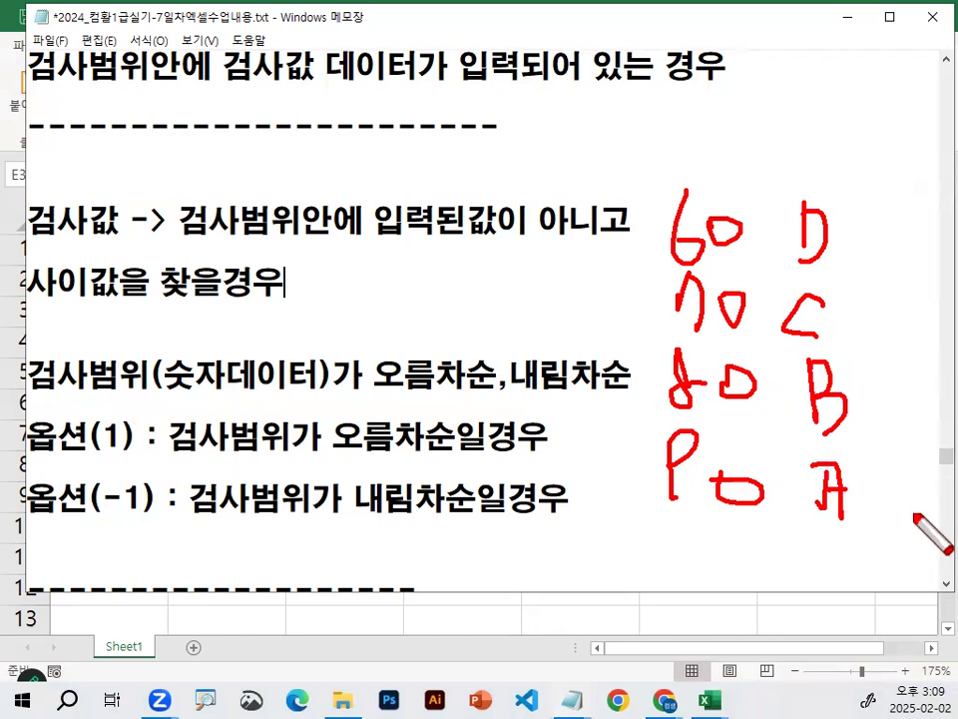
left_click_drag(661, 256, 765, 235)
mouse_move(639, 171)
left_mouse_down()
mouse_move(662, 176)
mouse_move(676, 150)
left_mouse_up()
left_click_drag(628, 292, 654, 291)
left_click_drag(624, 353, 662, 367)
left_click_drag(606, 450, 655, 404)
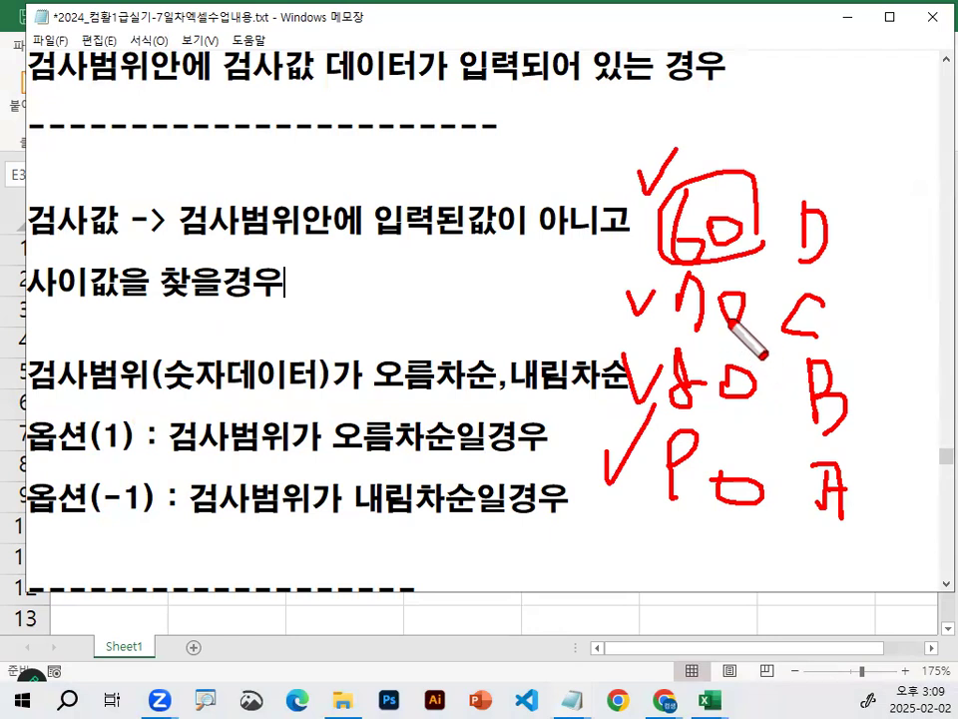
Write 62 and a second in-between score in red beside the example table, circle them and underline each table score.
mouse_move(417, 258)
left_mouse_down()
mouse_move(431, 318)
mouse_move(534, 329)
left_mouse_up()
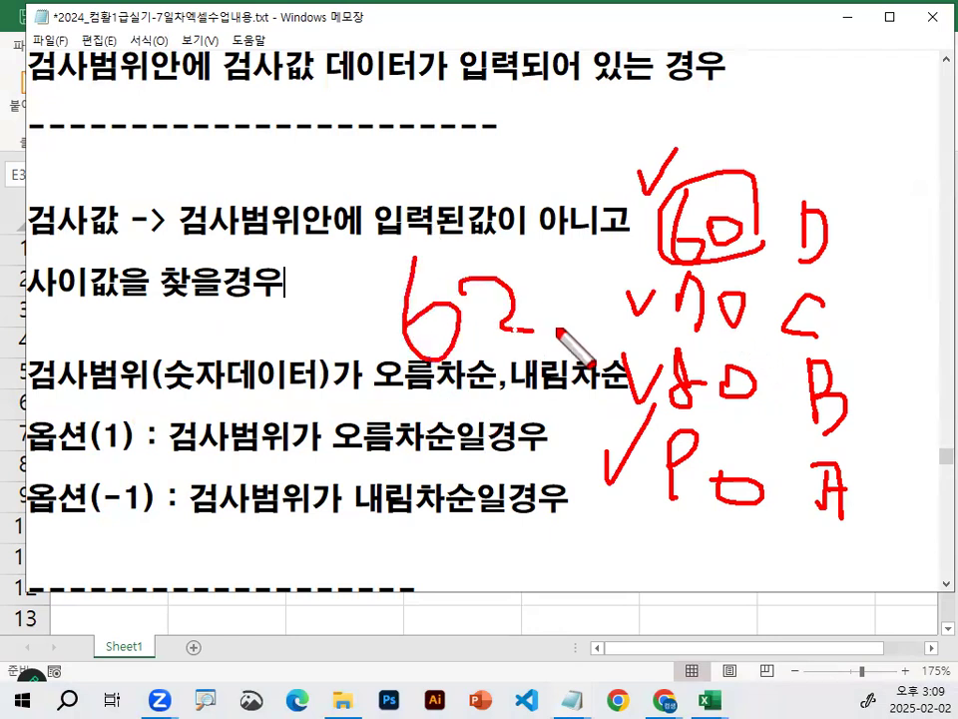
mouse_move(374, 387)
left_mouse_down()
mouse_move(377, 449)
mouse_move(421, 502)
mouse_move(417, 531)
left_mouse_up()
left_click_drag(435, 450, 477, 481)
mouse_move(515, 552)
left_mouse_down()
mouse_move(453, 590)
mouse_move(451, 507)
left_mouse_up()
mouse_move(548, 334)
left_mouse_down()
mouse_move(576, 317)
mouse_move(569, 326)
left_mouse_up()
left_click_drag(664, 256, 758, 249)
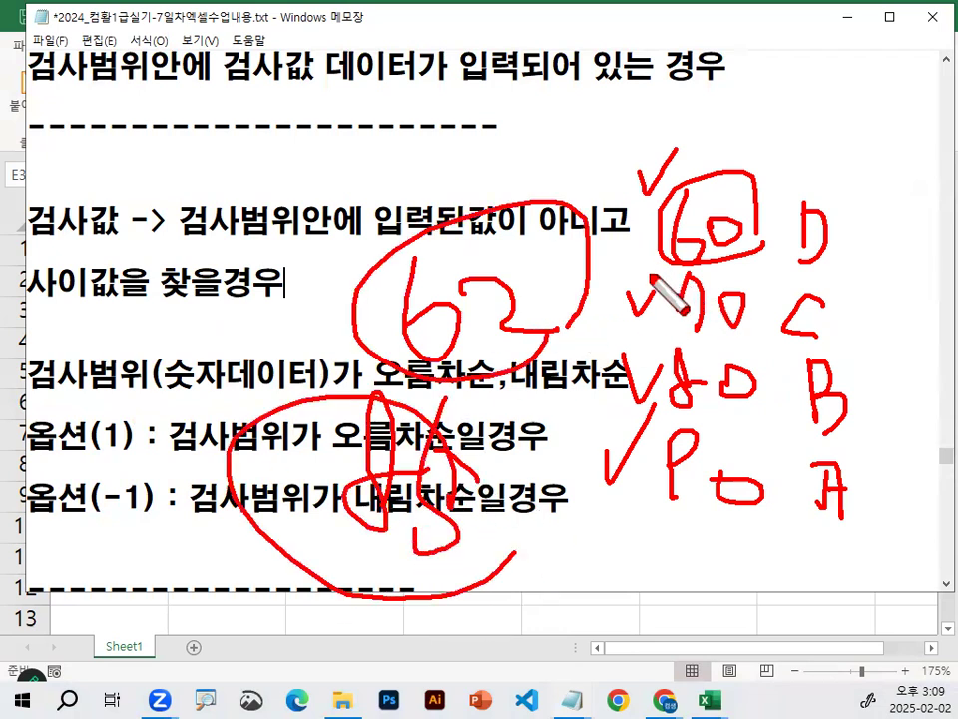
left_click_drag(653, 338, 744, 334)
left_click_drag(638, 412, 746, 415)
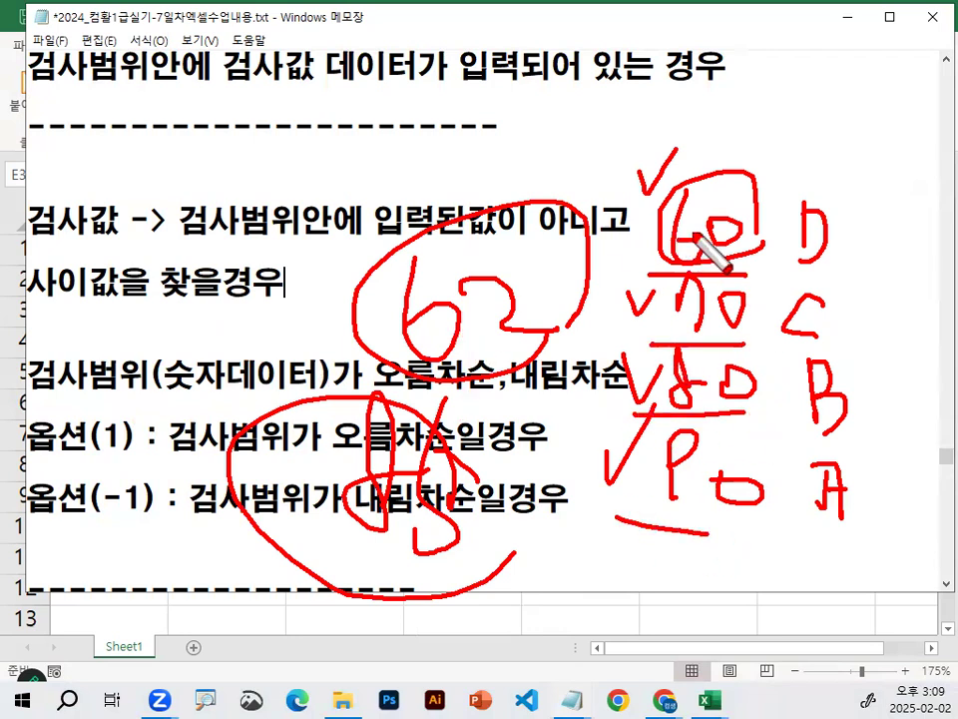
left_click_drag(616, 517, 709, 525)
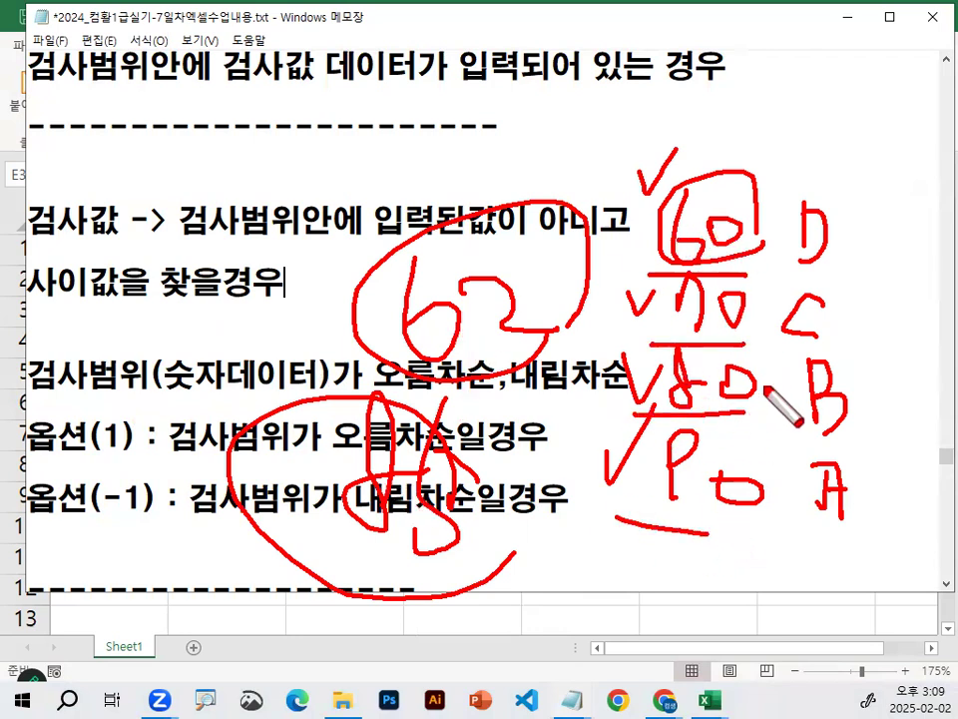
Circle the example table's scores, tick the in-between scores against the gaps between them, and clear all the red marks.
left_click_drag(247, 122, 256, 126)
mouse_move(464, 332)
left_mouse_down()
mouse_move(419, 345)
mouse_move(424, 330)
left_mouse_up()
mouse_move(689, 199)
left_mouse_down()
mouse_move(719, 376)
mouse_move(738, 339)
mouse_move(769, 403)
mouse_move(664, 499)
mouse_move(751, 485)
left_mouse_up()
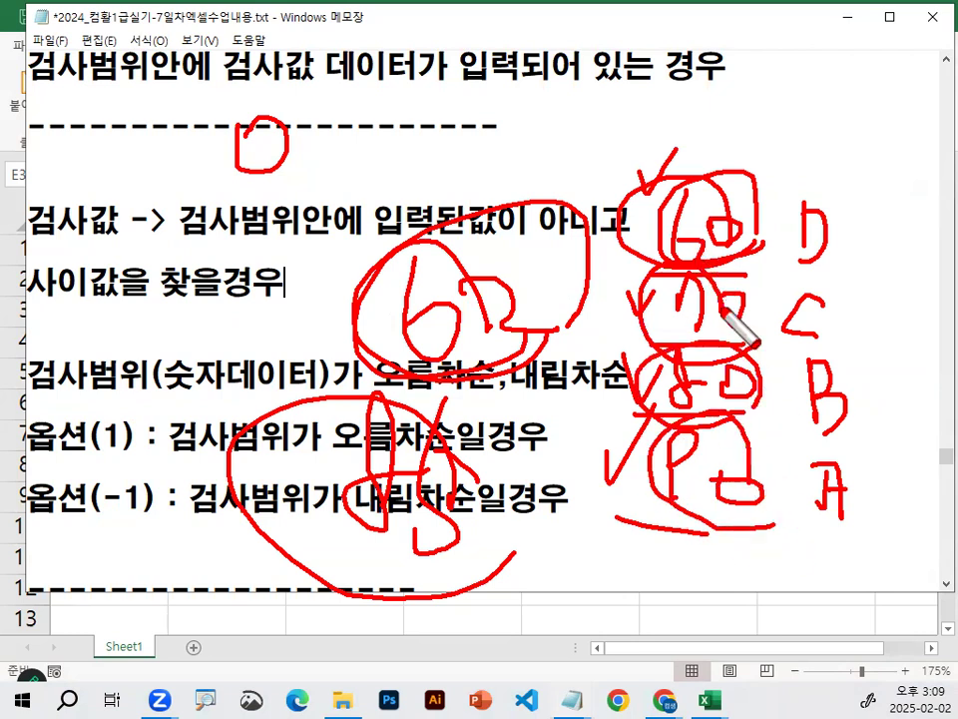
left_click_drag(504, 241, 539, 227)
mouse_move(455, 471)
left_mouse_down()
mouse_move(469, 489)
mouse_move(501, 442)
left_mouse_up()
mouse_move(616, 262)
left_mouse_down()
mouse_move(659, 288)
mouse_move(627, 368)
left_mouse_up()
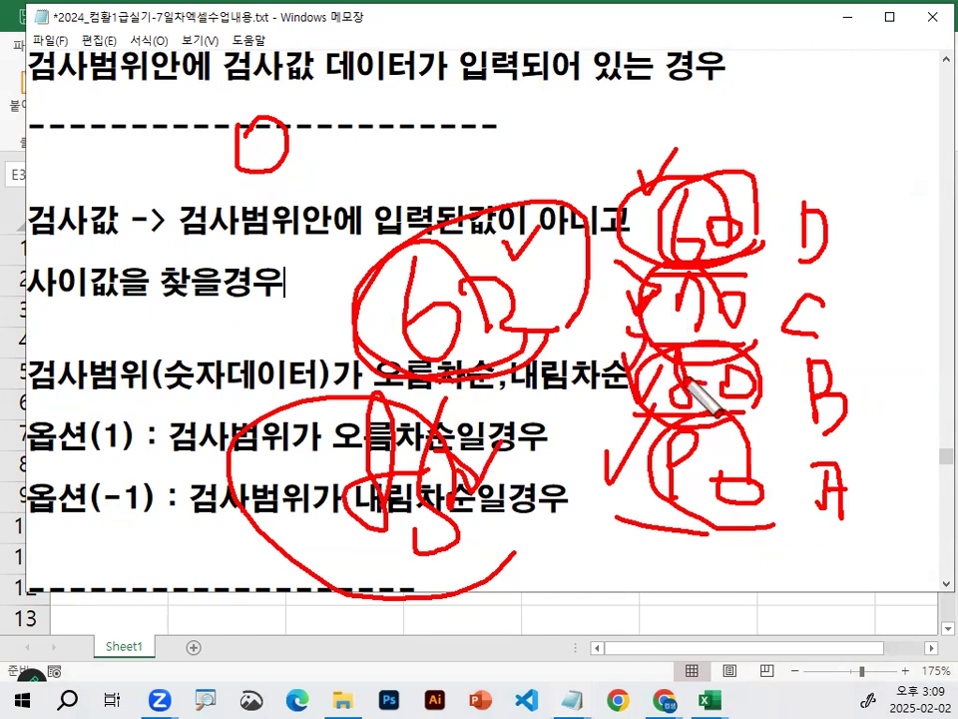
key("Escape")
Insert 근사값=유사값= before 사이값을 in the line about finding in-between values.
left_click_drag(179, 219, 497, 222)
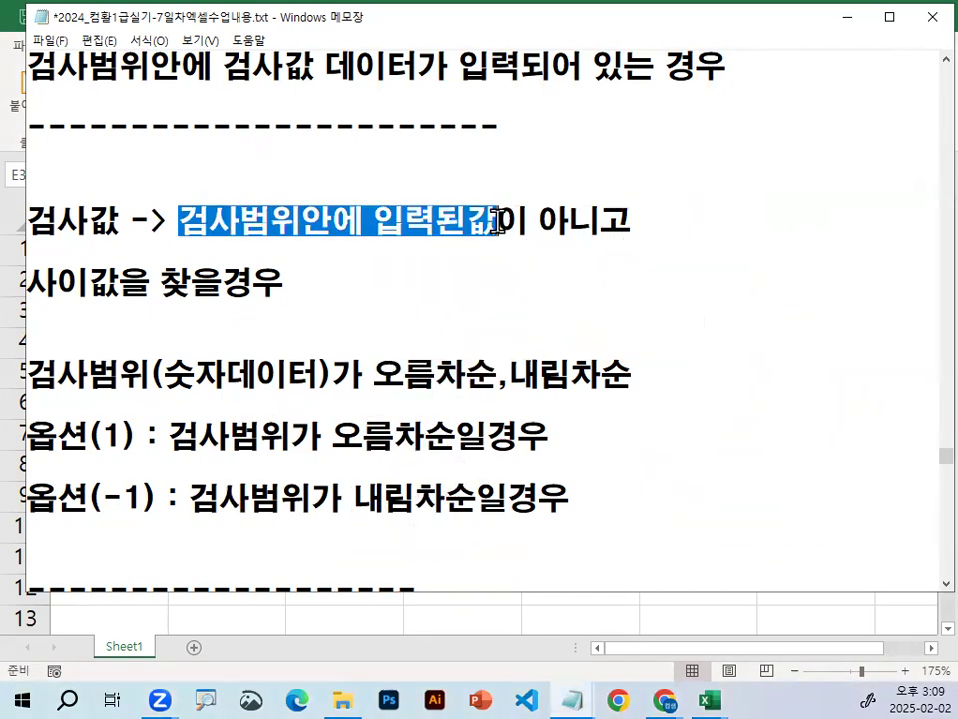
left_click_drag(28, 283, 270, 284)
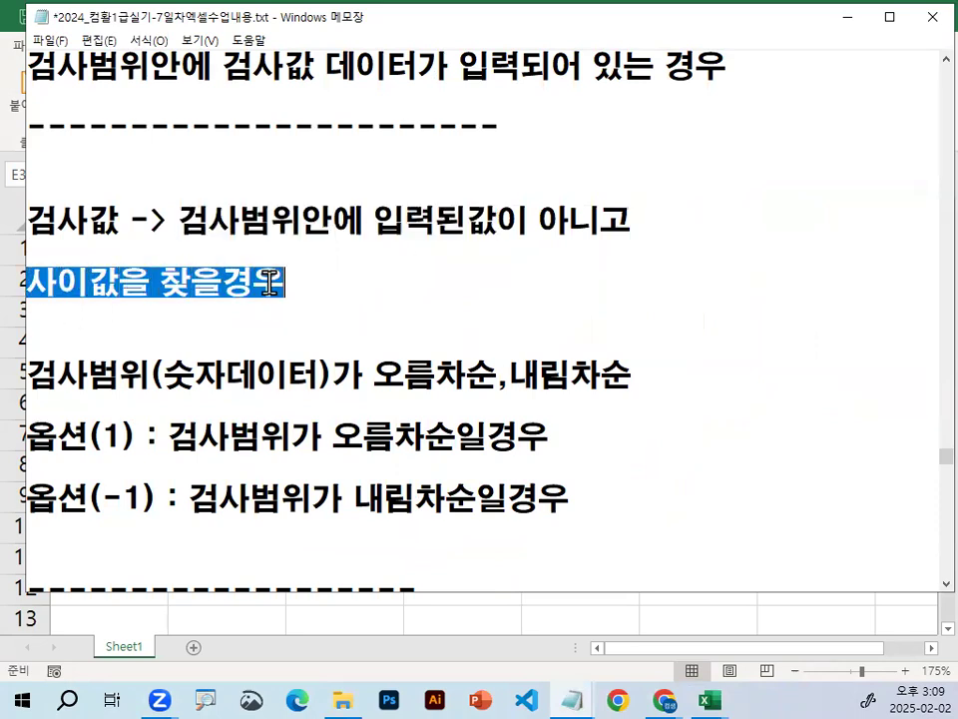
left_click(99, 288)
type("근사값")
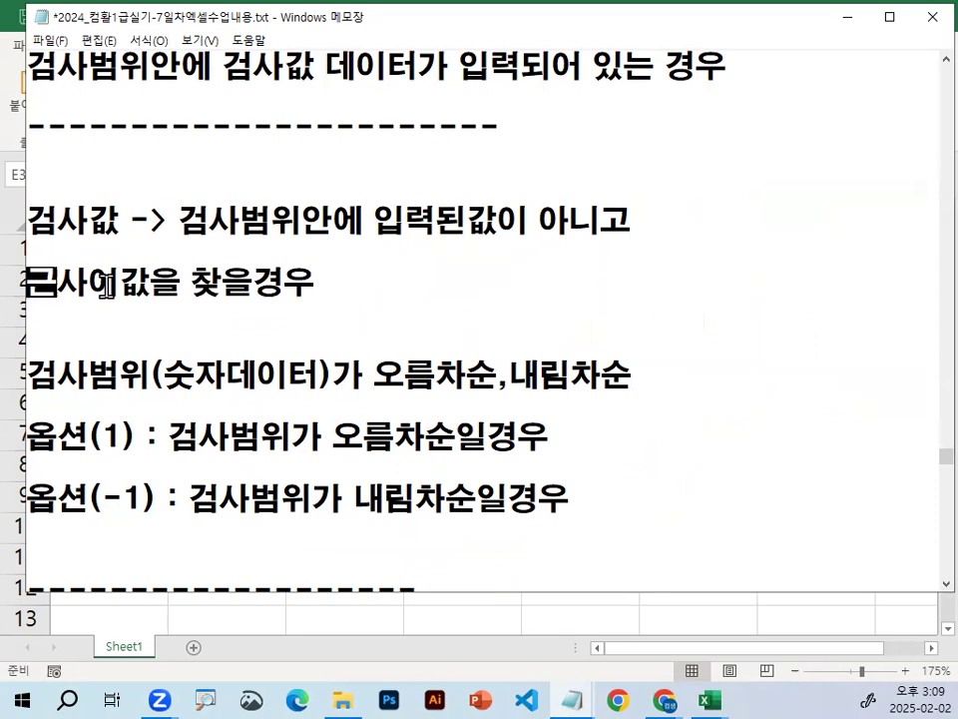
type("=유사값")
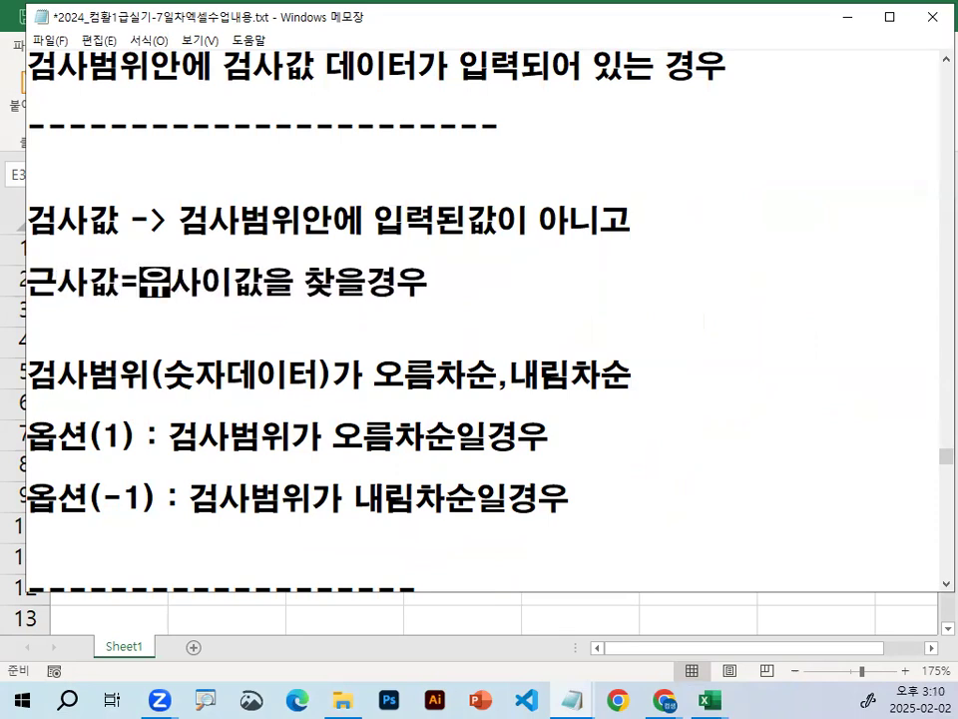
type("=")
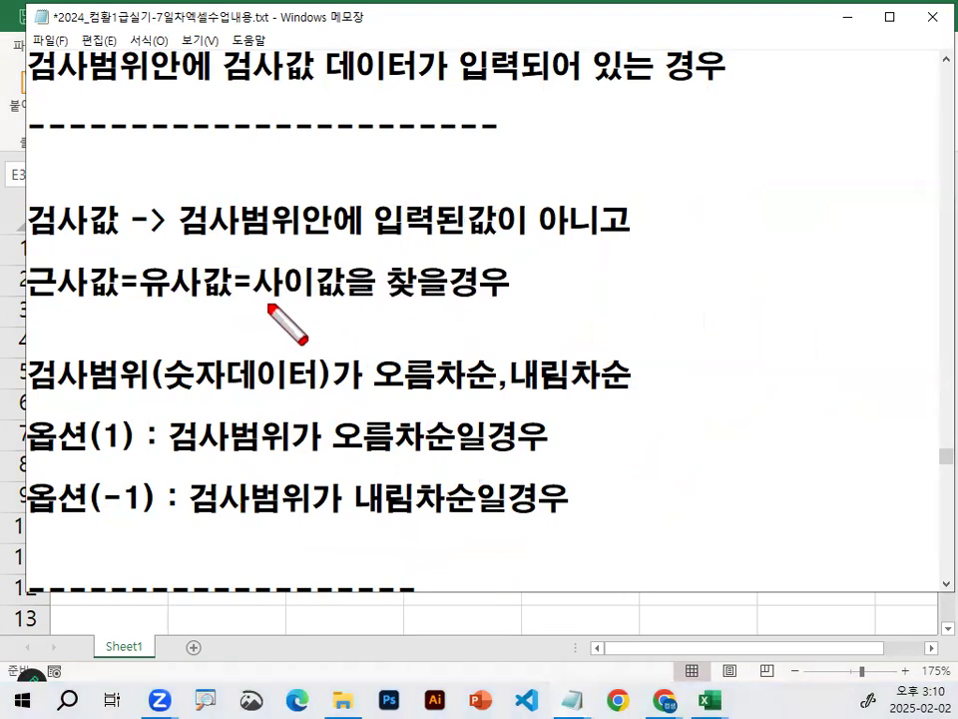
Mark 사이값을, option 1 with 오름차순 and option -1 with 내림차순 in red, and clear the marks.
left_click_drag(252, 301, 375, 301)
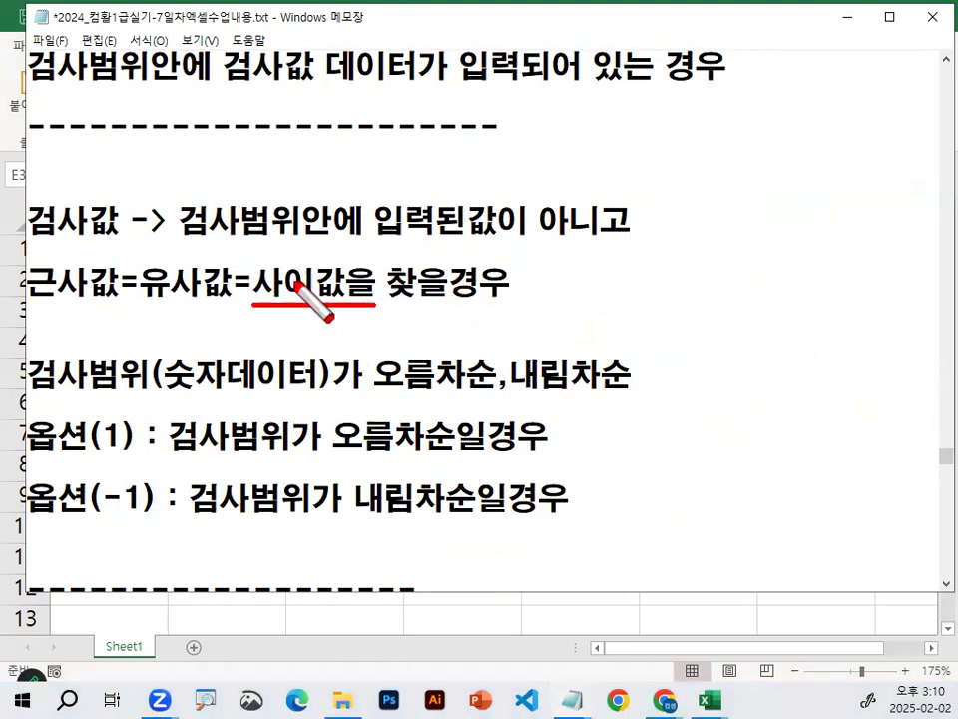
mouse_move(28, 457)
left_mouse_down()
mouse_move(132, 457)
mouse_move(94, 435)
mouse_move(315, 459)
mouse_move(386, 406)
mouse_move(420, 454)
left_mouse_up()
left_click_drag(28, 516, 127, 517)
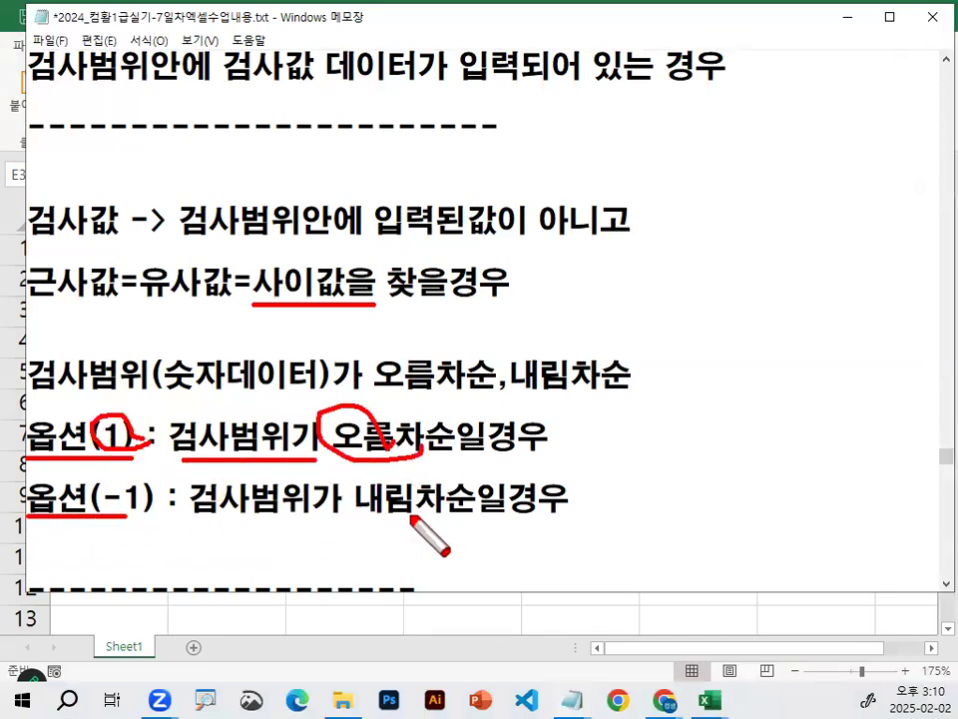
left_click_drag(334, 509, 409, 519)
left_click_drag(128, 473, 182, 476)
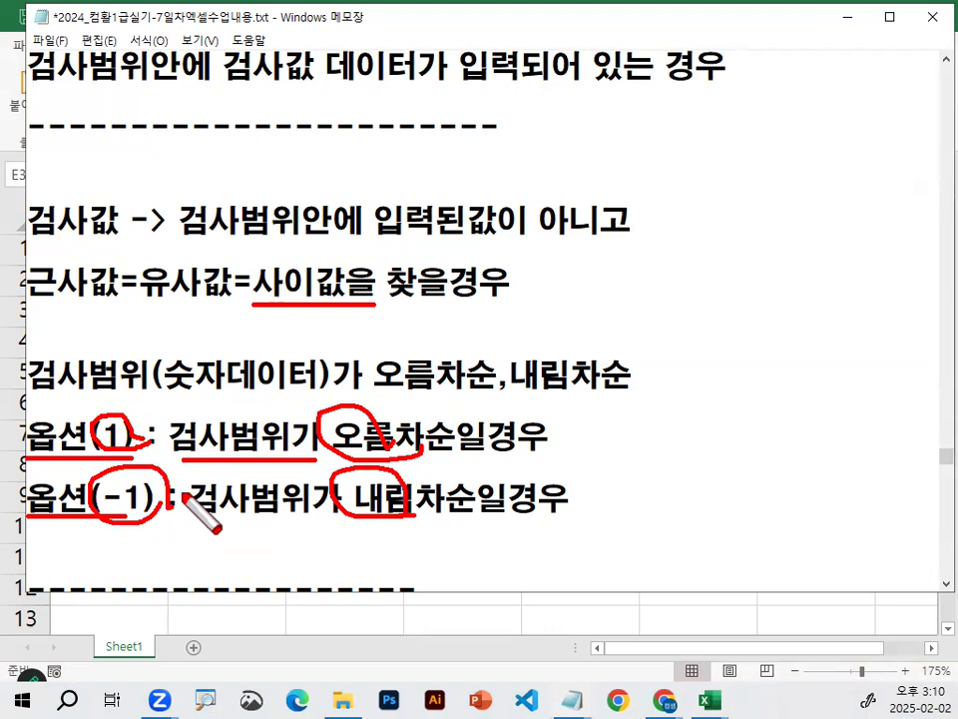
key("Escape")
Switch to the Excel practice workbook and enter 100 in cell E4 as the value to look up.
left_click(601, 622)
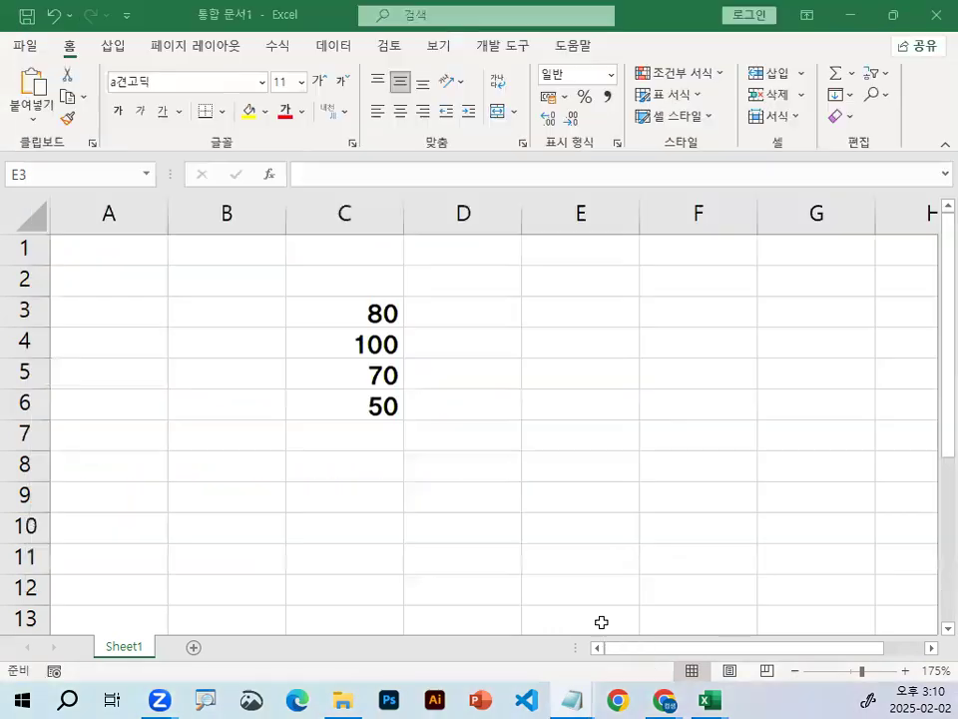
left_click(577, 339)
type("100")
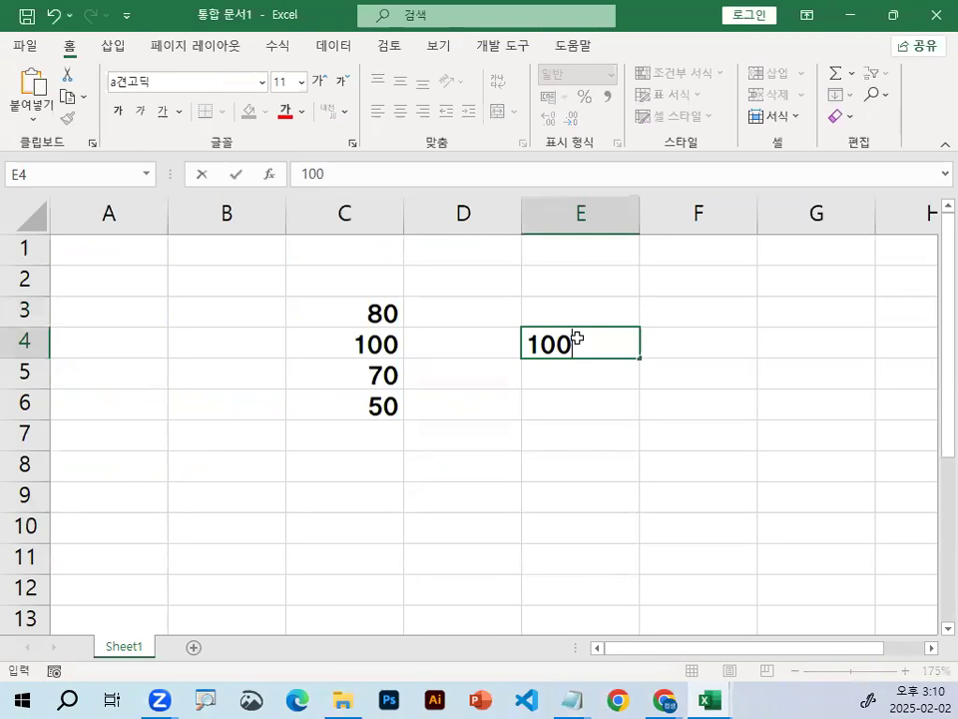
key("Return")
Mark the search range C3:C6, its entry 100 and the exact-match option 0 in red, and clear the marks.
left_click(599, 349)
left_click_drag(392, 315, 386, 413)
left_click_drag(392, 288, 429, 414)
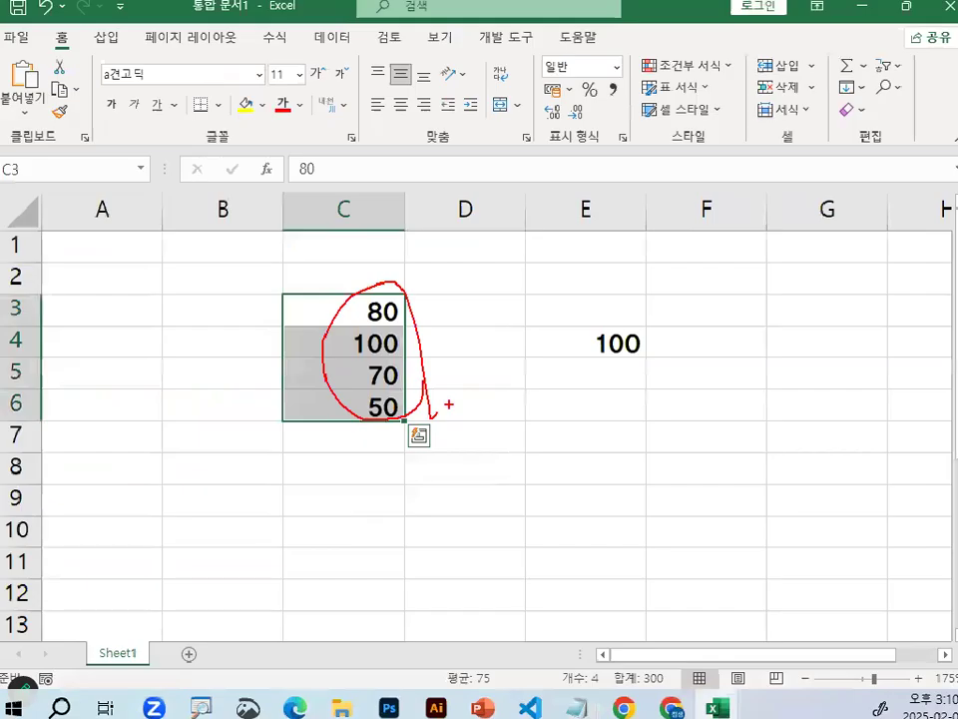
mouse_move(383, 264)
left_mouse_down()
mouse_move(371, 476)
mouse_move(370, 450)
left_mouse_up()
left_click_drag(376, 408, 377, 407)
left_click_drag(353, 304, 337, 416)
left_click_drag(400, 353, 402, 355)
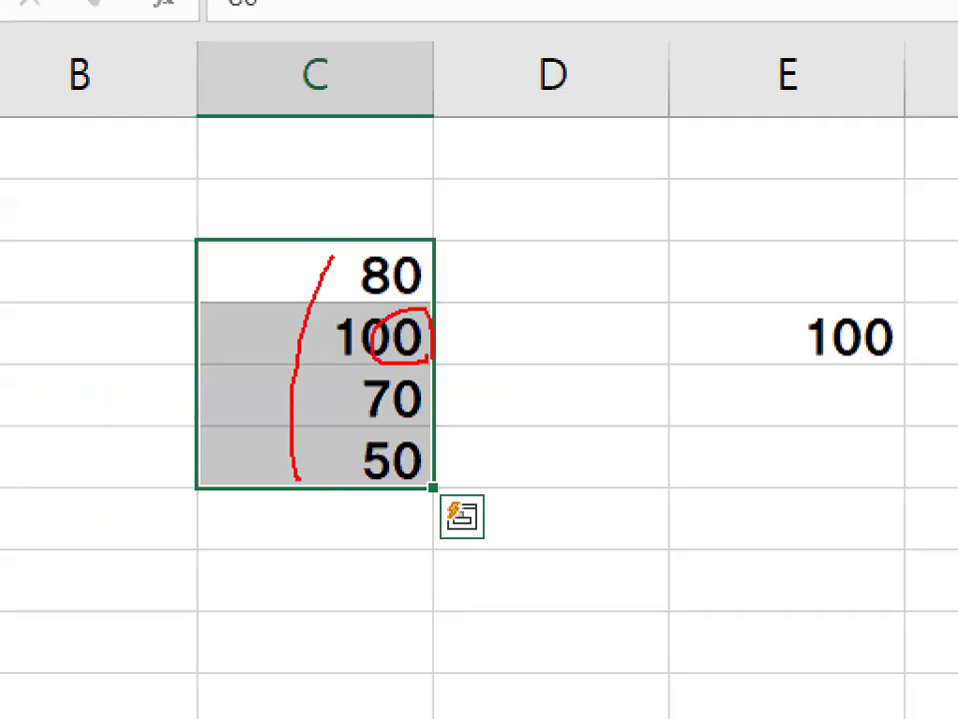
mouse_move(552, 192)
left_mouse_down()
mouse_move(588, 256)
mouse_move(567, 185)
left_mouse_up()
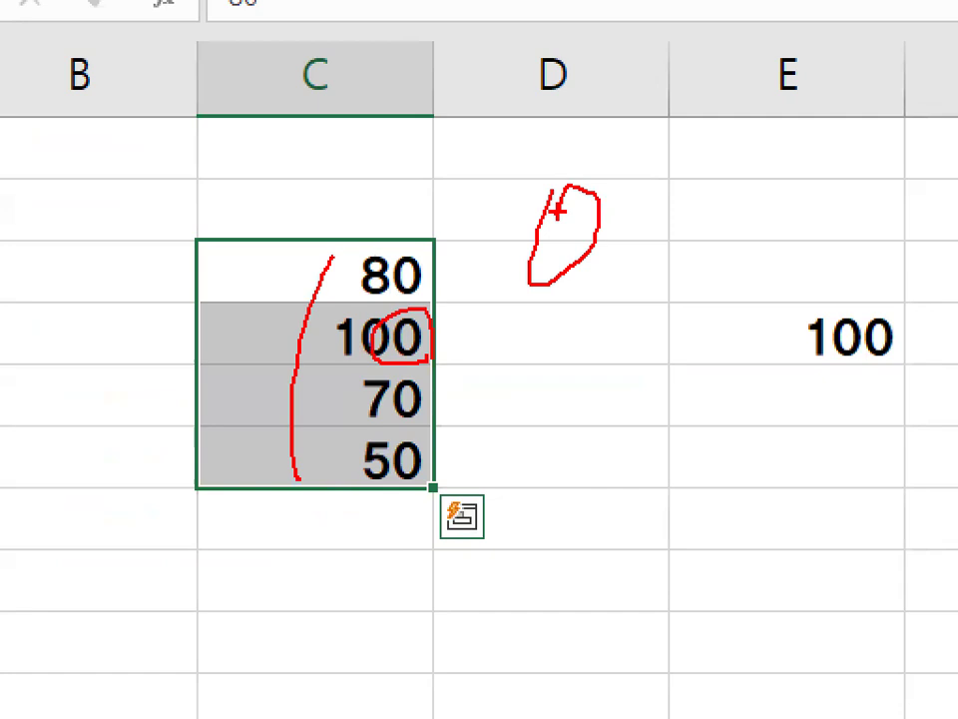
mouse_move(356, 301)
left_mouse_down()
mouse_move(372, 325)
mouse_move(452, 183)
left_mouse_up()
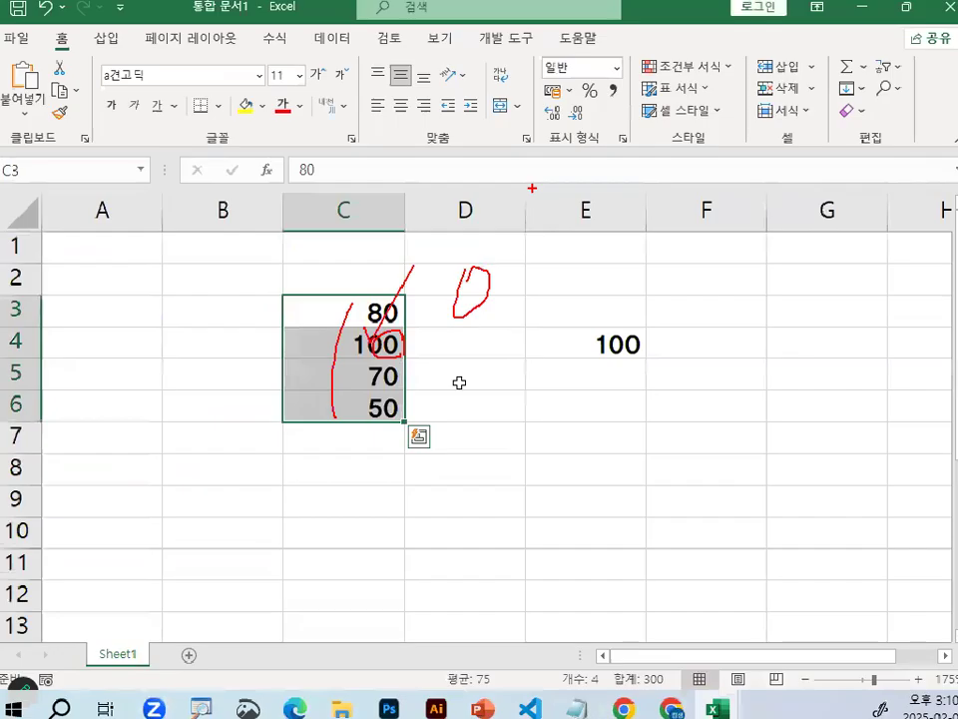
key("Escape")
Start a MATCH formula in F4 with E4 as the lookup value and C3:C6 as the lookup array.
left_click(715, 334)
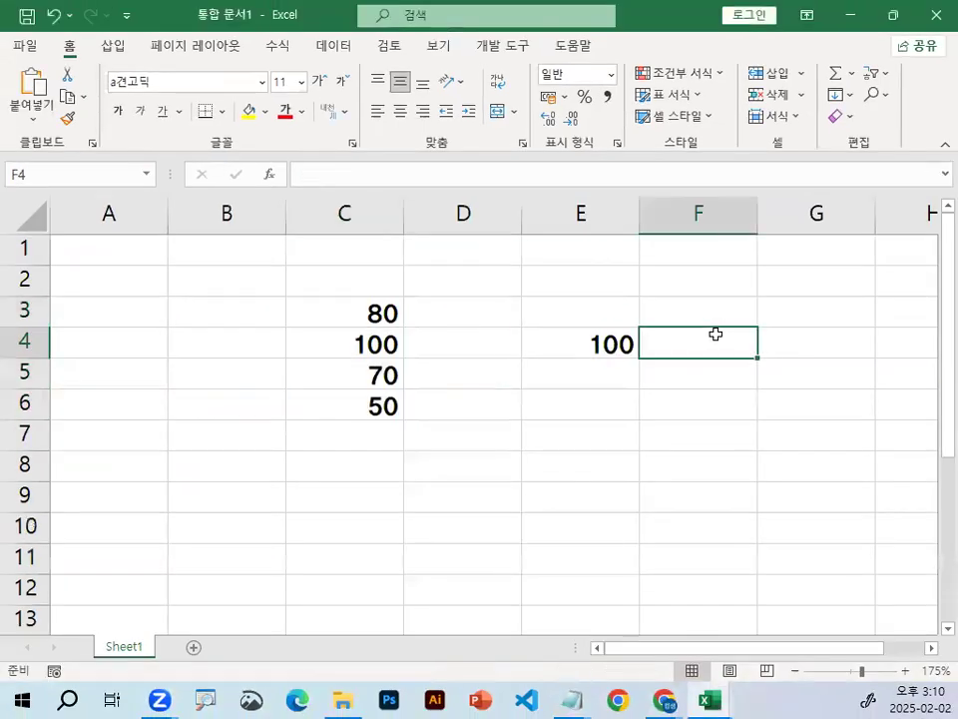
type("=ㅡㅁ")
key("BackSpace")
key("BackSpace")
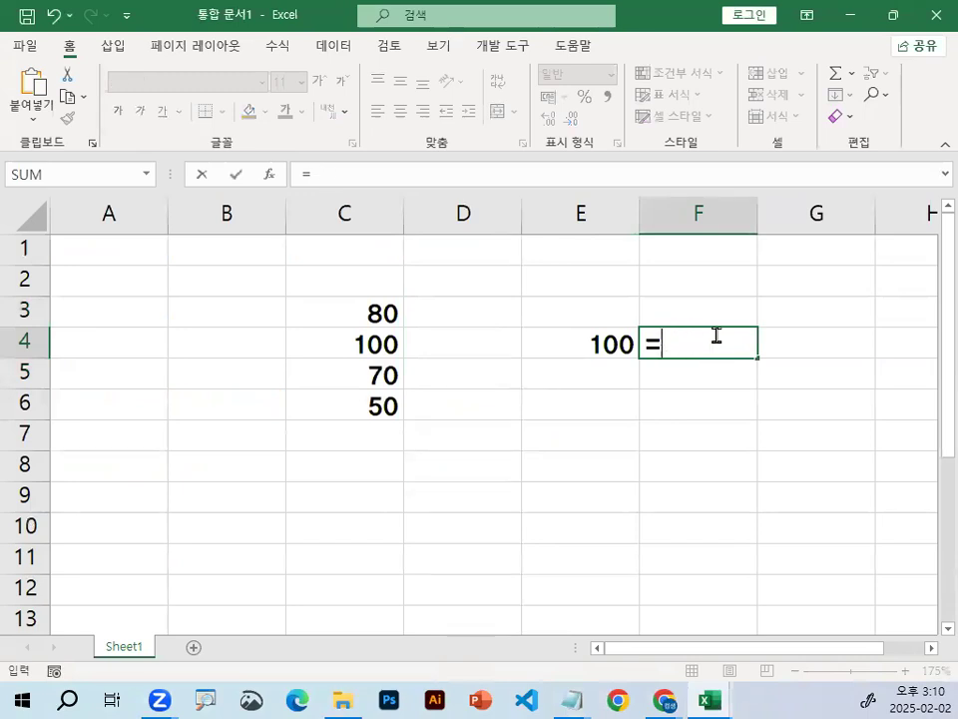
key("Hangul")
type("MA")
key("Tab")
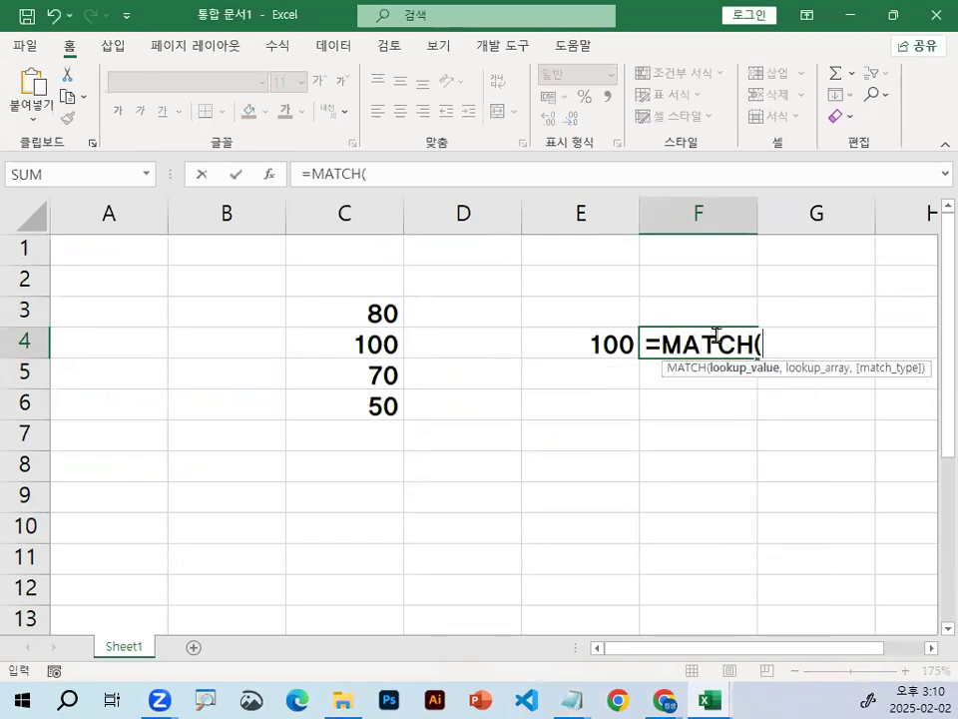
left_click(608, 342)
type(",")
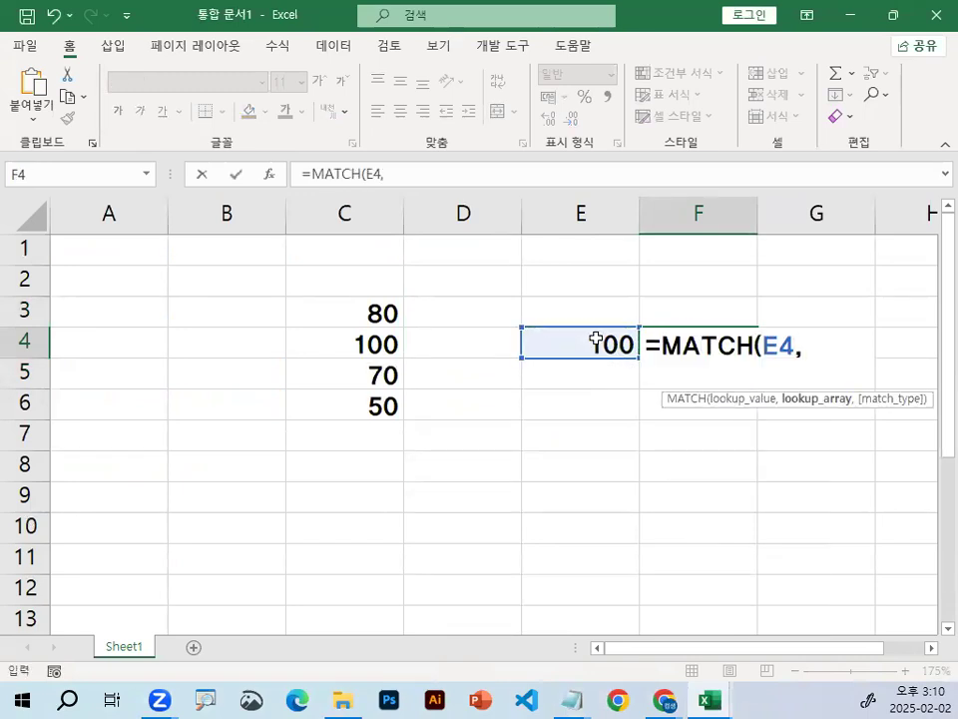
left_click_drag(372, 312, 369, 396)
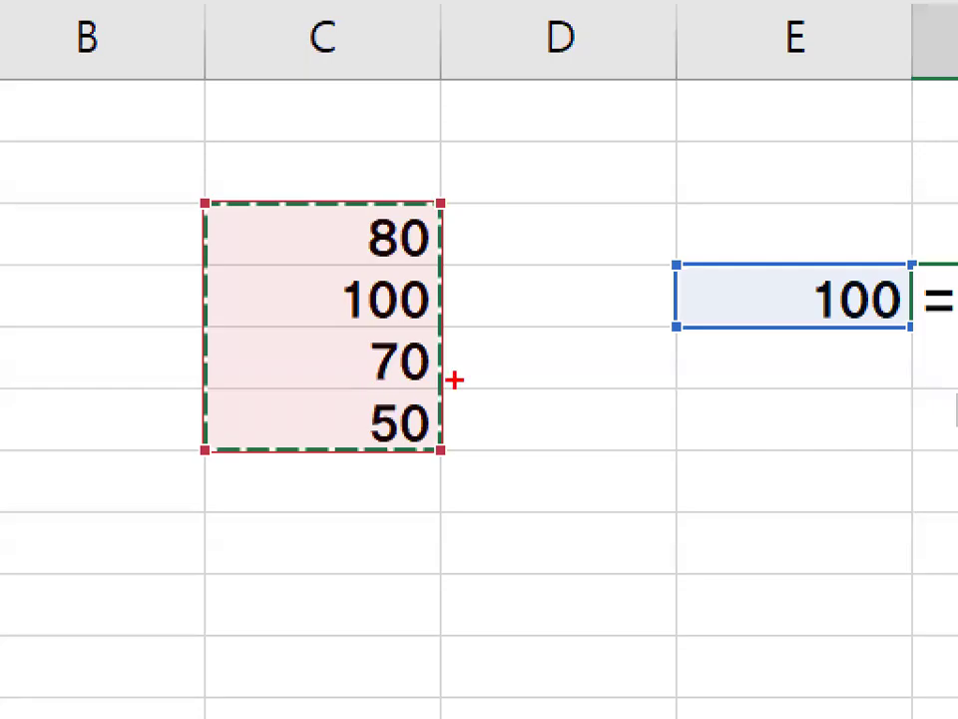
Mark the downward order of the four values in C3:C6, clear the marks and circle the matching 100 in red.
mouse_move(463, 419)
left_mouse_down()
mouse_move(268, 204)
mouse_move(489, 325)
left_mouse_up()
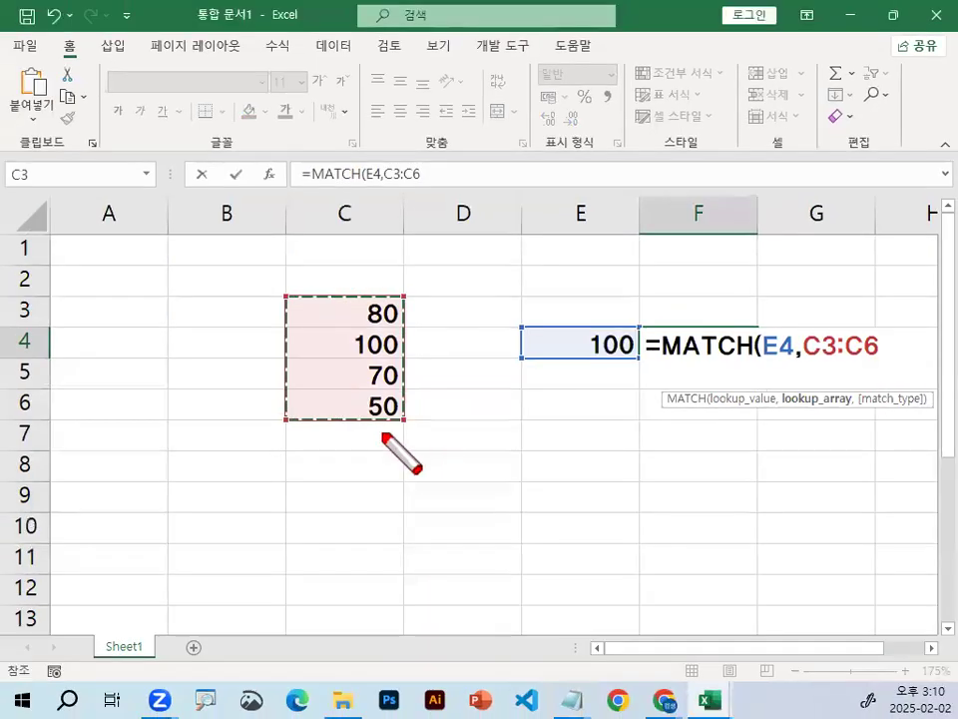
mouse_move(323, 293)
left_mouse_down()
mouse_move(316, 404)
mouse_move(370, 328)
left_mouse_up()
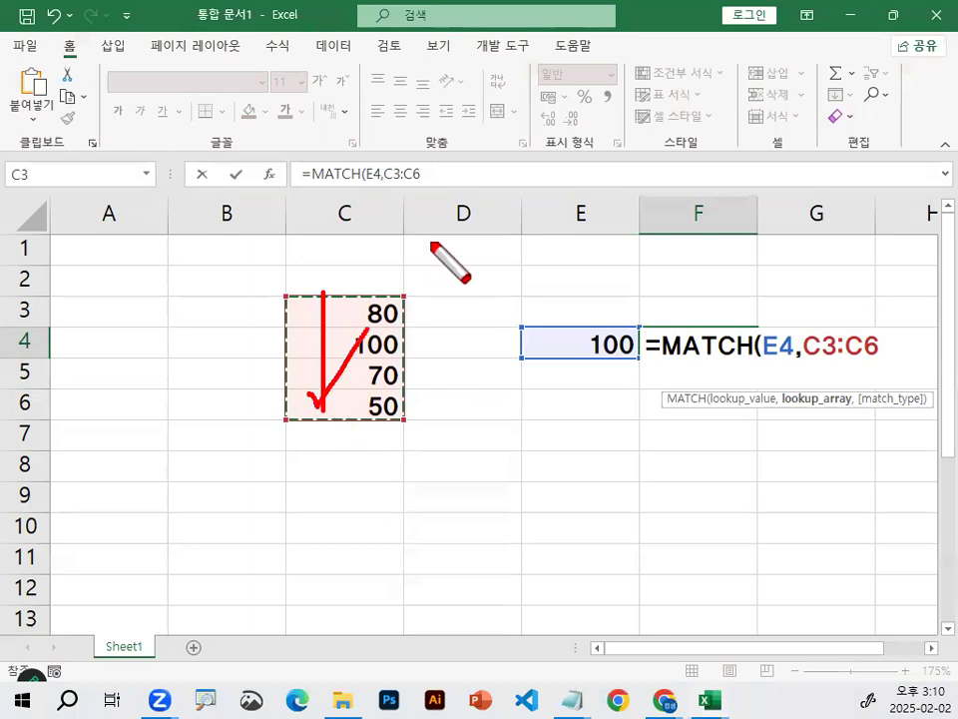
left_click_drag(379, 272, 380, 295)
mouse_move(425, 250)
left_mouse_down()
mouse_move(379, 296)
mouse_move(386, 349)
mouse_move(423, 306)
left_mouse_up()
left_click_drag(384, 369, 423, 340)
left_click_drag(387, 400, 423, 377)
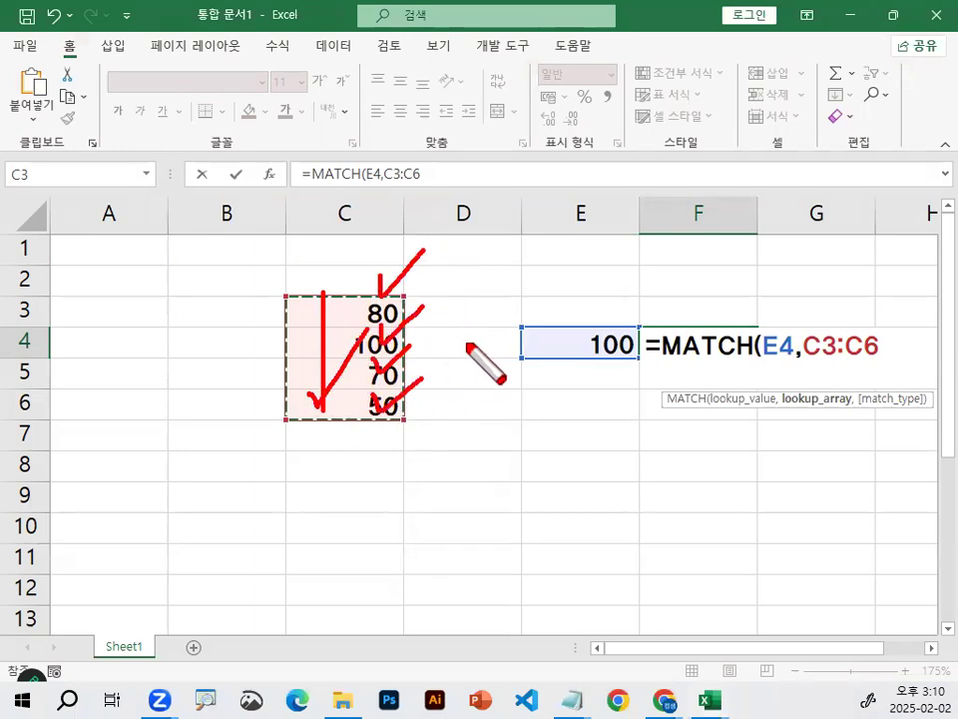
key("e")
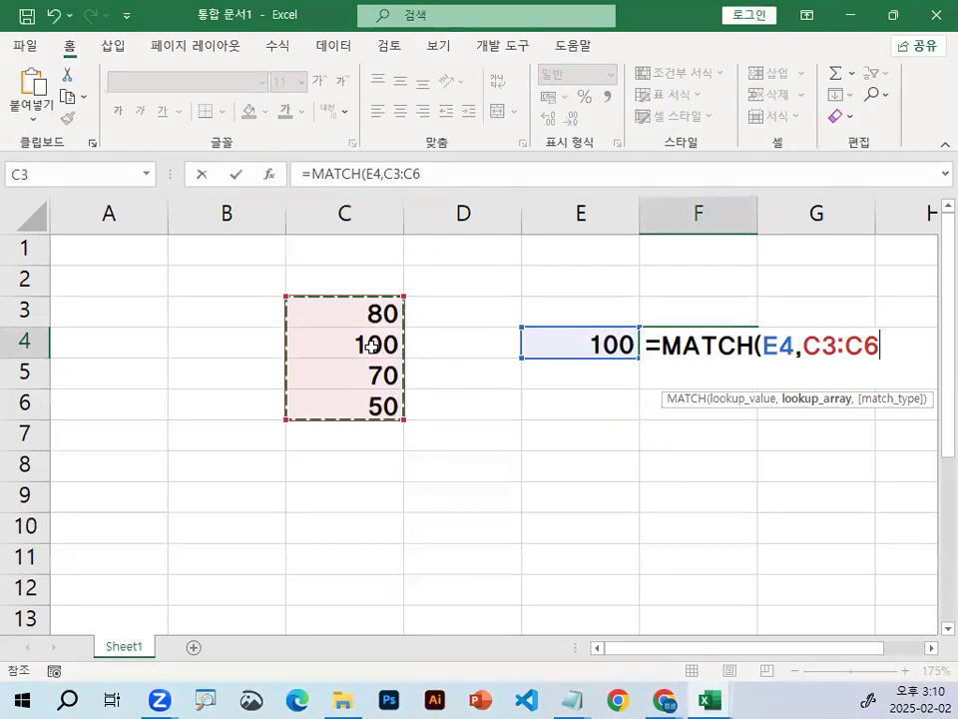
mouse_move(359, 335)
left_mouse_down()
mouse_move(393, 352)
mouse_move(346, 321)
left_mouse_up()
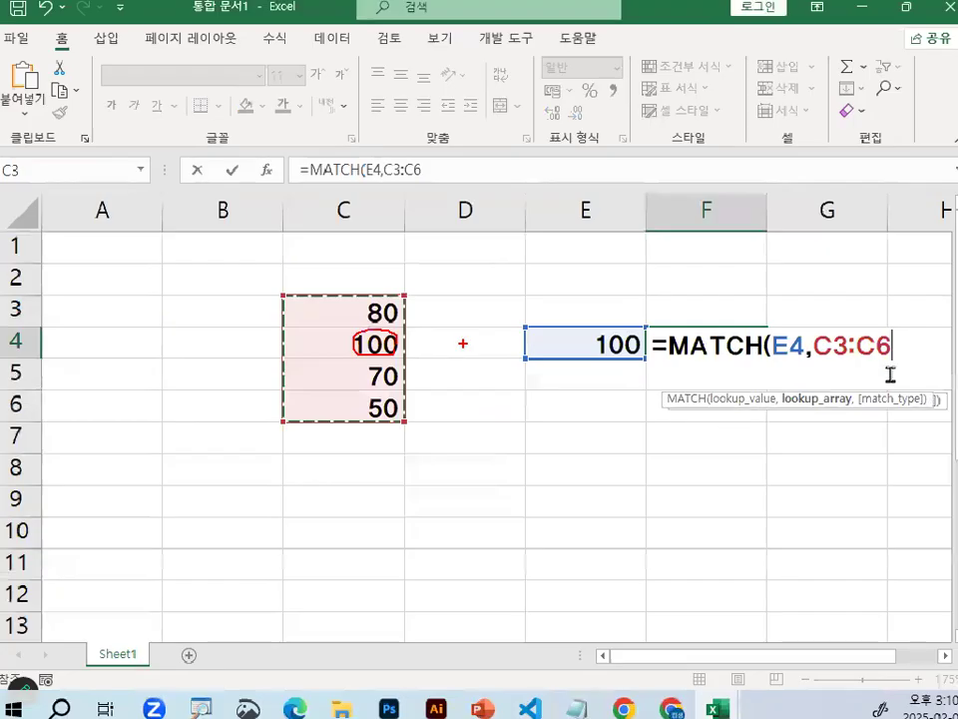
Clear the red circle and complete the F4 MATCH formula with match option 0 for an exact match.
key("Escape")
type(",")
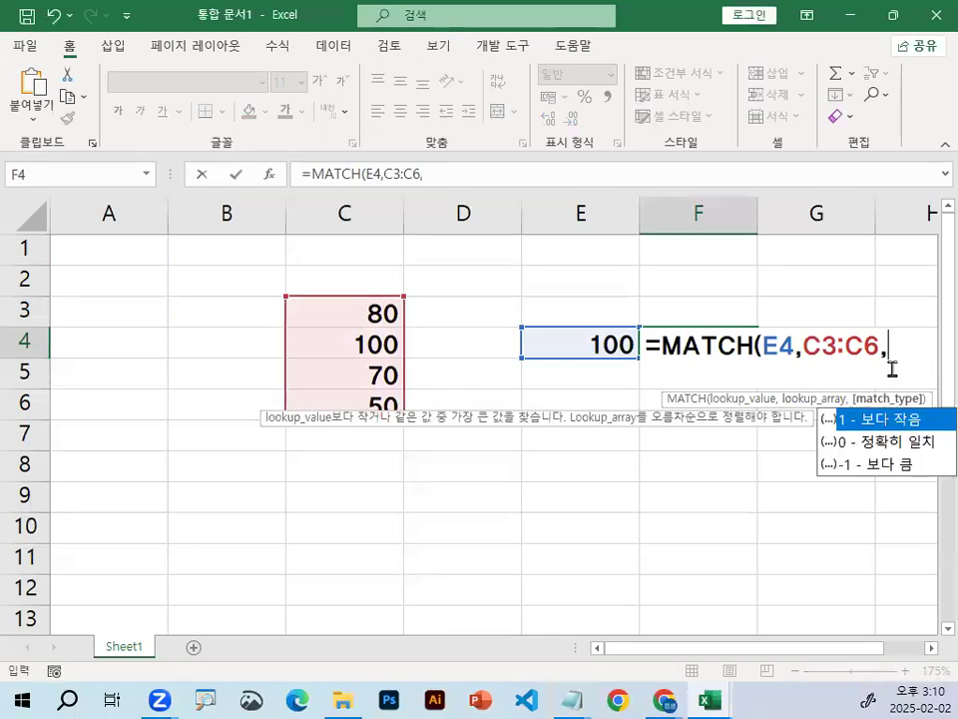
type("0)")
key("Return")
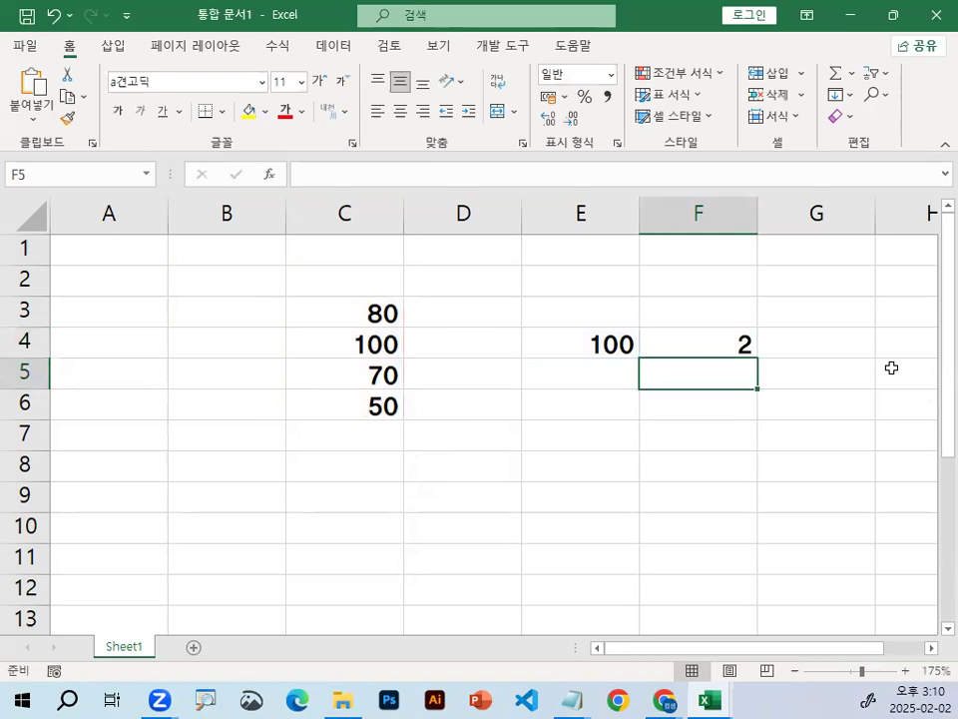
Enter the values 60, 70, 80 and 90 down cells C8 to C11 for the next MATCH example.
scroll(934, 402, "down", 2)
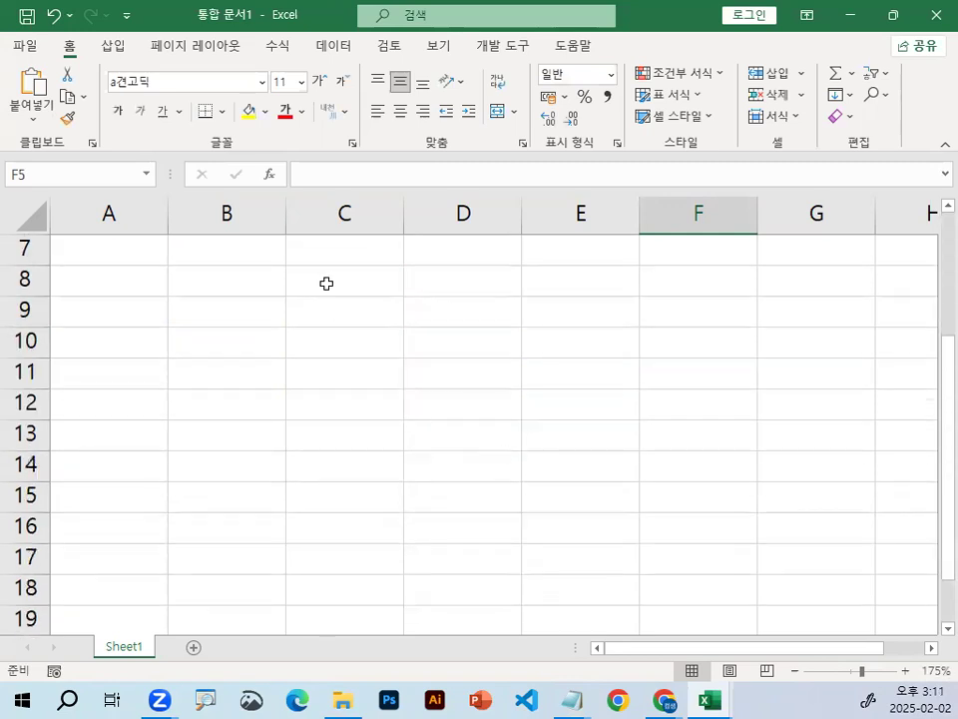
left_click(328, 283)
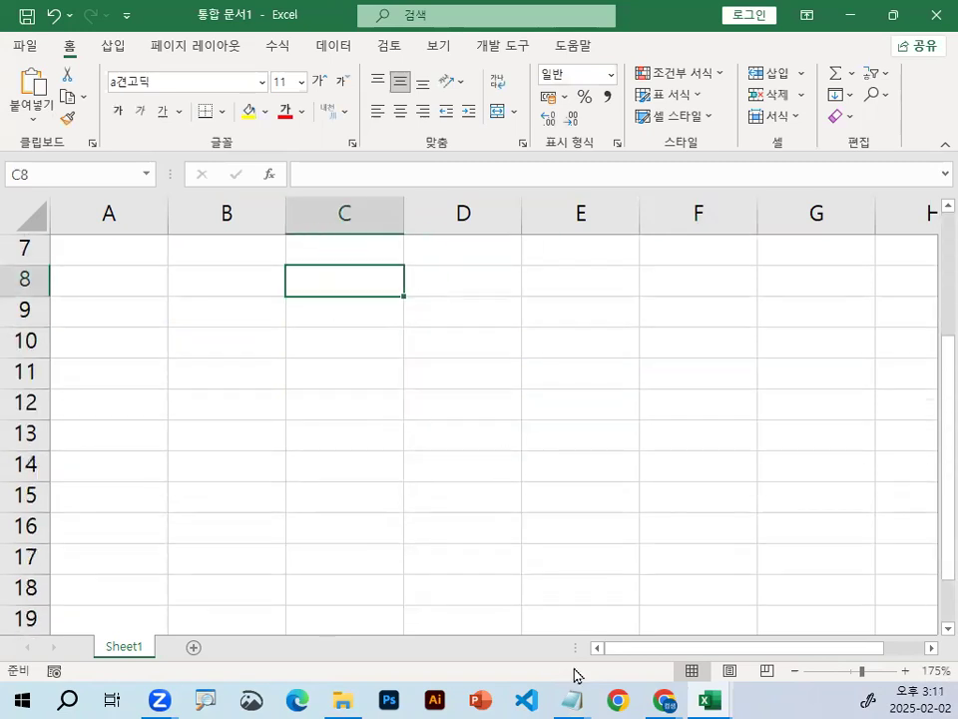
left_click_drag(328, 281, 327, 363)
left_click(336, 272)
type("60")
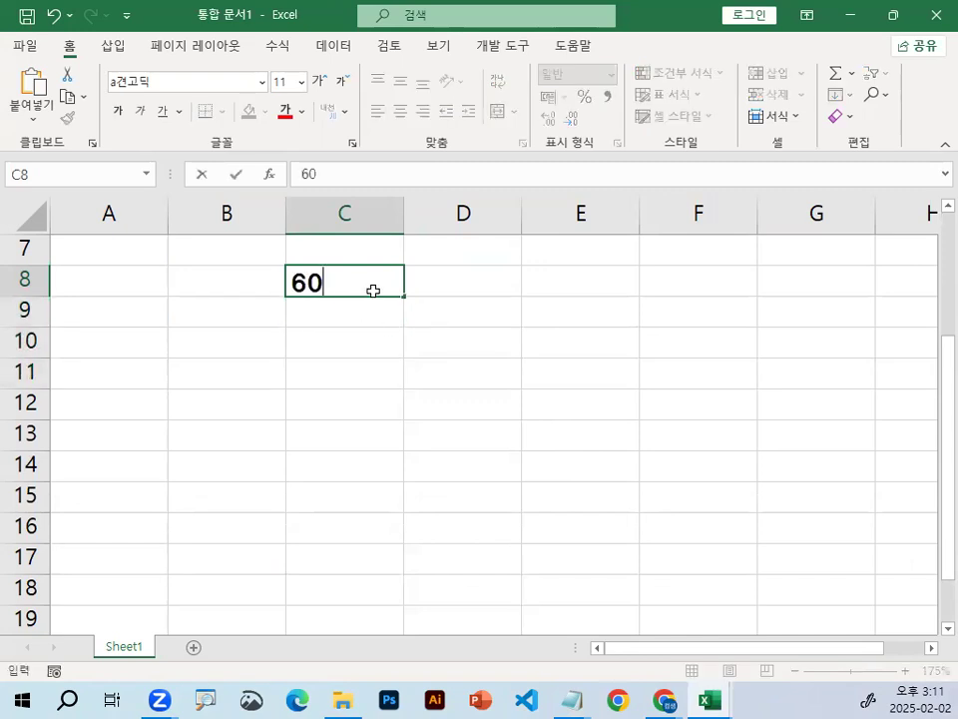
key("Return")
type("70")
key("Return")
type("80")
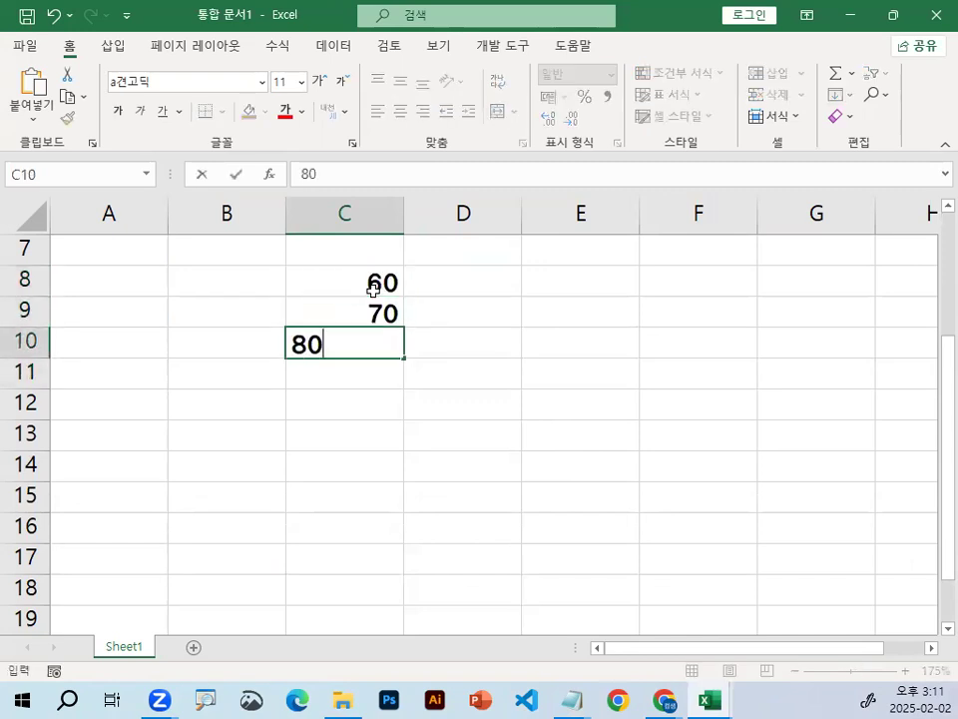
key("Return")
type("90")
key("Return")
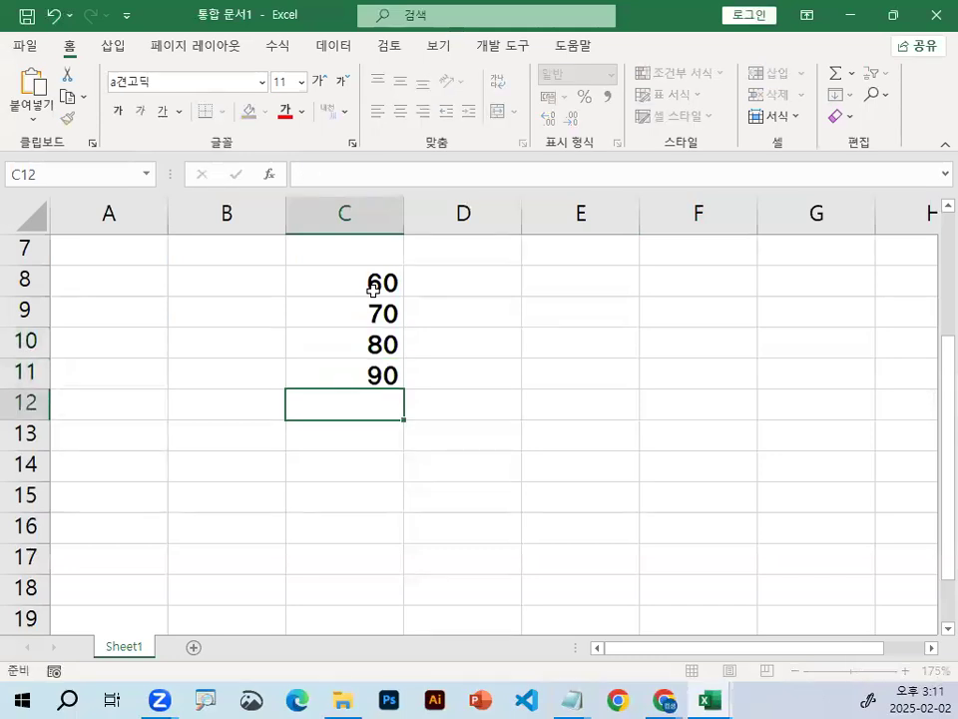
Enter 75 in cell E9 as the value to look up in C8:C11.
left_click_drag(373, 289, 368, 368)
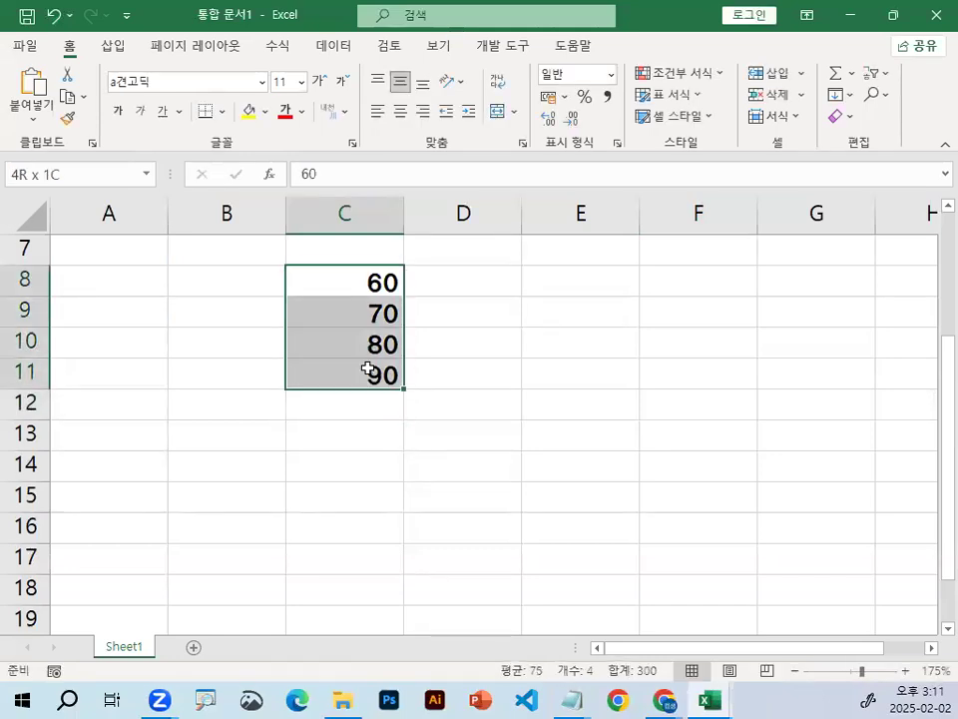
left_click(544, 282)
left_click(556, 312)
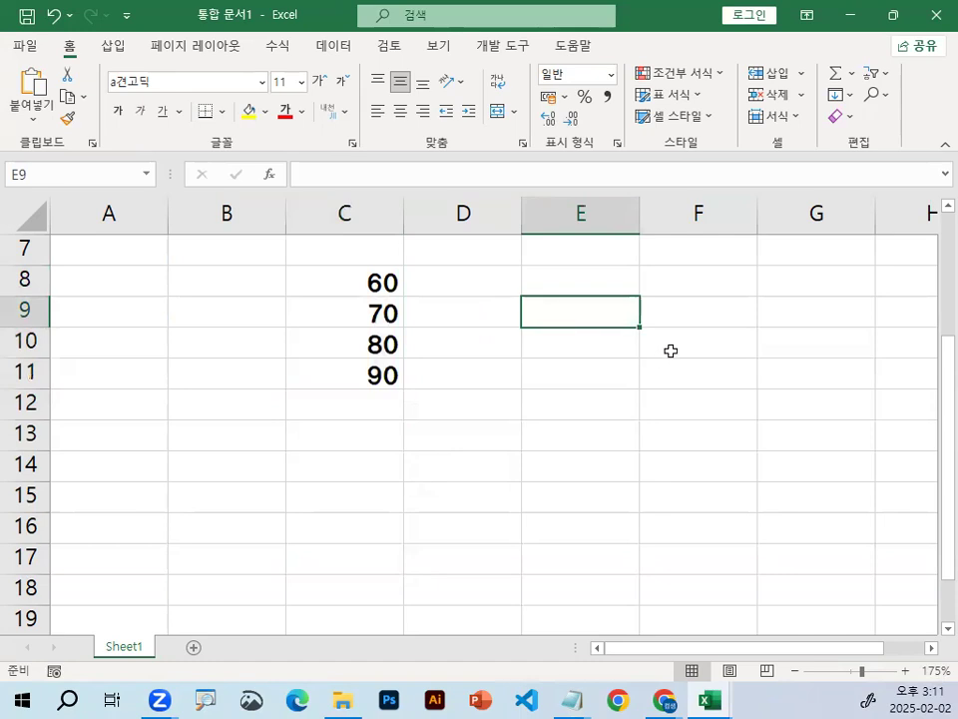
type("7")
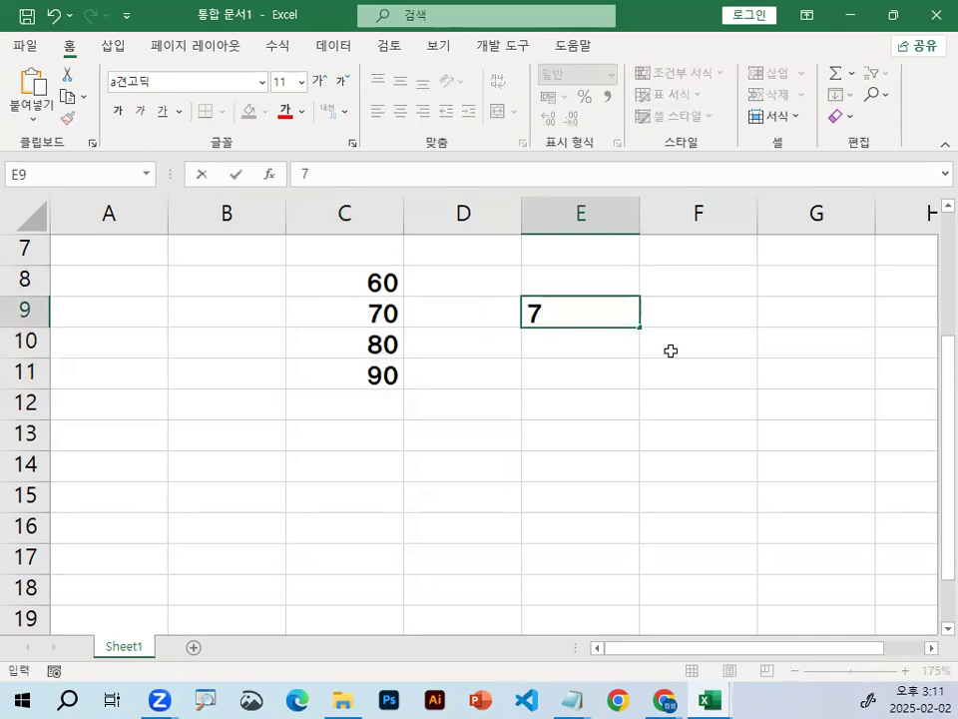
type("65")
key("BackSpace")
key("BackSpace")
type("5")
key("Return")
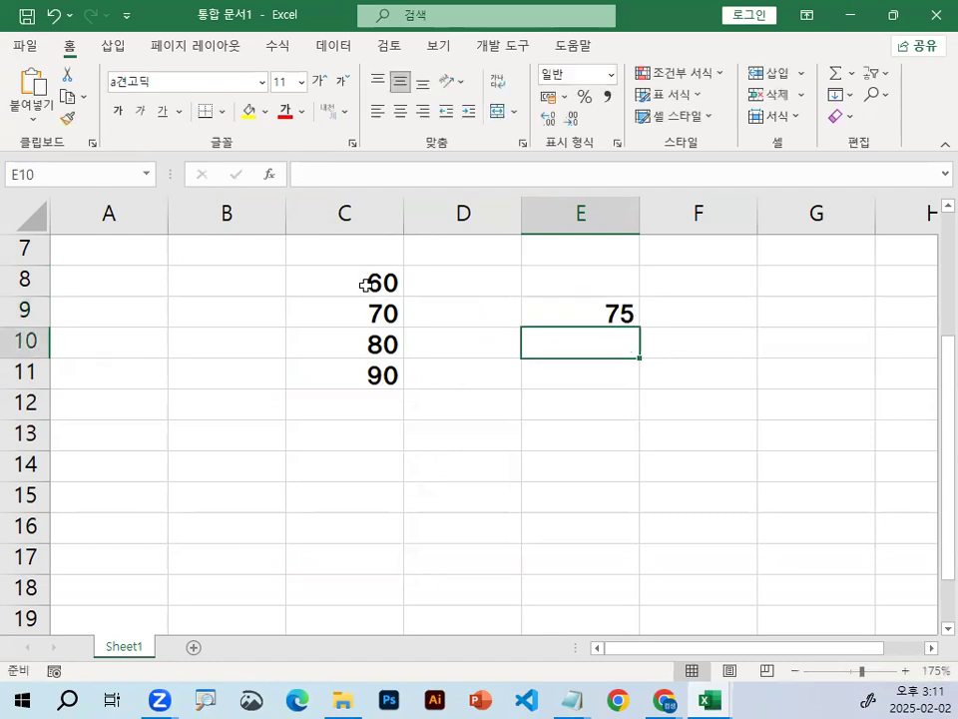
Select C8:C11, outline its four ascending values in red, and clear the outline.
left_click_drag(365, 286, 355, 374)
mouse_move(354, 266)
left_mouse_down()
mouse_move(340, 389)
mouse_move(427, 372)
left_mouse_up()
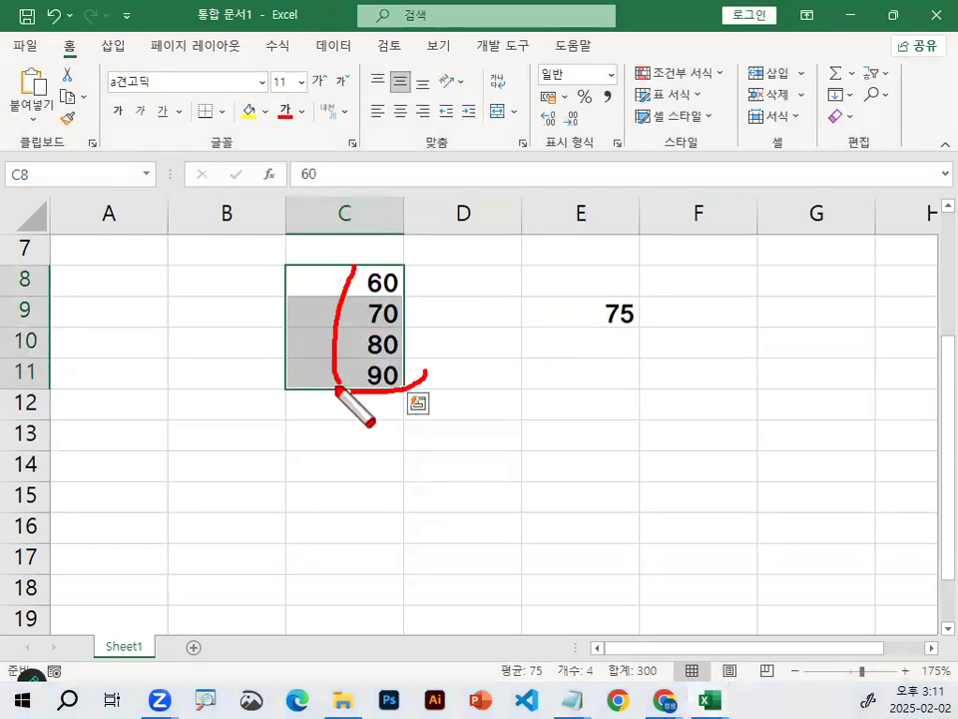
left_click_drag(338, 391, 413, 365)
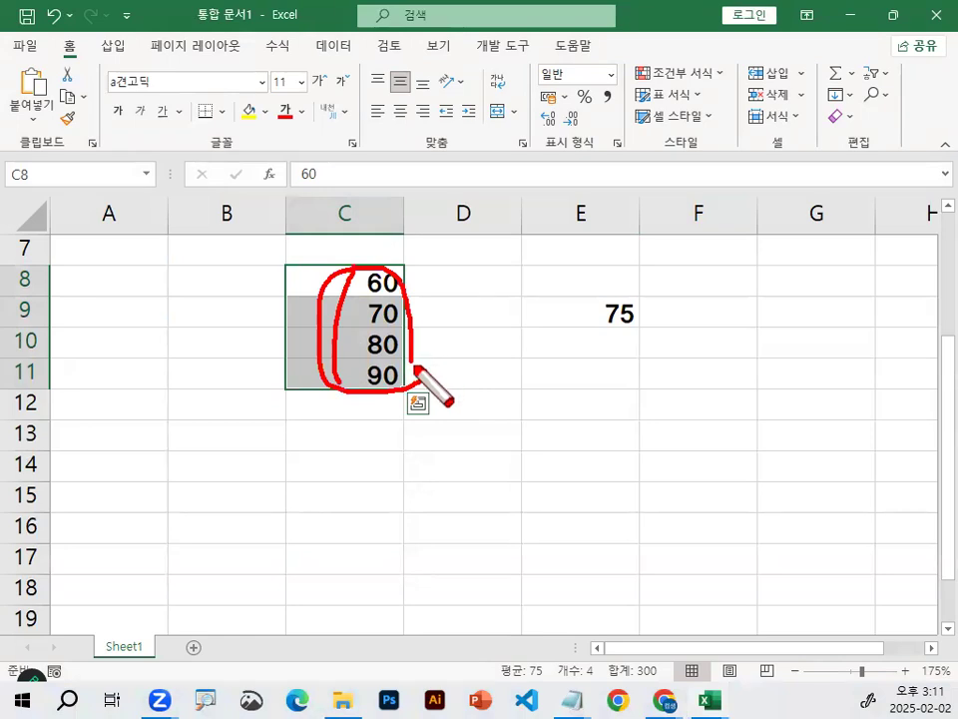
key("Escape")
Mark 60, 70, 80 and 90 one after another in red to trace the search for 75.
left_click(409, 336)
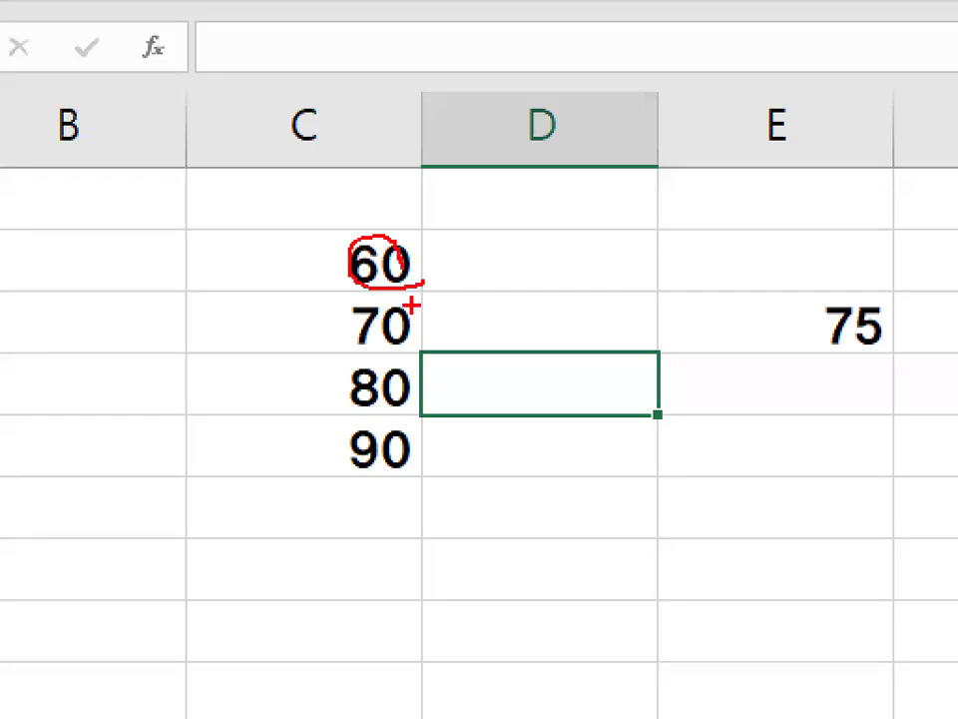
left_click_drag(381, 347, 412, 334)
mouse_move(385, 157)
left_mouse_down()
mouse_move(329, 252)
mouse_move(359, 271)
left_mouse_up()
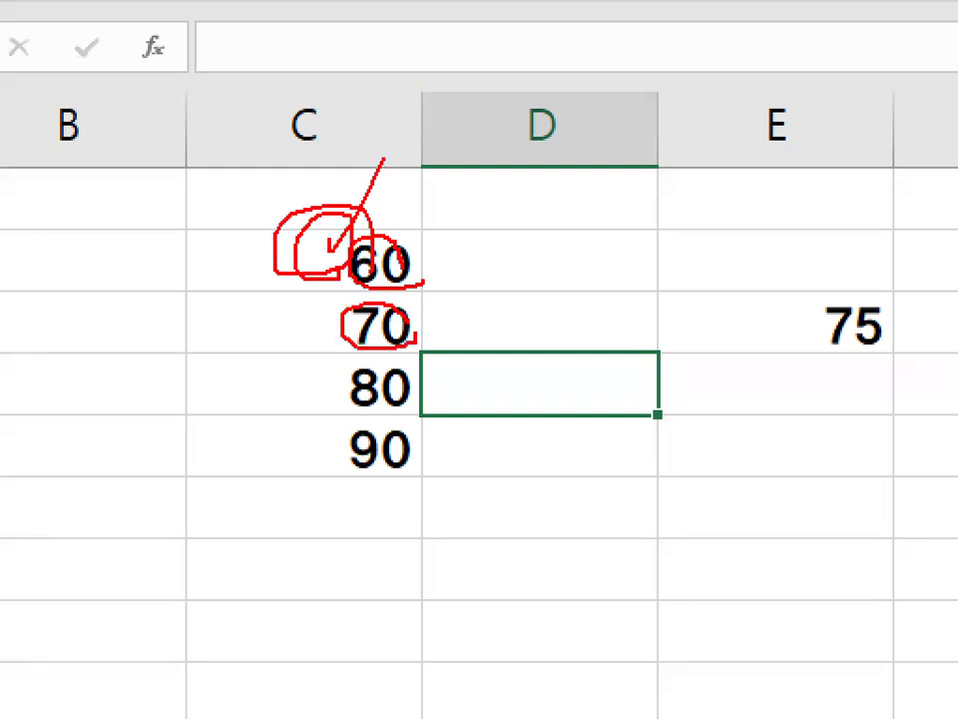
left_click_drag(300, 299, 411, 336)
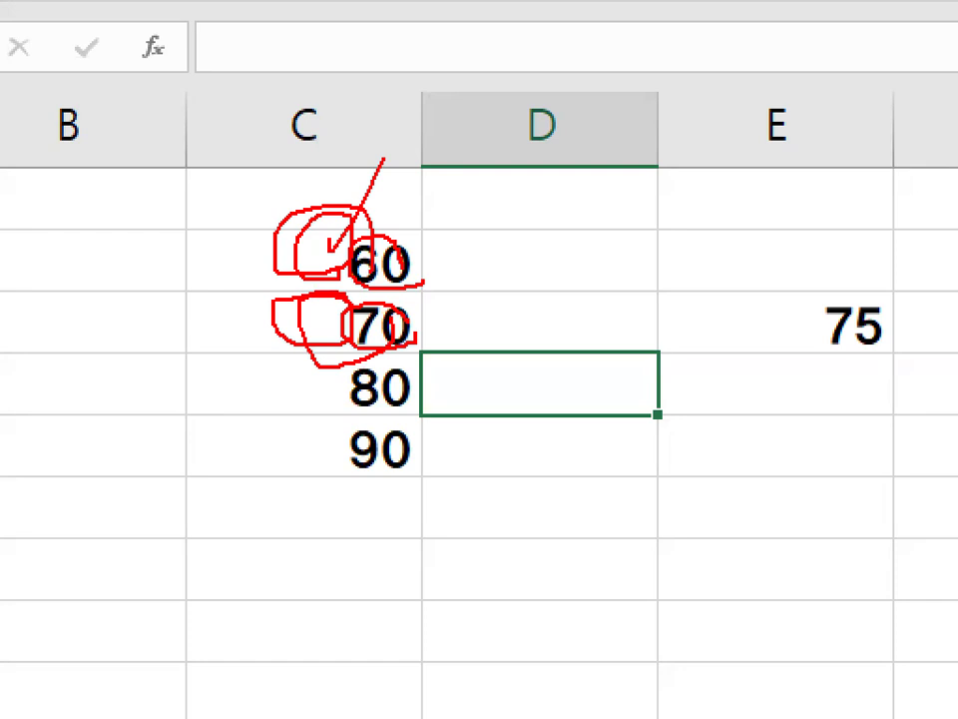
left_click_drag(345, 367, 387, 397)
mouse_move(349, 434)
left_mouse_down()
mouse_move(414, 469)
mouse_move(352, 431)
left_mouse_up()
Start a MATCH formula in F9 with E9 as the lookup value, and mark 75 and the values in C8:C11 in red.
left_click(556, 312)
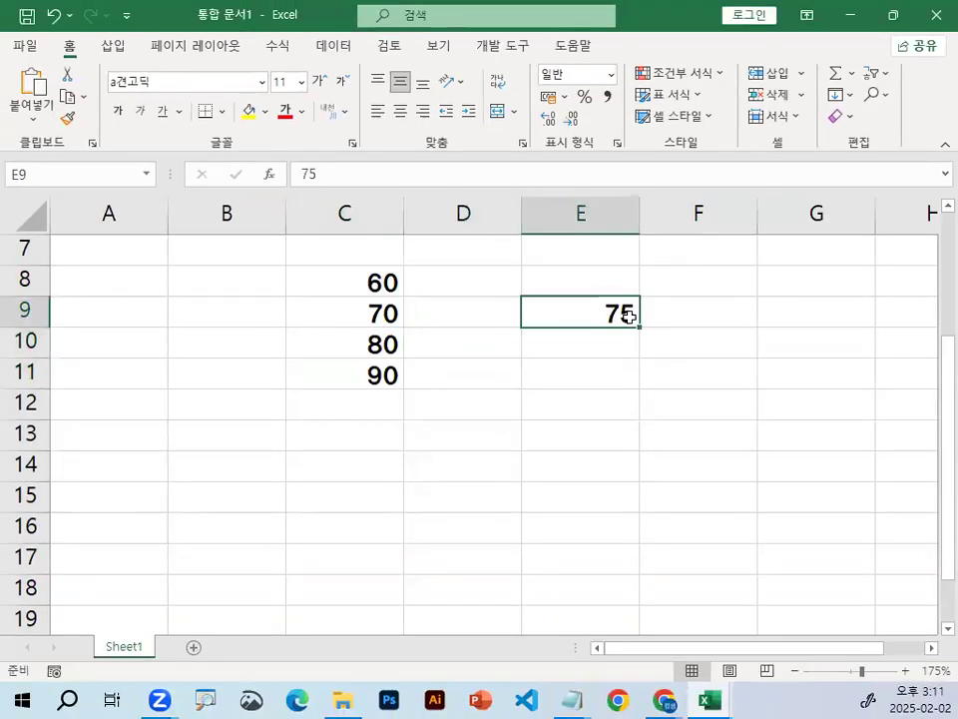
left_click(655, 302)
type("=")
type("ㅡㅁ")
key("BackSpace")
type("MA")
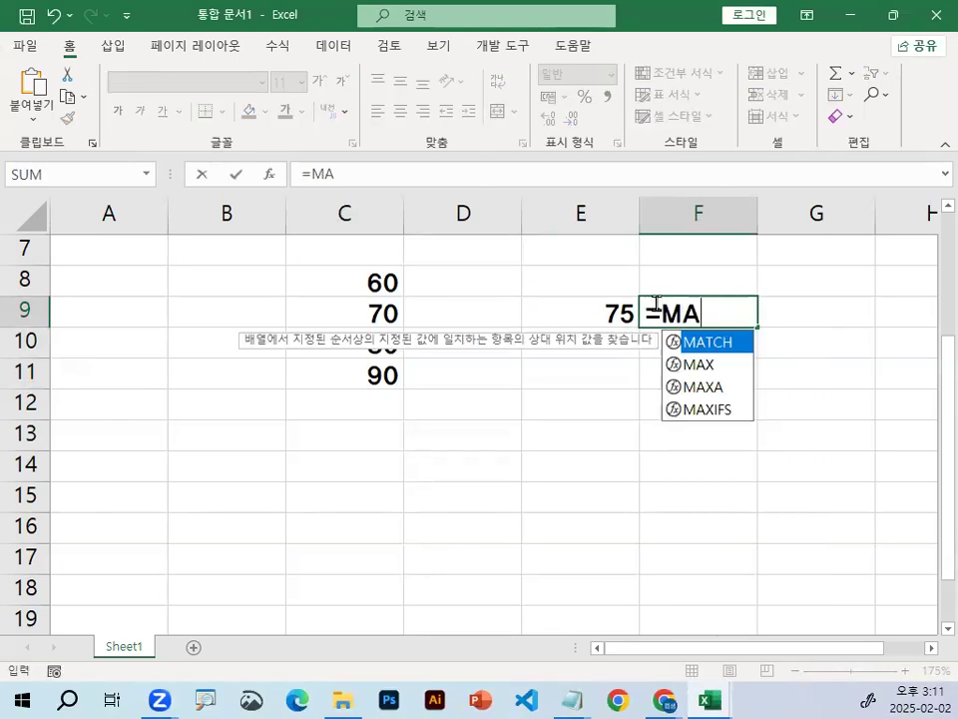
type("TCH(")
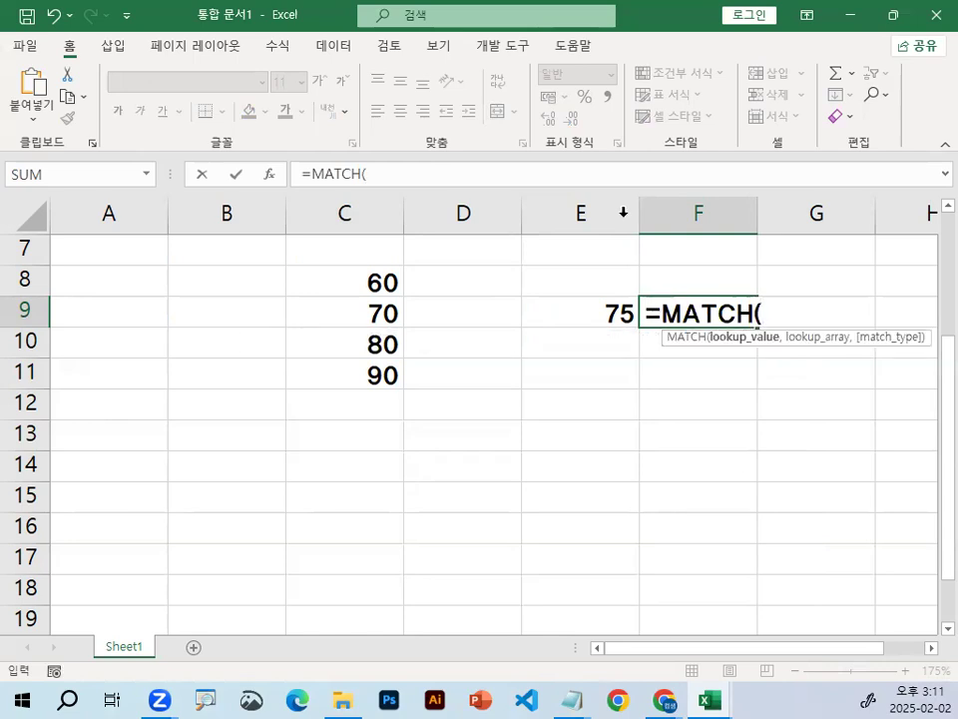
left_click(616, 313)
left_click_drag(617, 290, 639, 293)
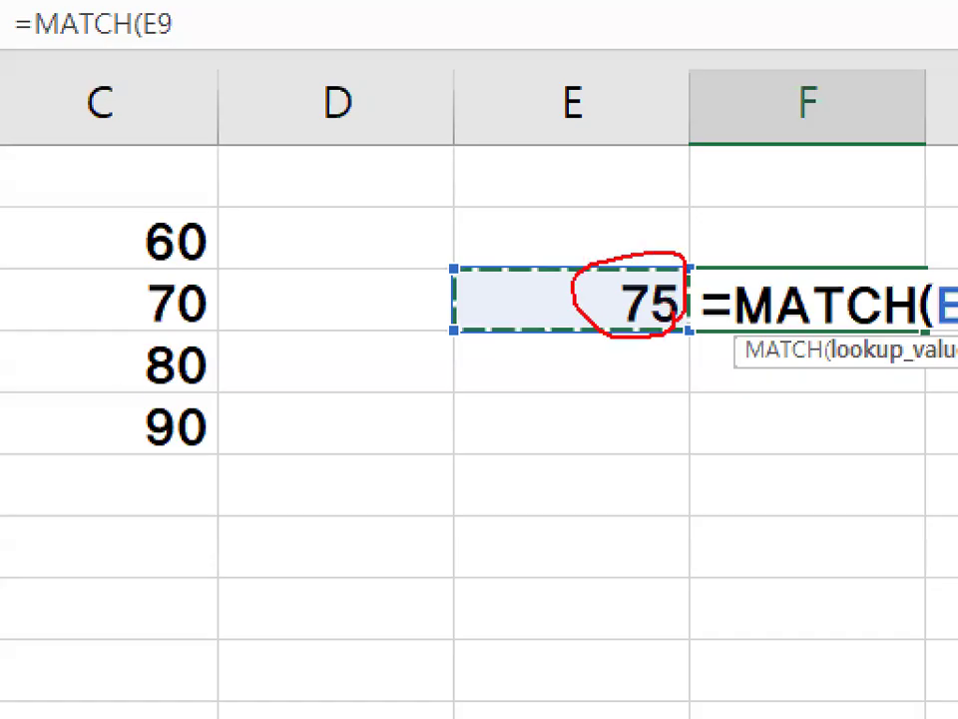
mouse_move(111, 253)
left_mouse_down()
mouse_move(80, 386)
mouse_move(120, 457)
left_mouse_up()
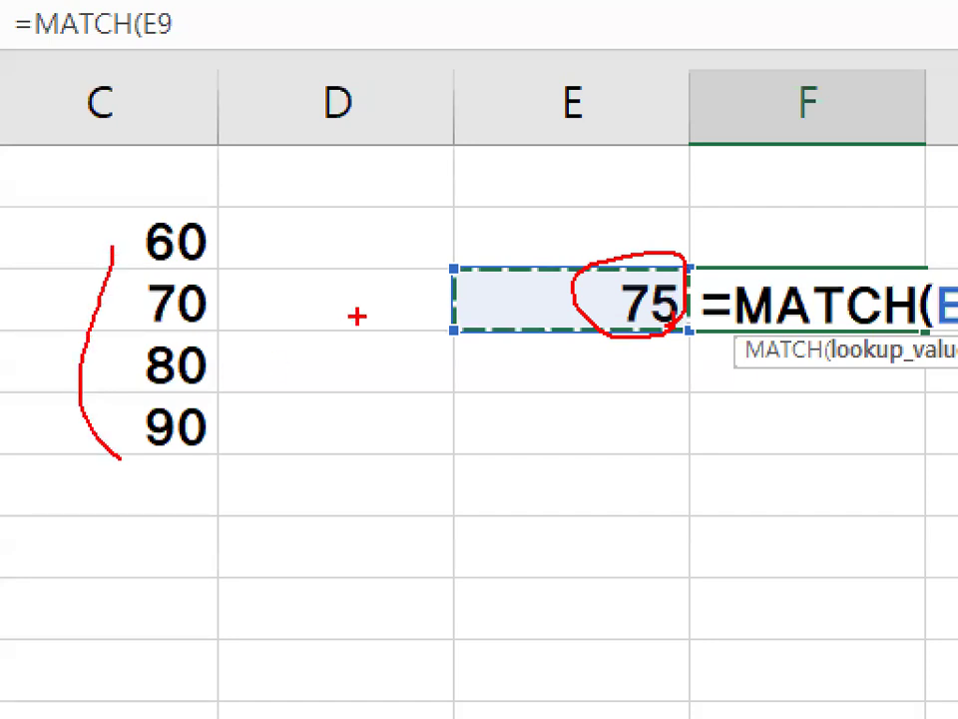
Complete the F9 formula with lookup array C8:C11 and match option 0, and mark the searched values around 70 and 80.
type(",")
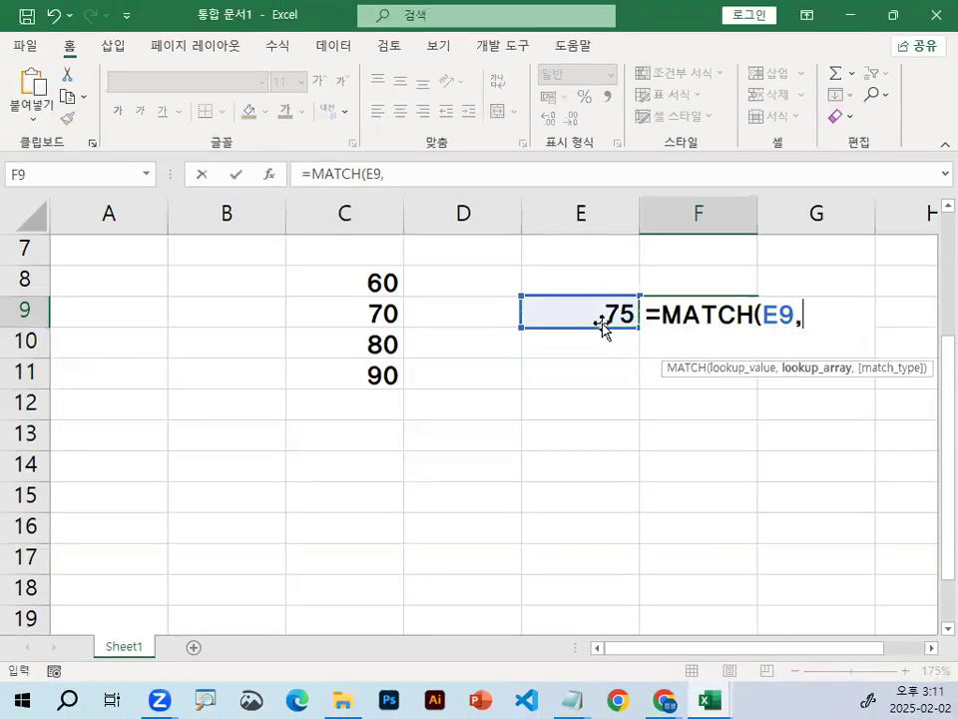
left_click_drag(376, 279, 378, 369)
type(",")
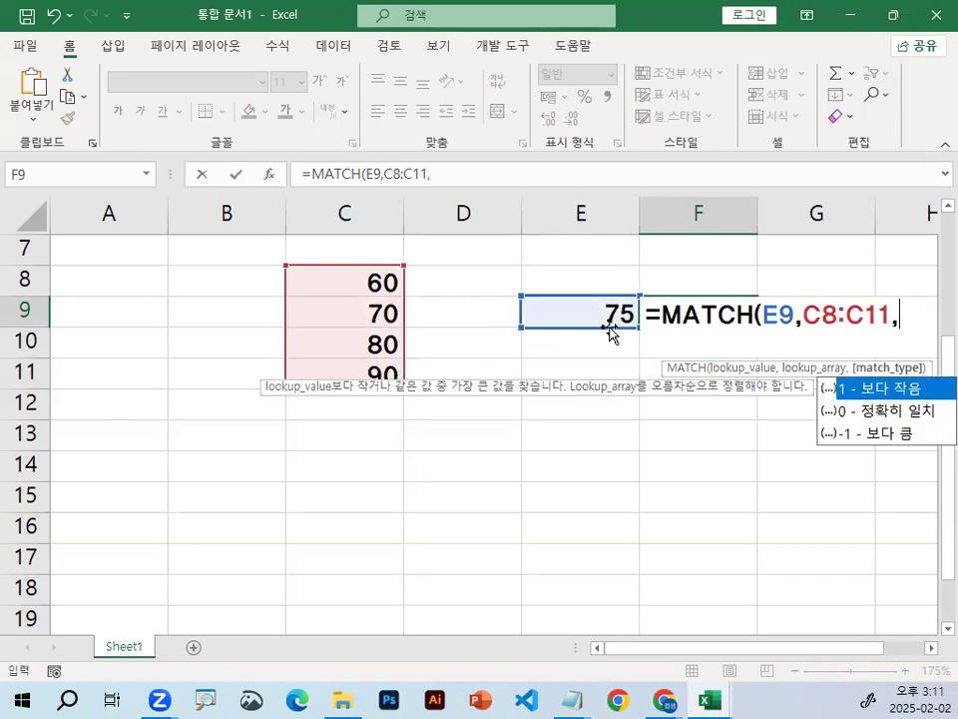
type("0)")
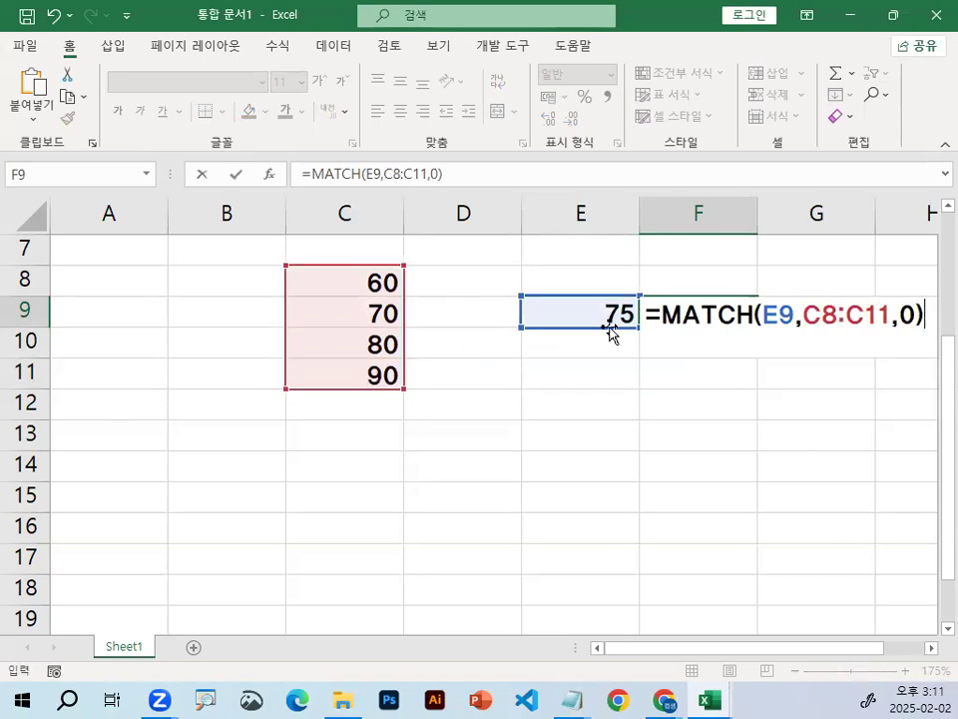
key("Return")
left_click_drag(377, 282, 379, 374)
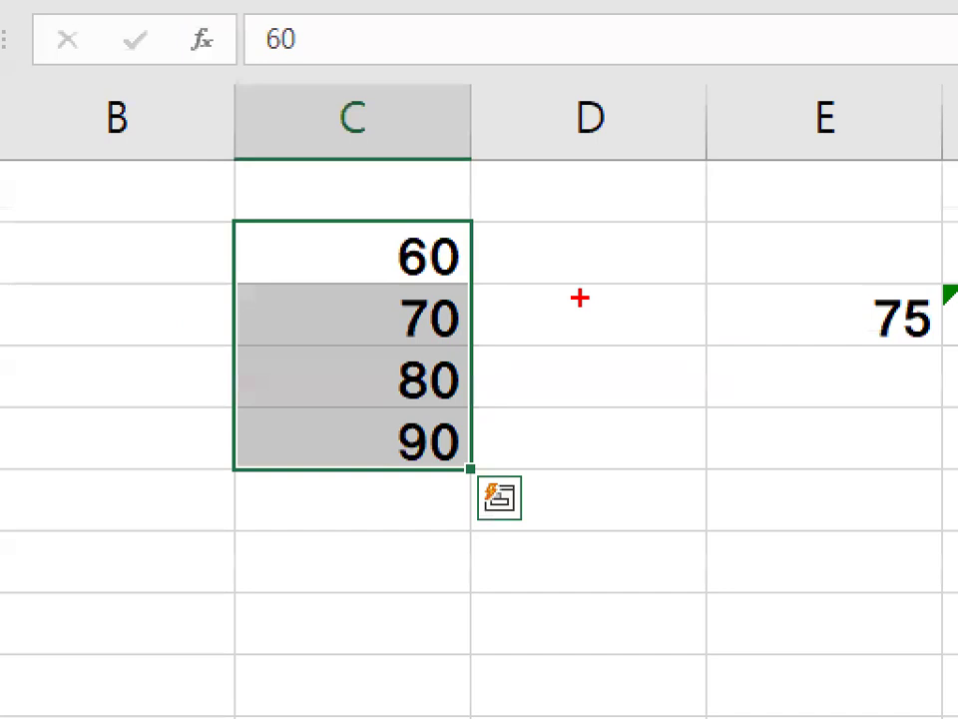
left_click_drag(457, 319, 428, 398)
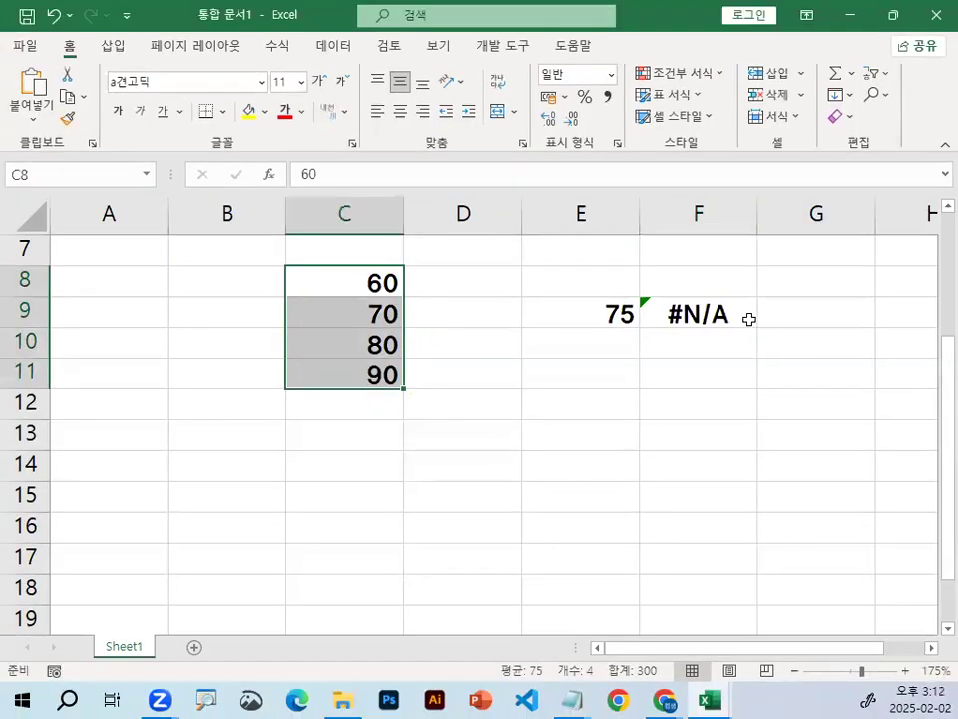
Change the match option in the F9 formula to 1 and circle the 70 in C9 in red.
double_click(740, 318)
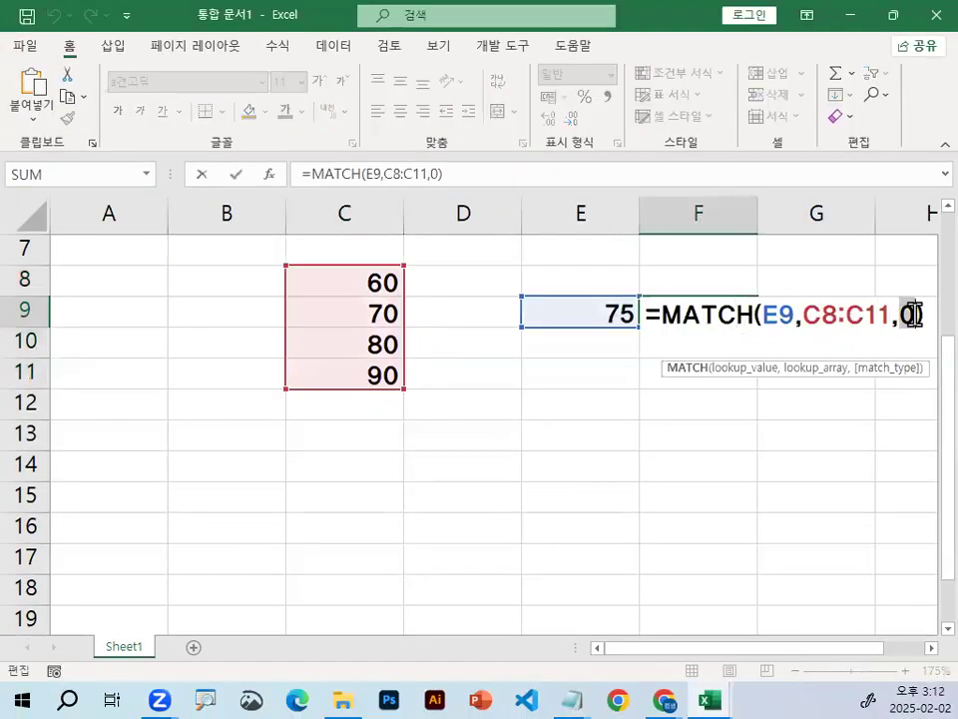
left_click_drag(907, 316, 923, 327)
type("-")
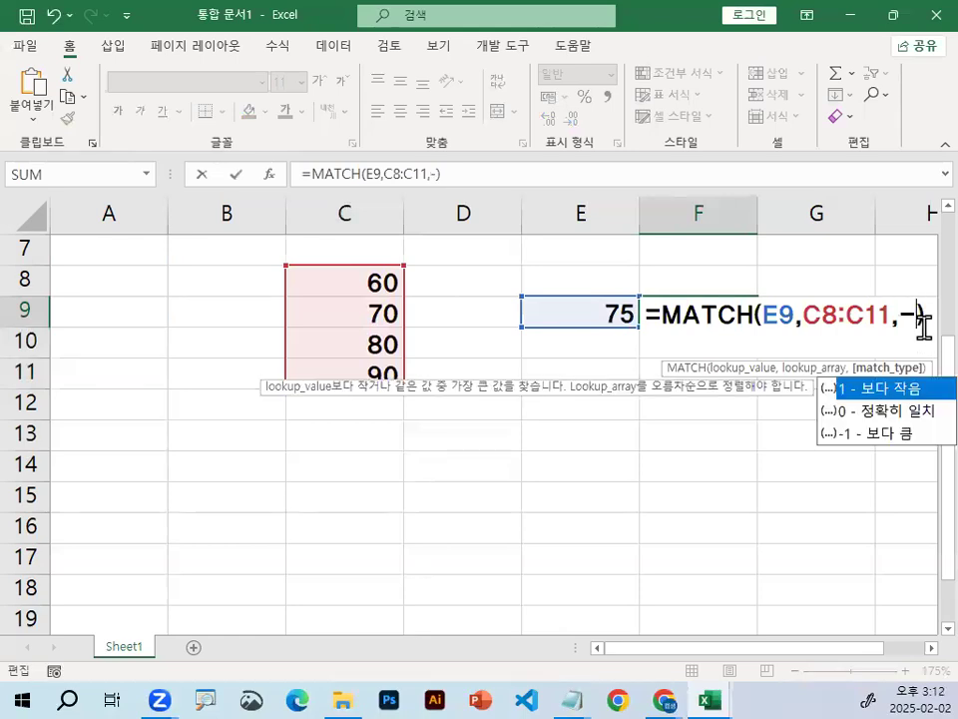
key("BackSpace")
type("1")
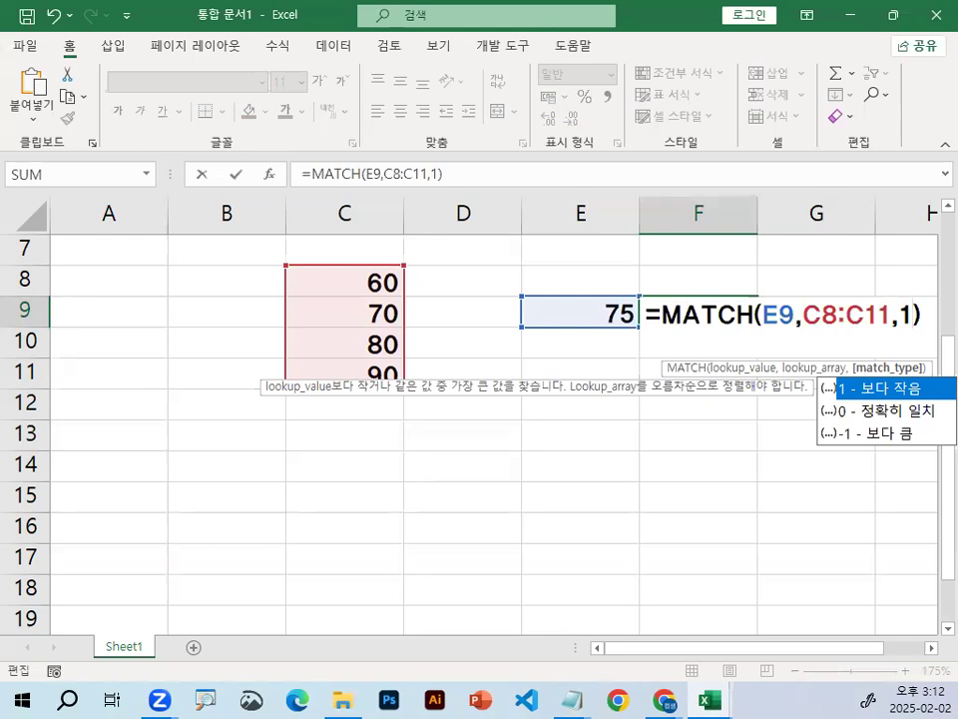
key("Return")
left_click(380, 310)
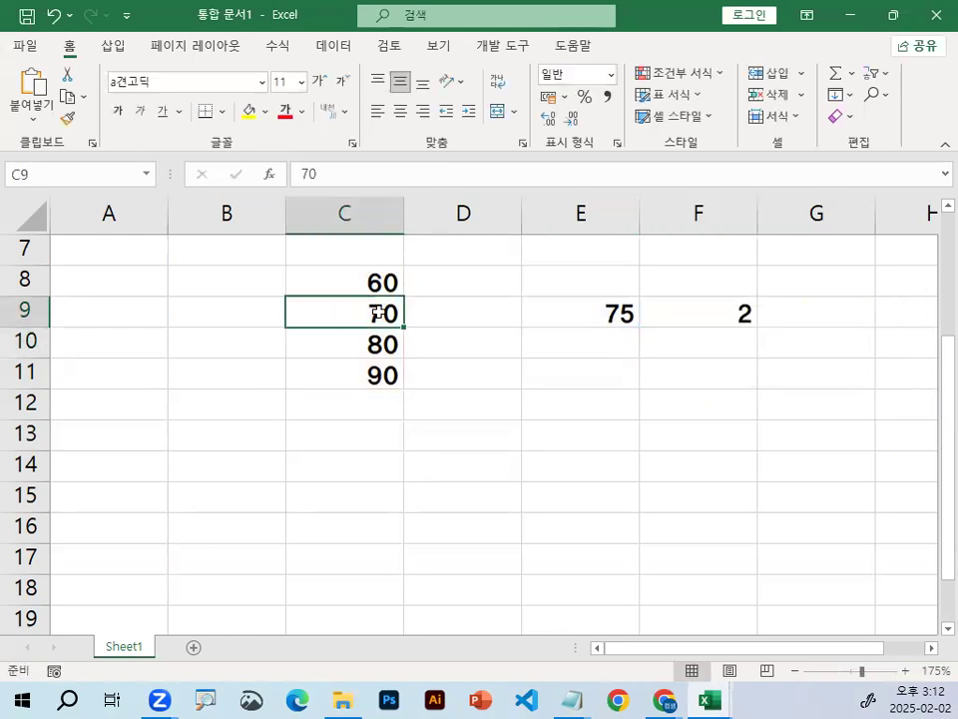
mouse_move(399, 314)
left_mouse_down()
mouse_move(360, 321)
mouse_move(398, 307)
left_mouse_up()
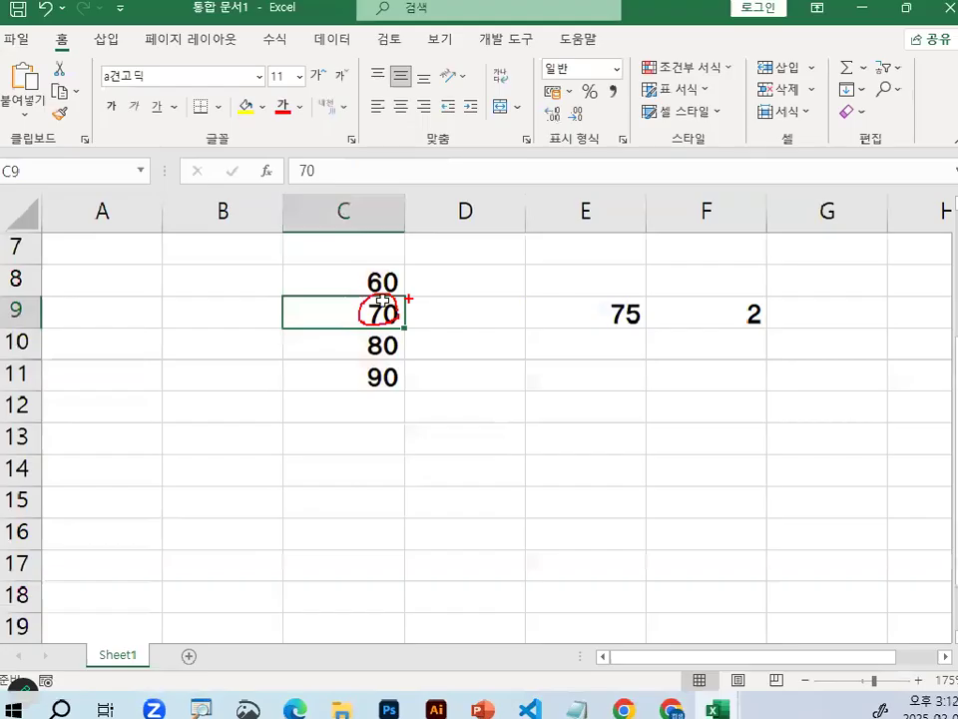
Replace the values in C8:C11 with the descending series 90, 80, 70, 60.
left_click(386, 251)
type("90")
key("Return")
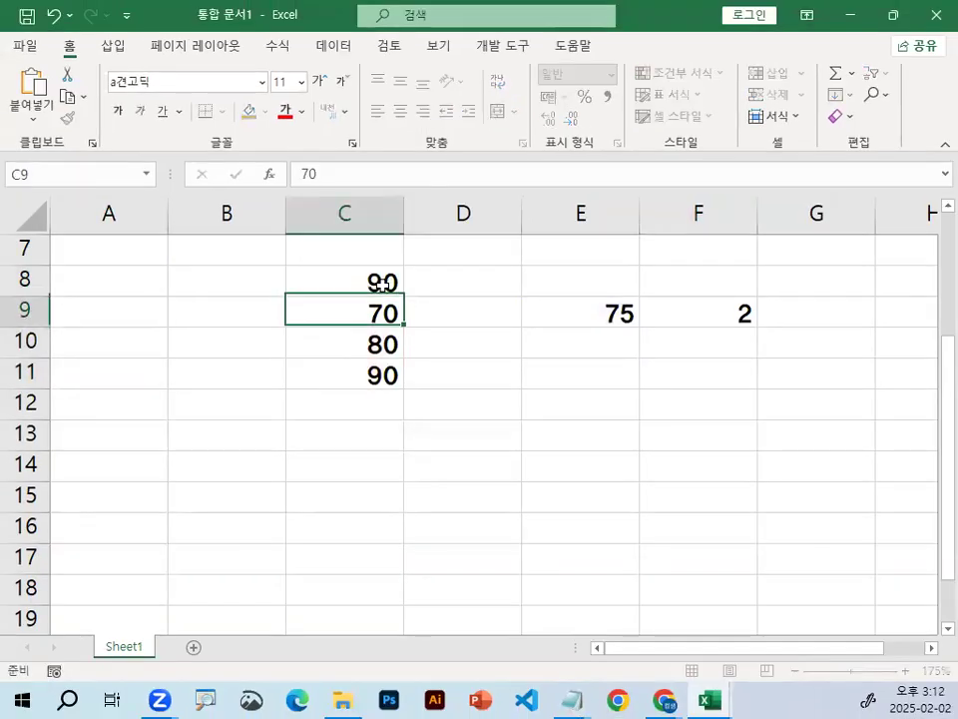
type("80")
key("Return")
left_click_drag(382, 282, 399, 377)
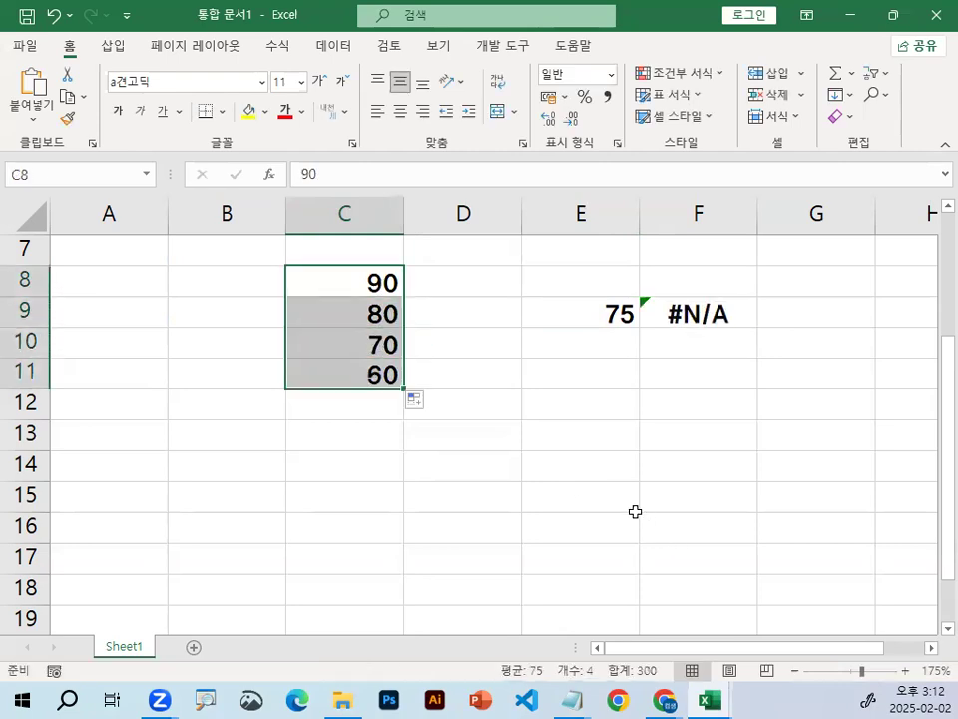
Select the lookup value in E9 and circle 90 and 80 in column C in red.
left_click(633, 509)
left_click(611, 325)
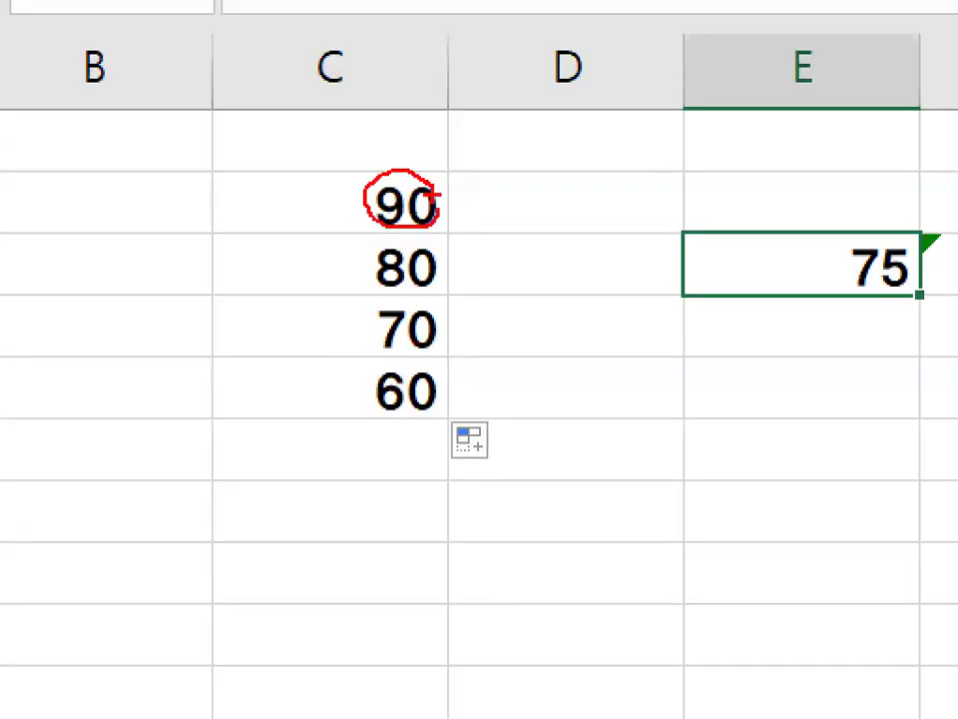
left_click_drag(363, 291, 445, 288)
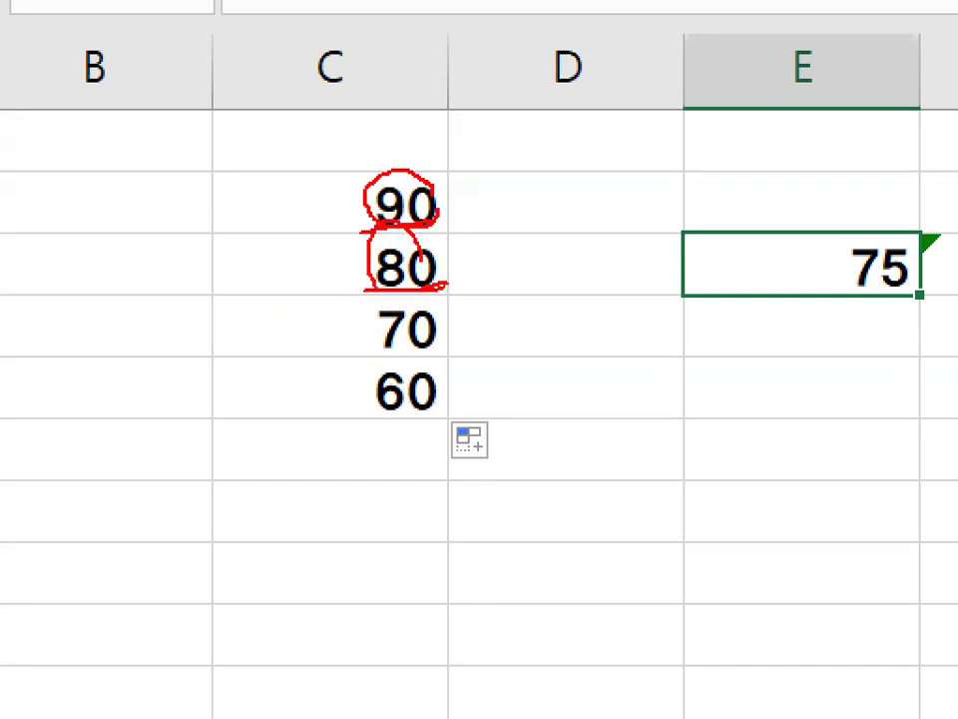
Tick the 80 and circle the 70 and 60 in column C in red, and clear the marks.
left_click_drag(427, 243, 488, 160)
left_click_drag(427, 339, 429, 291)
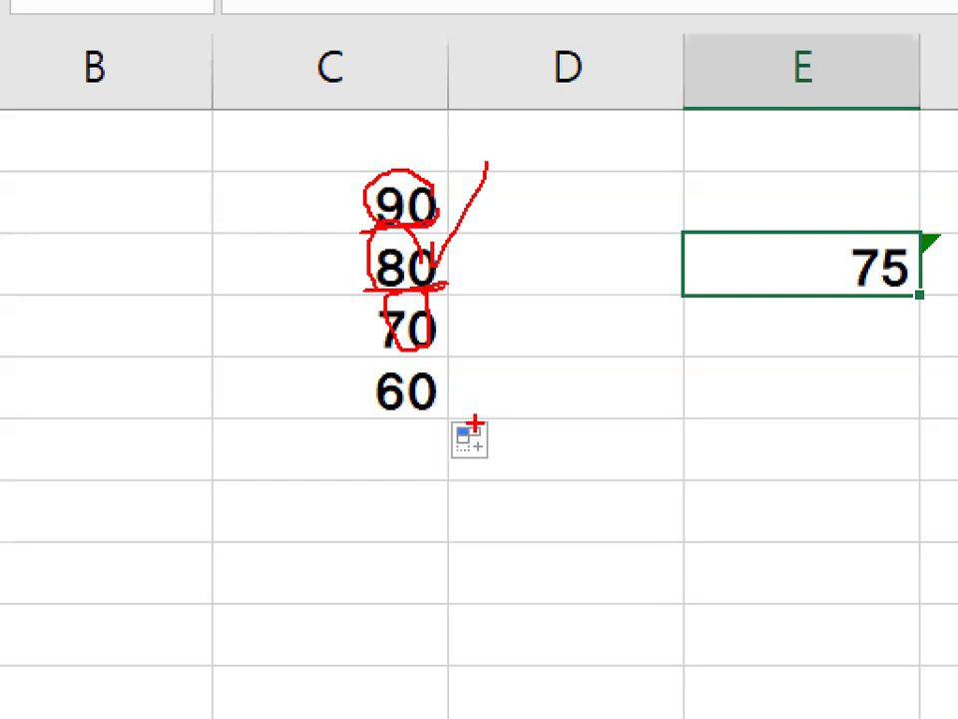
mouse_move(423, 397)
left_mouse_down()
mouse_move(366, 386)
mouse_move(433, 388)
left_mouse_up()
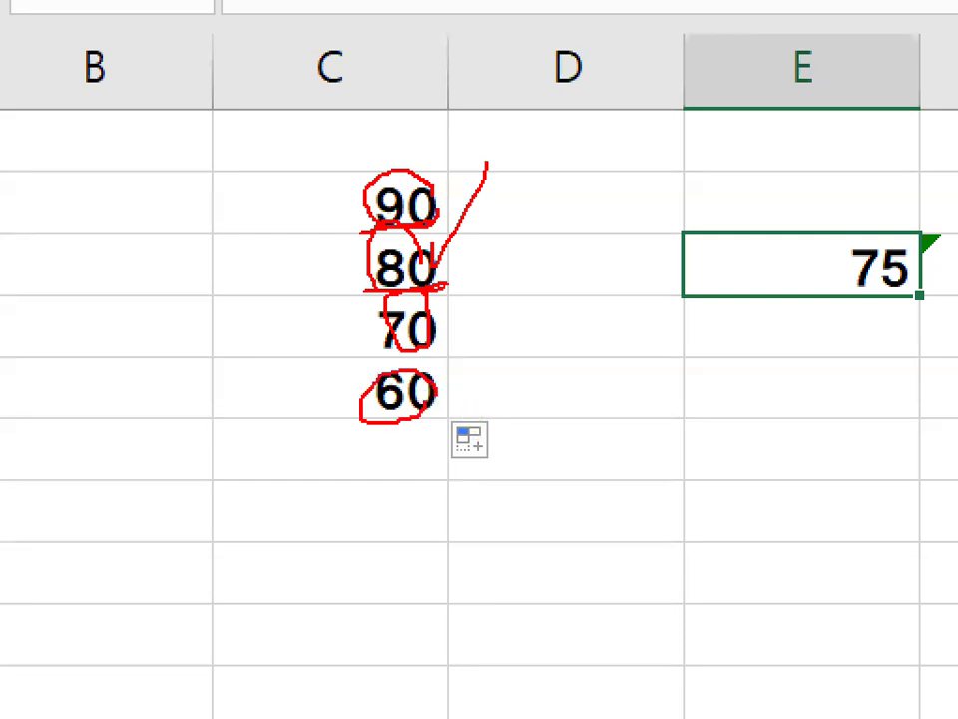
key("Escape")
Zoom in on the descending list and mark only the 80 in C9 with a red circle and a tick.
key("ctrl+1")
left_click(403, 335)
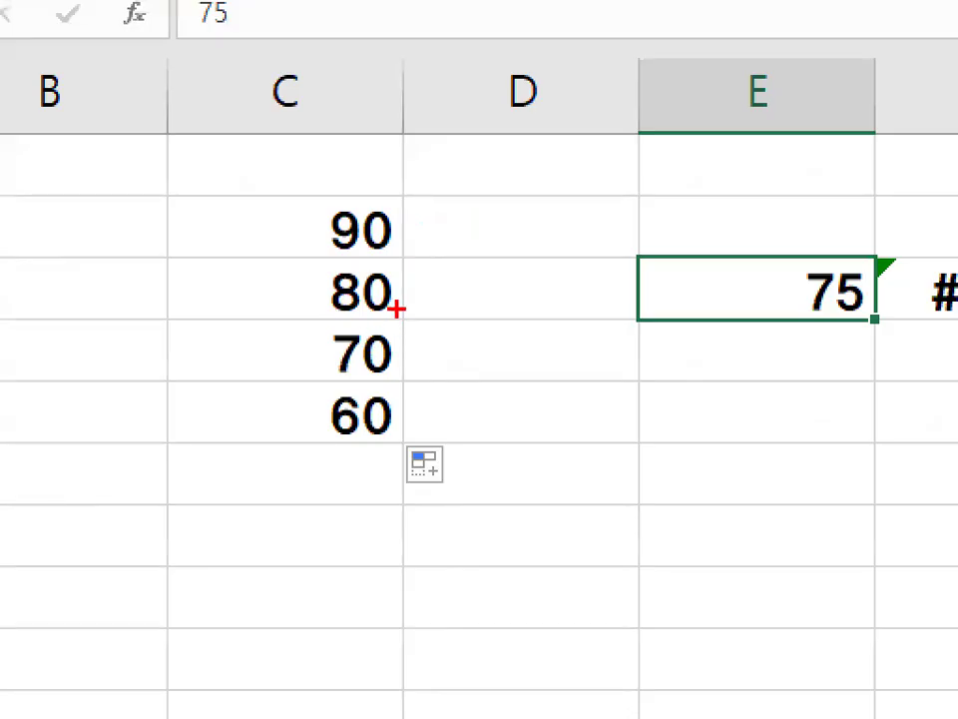
left_click_drag(307, 293, 401, 282)
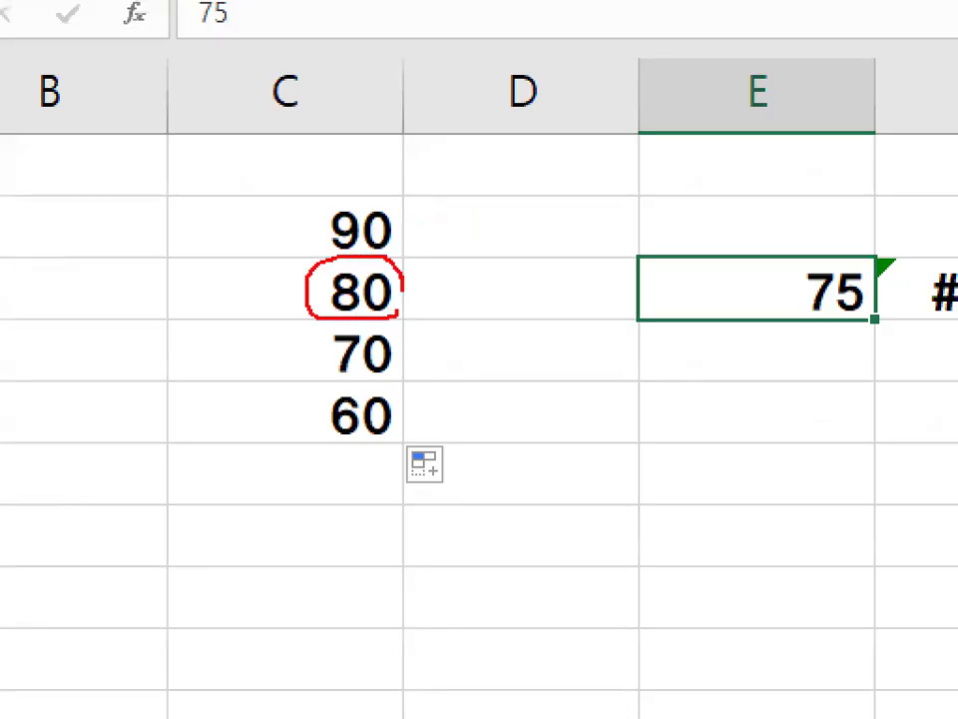
left_click_drag(272, 237, 364, 192)
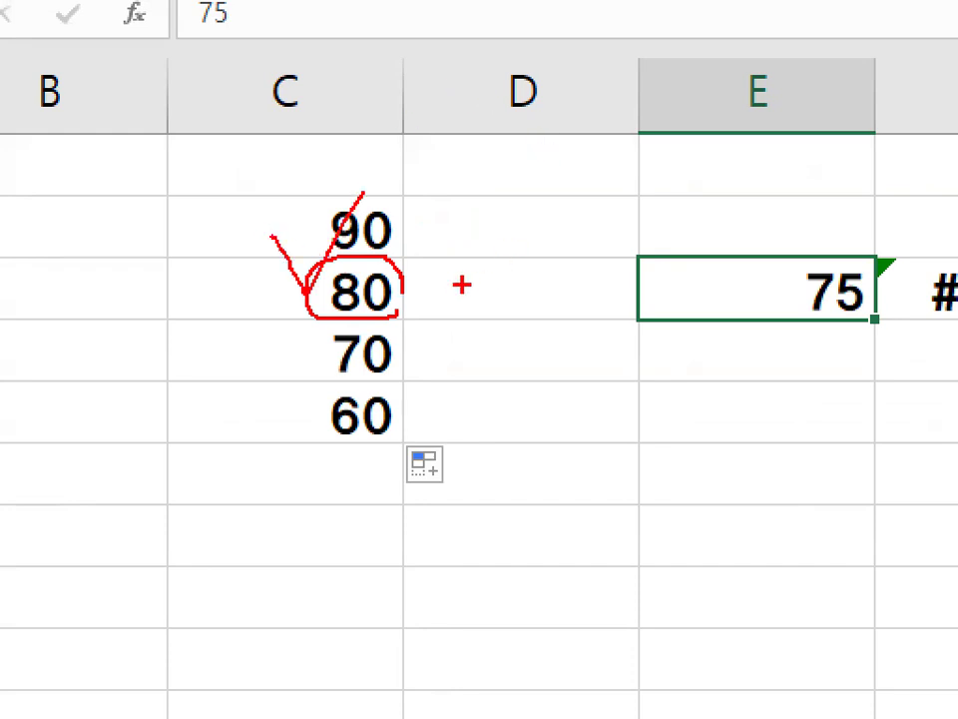
key("Escape")
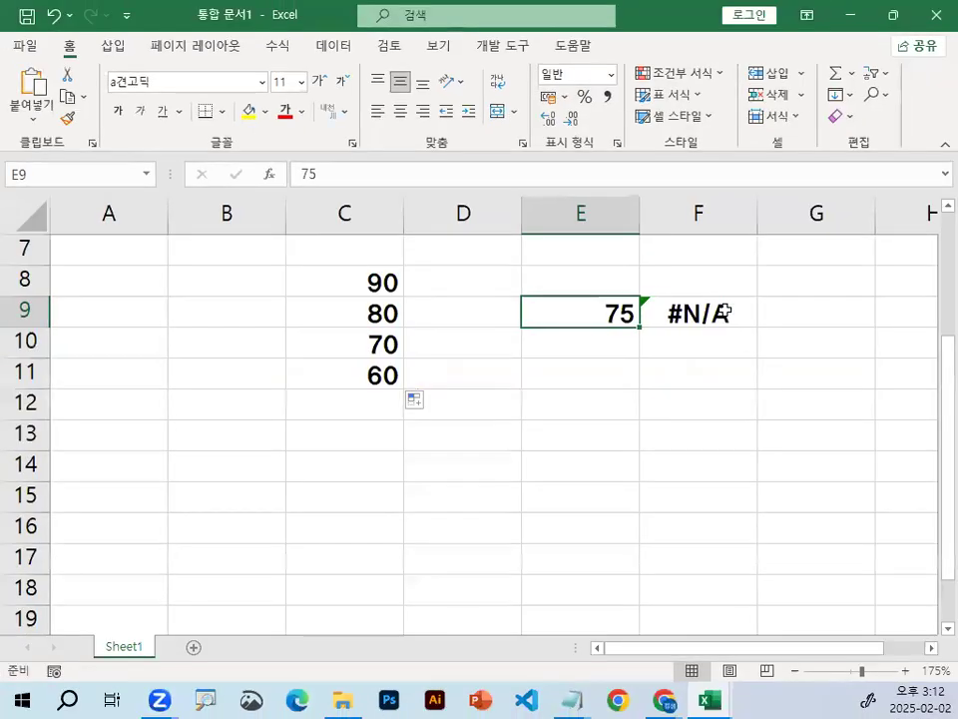
Circle the match option in the F9 formula in red and change the option to -1.
double_click(723, 312)
left_click_drag(830, 315, 885, 318)
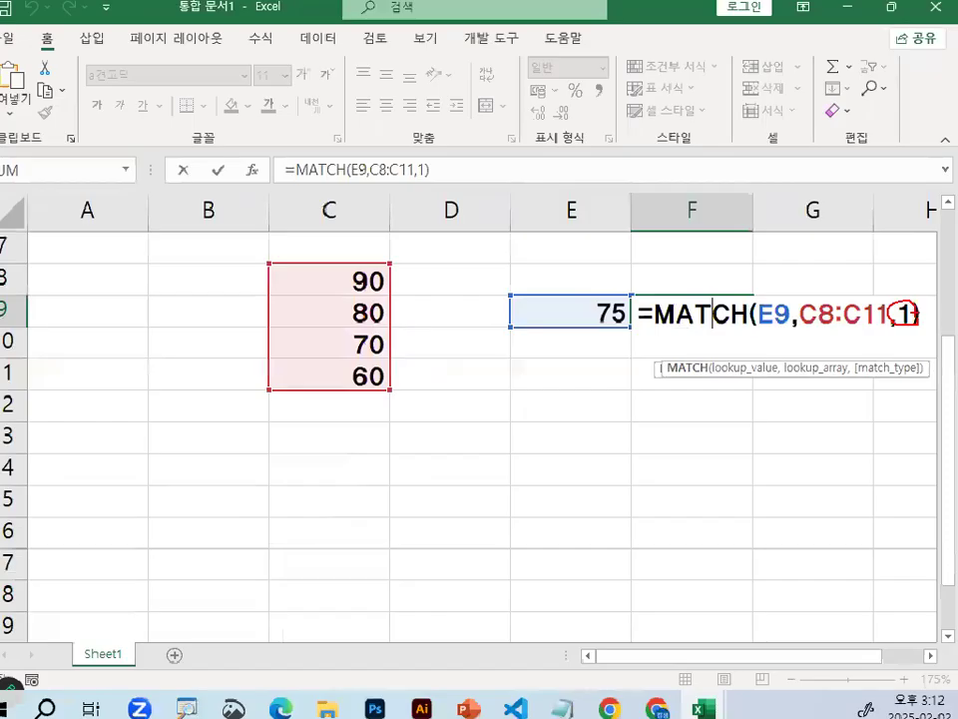
key("Escape")
left_click(849, 308)
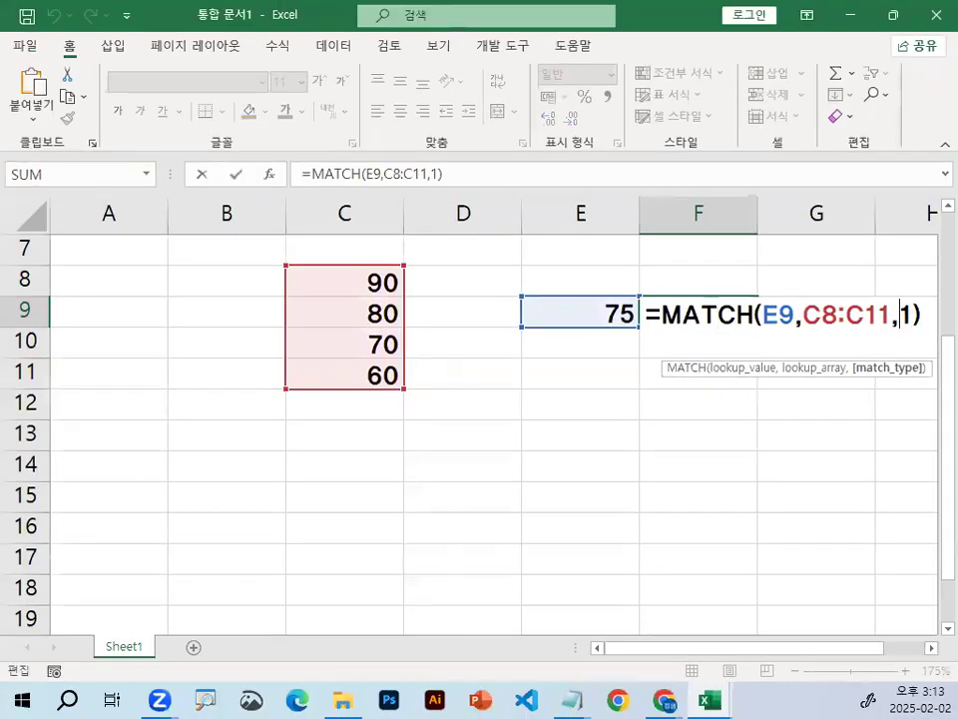
type("-")
key("Return")
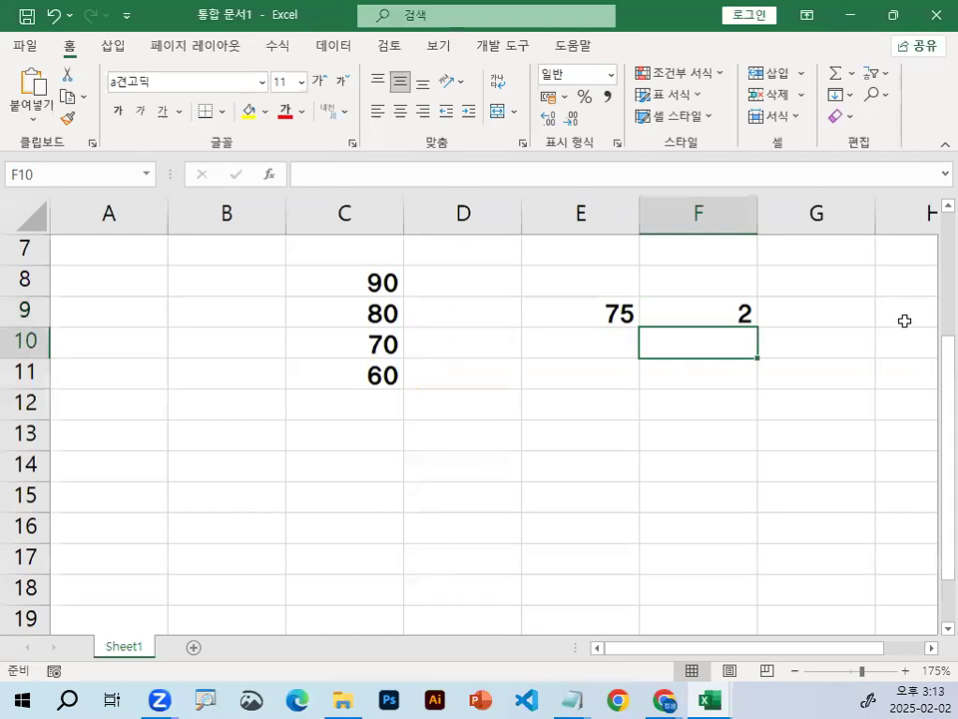
Select the lookup range C8:C11 and draw red comparison signs between its neighbouring values to show the descending order.
left_click_drag(390, 283, 387, 372)
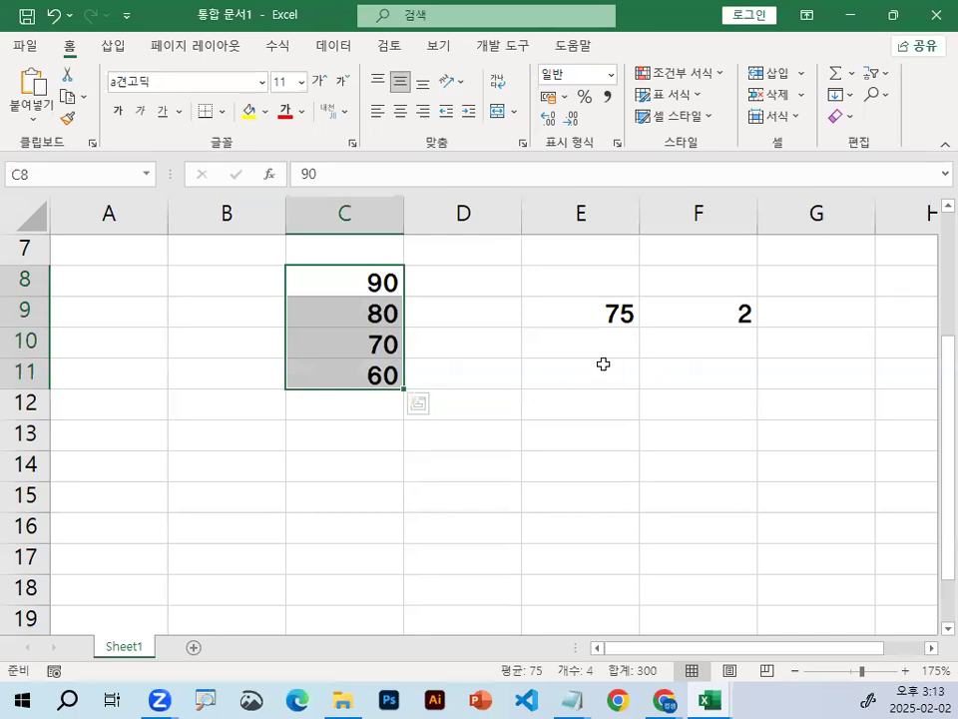
left_click(616, 311)
left_click_drag(371, 281, 371, 372)
key("ctrl+1")
left_click(370, 313)
mouse_move(469, 259)
left_mouse_down()
mouse_move(429, 281)
mouse_move(471, 296)
left_mouse_up()
mouse_move(468, 333)
left_mouse_down()
mouse_move(444, 347)
mouse_move(481, 371)
left_mouse_up()
left_click_drag(453, 397, 479, 420)
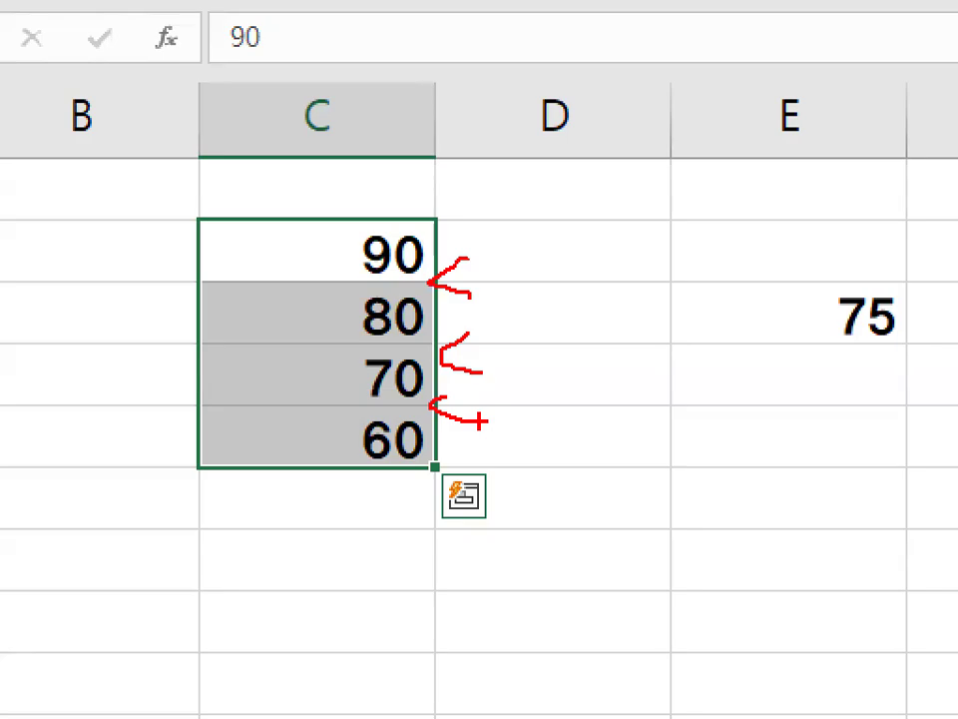
key("Escape")
Open the MATCH formula in F9 for a close look with a red mark, and exit without editing it.
double_click(713, 311)
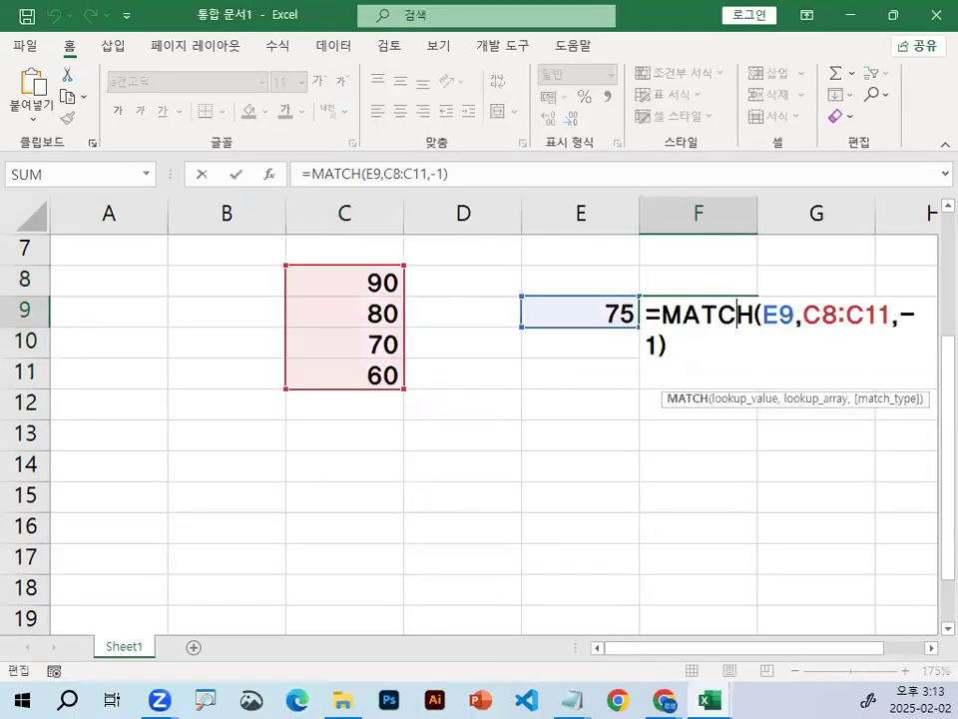
key("ctrl+1")
scroll(466, 334, "down", 3)
scroll(466, 333, "down", 2)
scroll(354, 324, "up", 3)
mouse_move(421, 347)
left_mouse_down()
mouse_move(414, 378)
mouse_move(414, 332)
left_mouse_up()
scroll(451, 320, "down", 2)
key("Escape")
key("Escape")
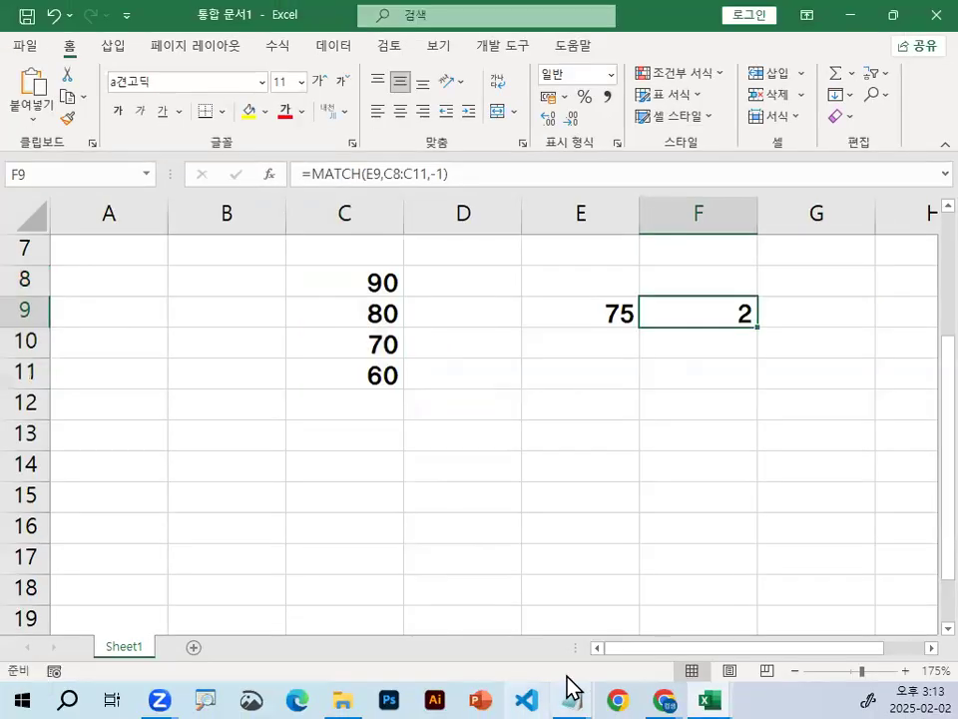
Switch to the Notepad class notes and highlight the option (1) and option (-1) lines.
mouse_move(573, 689)
left_click(639, 626)
left_click_drag(88, 436, 200, 436)
left_click_drag(88, 496, 207, 496)
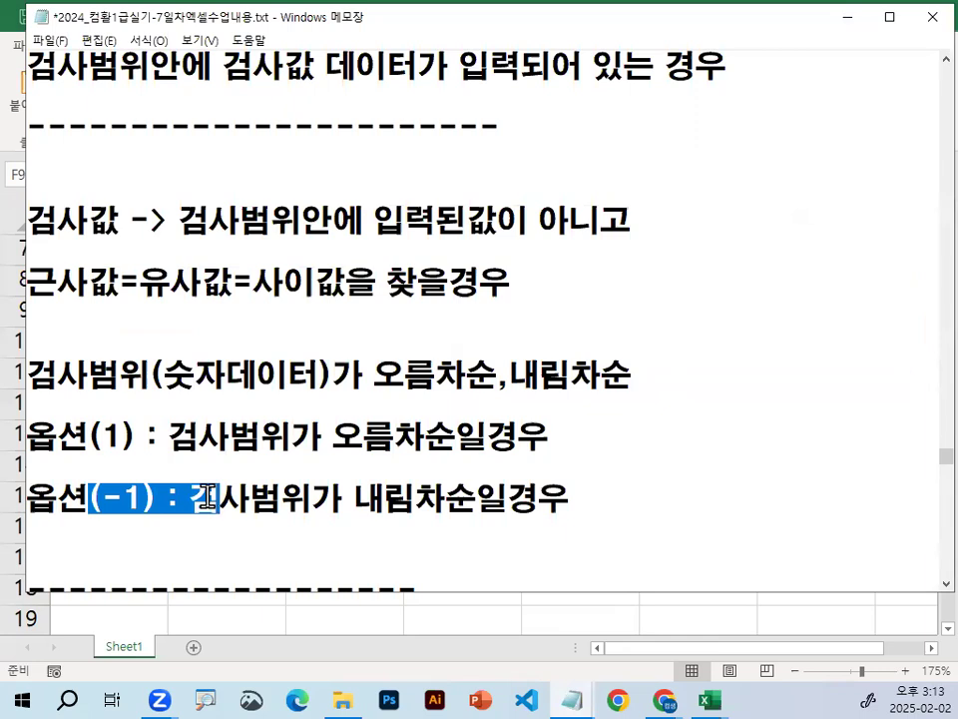
left_click(321, 477)
Highlight option (0) and its 정확히 일치하는 값을 description in the notes, and return to the Excel workbook.
scroll(342, 530, "up", 1)
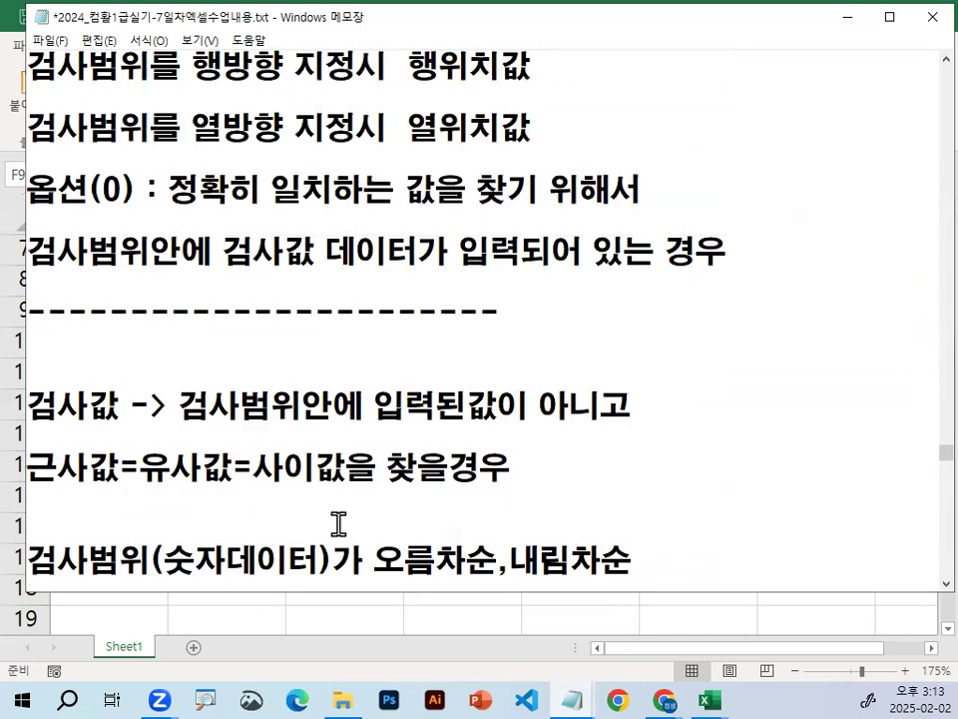
left_click_drag(167, 189, 478, 190)
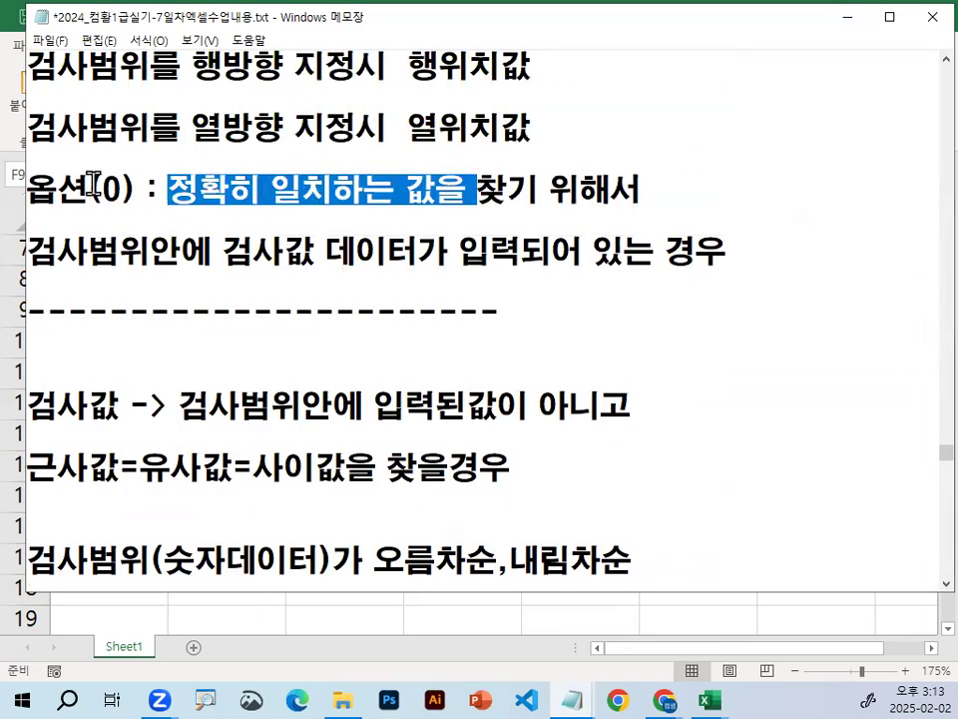
left_click_drag(89, 188, 145, 186)
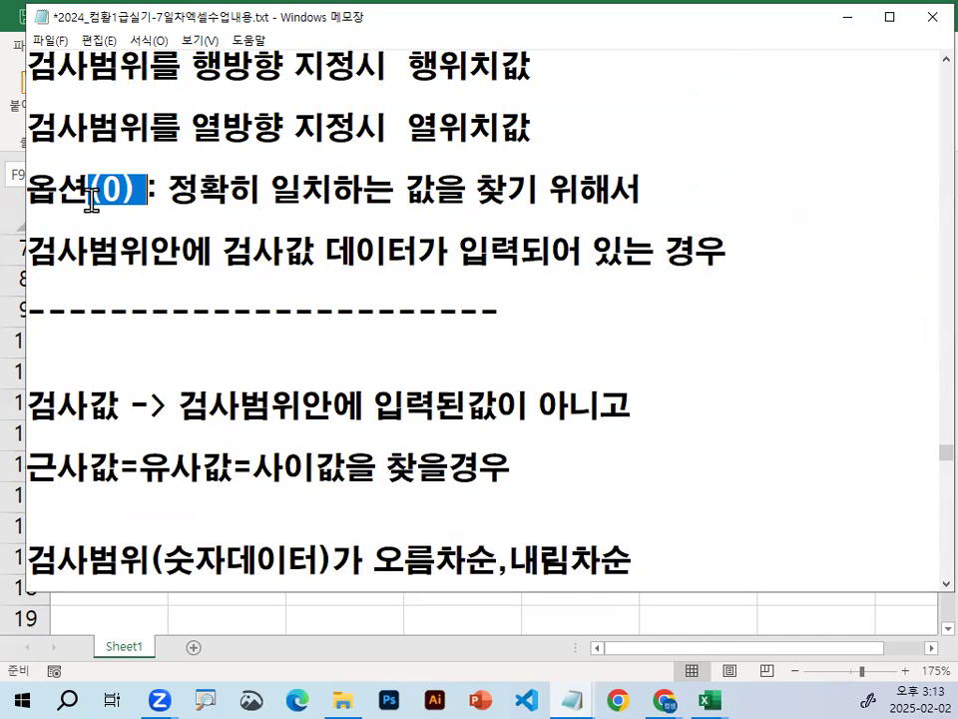
left_click_drag(89, 192, 136, 195)
left_click_drag(90, 190, 147, 190)
left_click(847, 17)
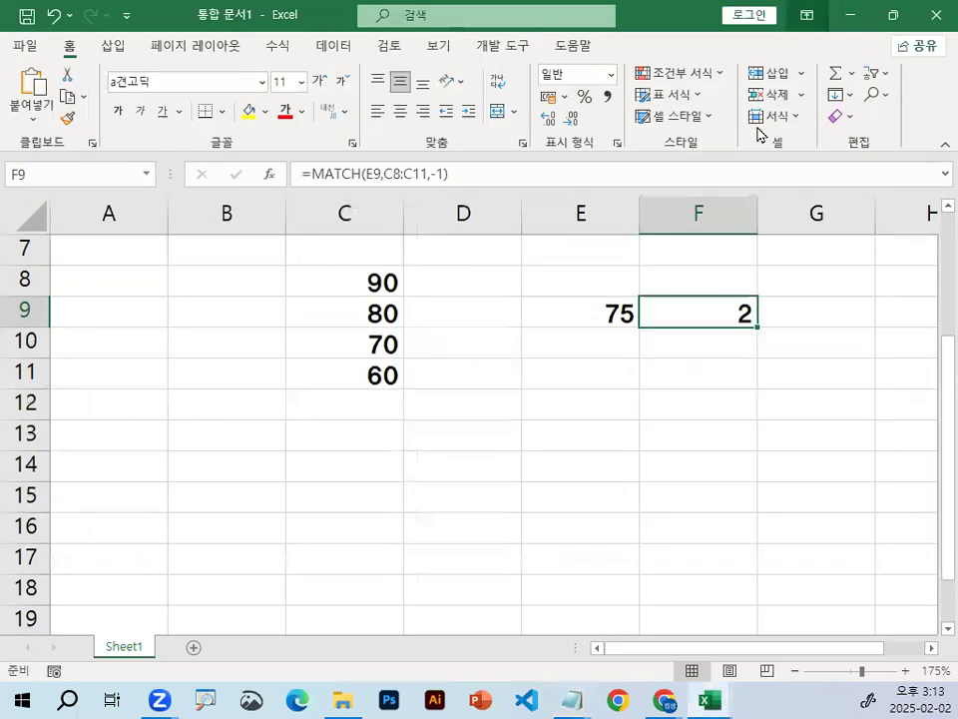
Select E4, draw a red arrow down the first list in column C, and circle the 100 in E4 and C4.
left_click(597, 318)
scroll(372, 286, "up", 2)
left_click(602, 338)
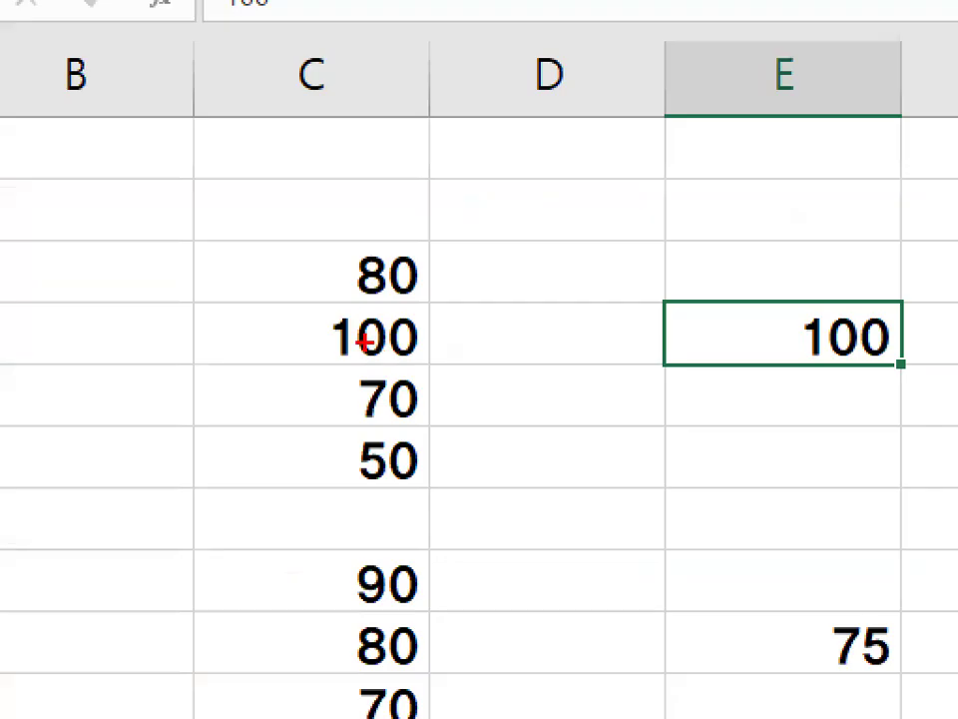
left_click_drag(276, 239, 275, 508)
mouse_move(250, 464)
left_mouse_down()
mouse_move(276, 507)
mouse_move(322, 417)
left_mouse_up()
left_click_drag(947, 345, 819, 329)
mouse_move(427, 362)
left_mouse_down()
mouse_move(306, 368)
mouse_move(429, 371)
mouse_move(329, 375)
left_mouse_up()
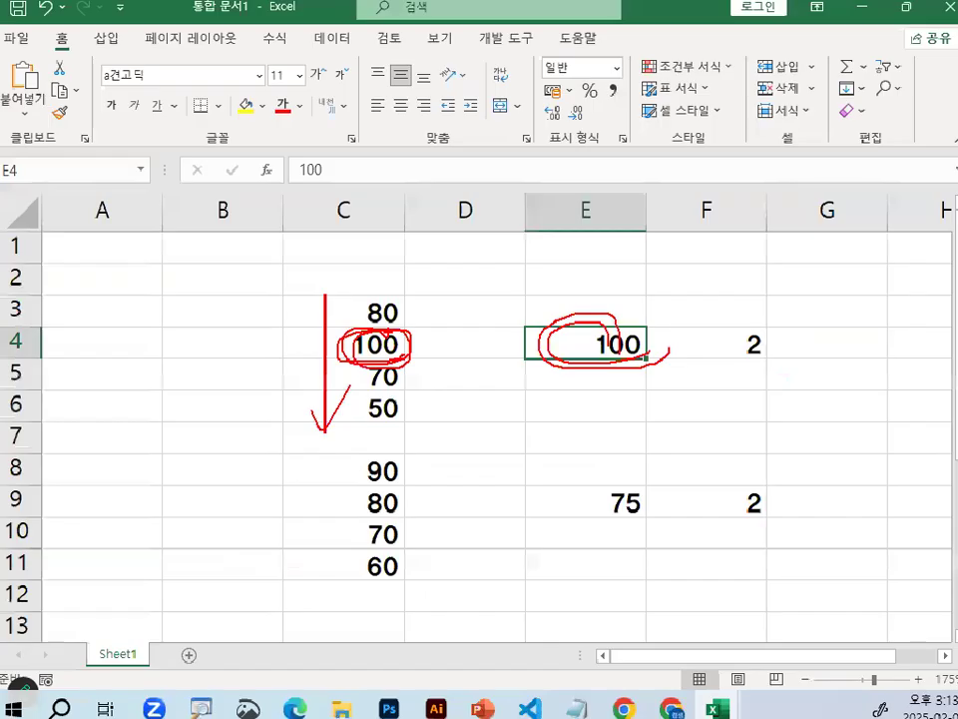
key("Escape")
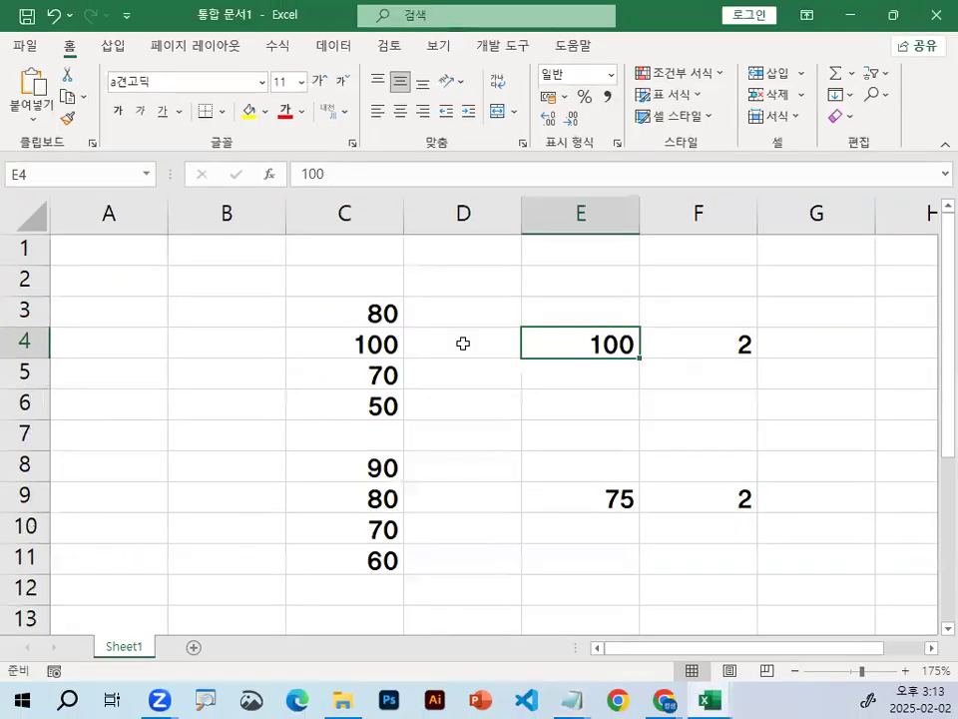
Switch to the Notepad notes, highlight 행번호 in the INDEX(범위,행번호,열번호) line, and return to Excel.
left_click(547, 334)
mouse_move(578, 698)
left_click(620, 620)
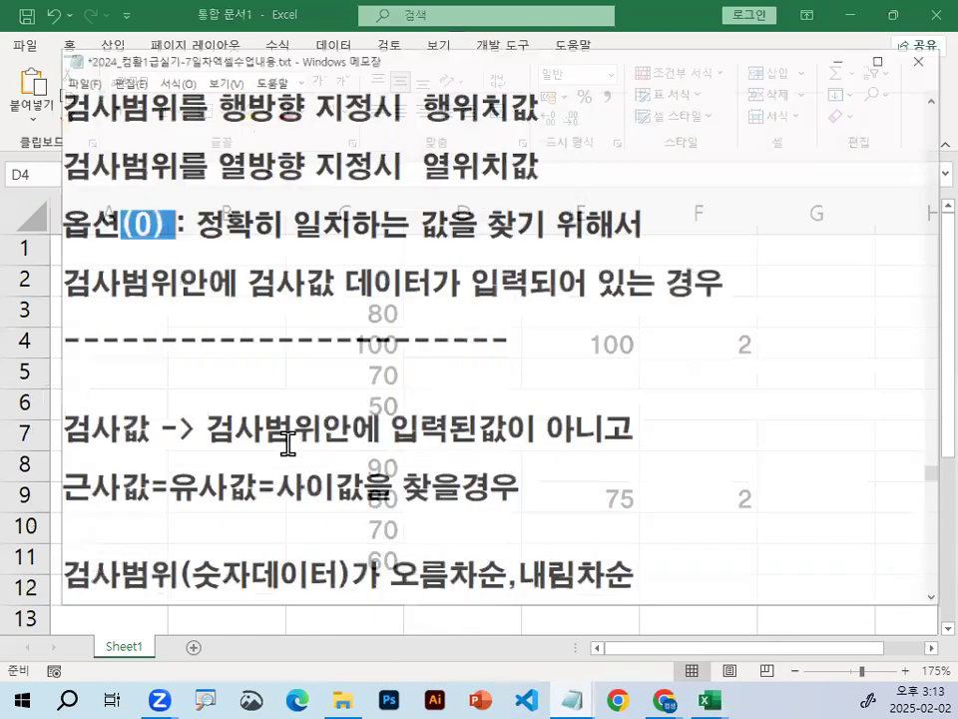
scroll(249, 429, "up", 3)
scroll(273, 303, "up", 2)
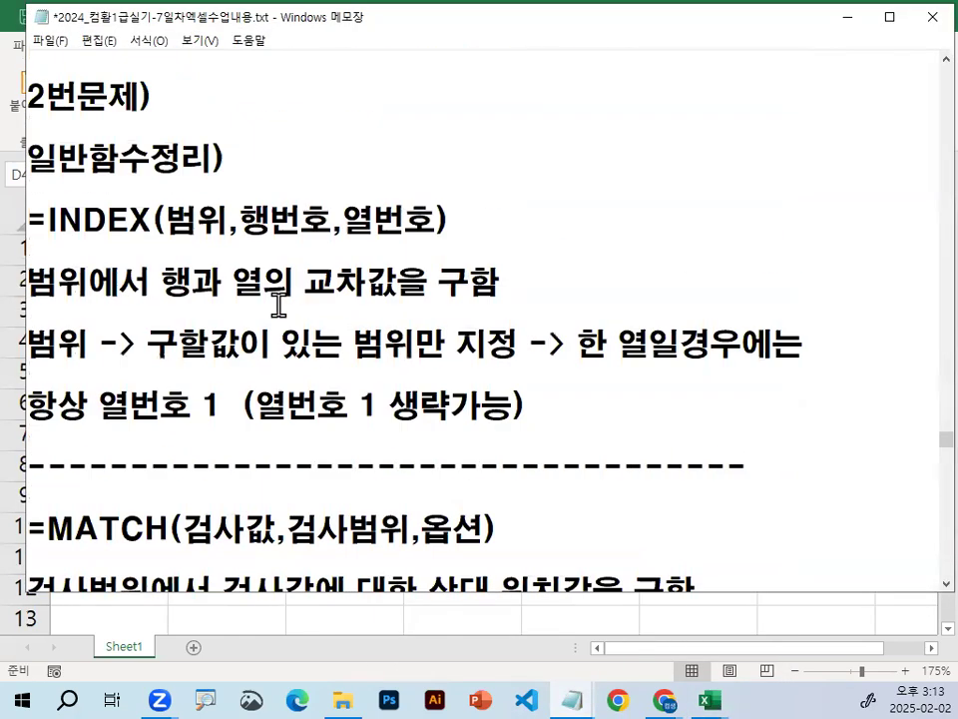
double_click(285, 310)
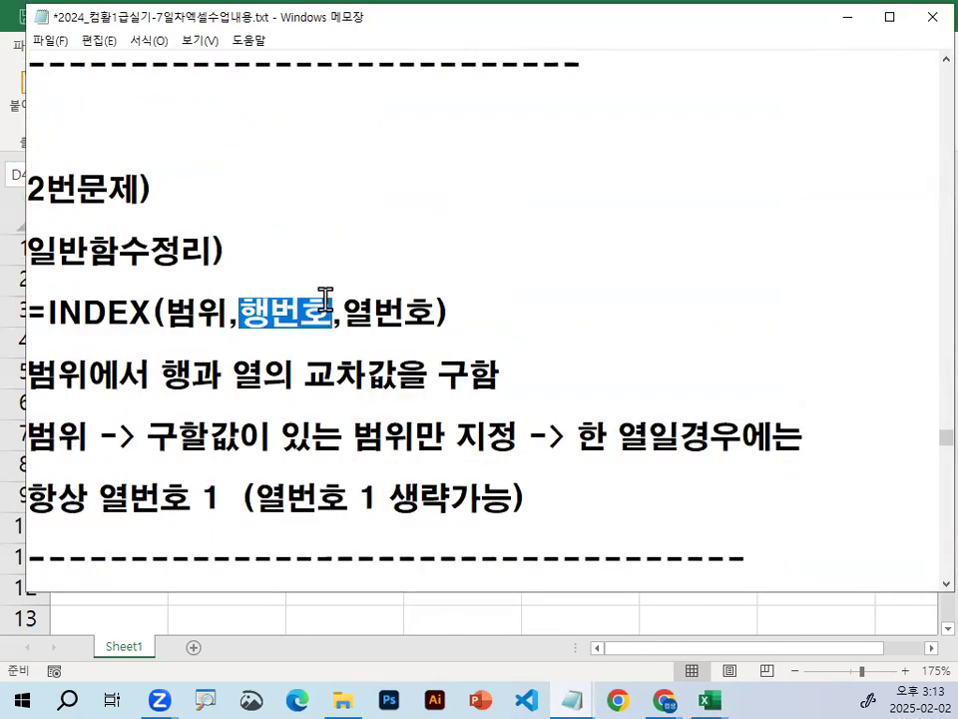
left_click(849, 19)
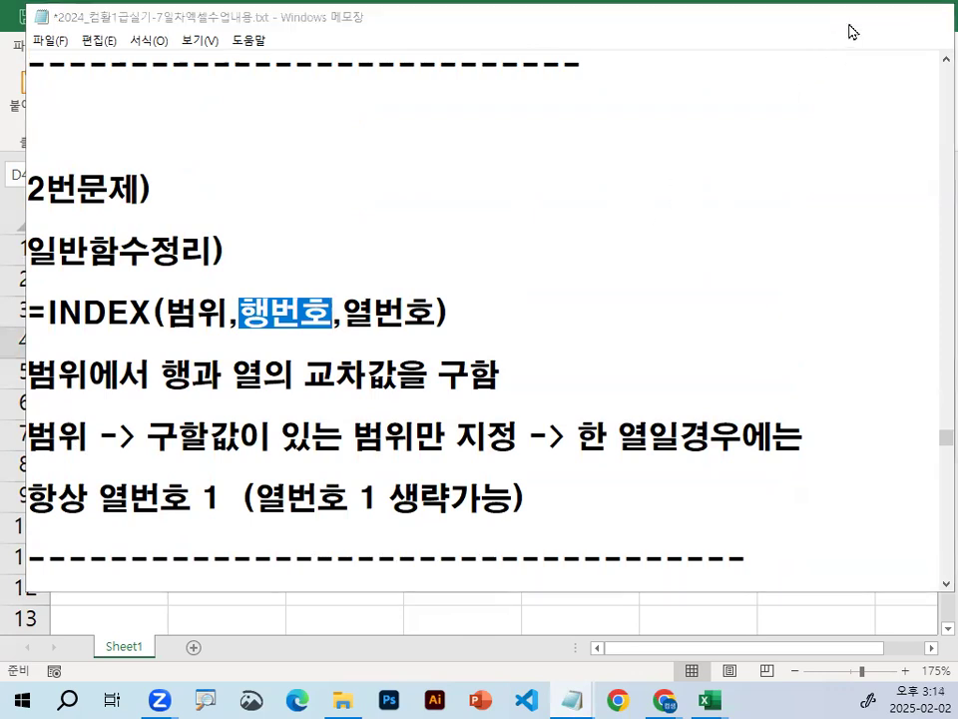
Clear the second MATCH example from C8:F11.
left_click_drag(334, 281, 772, 549)
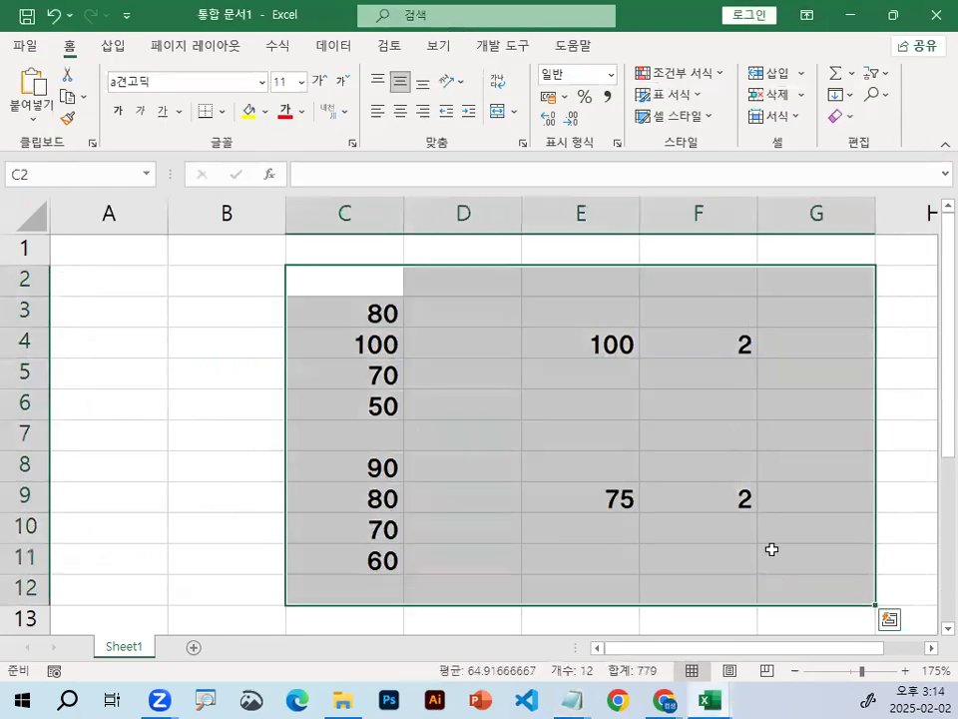
key("Down")
key("Down")
key("Down")
key("Down")
key("Down")
key("Down")
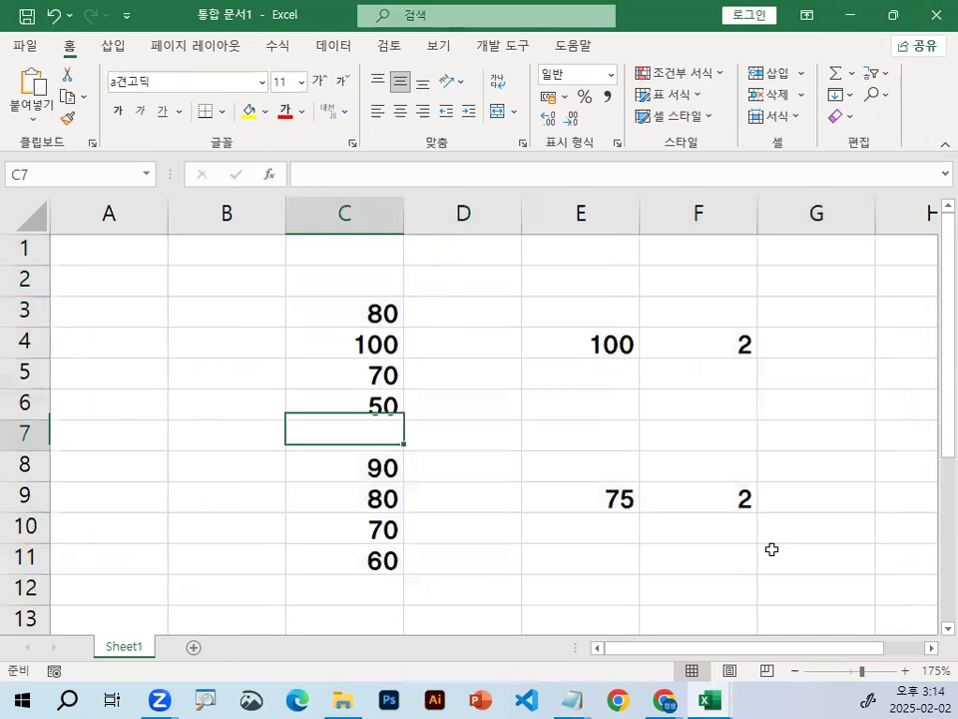
key("shift+Down")
key("shift+Down")
key("shift+Down")
key("shift+Right")
key("shift+Right")
key("shift+Right")
key("Delete")
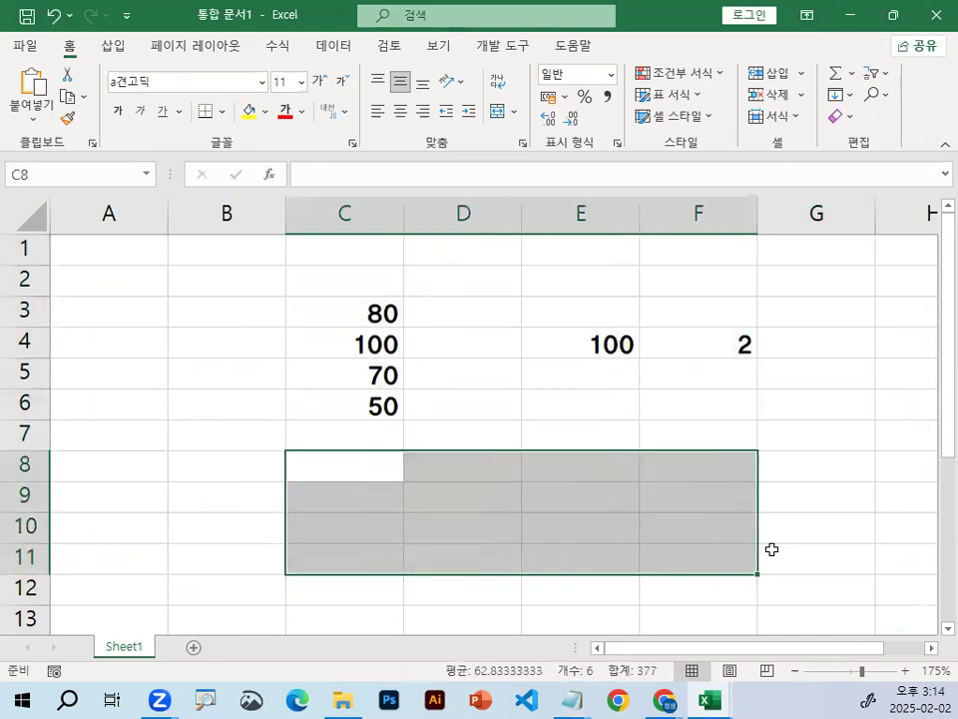
Clear the lookup value and MATCH formula from E4:F4.
key("Up")
key("Up")
key("Up")
key("Up")
key("Right")
key("Right")
key("shift+Right")
key("Delete")
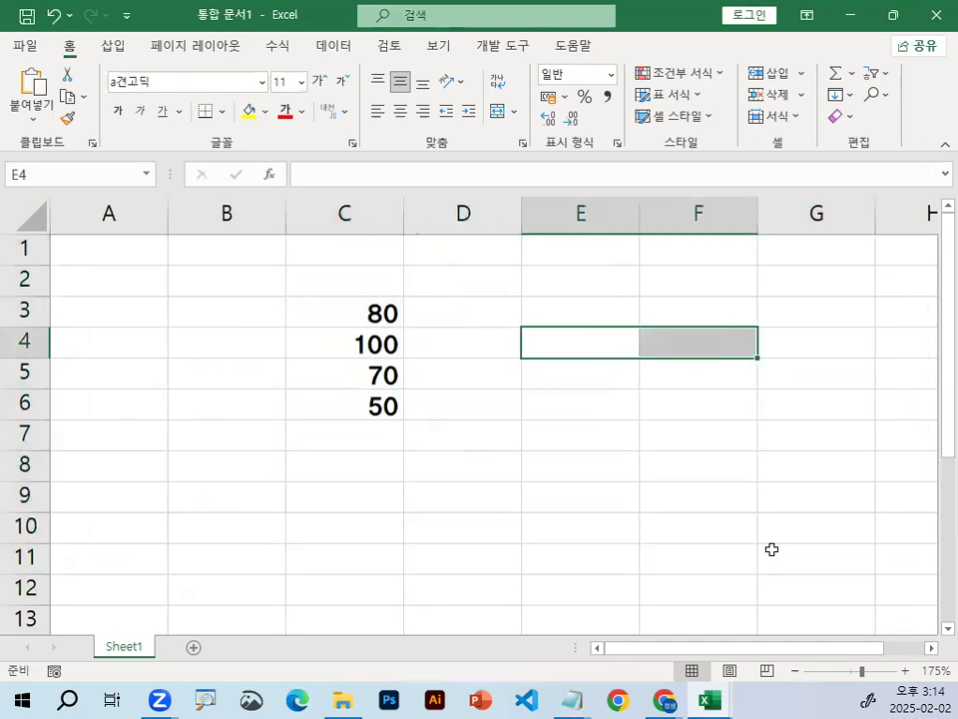
Enter the heading 수량 in C2 above the list of numbers.
key("Up")
key("Up")
key("Left")
key("Left")
type("TNF")
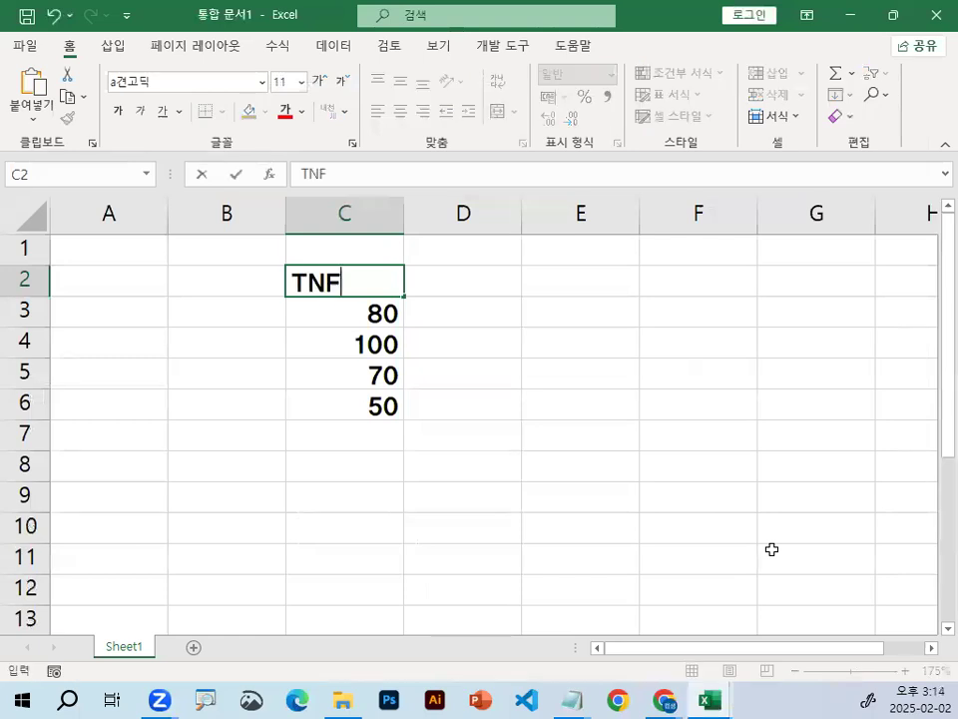
key("BackSpace")
key("BackSpace")
type("수량")
key("Return")
Apply all borders (모든 테두리) to the 수량 column in C2:C6.
key("Up")
key("shift+Down")
key("shift+Down")
key("shift+Down")
key("shift+Down")
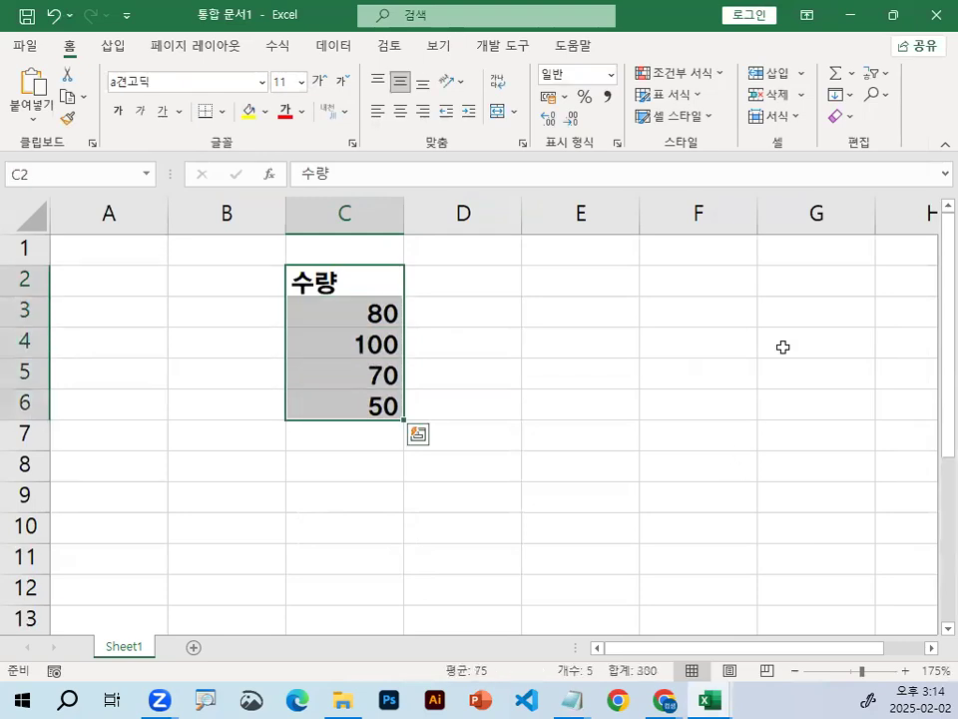
left_click(230, 110)
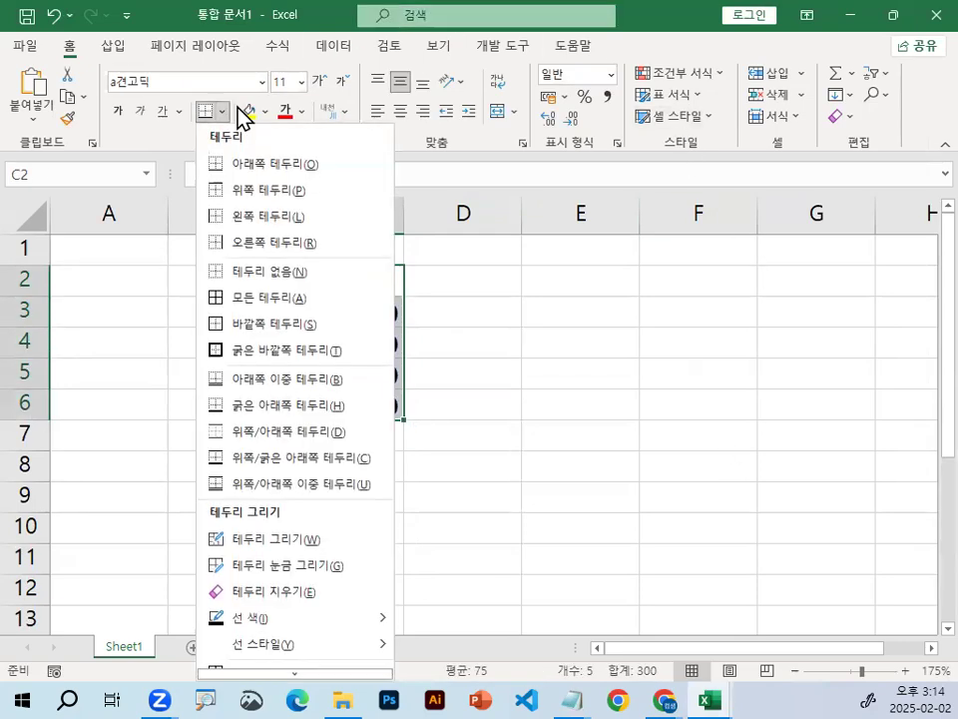
left_click(294, 299)
Select the 수량 values in C3:C6 and annotate them in red, including a mark around the 80.
left_click_drag(249, 287, 233, 401)
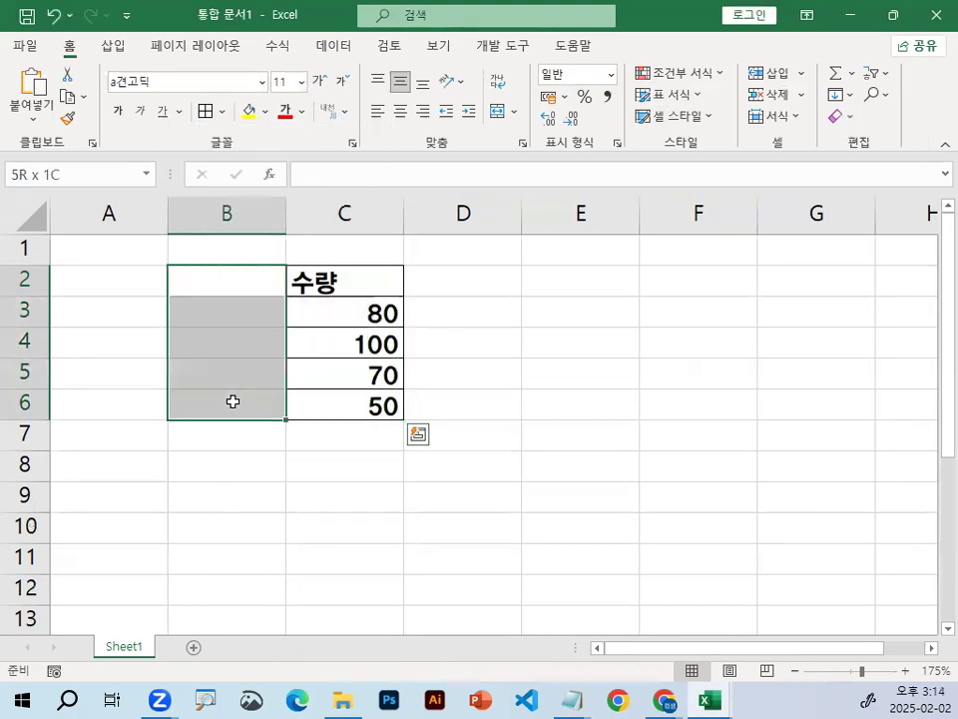
left_click_drag(240, 279, 241, 391)
mouse_move(387, 317)
left_mouse_down()
mouse_move(373, 402)
mouse_move(360, 309)
mouse_move(347, 405)
left_mouse_up()
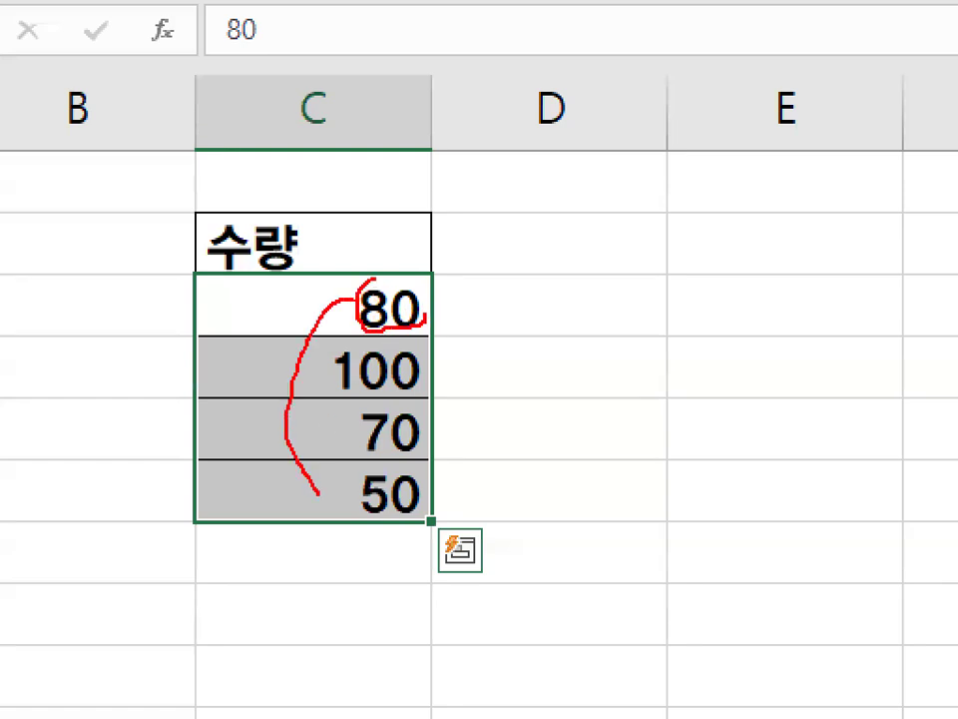
mouse_move(307, 282)
left_mouse_down()
mouse_move(325, 311)
mouse_move(251, 377)
left_mouse_up()
left_click_drag(344, 399, 275, 497)
key("Escape")
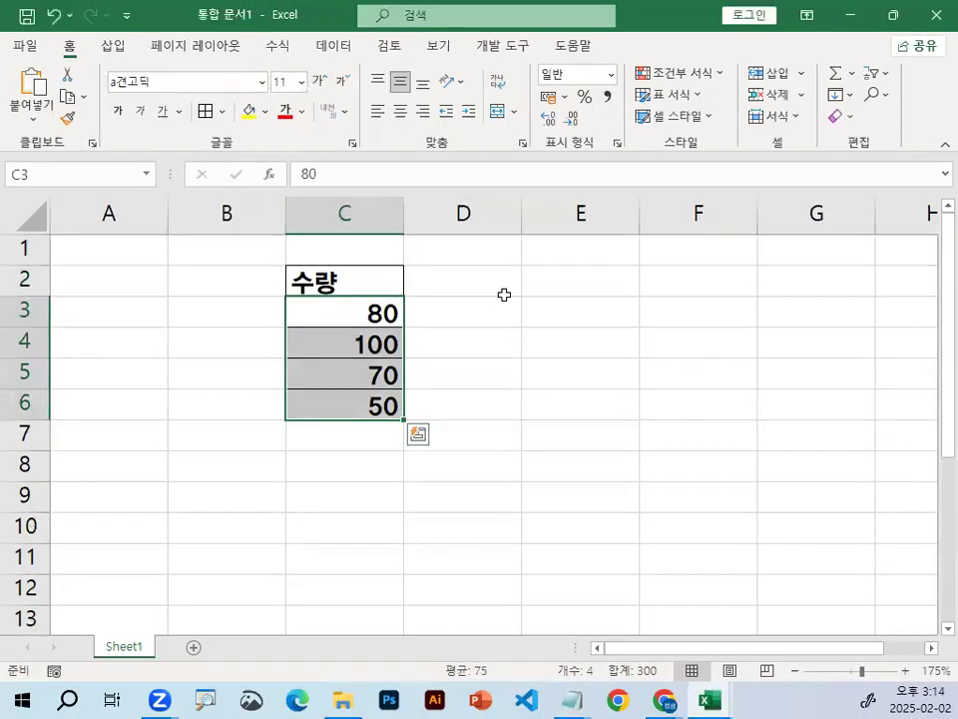
Enter the label 최대수량에 대한 위치값 in E2.
left_click(549, 272)
type("최다수")
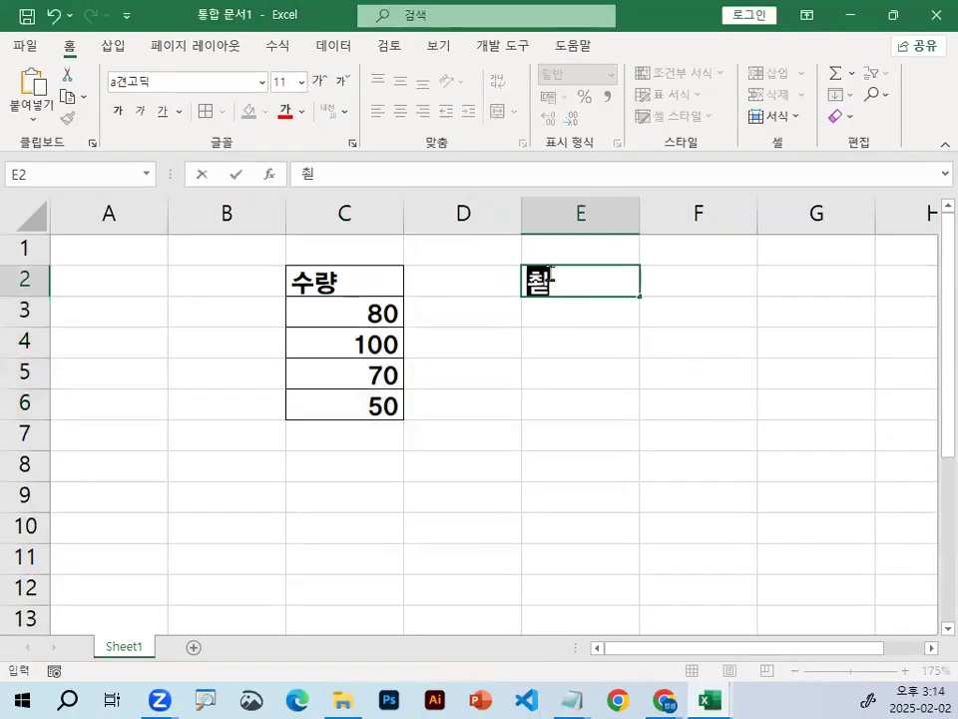
key("BackSpace")
key("BackSpace")
type("대")
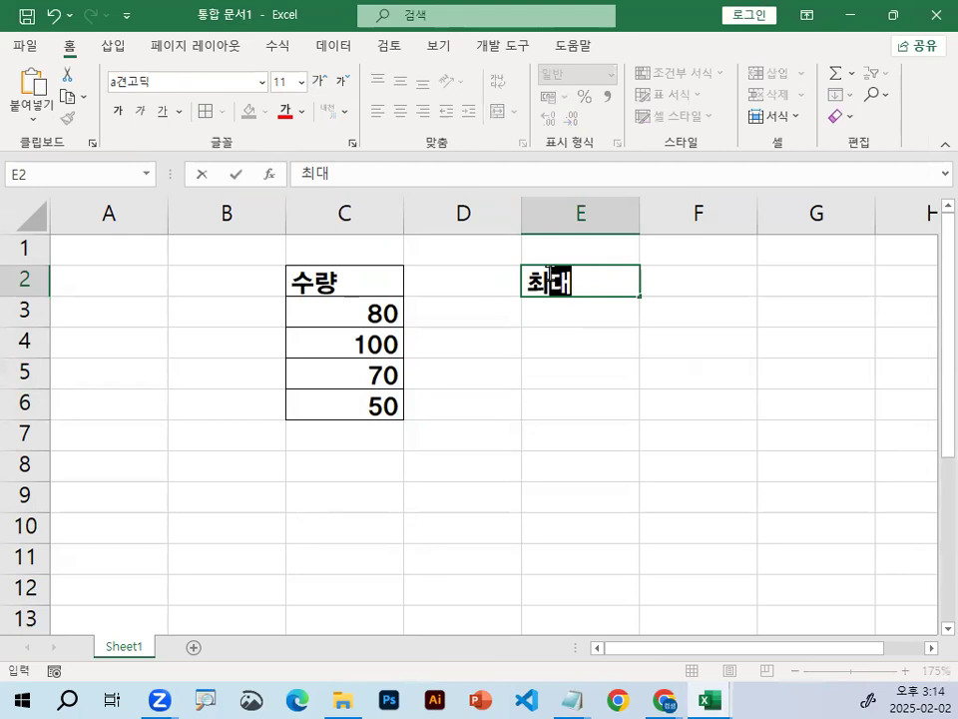
type("수하")
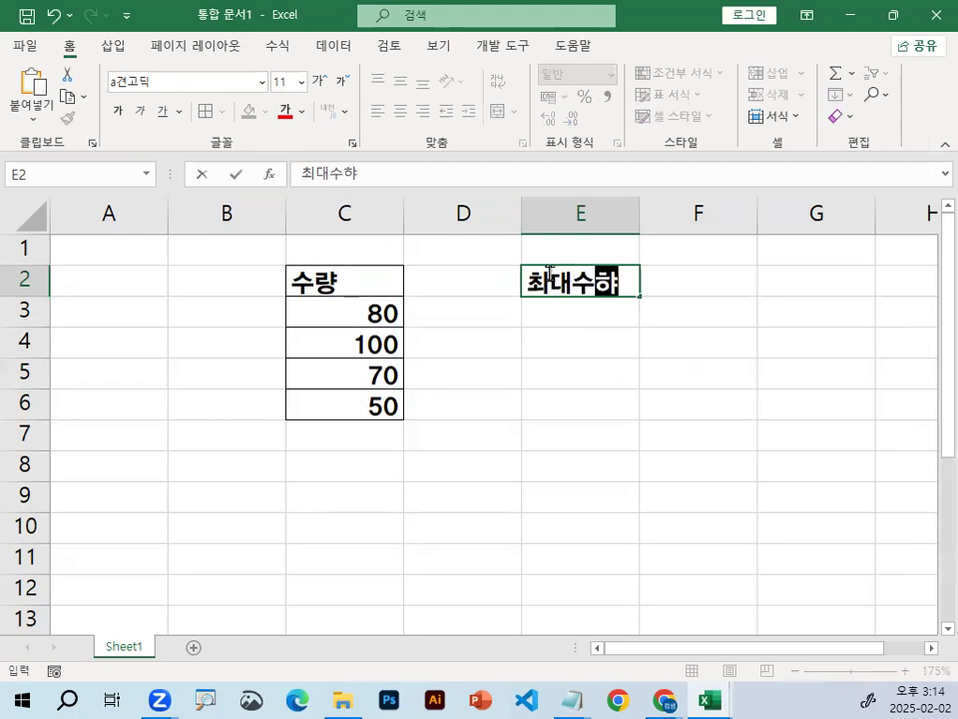
key("BackSpace")
type("ㄹㅇ")
key("BackSpace")
key("BackSpace")
type("ㄹㅐ")
key("BackSpace")
type("ㅐ")
key("BackSpace")
type("량에 대한 위칙")
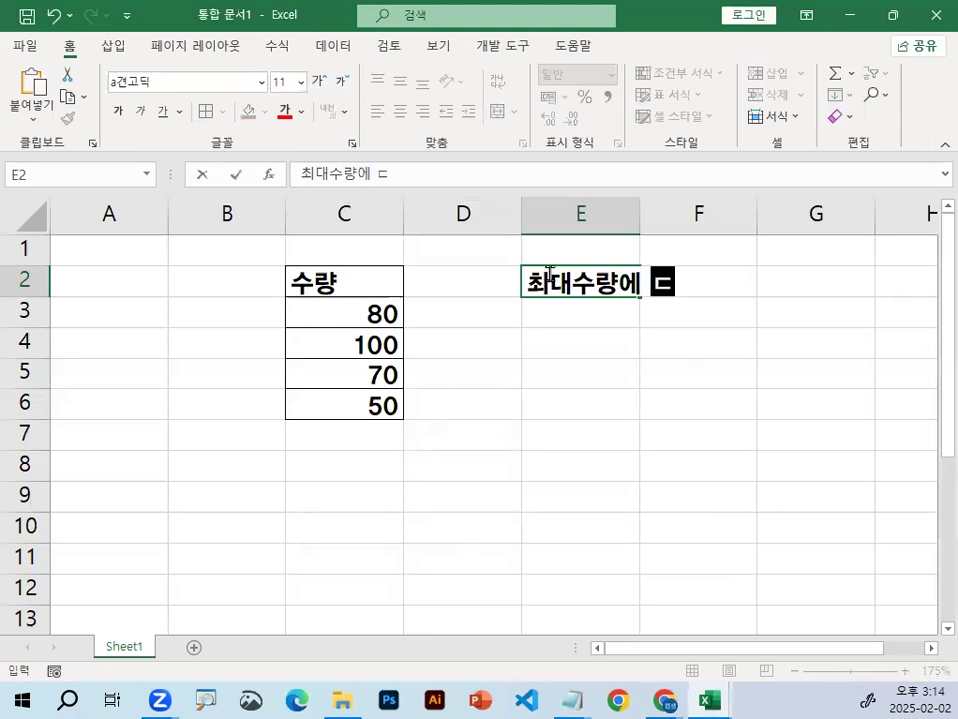
type("값")
key("Return")
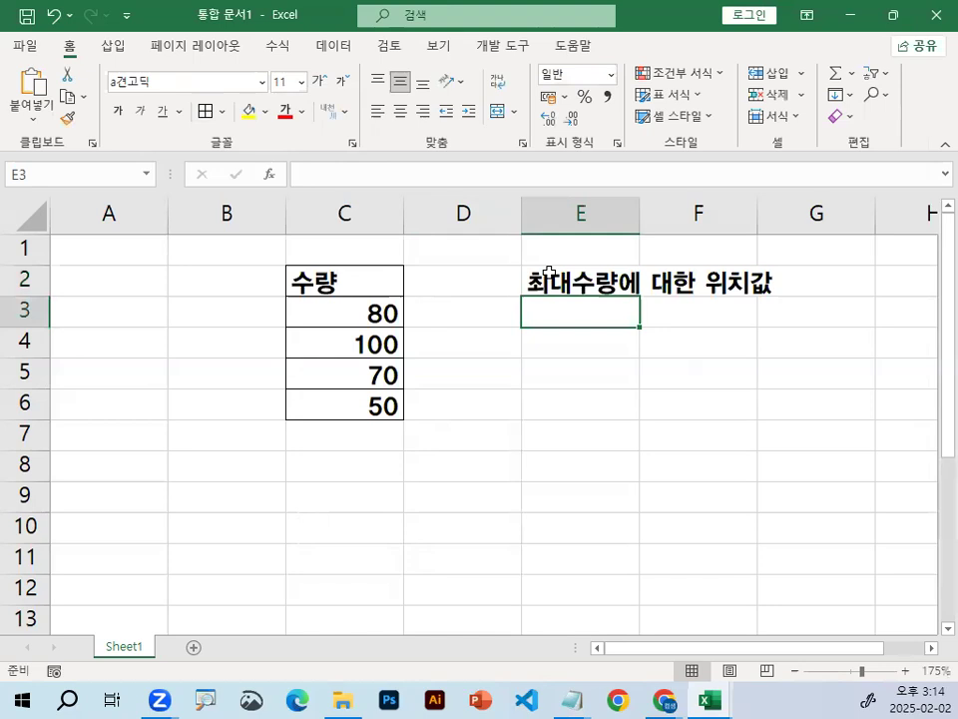
Begin a MATCH formula in E4 with C4 as the lookup value.
key("Return")
type("=")
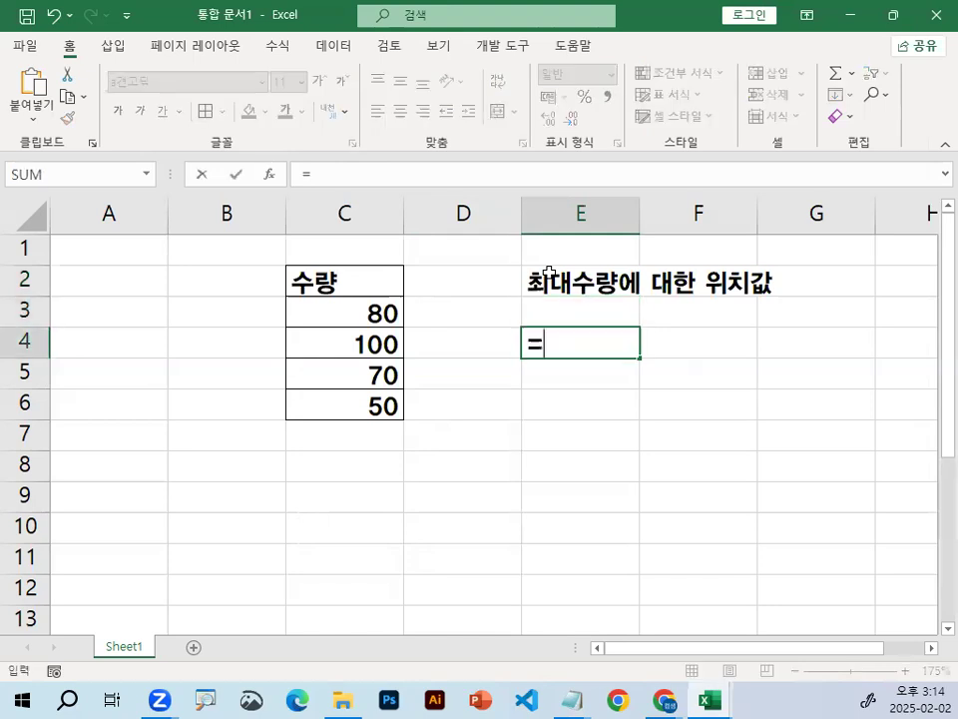
type("ㅡㅁNA")
key("BackSpace")
key("BackSpace")
type("MA")
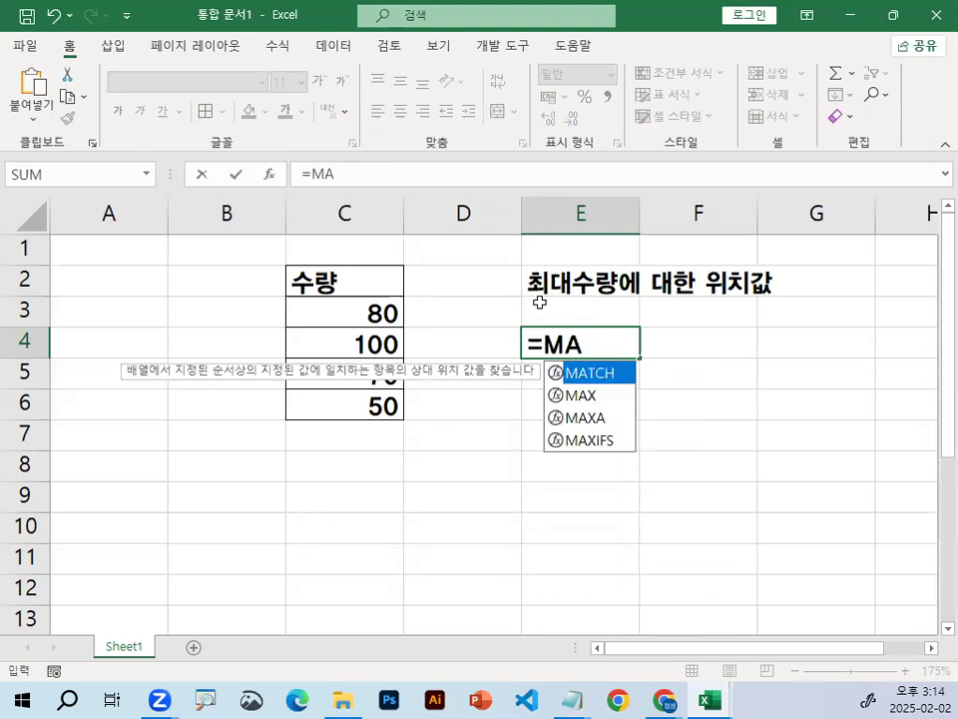
double_click(578, 372)
left_click(372, 349)
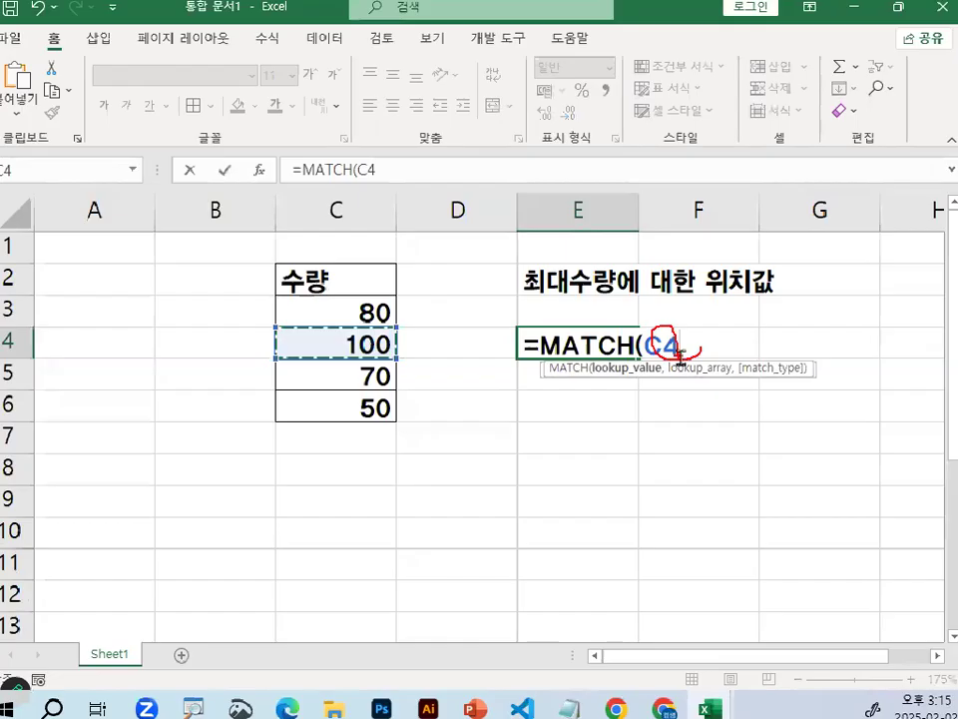
Replace the lookup value C4 in the E4 formula with MAX(C3:C6), underlining the MAX expression in red.
double_click(699, 335)
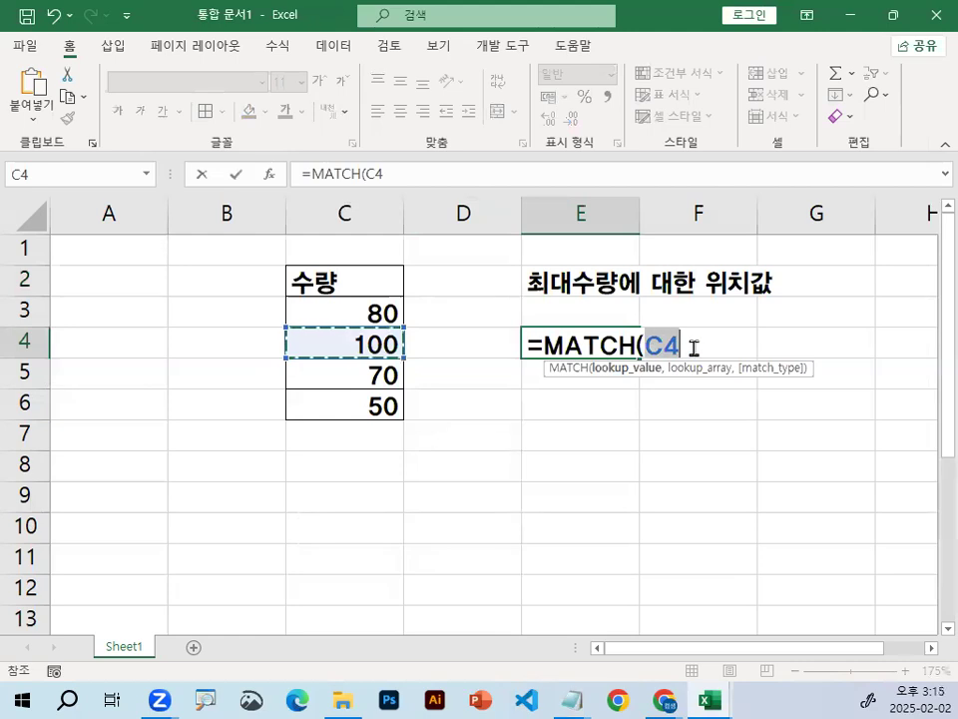
type("MAX")
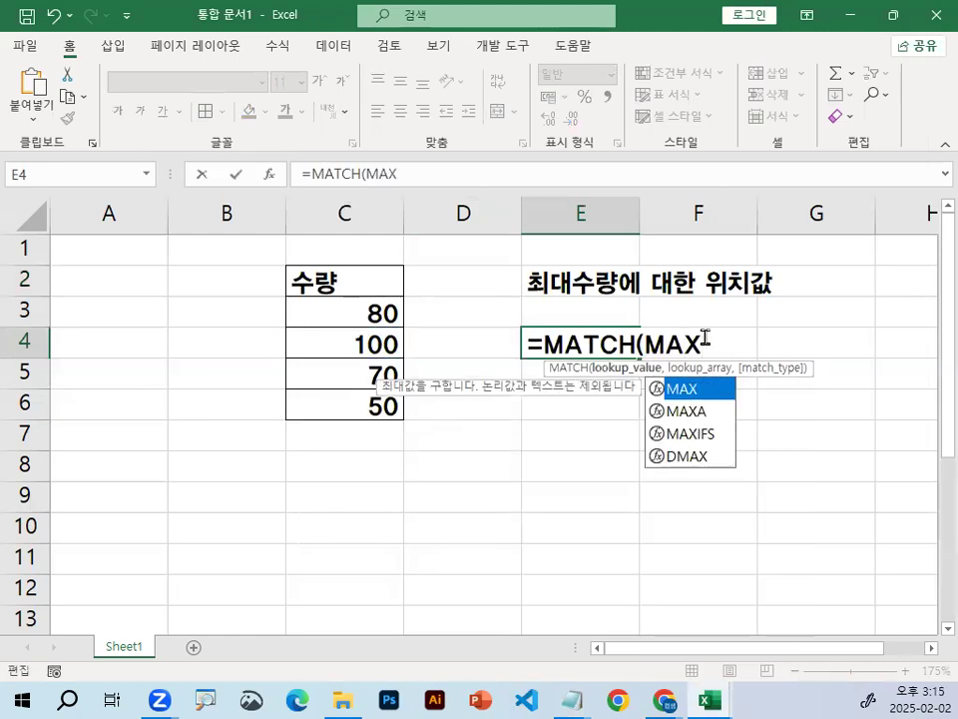
type("(")
left_click_drag(388, 316, 387, 402)
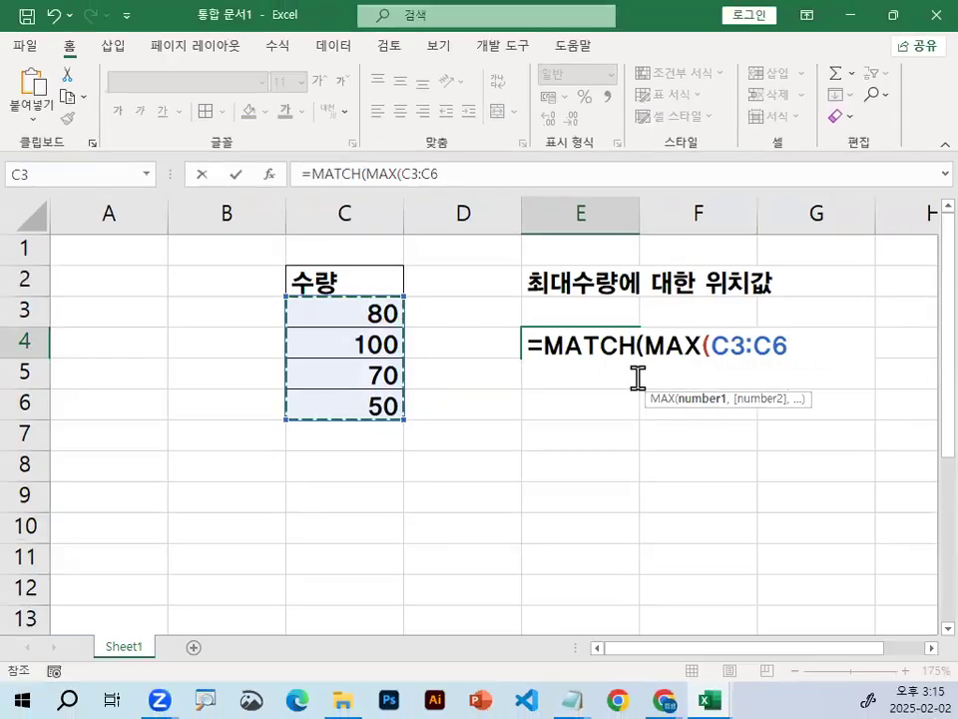
type(")")
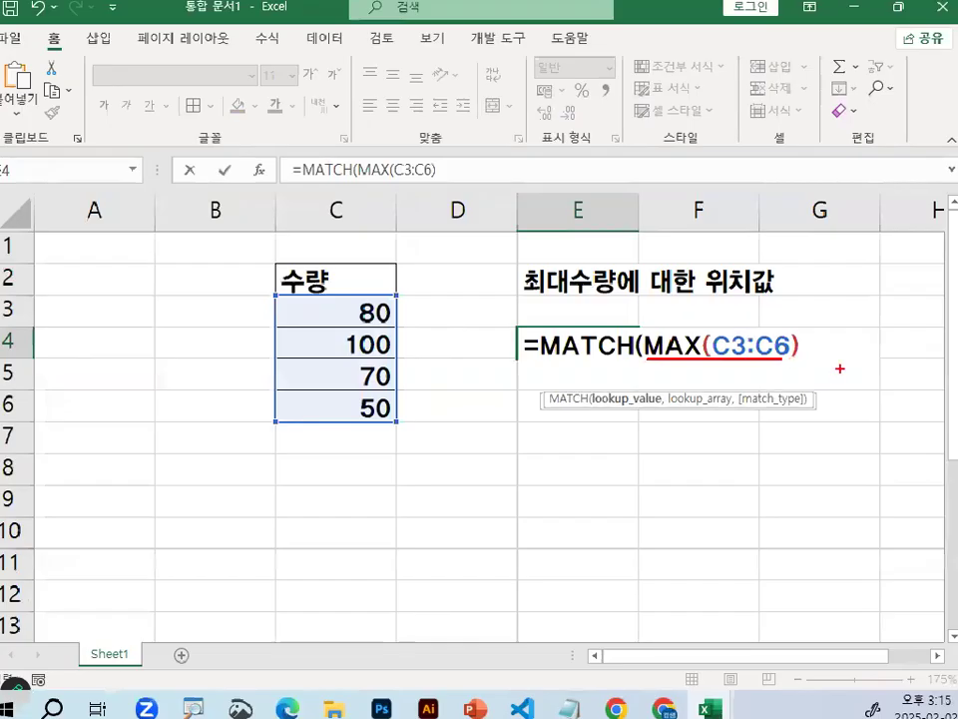
Complete the E4 MATCH formula with lookup array C3:C6 and exact-match option 0.
type(",")
left_click_drag(315, 311, 333, 398)
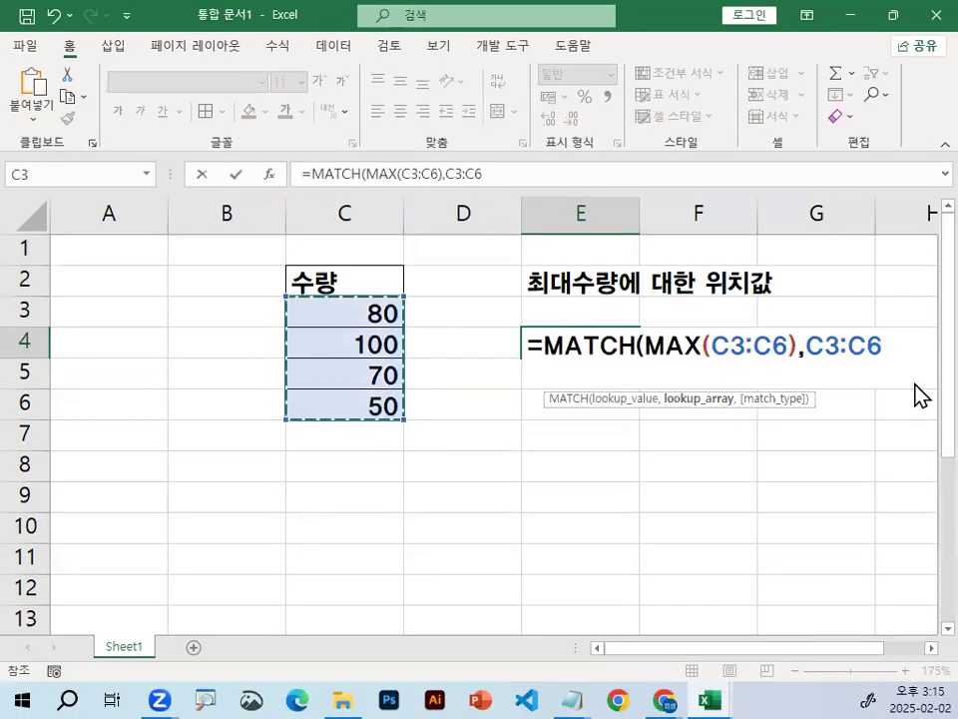
type(",0")
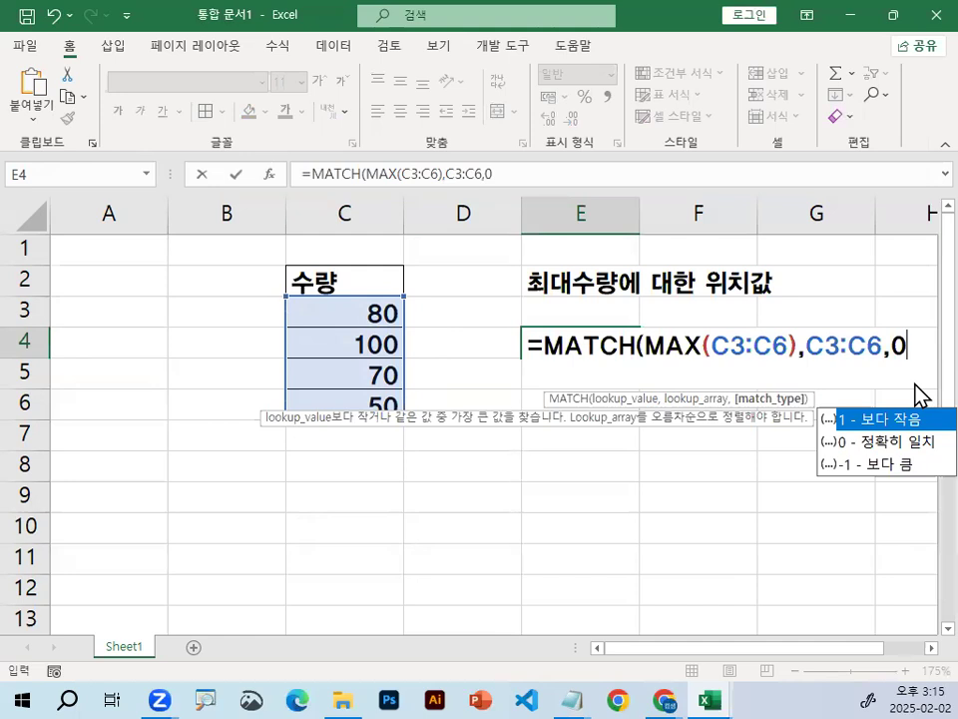
type(")")
key("Return")
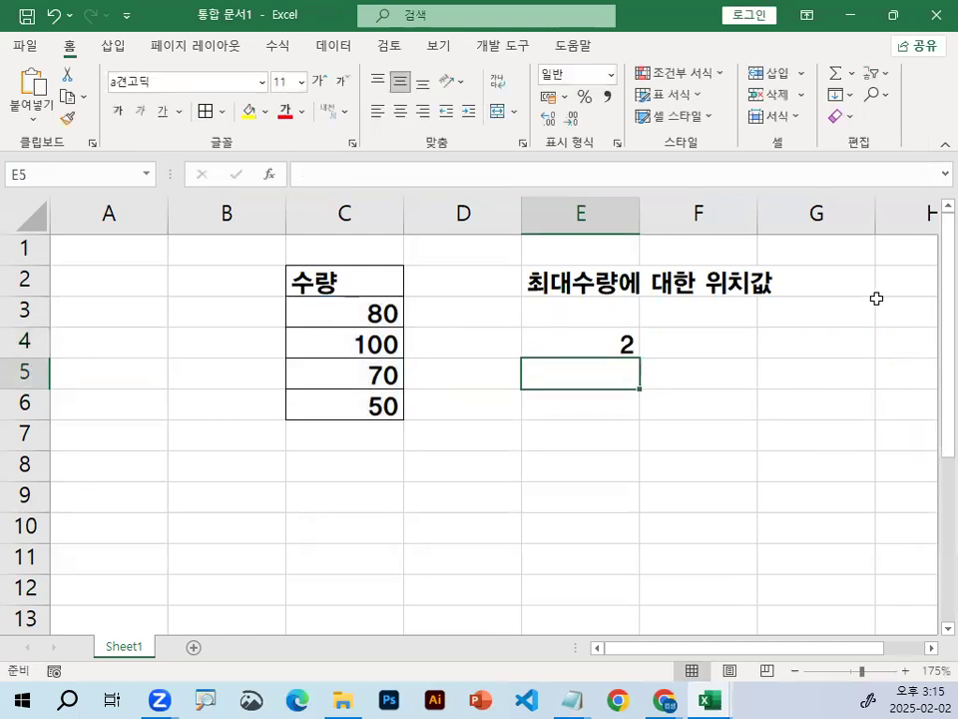
Change the first 수량 value in C3 to 150.
scroll(592, 371, "up", 2)
left_click(460, 336)
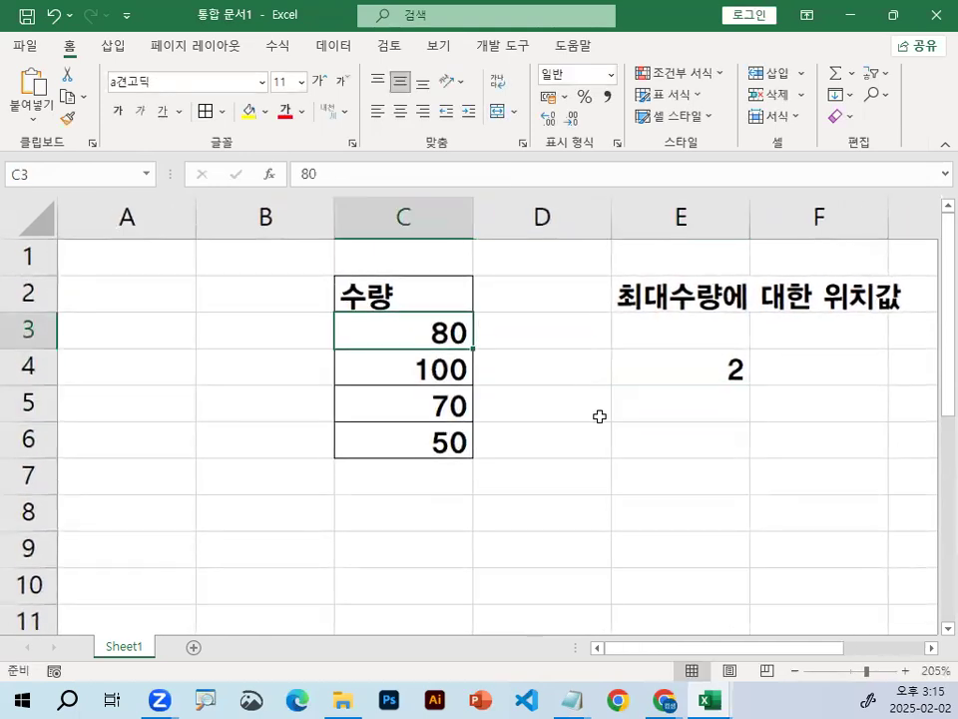
type("150")
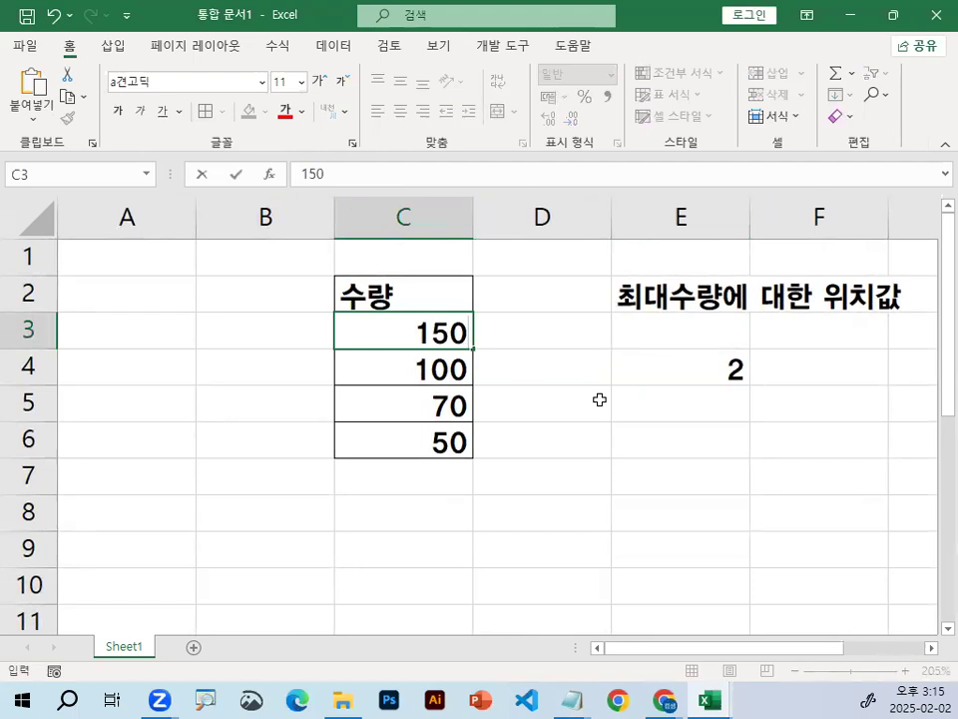
key("Return")
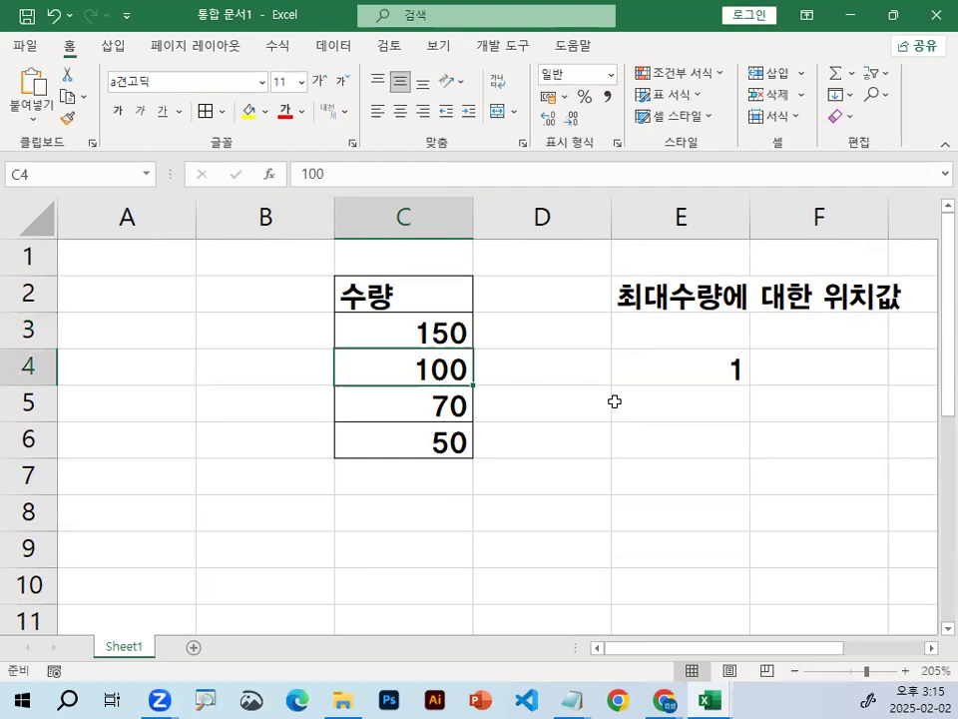
Open the MATCH formula in E4 to review its MAX lookup value and C3:C6 range, leaving it unedited.
left_click(702, 366)
double_click(715, 376)
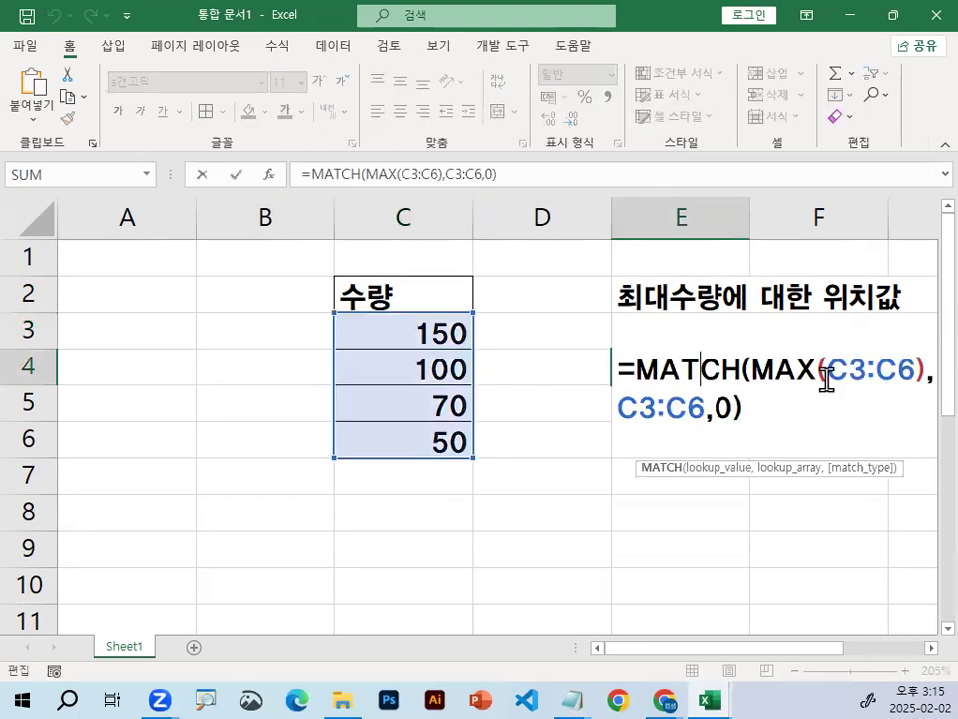
left_click_drag(891, 394, 926, 393)
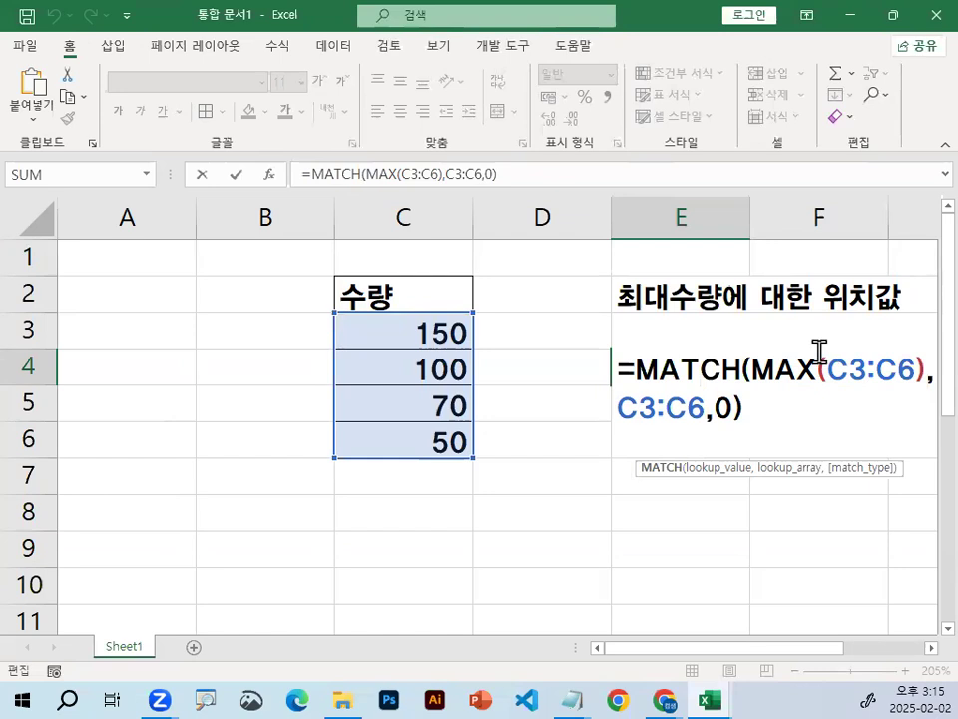
key("Escape")
Delete columns A through F to clear the 수량 example from the sheet.
left_click_drag(132, 219, 837, 227)
right_click(819, 212)
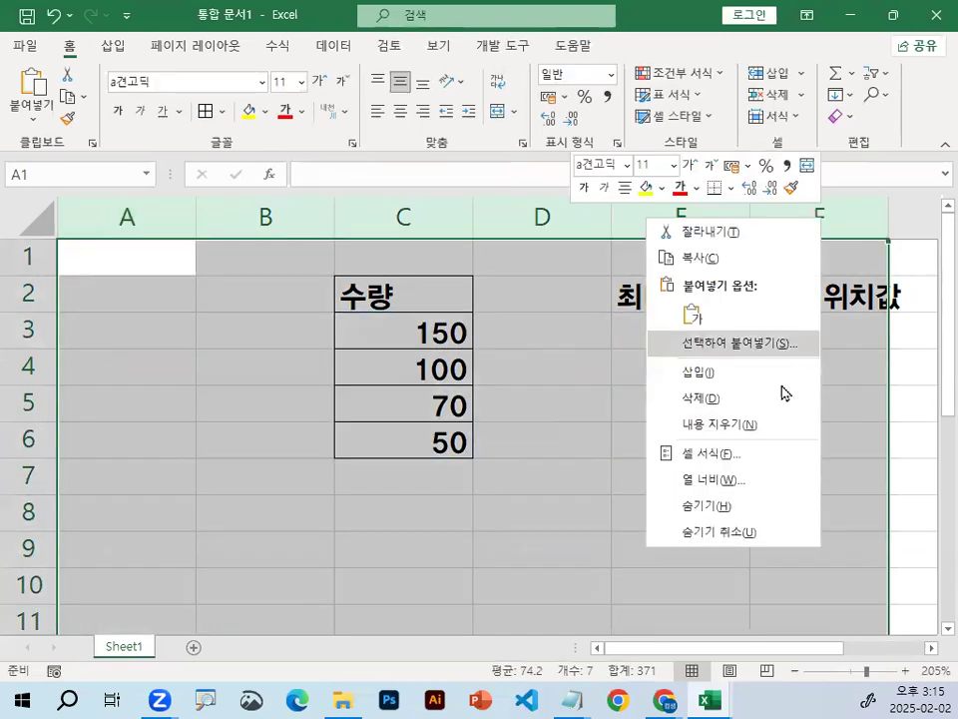
left_click(784, 393)
Enter the heading 대리점 in A1.
left_click(147, 255)
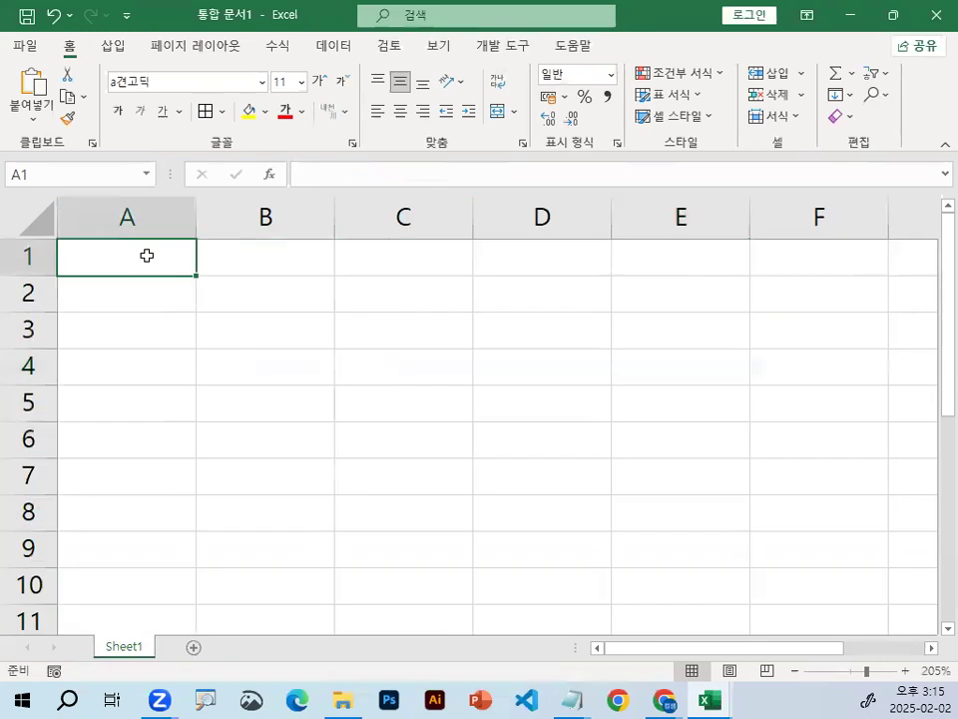
type("EOFGL")
key("BackSpace")
key("BackSpace")
key("BackSpace")
key("BackSpace")
key("BackSpace")
type("대리점")
key("Return")
Enter the 대리점 values A, B, C, D and A in A2:A6.
type("A")
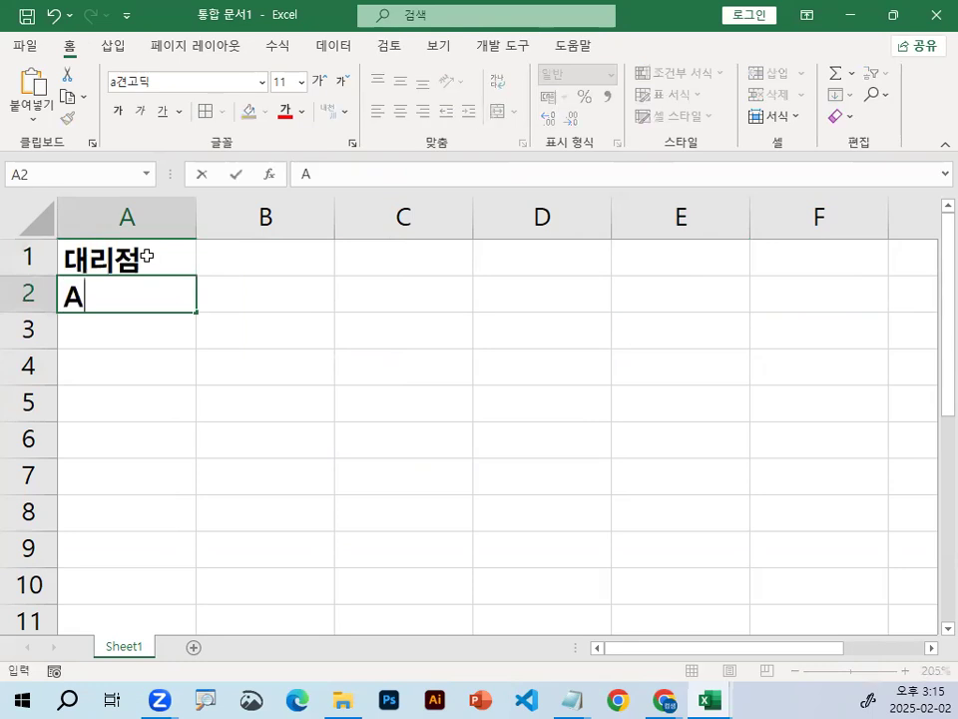
key("Return")
type("B")
key("Return")
type("C")
key("Return")
type("D")
key("Return")
type("A")
key("Up")
key("Up")
key("Up")
key("Up")
key("shift+Down")
key("shift+Down")
key("shift+Down")
key("shift+Down")
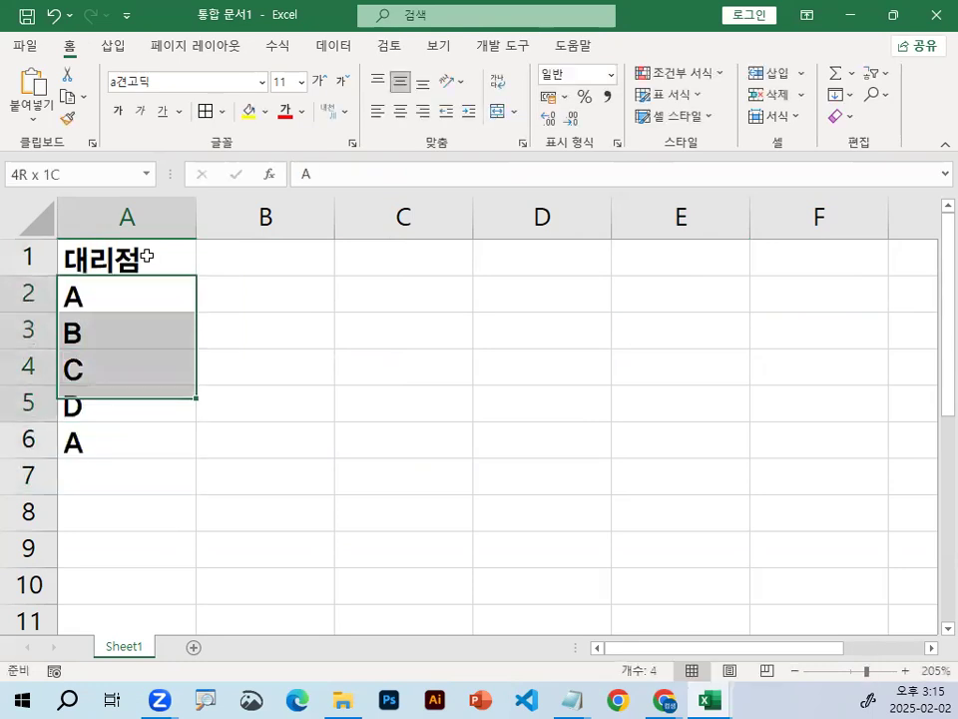
left_click(147, 256)
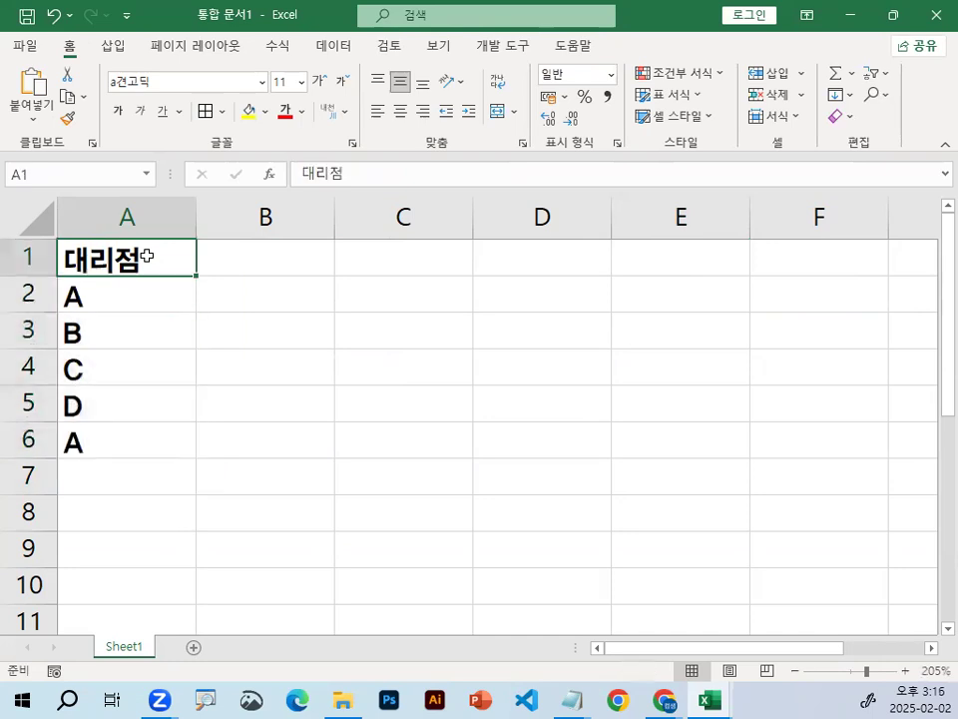
Enter the heading 제품명 in B1.
key("Right")
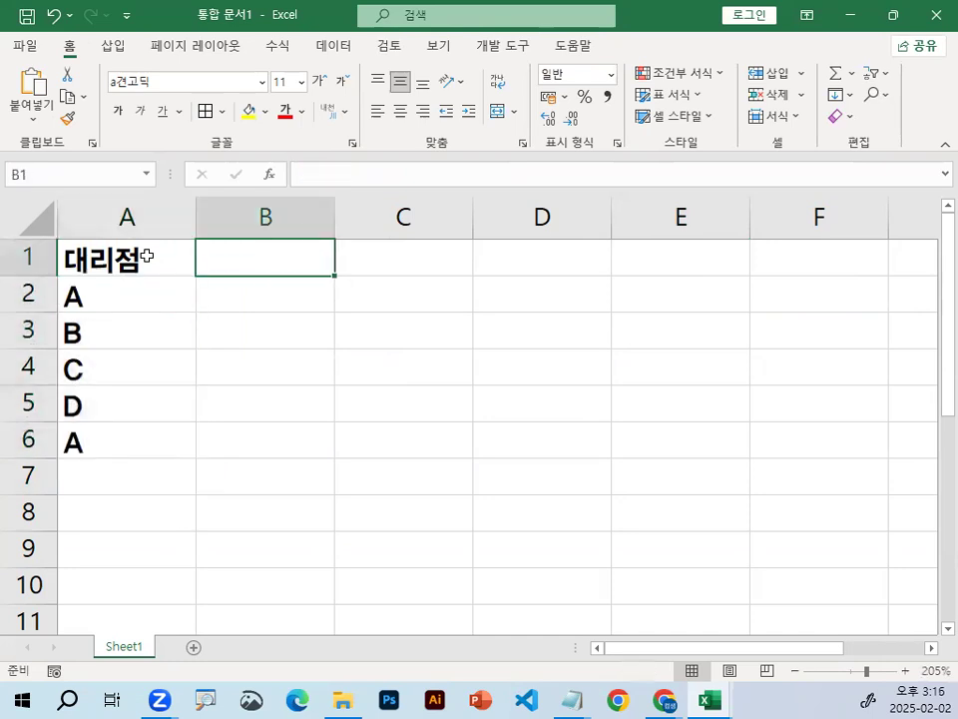
type("WPVN")
key("BackSpace")
key("BackSpace")
key("BackSpace")
key("BackSpace")
type("제품며")
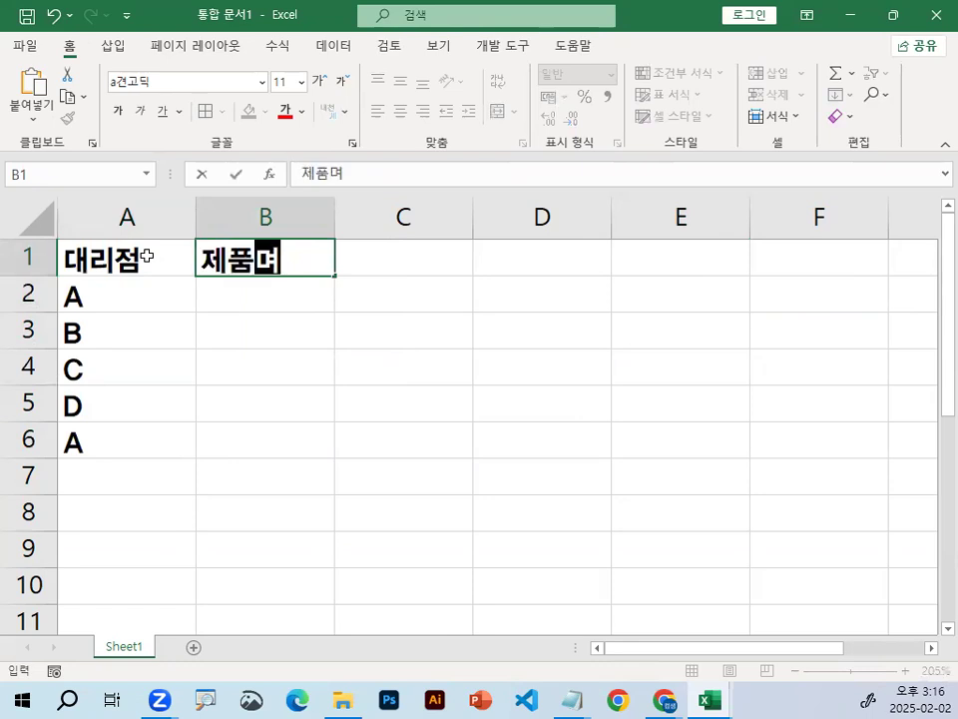
type("ㅇ")
key("Return")
Enter the product names 건조기 and 세탁기 in B2:B3.
type("스팀")
key("BackSpace")
key("BackSpace")
key("BackSpace")
key("BackSpace")
type("건족")
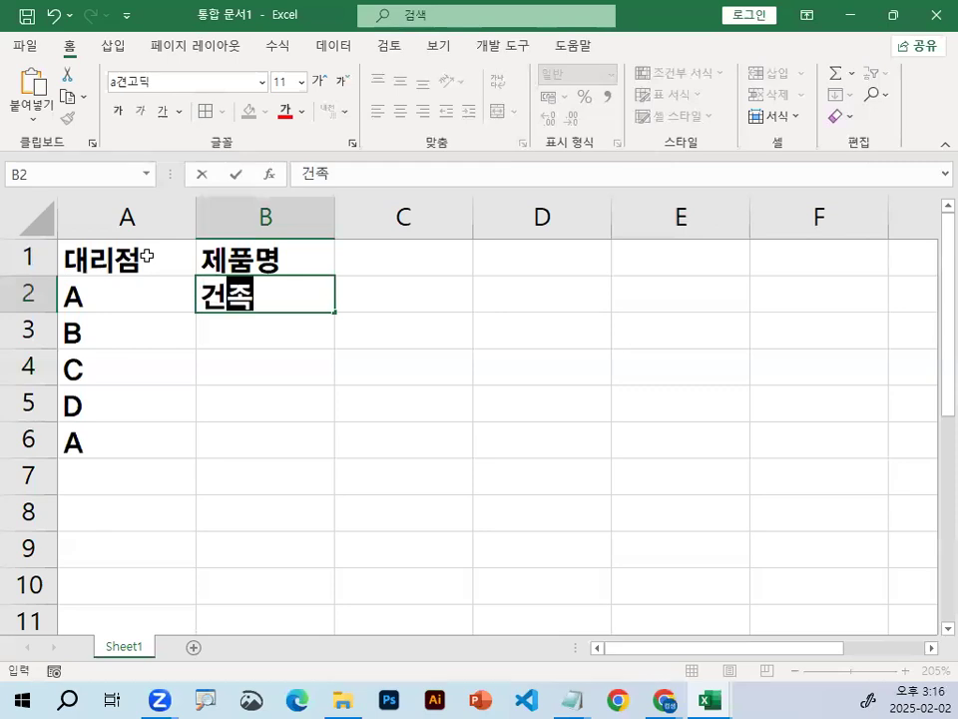
type("ㅣ")
key("Return")
type("세탁")
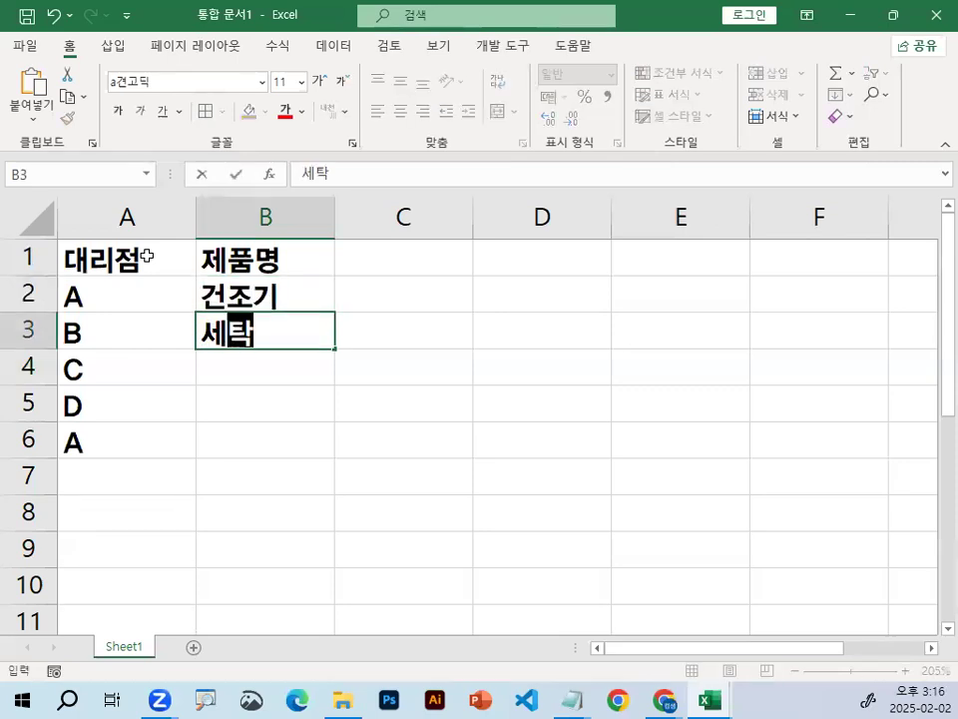
type("기")
key("Return")
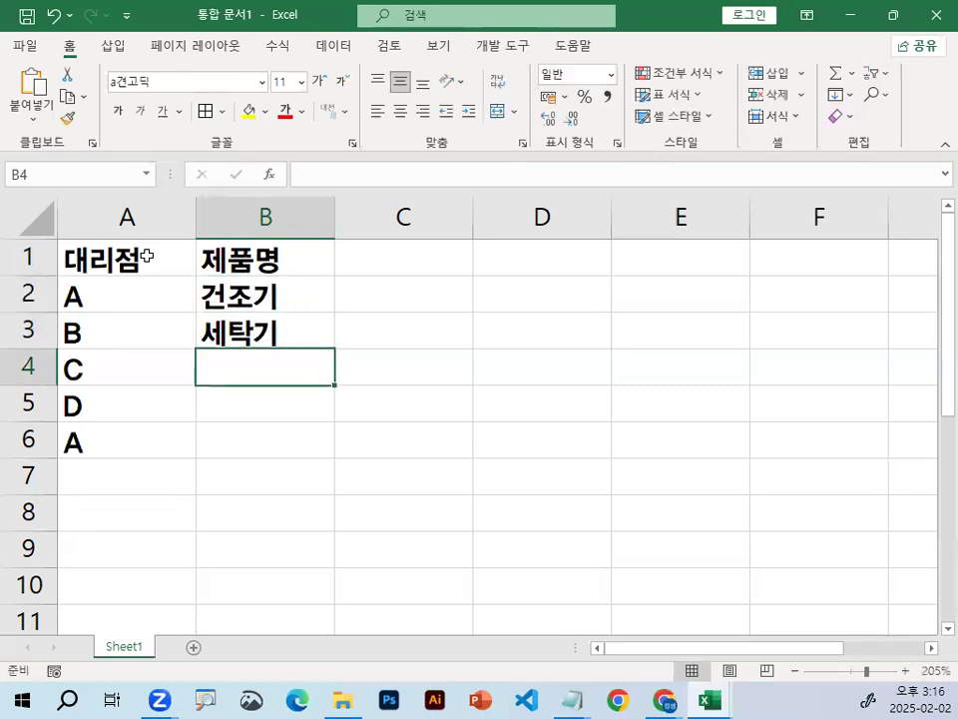
Enter the product names 냉장고, 공기청정기 and 온열기 in B4:B6.
type("냉장")
key("BackSpace")
key("BackSpace")
key("BackSpace")
key("BackSpace")
type("내ㅇ장고")
key("Return")
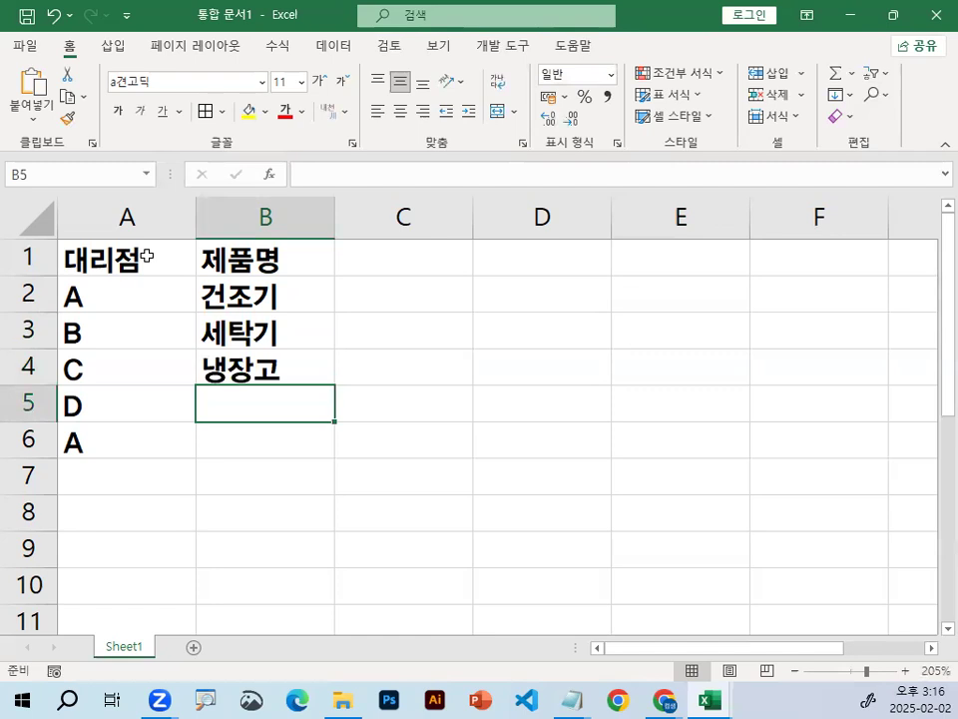
type("공치")
key("BackSpace")
key("BackSpace")
type("기청정기")
key("Return")
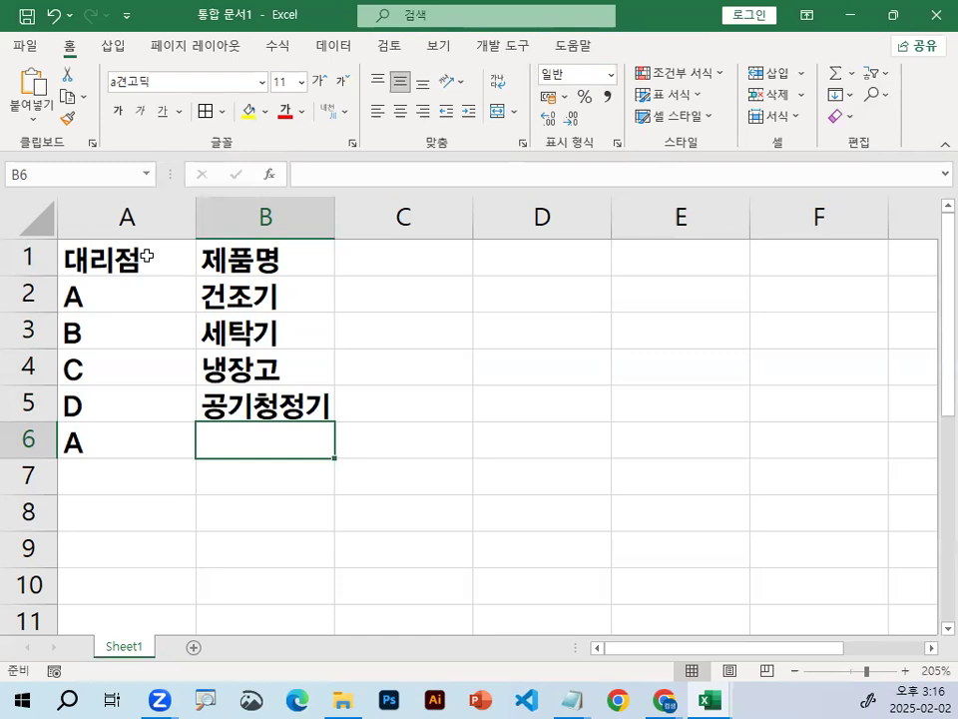
type("온열기")
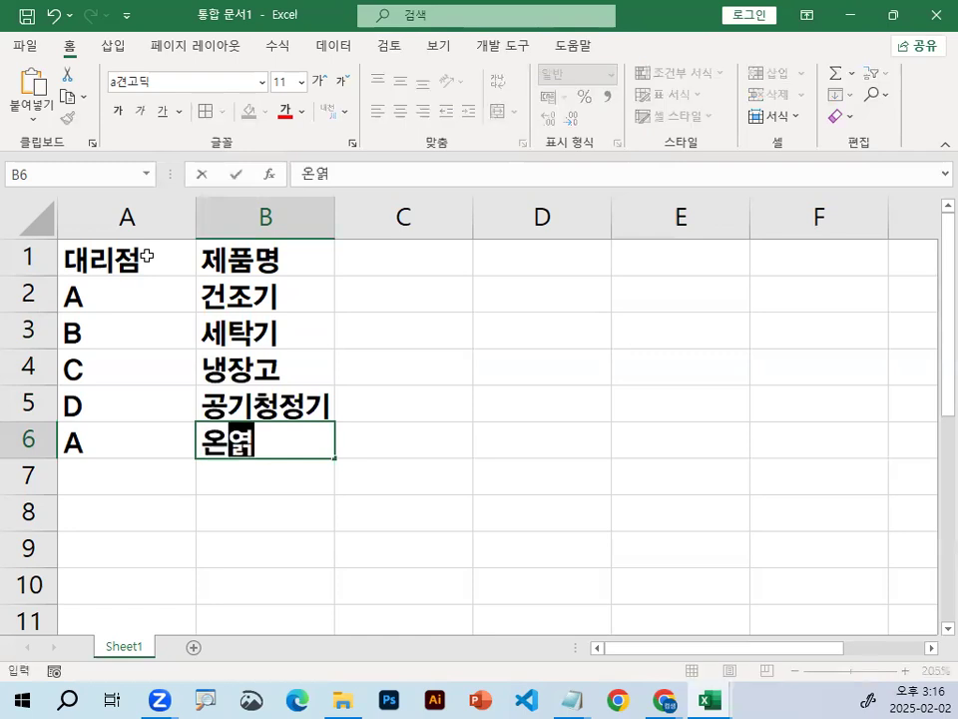
key("Return")
Enter the heading 판매수량 in C1.
left_click(393, 255)
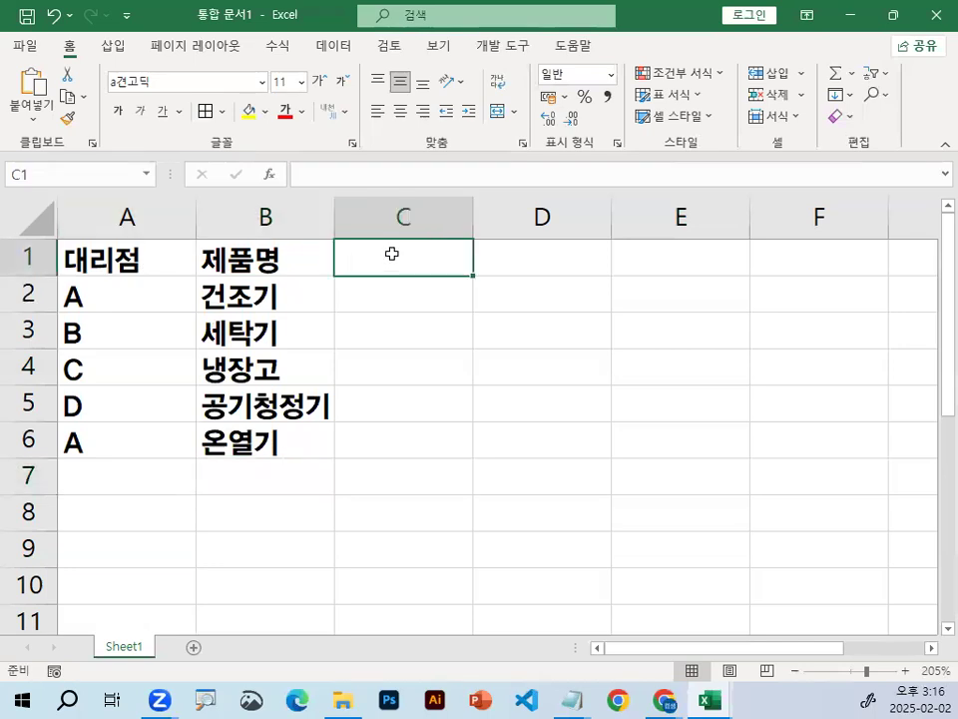
type("판매수량")
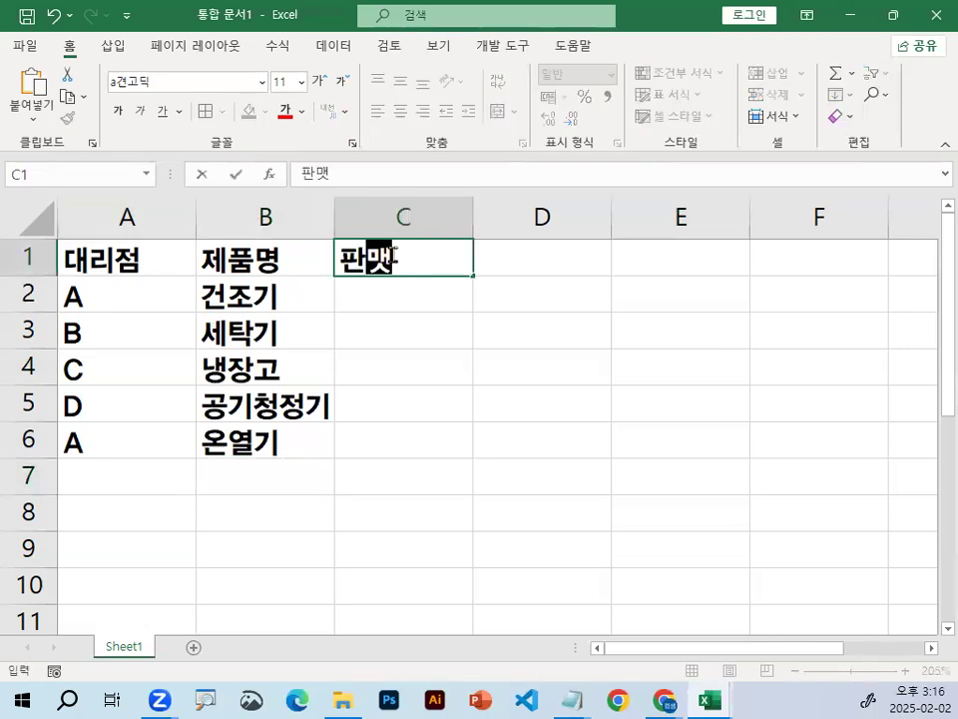
key("Return")
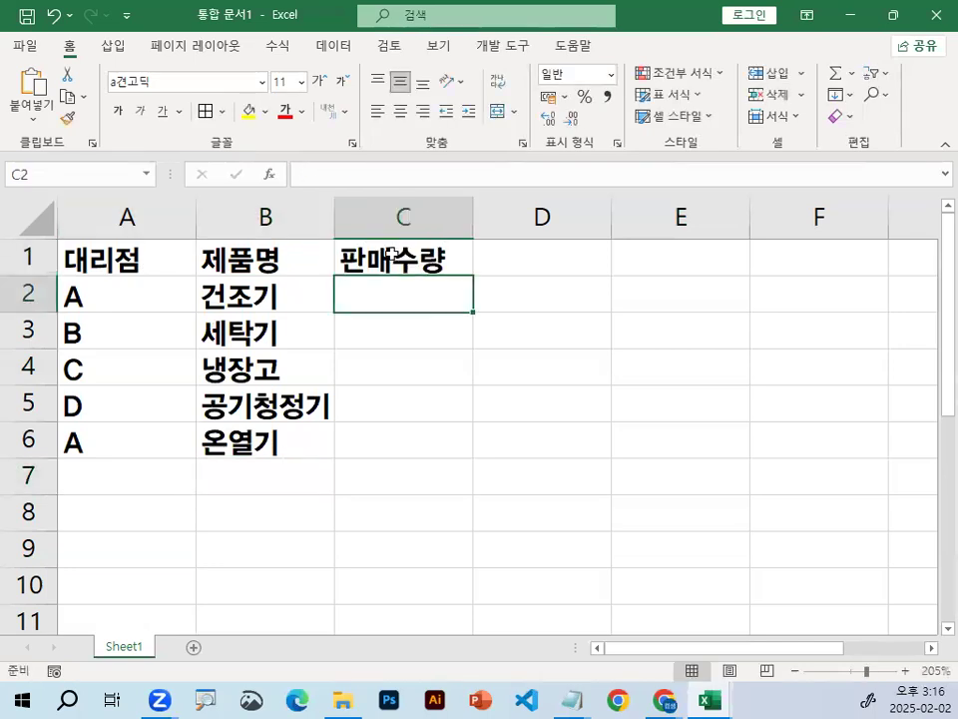
Enter the 판매수량 values 90, 150, 120, 80 and 50 in C2:C6.
type("90")
key("Return")
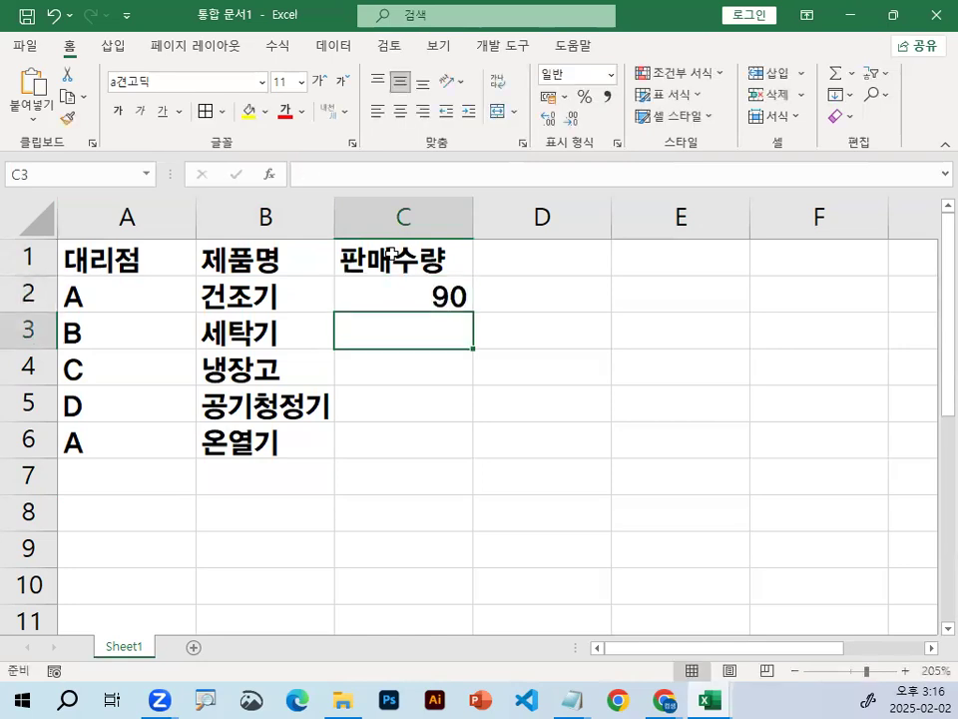
type("150")
key("Return")
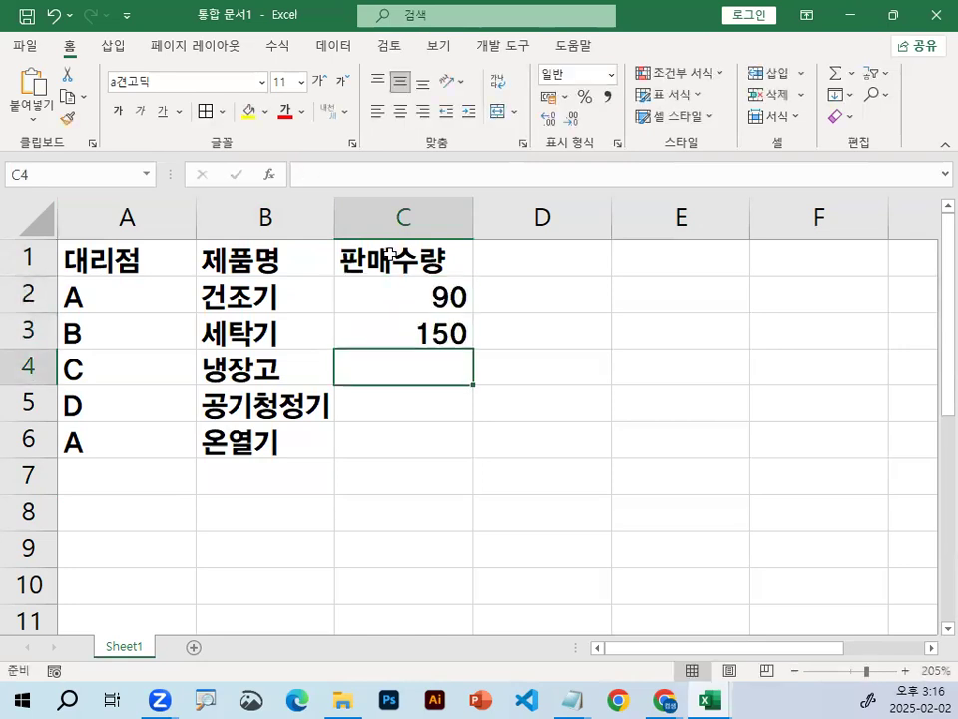
type("120")
key("Return")
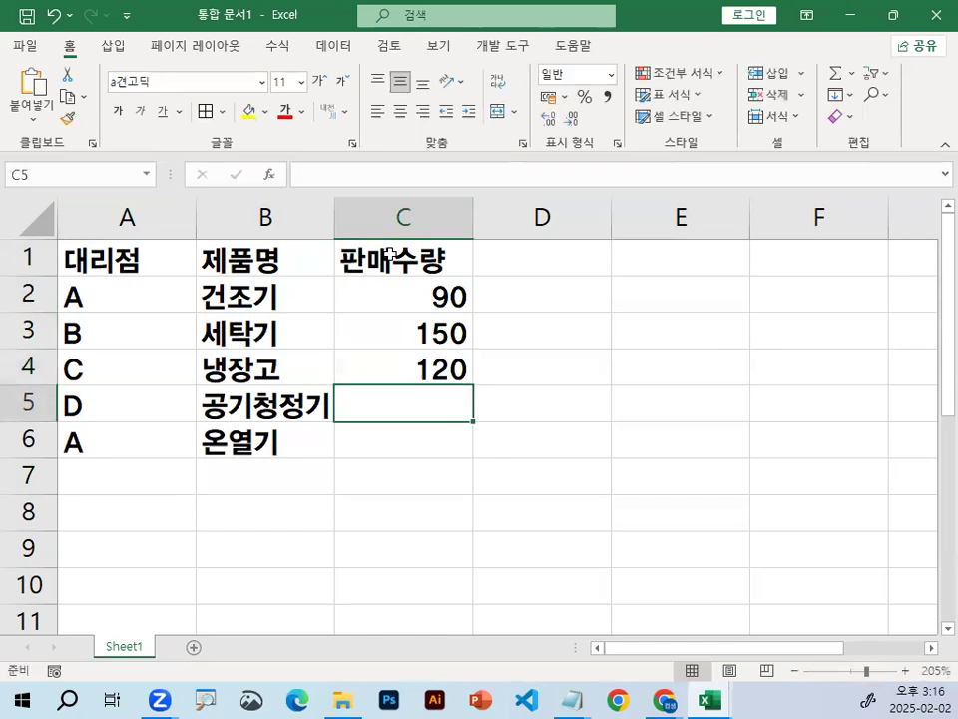
type("80")
key("Return")
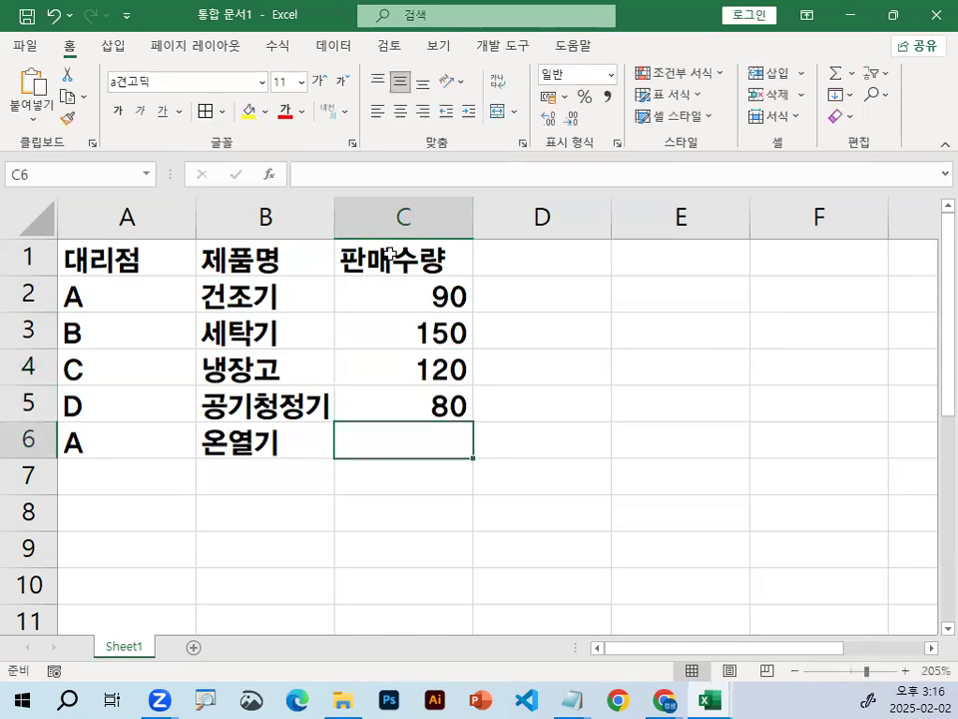
type("50")
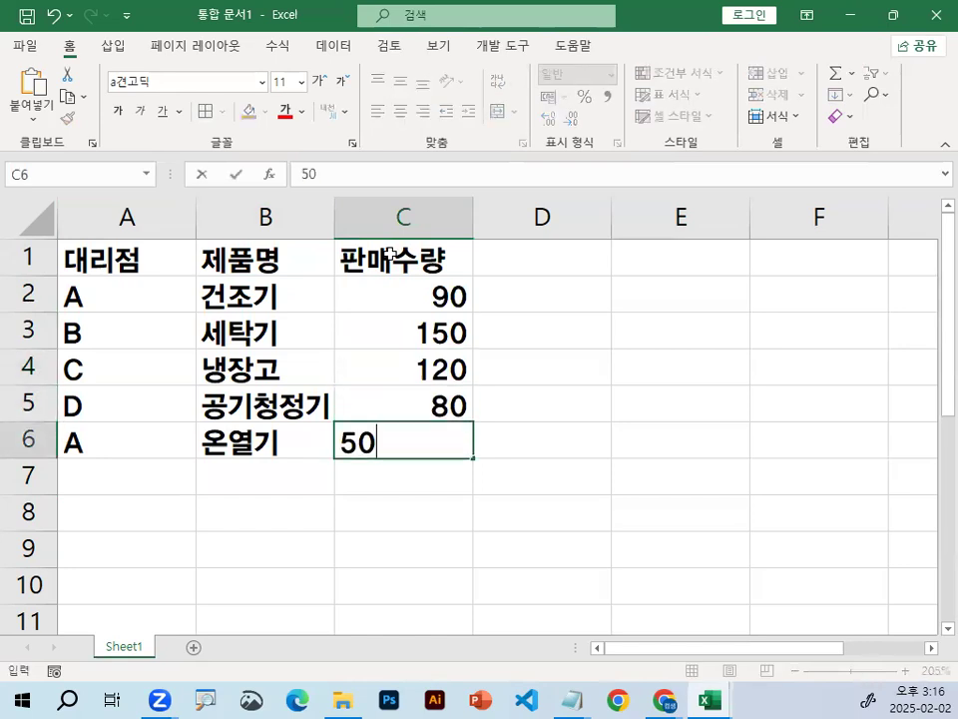
key("Return")
Apply all borders to the table in A1:C6 and collapse the ribbon.
left_click_drag(100, 263, 372, 432)
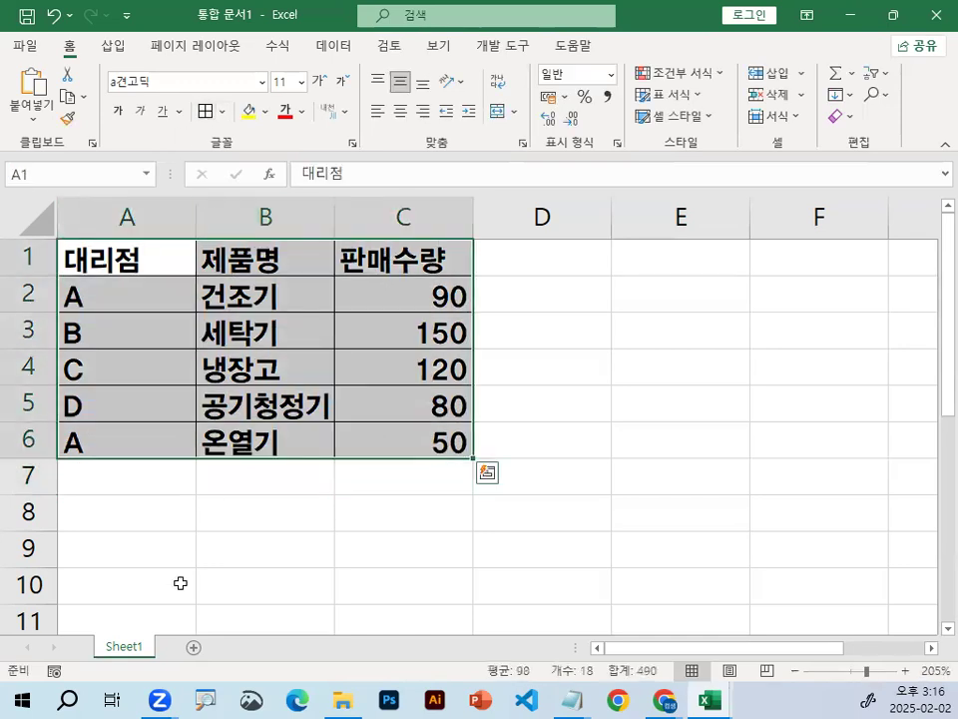
left_click(137, 499)
scroll(136, 496, "down", 1)
scroll(137, 496, "up", 1)
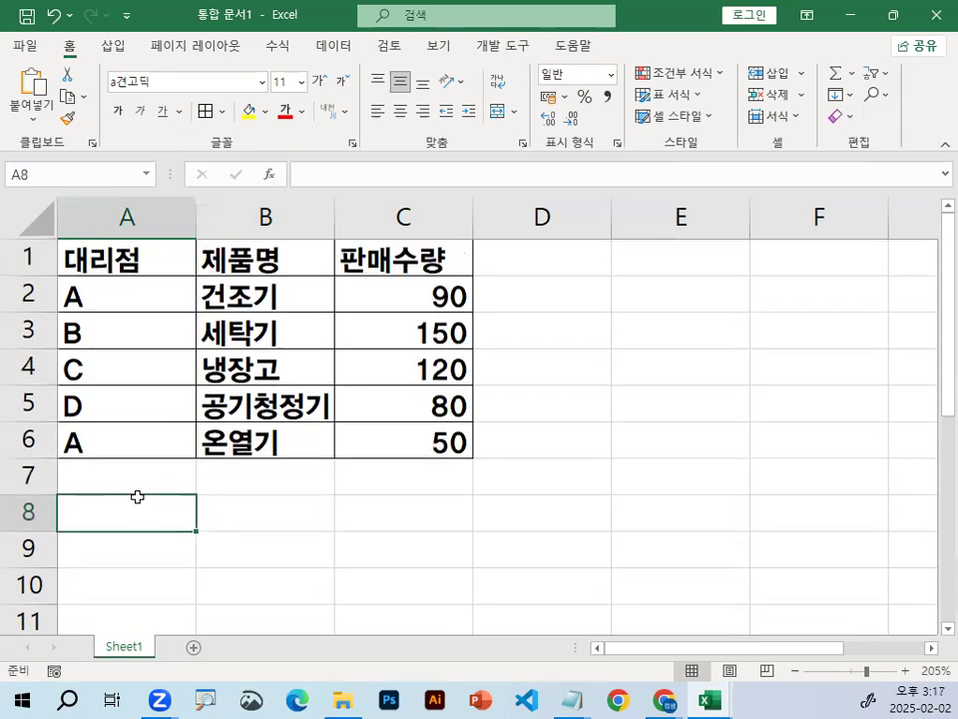
key("ctrl+F1")
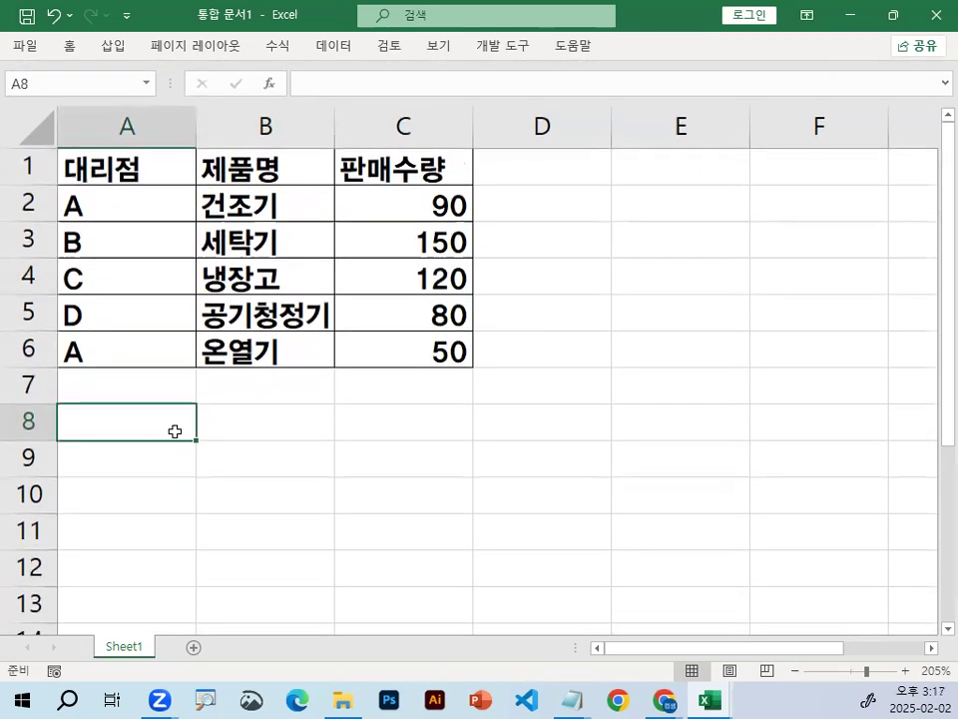
Enter the question 최다판매한 제품명을 구하시오 in A8.
type("최다")
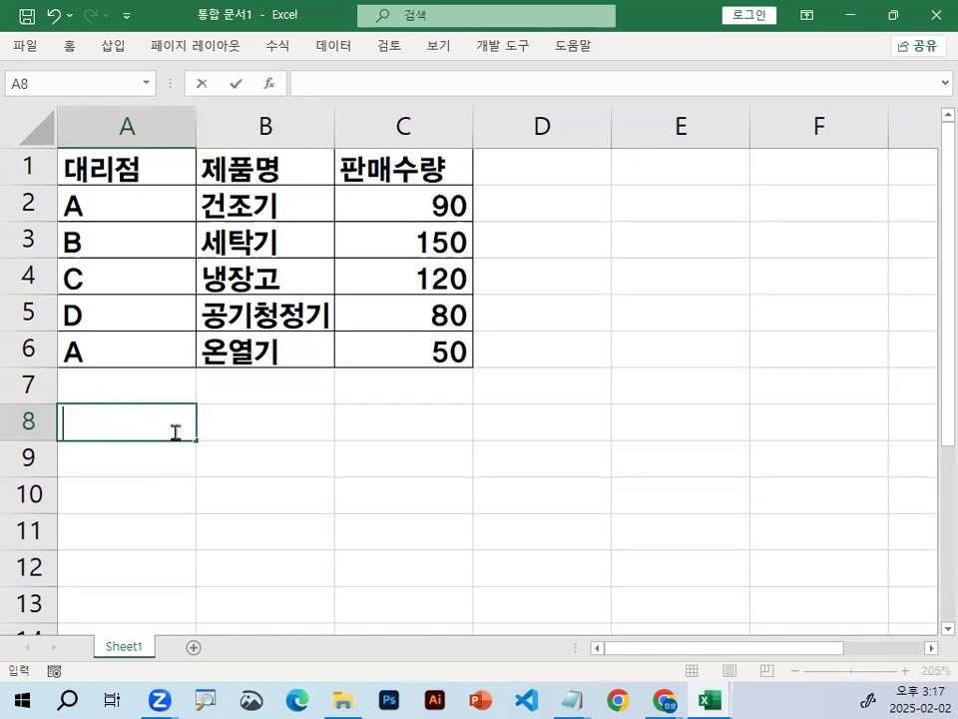
type("판매한 제품ㅁ")
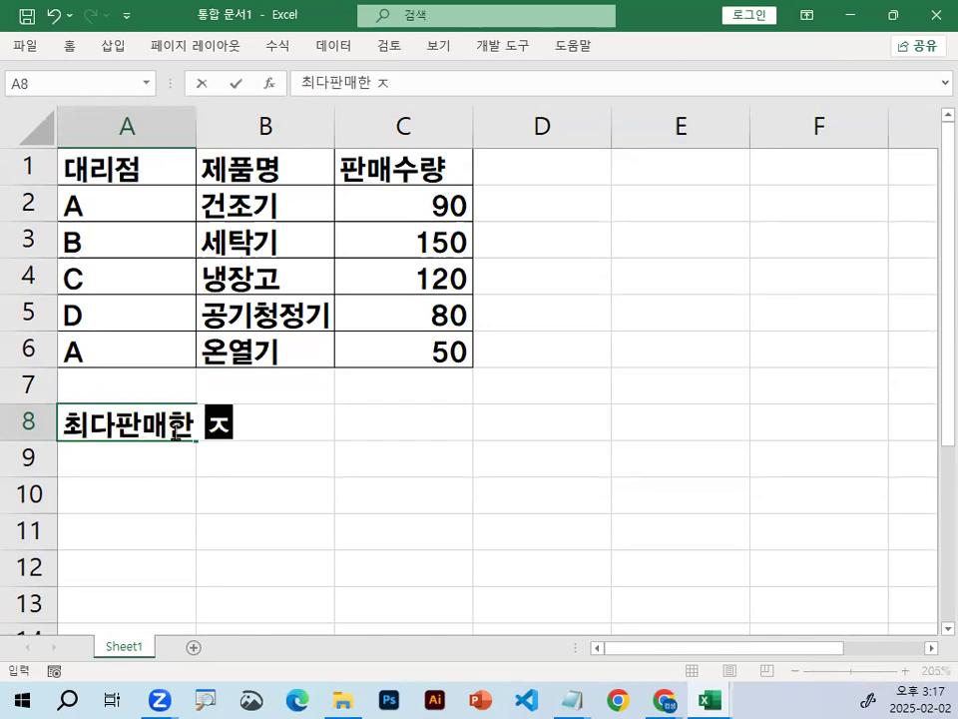
type("ㅕㅇㅇㄹ")
key("BackSpace")
key("BackSpace")
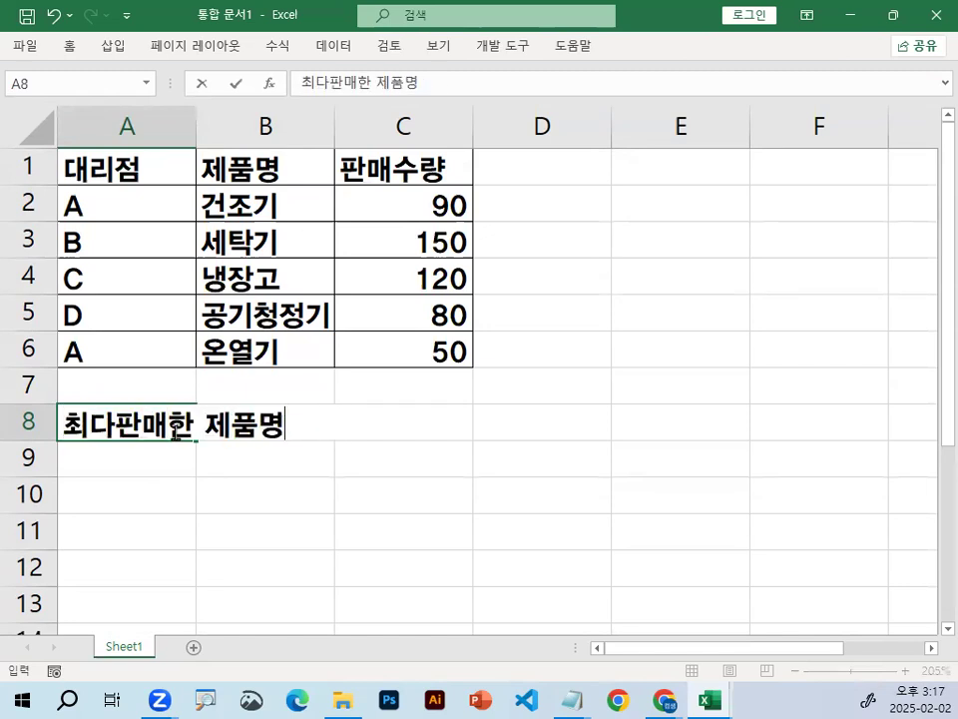
type("을 구하시오")
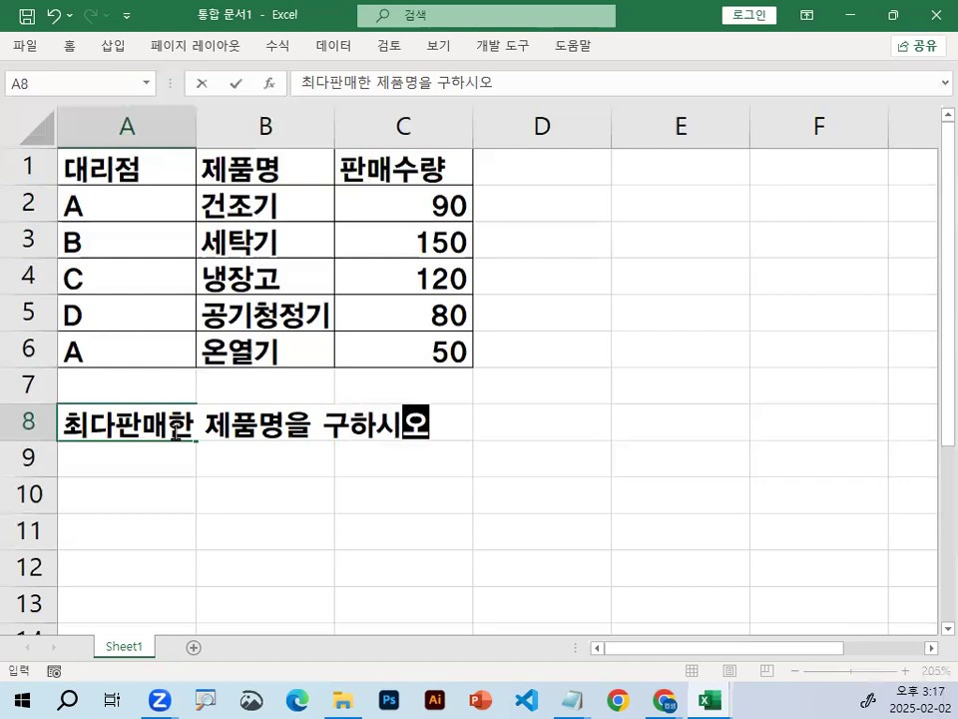
key("Return")
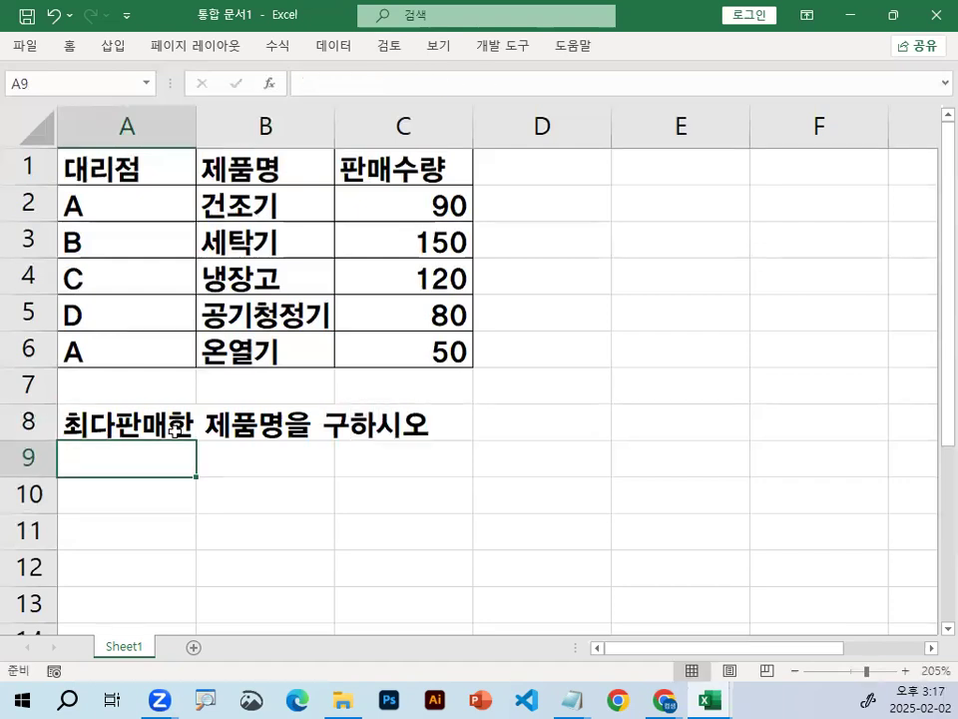
Enter the hint INDEX,MATCH,MAX 사용 in A9.
type("INDEX,M")
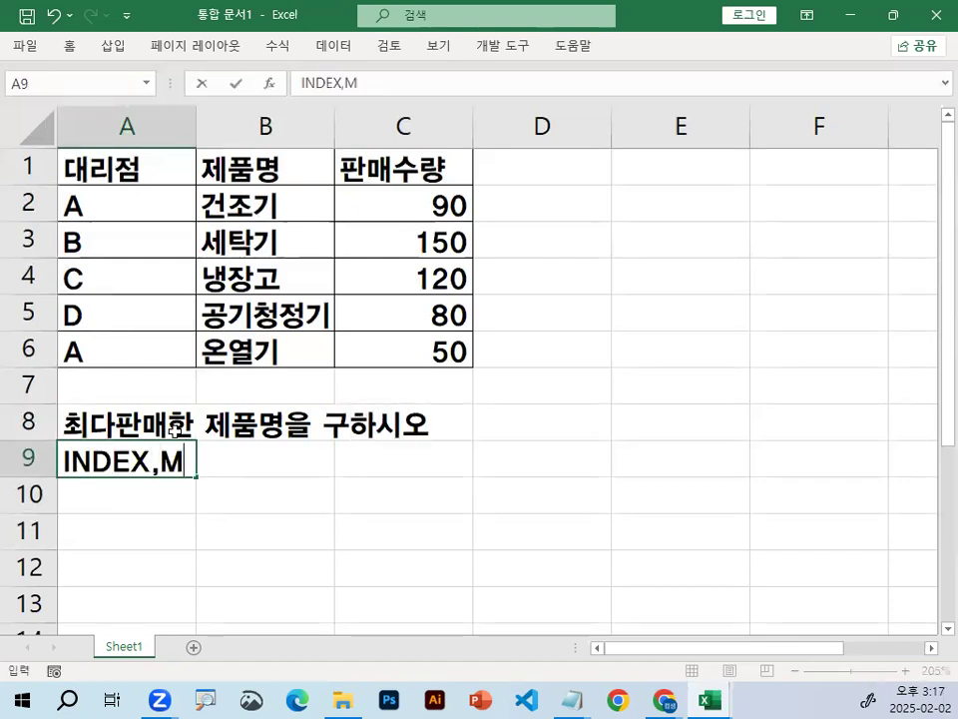
type("ATCH")
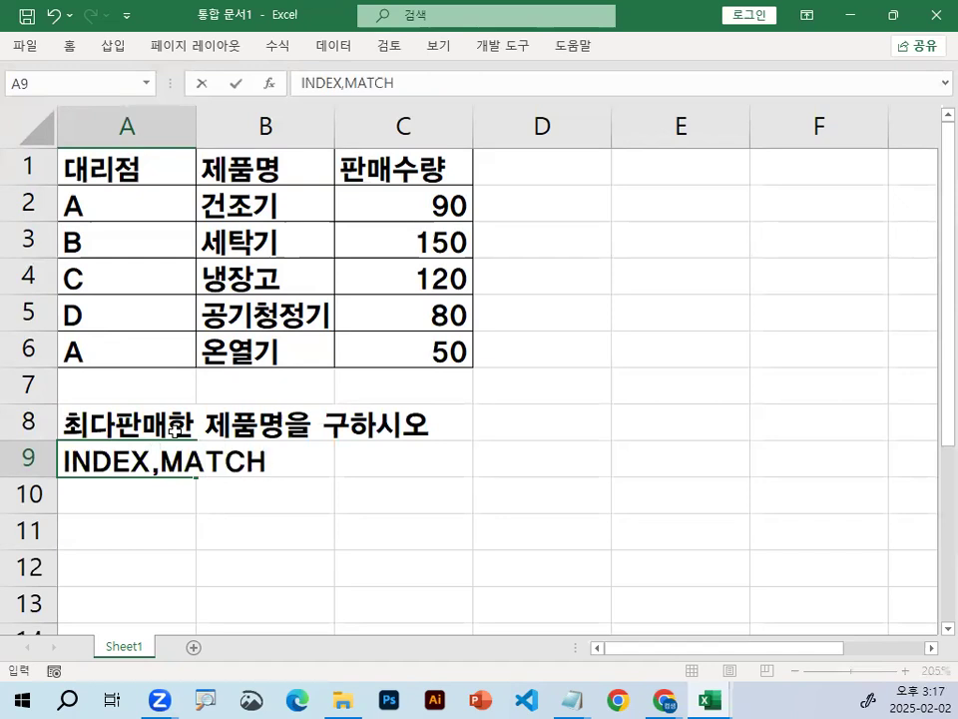
type(",MAX")
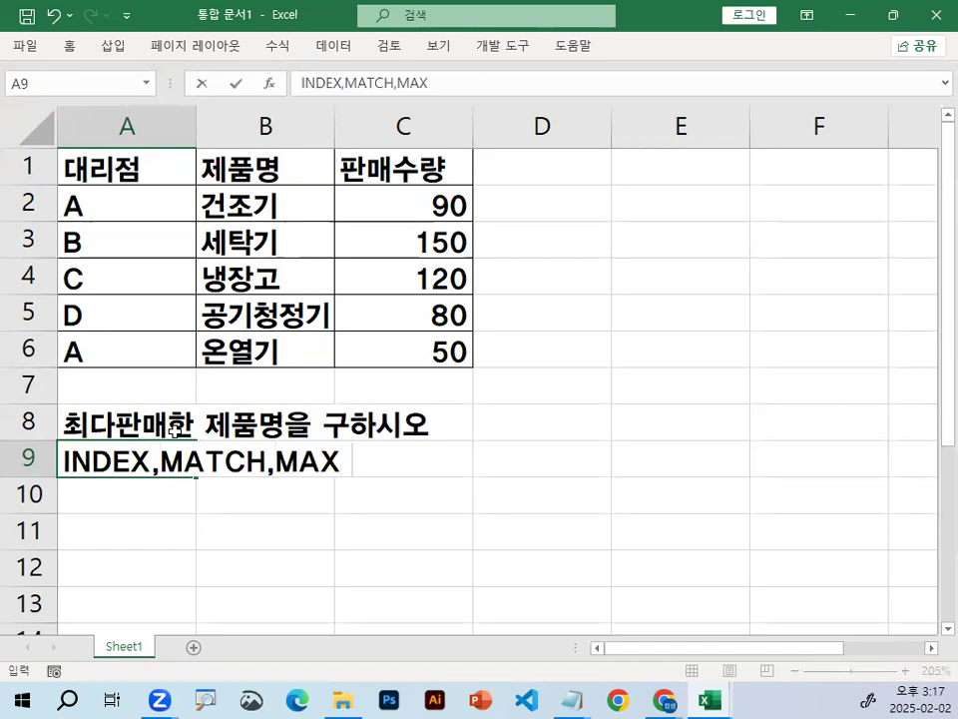
type(" 사용")
key("Return")
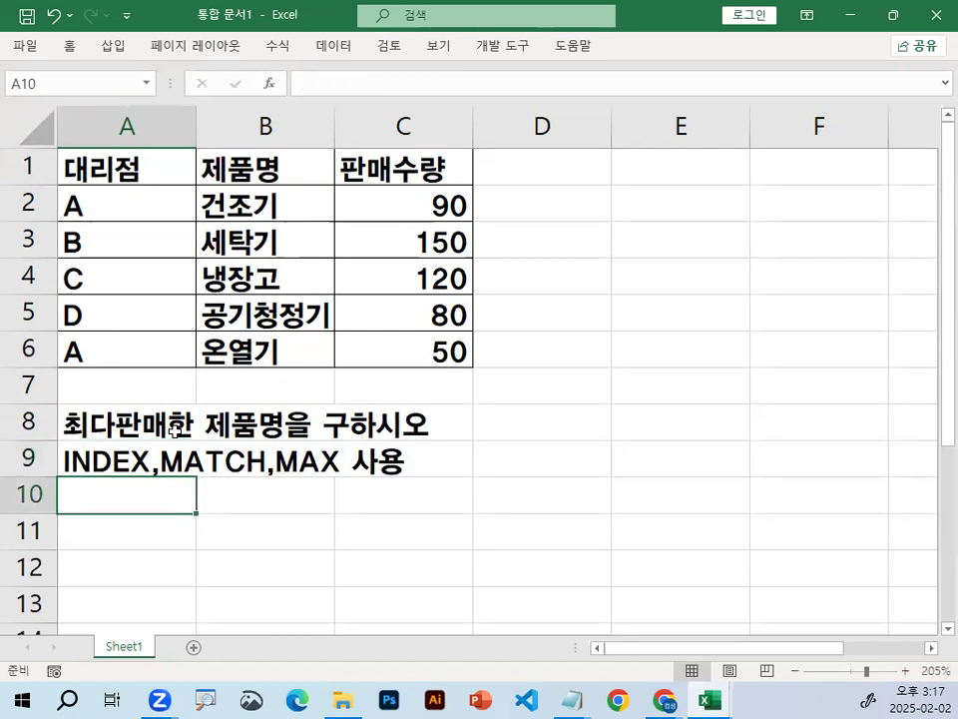
left_click(100, 459)
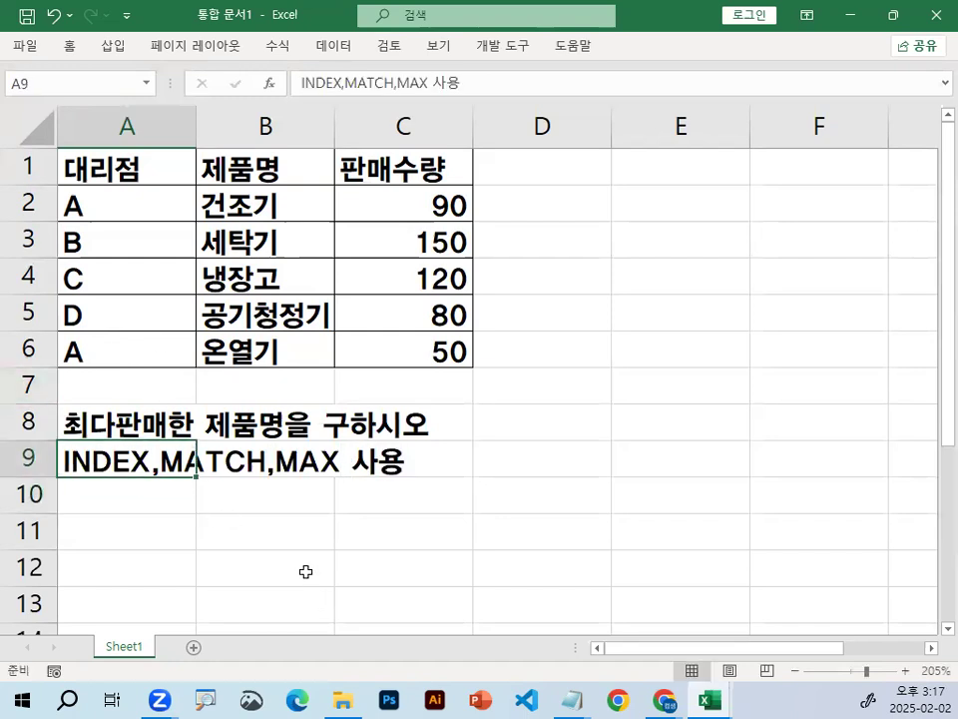
left_click(152, 518)
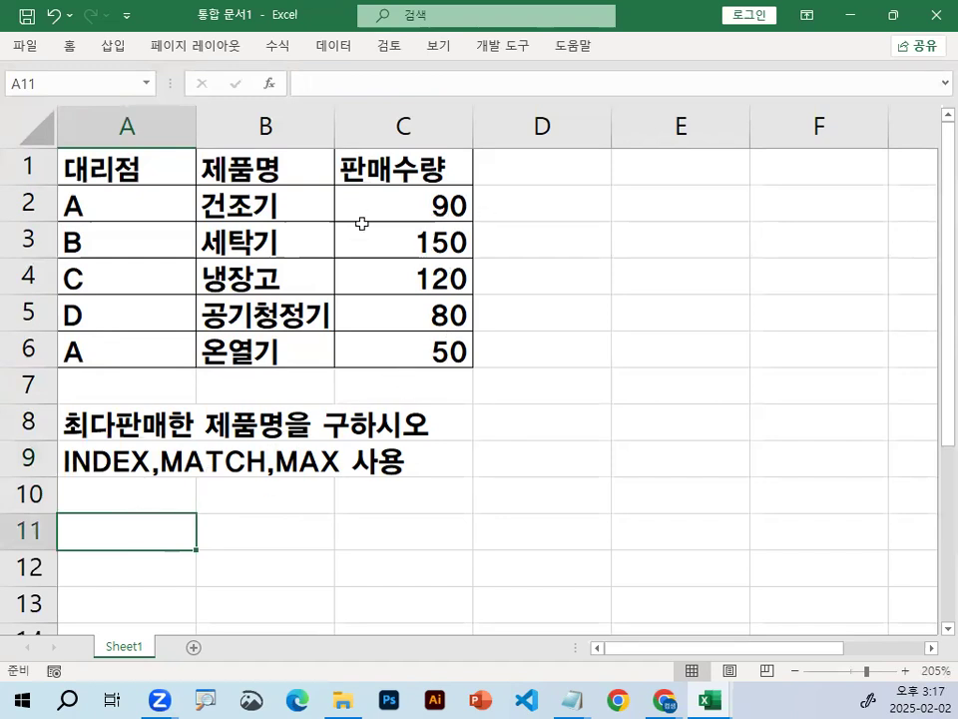
Select the 판매수량 values in C2:C6 and circle the 150 in C3 with the screen pen.
left_click_drag(419, 208, 420, 358)
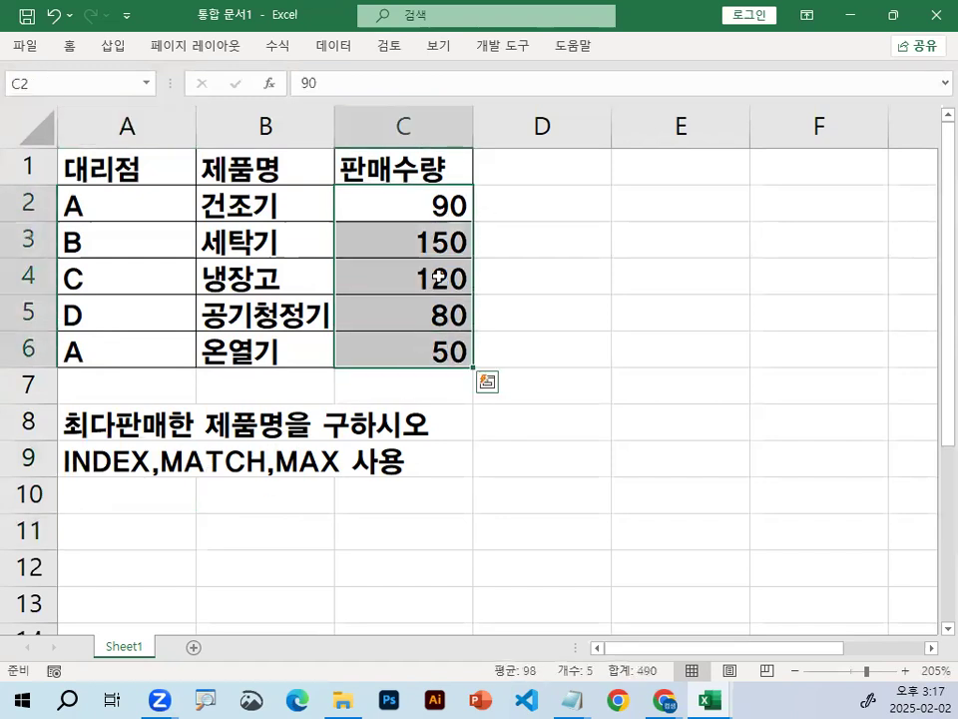
key("ctrl+1")
left_click(439, 278)
mouse_move(475, 216)
left_mouse_down()
mouse_move(449, 230)
mouse_move(484, 211)
left_mouse_up()
key("Escape")
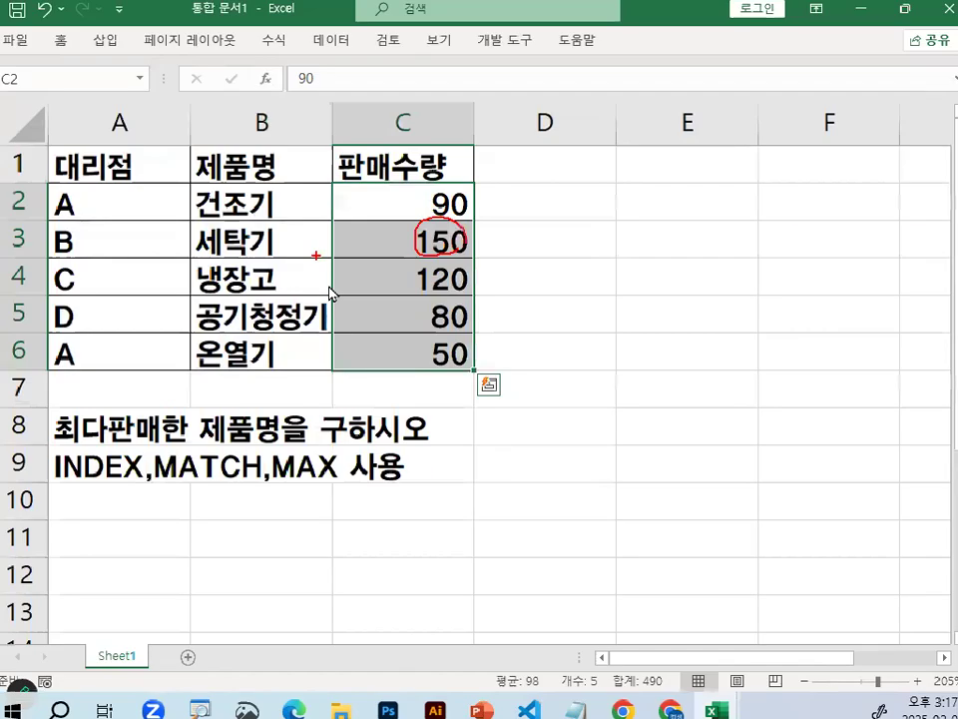
Circle the whole 판매수량 value range with the screen pen and ring the 150 within it.
left_click(116, 212)
left_click(440, 241)
key("ctrl+1")
left_click(445, 243)
mouse_move(392, 141)
left_mouse_down()
mouse_move(342, 264)
mouse_move(408, 475)
mouse_move(617, 255)
mouse_move(399, 147)
left_mouse_up()
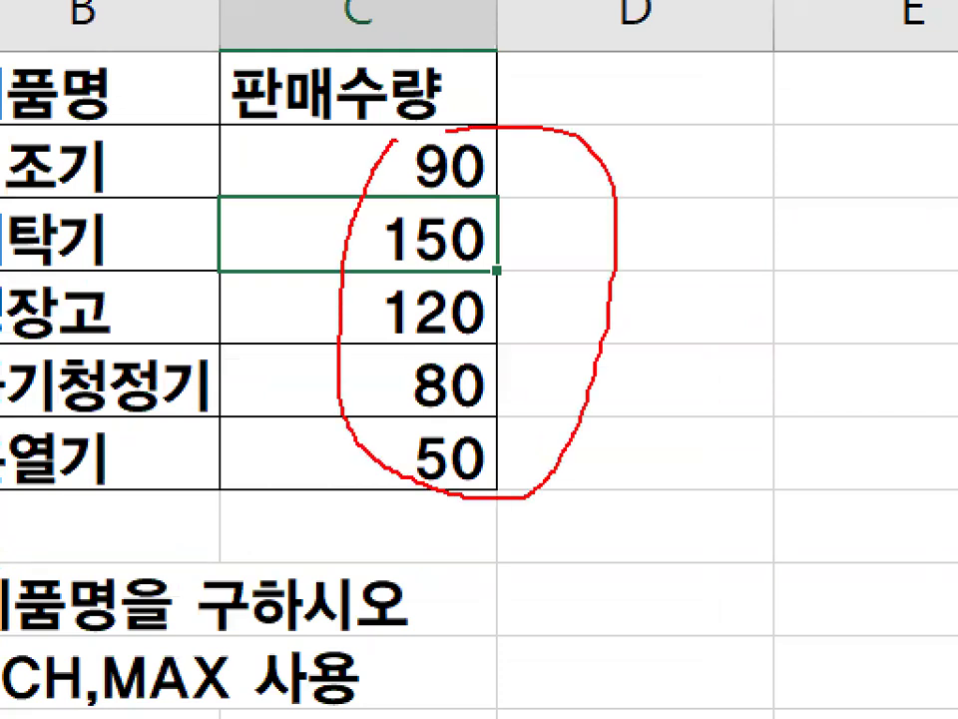
mouse_move(496, 260)
left_mouse_down()
mouse_move(367, 234)
mouse_move(379, 200)
mouse_move(371, 217)
left_mouse_up()
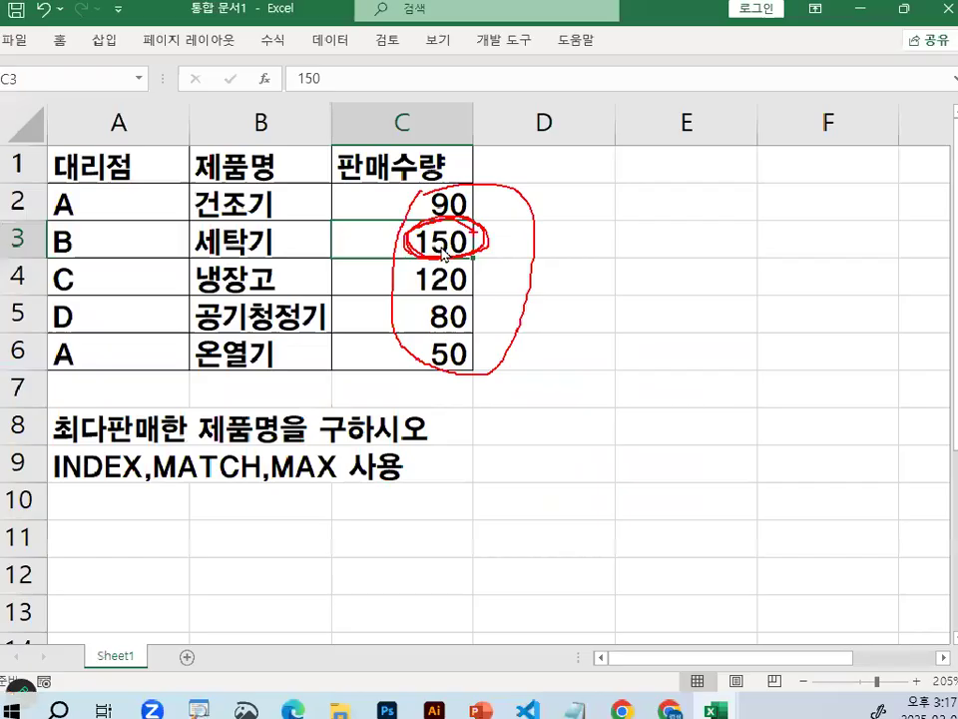
Circle and check-mark 세탁기 in B3 and 150 in C3 with the screen pen, then exit annotation.
left_click(110, 234)
left_click_drag(119, 239, 65, 188)
left_click_drag(329, 241, 262, 190)
left_click_drag(691, 223, 709, 236)
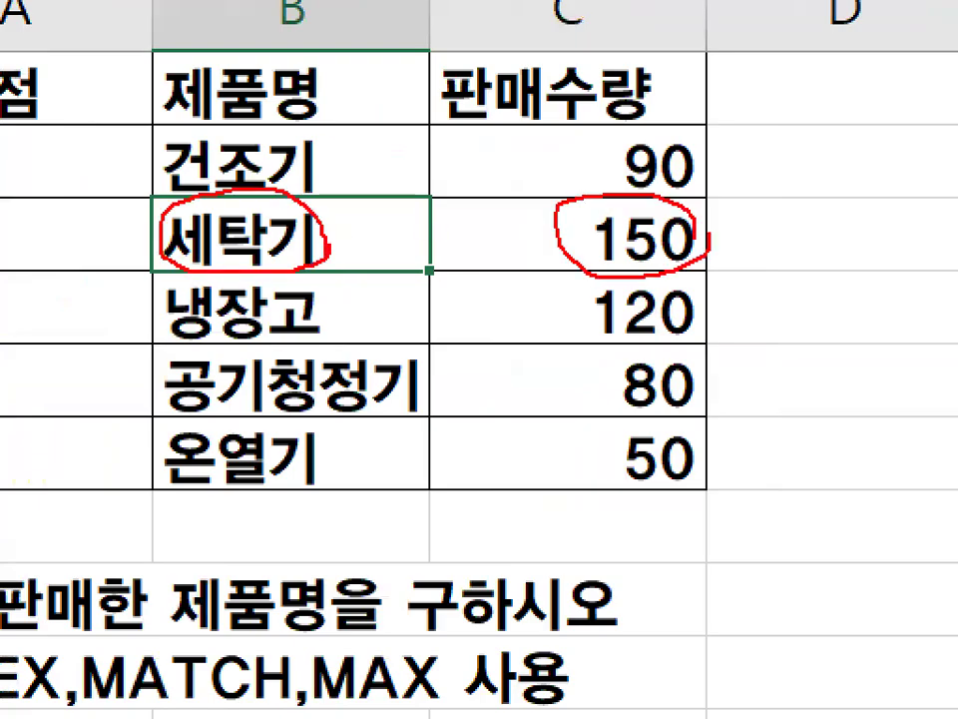
left_click_drag(591, 203, 656, 125)
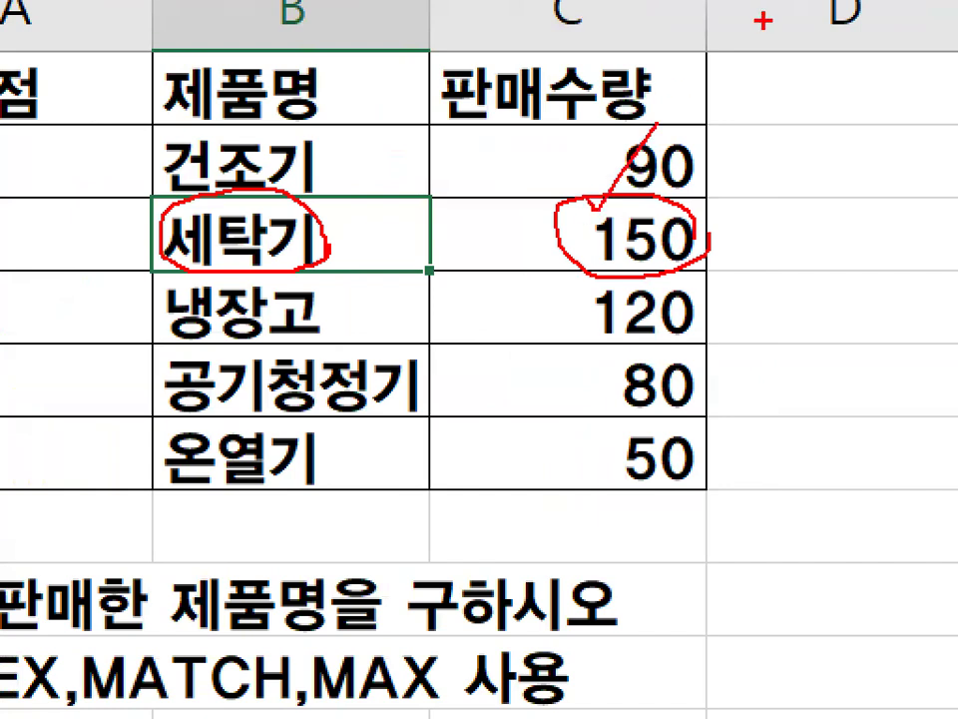
left_click_drag(198, 254, 368, 62)
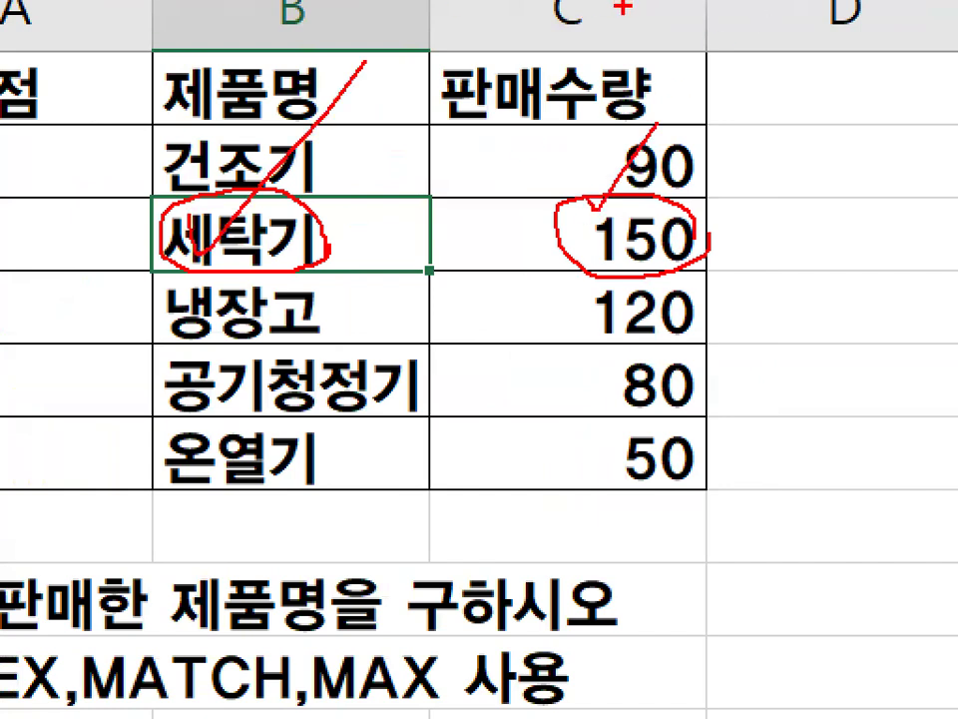
key("Escape")
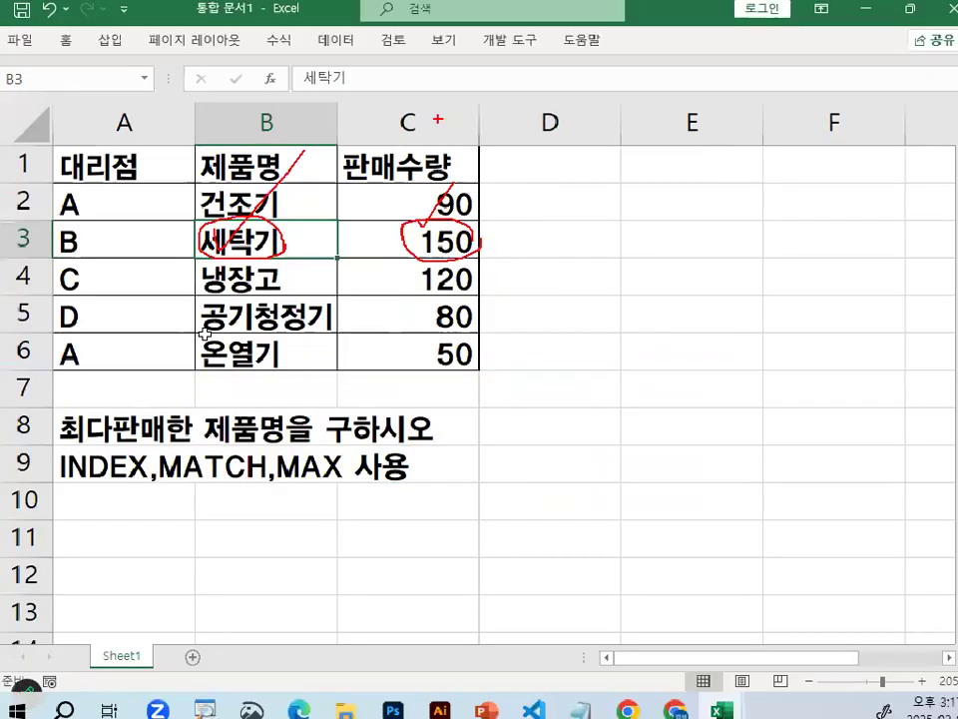
Begin the explanatory text formula '=INDEX( in A10.
left_click(140, 495)
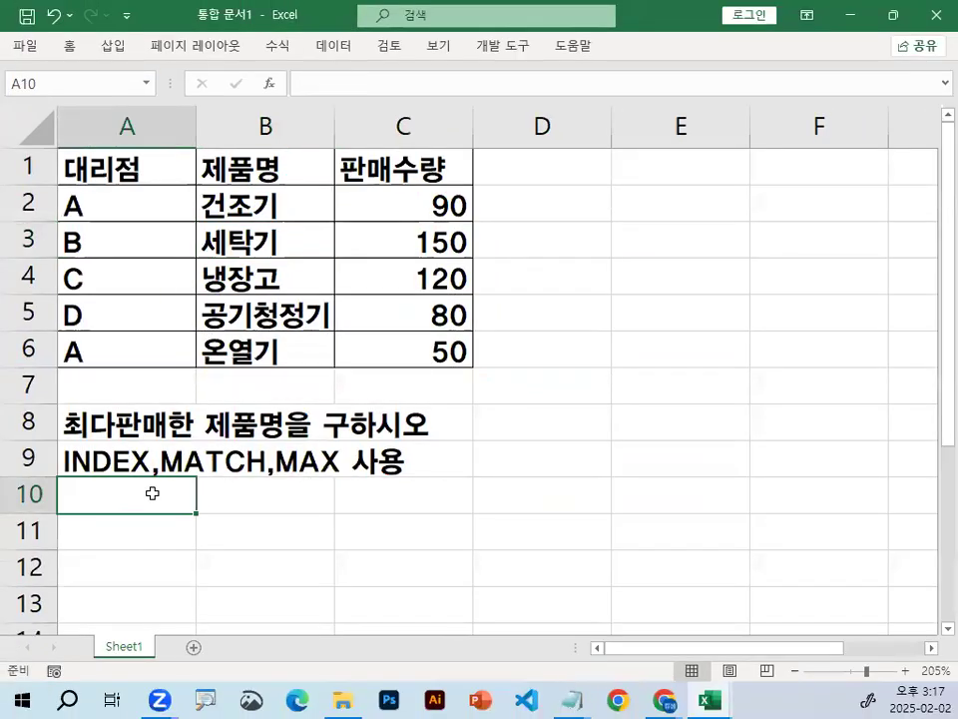
type("'=ㅑㅜㅇ")
key("BackSpace")
key("BackSpace")
key("BackSpace")
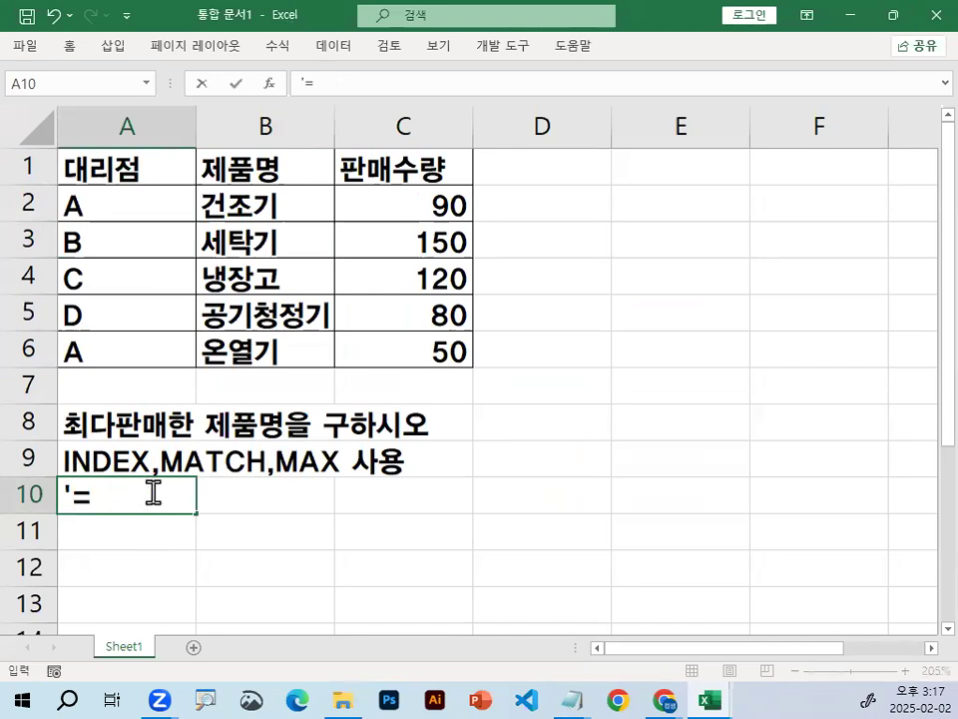
type("INDEX(")
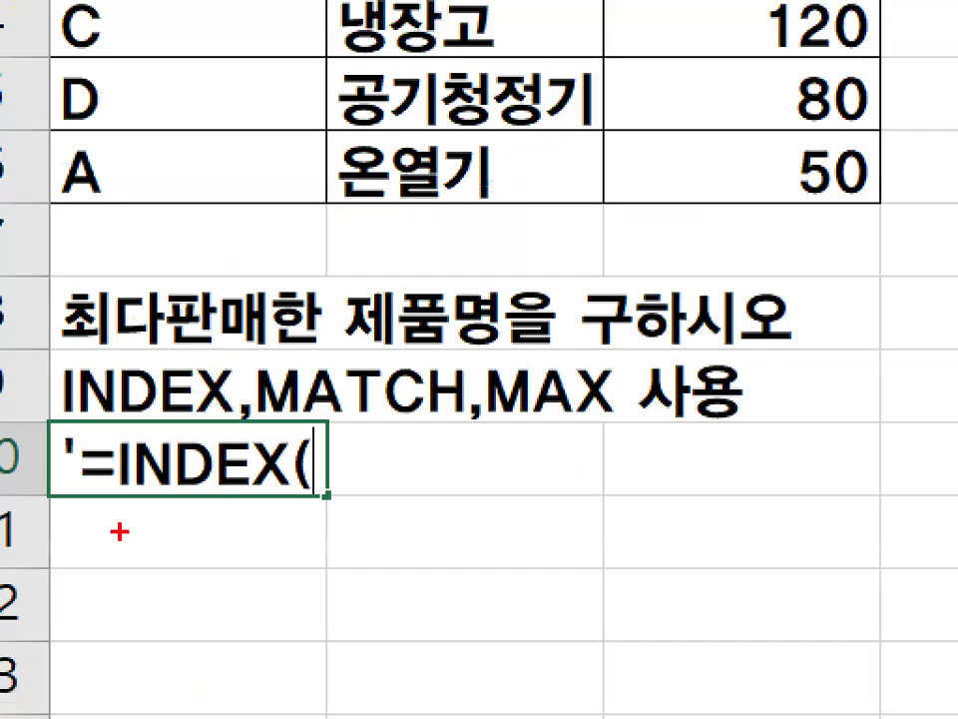
Mark the INDEX( text in A10 with the screen pen, erase the marks and circle the product names in B2:B6.
left_click_drag(91, 531, 271, 498)
left_click_drag(332, 491, 489, 444)
key("e")
mouse_move(375, 349)
left_mouse_down()
mouse_move(236, 488)
mouse_move(160, 145)
mouse_move(370, 344)
left_mouse_up()
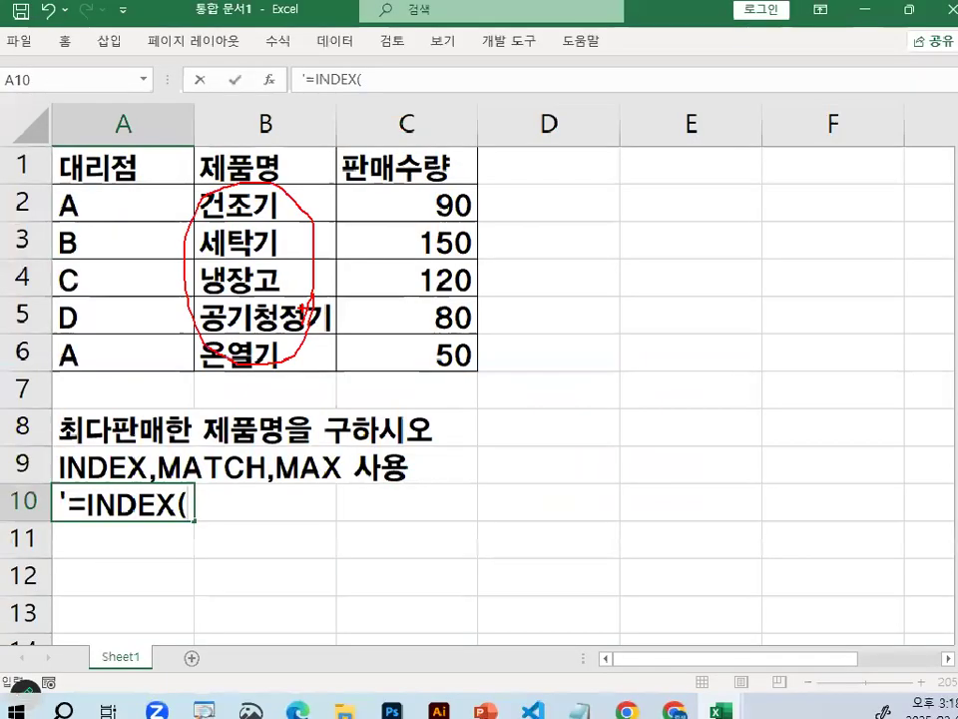
Outline A1:C6, draw a line down column B and write 2 with the screen pen, then clear the marks and circle the 제품명 column.
key("e")
mouse_move(48, 172)
left_mouse_down()
mouse_move(60, 385)
mouse_move(465, 197)
mouse_move(34, 150)
left_mouse_up()
left_click_drag(272, 112, 284, 474)
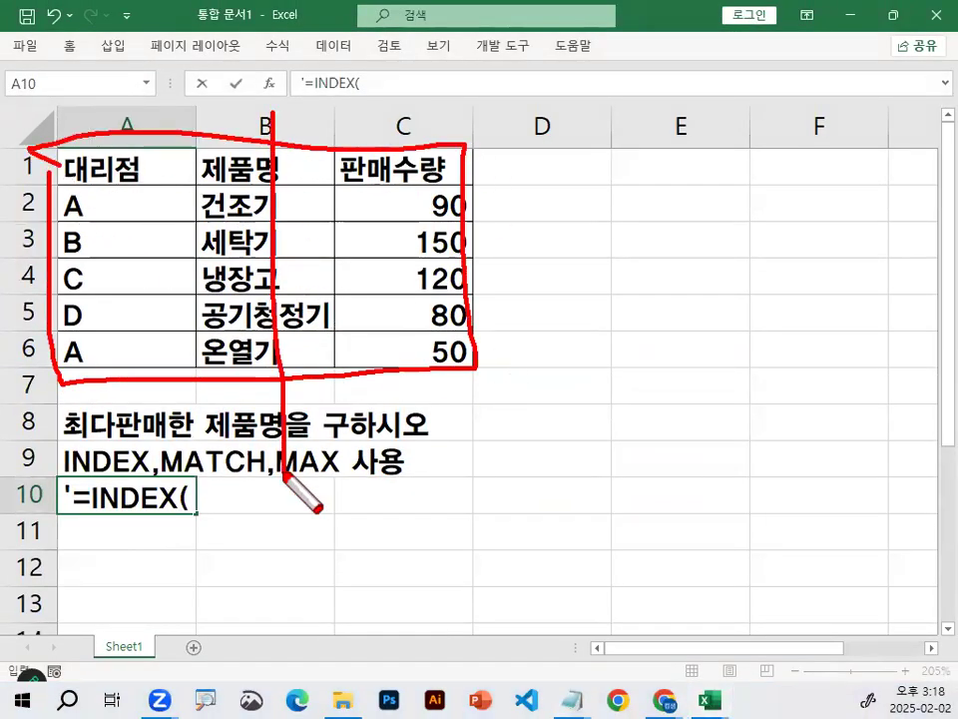
left_click_drag(557, 267, 689, 339)
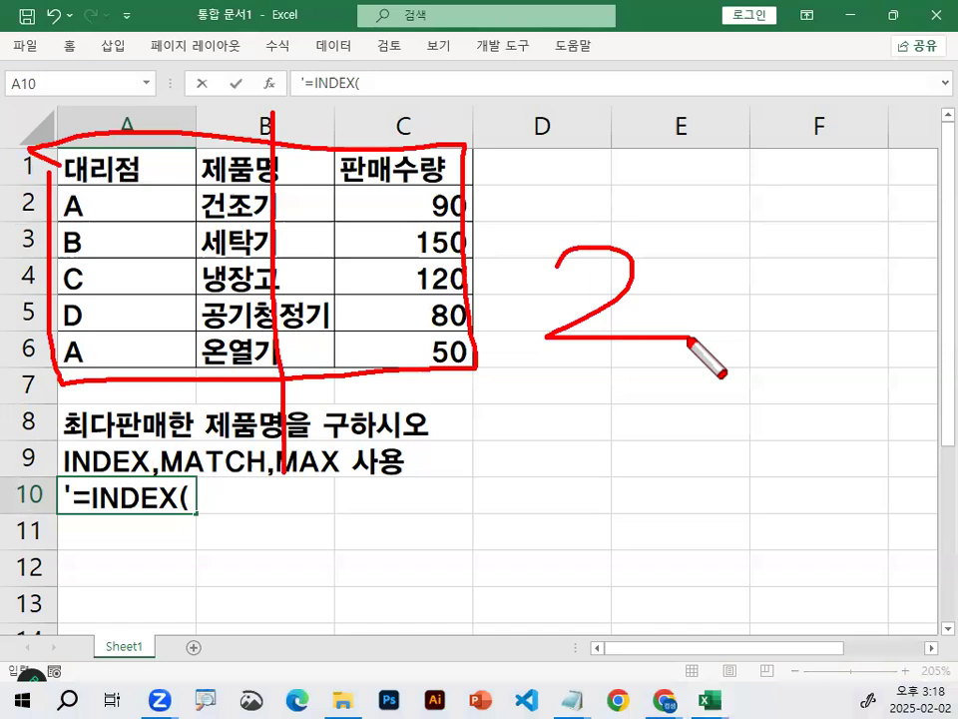
key("Escape")
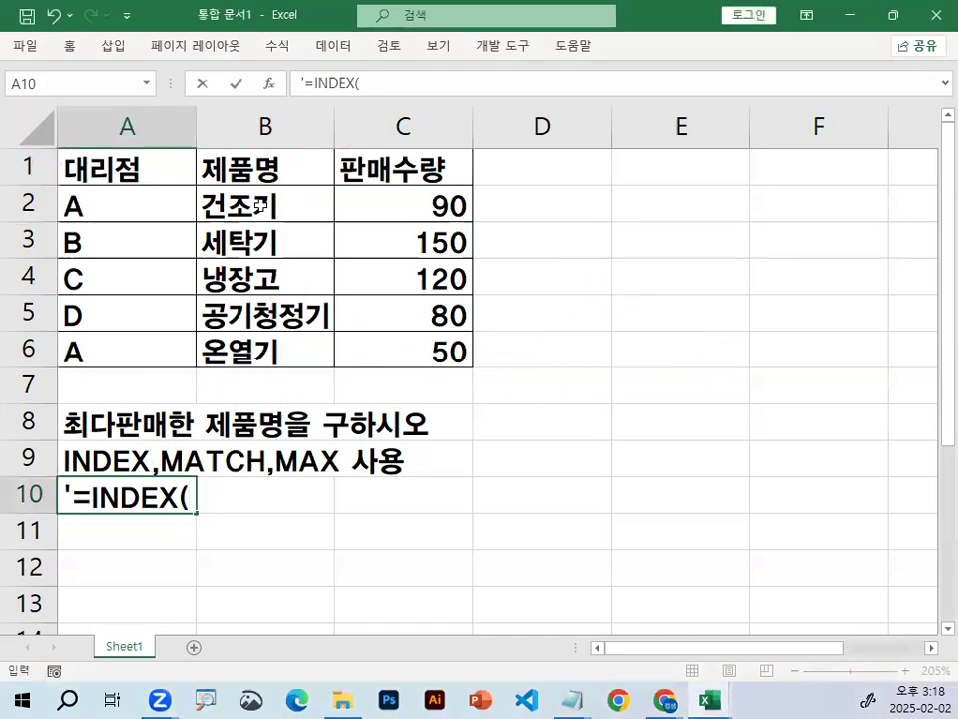
mouse_move(329, 273)
left_mouse_down()
mouse_move(284, 364)
mouse_move(293, 257)
mouse_move(350, 303)
mouse_move(280, 362)
left_mouse_up()
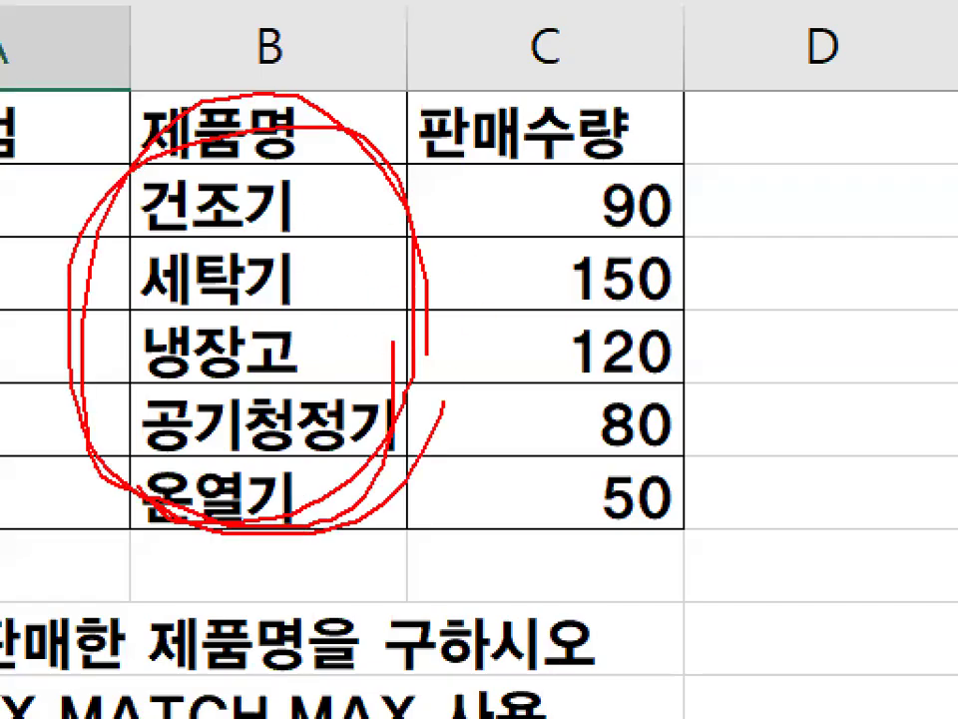
key("Escape")
Extend the text formula in A10 with 구할범위,MATCH( after the INDEX opening parenthesis.
type("RG")
key("BackSpace")
key("BackSpace")
type("규\\\\\\")
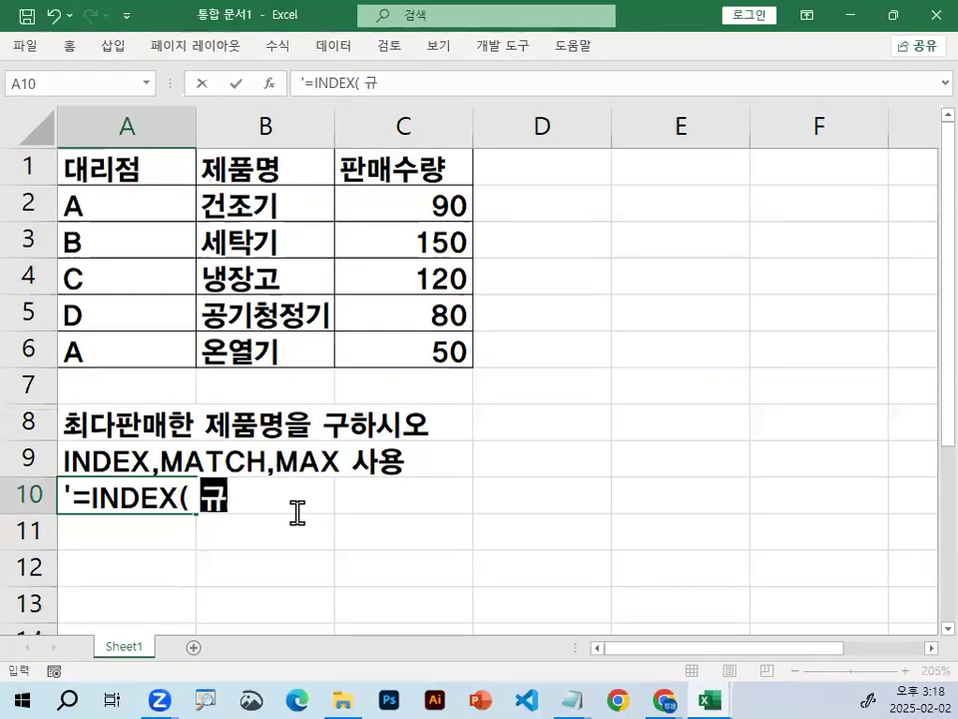
key("BackSpace")
key("BackSpace")
key("BackSpace")
key("BackSpace")
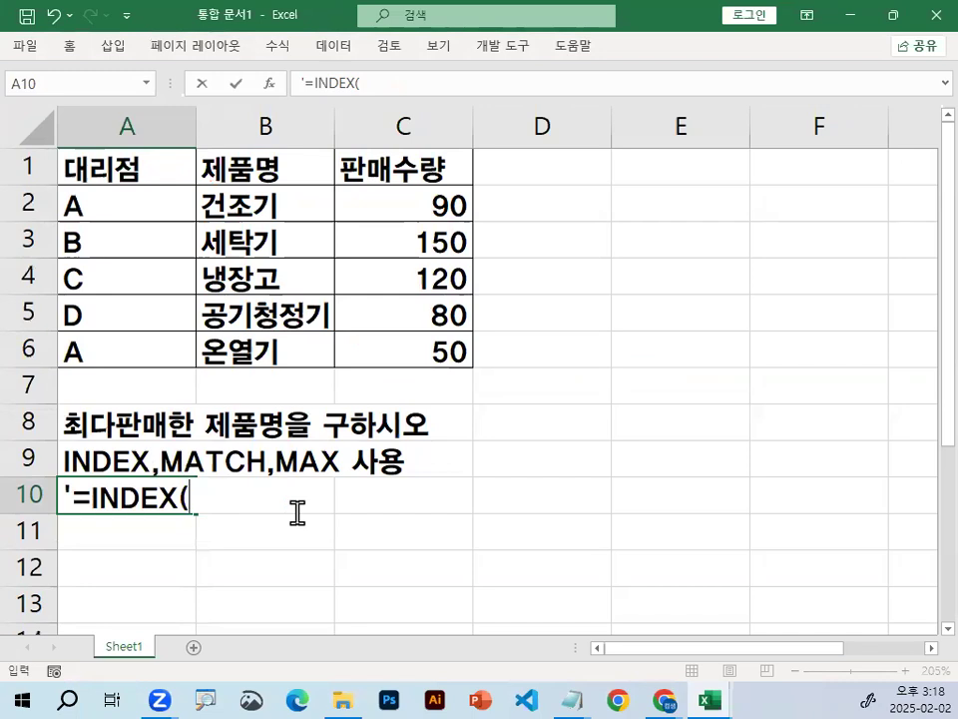
type("구할범위,")
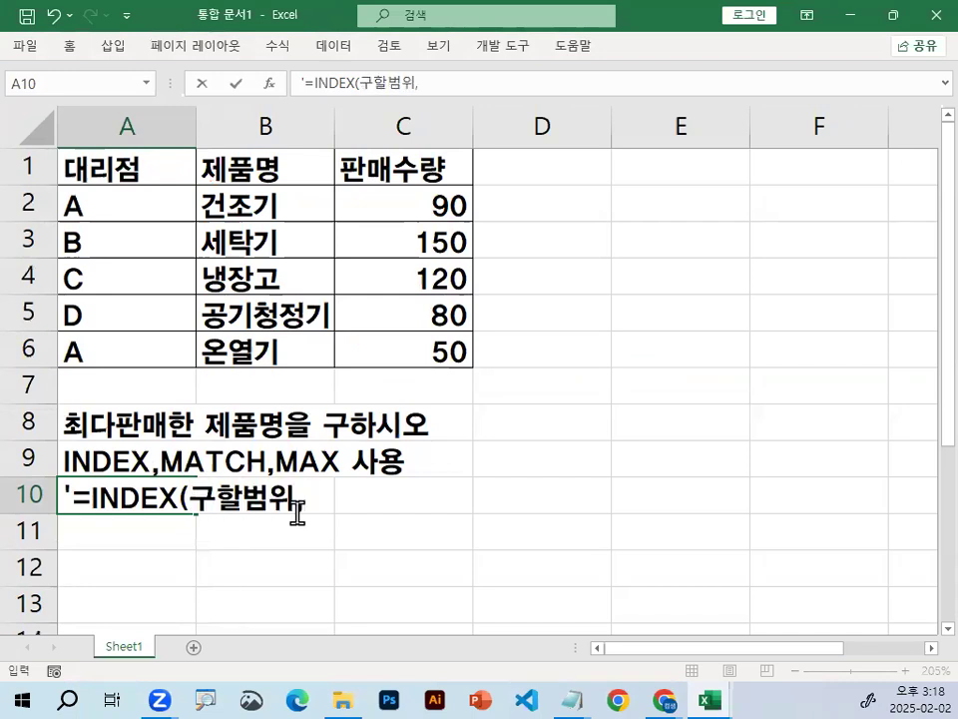
type("MATCH(")
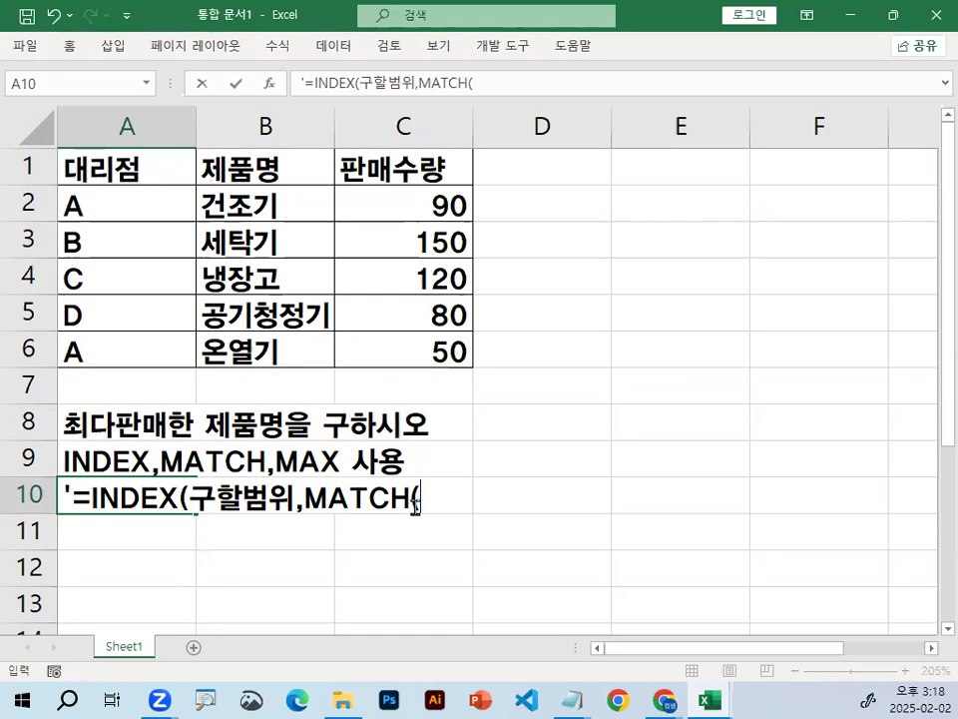
Mark the 판매수량 values, the blank after MATCH( in A10 and 최다판매 in A8 with the screen pen.
left_click_drag(409, 202, 404, 315)
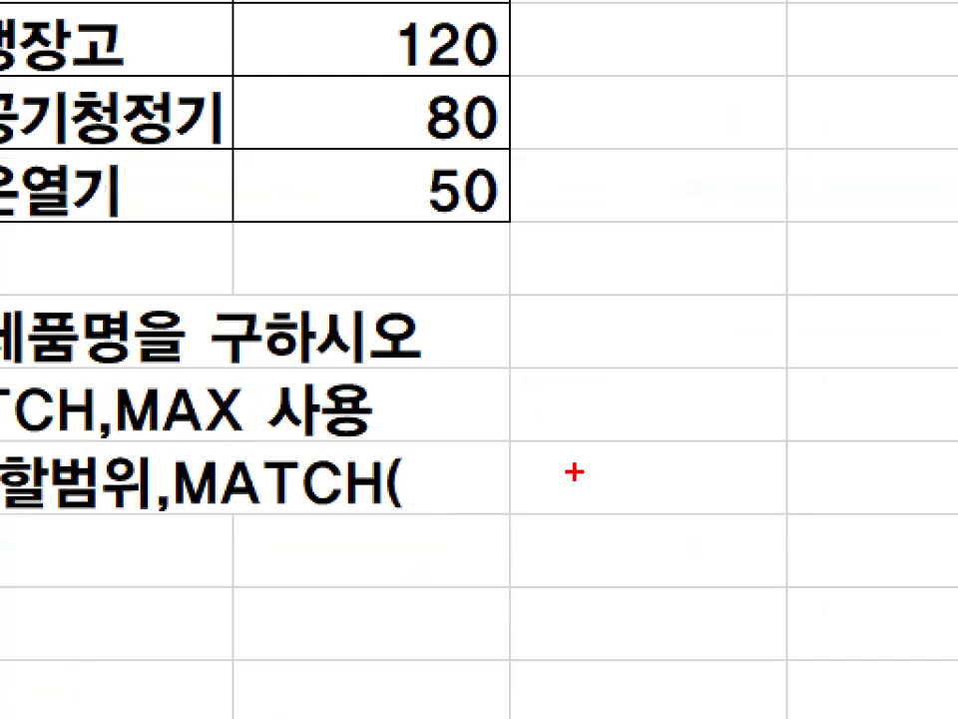
mouse_move(506, 499)
left_mouse_down()
mouse_move(438, 484)
mouse_move(494, 496)
left_mouse_up()
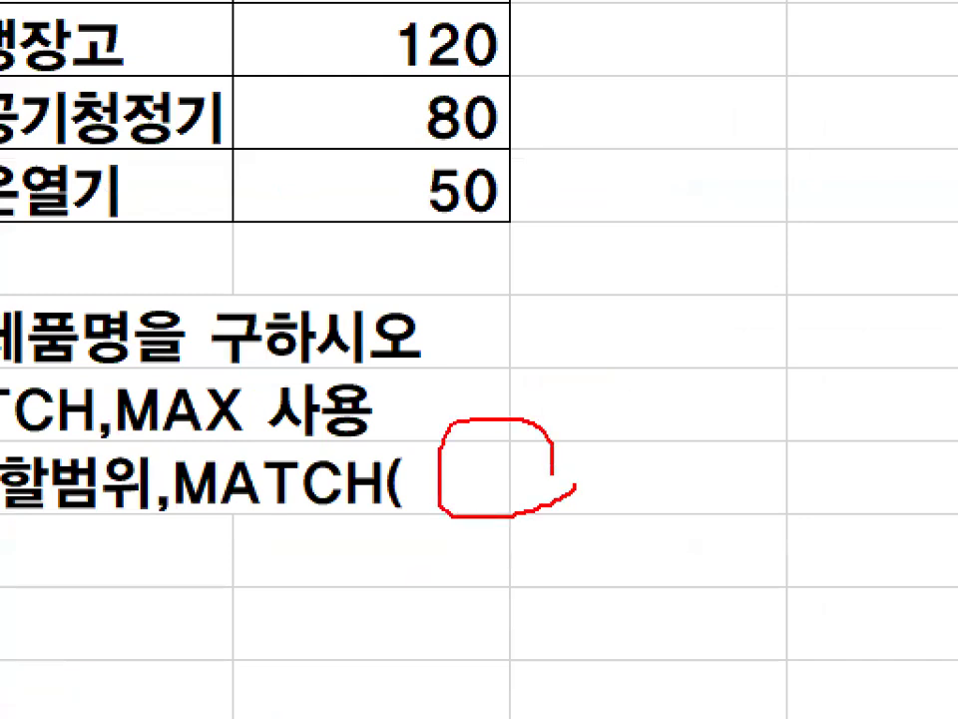
left_click_drag(473, 454, 582, 365)
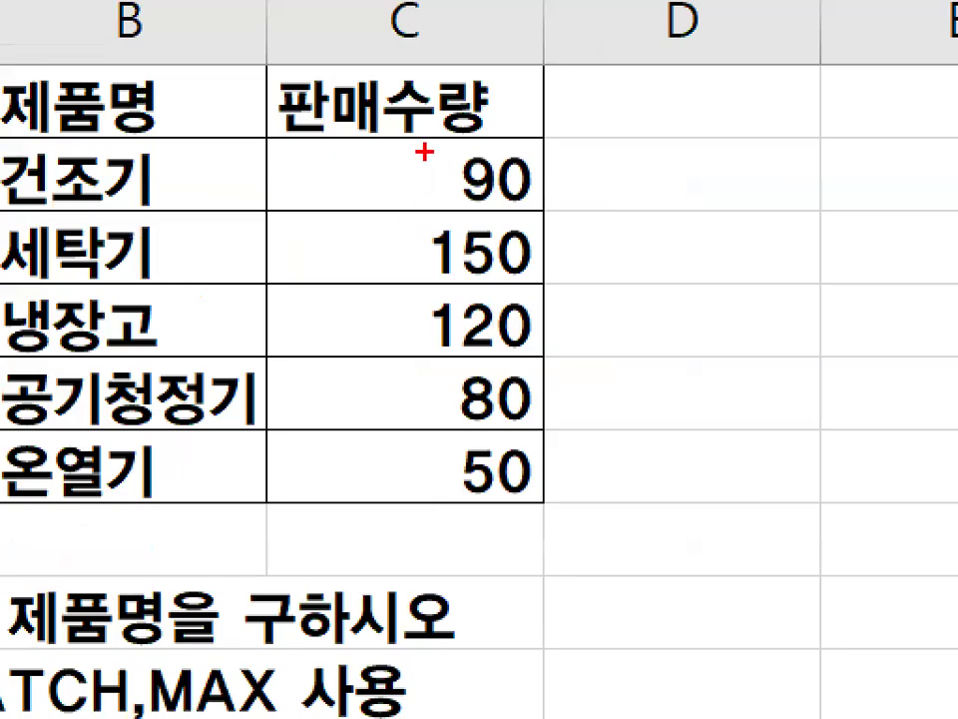
left_click_drag(426, 152, 409, 454)
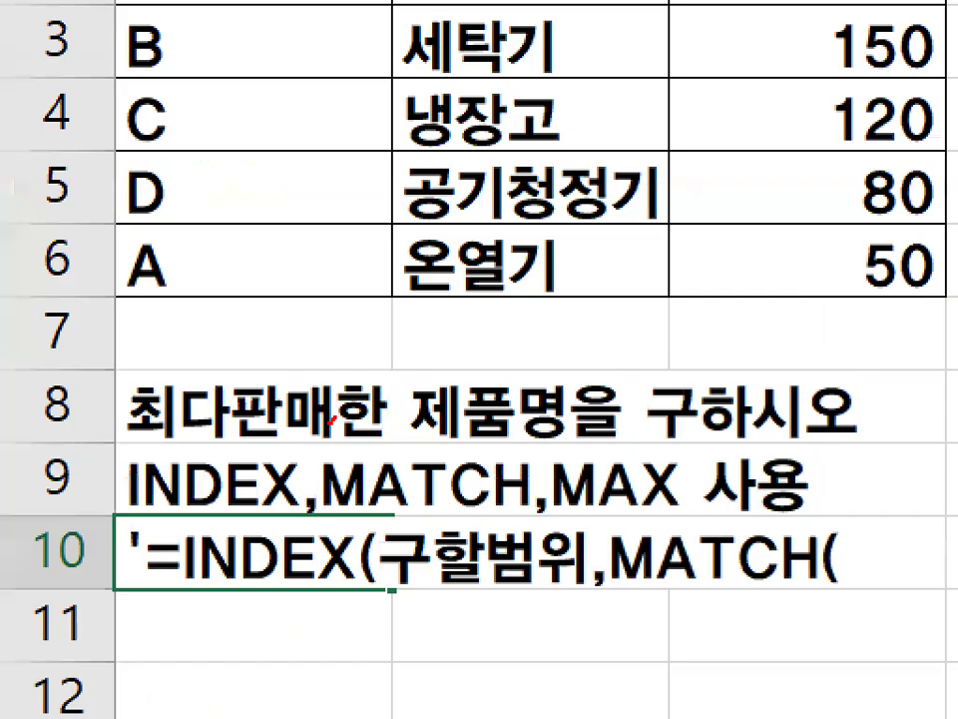
mouse_move(107, 396)
left_mouse_down()
mouse_move(122, 443)
mouse_move(161, 428)
left_mouse_up()
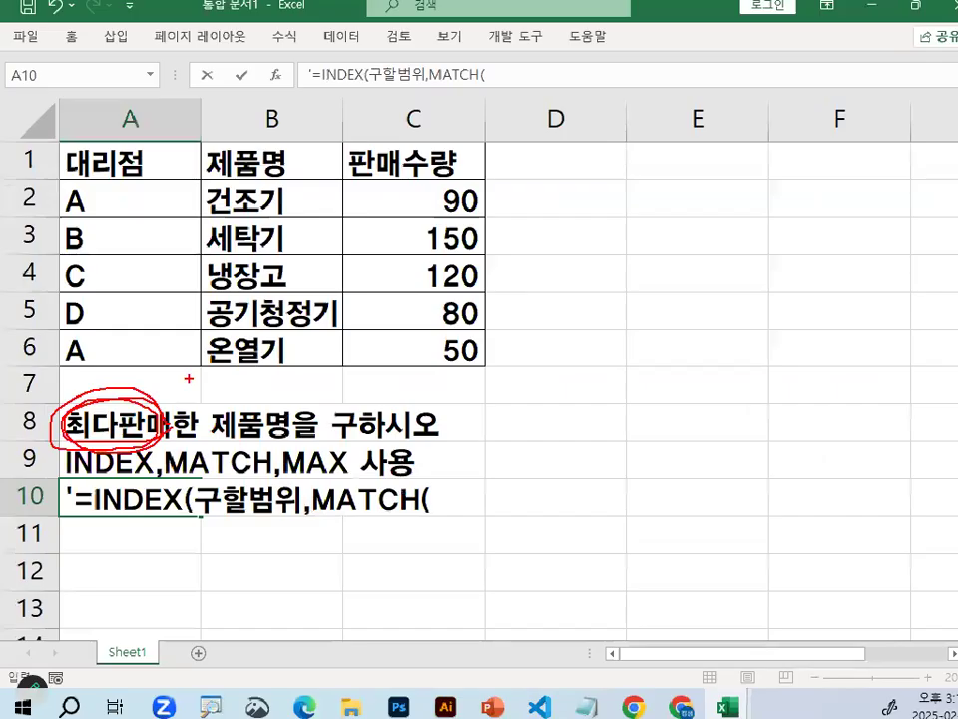
key("Escape")
Circle the empty first-argument spot after MATCH( in A10 and underline MATCH( with the screen pen, then exit annotation.
scroll(459, 425, "down", 1)
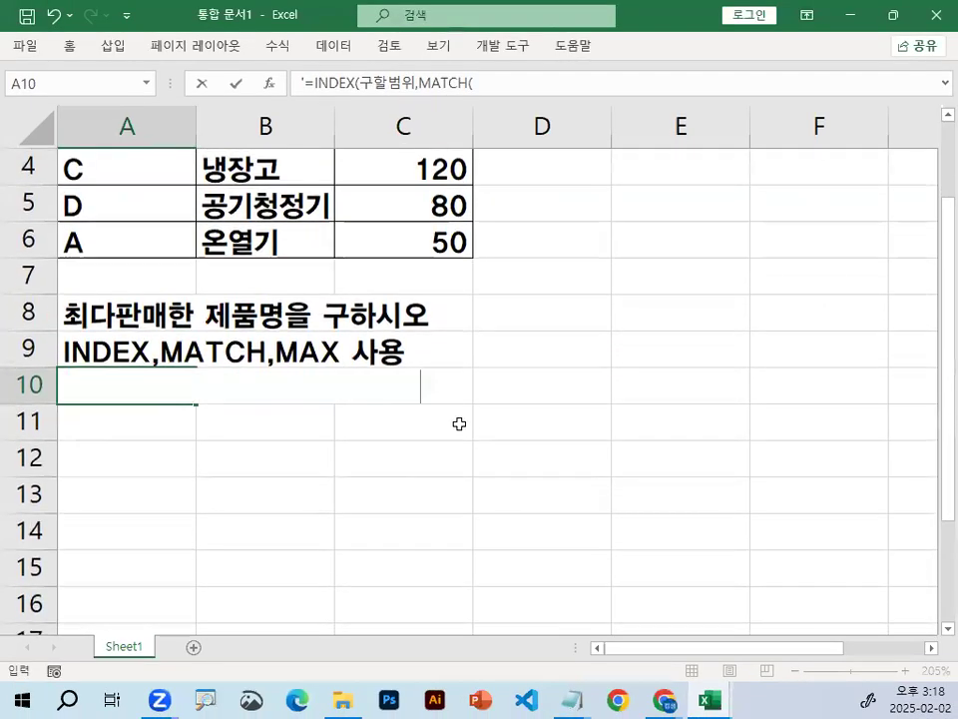
mouse_move(451, 411)
left_mouse_down()
mouse_move(479, 397)
mouse_move(484, 404)
left_mouse_up()
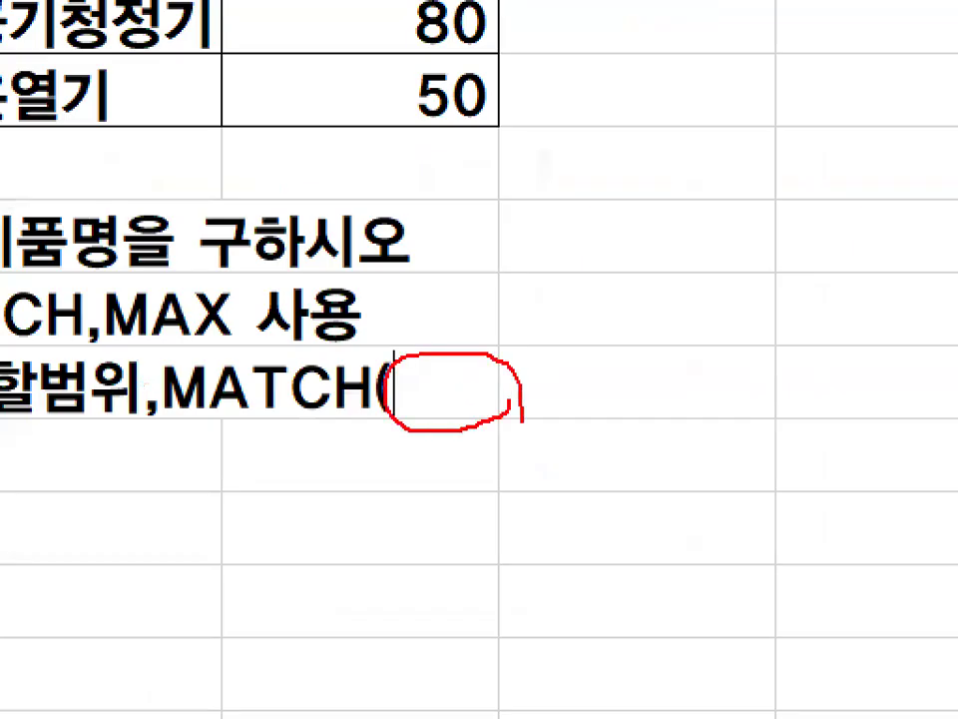
left_click_drag(172, 427, 389, 415)
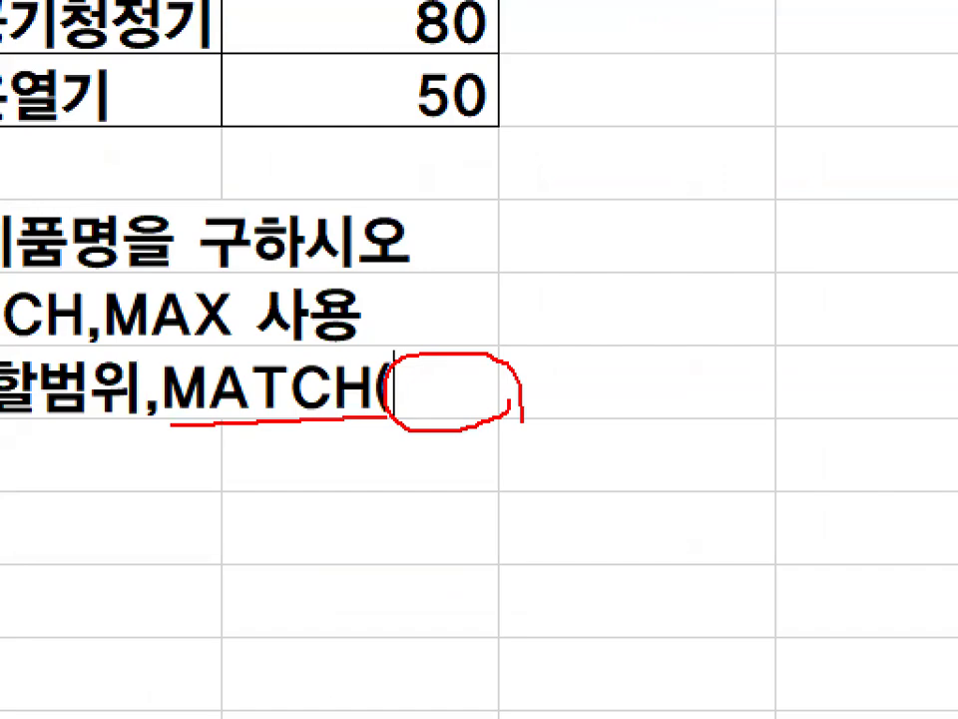
key("Escape")
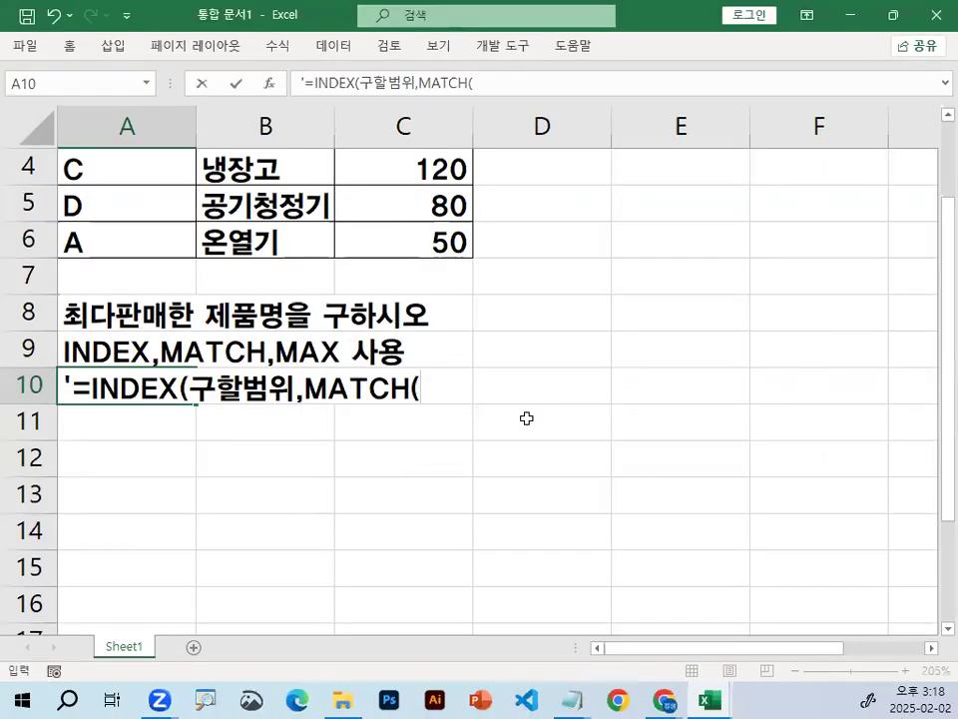
Add MAX(범위),범위,0) to the text formula in A10, underlining the MAX(범위) part with the screen pen along the way.
type("MAX(범위),")
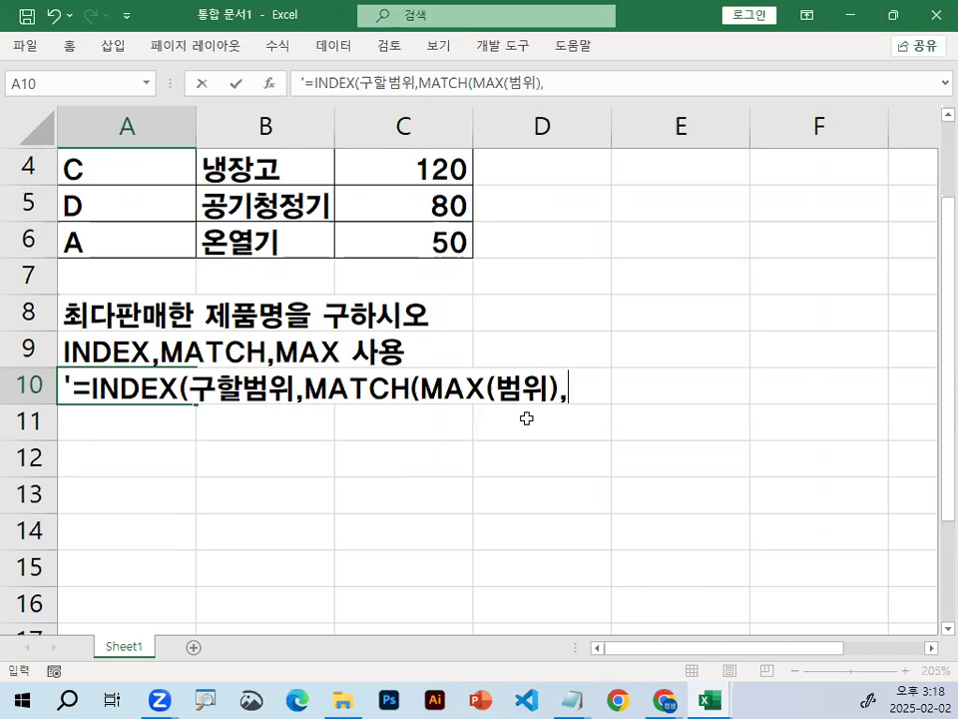
key("ctrl+2")
left_click_drag(415, 407, 542, 407)
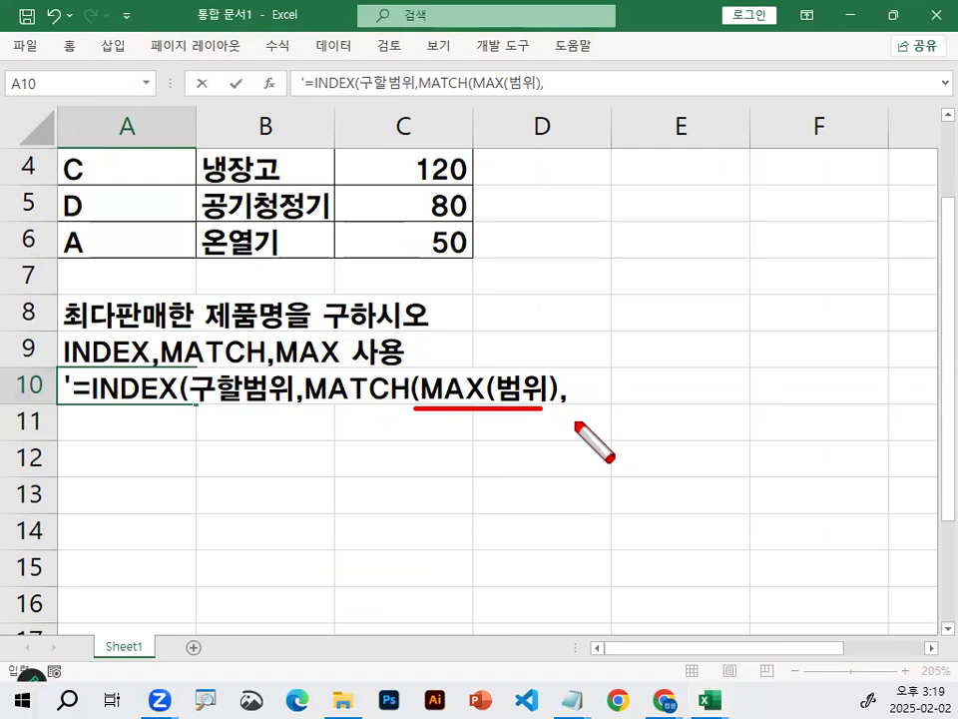
key("Escape")
type("범위,")
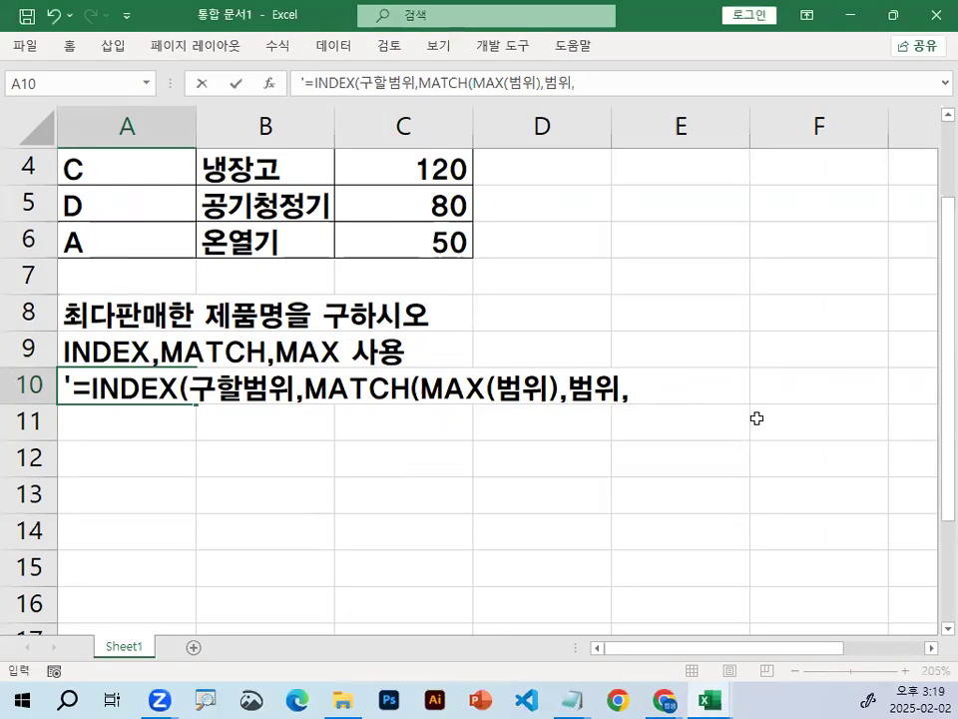
type("0)")
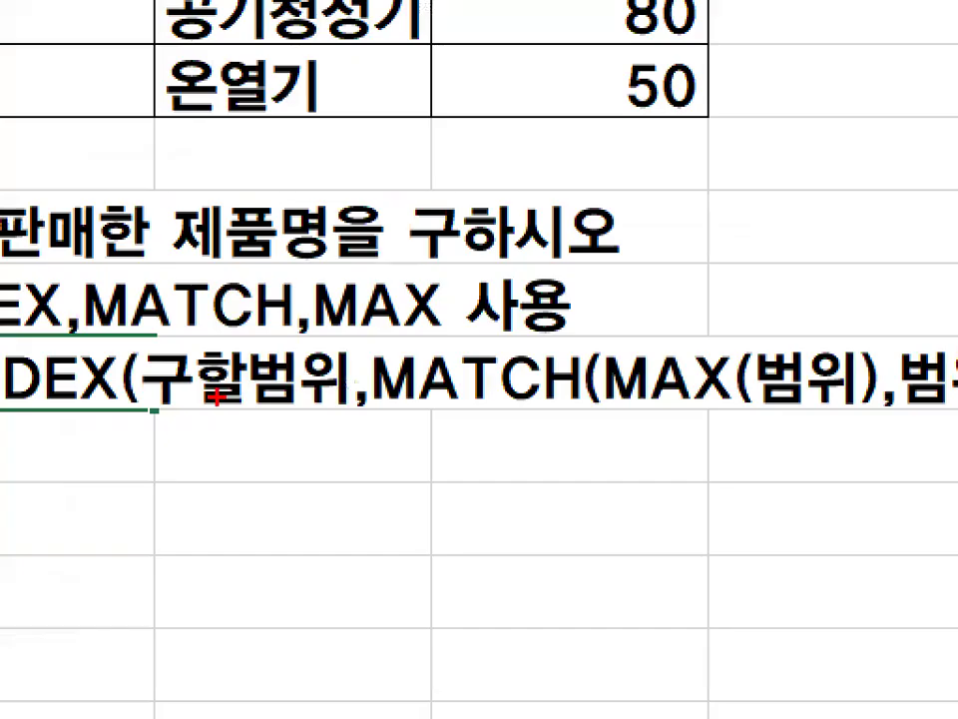
Underline 구할범위 in A10 and draw two vertical lines through it with the screen pen, then exit annotation.
left_click_drag(201, 401, 295, 402)
left_click_drag(288, 199, 285, 705)
left_click_drag(300, 203, 299, 659)
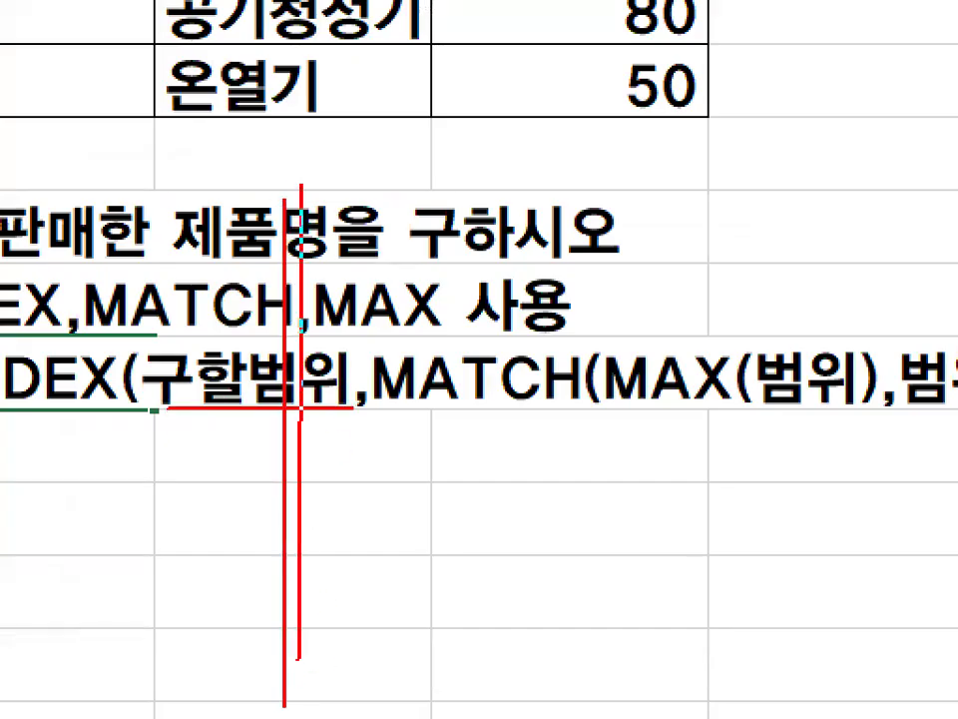
key("Escape")
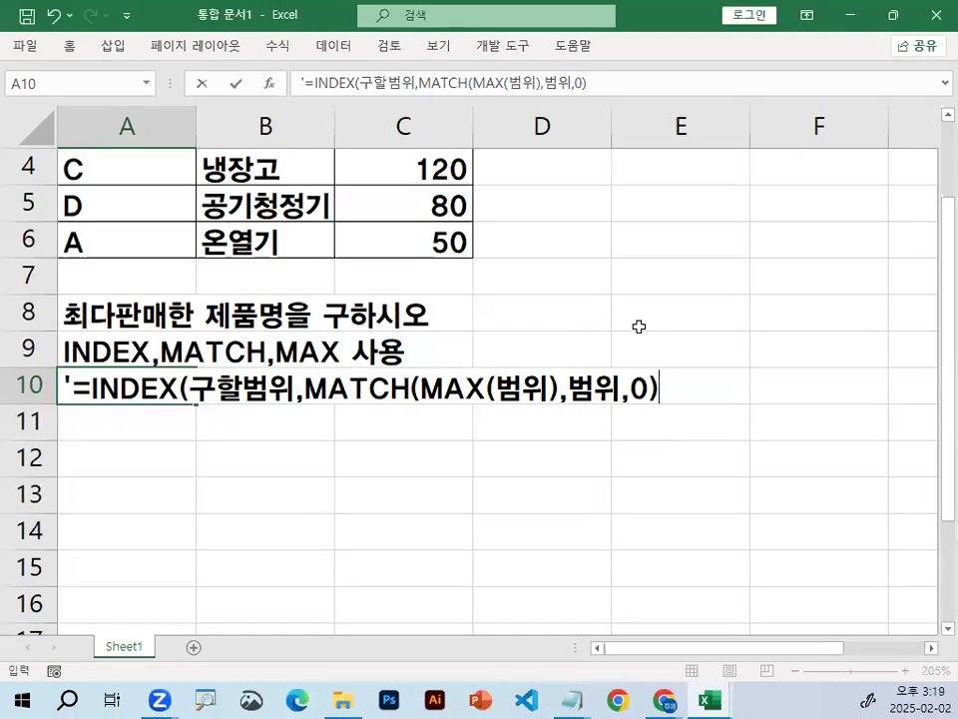
Finish the text formula in A10 with ,1) and set its font color to the standard dark red.
type("1)")
key("Return")
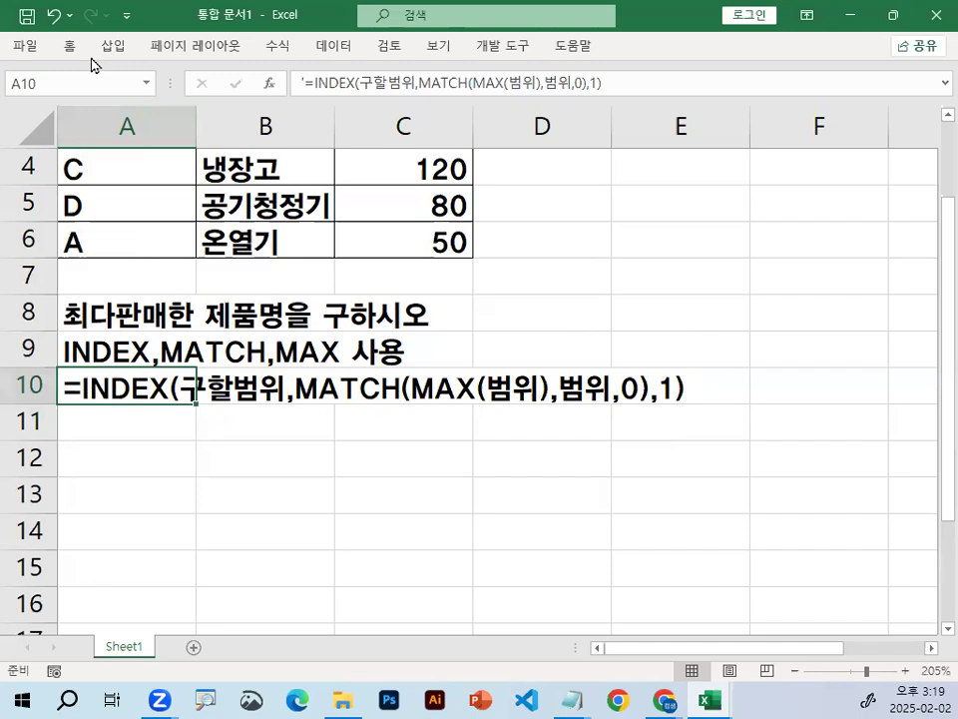
left_click(69, 46)
left_click(301, 111)
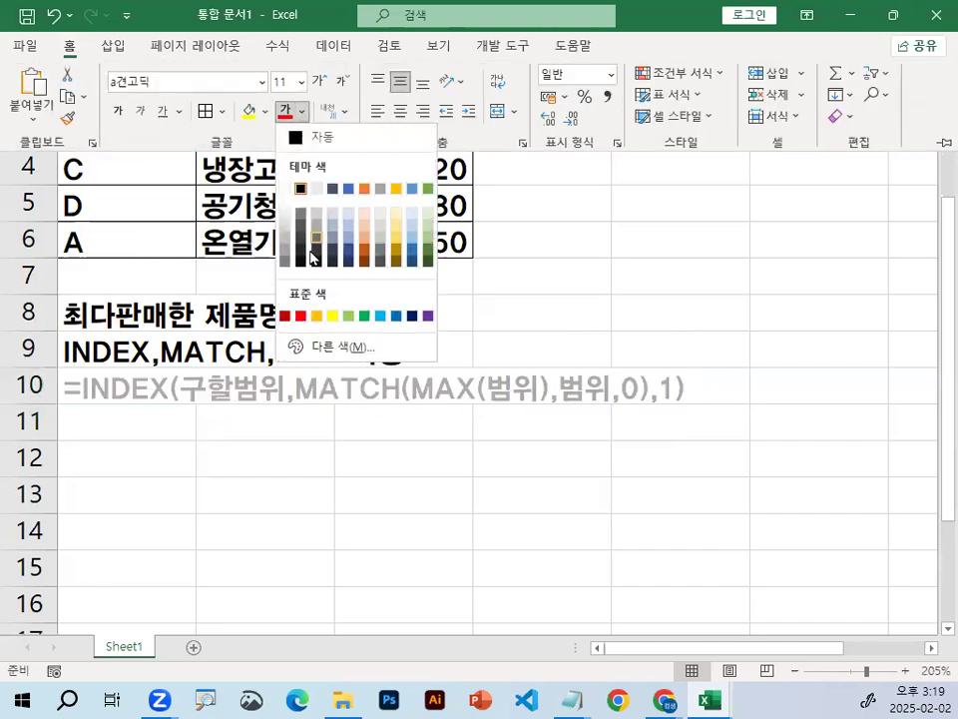
left_click(293, 314)
left_click(384, 464)
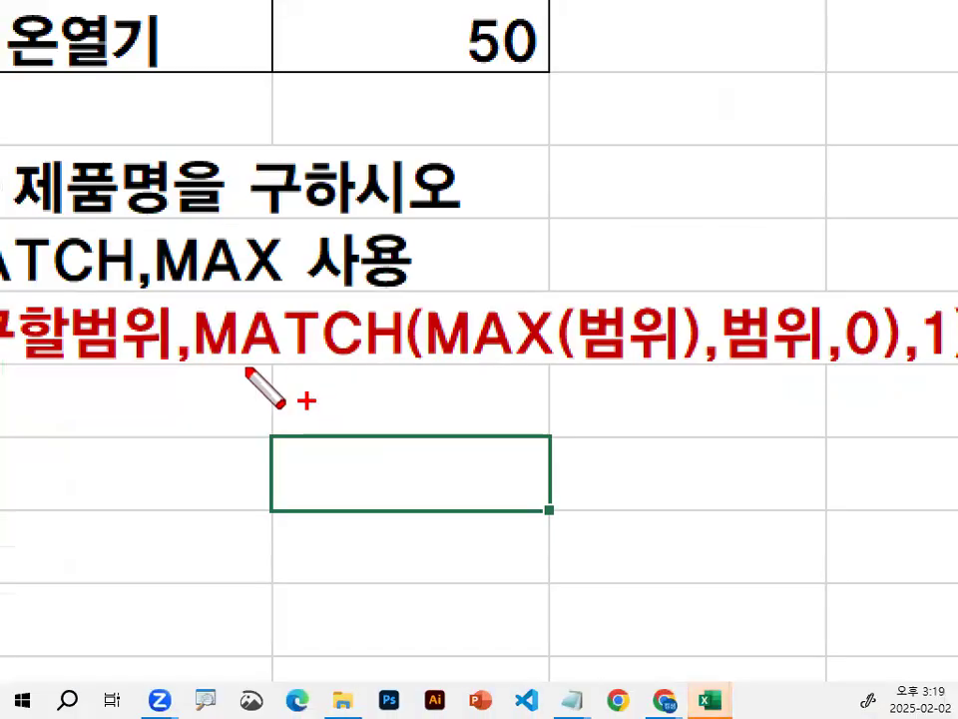
Underline MATCH(MAX(범위),범위,0) in A10 and check-mark MAX with the screen pen, then circle 150 in C3 and write 2 beside it.
left_click_drag(246, 370, 838, 370)
left_click_drag(511, 297, 574, 225)
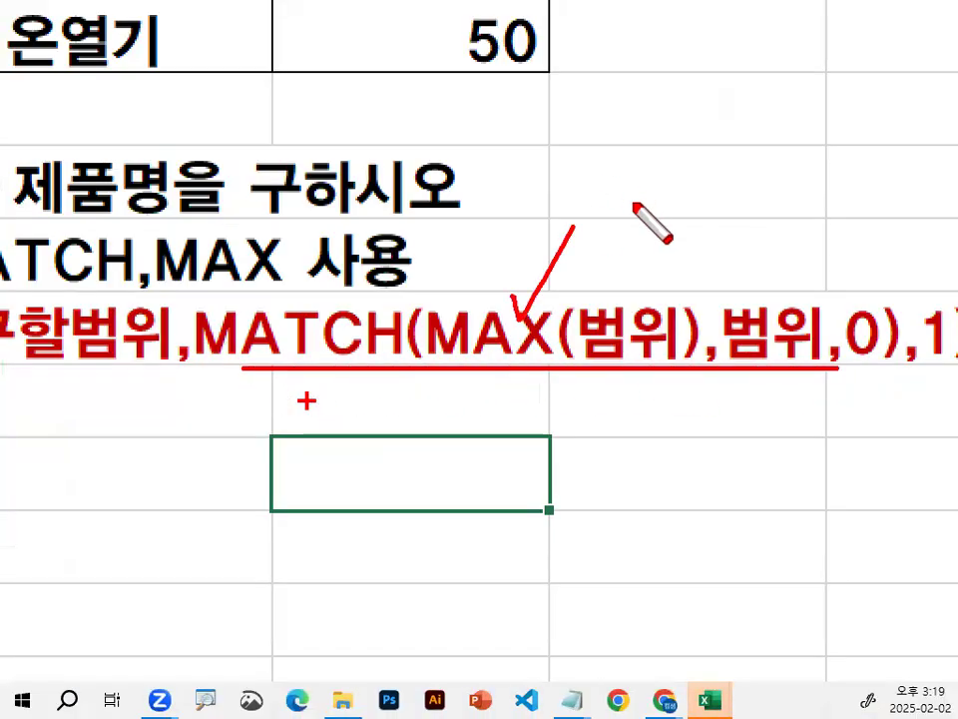
scroll(436, 245, "up", 1)
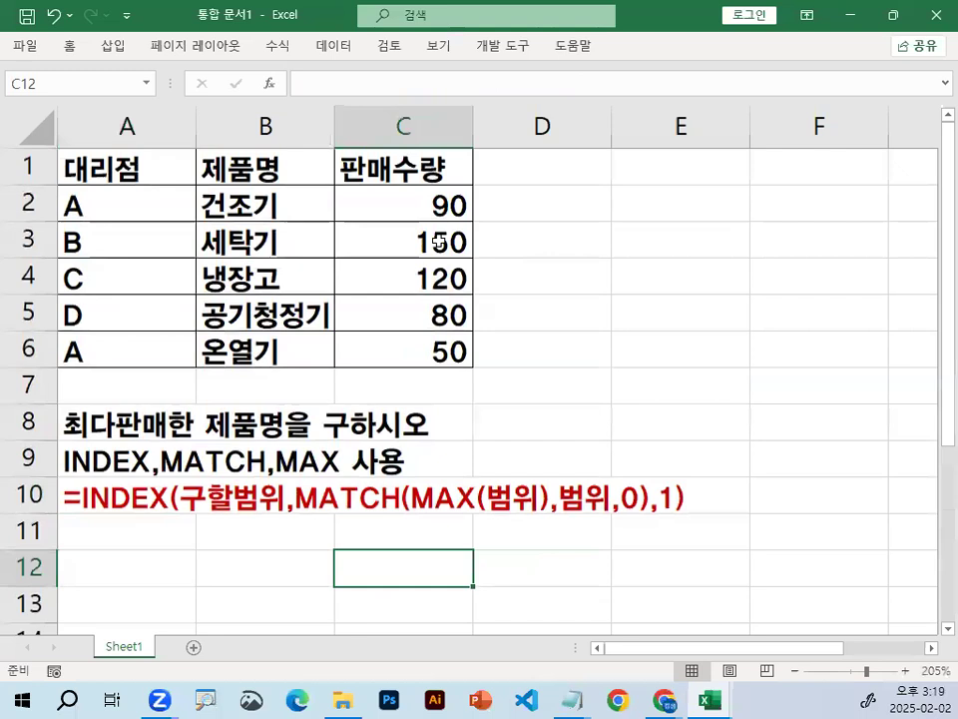
left_click(436, 239)
key("ctrl+2")
mouse_move(459, 226)
left_mouse_down()
mouse_move(469, 252)
mouse_move(496, 239)
mouse_move(531, 252)
left_mouse_up()
Switch the screen pen shape to rectangle (사각형) and box the product names in B2:B6.
right_click(318, 382)
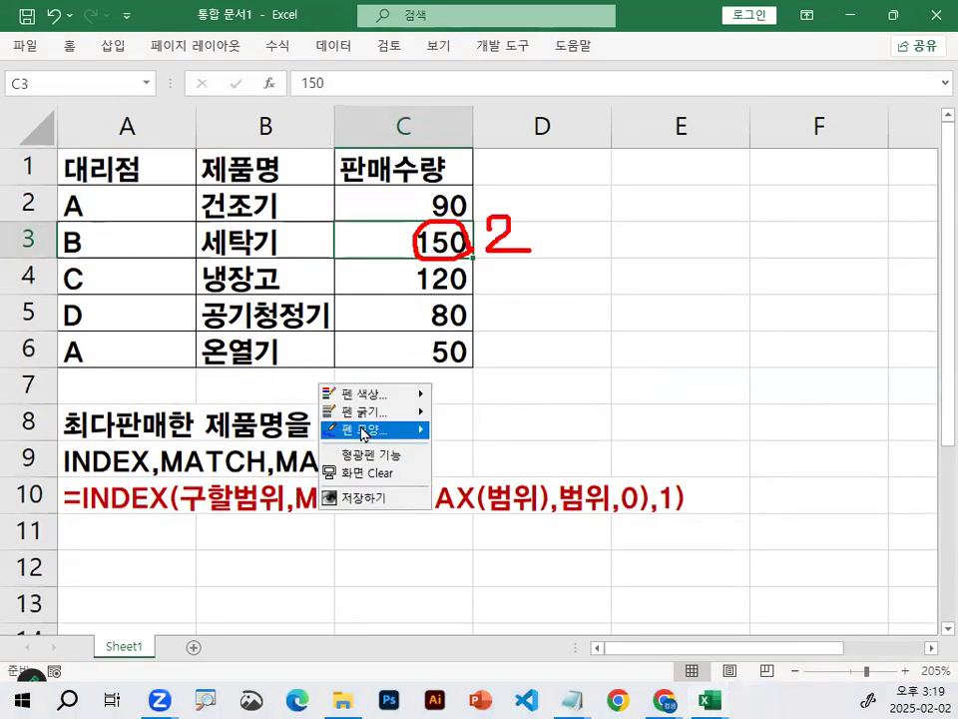
mouse_move(334, 430)
left_click(456, 469)
left_click_drag(196, 185, 340, 373)
Switch the screen pen shape back to the freehand curve (자유 곡선) and circle the closing 1) of the A10 formula.
right_click(513, 429)
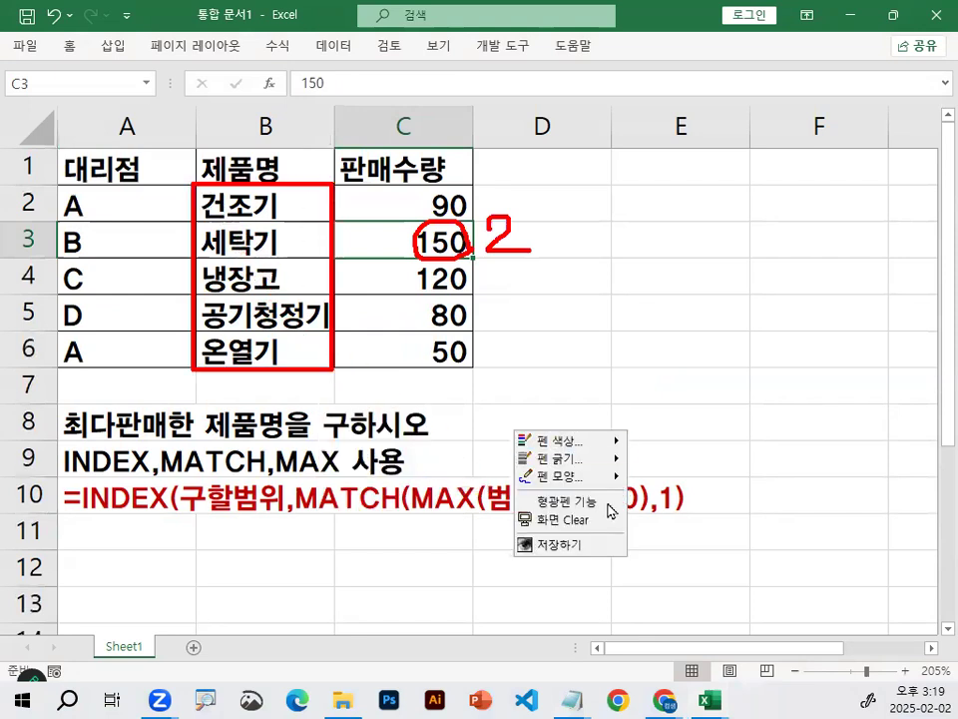
mouse_move(606, 479)
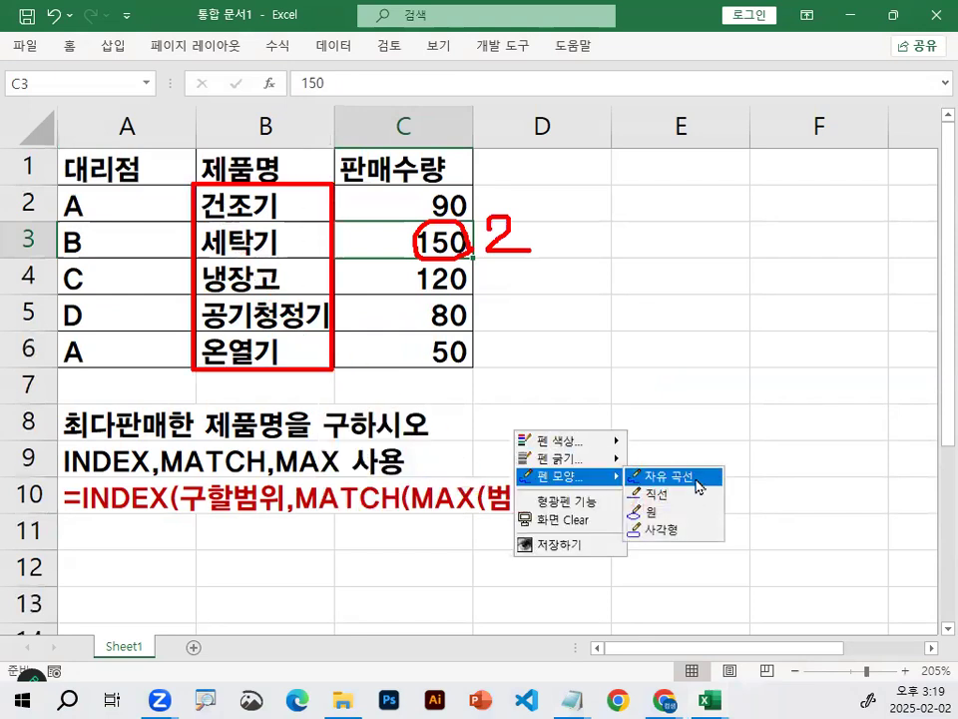
left_click(695, 478)
left_click_drag(670, 513, 694, 505)
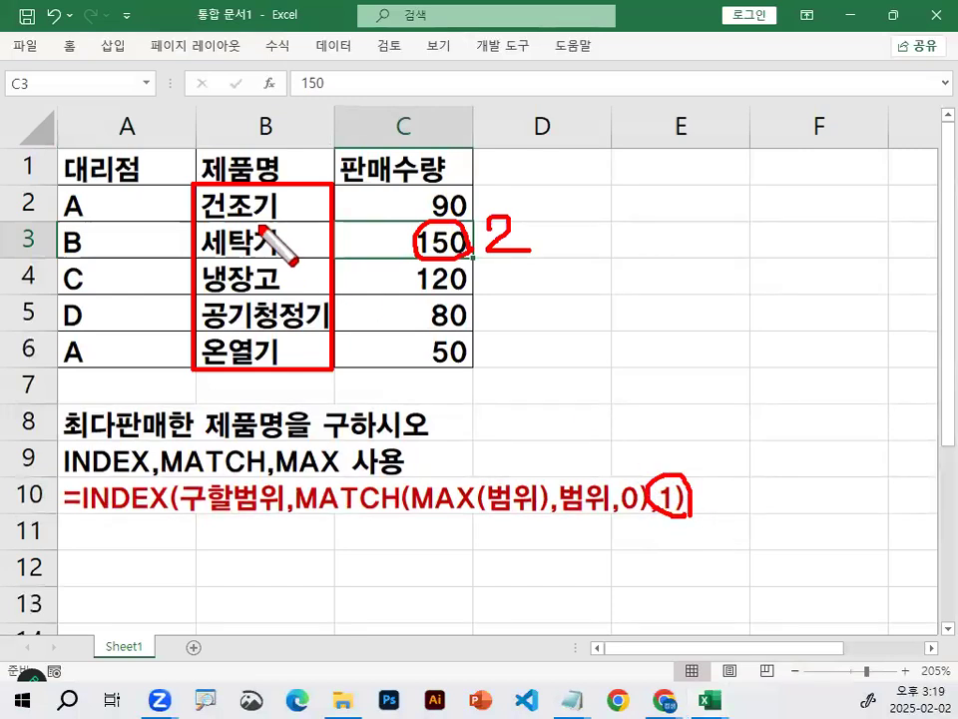
Draw crossing pen lines down column B and across row 3, circle 세탁기 and the 2, add a check mark above 150, then exit annotation.
left_click_drag(257, 77, 257, 489)
left_click_drag(70, 244, 455, 245)
mouse_move(305, 253)
left_mouse_down()
mouse_move(283, 227)
mouse_move(289, 256)
left_mouse_up()
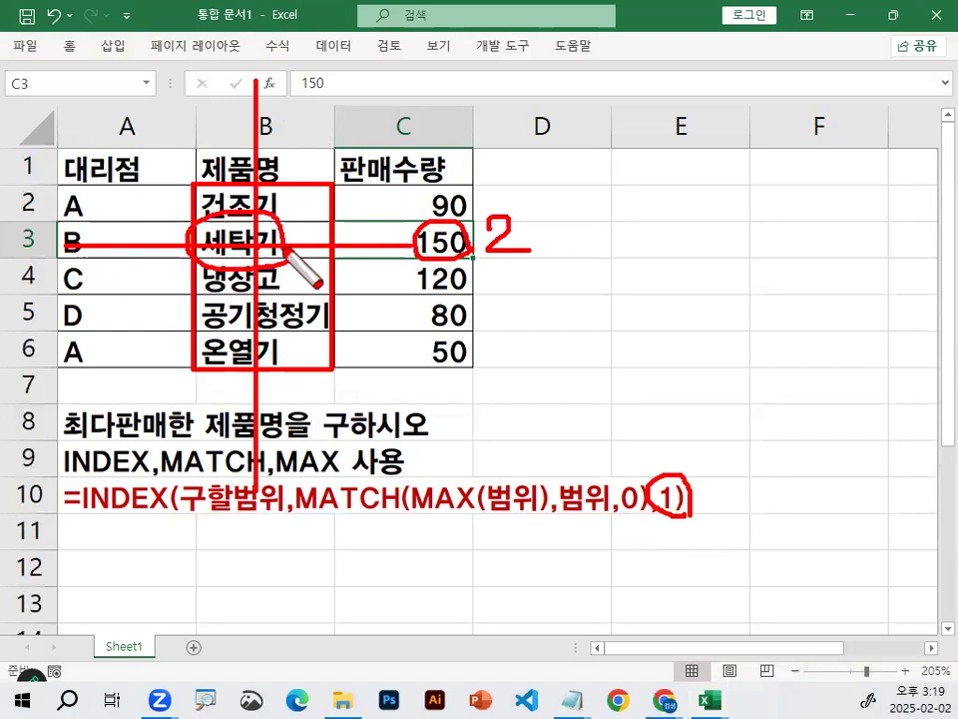
mouse_move(514, 250)
left_mouse_down()
mouse_move(493, 232)
mouse_move(547, 250)
left_mouse_up()
mouse_move(217, 242)
left_mouse_down()
mouse_move(257, 216)
mouse_move(288, 239)
left_mouse_up()
left_click_drag(382, 209, 444, 142)
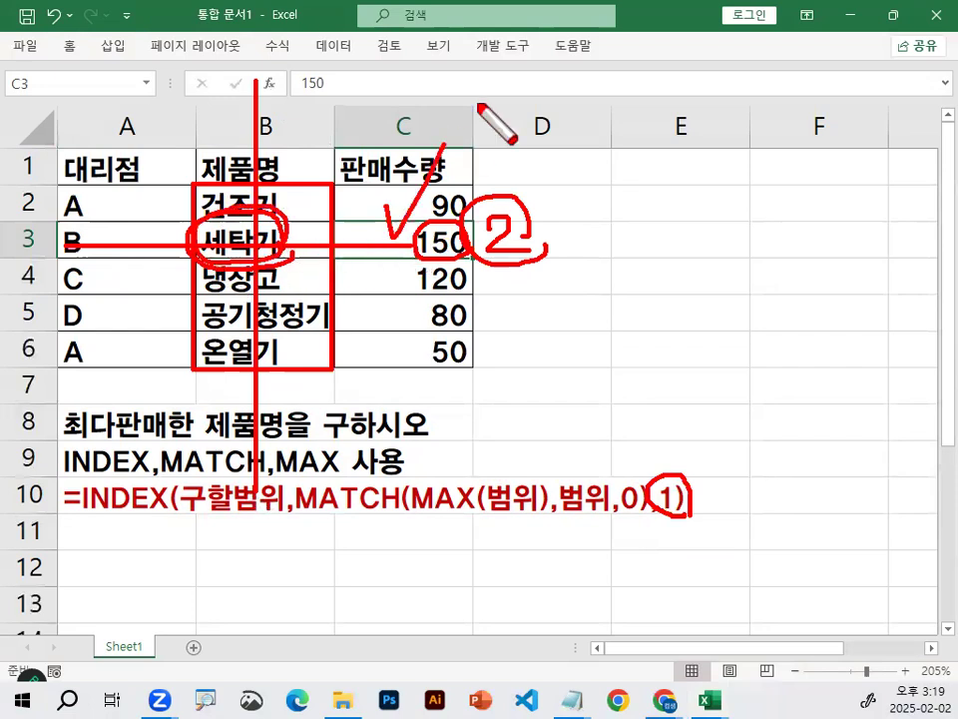
key("Escape")
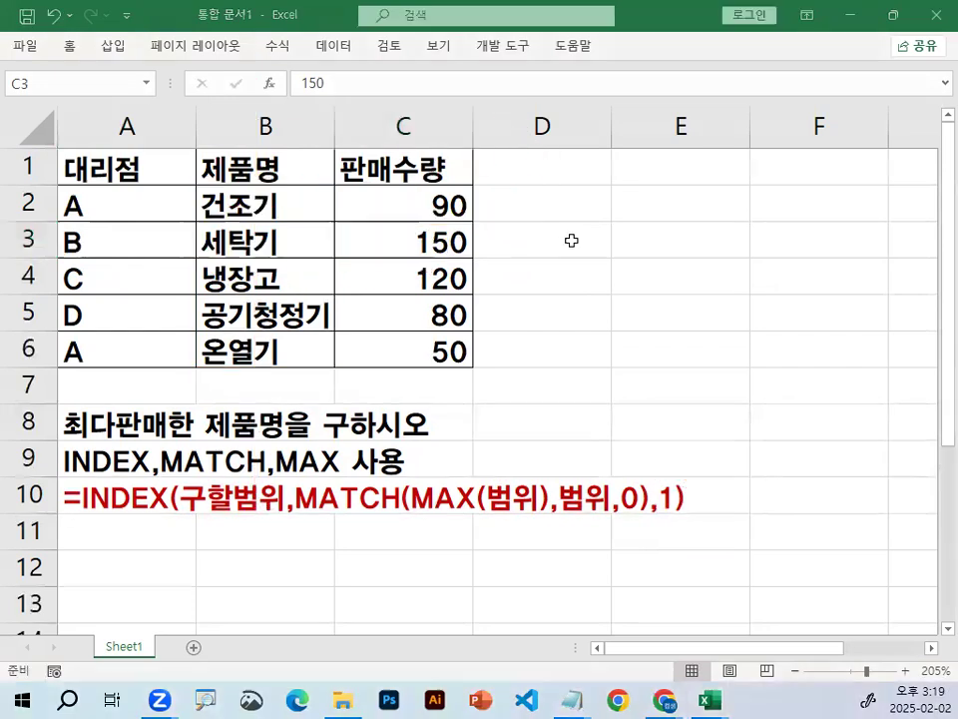
Begin a formula in cell D3 with =INDEX(.
left_click(572, 227)
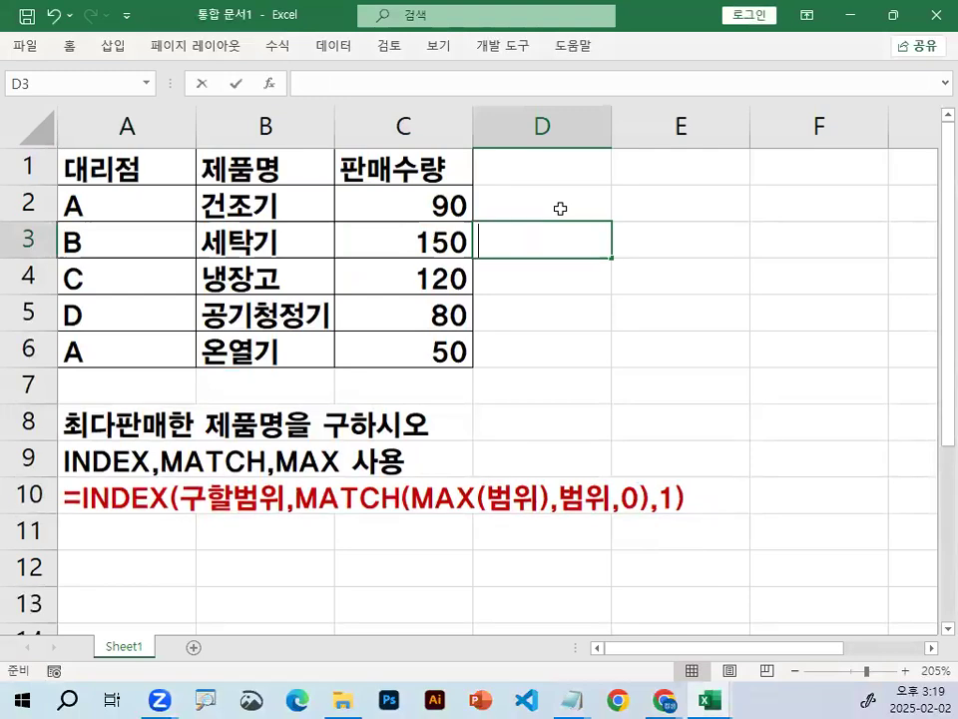
type("-")
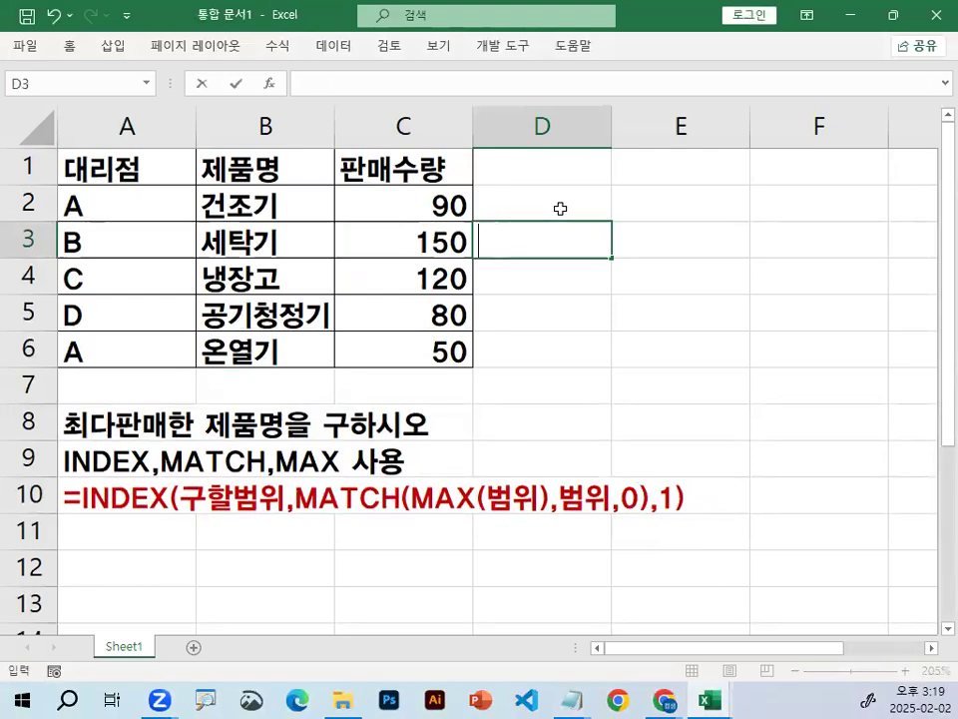
type("=ㅑㅜㅇ")
key("BackSpace")
key("BackSpace")
key("BackSpace")
key("Hangul")
type("ㅑㅜㅇㄷ")
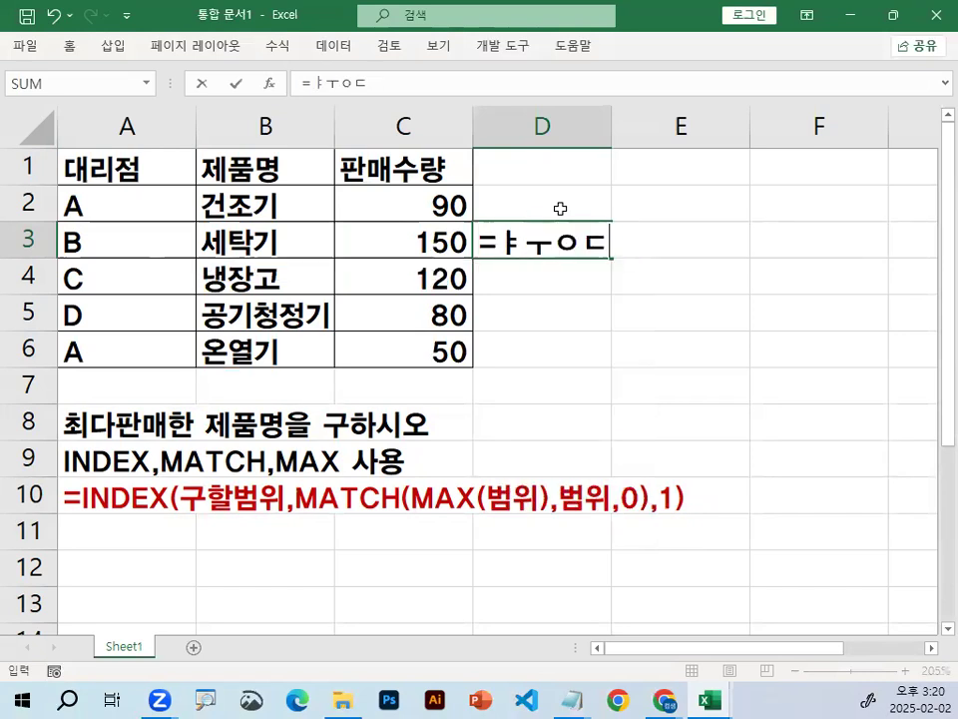
key("BackSpace")
key("BackSpace")
key("BackSpace")
key("BackSpace")
type("INDE")
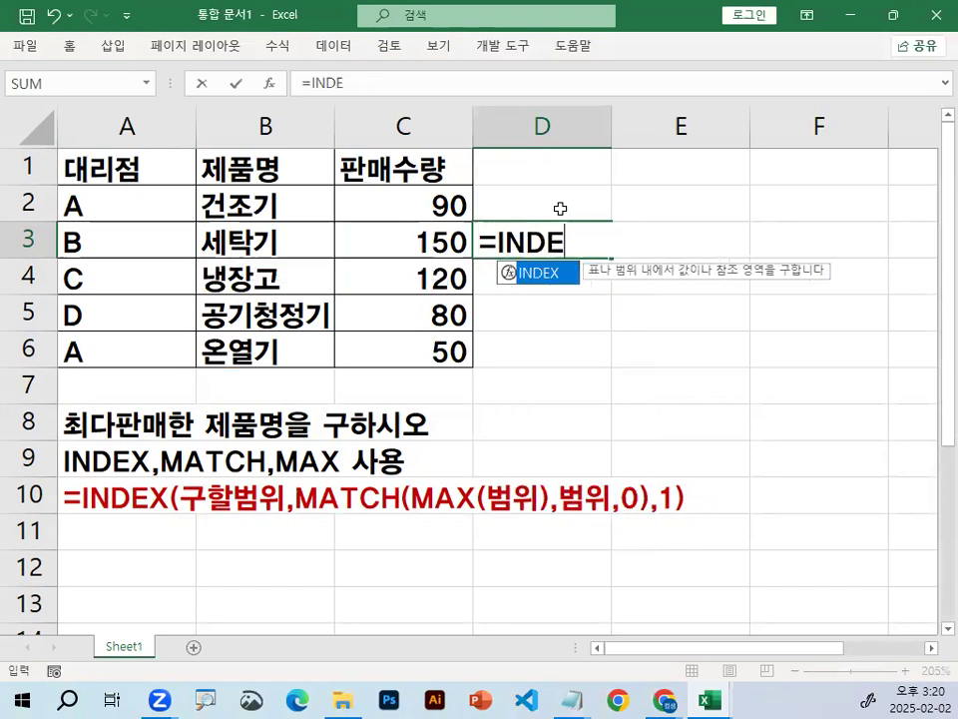
type("X(")
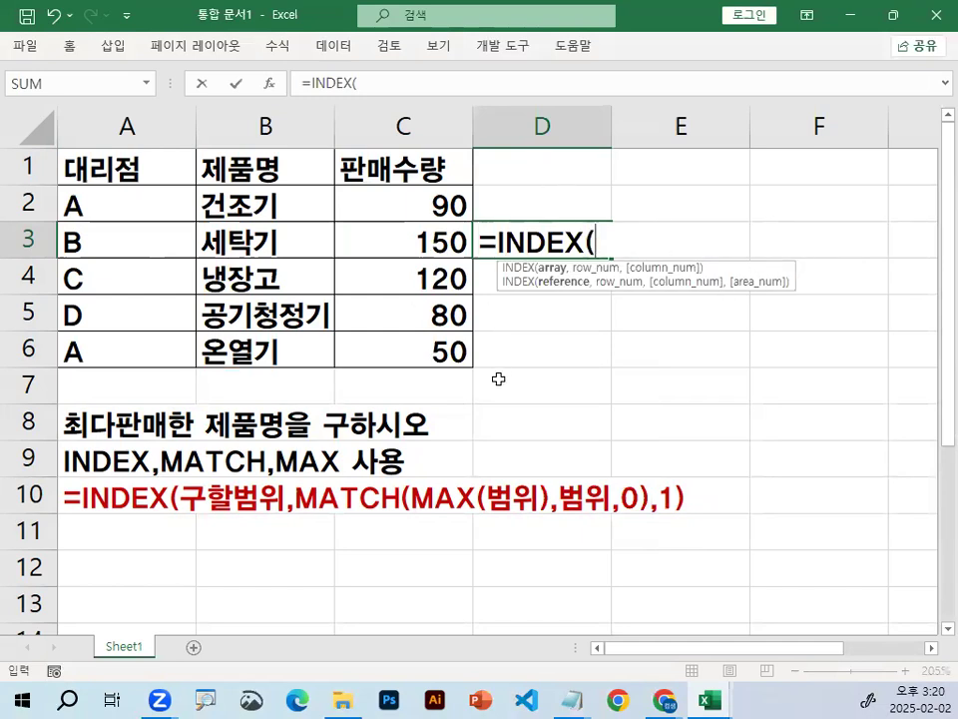
Magnify the view and circle =INDEX( in D3 with the screen pen, then exit annotation.
key("ctrl+1")
mouse_move(802, 205)
left_mouse_down()
mouse_move(471, 274)
mouse_move(796, 372)
left_mouse_up()
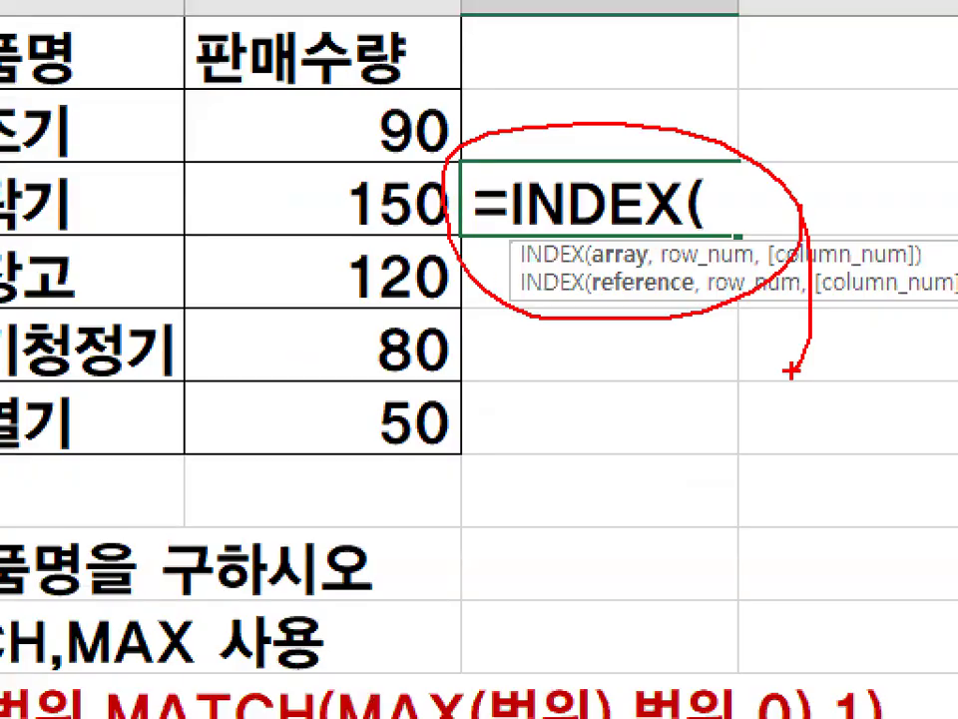
key("Escape")
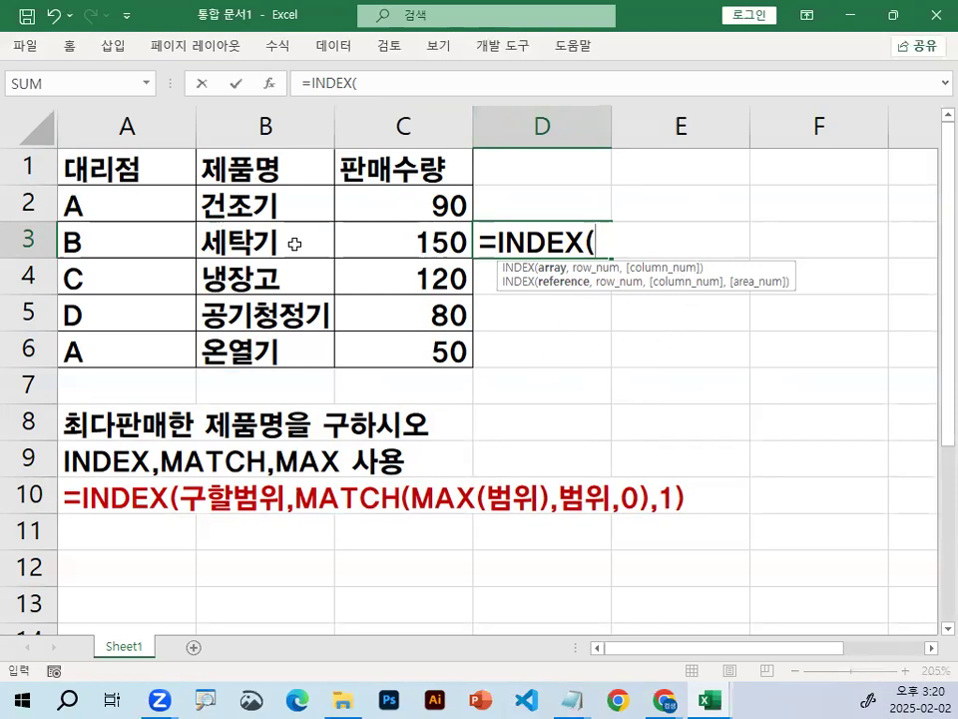
Continue the D3 formula with B2:B6 as the INDEX array and MATCH(MAX(C2:C6) for the row lookup.
left_click_drag(278, 207, 264, 348)
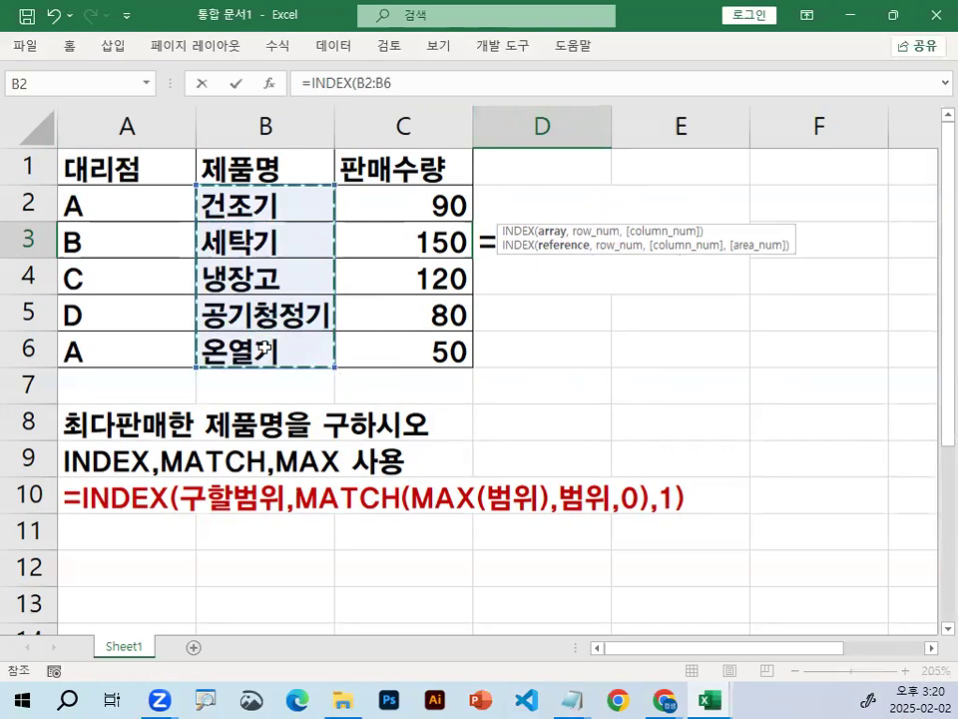
type(",MA")
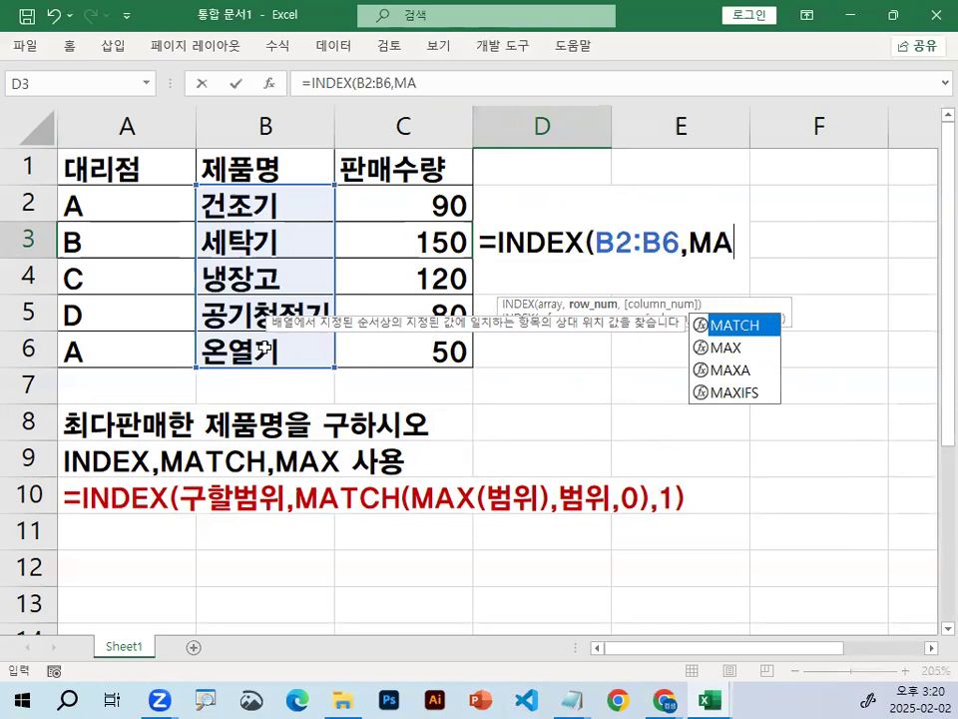
type("TCH(")
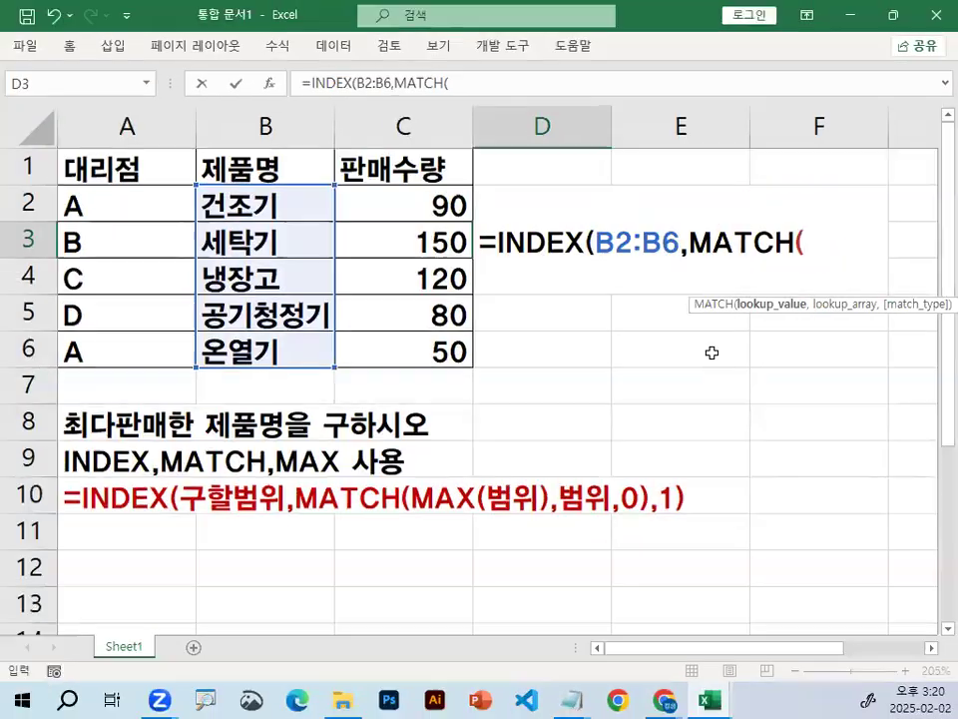
type("MAX")
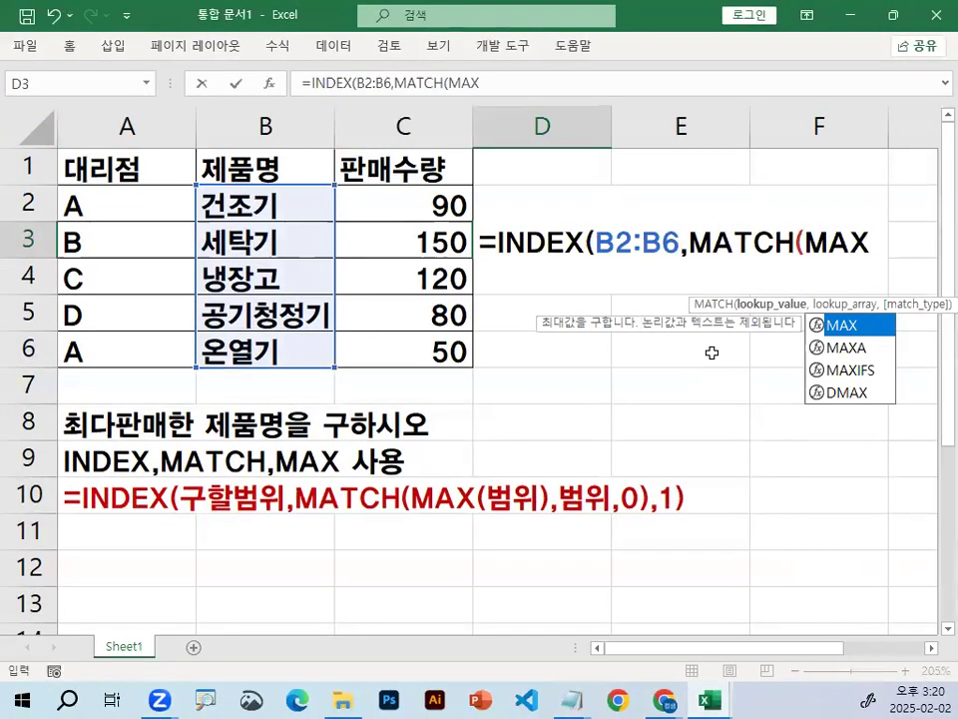
type("(")
left_click_drag(436, 199, 454, 354)
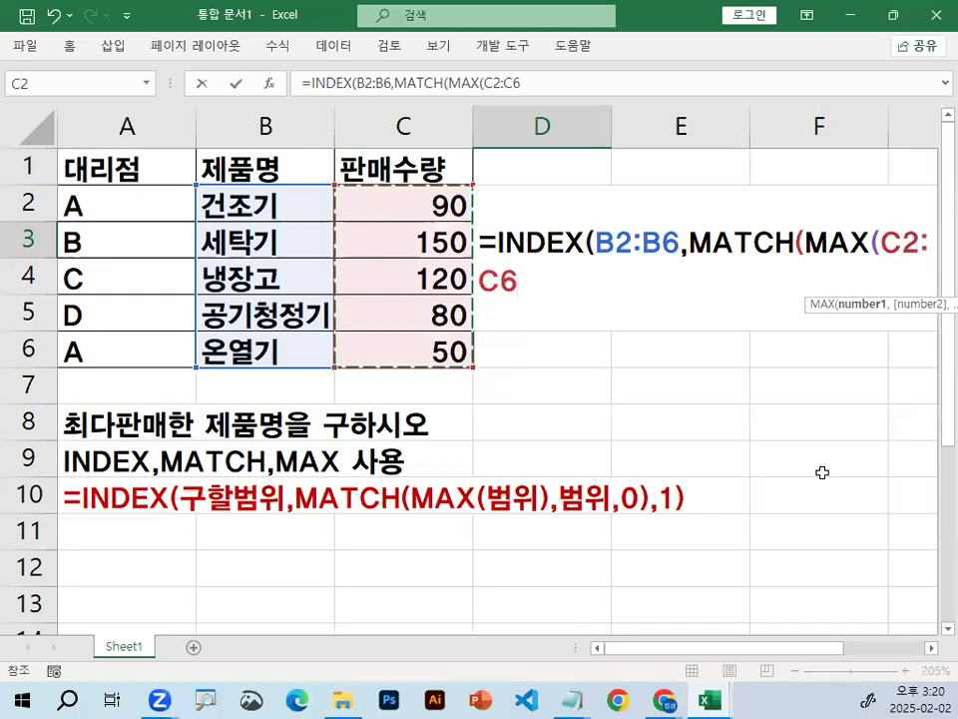
type(")")
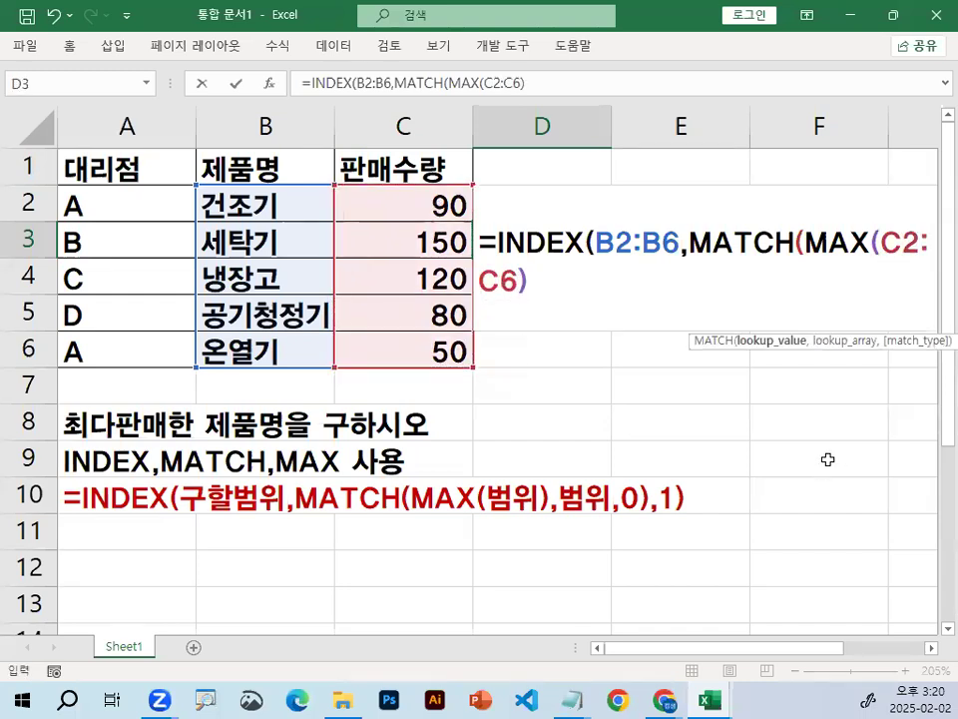
Complete the D3 formula with lookup range C2:C6, match type 0 and column number 1, enter it and reselect D3.
type(",")
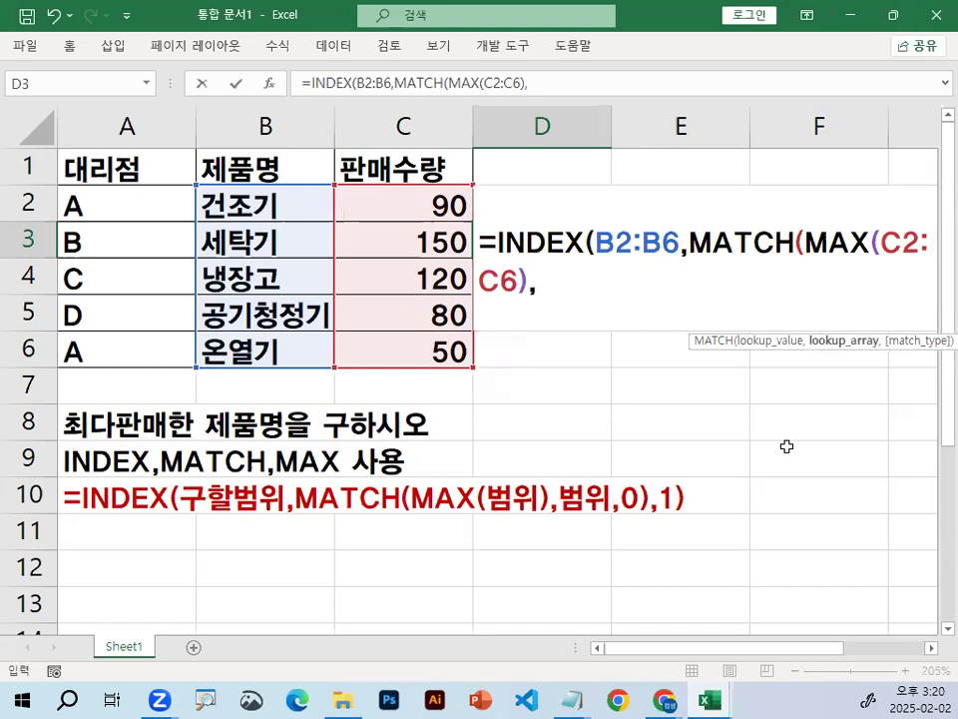
left_click_drag(413, 220, 407, 349)
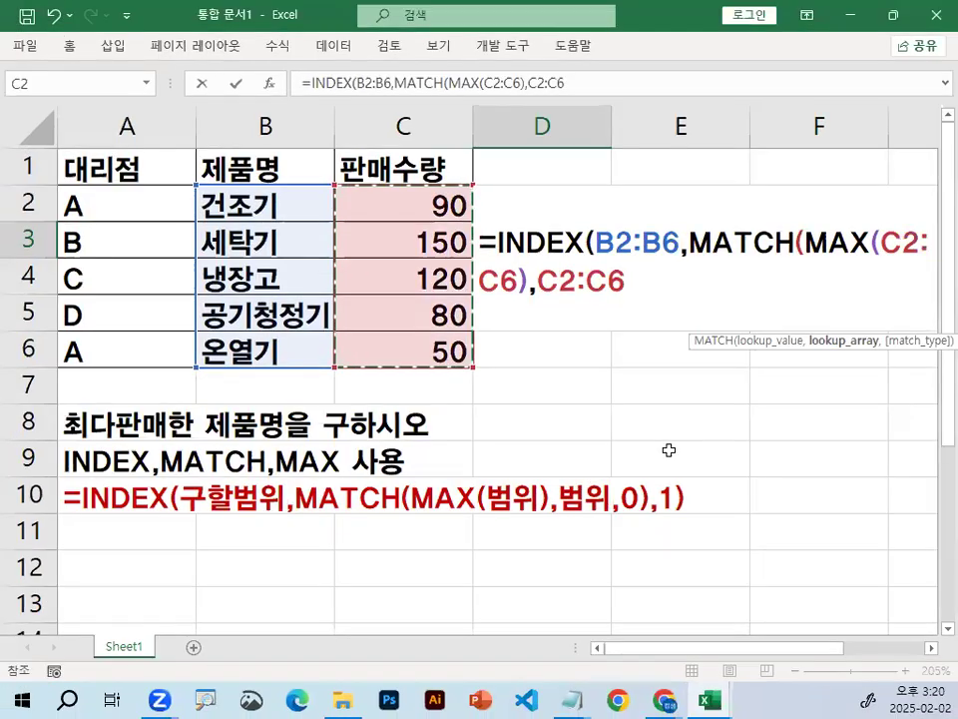
type(",")
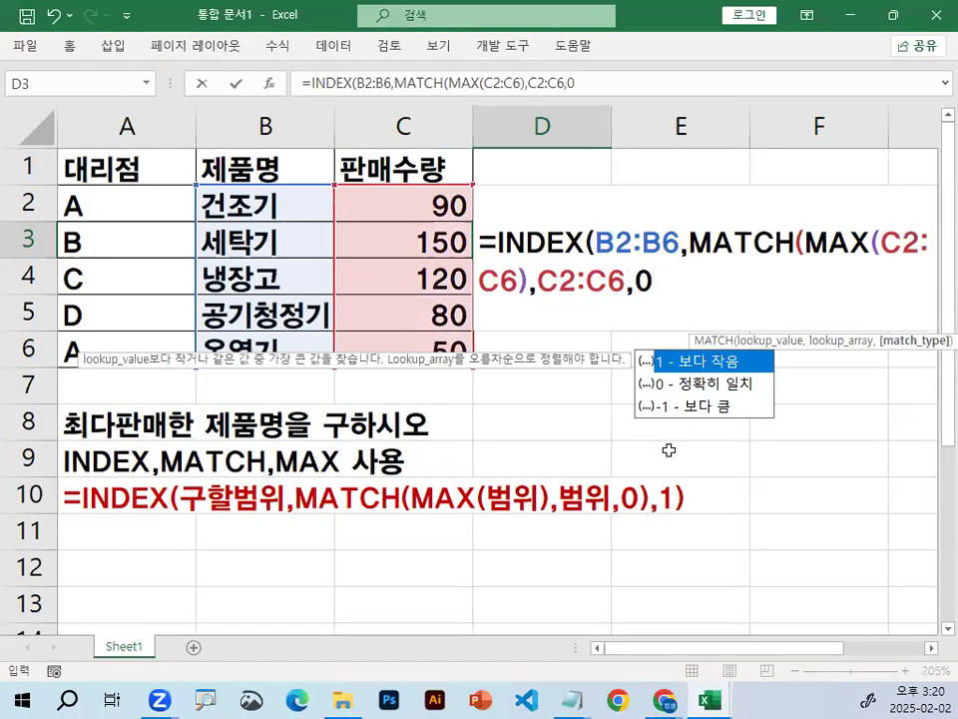
type("0)")
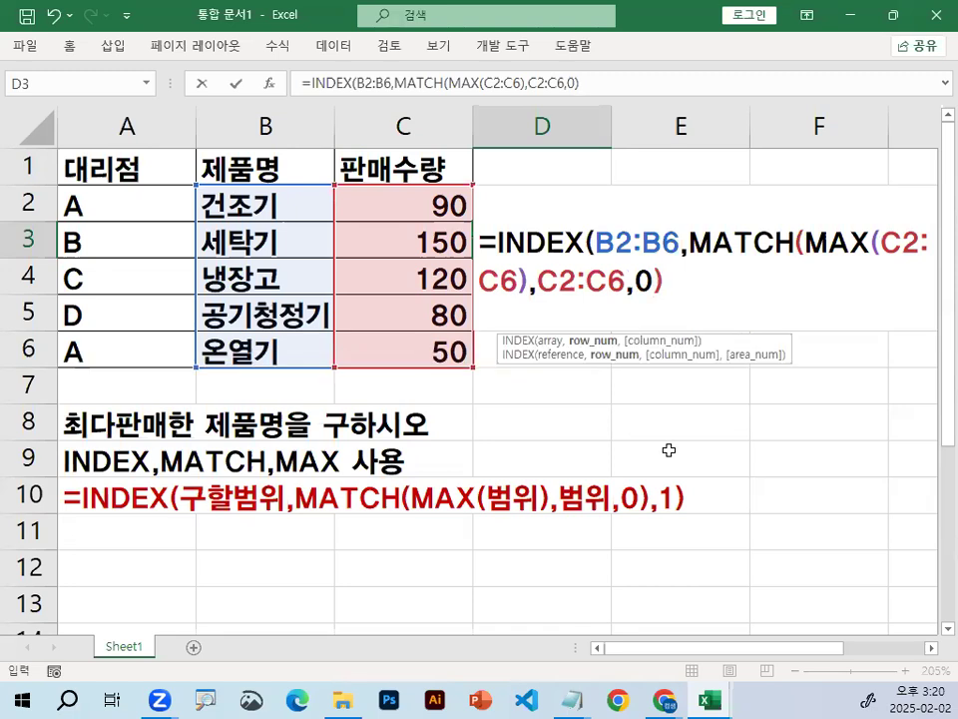
type(",")
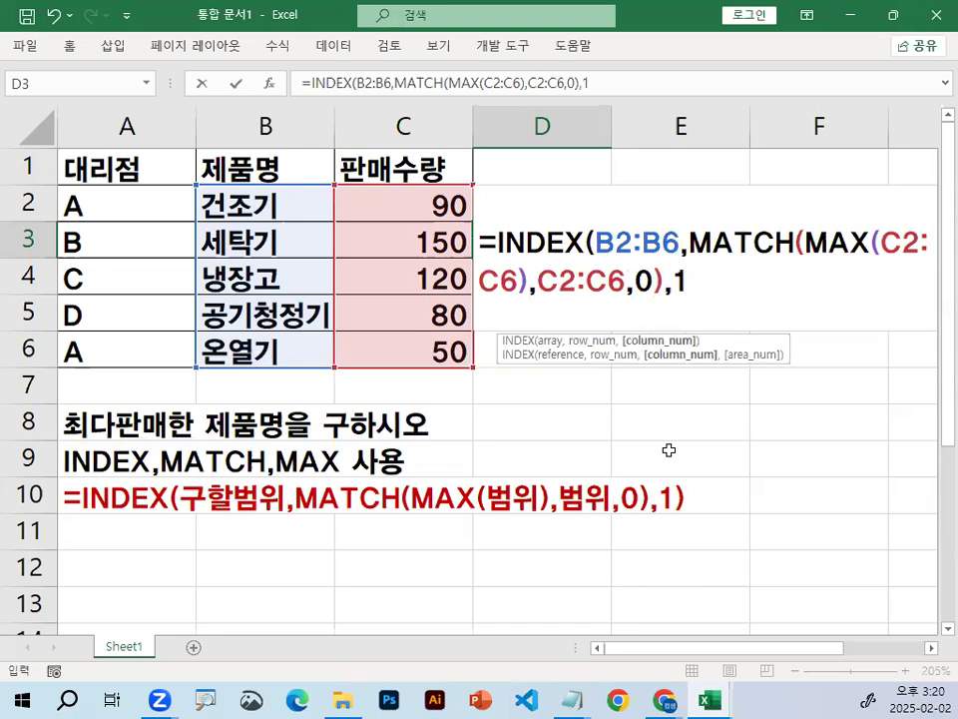
type("1)")
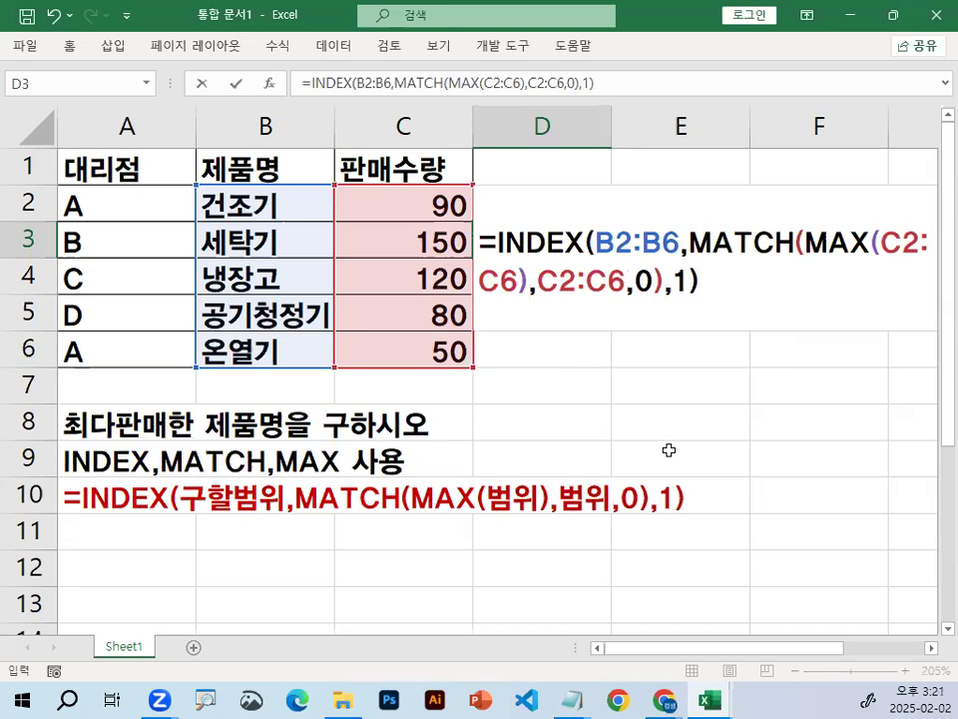
key("Return")
left_click(577, 242)
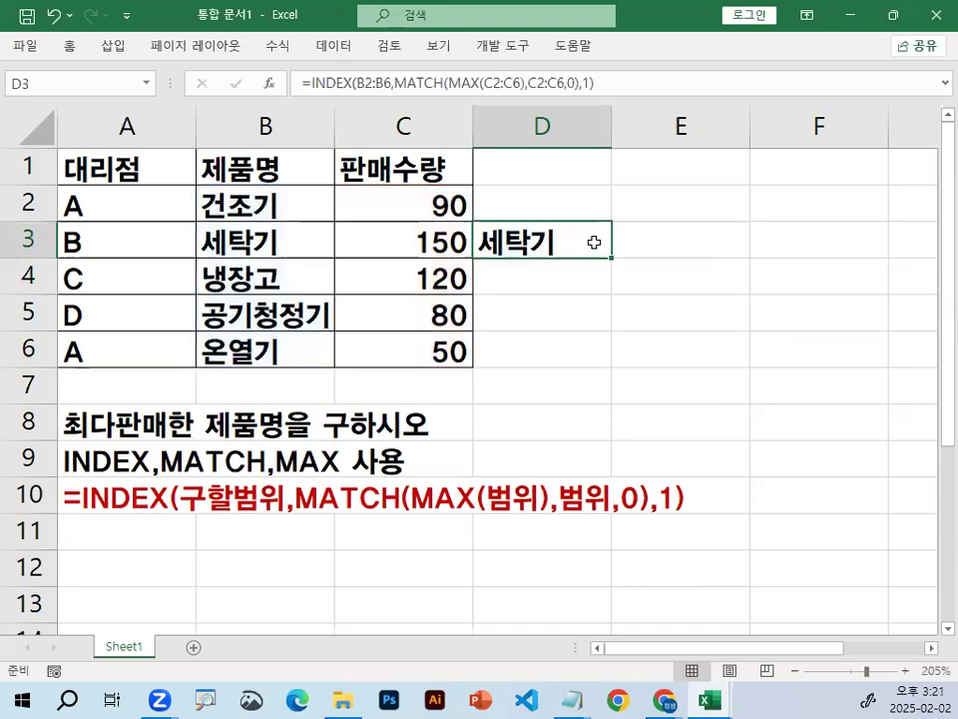
Set the 판매수량 of 냉장고 in C4 to 200, circling 냉장고 with the screen pen before committing the value.
key("Up")
key("Left")
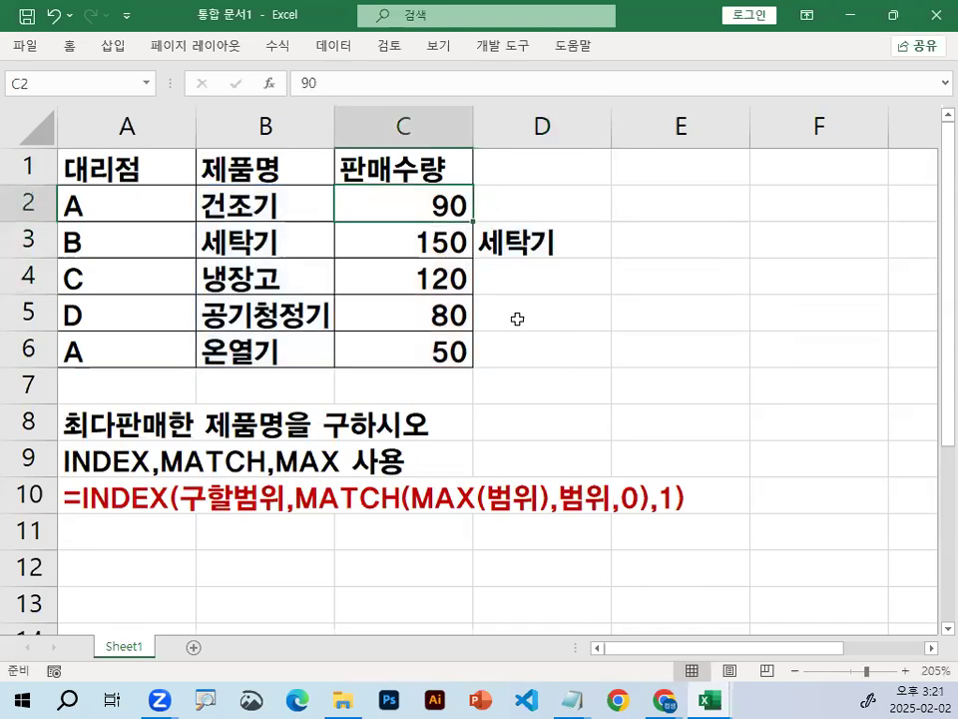
left_click(404, 285)
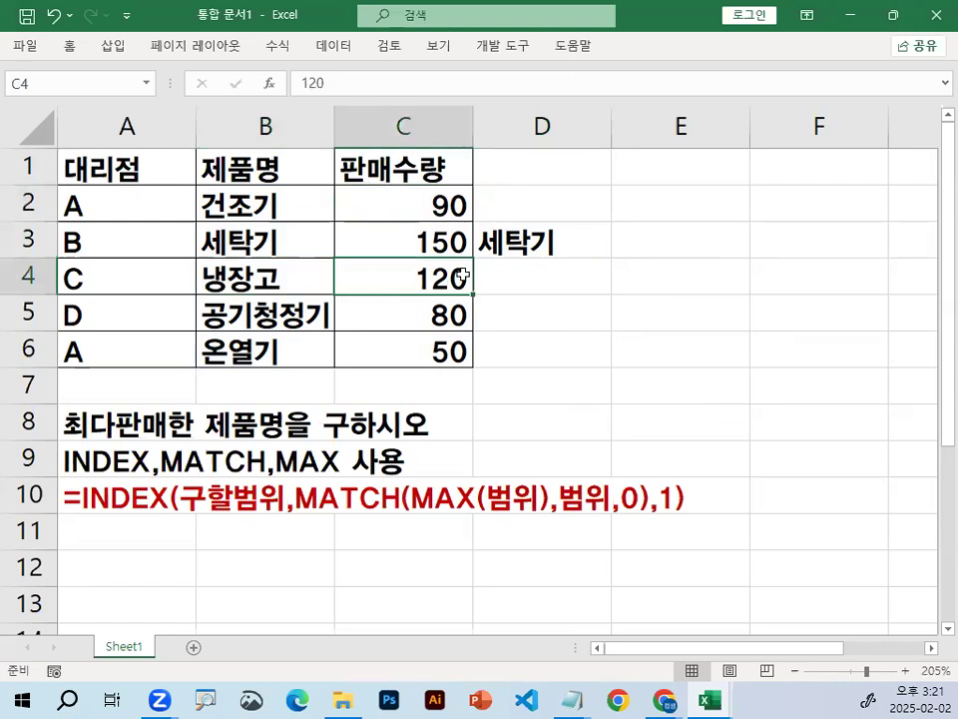
type("200")
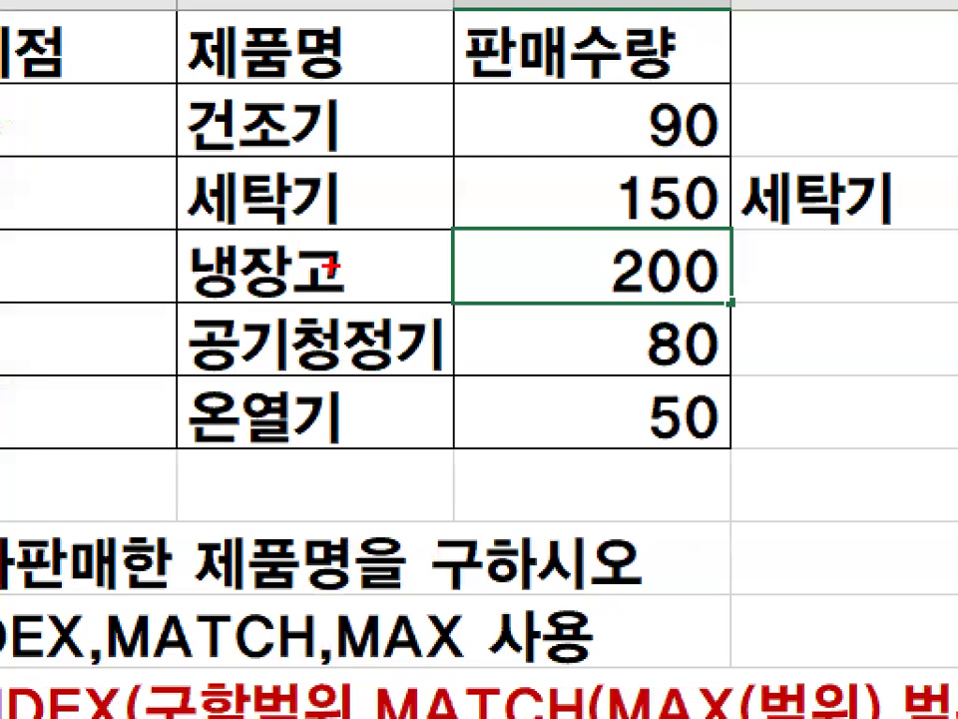
left_click_drag(331, 265, 341, 267)
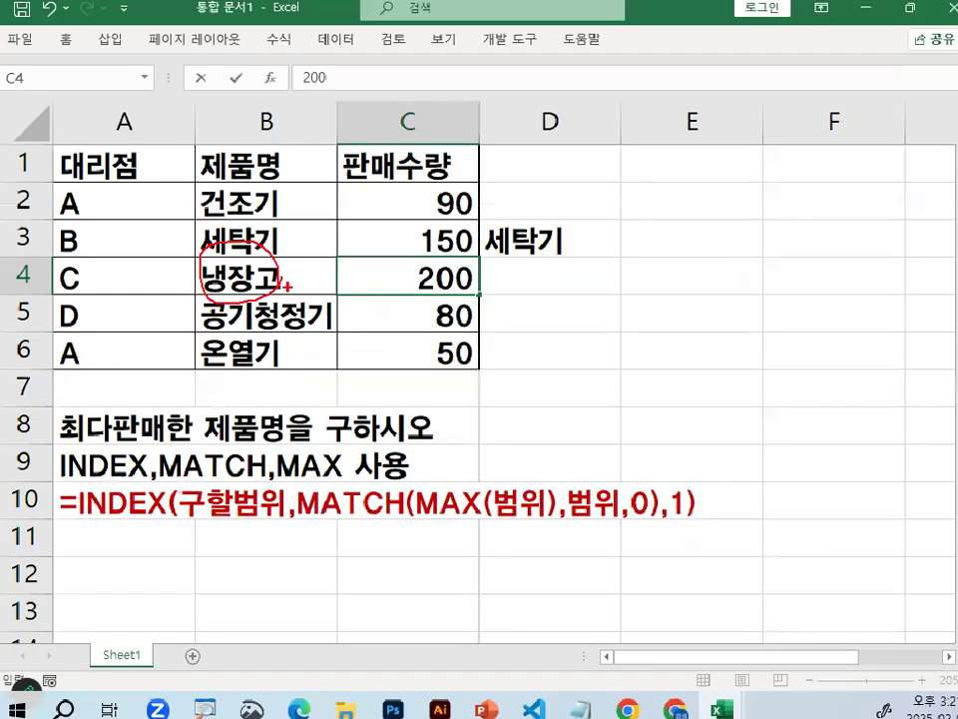
key("Return")
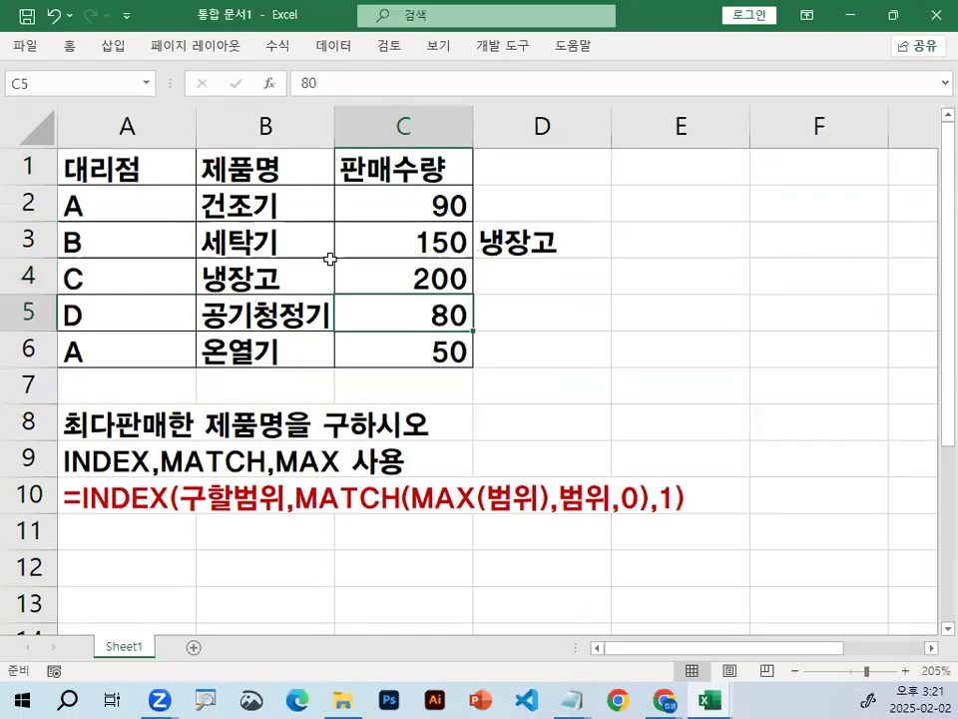
Set the 판매수량 of 냉장고 in C4 back to 120.
key("Up")
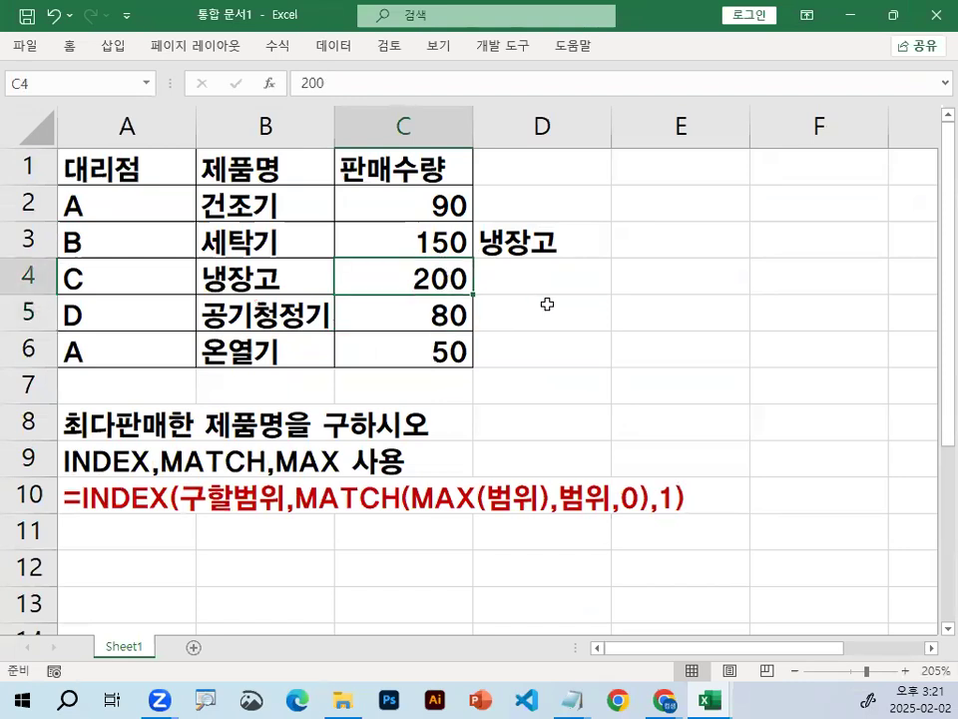
type("120")
key("Return")
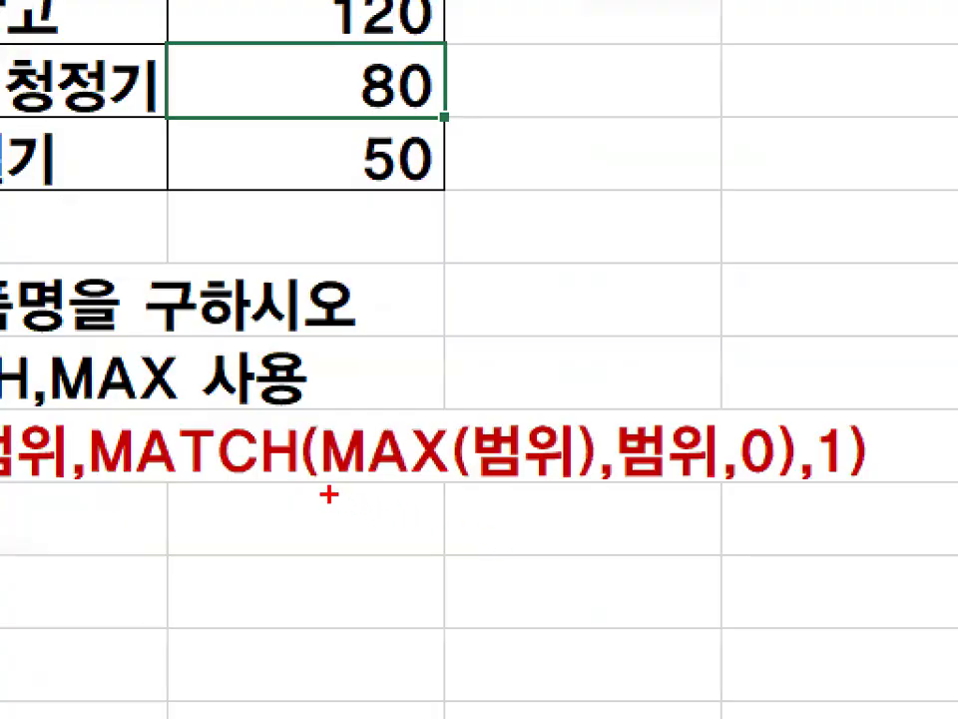
Underline MAX(범위) in the A10 formula with the screen pen, then exit annotation.
left_click_drag(329, 493, 591, 491)
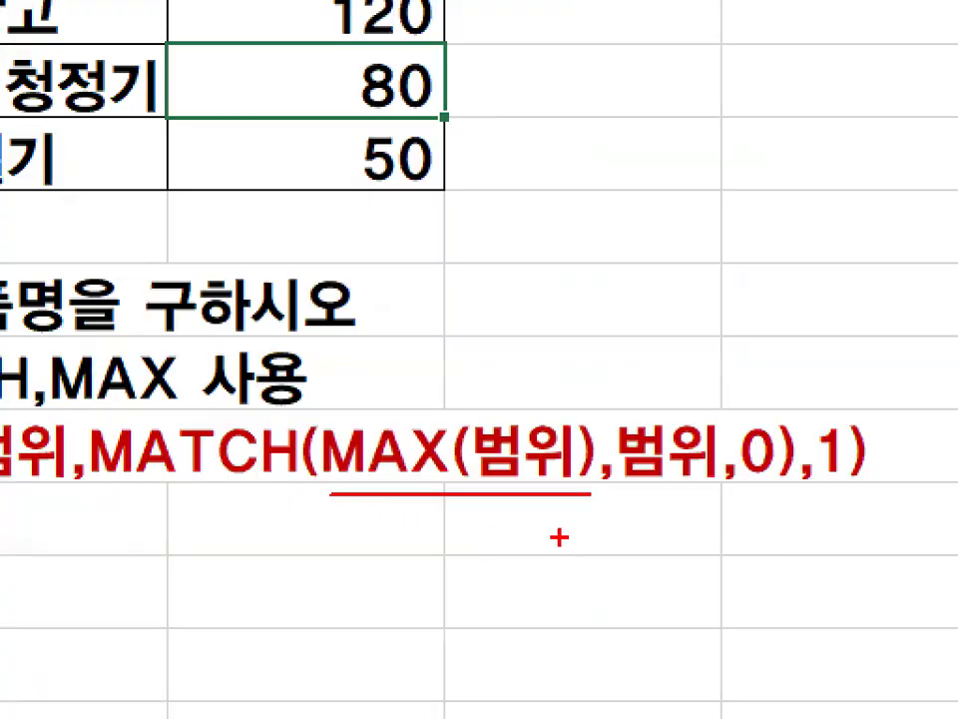
key("Escape")
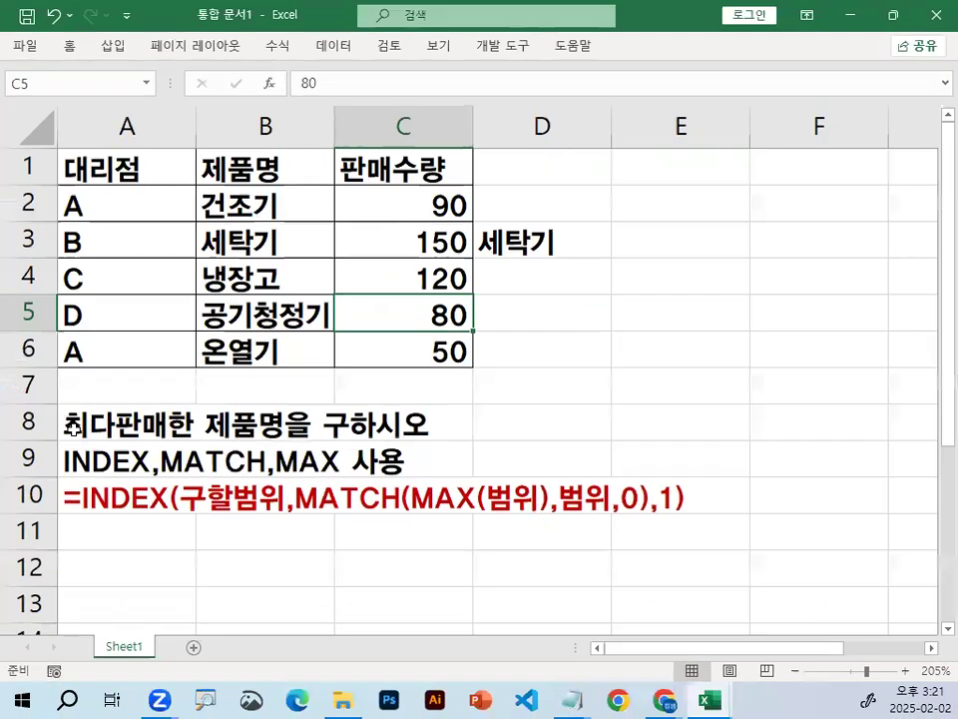
Insert "A대리점중에서" before the existing question text in A8.
double_click(72, 424)
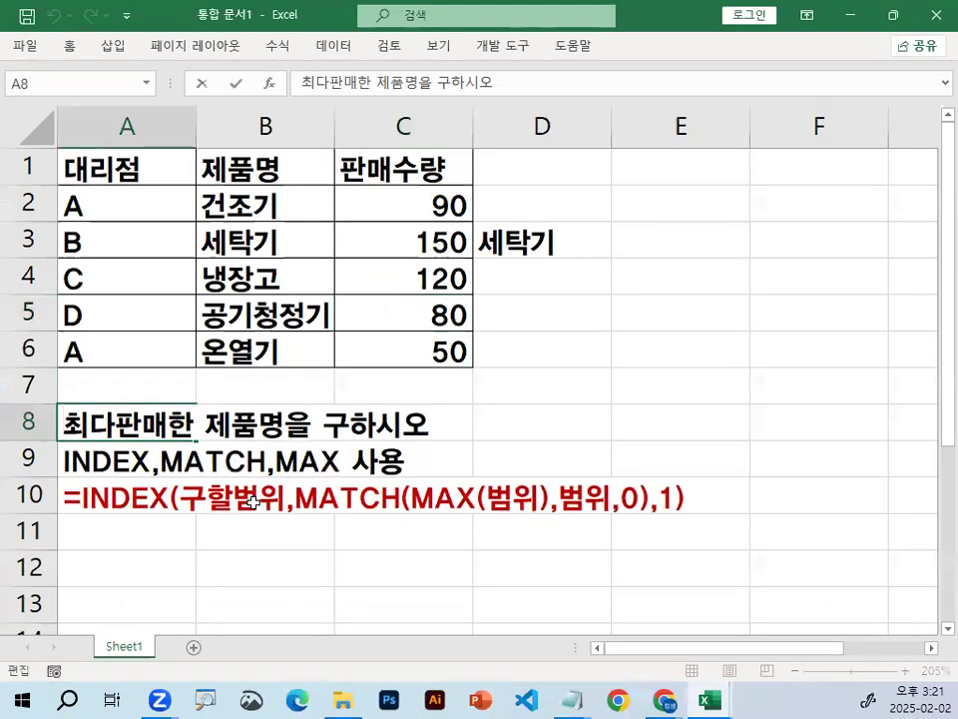
type("A")
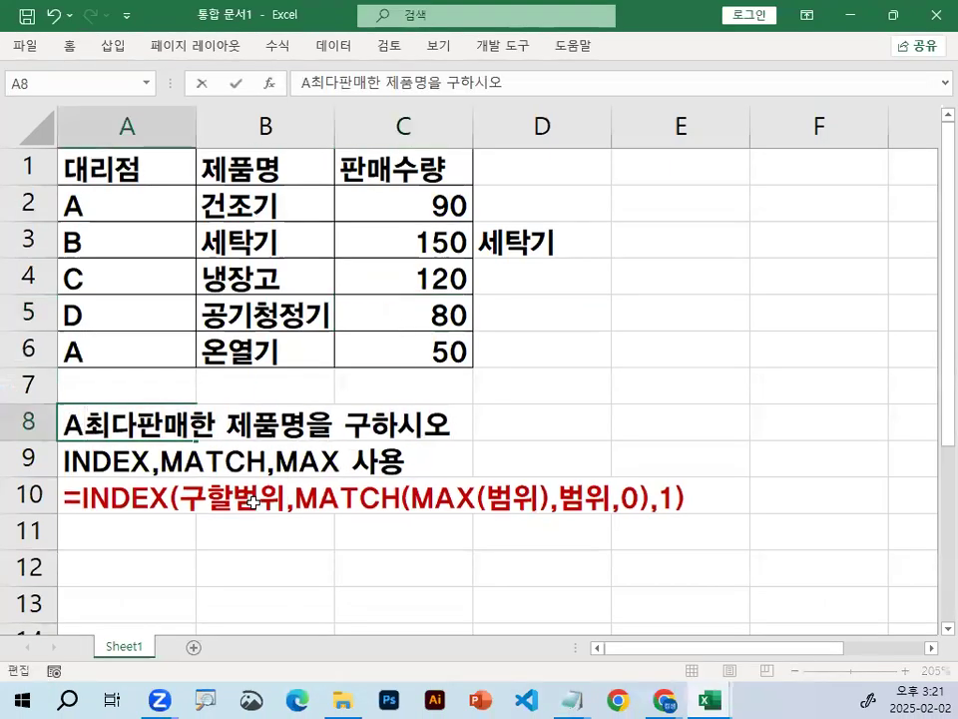
type("대리점중에서")
key("Return")
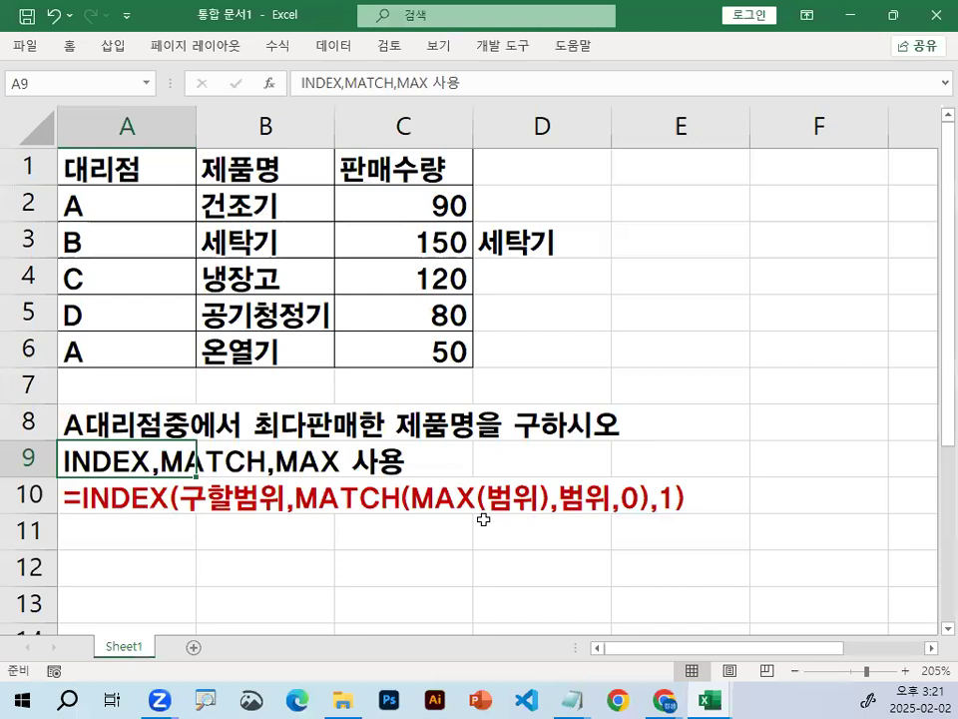
Circle the A entries in A2 and A6 and their quantities 90 and 50 in C2 and C6 with the screen pen.
mouse_move(64, 225)
left_mouse_down()
mouse_move(110, 226)
mouse_move(32, 207)
mouse_move(105, 225)
left_mouse_up()
left_click_drag(90, 338, 92, 359)
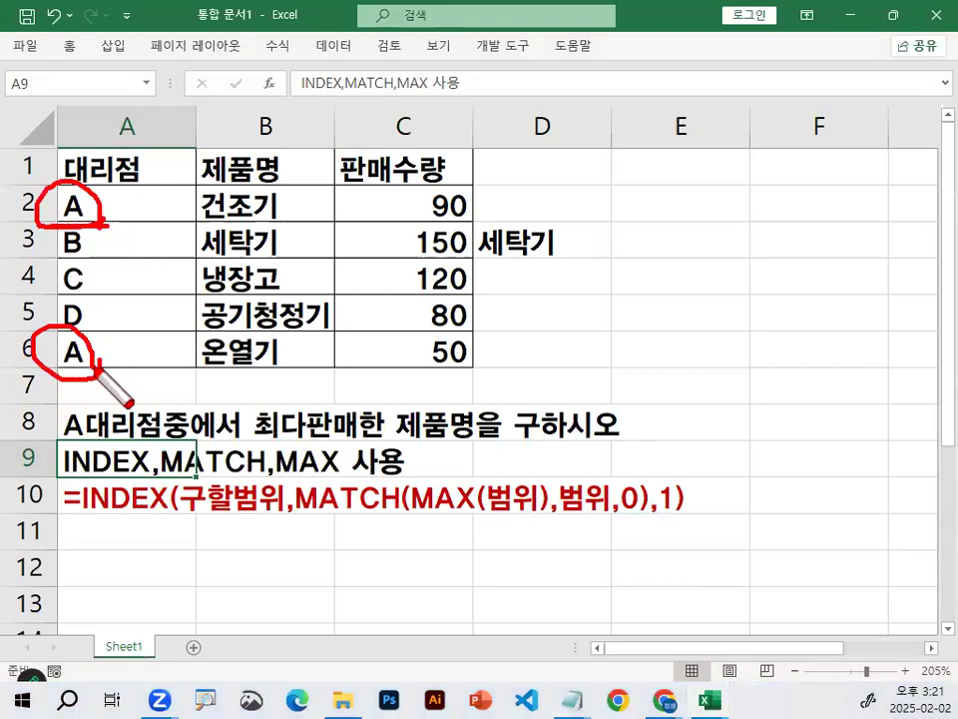
left_click_drag(89, 180, 104, 228)
left_click_drag(65, 318, 118, 332)
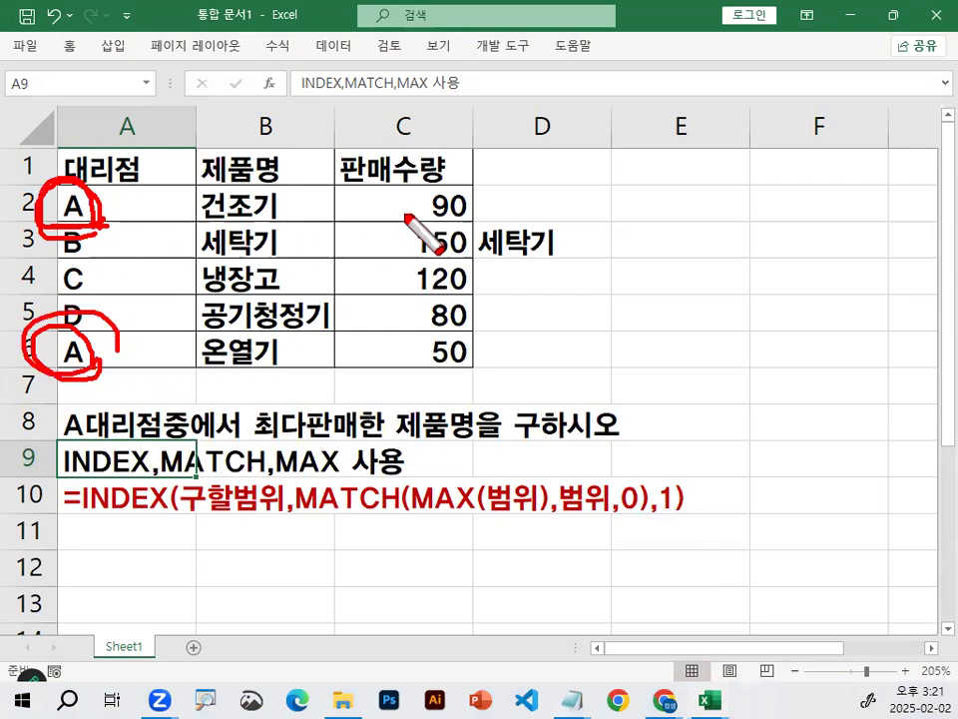
left_click_drag(465, 219, 468, 206)
mouse_move(494, 363)
left_mouse_down()
mouse_move(465, 333)
mouse_move(432, 337)
left_mouse_up()
left_click_drag(420, 231, 453, 240)
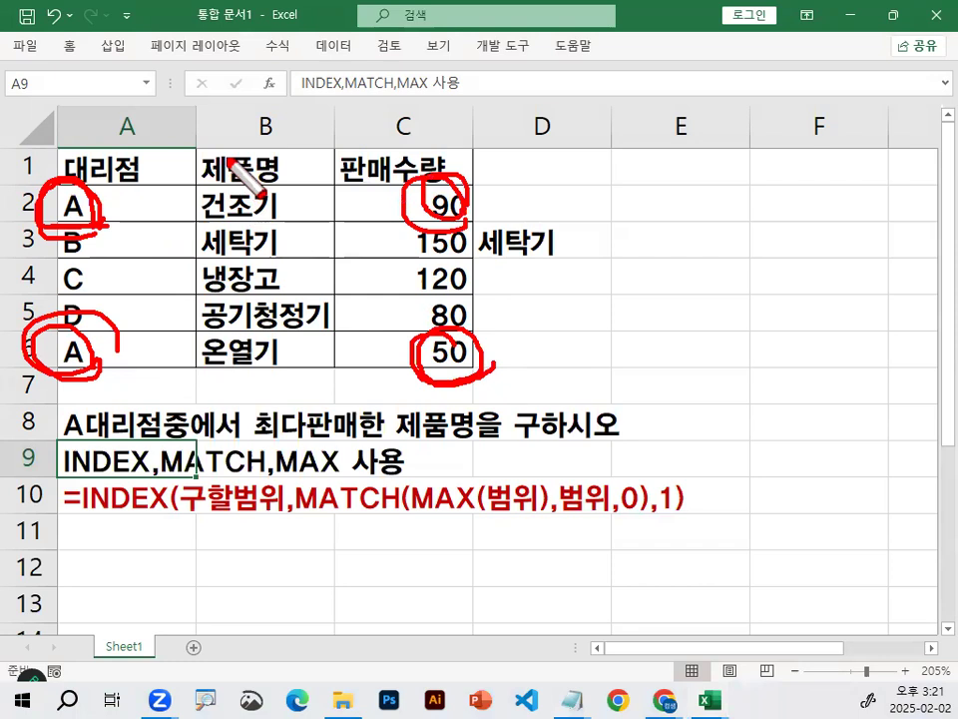
Tick 제품명 and both A entries and circle A대리점 in A8 with the screen pen, then exit annotation.
left_click_drag(231, 162, 298, 111)
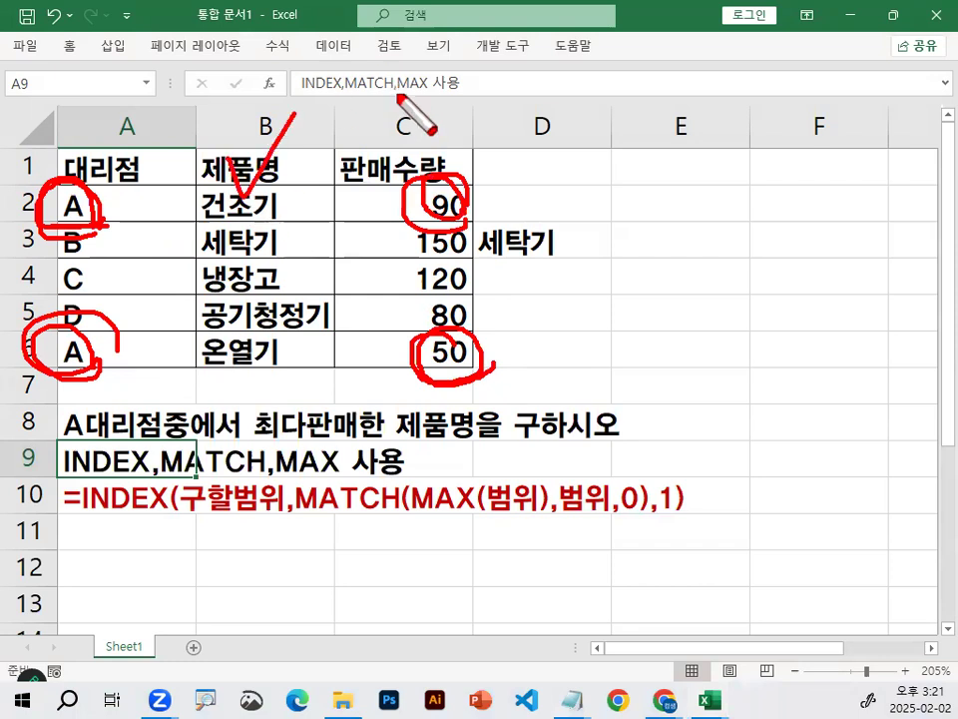
left_click_drag(122, 185, 164, 159)
left_click_drag(118, 344, 160, 322)
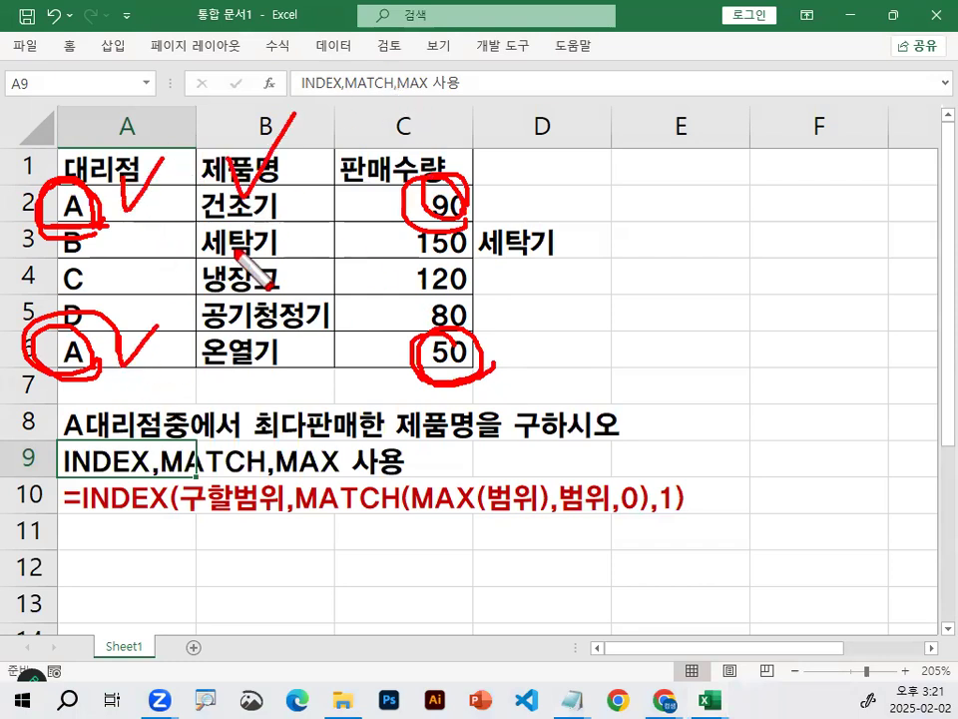
mouse_move(65, 435)
left_mouse_down()
mouse_move(185, 432)
mouse_move(52, 397)
mouse_move(172, 403)
mouse_move(186, 437)
left_mouse_up()
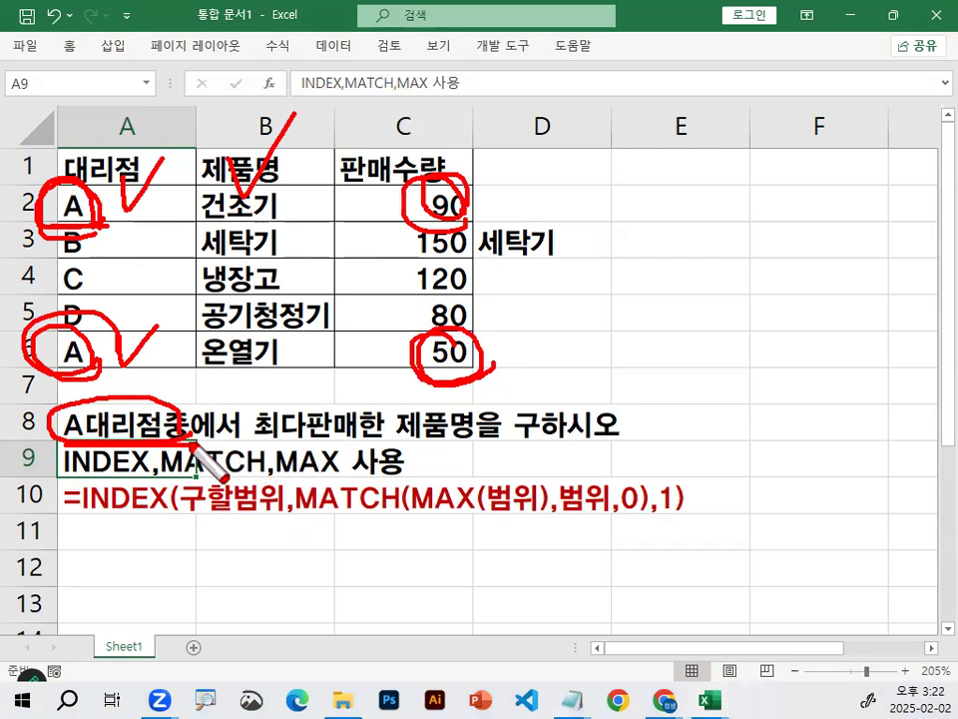
key("Escape")
Delete everything after MATCH( in the A10 formula text.
left_click(86, 497)
key("F2")
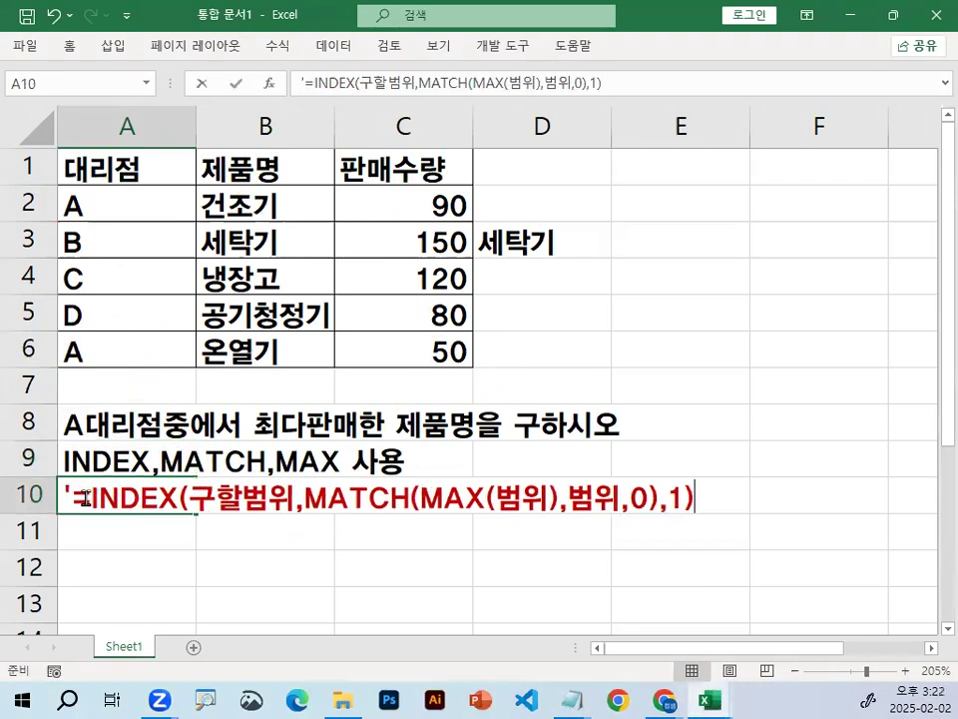
left_click(86, 497)
left_click(832, 497, "shift")
key("Delete")
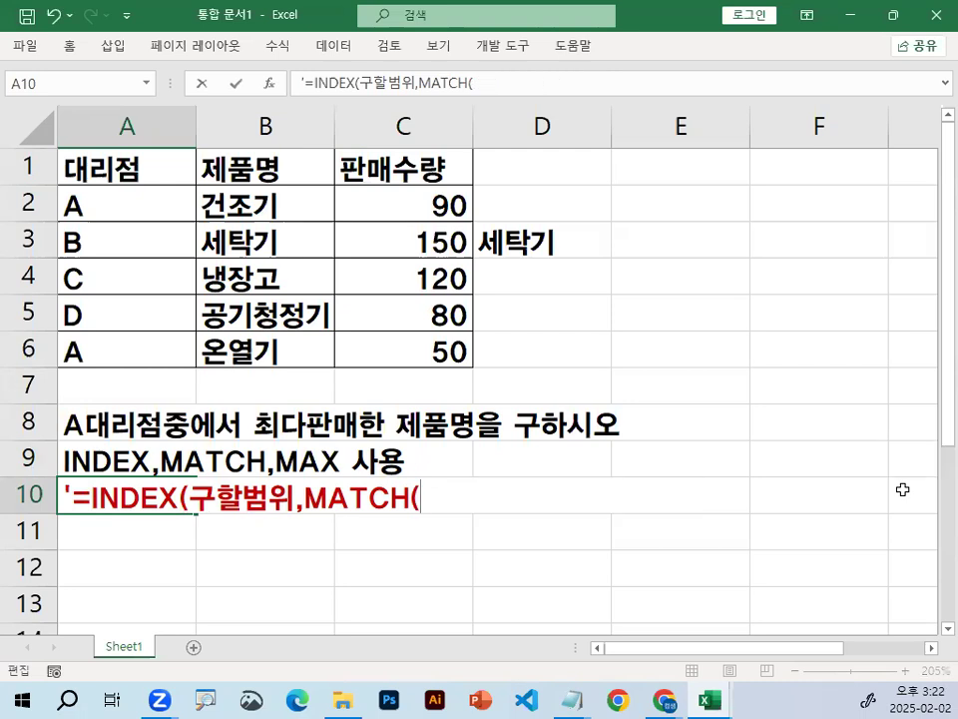
Mark the lookup value's place after MATCH( in A10 and highlight "A대리점중에서 최다판매한" in A8 with the screen pen, then exit annotation.
scroll(902, 489, "down", 1)
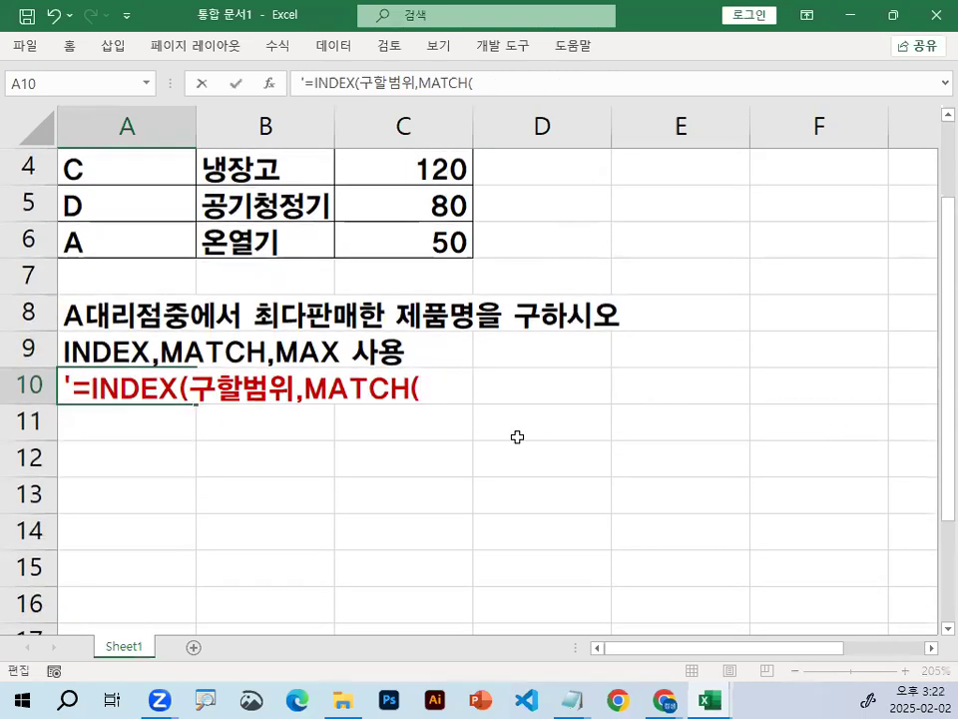
key("ctrl+2")
mouse_move(467, 403)
left_mouse_down()
mouse_move(437, 385)
mouse_move(476, 372)
mouse_move(454, 377)
mouse_move(462, 410)
left_mouse_up()
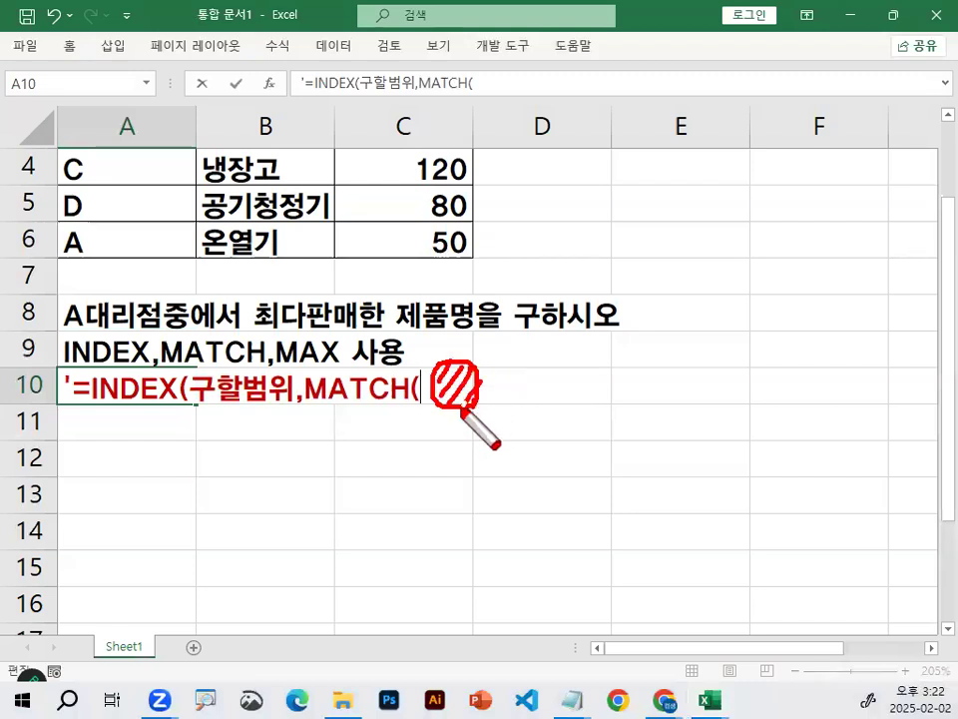
left_click_drag(70, 328, 383, 329)
mouse_move(58, 295)
left_mouse_down()
mouse_move(369, 297)
mouse_move(379, 324)
left_mouse_up()
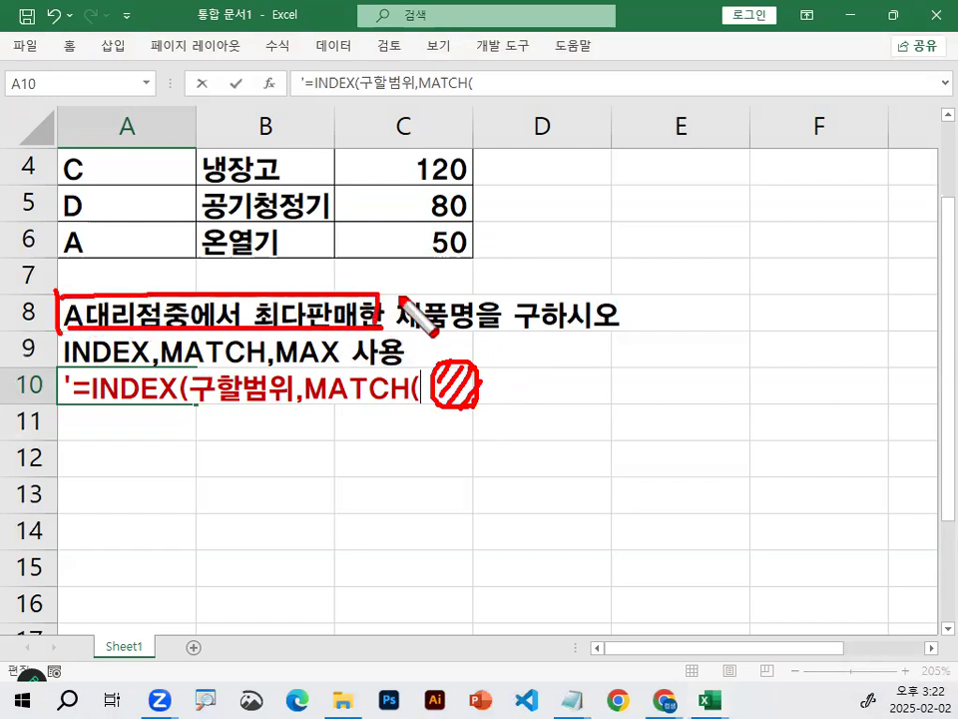
left_click_drag(419, 279, 347, 358)
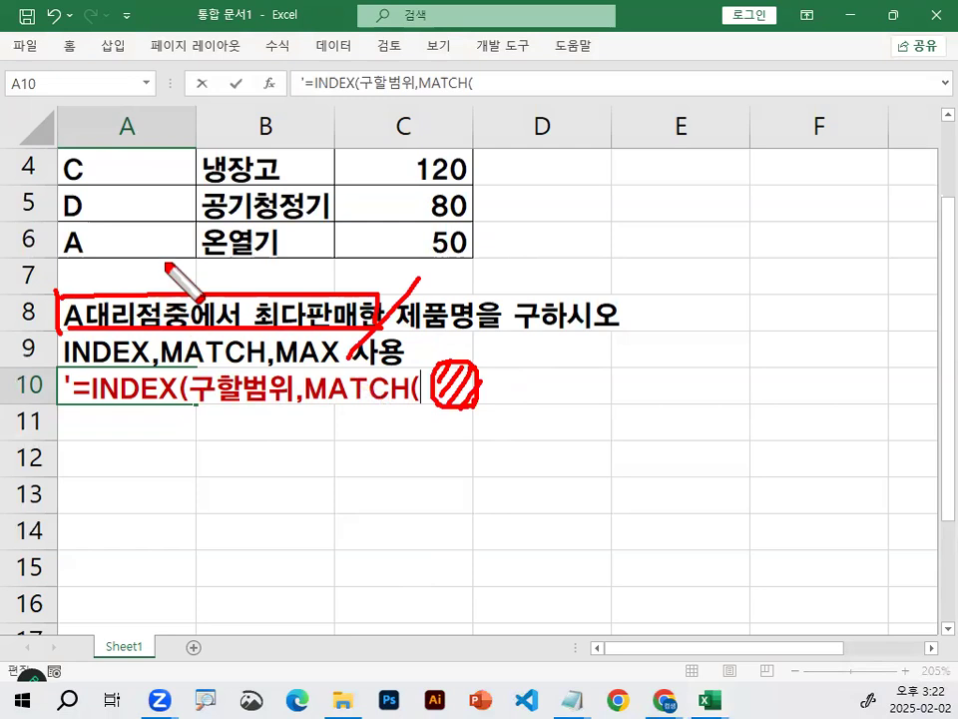
left_click_drag(163, 262, 250, 212)
mouse_move(194, 299)
left_mouse_down()
mouse_move(60, 329)
mouse_move(222, 351)
left_mouse_up()
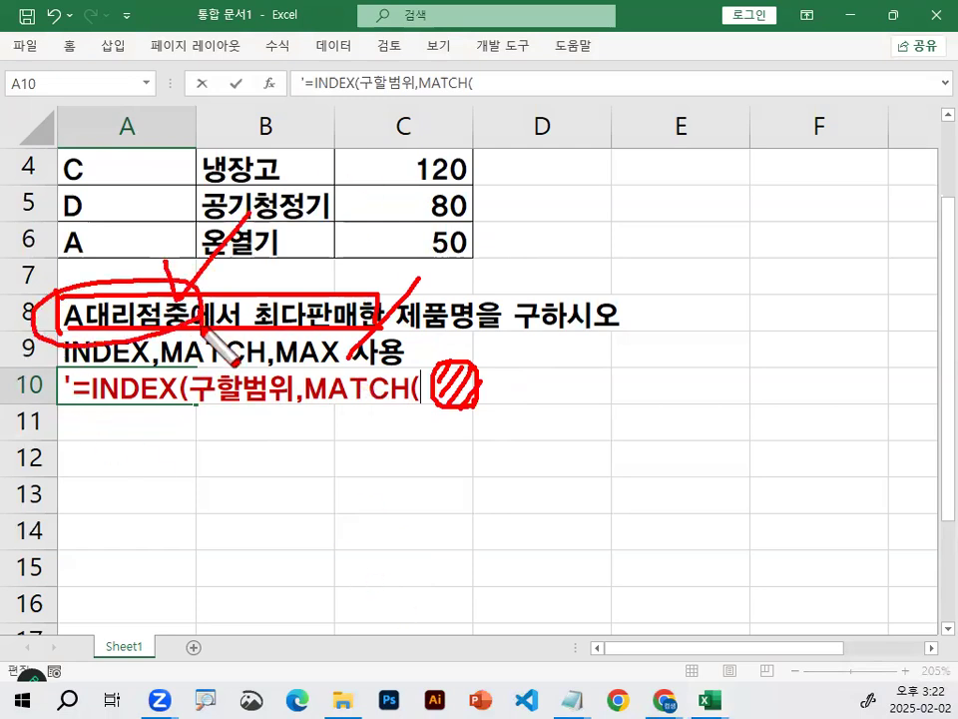
mouse_move(291, 278)
left_mouse_down()
mouse_move(351, 290)
mouse_move(246, 299)
mouse_move(359, 294)
left_mouse_up()
left_click_drag(441, 356, 477, 332)
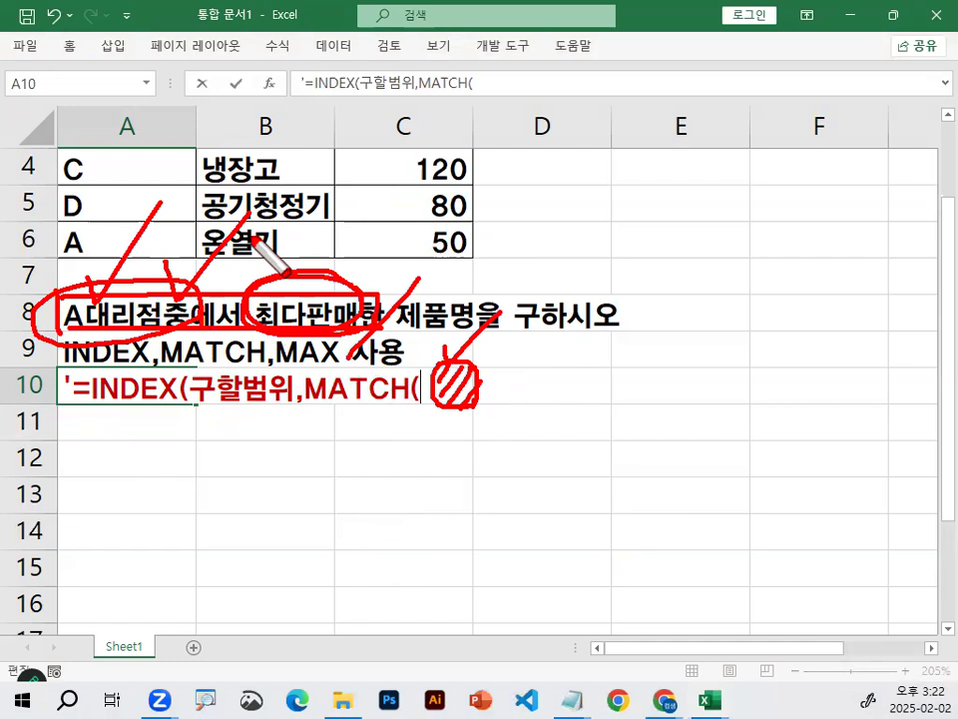
key("Escape")
Append MAX((조건1) after MATCH( in the A10 formula text.
type("ㅡㅁㅌ")
key("BackSpace")
key("BackSpace")
key("BackSpace")
type("MA")
key("BackSpace")
key("BackSpace")
key("BackSpace")
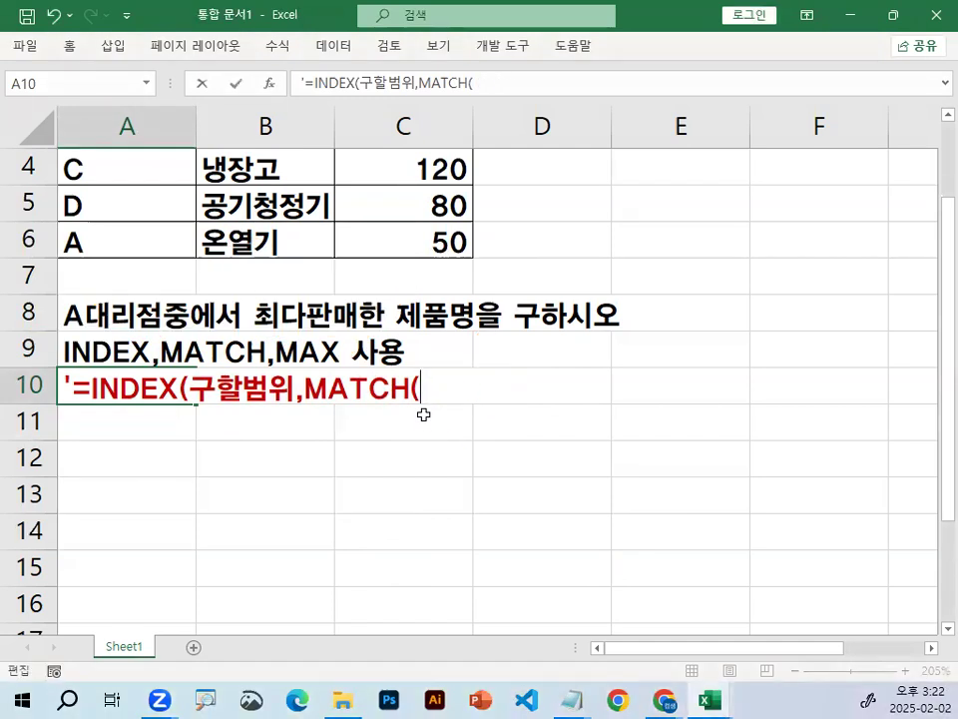
type("MAX((")
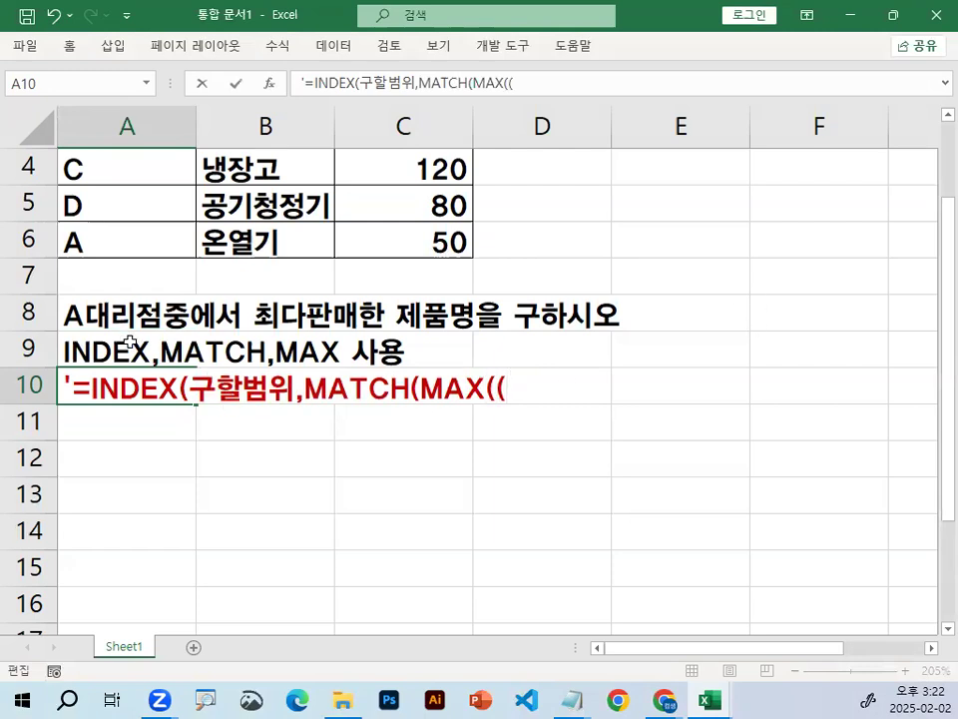
key("BackSpace")
key("BackSpace")
type("조건1")
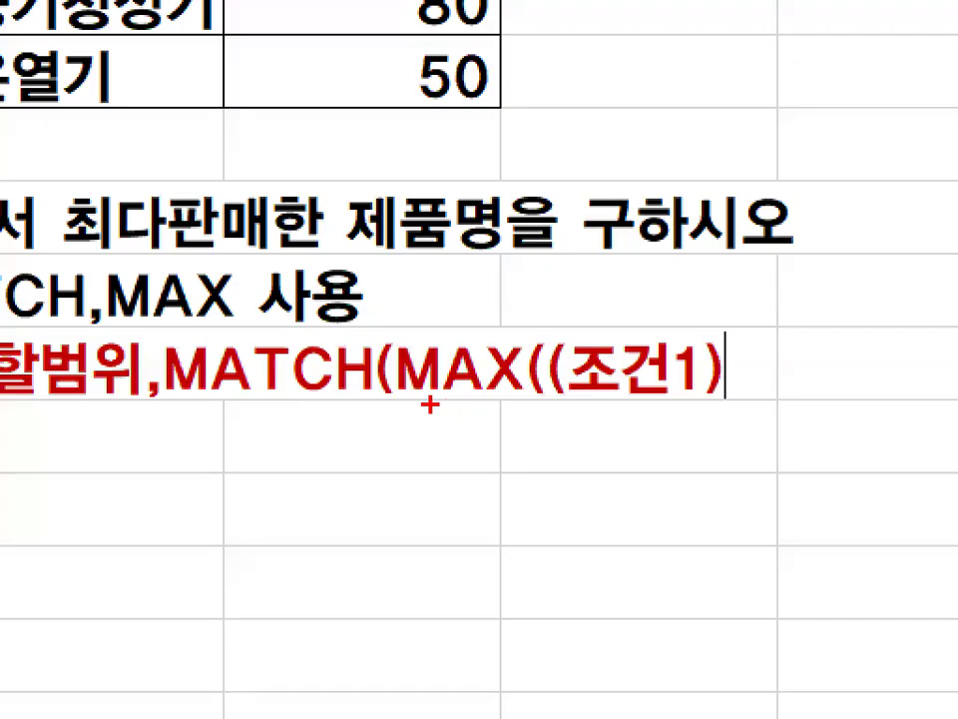
left_click_drag(430, 404, 585, 393)
Extend the MAX expression in A10 with *계산범위).
type("*계신")
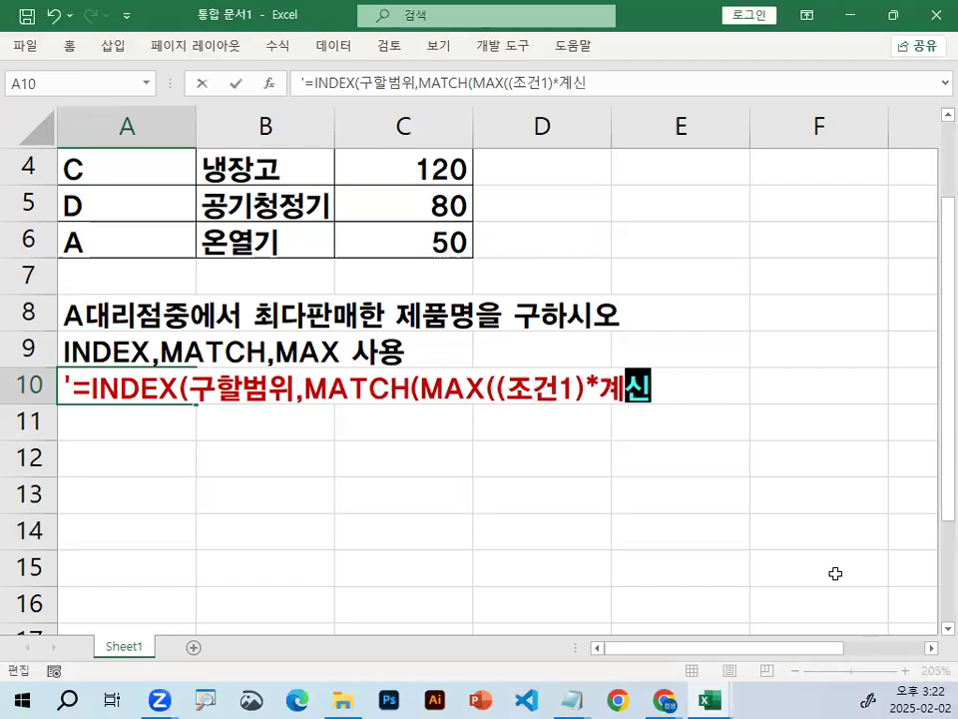
key("BackSpace")
type("상")
key("BackSpace")
type("산범위")
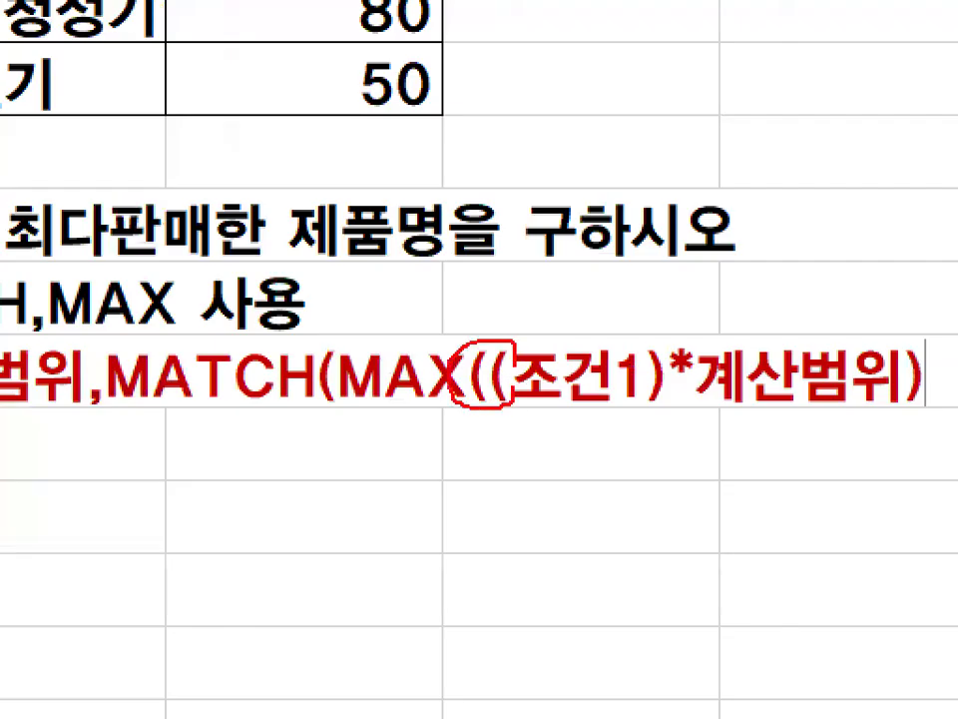
Circle the MAX expression's brackets and name, underline 조건1 and 계산범위 in A10 with the screen pen, then exit annotation.
left_click_drag(926, 380, 941, 409)
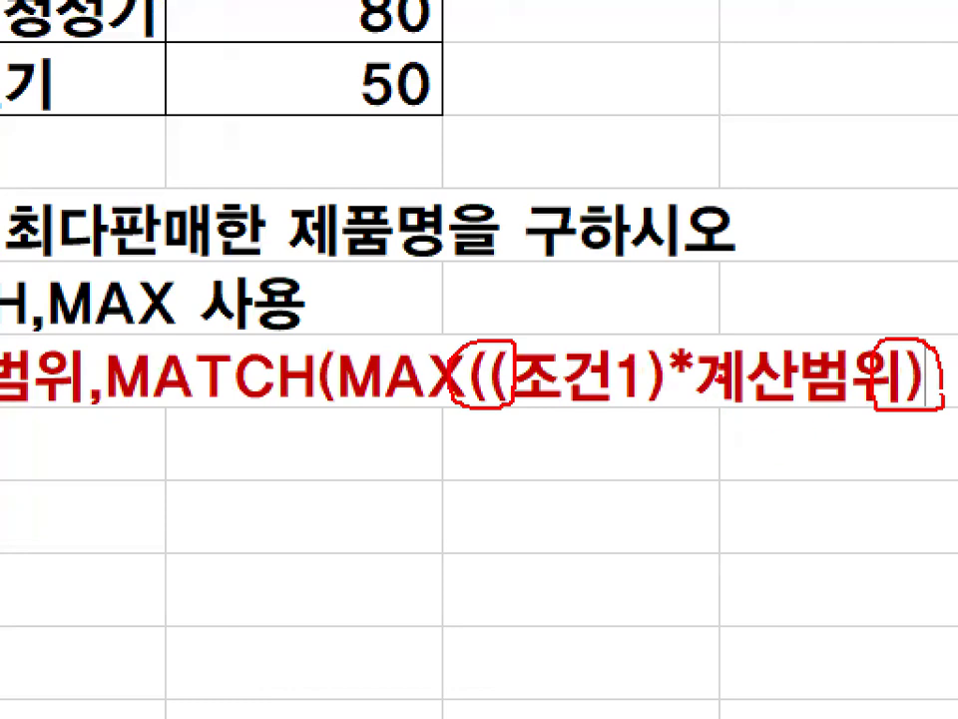
key("e")
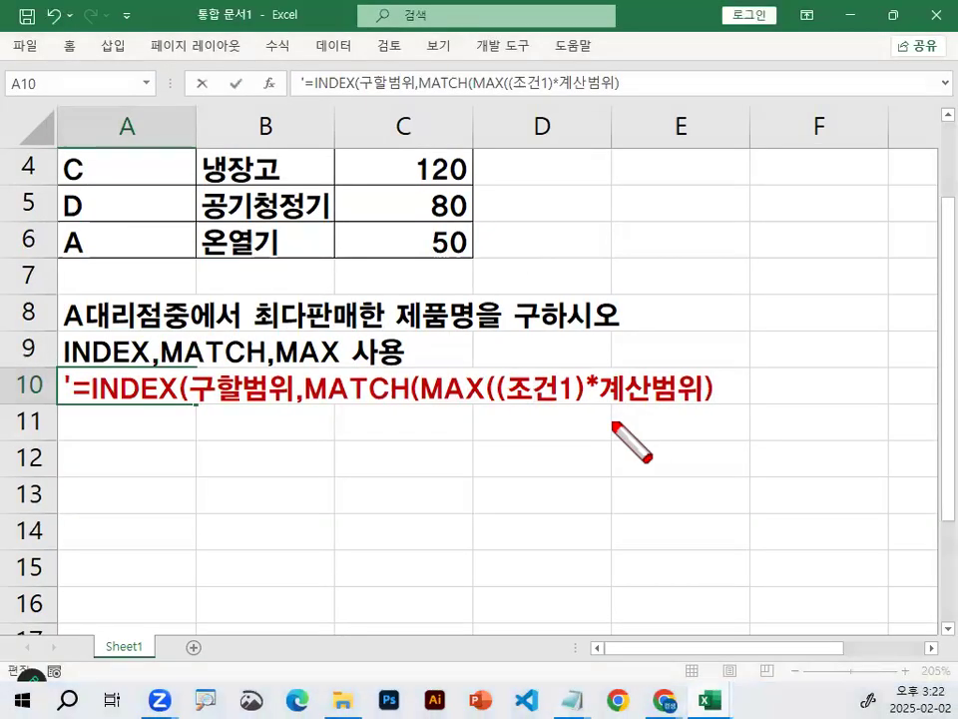
left_click_drag(432, 404, 698, 406)
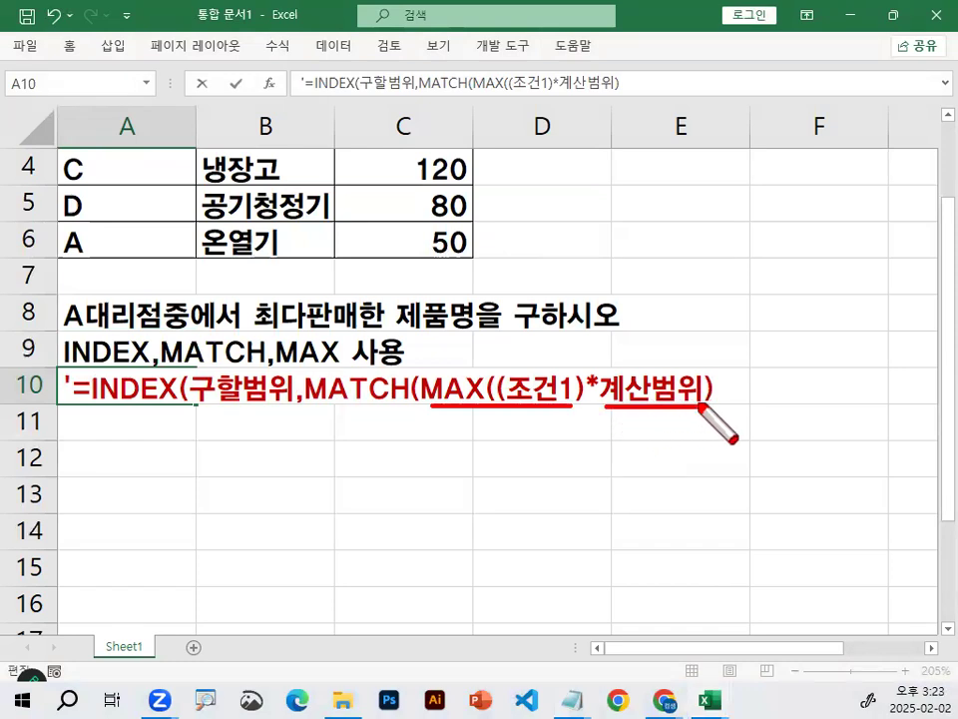
mouse_move(636, 345)
left_mouse_down()
mouse_move(644, 369)
mouse_move(680, 308)
left_mouse_up()
mouse_move(488, 399)
left_mouse_down()
mouse_move(461, 417)
mouse_move(444, 404)
mouse_move(486, 411)
left_mouse_up()
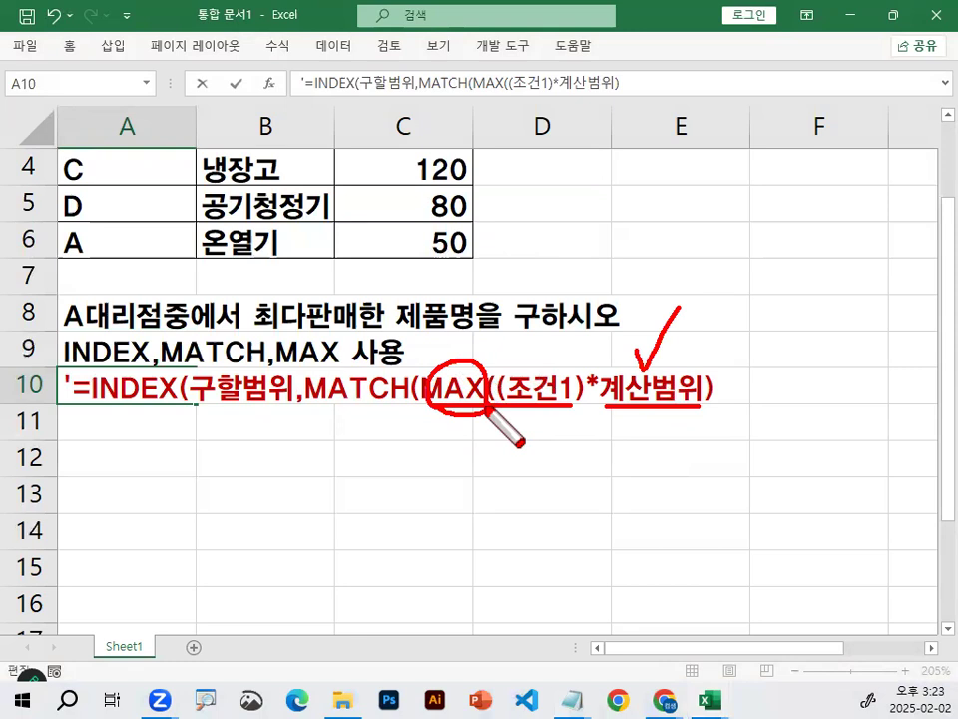
key("Escape")
Mark 90 in C2 and underline MAX((조건1)*계산범위) with the screen pen, and add a comma after that expression in A10.
scroll(419, 386, "up", 1)
mouse_move(477, 223)
left_mouse_down()
mouse_move(439, 211)
mouse_move(483, 211)
left_mouse_up()
left_click_drag(432, 520, 715, 520)
mouse_move(569, 541)
left_mouse_down()
mouse_move(574, 555)
mouse_move(629, 557)
left_mouse_up()
mouse_move(392, 513)
left_mouse_down()
mouse_move(398, 483)
mouse_move(404, 513)
left_mouse_up()
key("Escape")
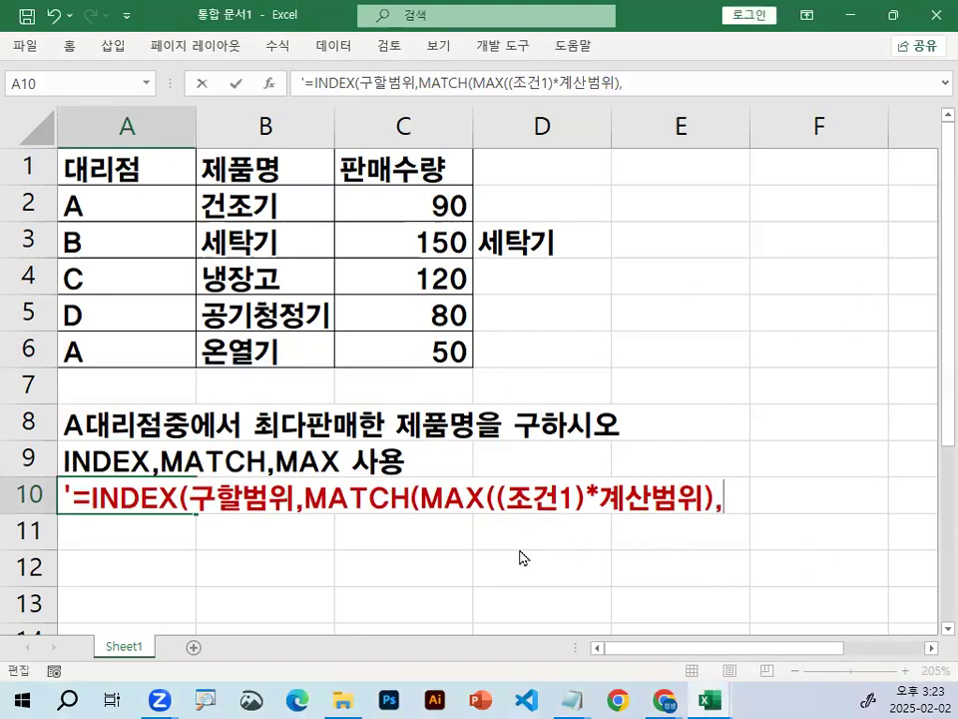
Underline (조건1)*계산범위 in the A10 formula and mark its two parts in a zoomed annotation view, then exit it.
key("ctrl+1")
left_click_drag(507, 450, 571, 450)
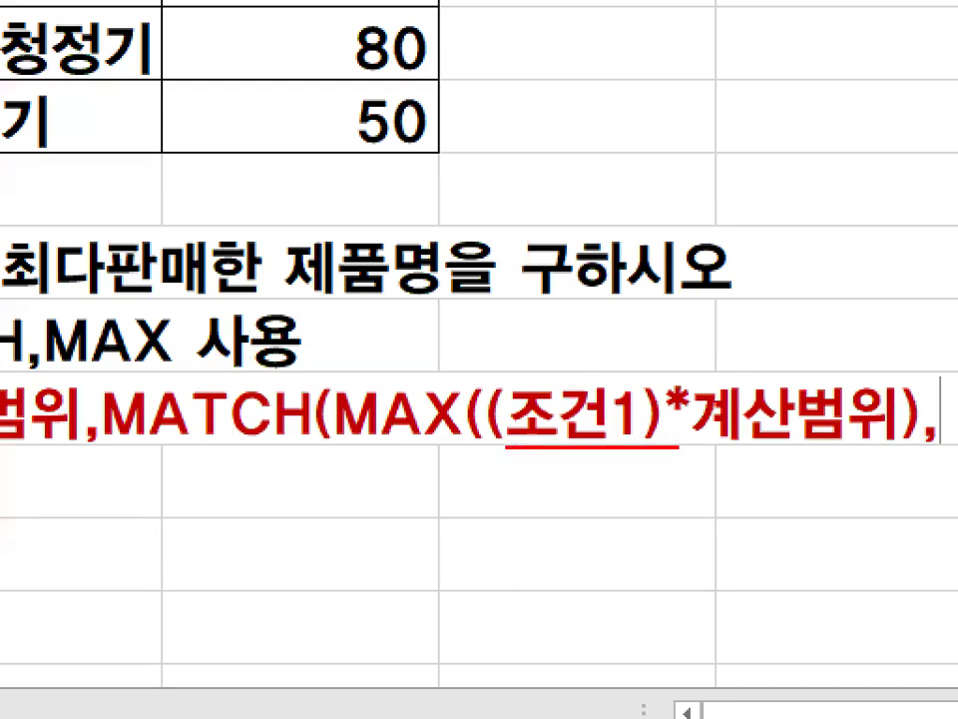
left_click_drag(679, 449, 899, 446)
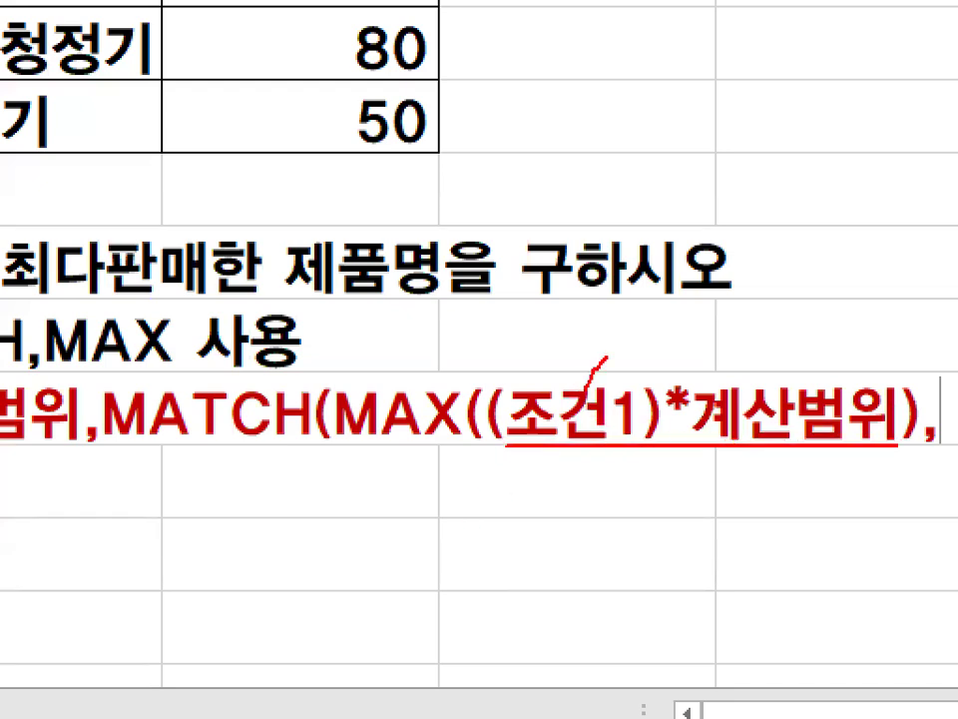
left_click_drag(606, 356, 796, 372)
key("Escape")
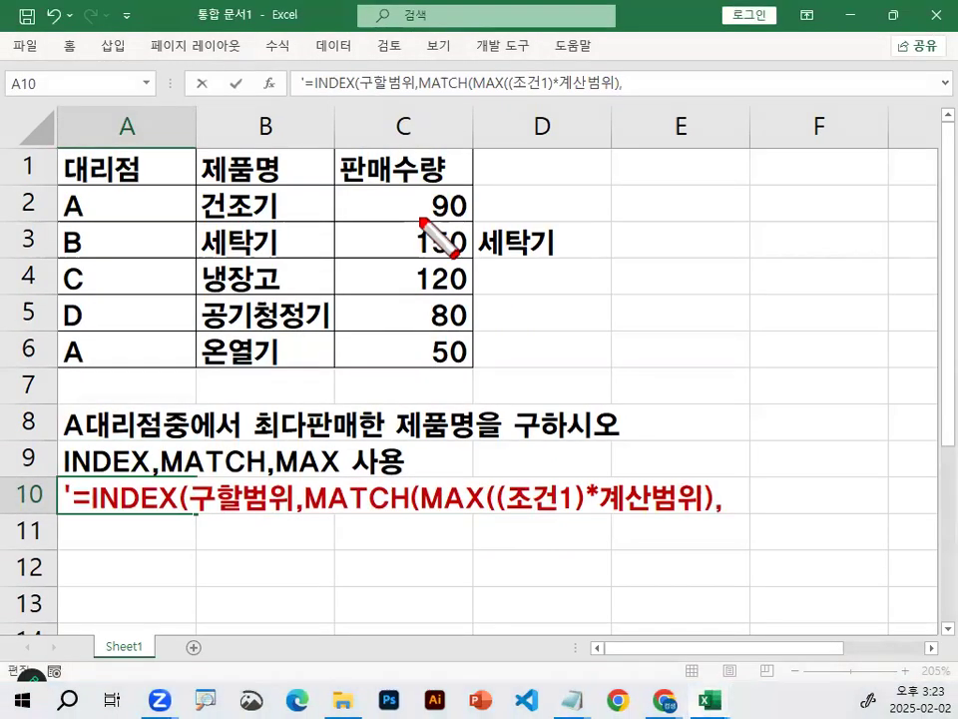
Bracket C2:C6, mark A, 건조기 and 90 in row 2, and handwrite sample numbers beside the table with the screen pen.
left_click_drag(419, 196, 408, 372)
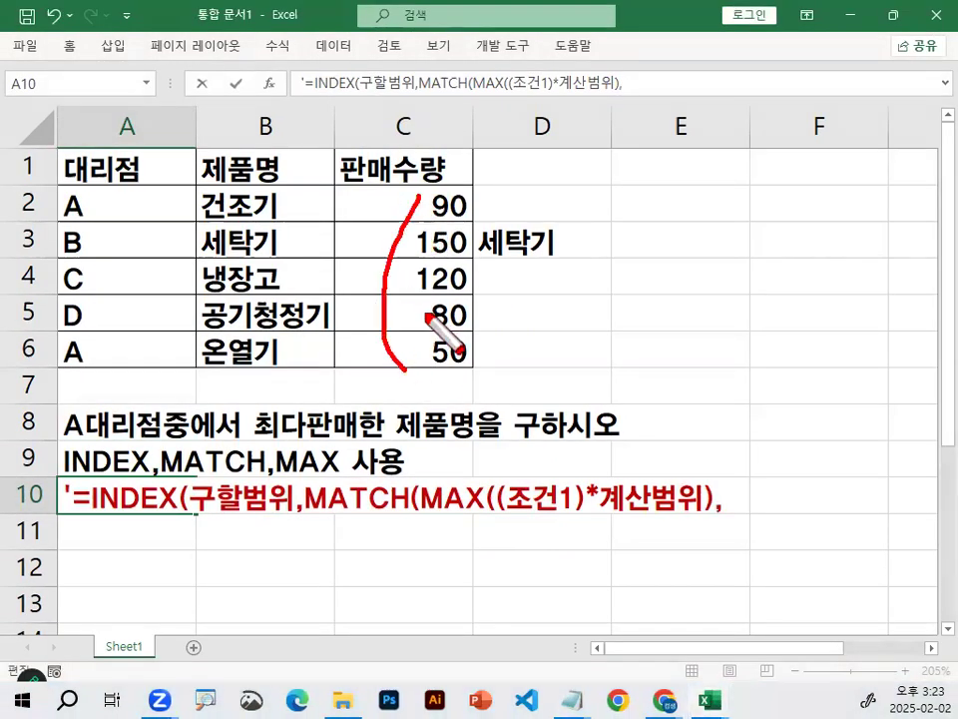
left_click_drag(467, 195, 486, 384)
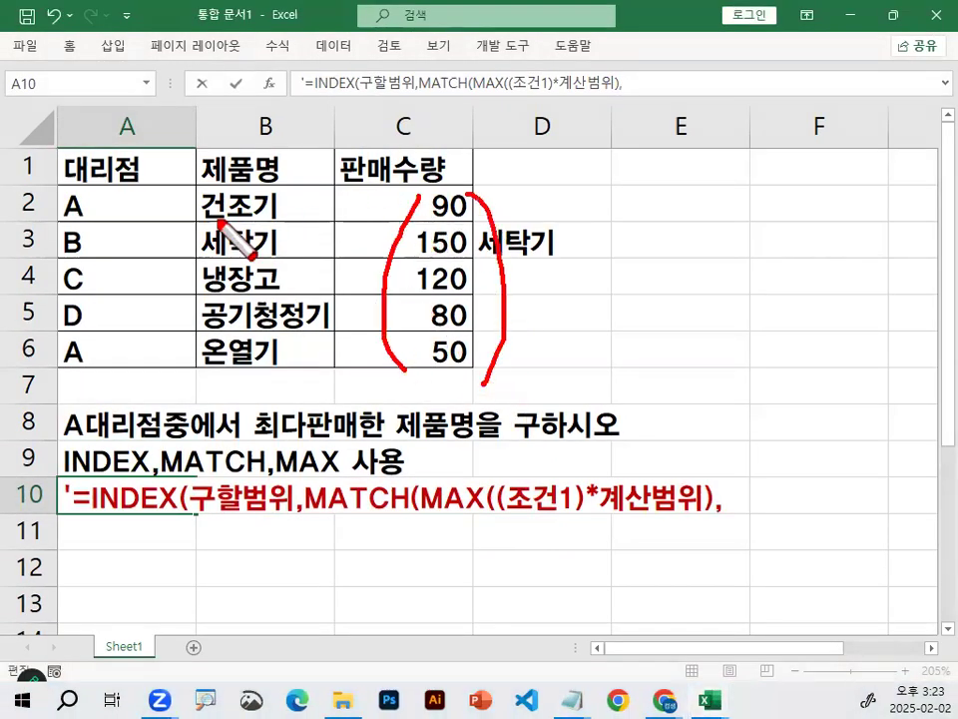
left_click_drag(190, 216, 285, 211)
left_click_drag(449, 213, 400, 217)
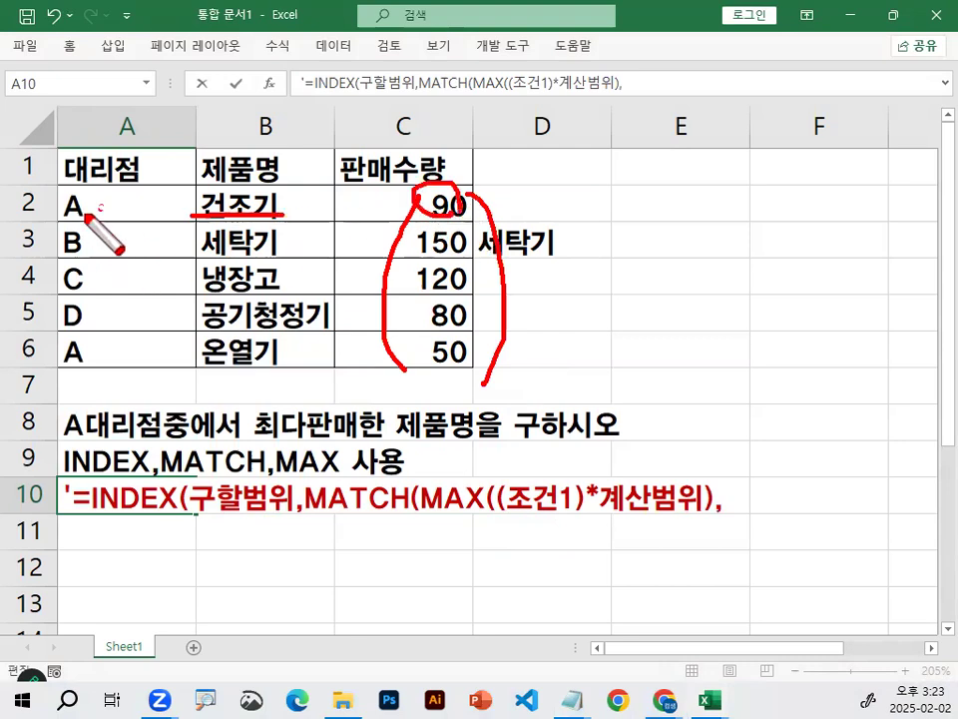
left_click_drag(97, 186, 104, 204)
mouse_move(523, 192)
left_mouse_down()
mouse_move(526, 212)
mouse_move(559, 200)
mouse_move(574, 214)
mouse_move(601, 195)
left_mouse_up()
mouse_move(547, 245)
left_mouse_down()
mouse_move(549, 274)
mouse_move(619, 280)
left_mouse_up()
mouse_move(545, 148)
left_mouse_down()
mouse_move(559, 177)
mouse_move(602, 107)
left_mouse_up()
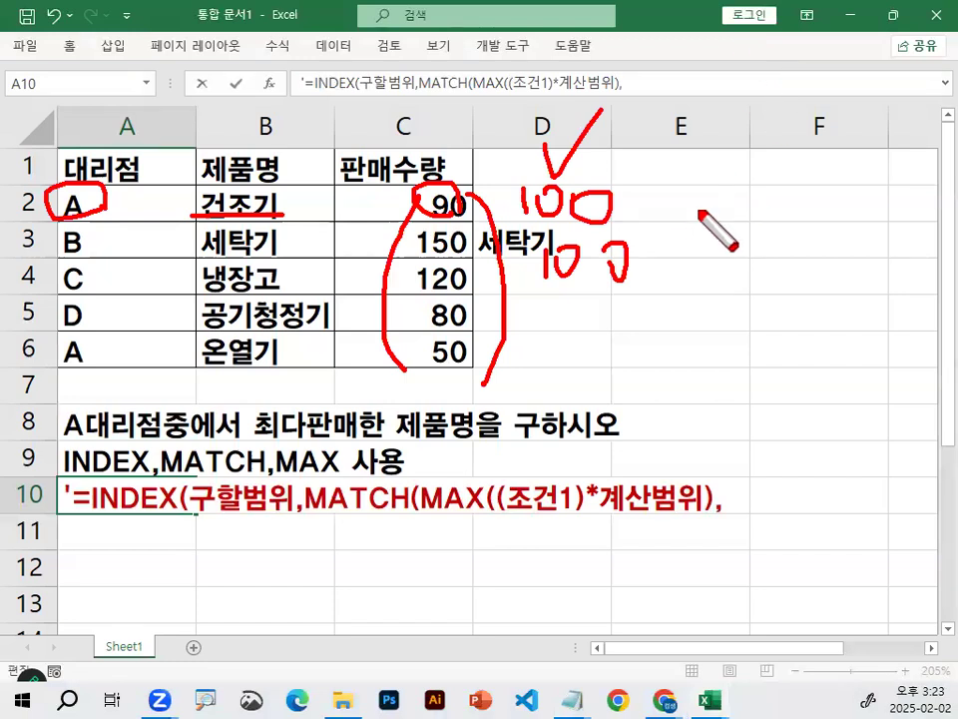
key("Escape")
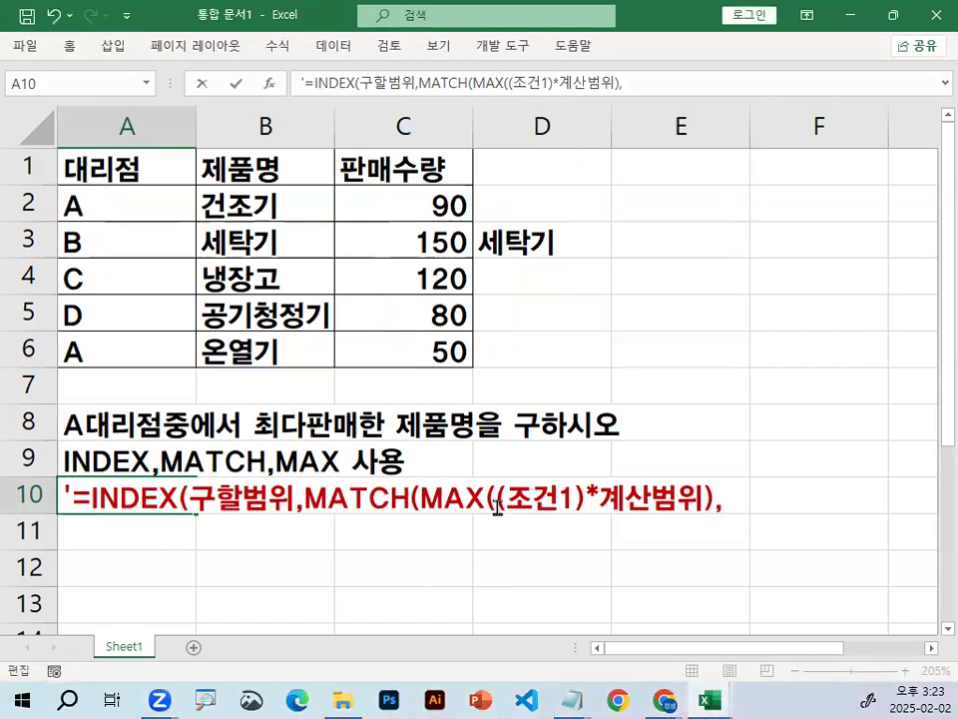
Copy (조건1)*계산범위 to the end of the A10 formula as MATCH's range, and circle where it begins with the screen pen.
left_click_drag(507, 499, 705, 497)
key("ctrl+c")
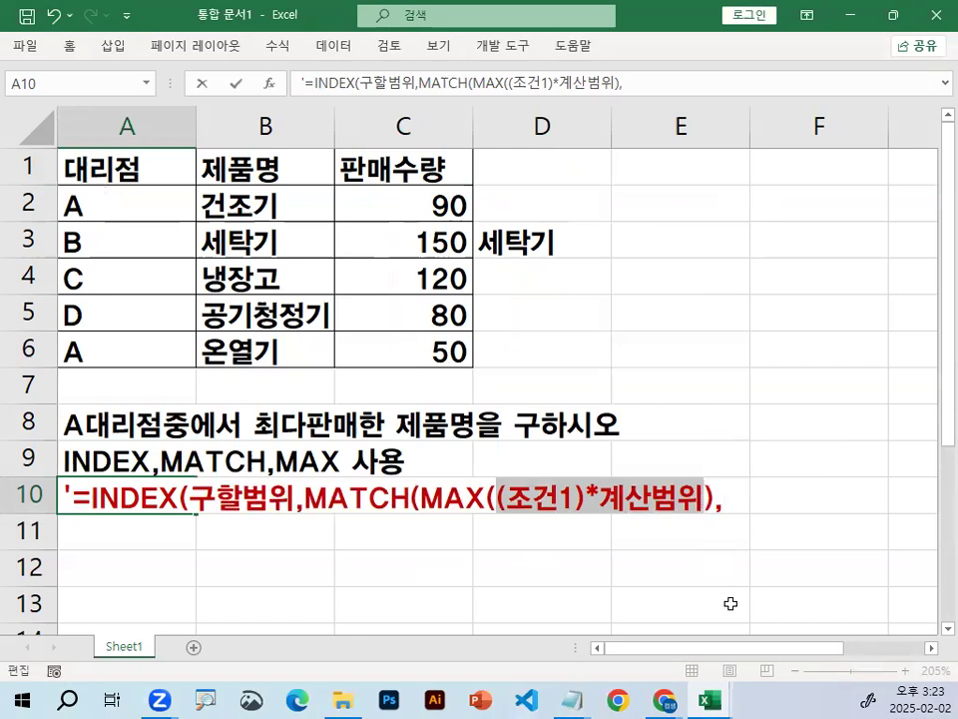
left_click(730, 500)
key("ctrl+v")
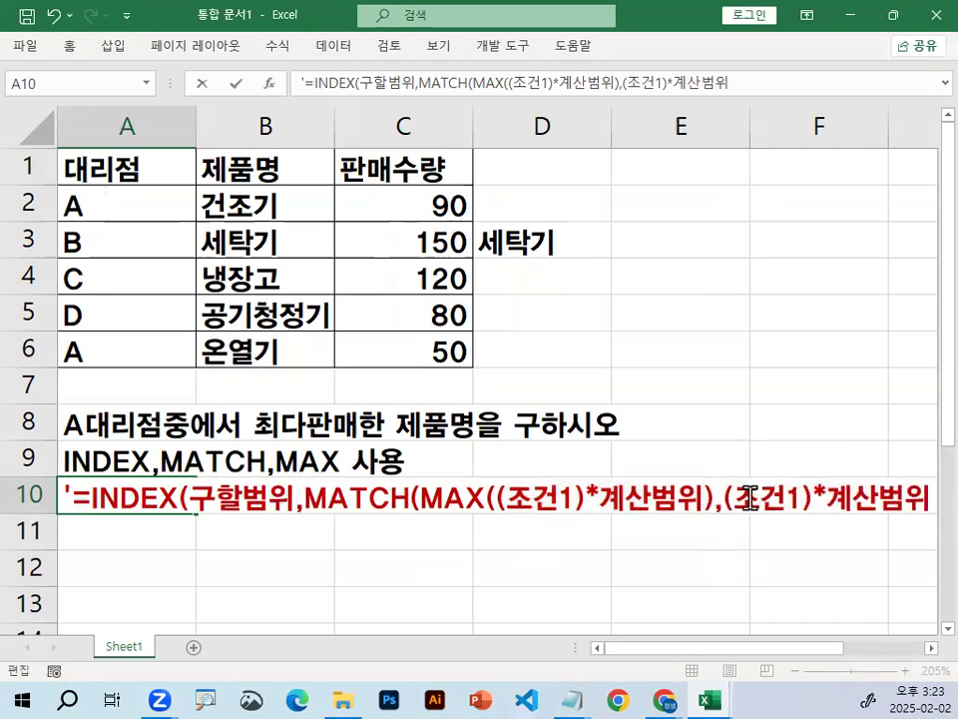
mouse_move(751, 526)
left_mouse_down()
mouse_move(739, 524)
mouse_move(762, 511)
left_mouse_up()
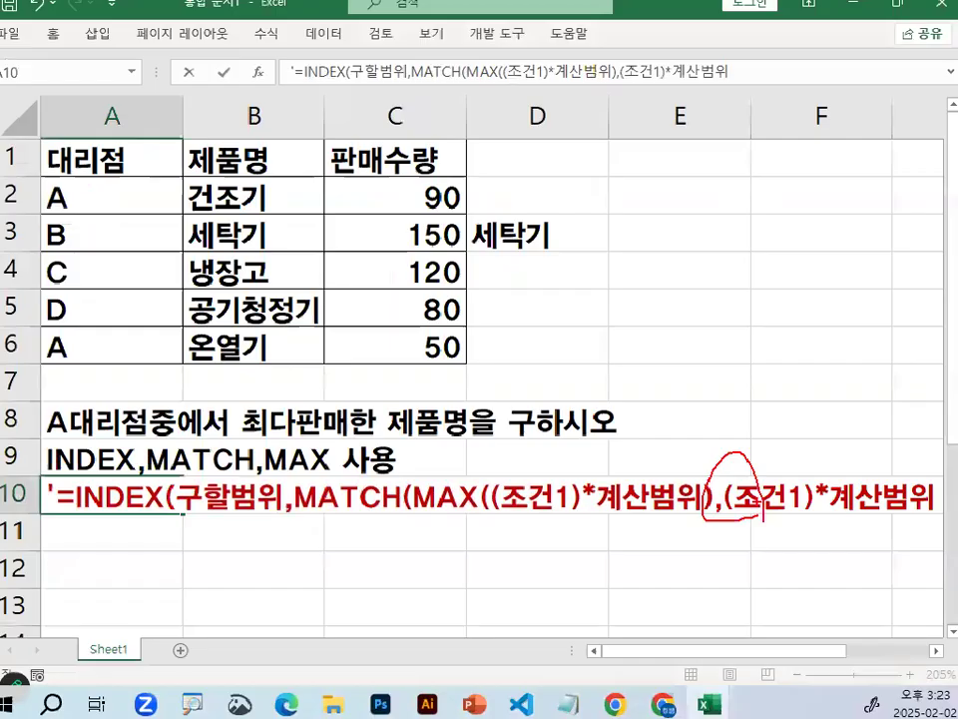
Underline MATCH's range argument (조건1)*계산범위 in the A10 formula and circle part of it in a zoomed annotation view, then exit it.
left_click(931, 650)
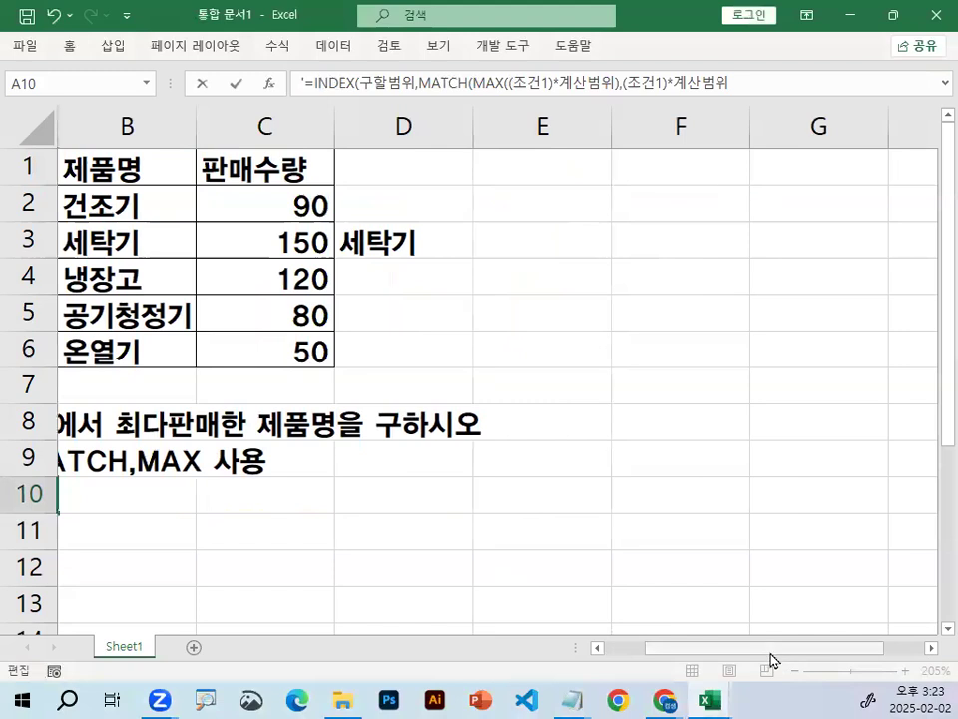
left_click_drag(776, 651, 650, 651)
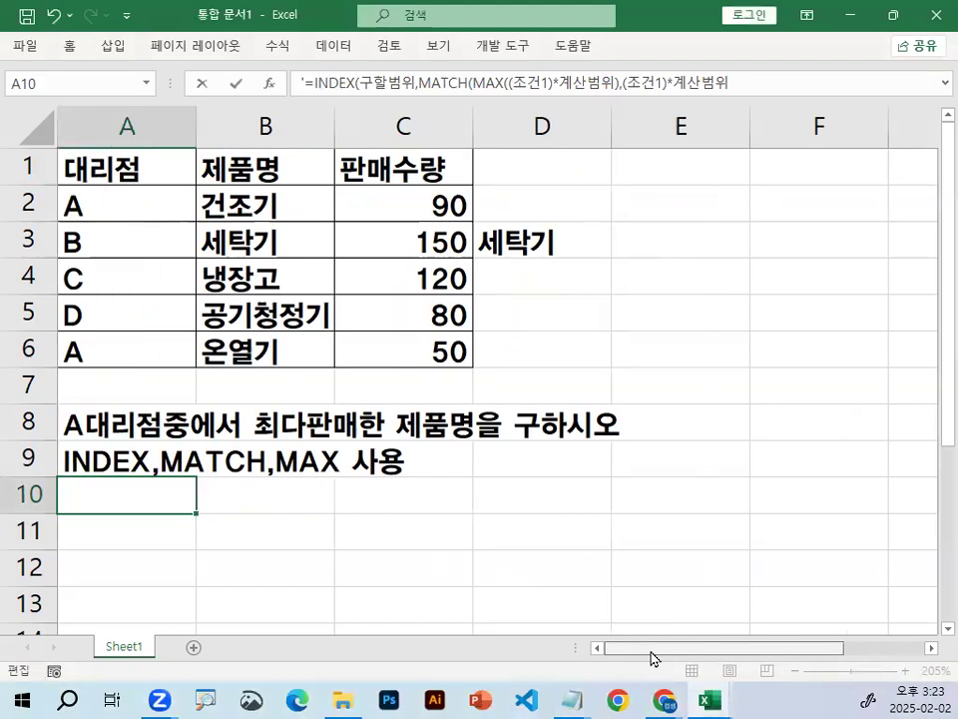
left_click(931, 648)
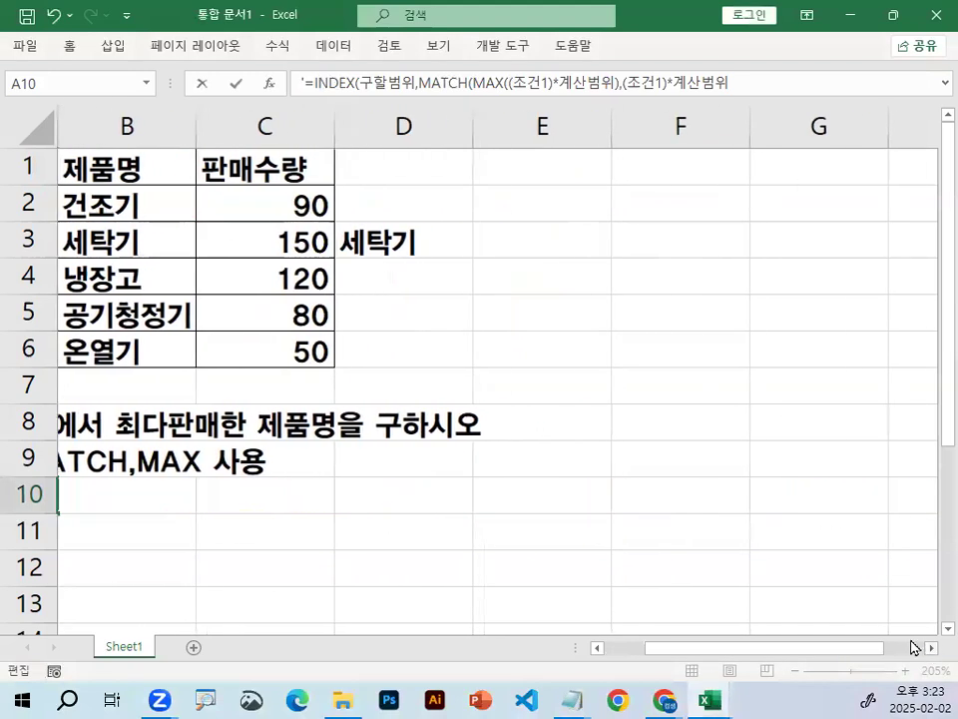
left_click_drag(730, 655, 679, 651)
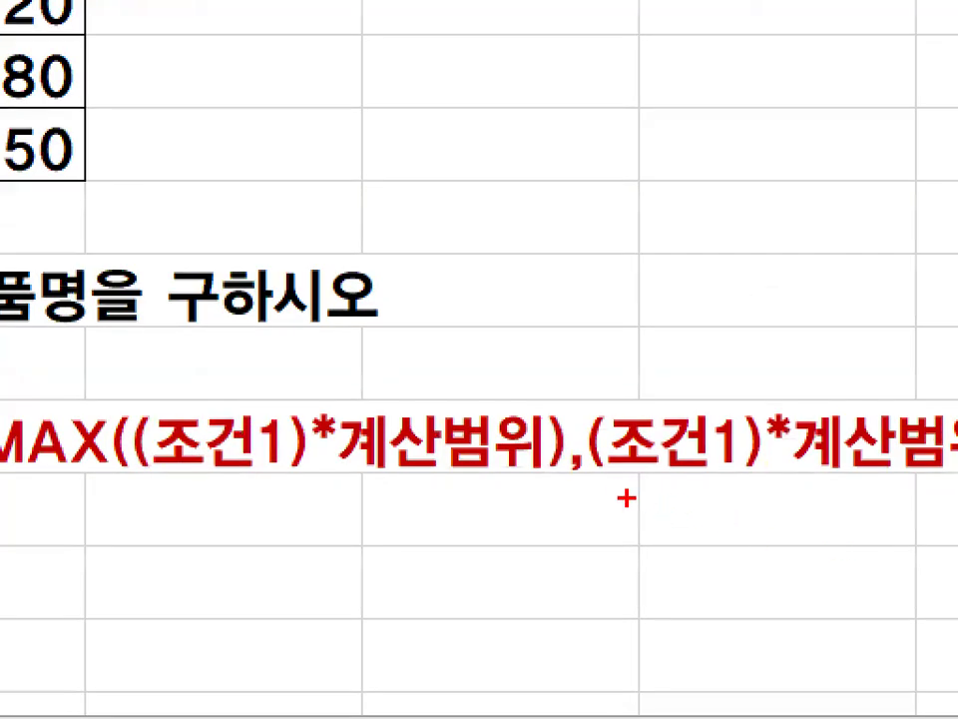
left_click_drag(740, 522, 910, 521)
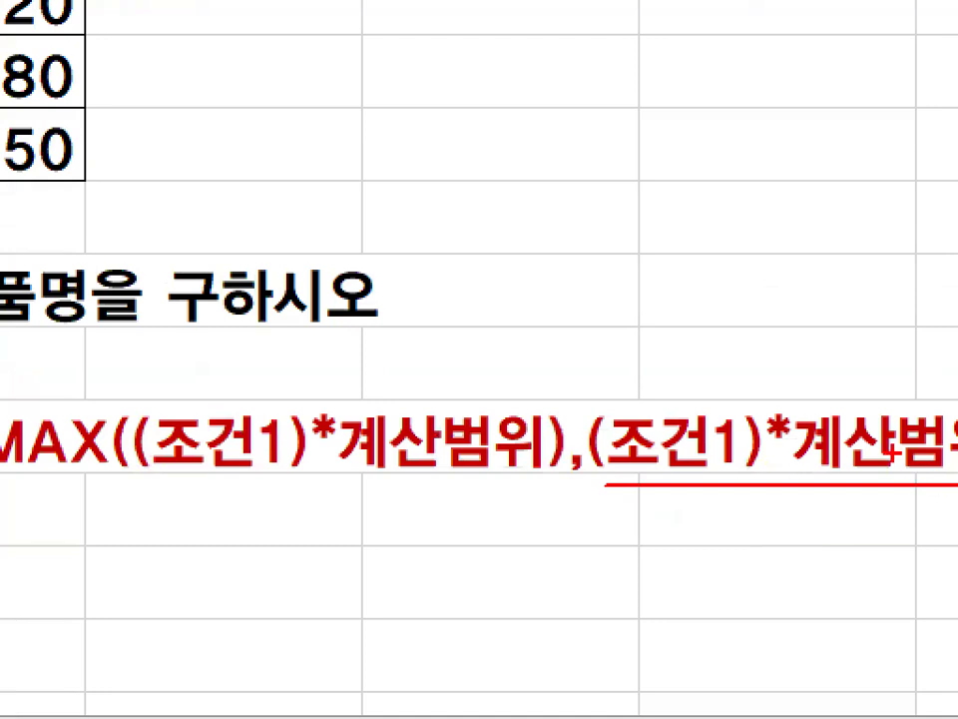
left_click_drag(886, 454, 919, 487)
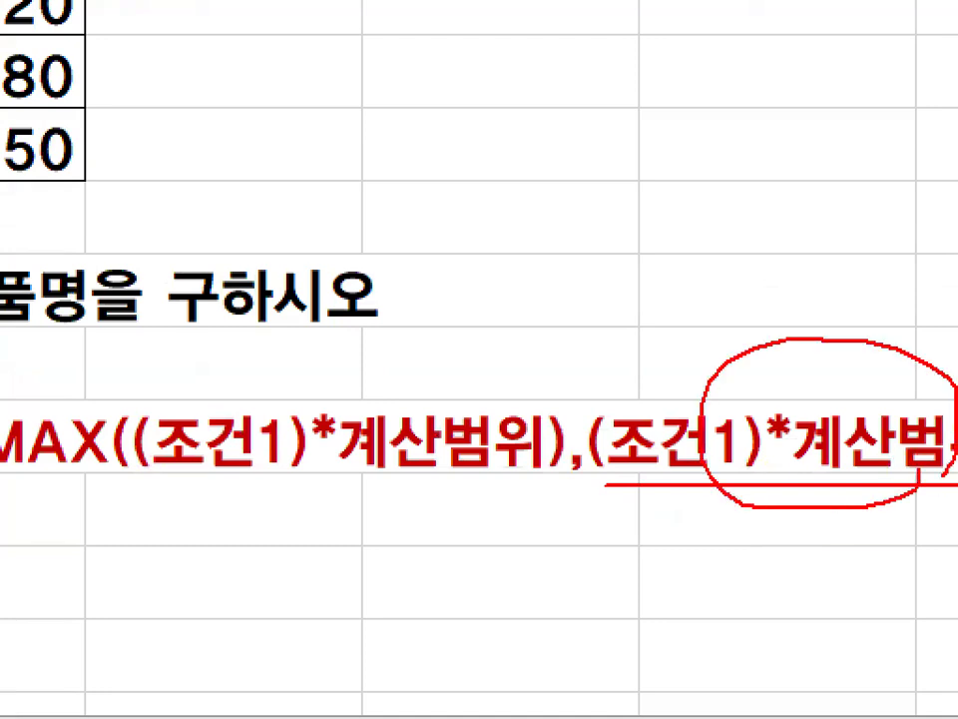
key("Escape")
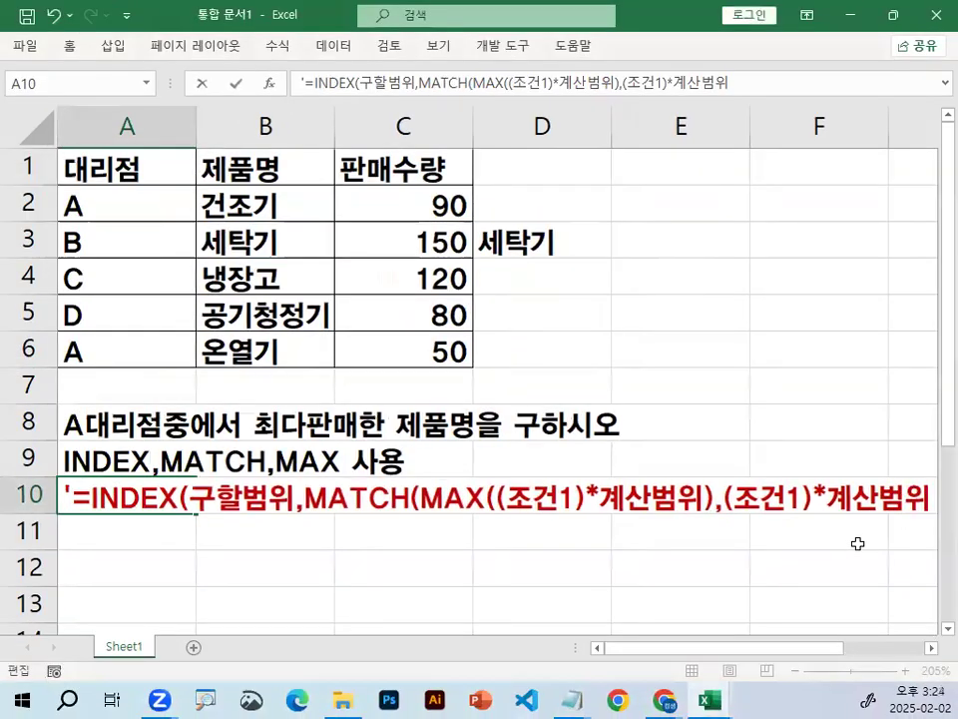
Circle 90 in C2 and 50 in C6 with the screen pen, draw an arrow to 90, and handwrite 1, 100, 2 and a cross.
key("ctrl+2")
left_click_drag(476, 219, 475, 194)
mouse_move(481, 358)
left_mouse_down()
mouse_move(431, 351)
mouse_move(477, 357)
left_mouse_up()
mouse_move(454, 155)
left_mouse_down()
mouse_move(464, 188)
mouse_move(544, 70)
left_mouse_up()
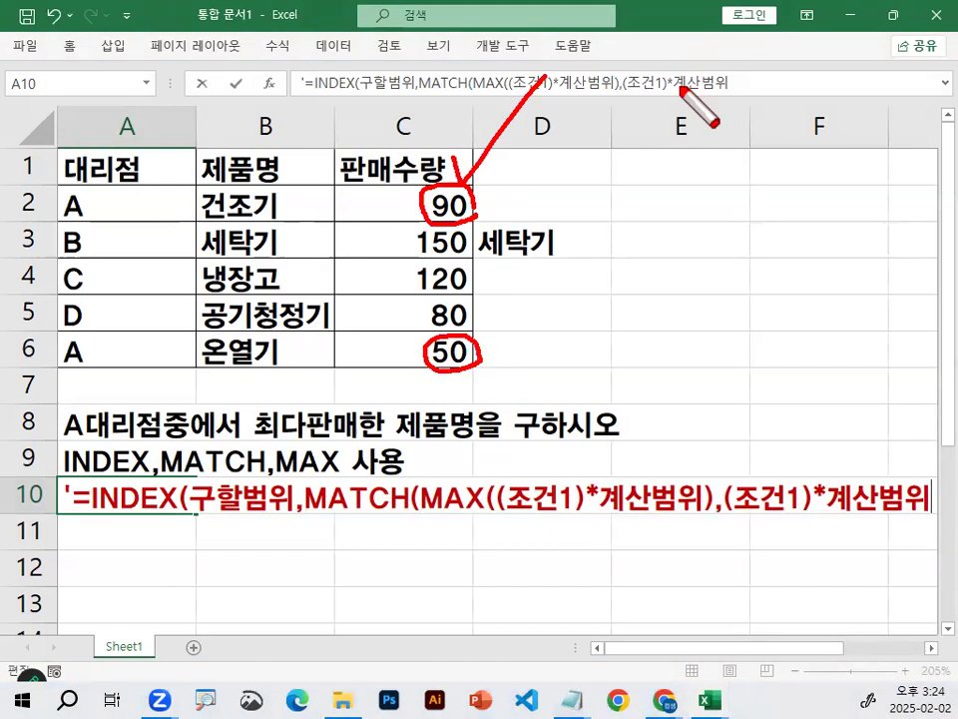
left_click_drag(383, 180, 385, 229)
mouse_move(507, 339)
left_mouse_down()
mouse_move(507, 371)
mouse_move(573, 349)
mouse_move(679, 381)
left_mouse_up()
left_click_drag(761, 315, 706, 419)
left_click_drag(705, 320, 776, 425)
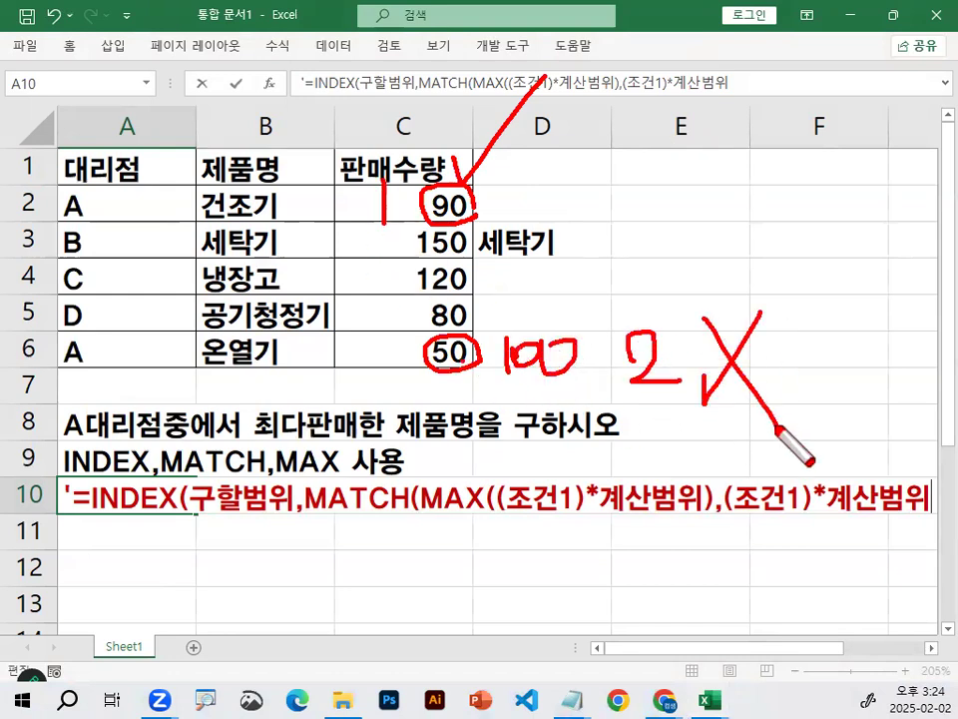
Tick each quantity in C2:C6 and handwrite 5 below the column with the screen pen, then clear all the pen marks.
left_click_drag(345, 188, 367, 182)
left_click_drag(349, 230, 383, 254)
left_click(363, 297)
left_click_drag(363, 297, 406, 296)
left_click_drag(364, 326, 411, 327)
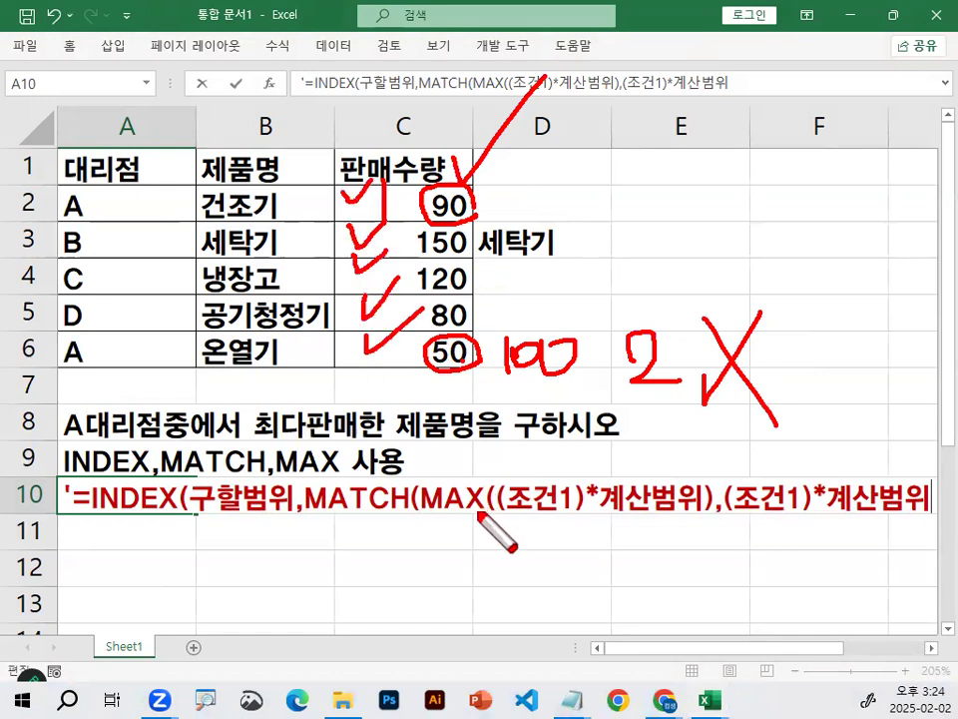
mouse_move(431, 381)
left_mouse_down()
mouse_move(426, 454)
mouse_move(504, 399)
left_mouse_up()
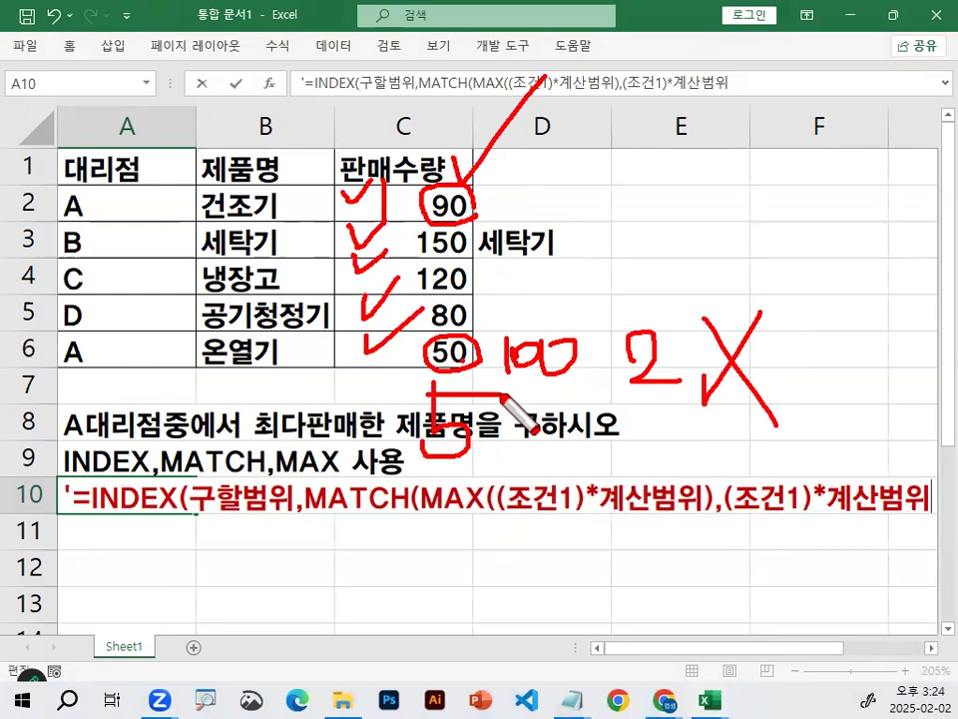
key("Escape")
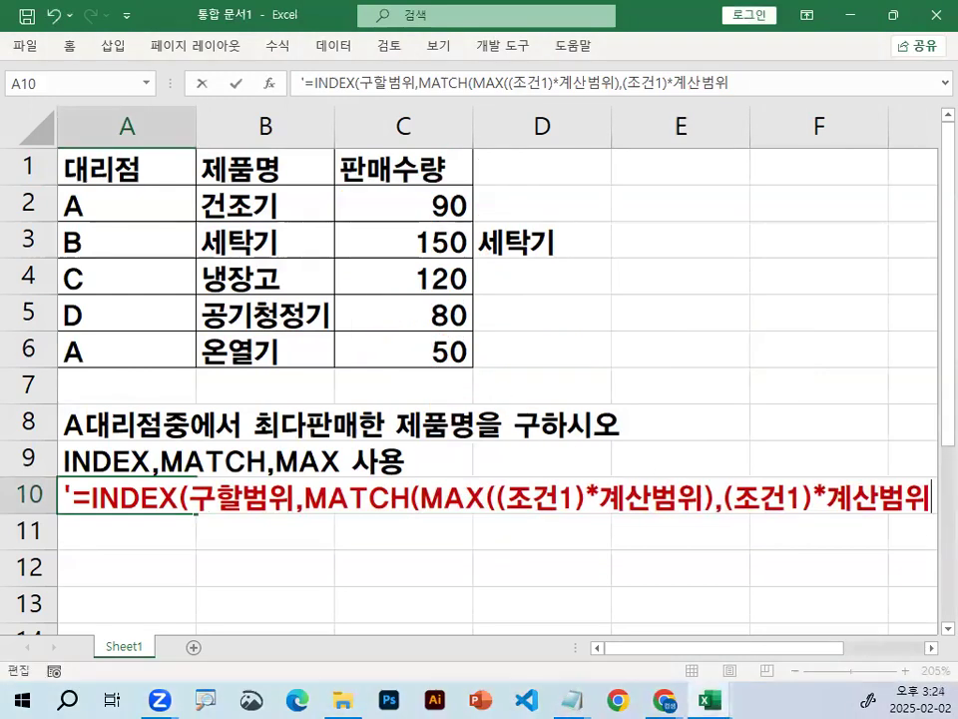
Complete the A10 formula text with match type 0 for MATCH and column number 1 for INDEX, ending it with ,0),1).
type(",0")
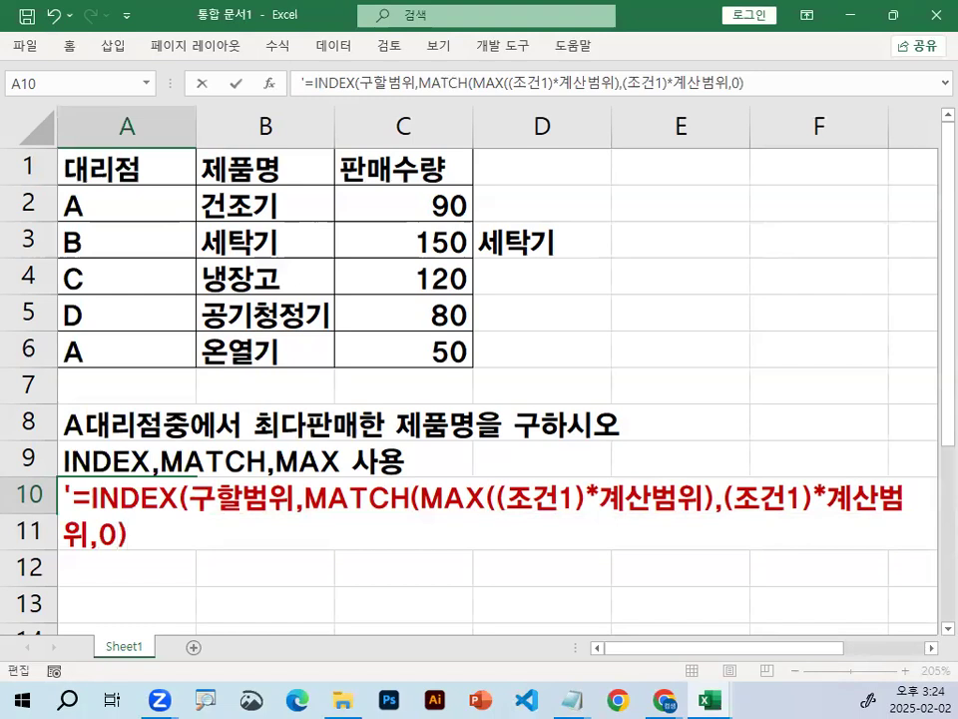
type("),1)")
key("Return")
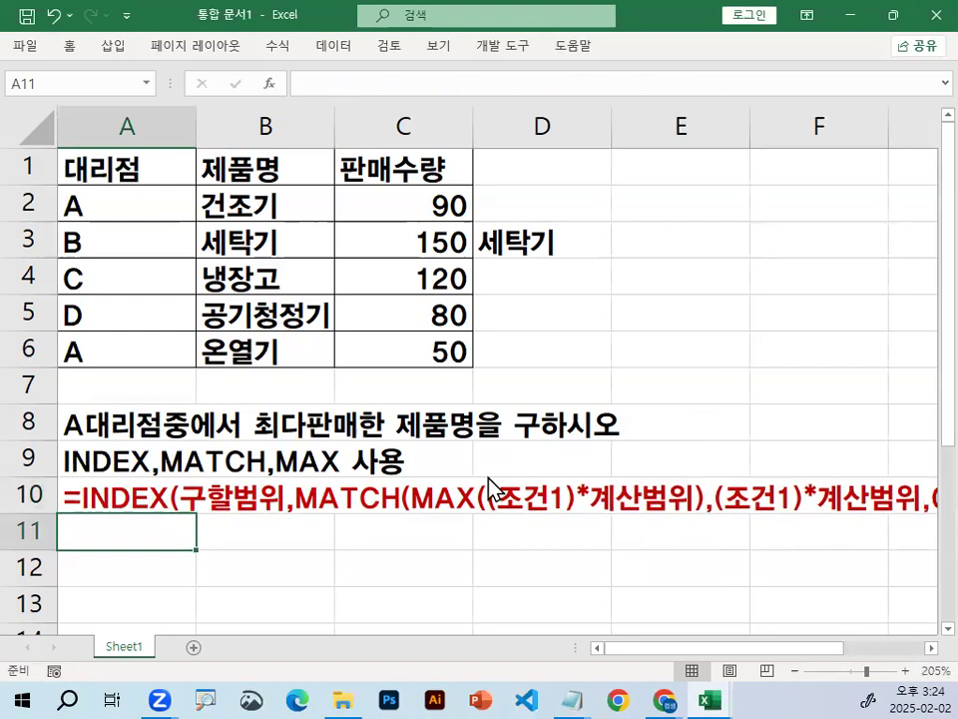
Examine the task in row 8 and the conditional INDEX, MATCH and MAX formula pattern in row 10.
left_click_drag(84, 520, 954, 520)
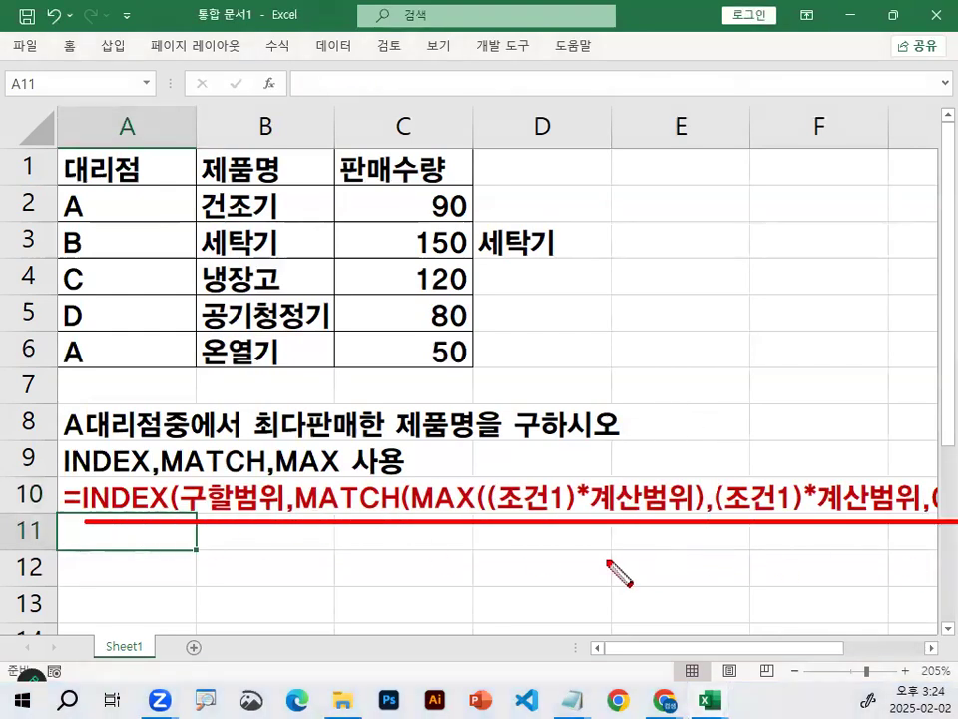
mouse_move(635, 247)
left_mouse_down()
mouse_move(636, 328)
mouse_move(676, 322)
left_mouse_up()
mouse_move(753, 315)
left_mouse_down()
mouse_move(785, 267)
mouse_move(783, 289)
left_mouse_up()
left_click_drag(439, 549, 607, 439)
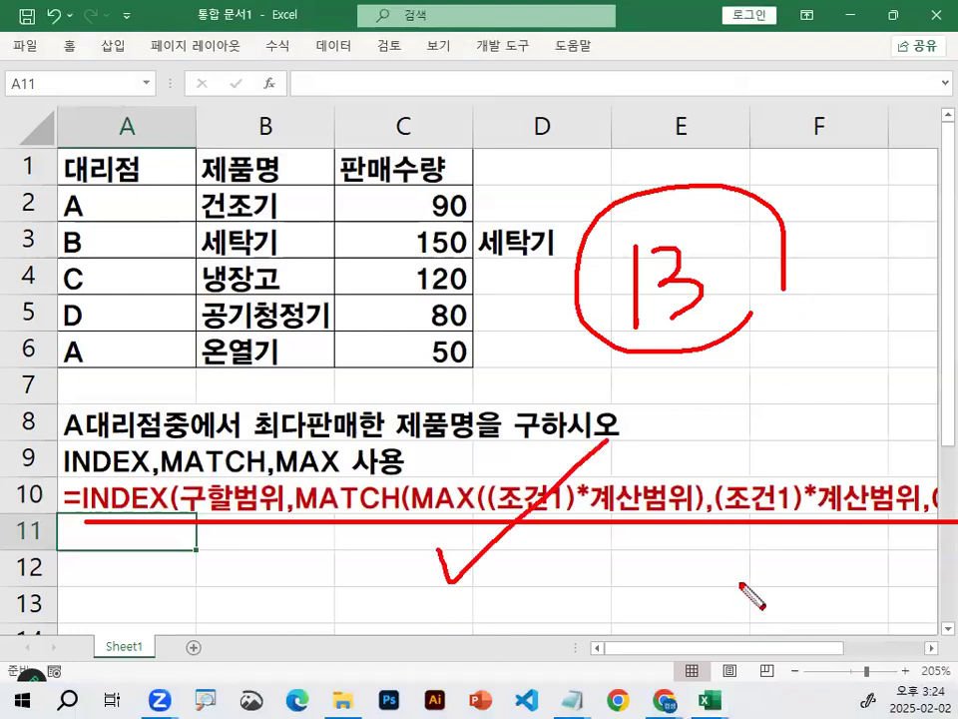
left_click_drag(551, 451, 559, 461)
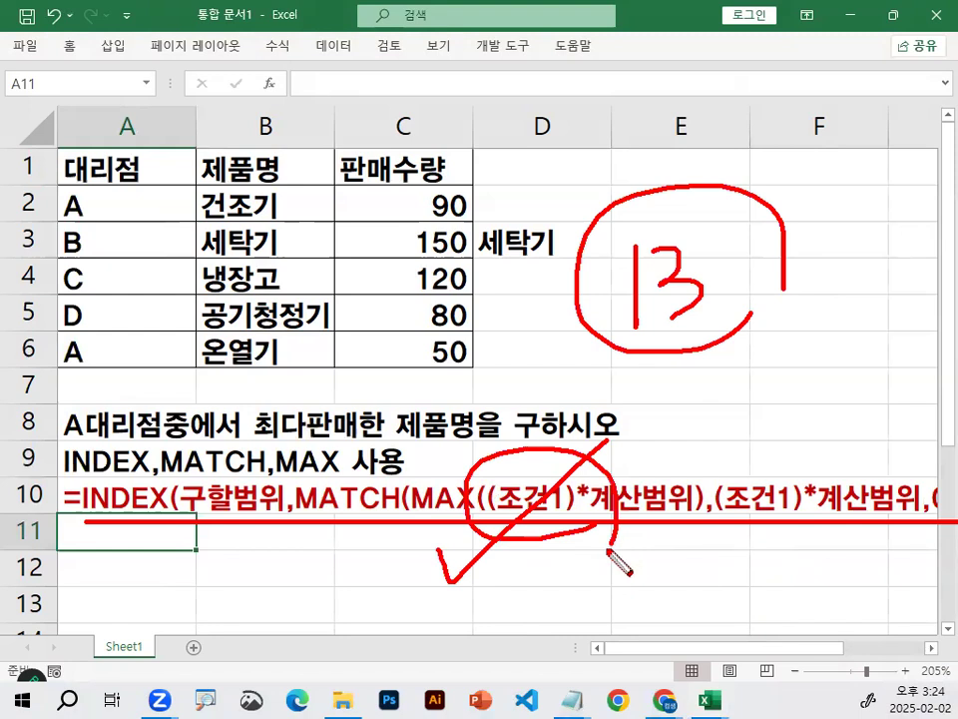
key("Escape")
left_click(650, 361)
scroll(675, 413, "down", 1)
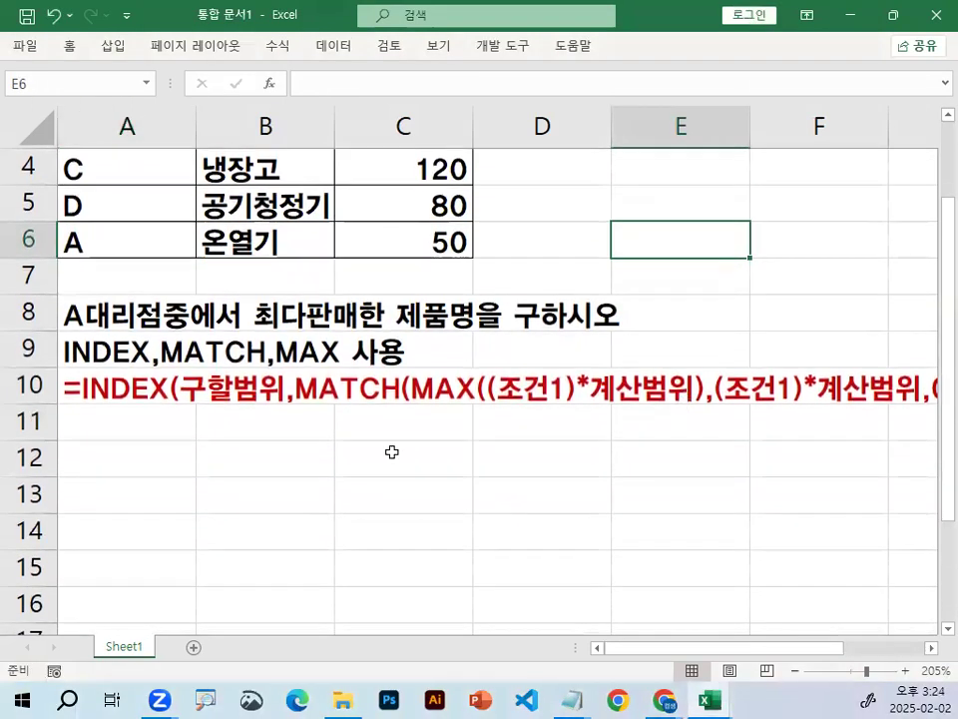
left_click(168, 439)
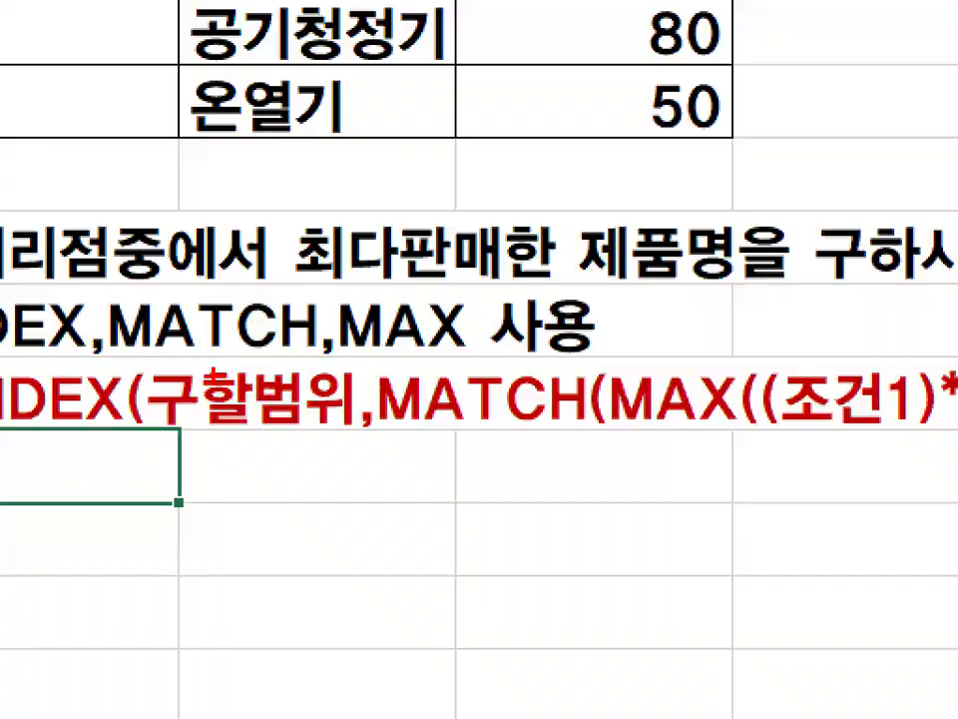
left_click_drag(346, 415, 282, 363)
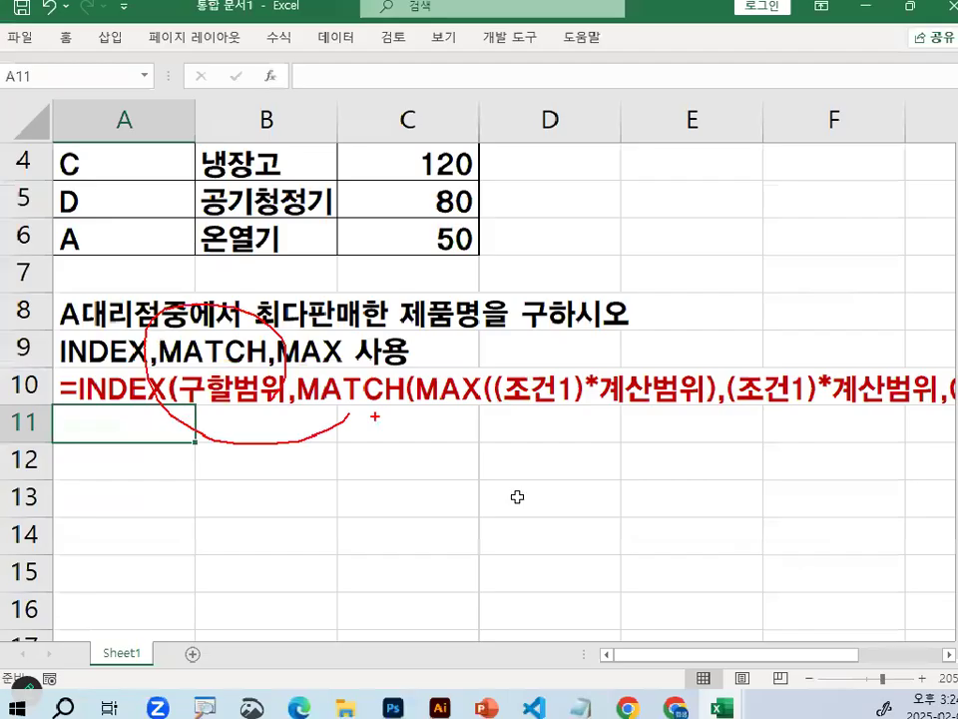
key("Escape")
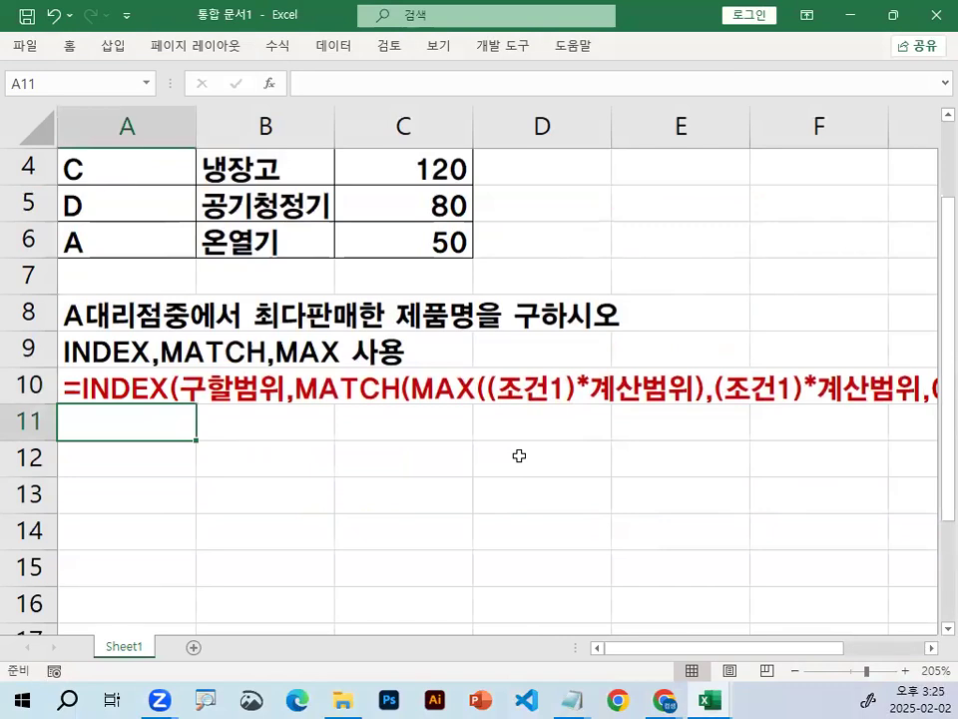
key("ctrl+2")
left_click_drag(68, 407, 816, 407)
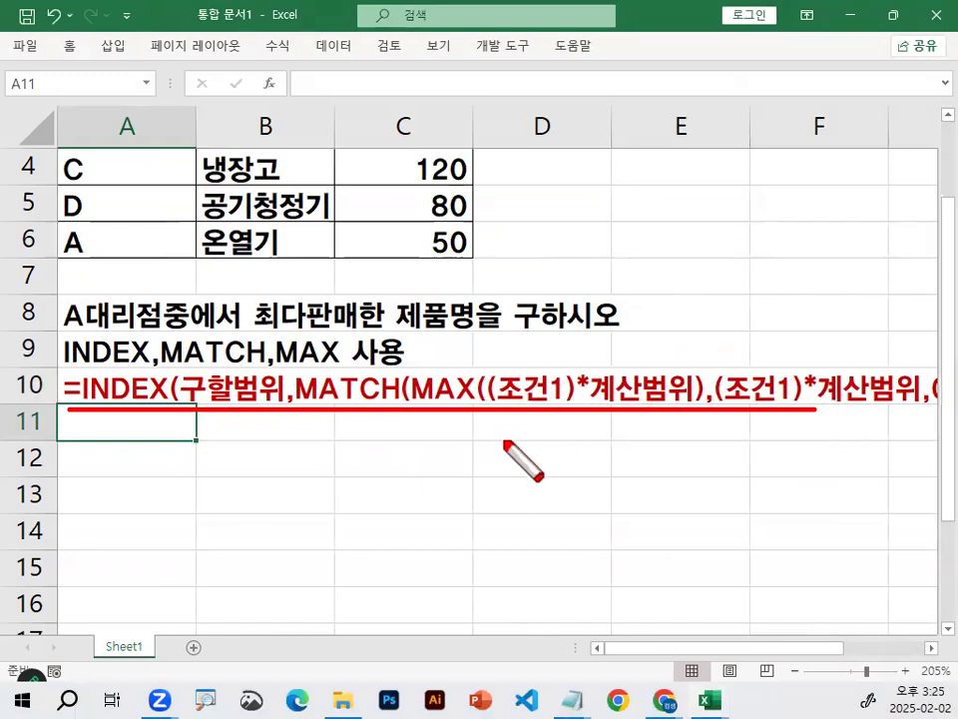
left_click_drag(504, 439, 569, 391)
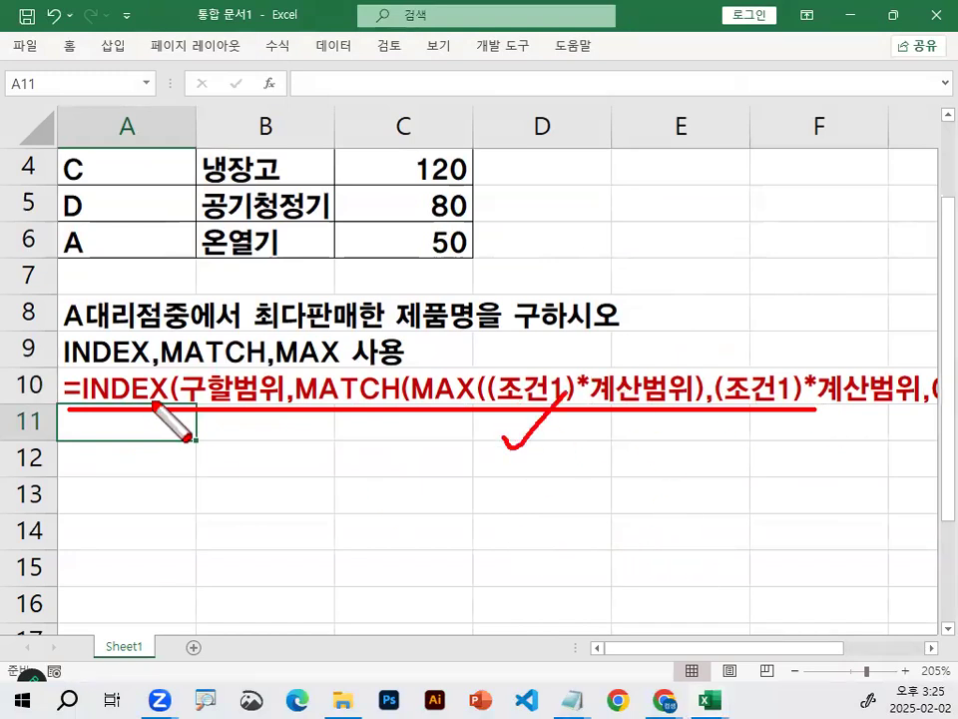
key("Escape")
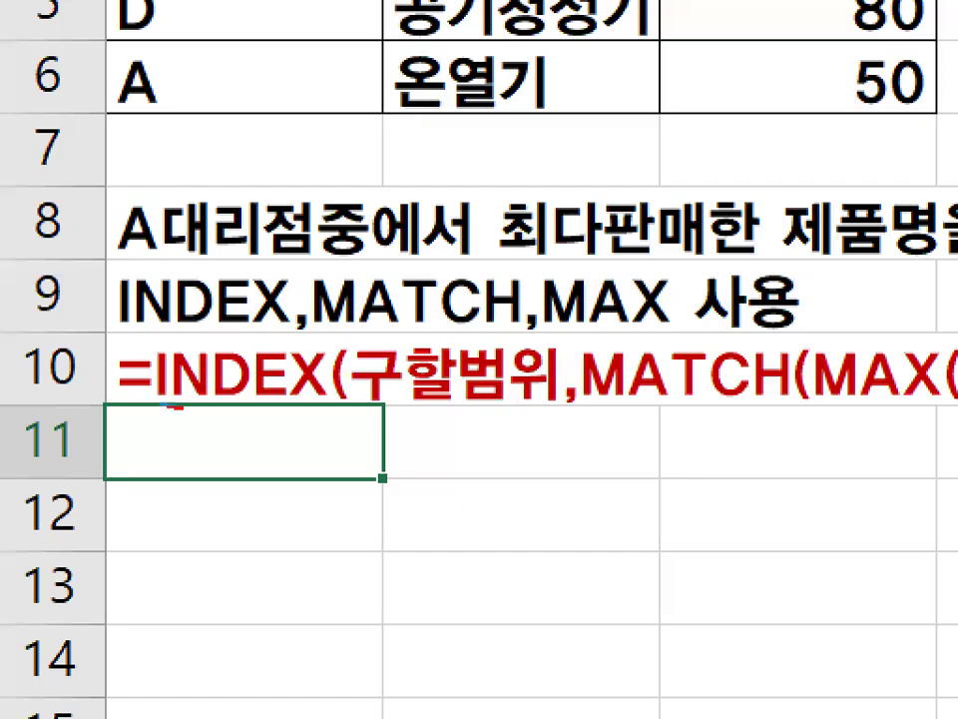
left_click_drag(162, 401, 693, 401)
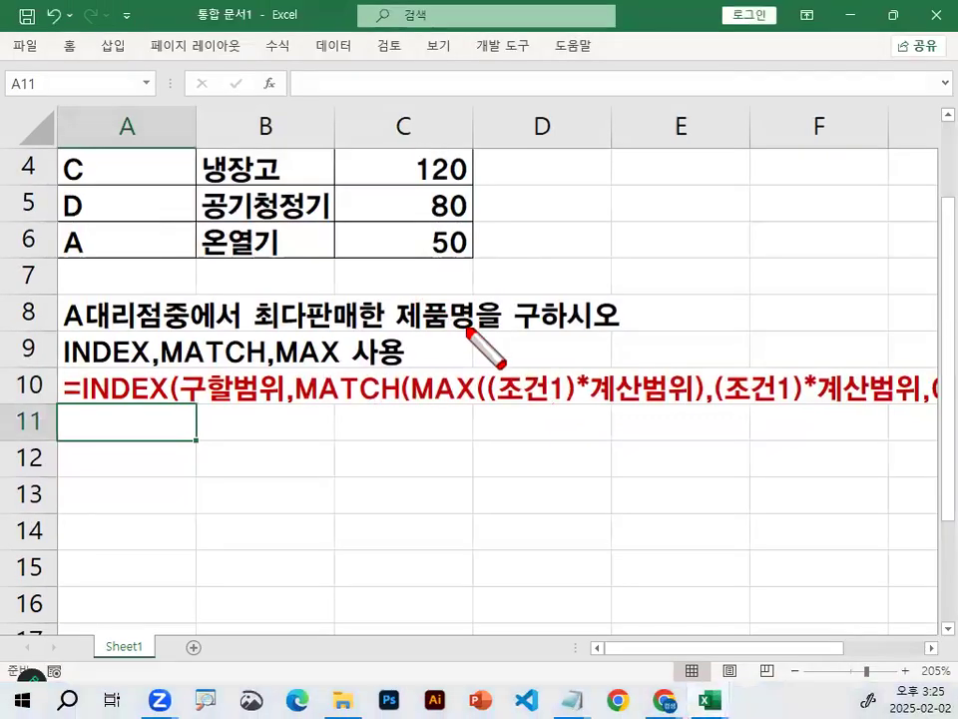
left_click_drag(851, 232, 872, 285)
mouse_move(441, 346)
left_mouse_down()
mouse_move(505, 389)
mouse_move(534, 363)
left_mouse_up()
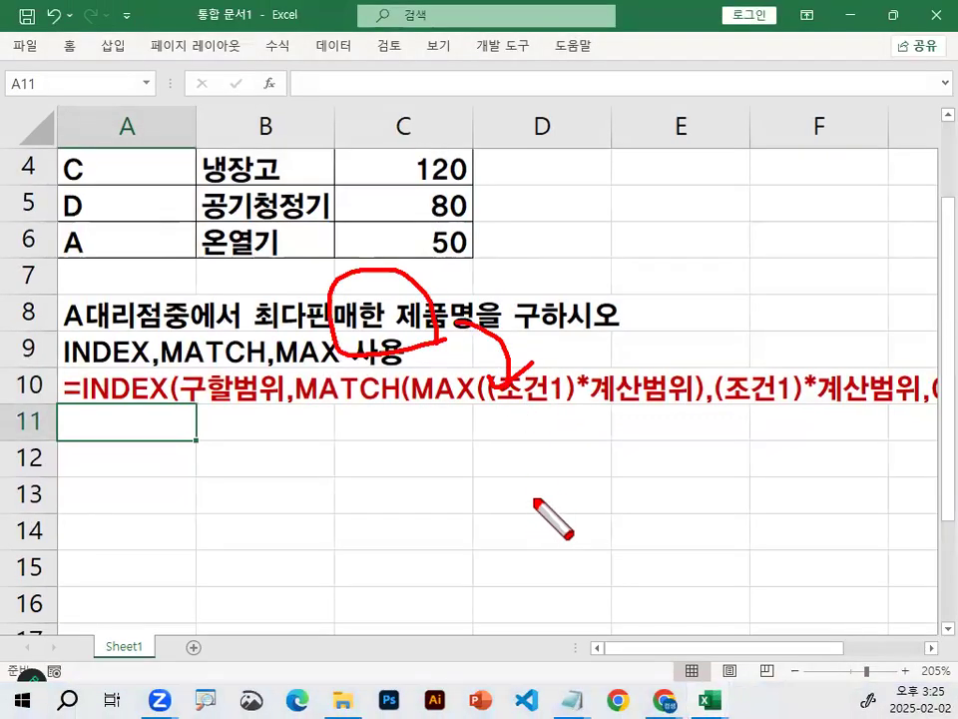
key("Escape")
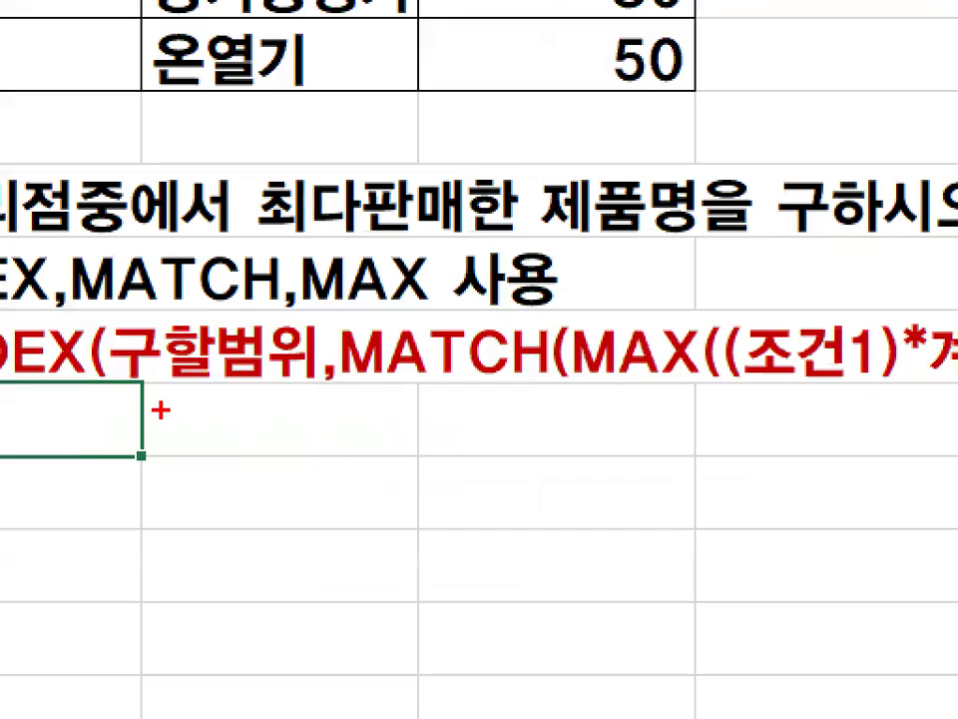
left_click_drag(202, 413, 546, 415)
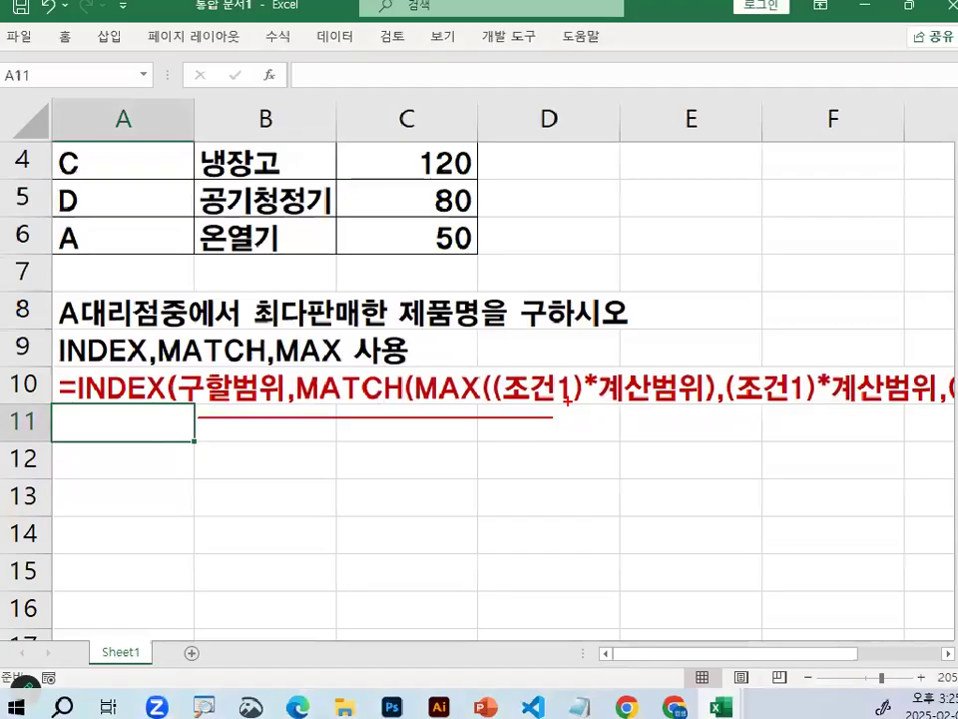
Clear the old formula in D3 and begin a new INDEX formula there with the product names B2:B6 as its array.
scroll(584, 498, "up", 1)
left_click(585, 237)
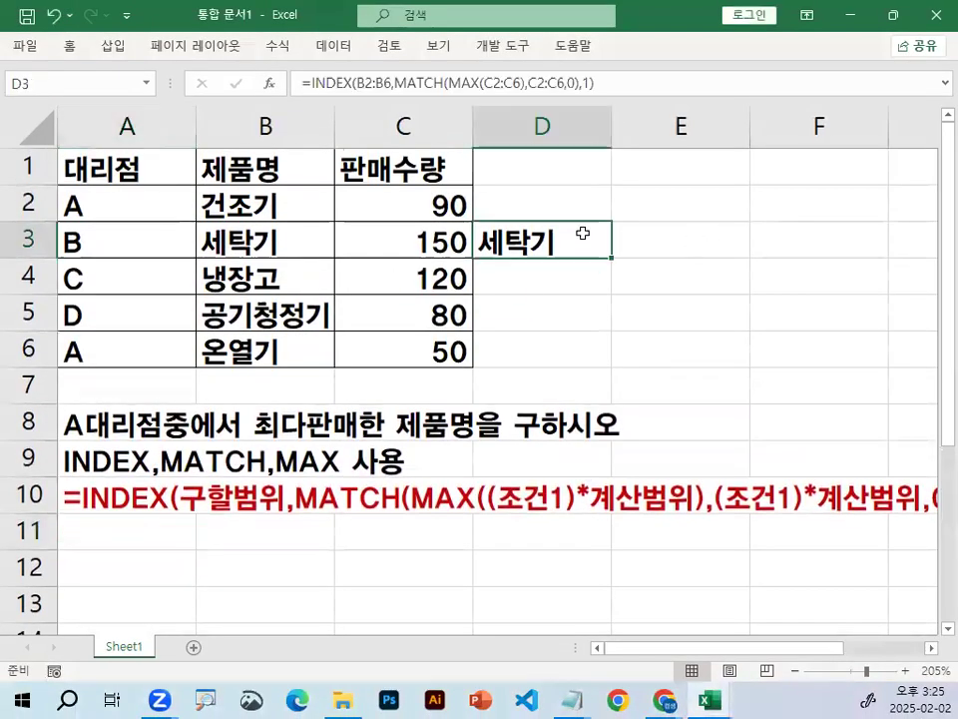
key("Delete")
type("=ㅏ")
key("BackSpace")
type("IND")
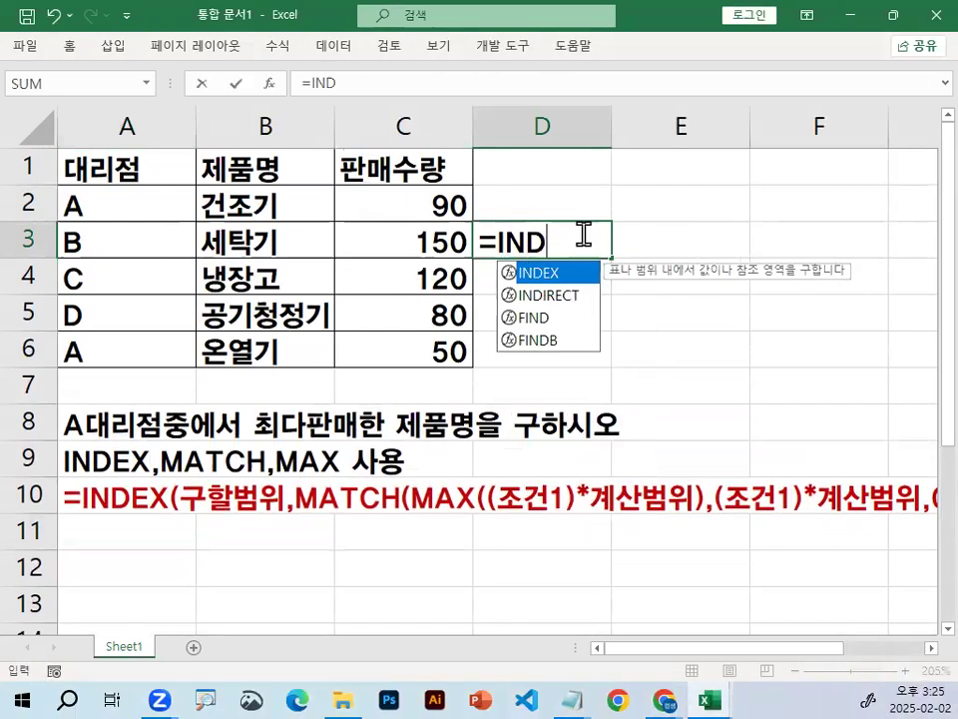
type("EX(")
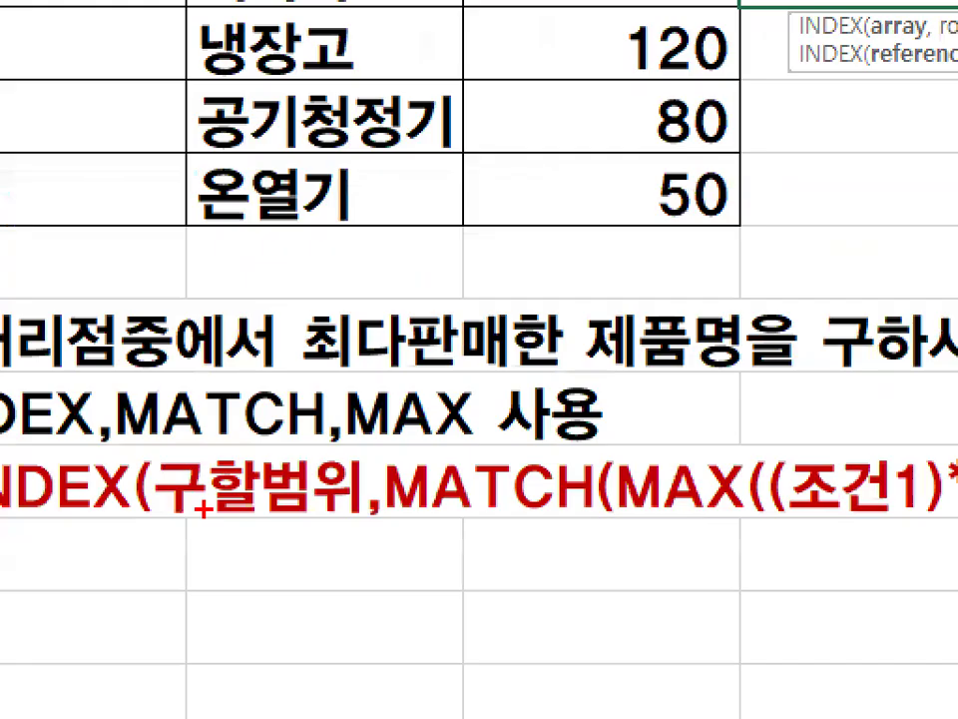
left_click_drag(199, 511, 287, 511)
left_click_drag(251, 201, 265, 355)
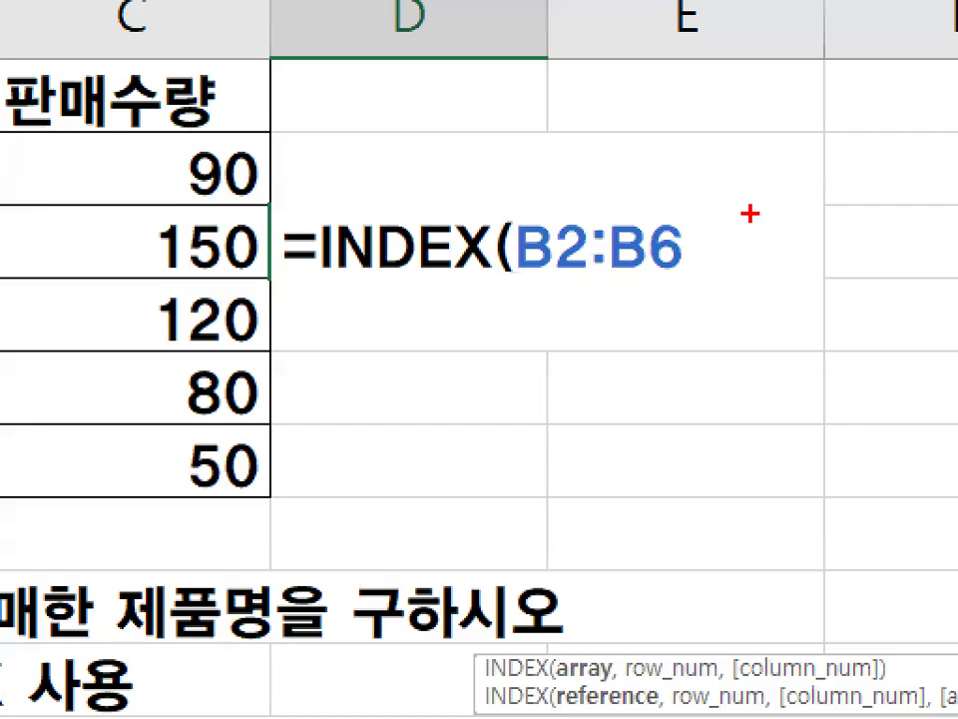
left_click_drag(687, 204, 715, 249)
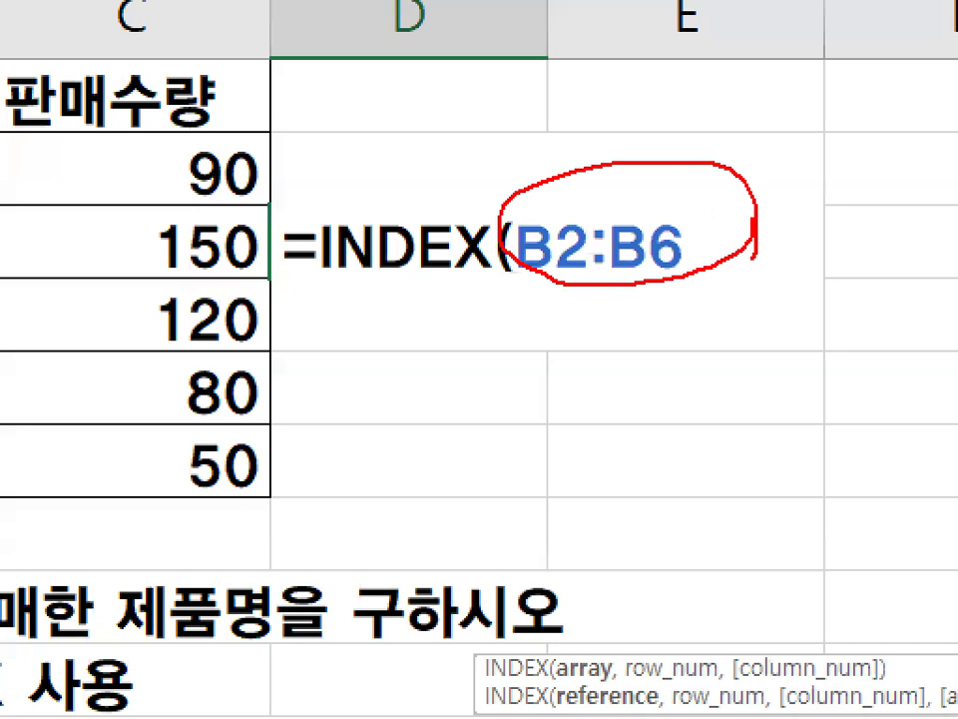
left_click_drag(644, 231, 717, 52)
key("Escape")
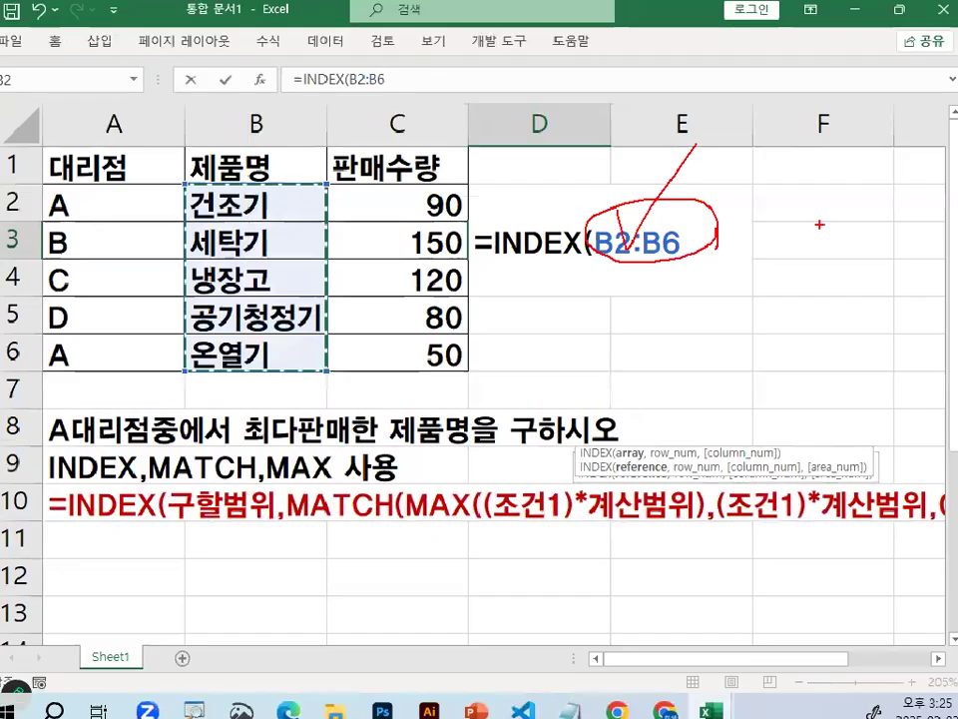
Nest a MATCH function as the row number argument of the INDEX formula in D3.
type(",")
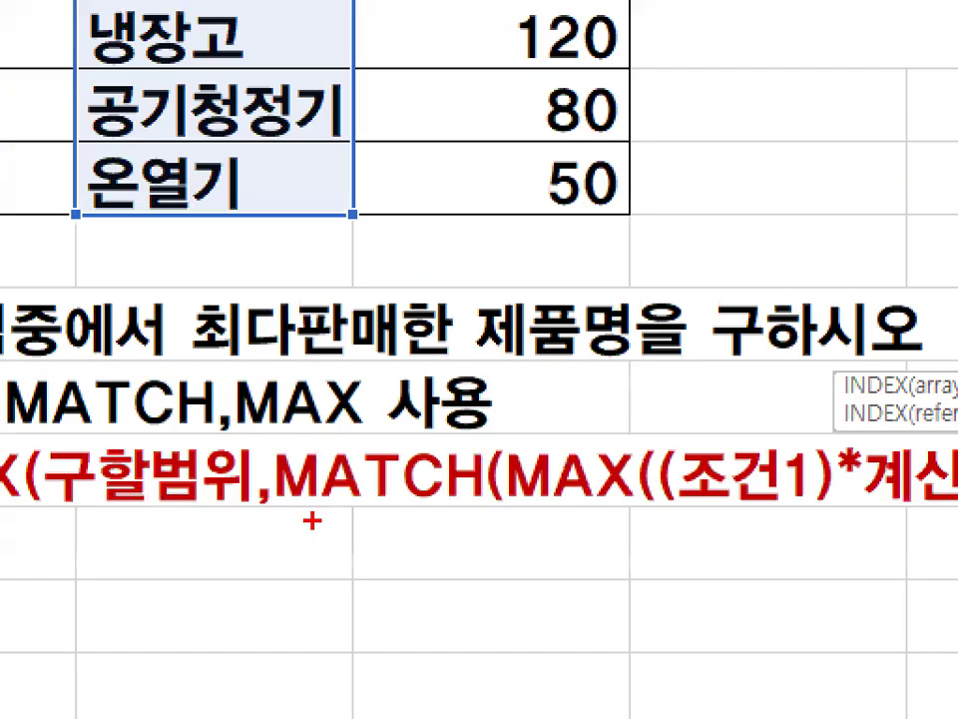
left_click_drag(300, 519, 377, 519)
left_click_drag(590, 527, 625, 512)
mouse_move(734, 371)
left_mouse_down()
mouse_move(744, 399)
mouse_move(699, 444)
left_mouse_up()
key("Escape")
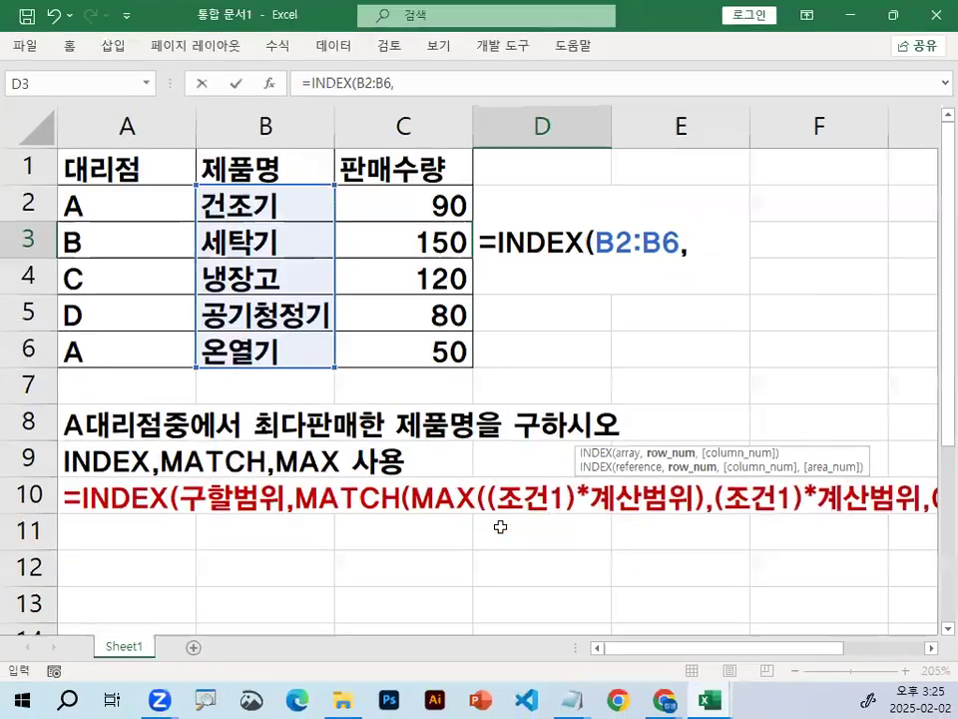
type("MATCH(")
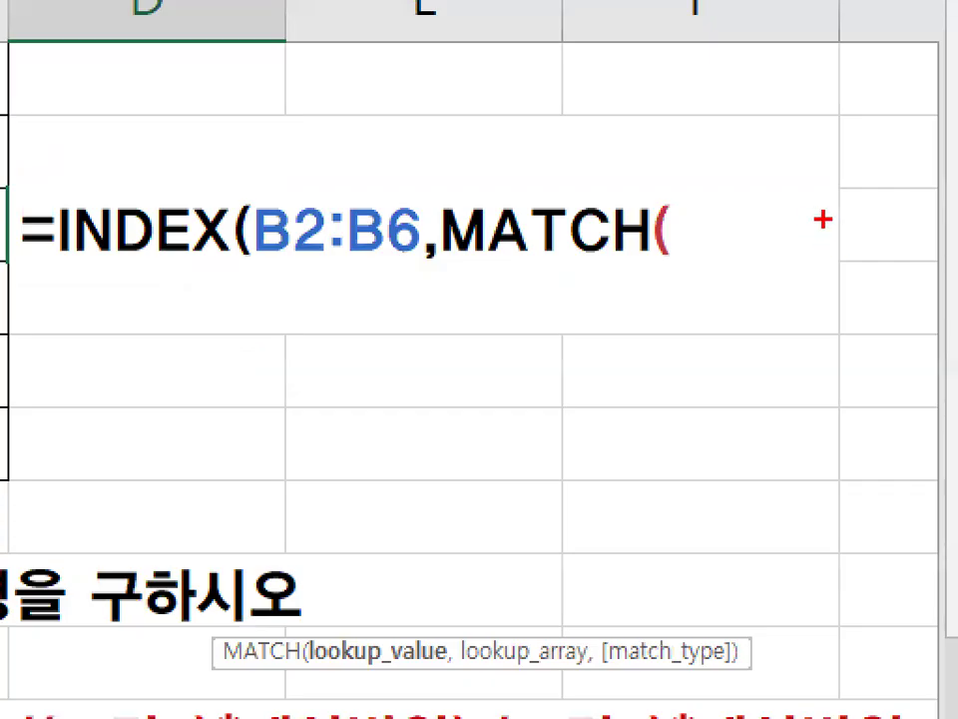
left_click_drag(887, 239, 862, 263)
mouse_move(838, 222)
left_mouse_down()
mouse_move(701, 249)
mouse_move(846, 231)
left_mouse_up()
left_click_drag(791, 211, 769, 268)
left_click_drag(822, 225, 812, 247)
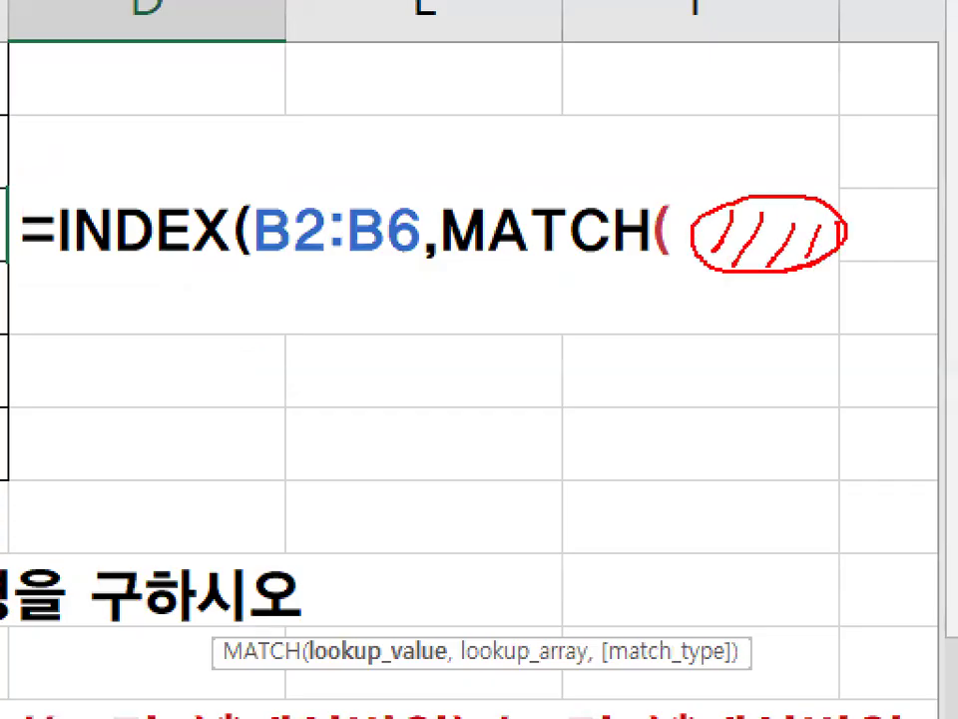
mouse_move(717, 118)
left_mouse_down()
mouse_move(719, 149)
mouse_move(878, 2)
left_mouse_up()
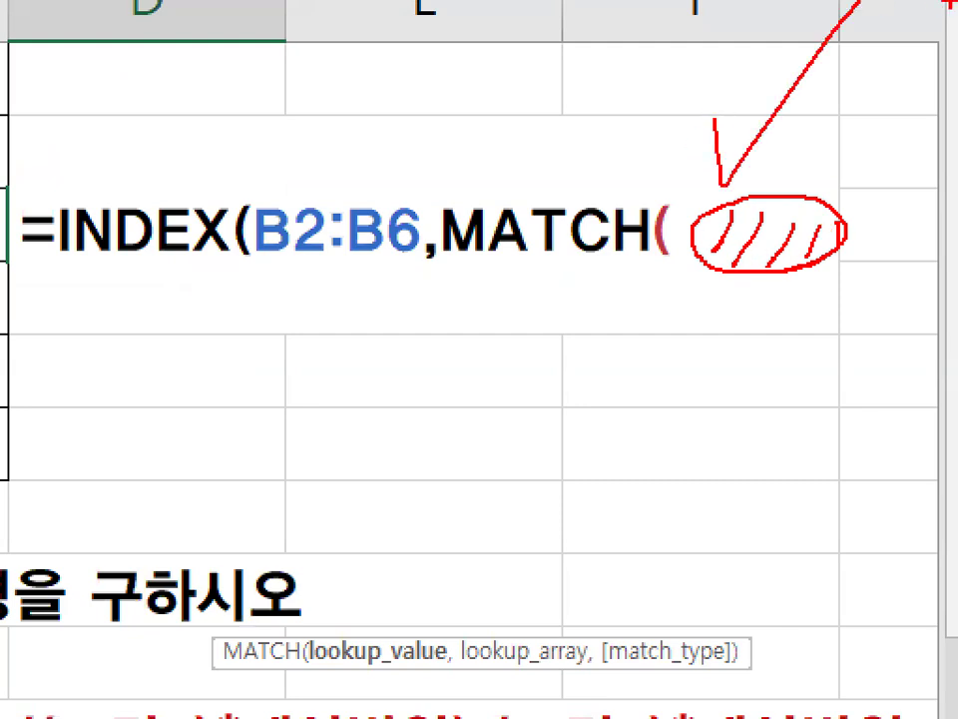
key("Escape")
Start MATCH's lookup value with a MAX function holding the branch condition (A2:A6="A") followed by a multiplication sign.
type("MAX")
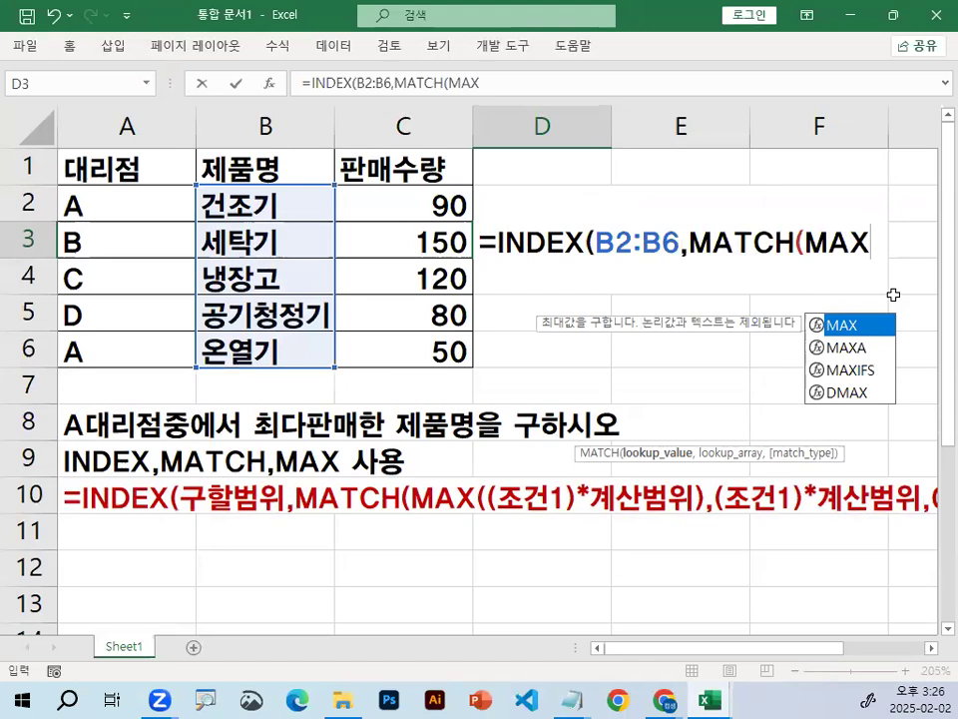
type("((")
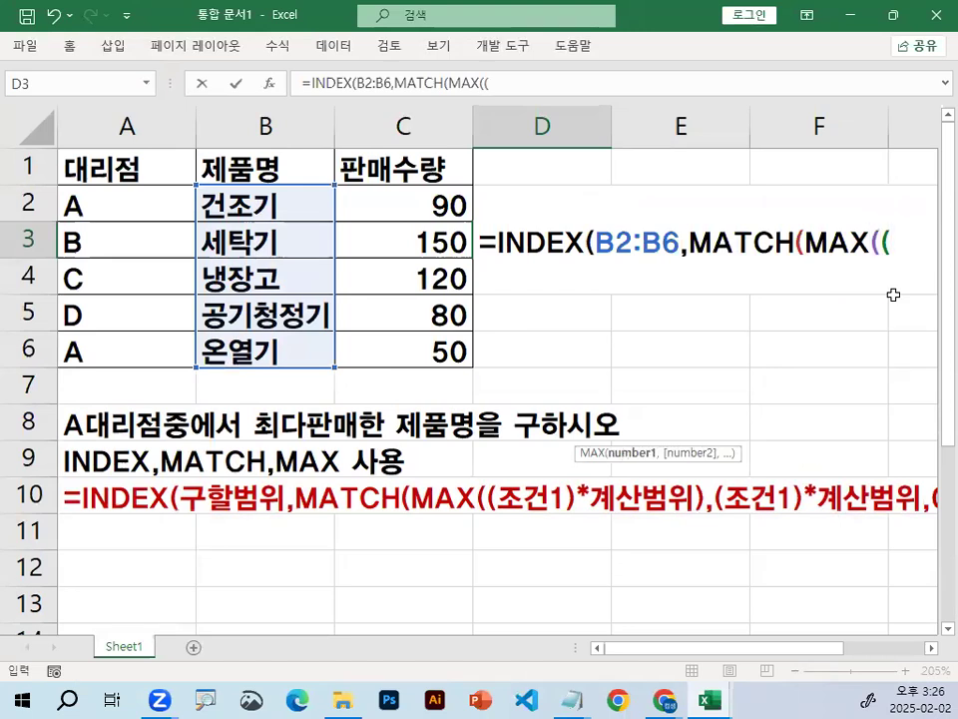
mouse_move(908, 246)
left_mouse_down()
mouse_move(898, 251)
mouse_move(907, 228)
left_mouse_up()
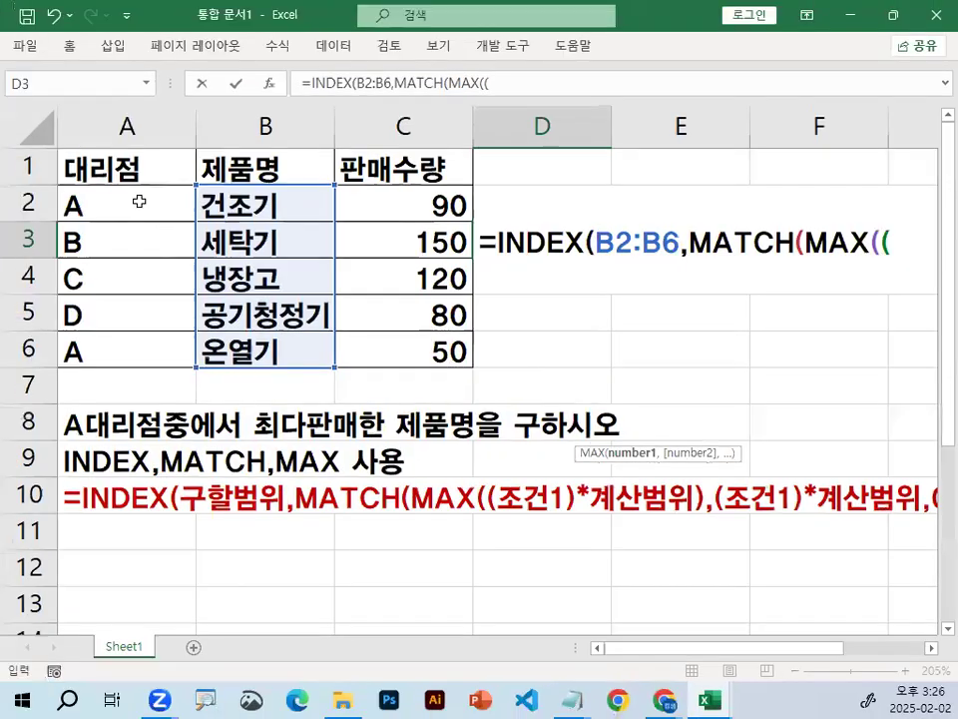
left_click_drag(137, 199, 137, 352)
mouse_move(161, 301)
left_mouse_down()
mouse_move(73, 200)
mouse_move(145, 325)
left_mouse_up()
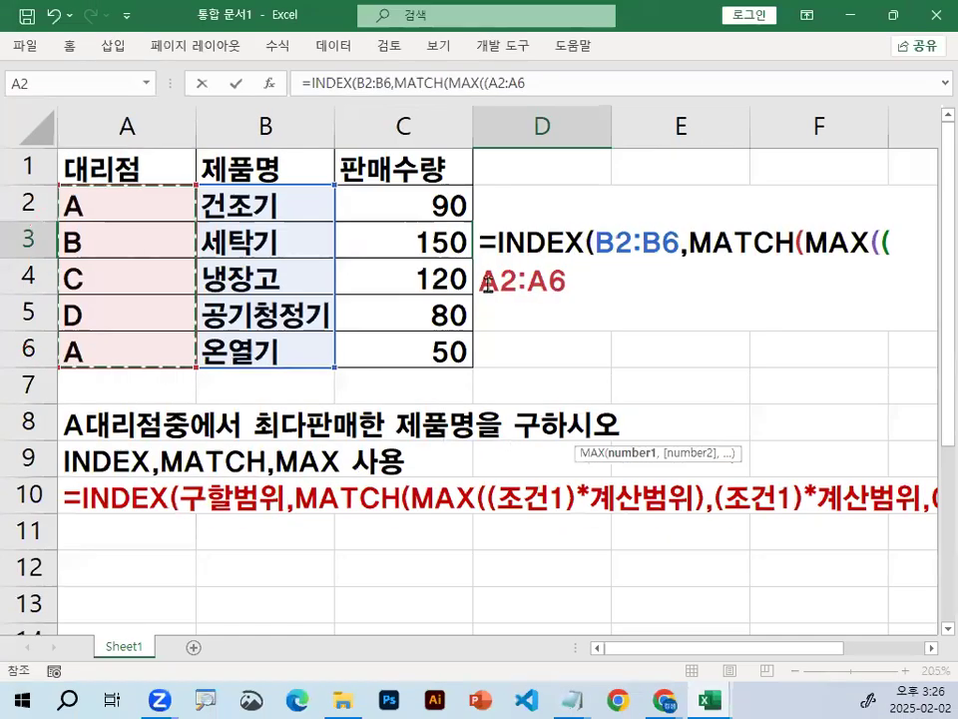
type("=")
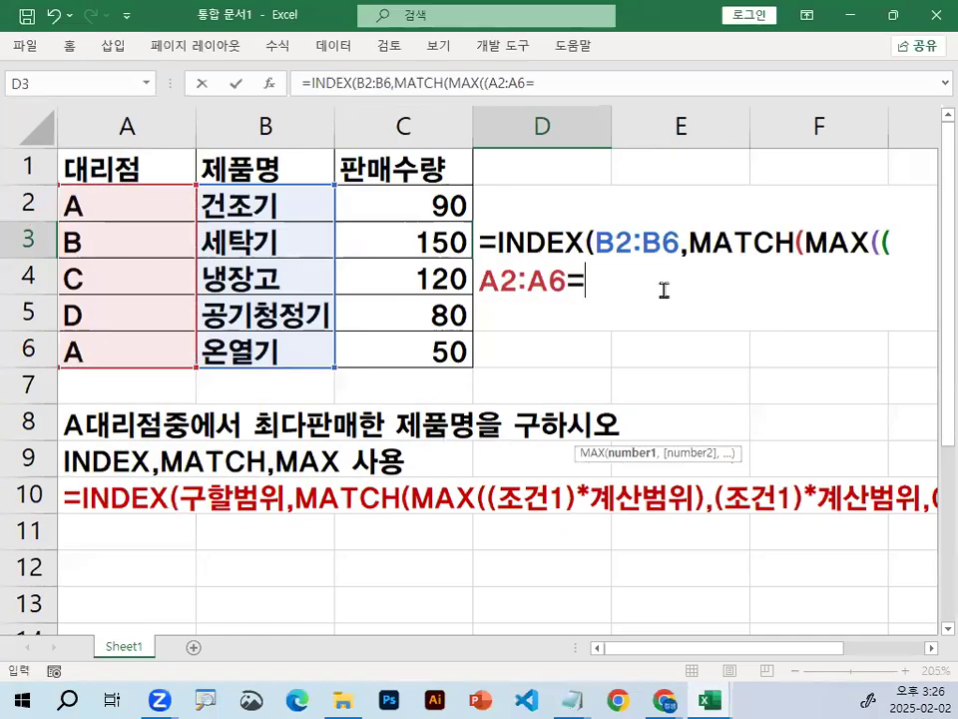
type("\"A")
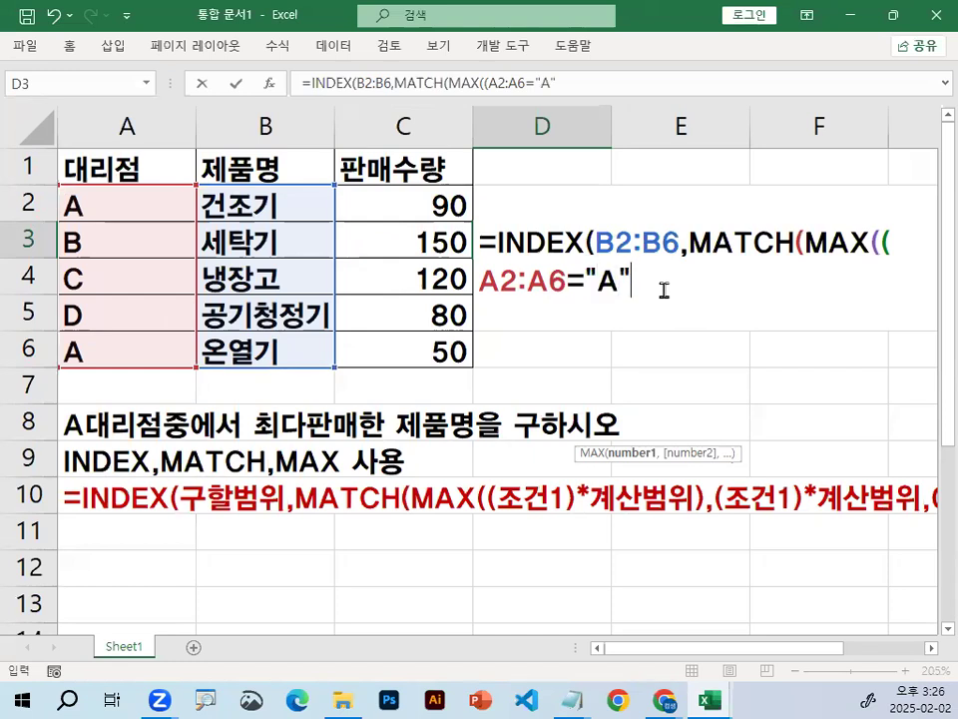
type("\")*")
Examine which rows belong to branch A and which sales quantities in column C match them.
key("ctrl+alt+g")
mouse_move(101, 201)
left_mouse_down()
mouse_move(75, 224)
mouse_move(79, 194)
mouse_move(90, 201)
left_mouse_up()
left_click_drag(697, 222, 591, 333)
mouse_move(92, 337)
left_mouse_down()
mouse_move(60, 367)
mouse_move(98, 361)
left_mouse_up()
left_click_drag(659, 287, 789, 287)
mouse_move(409, 197)
left_mouse_down()
mouse_move(400, 375)
mouse_move(466, 188)
mouse_move(477, 372)
mouse_move(403, 370)
left_mouse_up()
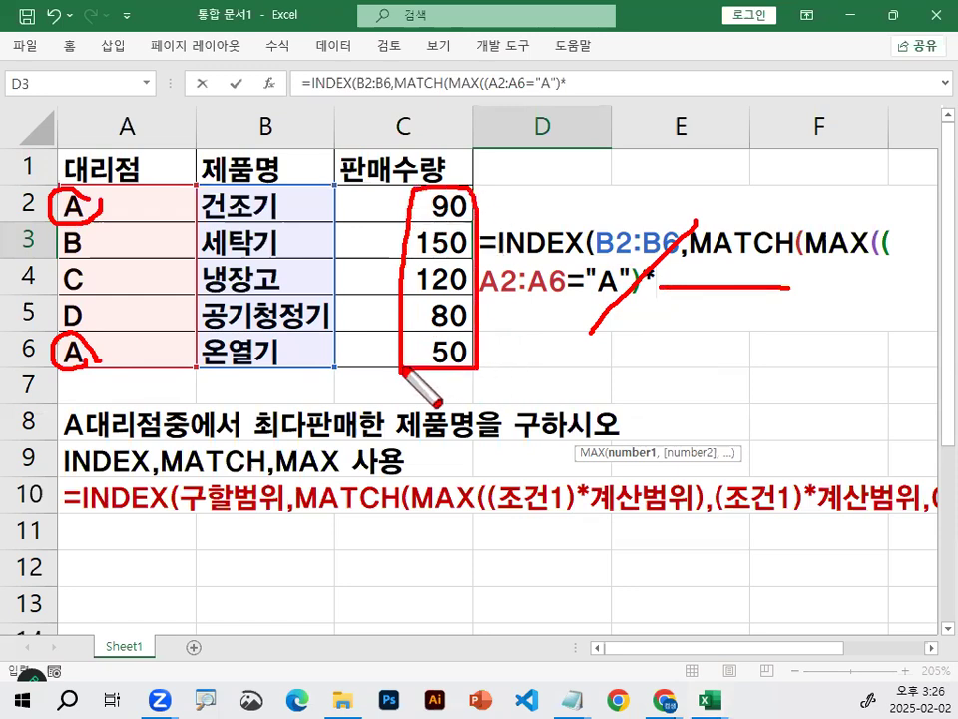
mouse_move(152, 197)
left_mouse_down()
mouse_move(392, 213)
mouse_move(379, 215)
left_mouse_up()
left_click_drag(95, 356, 346, 356)
mouse_move(404, 205)
left_mouse_down()
mouse_move(413, 192)
mouse_move(484, 205)
left_mouse_up()
left_click_drag(465, 327, 478, 361)
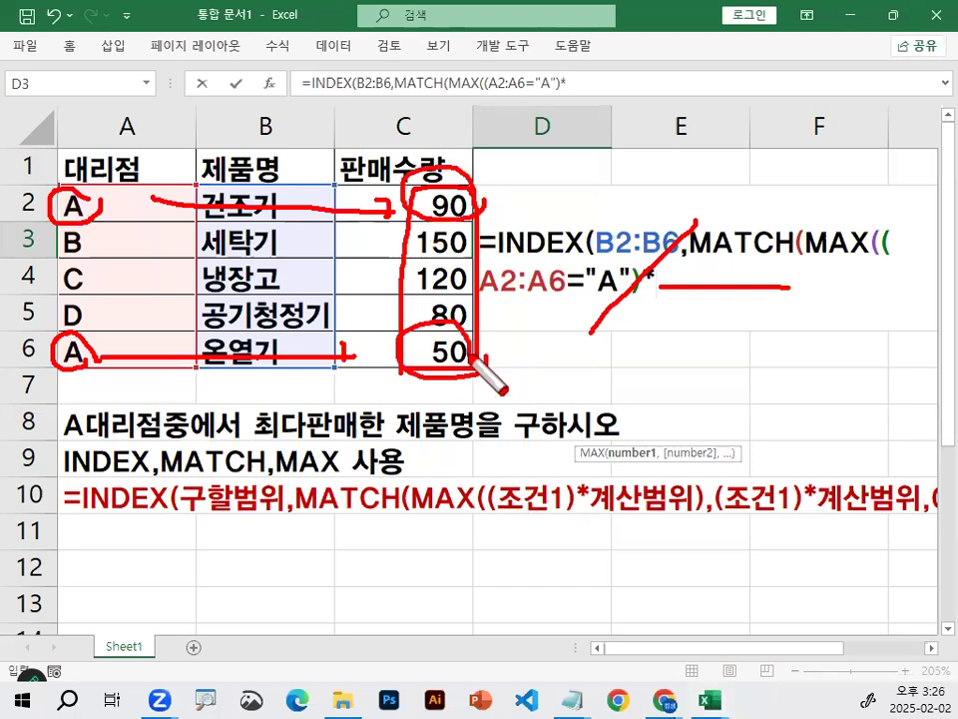
Multiply the branch condition by the sales quantities C2:C6 and close the MAX function.
key("Escape")
left_click_drag(445, 204, 438, 349)
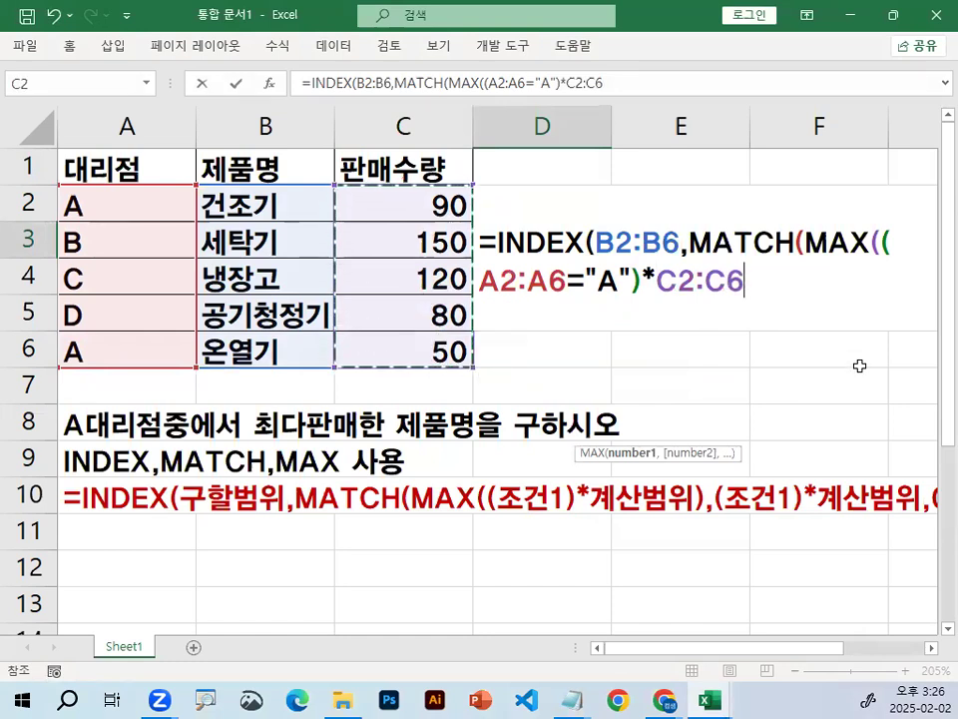
type(")")
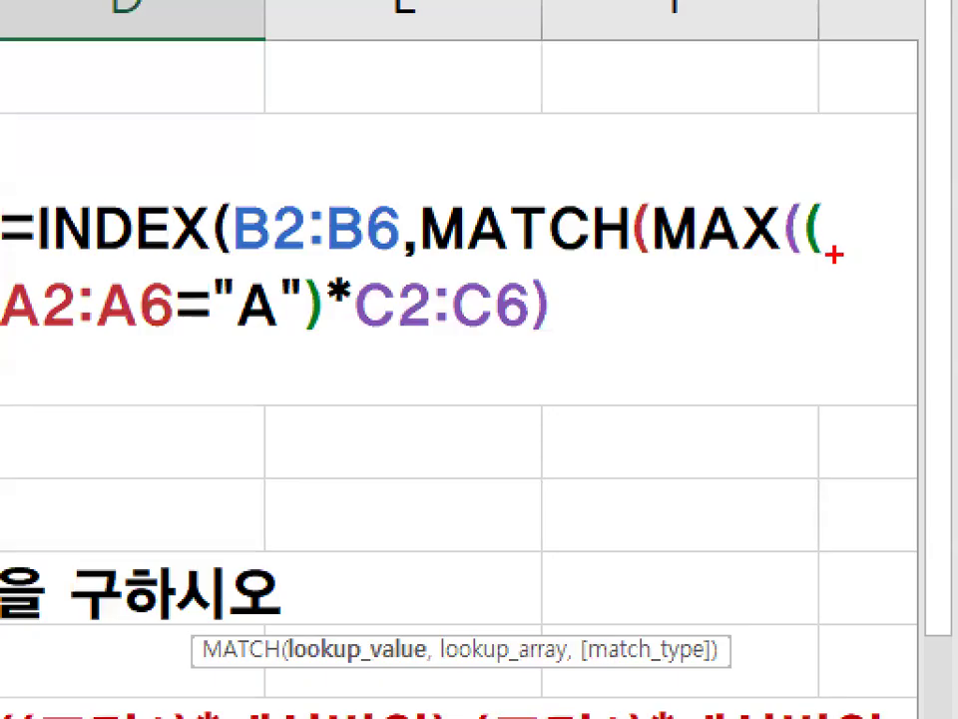
Examine the matching parentheses of the MAX function in D3 and the column C value that its branch A condition selects.
left_click_drag(814, 247, 783, 209)
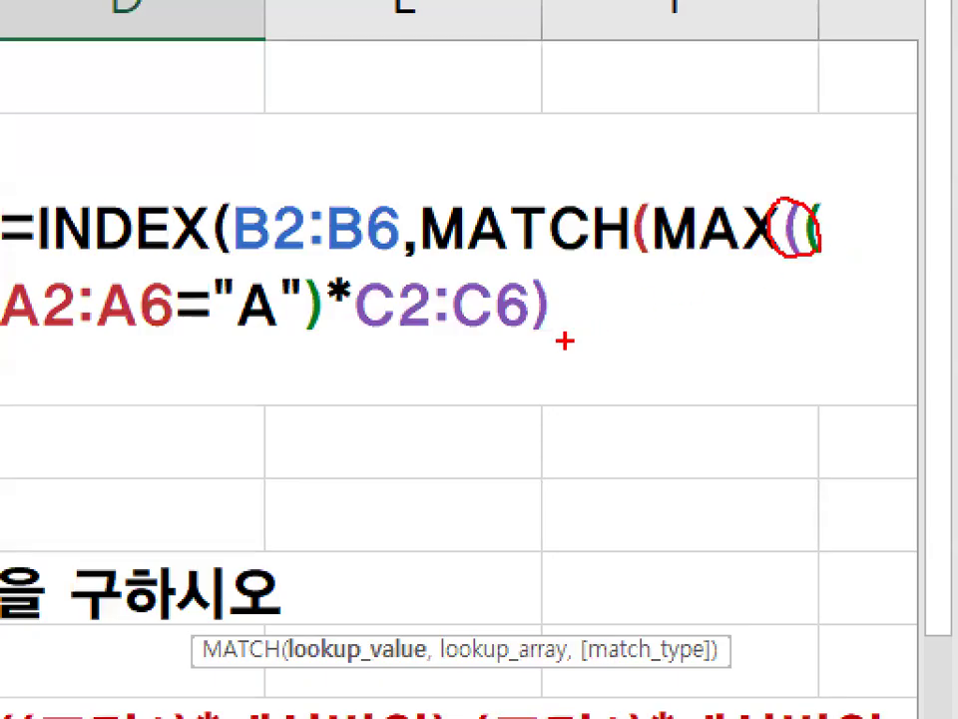
left_click_drag(547, 344, 577, 297)
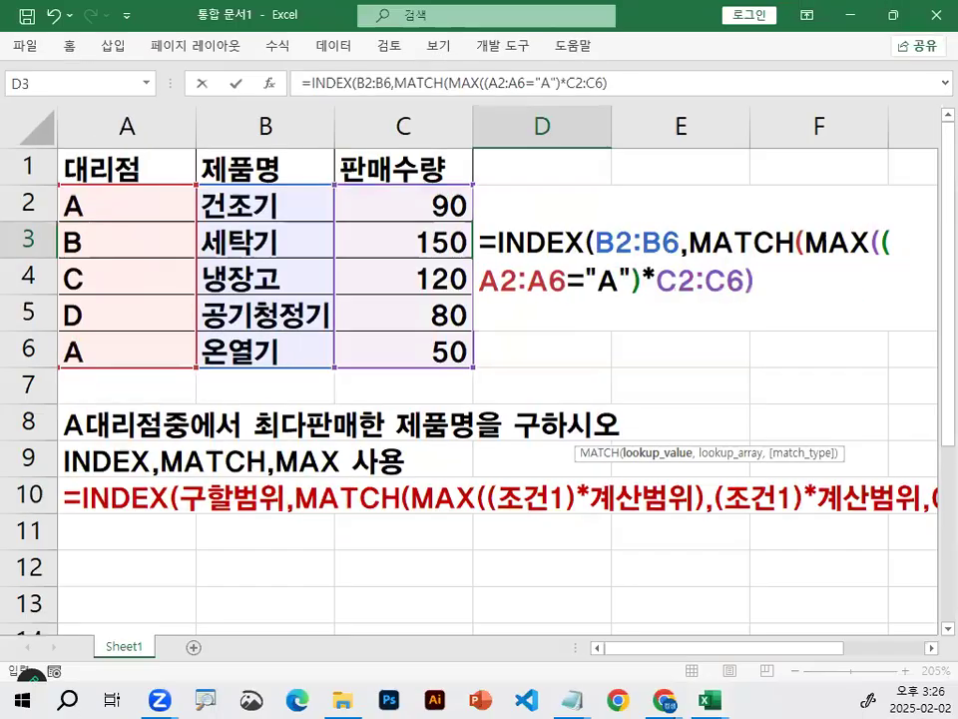
left_click_drag(525, 257, 557, 324)
left_click_drag(777, 300, 754, 338)
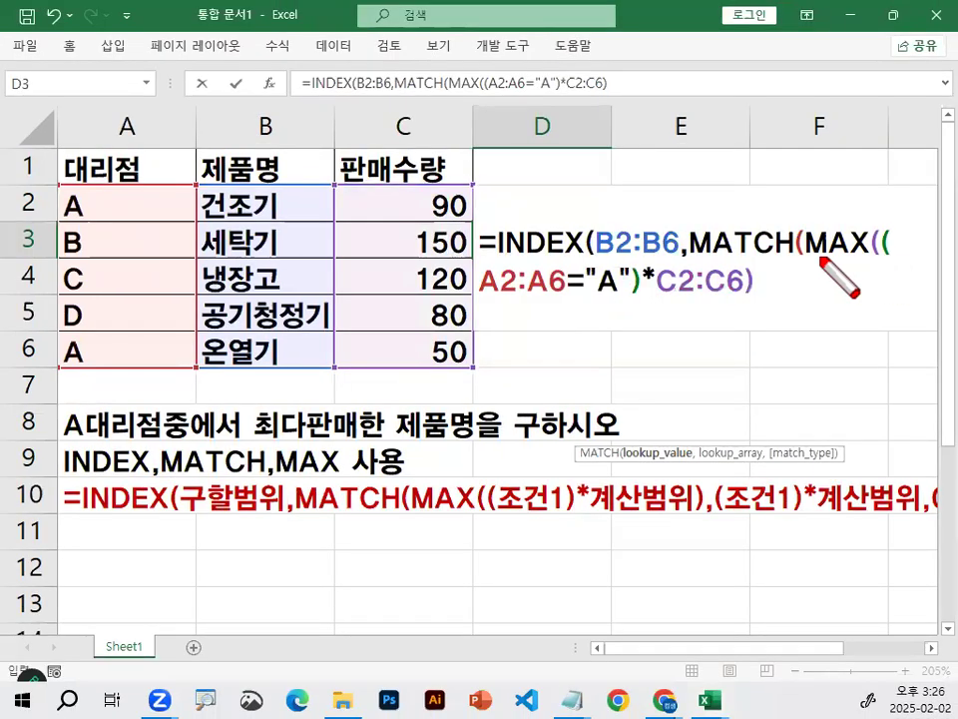
left_click_drag(820, 261, 897, 258)
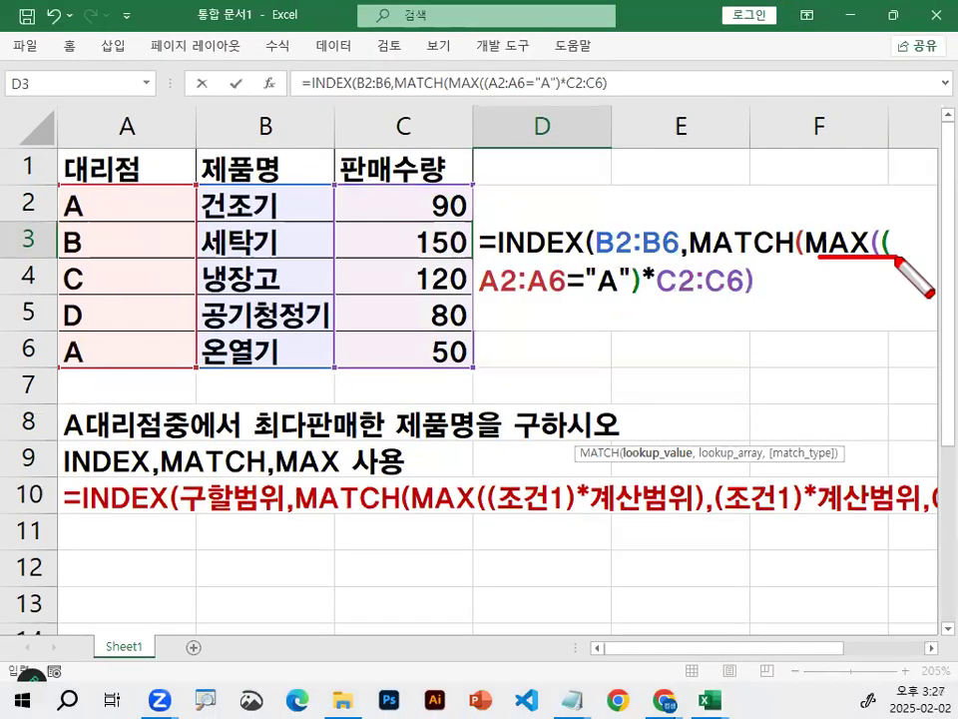
left_click_drag(483, 300, 761, 315)
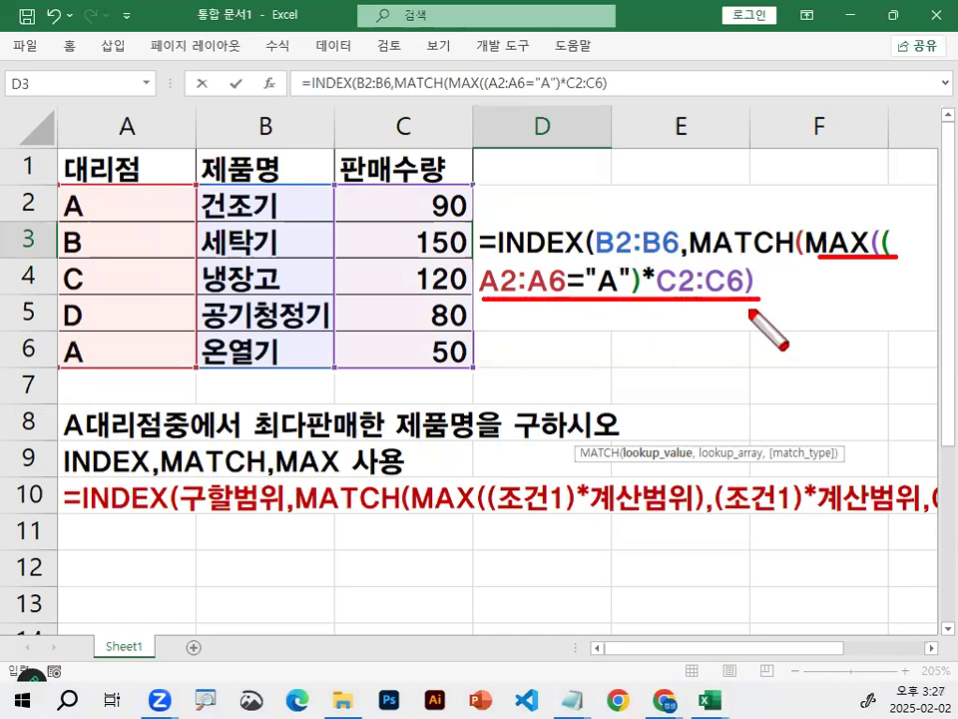
mouse_move(461, 192)
left_mouse_down()
mouse_move(428, 192)
mouse_move(466, 212)
left_mouse_up()
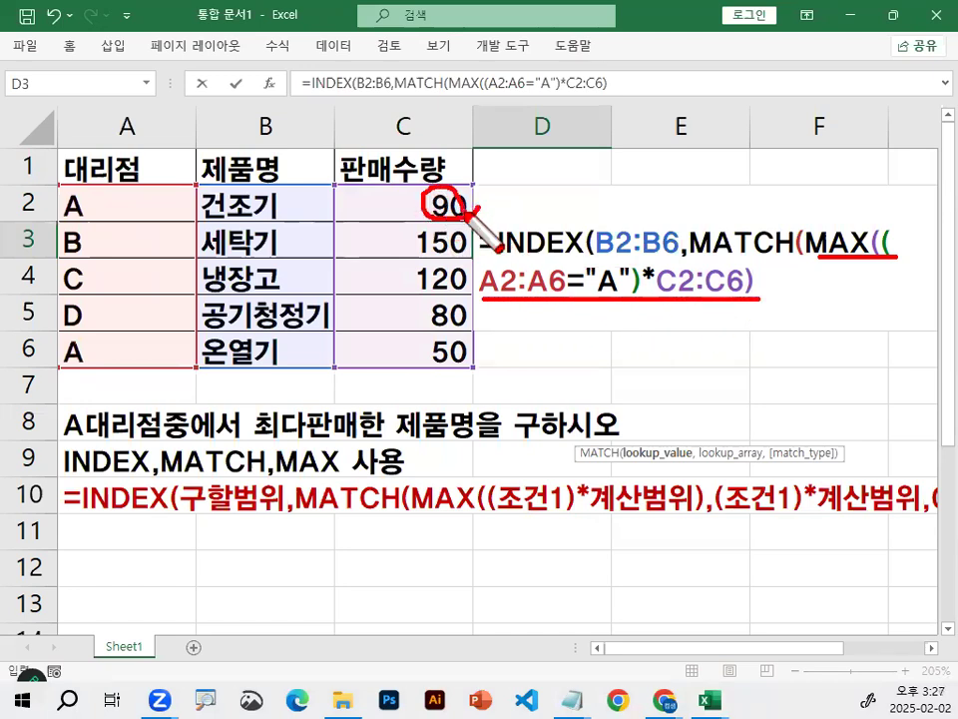
mouse_move(626, 320)
left_mouse_down()
mouse_move(665, 337)
mouse_move(687, 383)
left_mouse_up()
key("Escape")
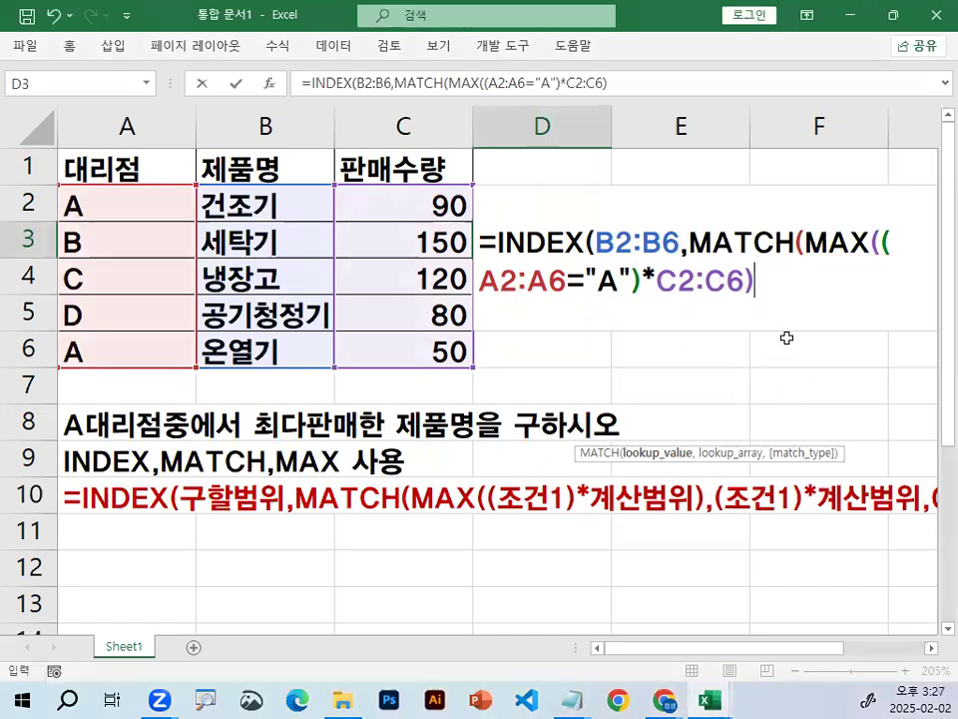
Add MATCH's lookup array by reusing a copy of the MAX argument, (A2:A6="A")*C2:C6, after a comma.
type(",")
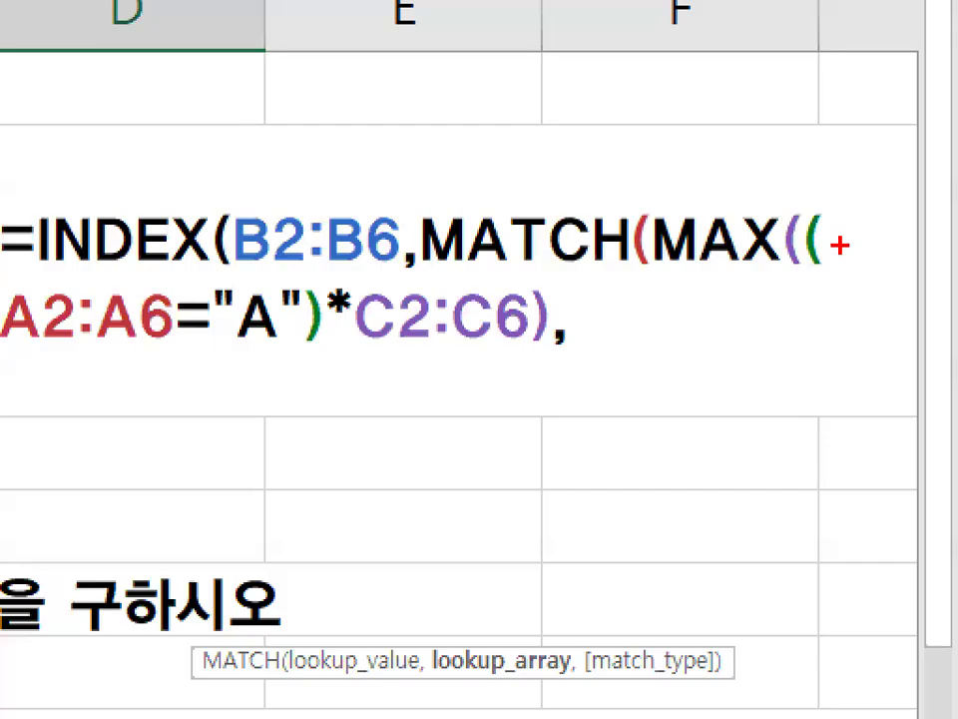
mouse_move(892, 221)
left_mouse_down()
mouse_move(885, 255)
mouse_move(755, 280)
left_mouse_up()
key("ctrl+c")
key("Escape")
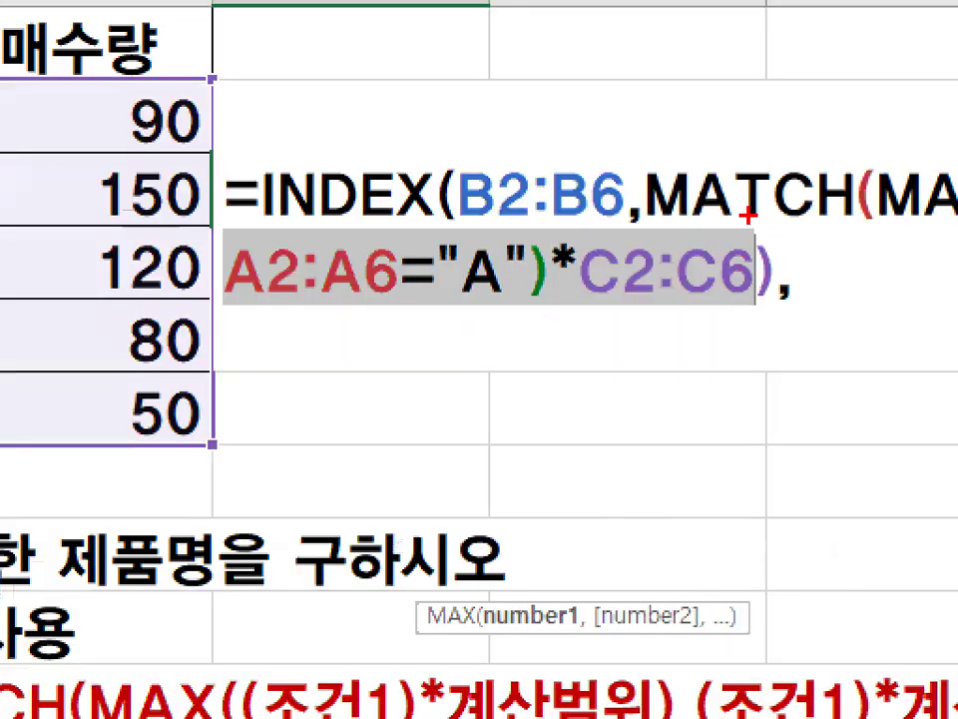
mouse_move(747, 212)
left_mouse_down()
mouse_move(749, 290)
mouse_move(736, 352)
left_mouse_up()
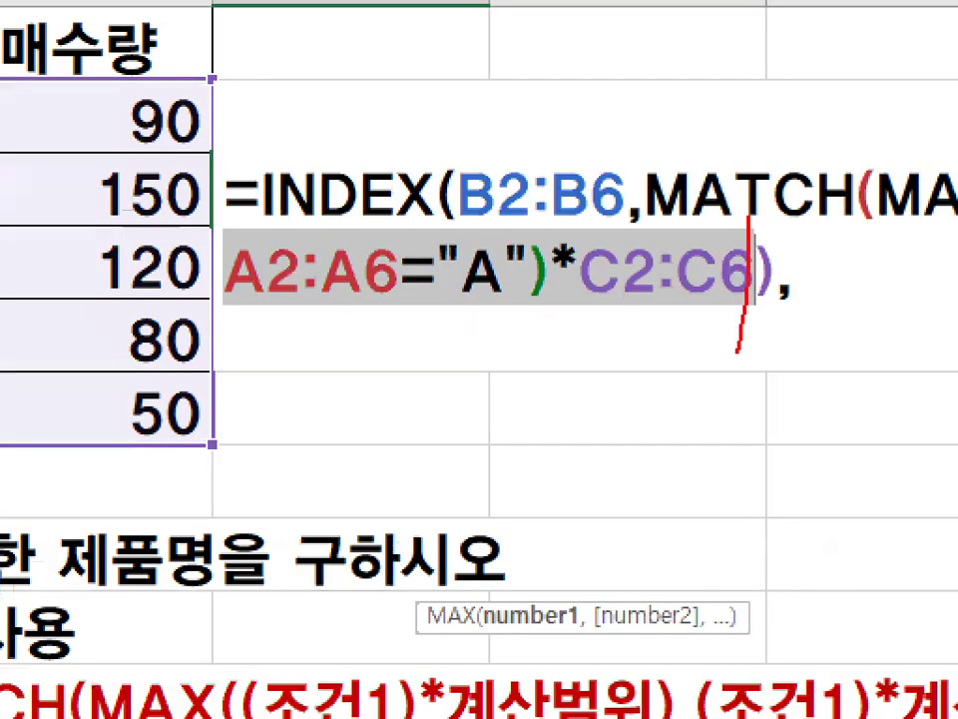
left_click_drag(761, 240, 759, 298)
mouse_move(851, 212)
left_mouse_down()
mouse_move(864, 221)
mouse_move(849, 377)
left_mouse_up()
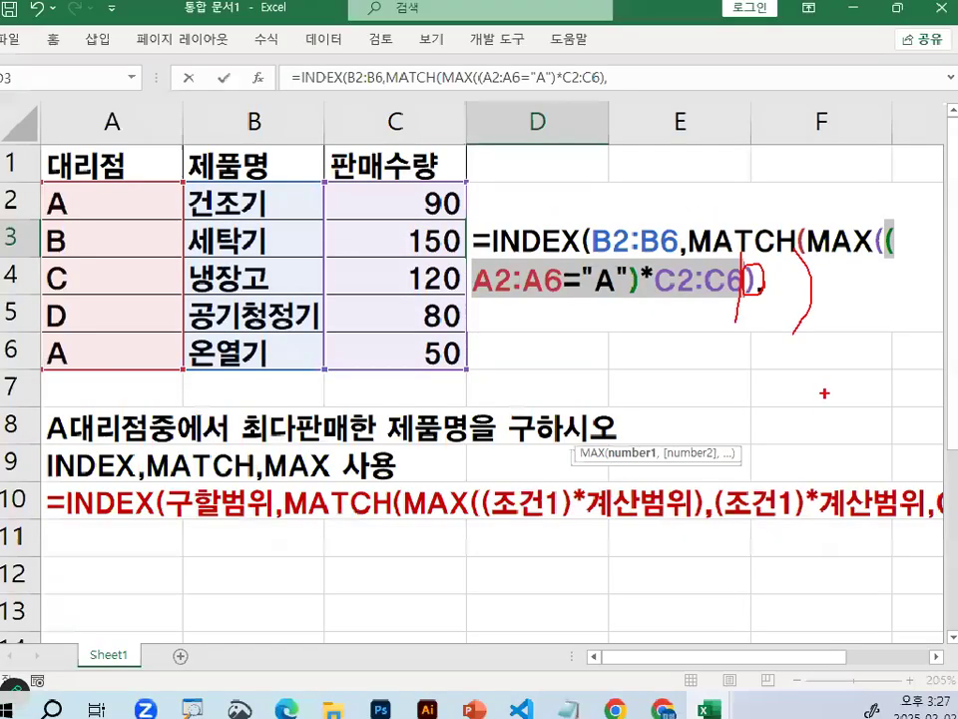
key("Escape")
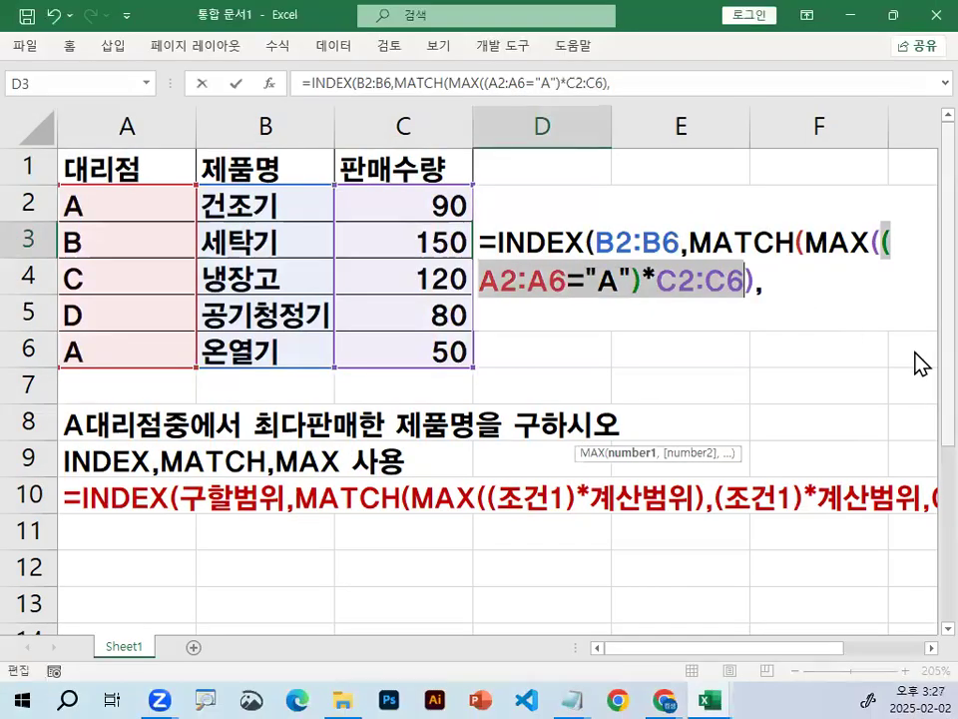
left_click(801, 284)
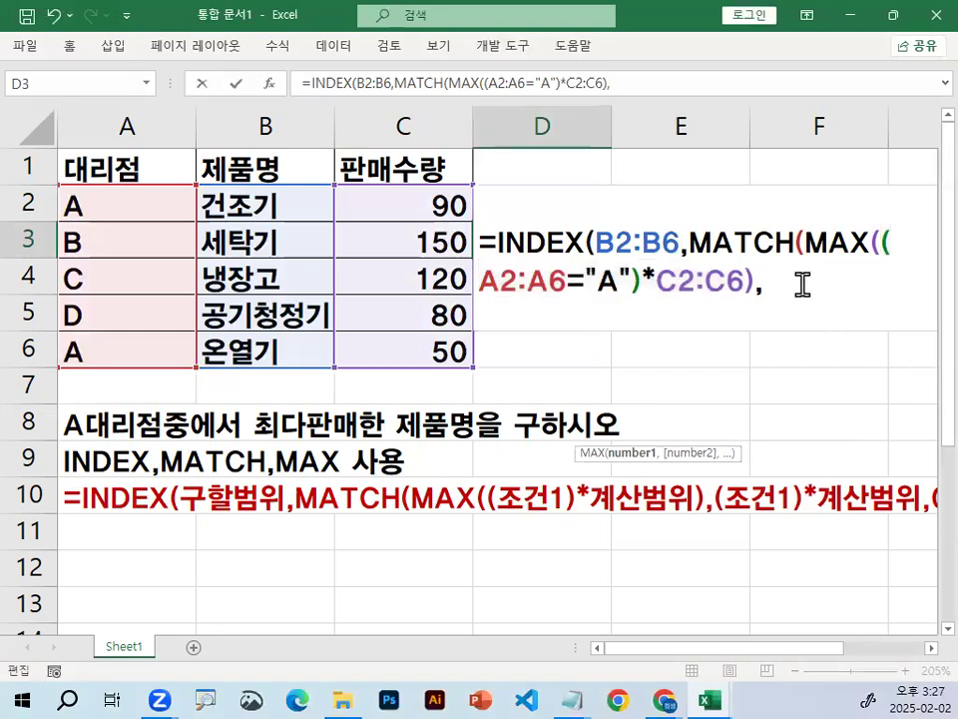
key("ctrl+v")
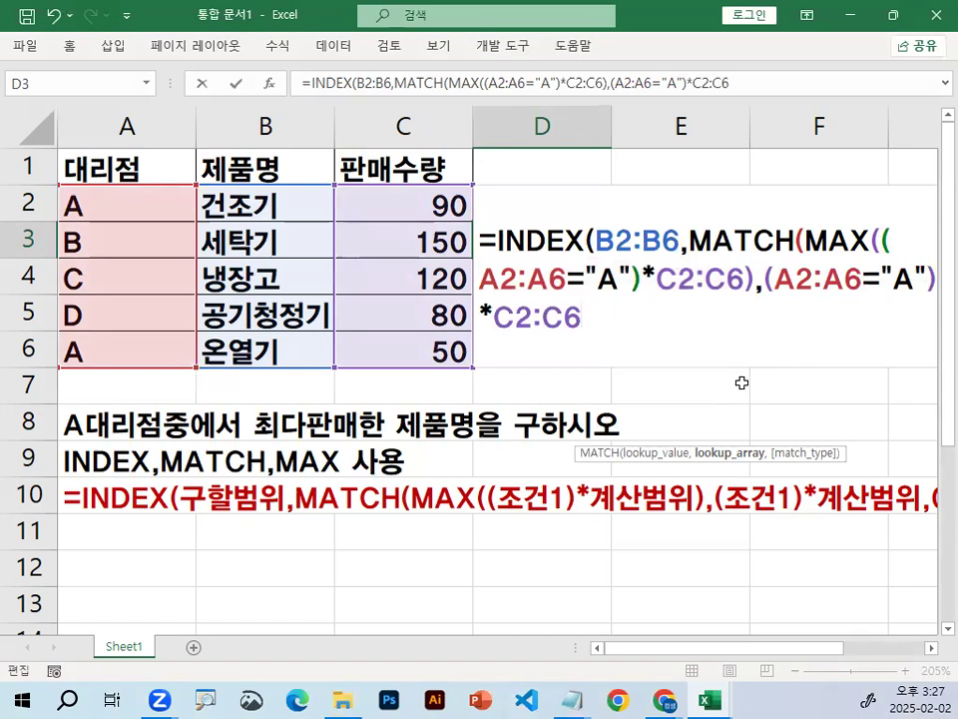
Complete the D3 formula with match type 0 and column number 1, and enter it as an array formula.
type(",0")
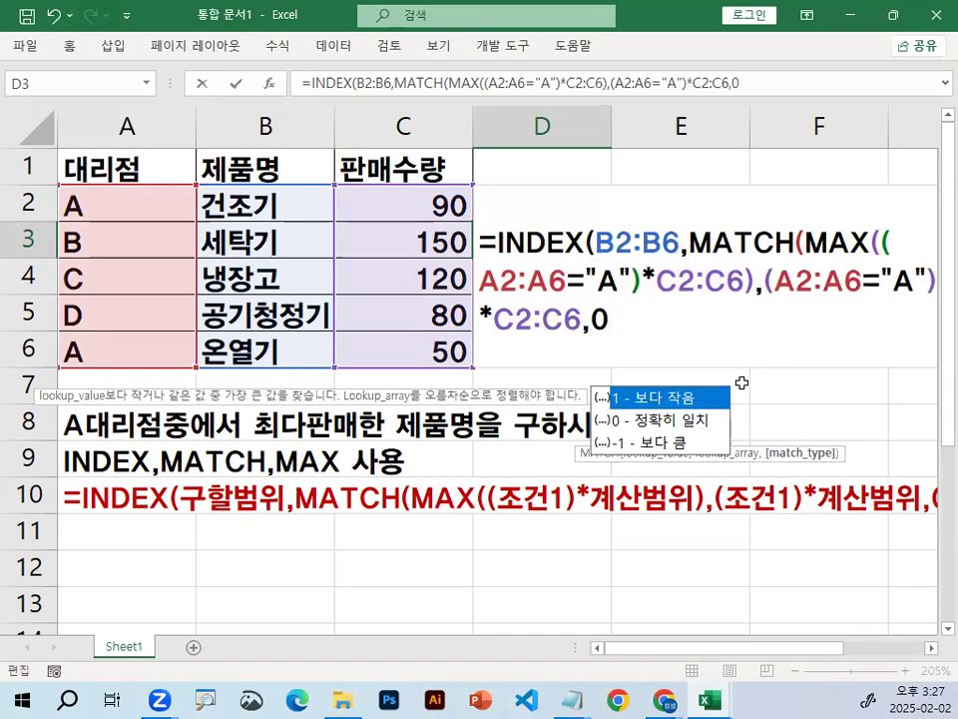
type(")")
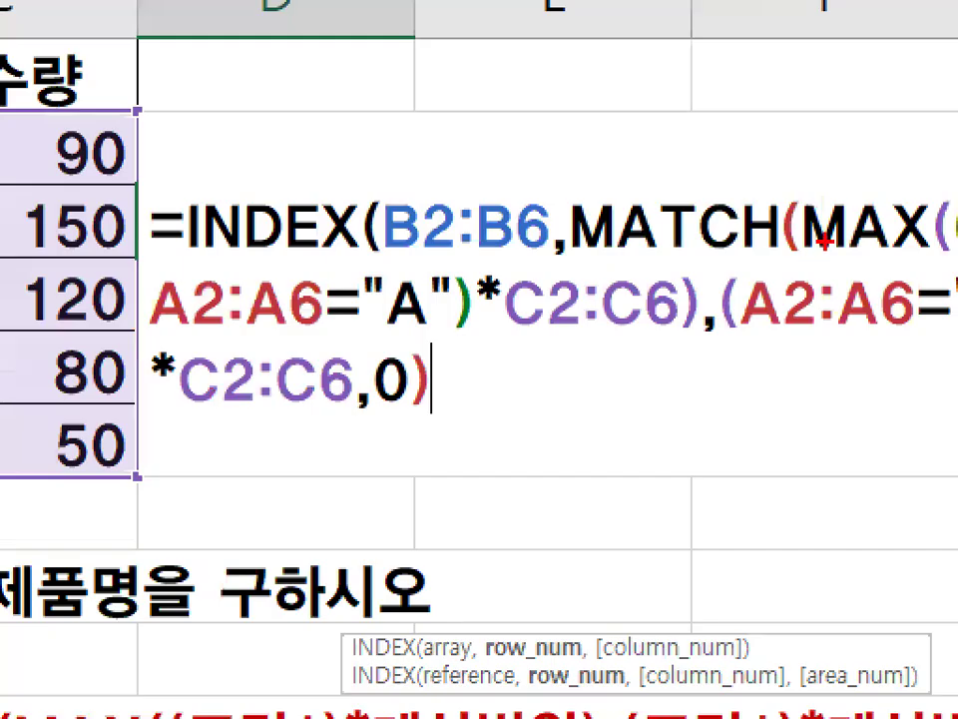
mouse_move(797, 240)
left_mouse_down()
mouse_move(788, 254)
mouse_move(813, 252)
left_mouse_up()
mouse_move(440, 390)
left_mouse_down()
mouse_move(465, 391)
mouse_move(457, 409)
left_mouse_up()
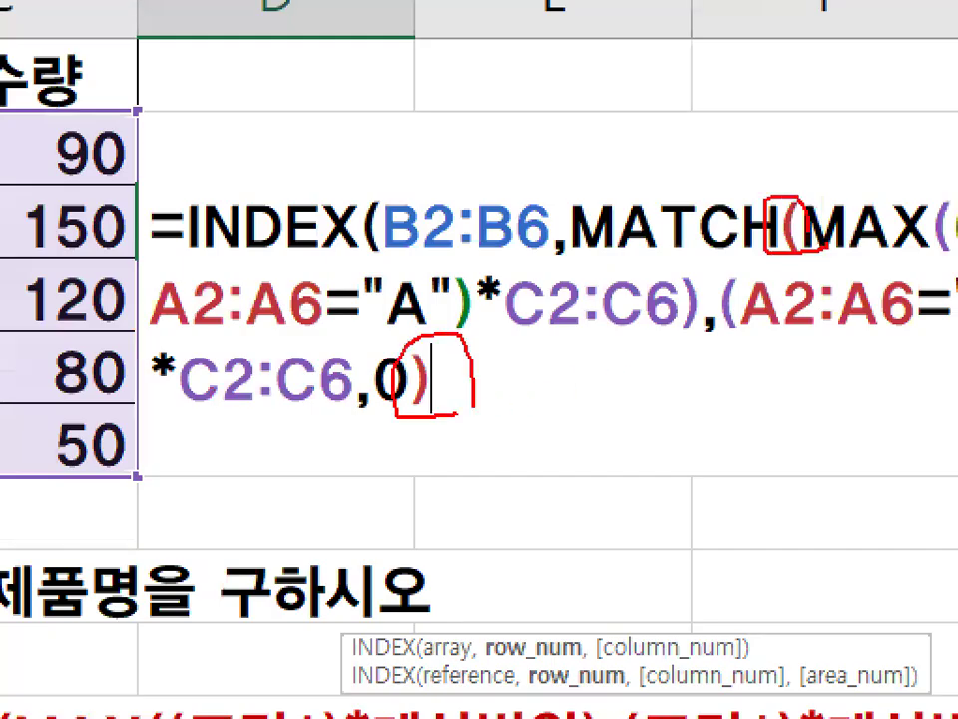
key("Escape")
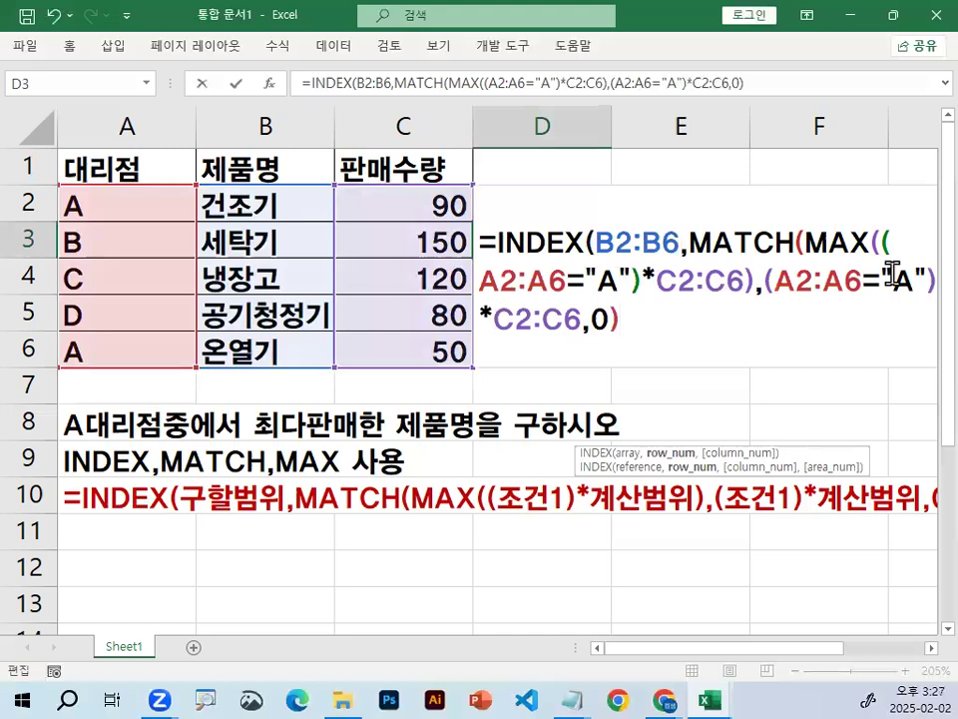
type(",1)")
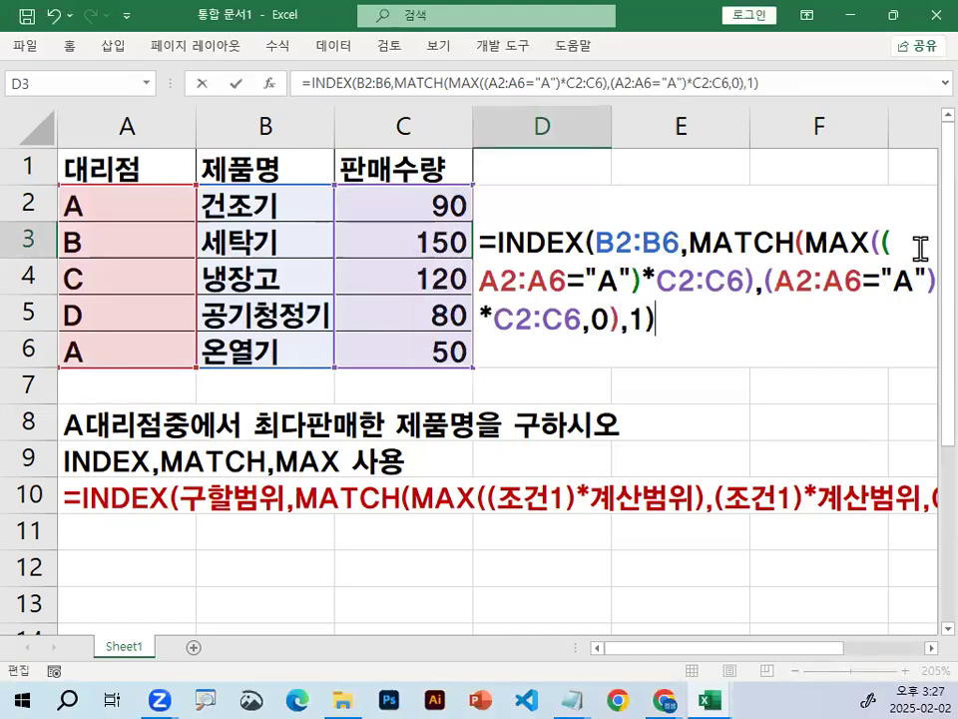
key("ctrl+shift+Return")
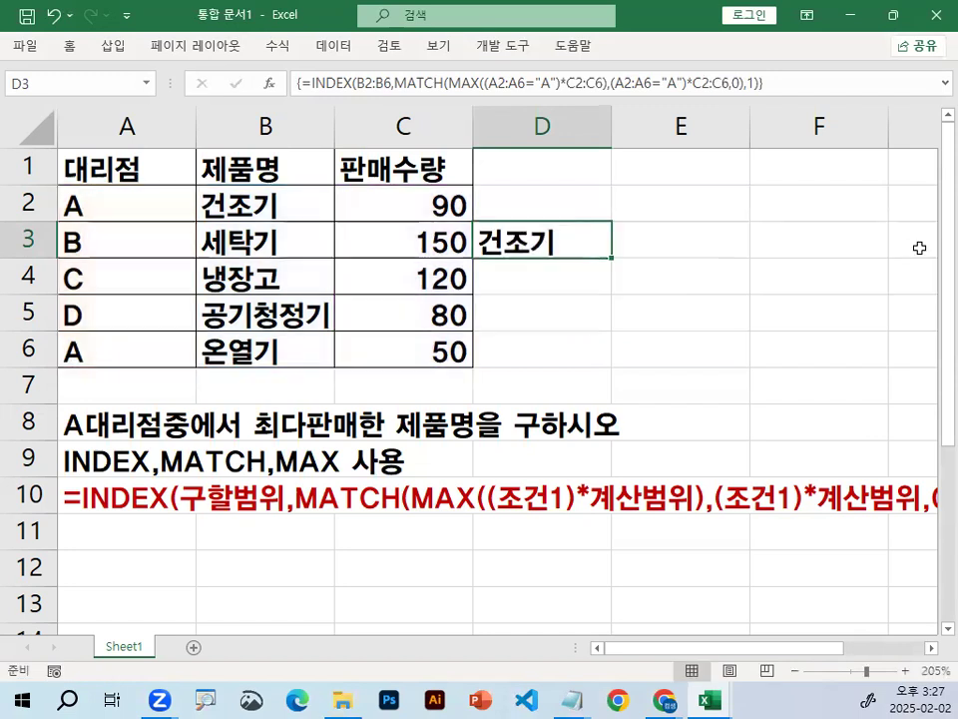
Test the D3 formula by changing the branch of the 냉장고 row in A4 to A.
left_click(281, 204)
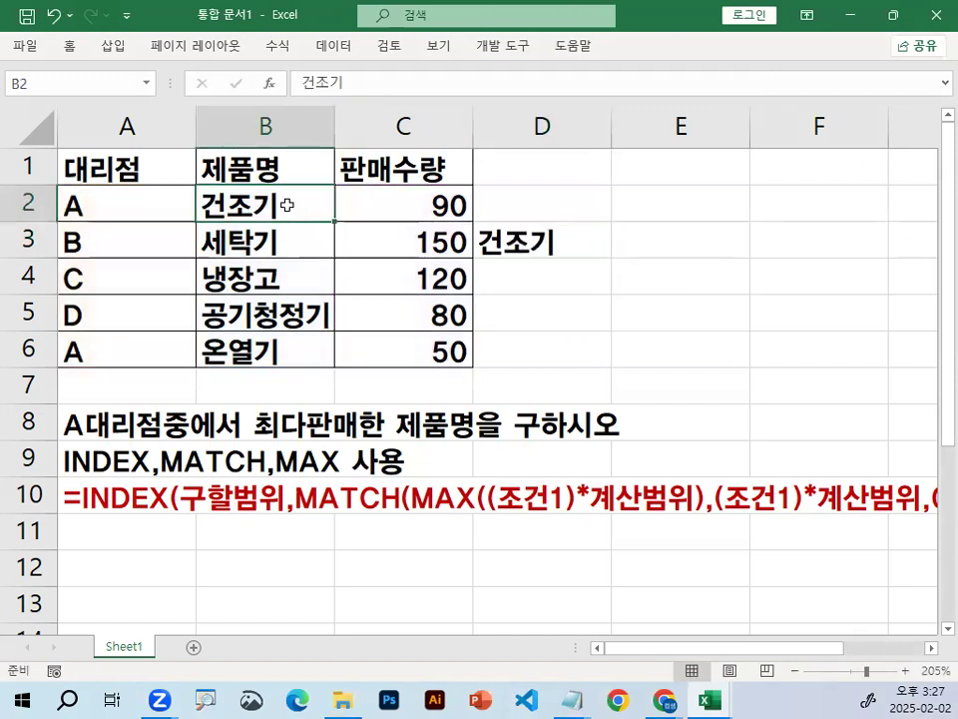
left_click(114, 284)
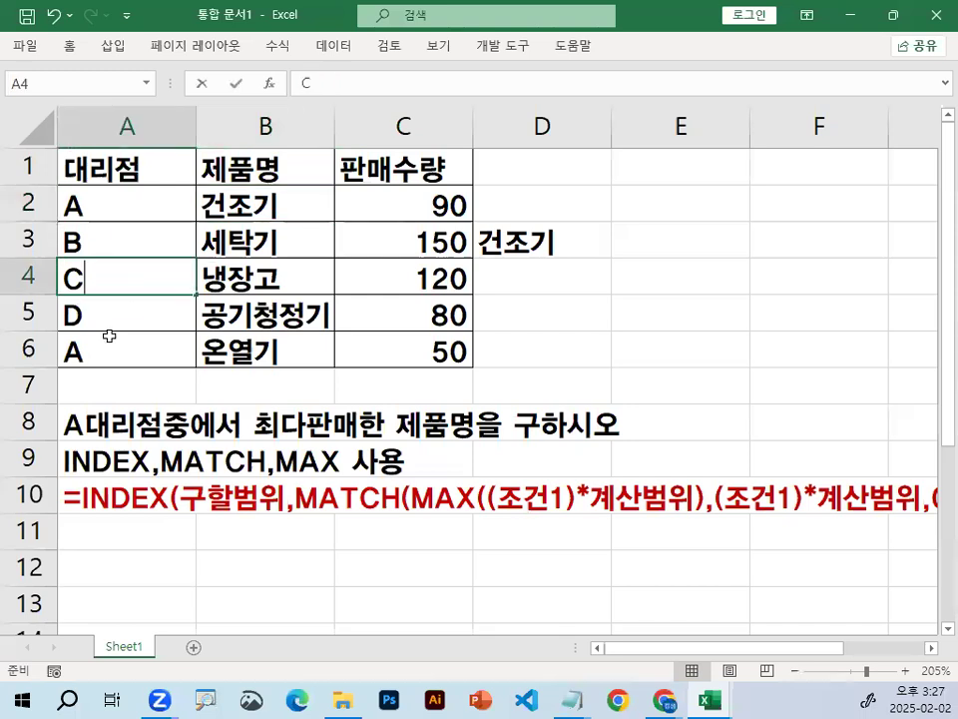
type("A")
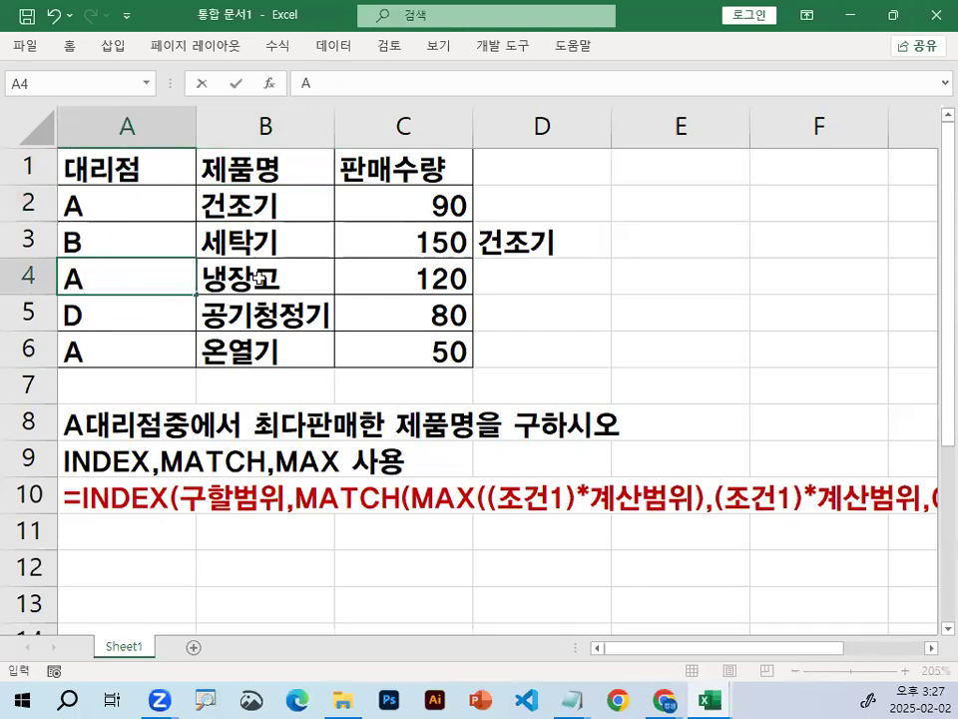
key("Return")
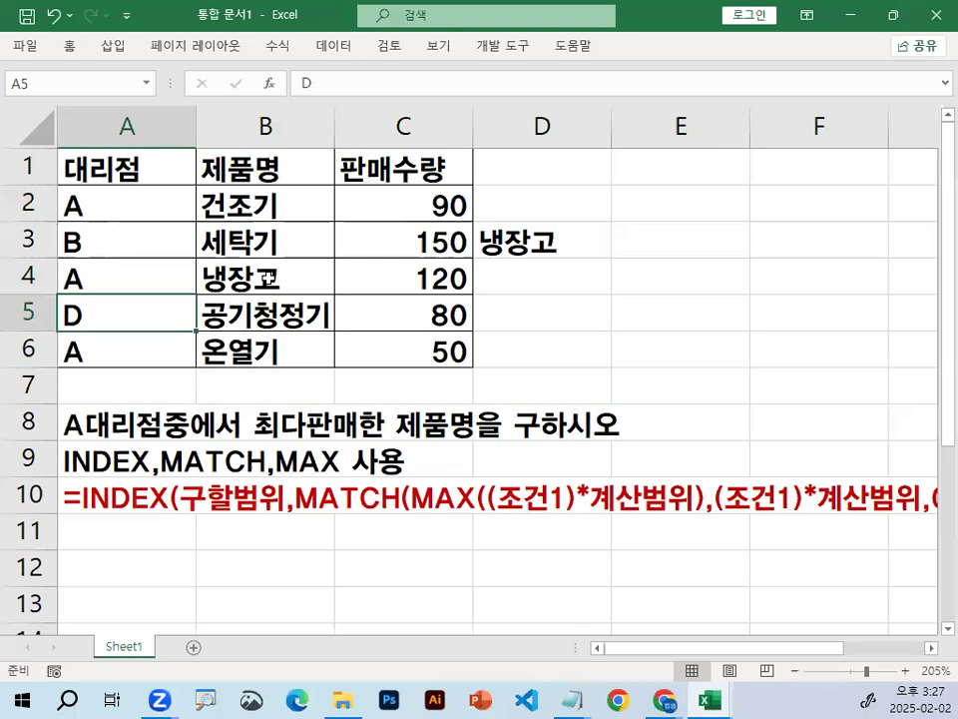
Review the general INDEX, MATCH and MAX formula pattern written in row 10, including its repeated condition and calculation range.
key("ctrl+2")
mouse_move(484, 519)
left_mouse_down()
mouse_move(325, 555)
mouse_move(565, 467)
mouse_move(379, 399)
mouse_move(547, 526)
mouse_move(539, 515)
left_mouse_up()
key("Escape")
left_click(552, 377)
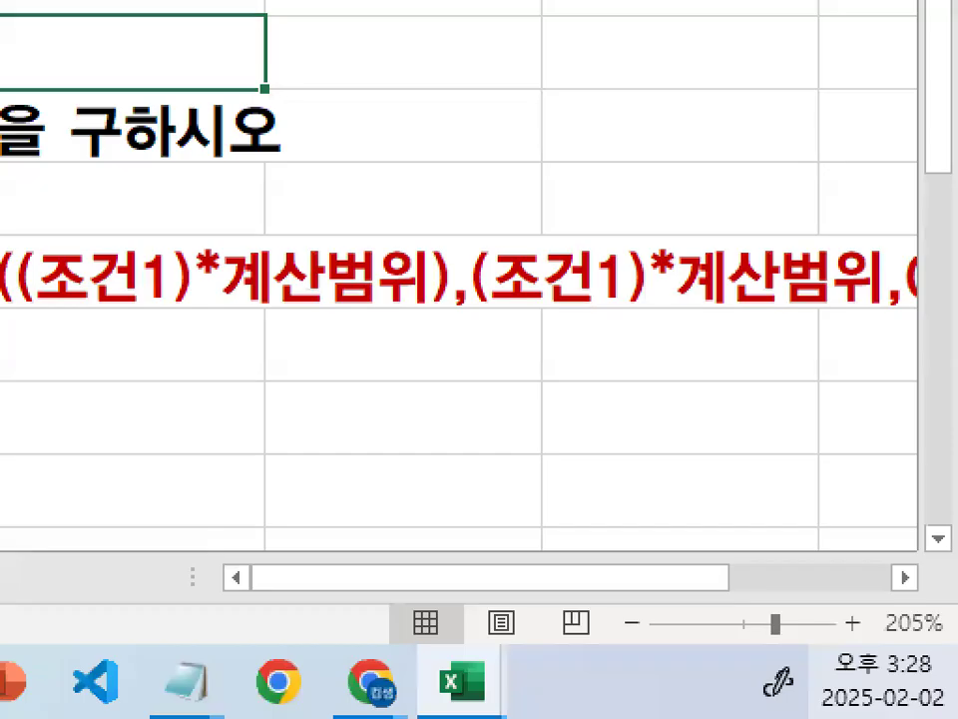
mouse_move(916, 672)
left_mouse_down()
mouse_move(899, 699)
mouse_move(957, 678)
left_mouse_up()
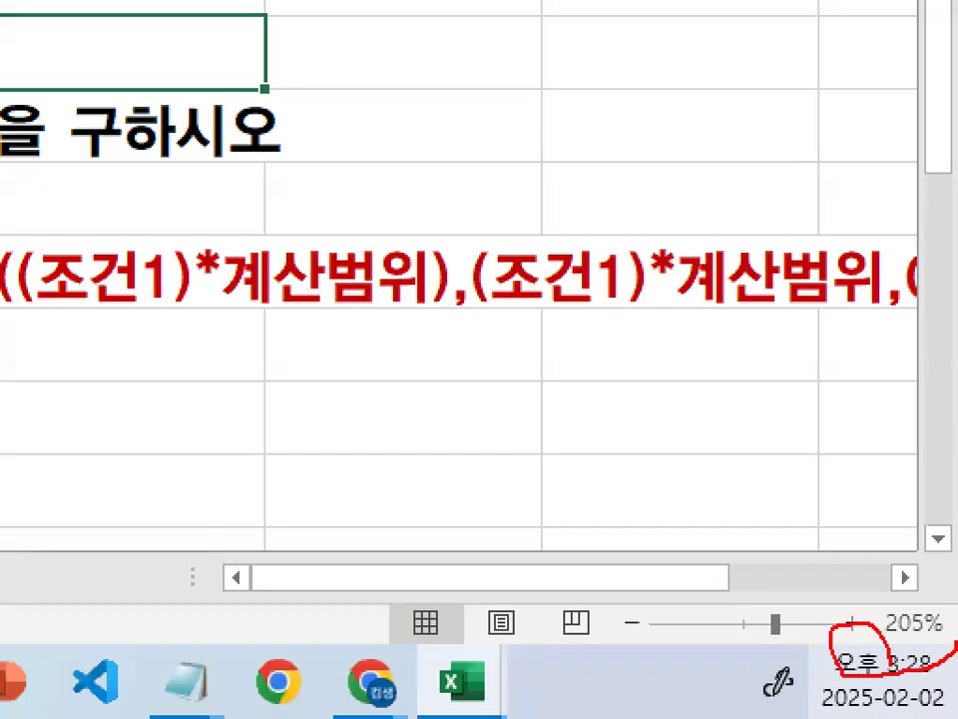
mouse_move(574, 476)
left_mouse_down()
mouse_move(605, 297)
mouse_move(599, 325)
left_mouse_up()
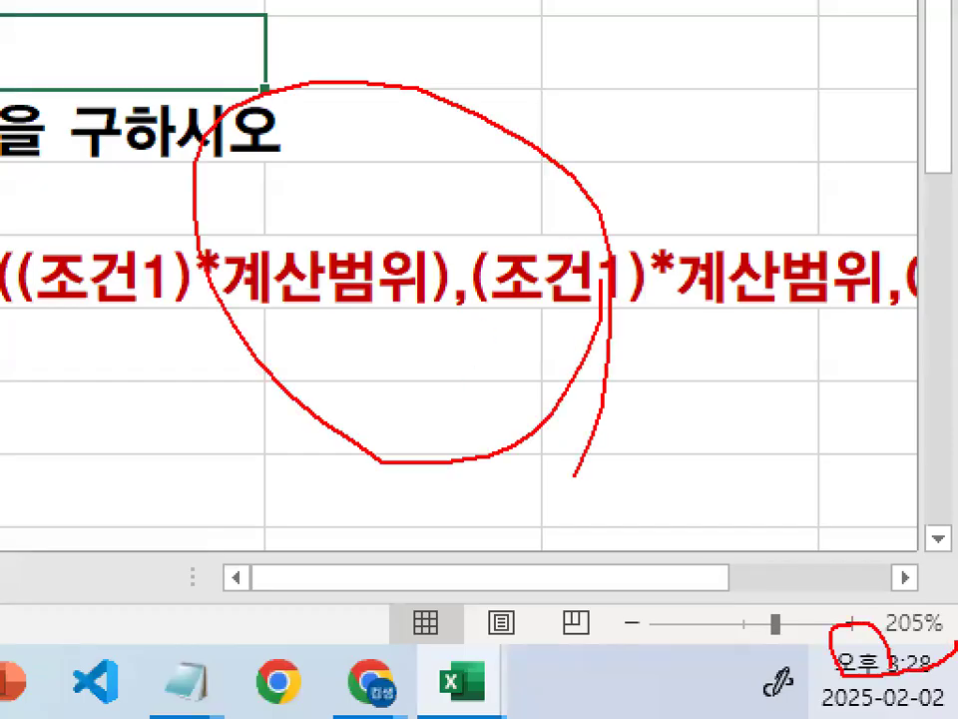
key("Escape")
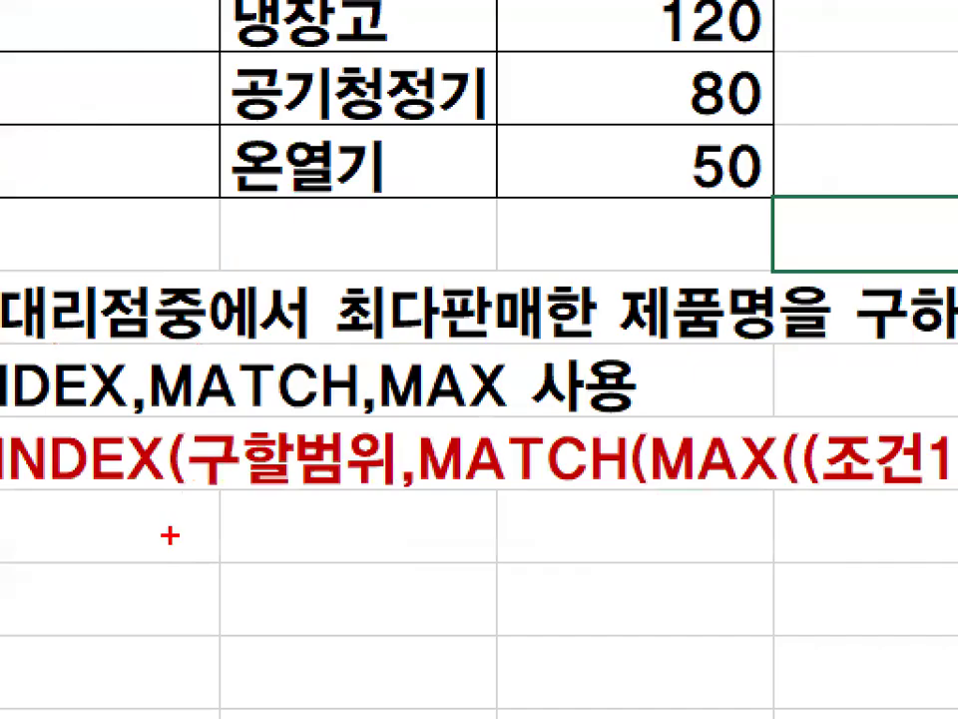
left_click_drag(120, 520, 485, 520)
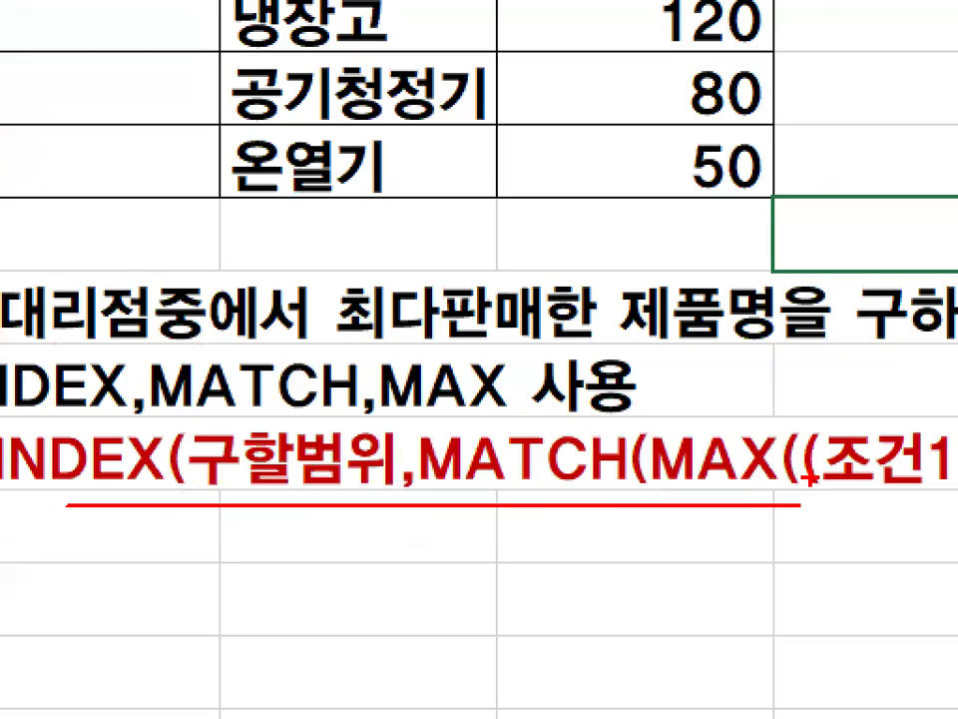
key("Escape")
left_click(270, 410)
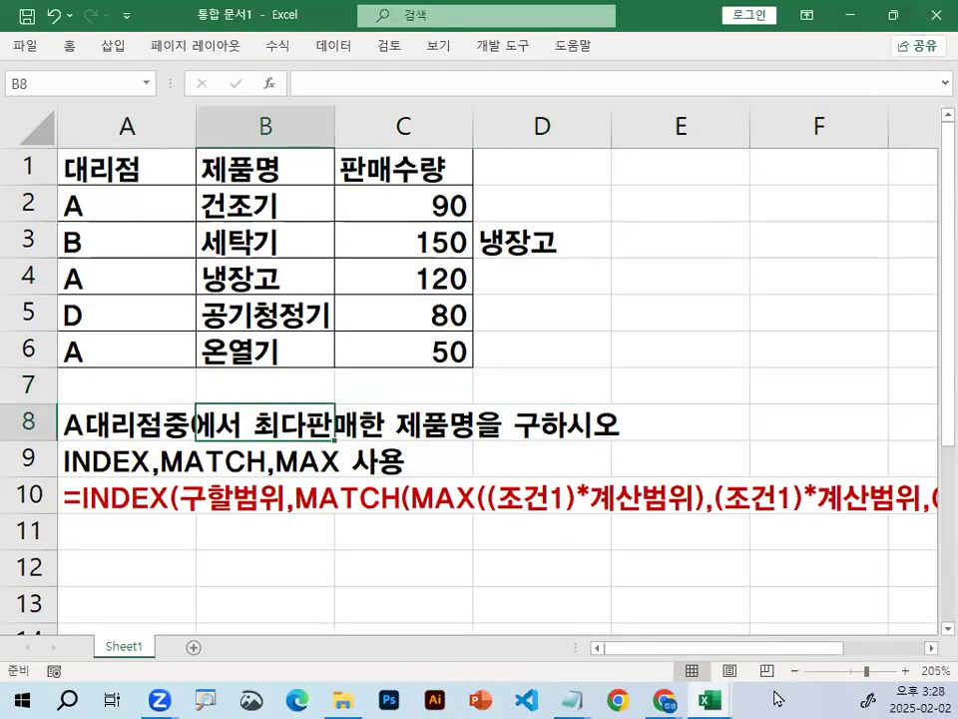
Switch to the workbook 계산작업_배열수식.xlsm and select the empty 최고 cell in column M for 학과코드 101.
mouse_move(702, 696)
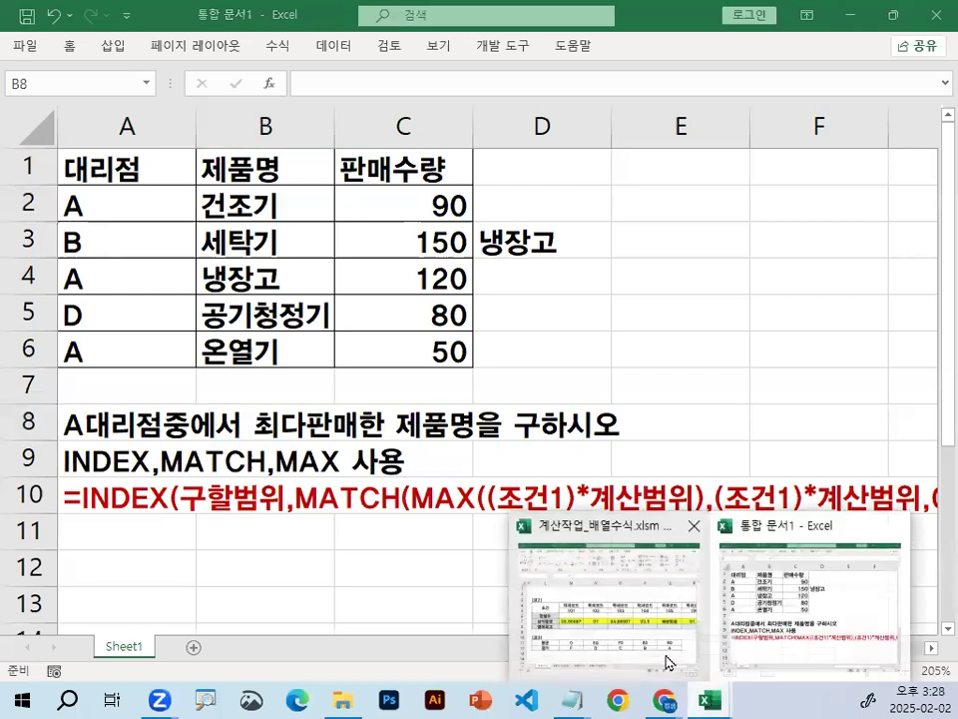
left_click(668, 661)
left_click(269, 444)
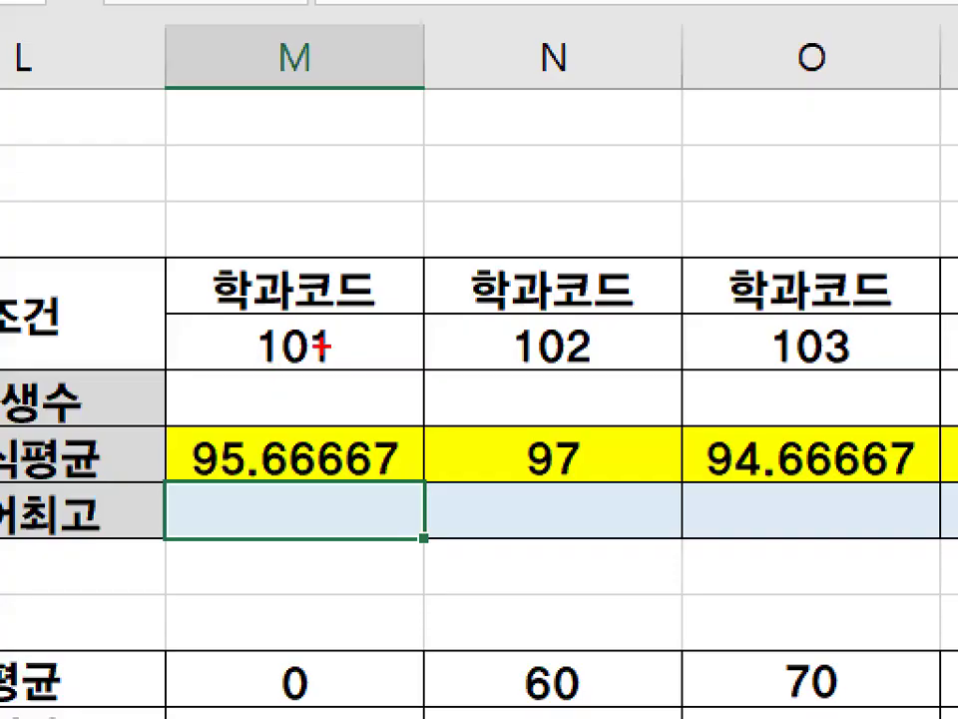
left_click_drag(262, 361, 313, 357)
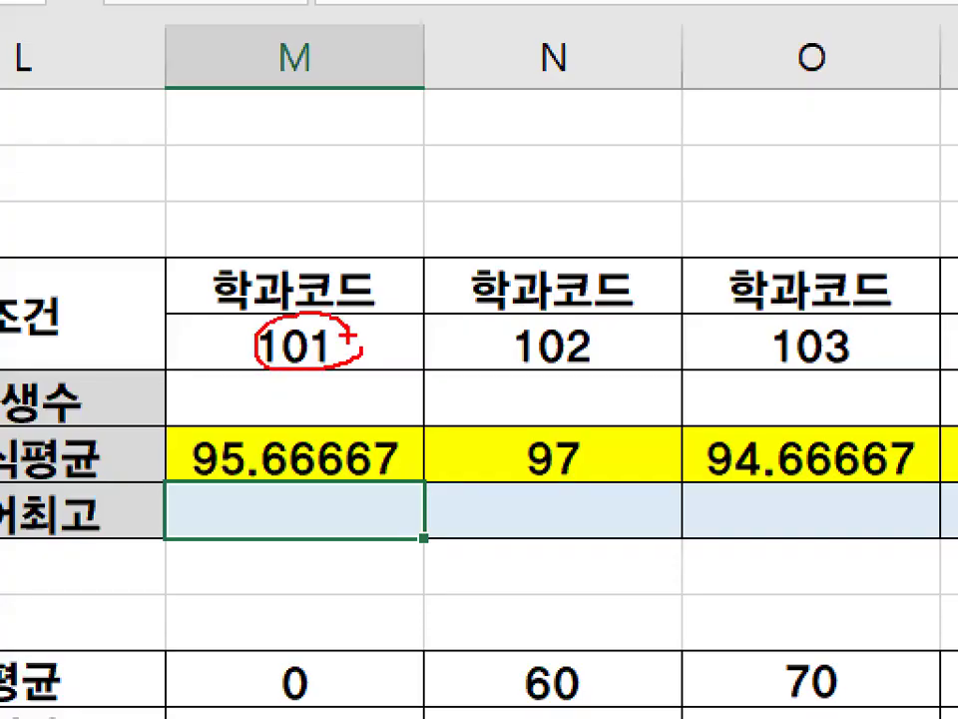
left_click_drag(763, 96, 479, 349)
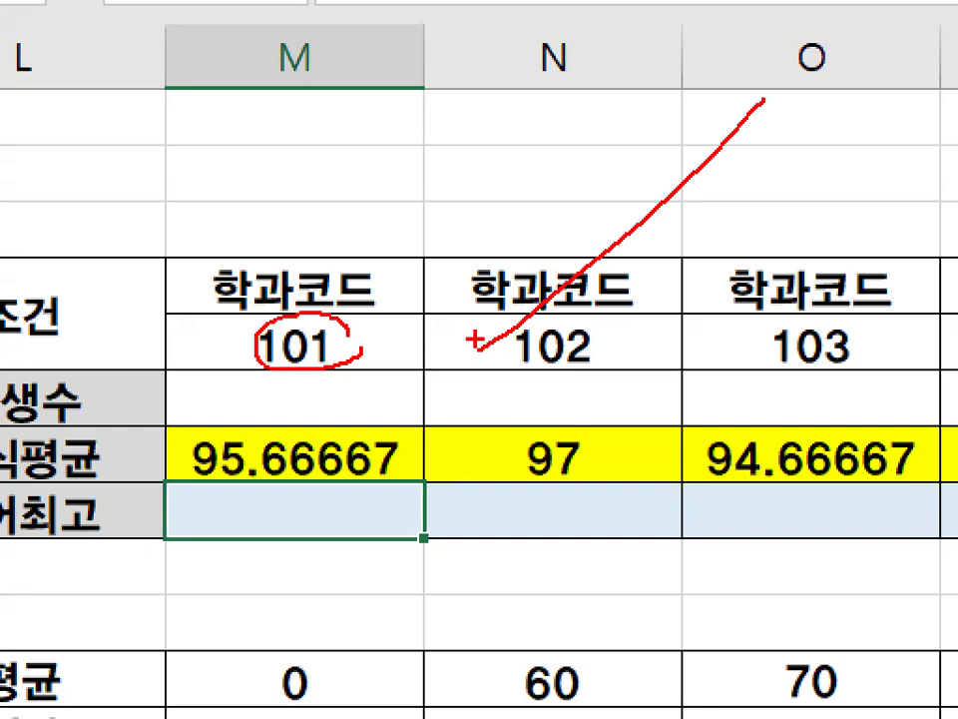
key("Escape")
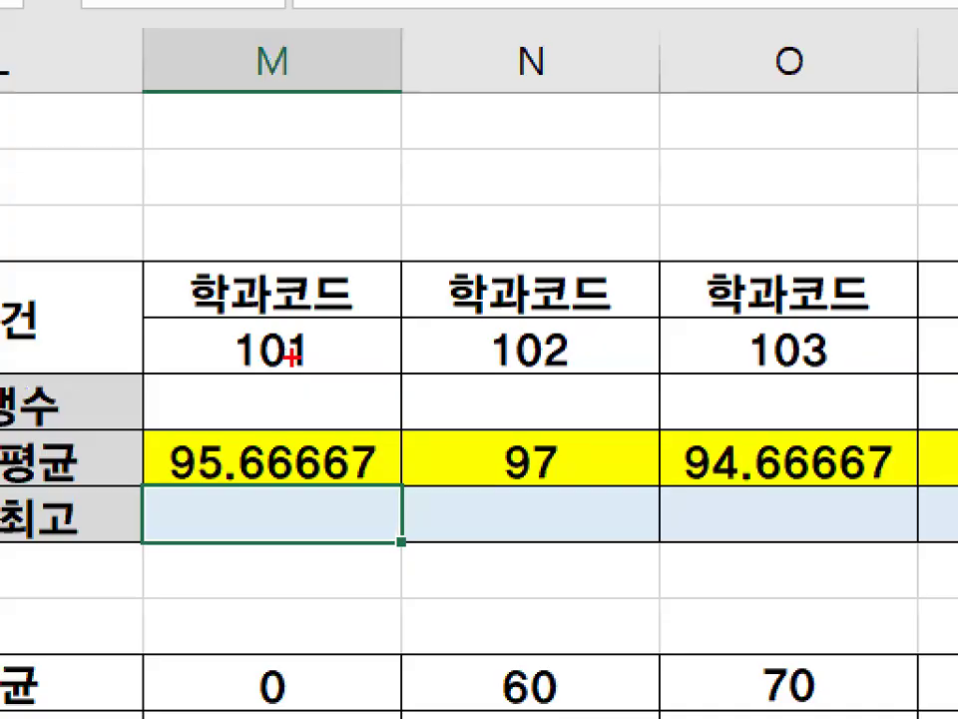
Start an INDEX formula in the 영어최고 cell M8 for 학과코드 101.
left_click_drag(293, 363, 322, 359)
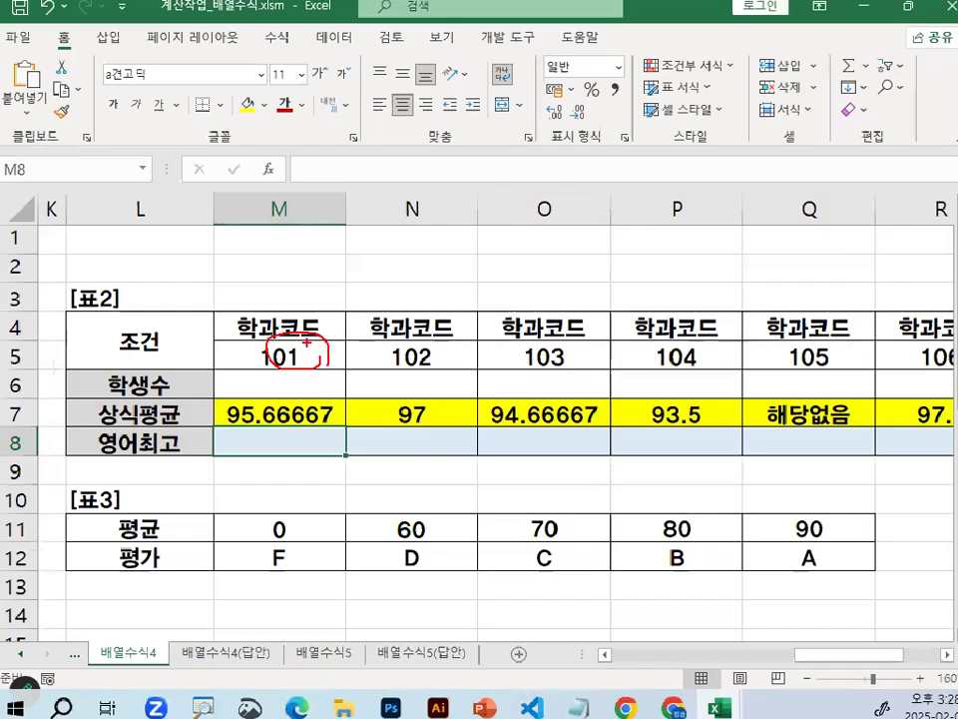
key("Escape")
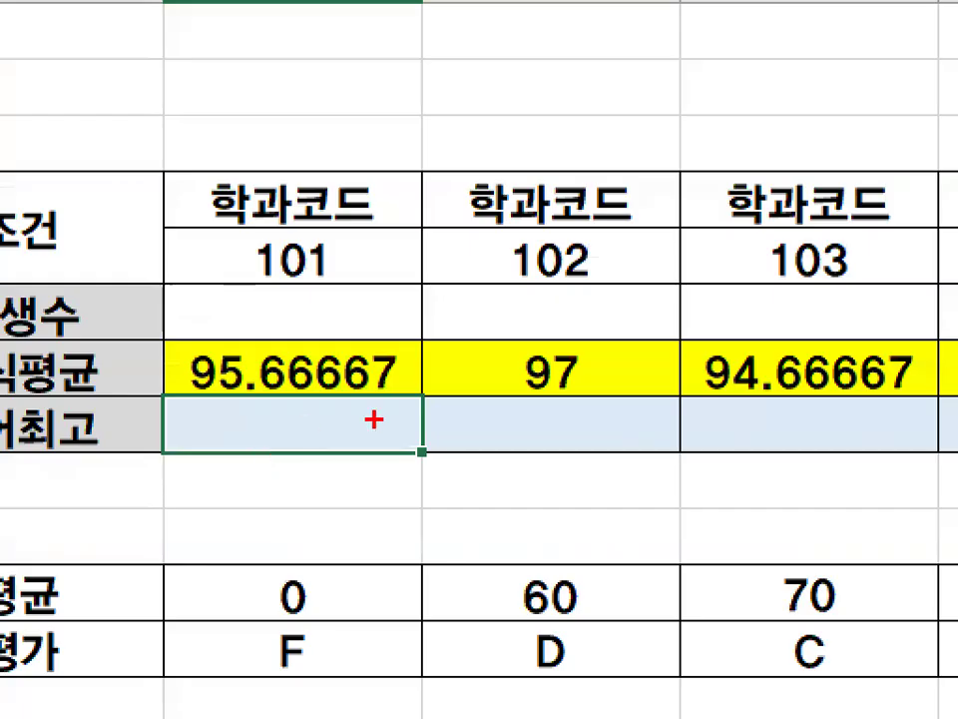
left_click_drag(321, 438, 321, 457)
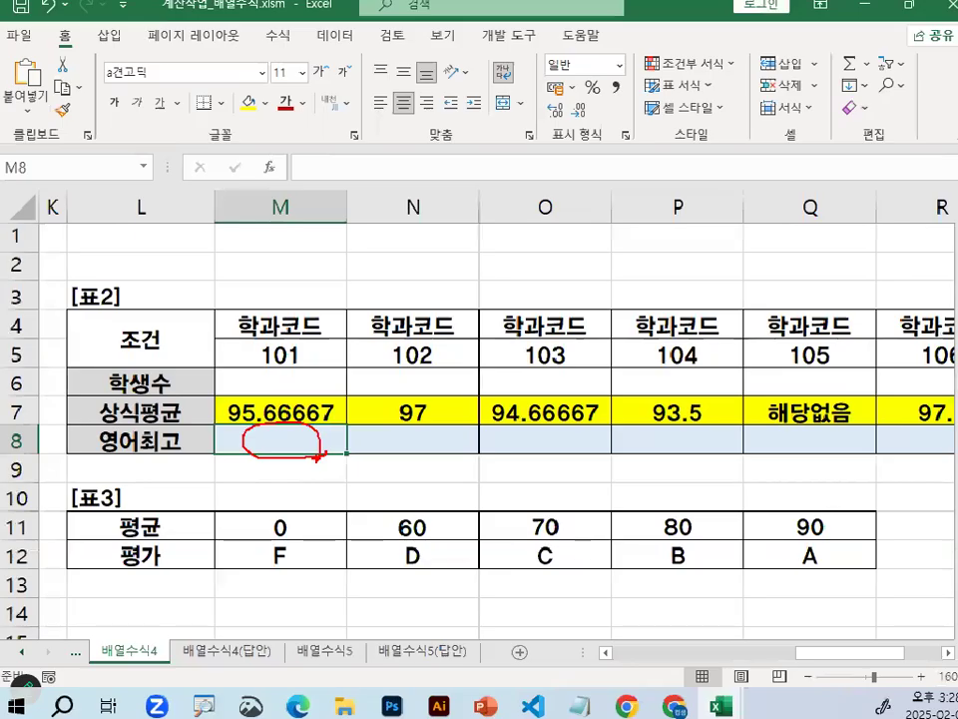
key("Escape")
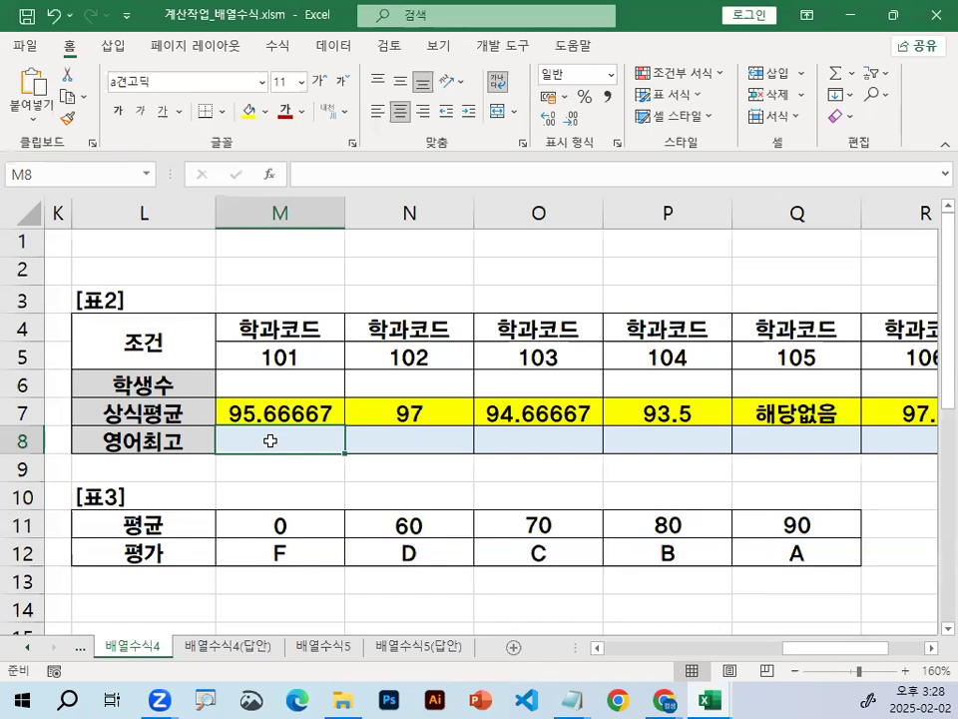
type("=IN")
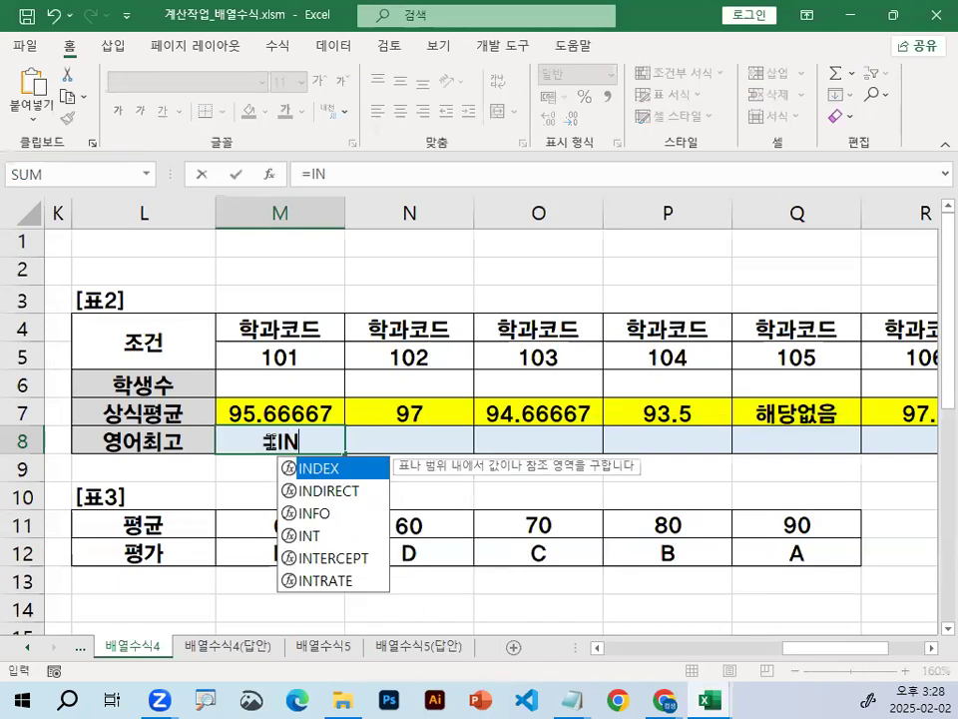
type("DEX(")
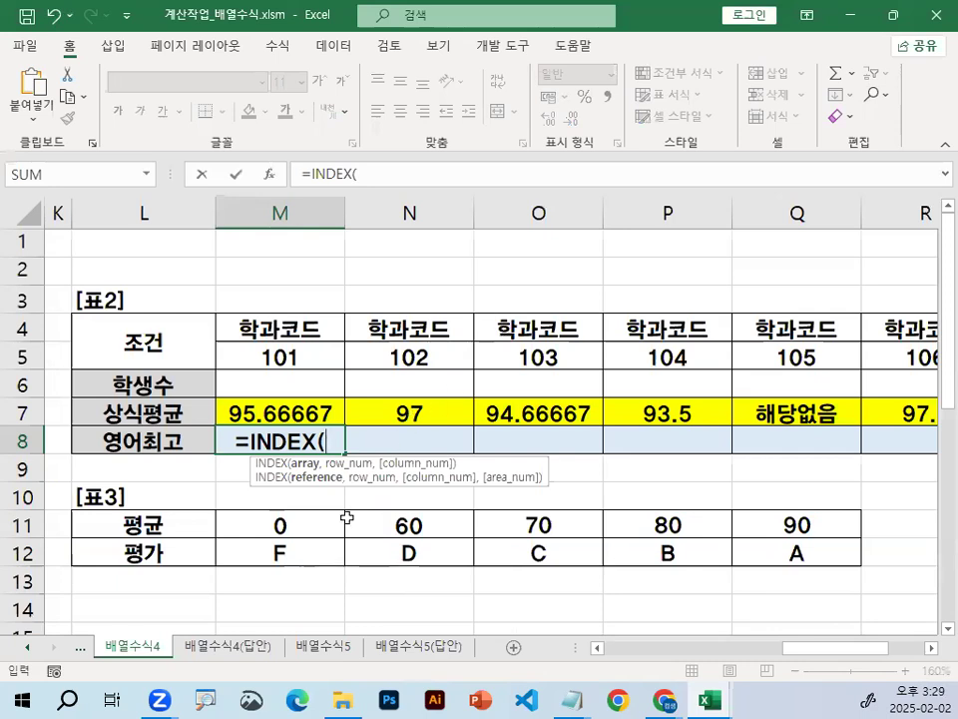
Use the 이름 range C4:C28 in 표1 as the INDEX array and make it absolute as $C$4:$C$28.
left_click_drag(847, 656, 648, 650)
mouse_move(288, 329)
left_mouse_down()
mouse_move(304, 414)
mouse_move(311, 666)
mouse_move(314, 640)
left_mouse_up()
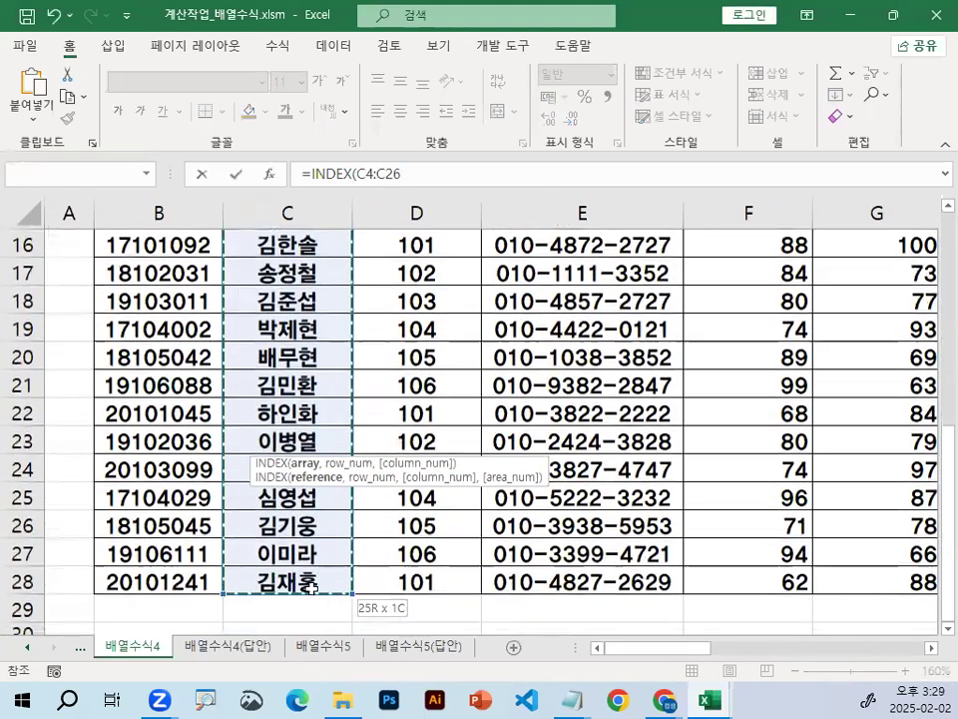
left_click_drag(265, 259, 373, 153)
key("Escape")
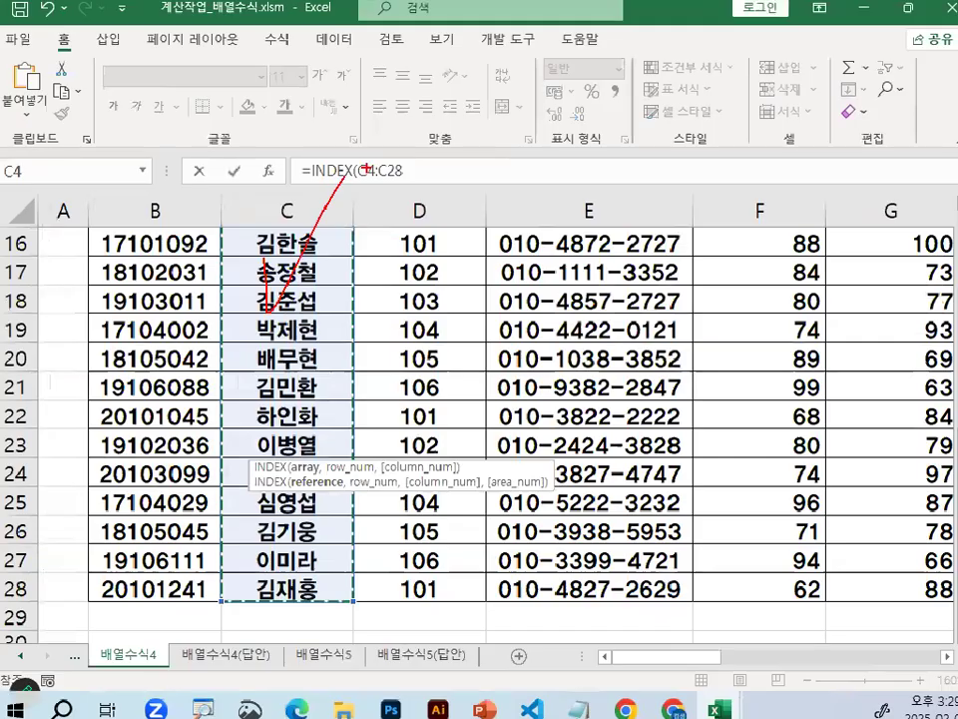
key("ctrl+2")
left_click_drag(300, 157, 301, 667)
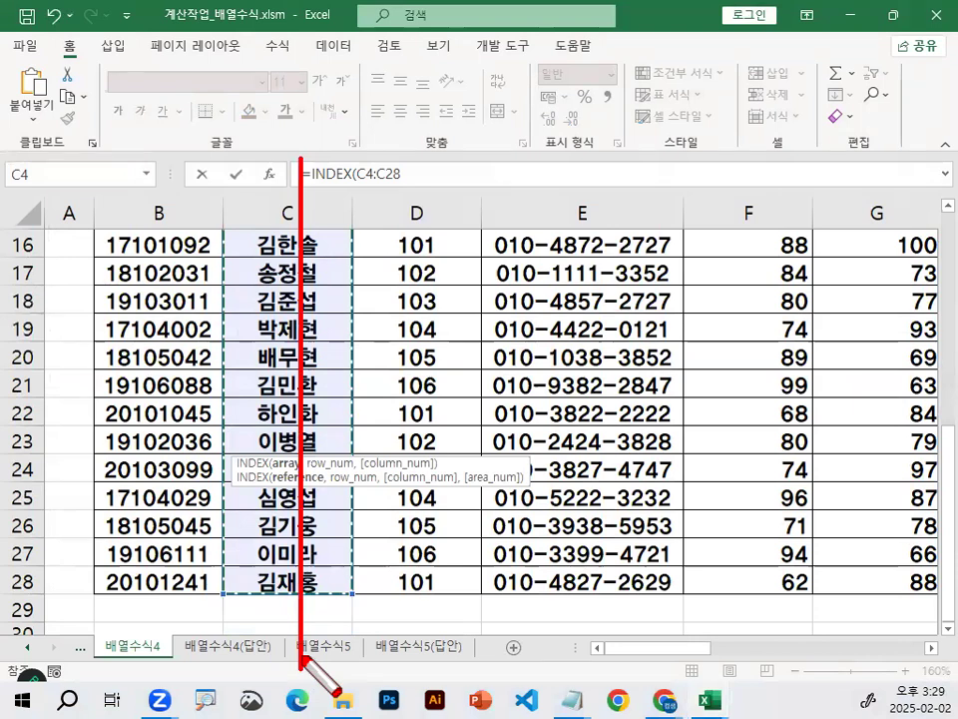
left_click_drag(200, 243, 407, 246)
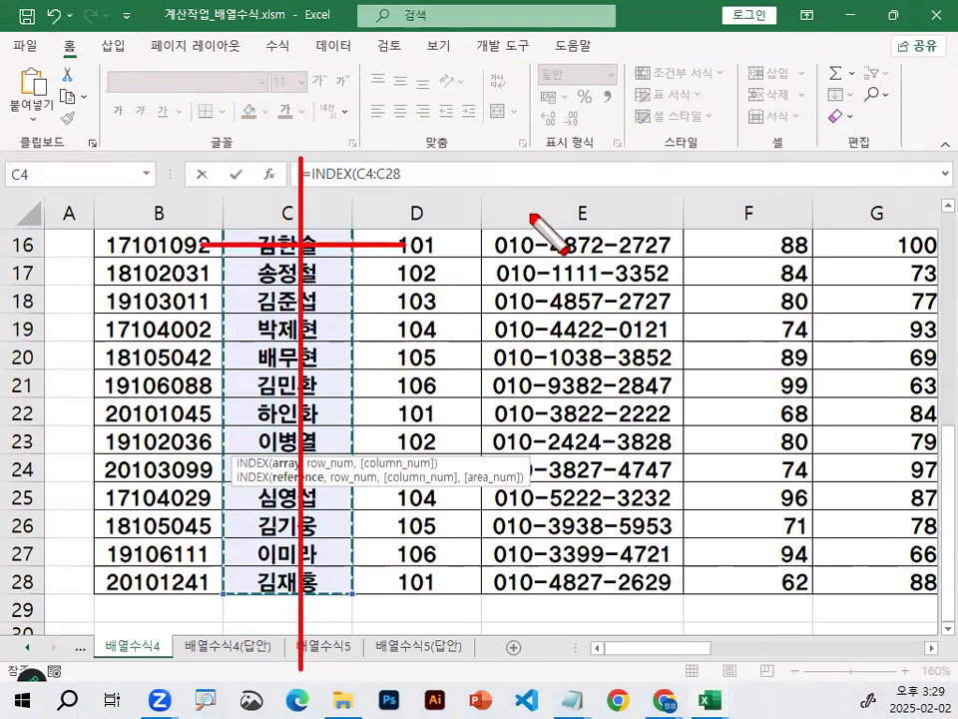
left_click_drag(530, 205, 499, 238)
left_click_drag(606, 139, 606, 204)
mouse_move(668, 260)
left_mouse_down()
mouse_move(475, 204)
mouse_move(685, 240)
left_mouse_up()
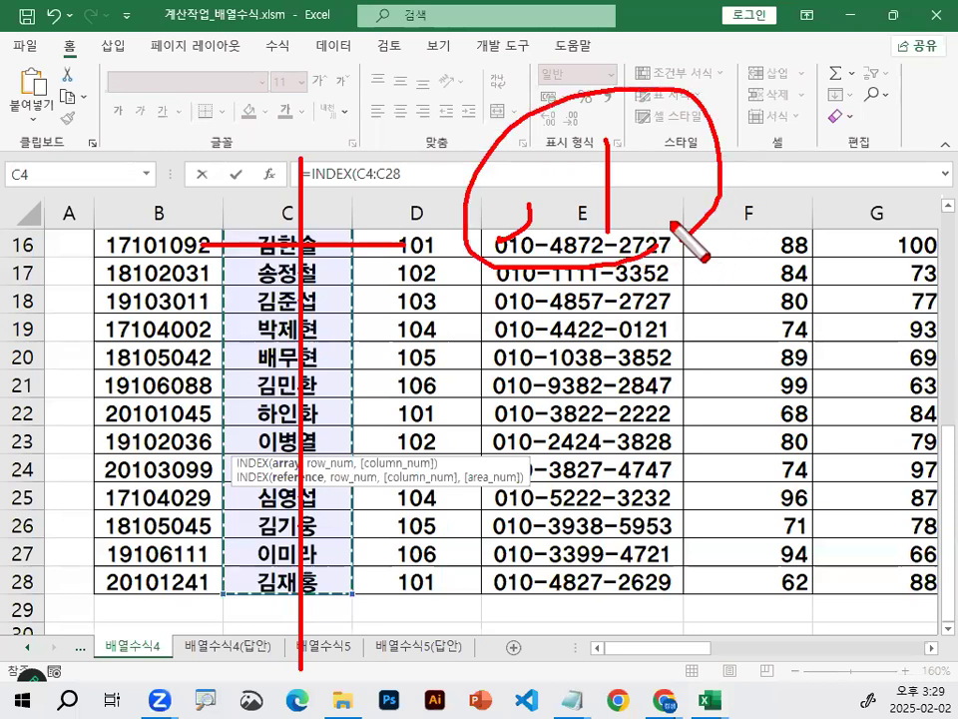
key("Escape")
key("F4")
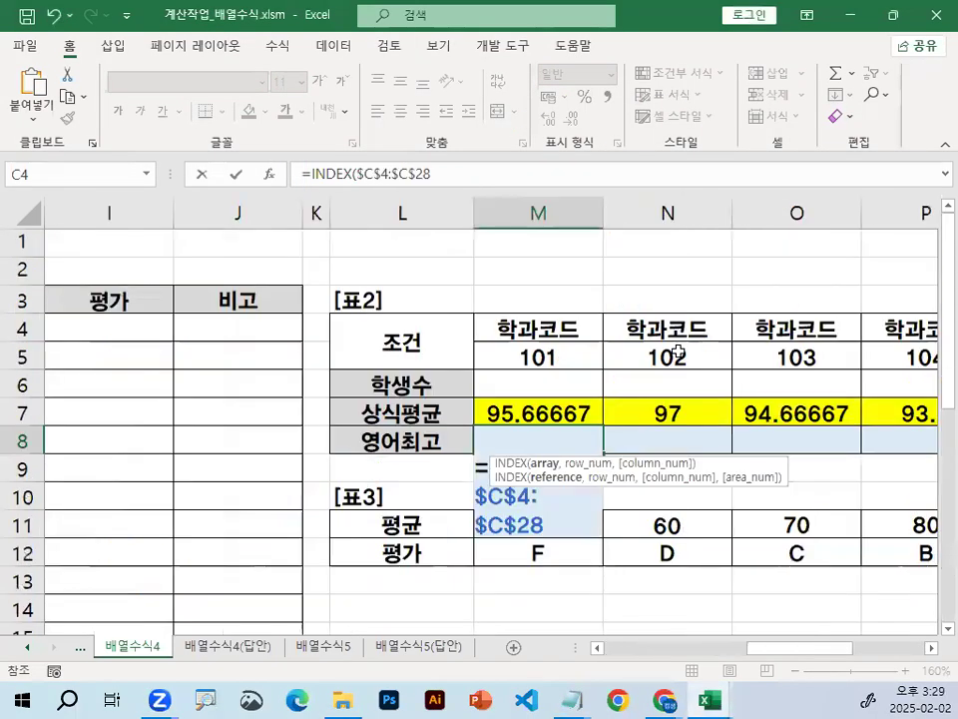
Move the function hint off the M8 formula and open a nested MATCH function as the INDEX row number.
left_click_drag(491, 461, 545, 579)
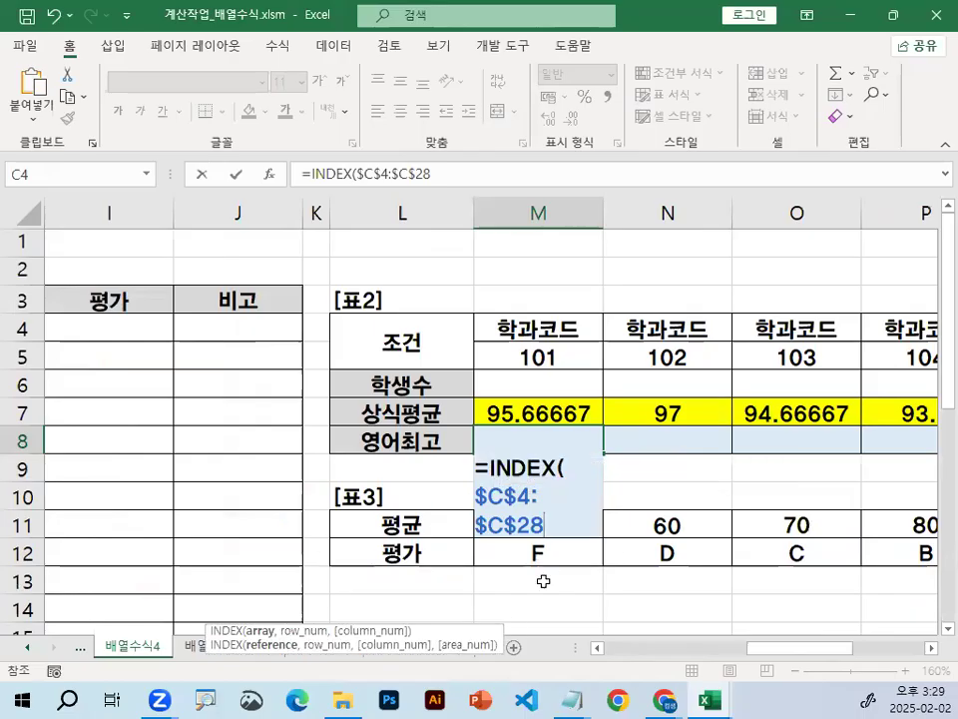
mouse_move(472, 511)
left_mouse_down()
mouse_move(563, 527)
mouse_move(482, 492)
left_mouse_up()
left_click_drag(561, 515, 567, 518)
mouse_move(711, 370)
left_mouse_down()
mouse_move(887, 371)
mouse_move(874, 399)
left_mouse_up()
mouse_move(469, 404)
left_mouse_down()
mouse_move(599, 519)
mouse_move(640, 516)
left_mouse_up()
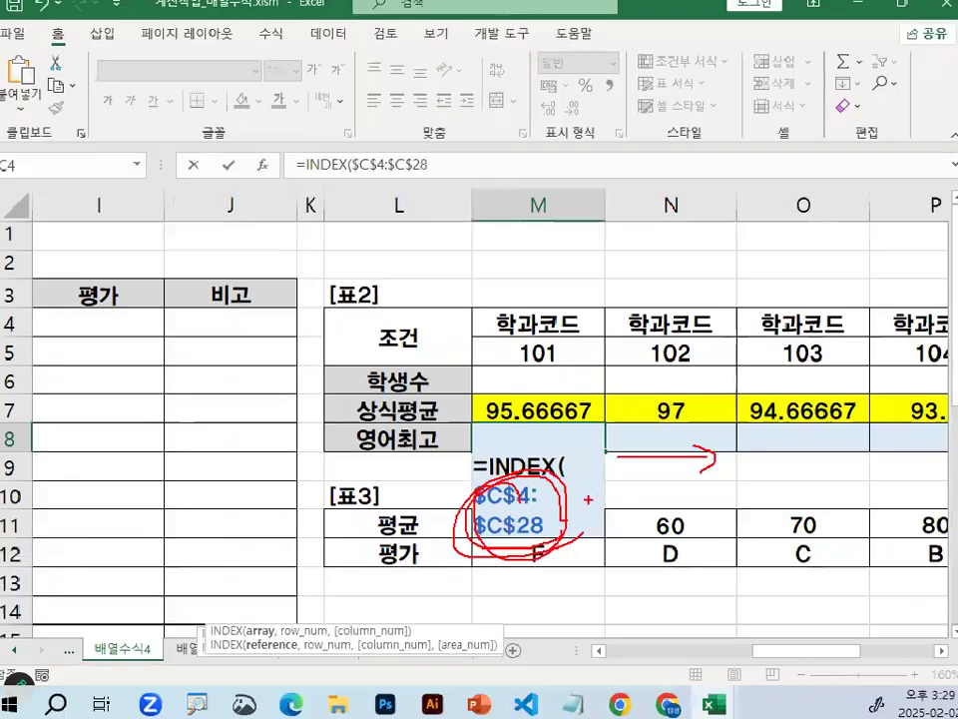
key("Escape")
type(",")
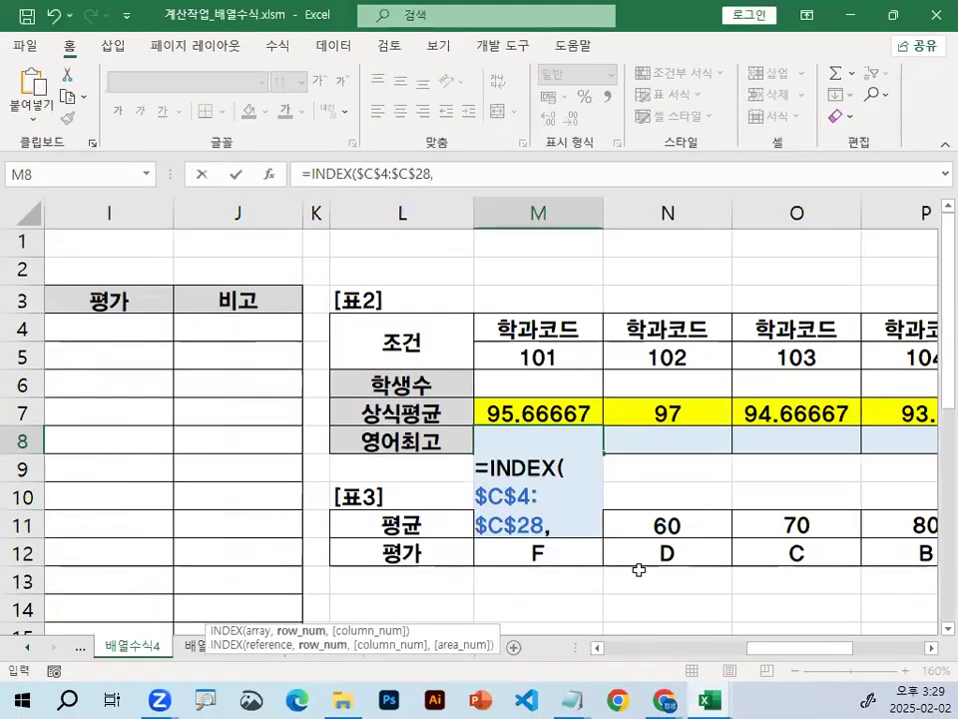
type("MAT")
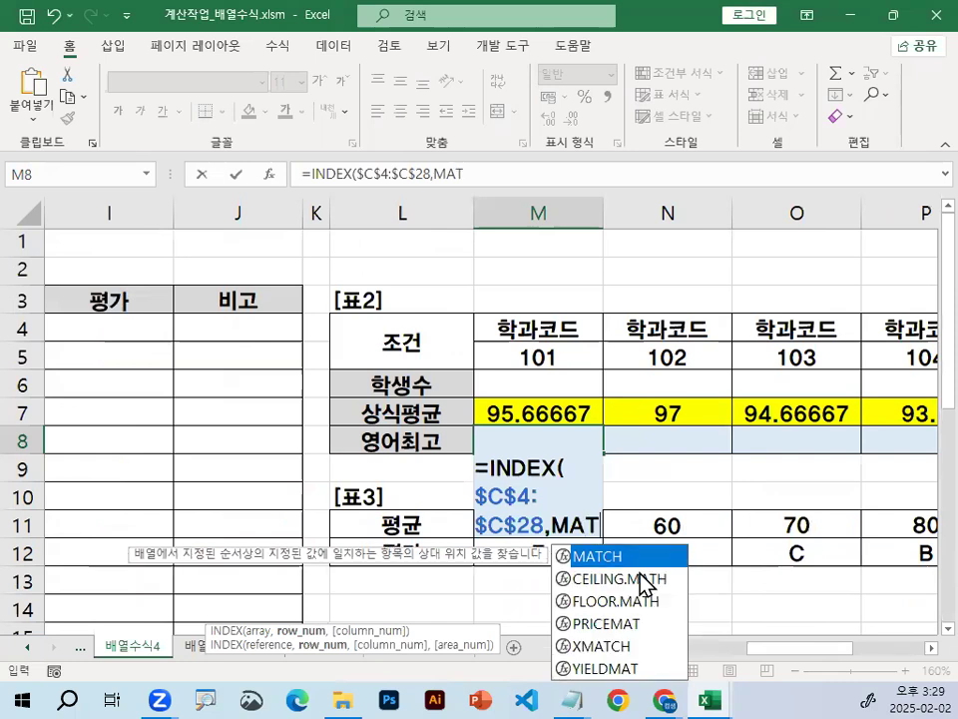
type("CH")
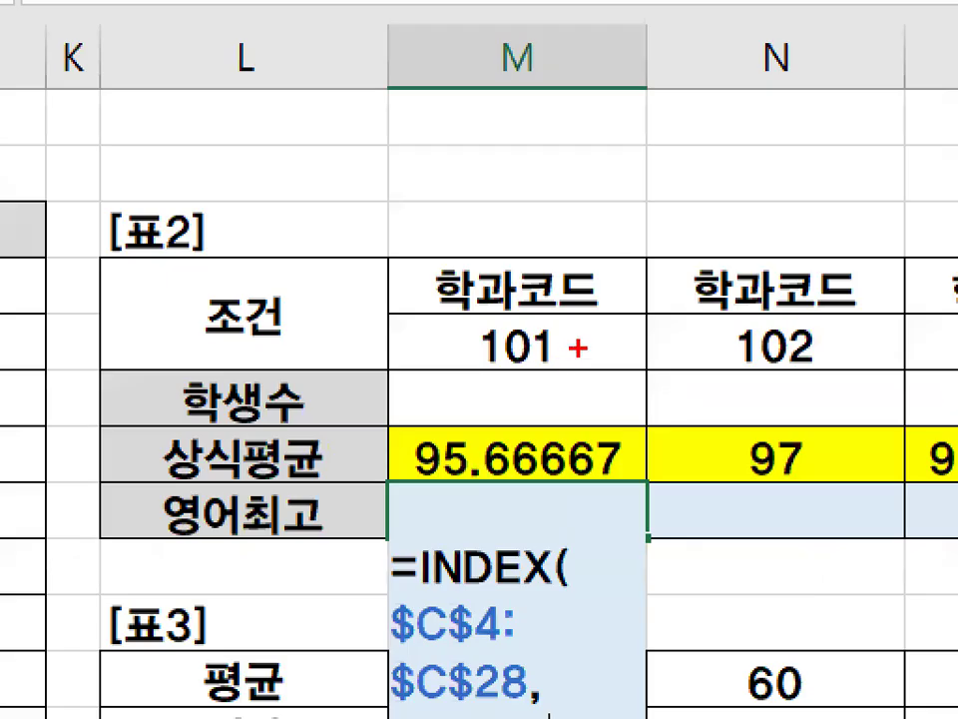
mouse_move(566, 360)
left_mouse_down()
mouse_move(528, 367)
mouse_move(549, 345)
left_mouse_up()
mouse_move(446, 218)
left_mouse_down()
mouse_move(449, 260)
mouse_move(556, 82)
left_mouse_up()
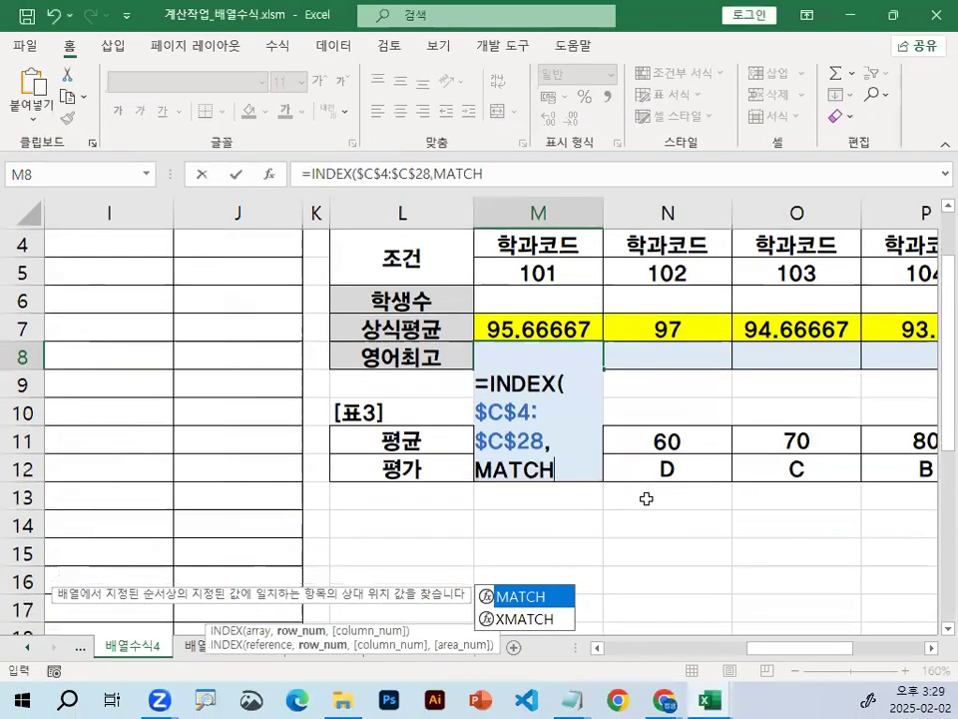
scroll(646, 494, "down", 1)
type("(")
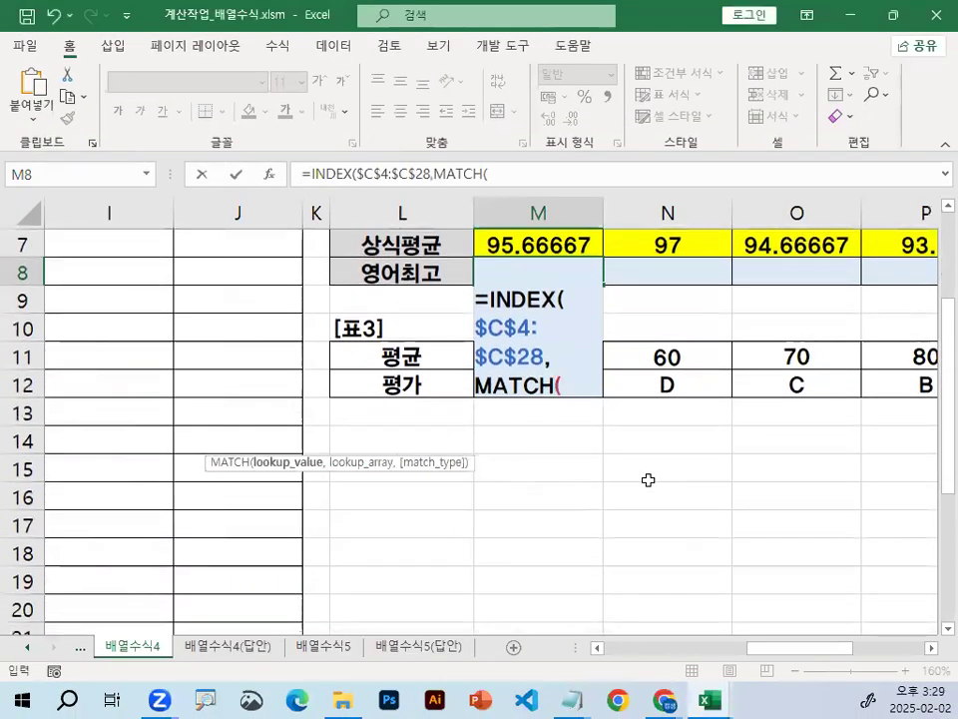
Nest a MAX function as the MATCH lookup value, with an extra opening parenthesis for the condition.
type("MAX")
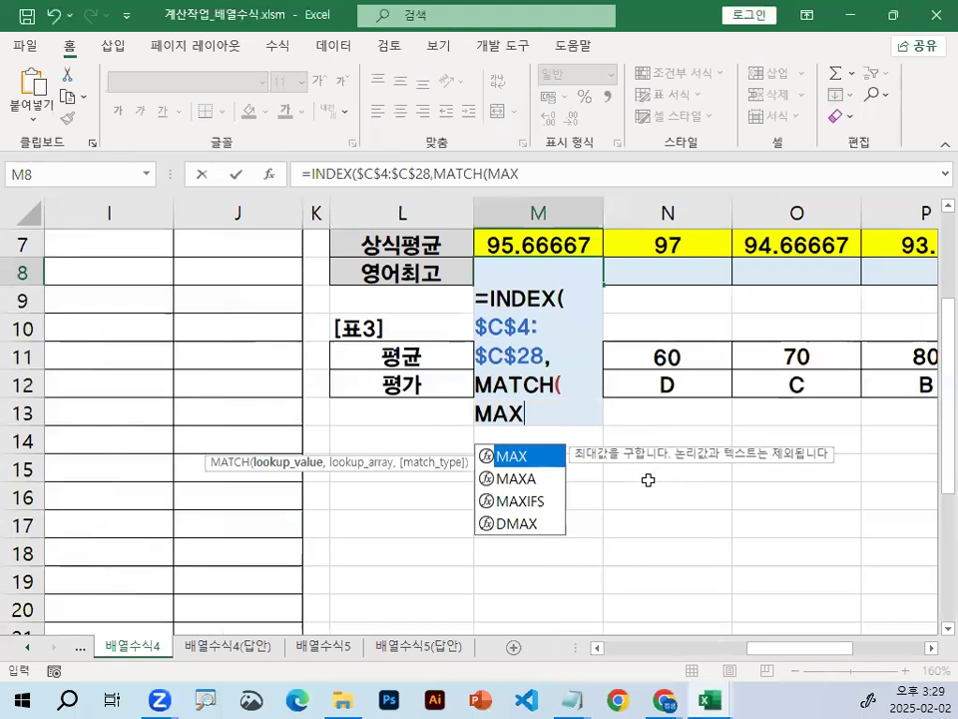
type("((")
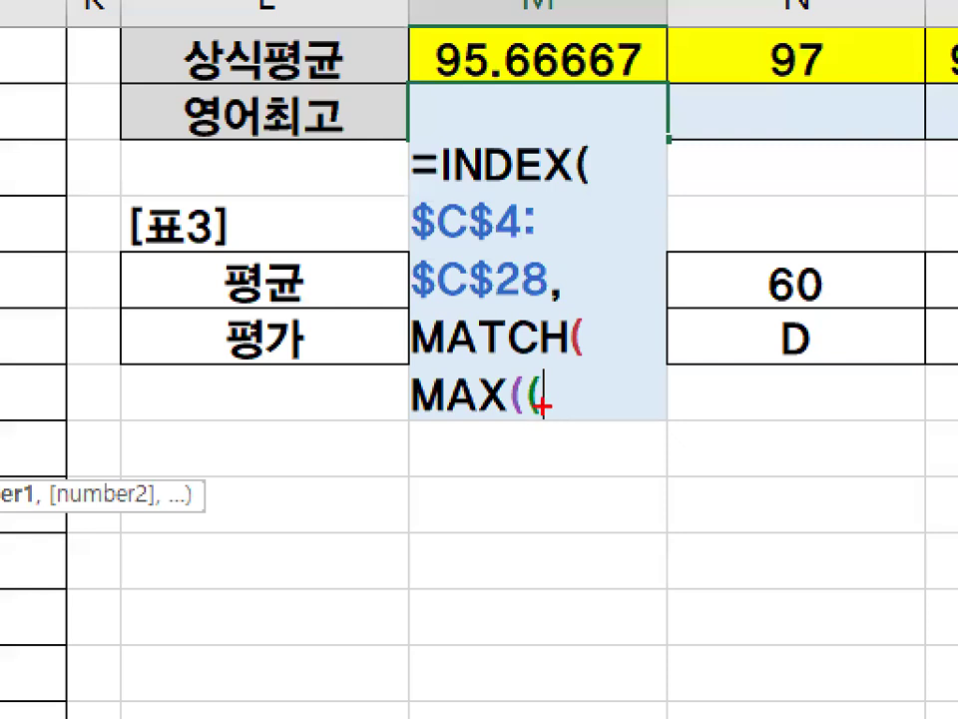
left_click_drag(535, 426, 547, 416)
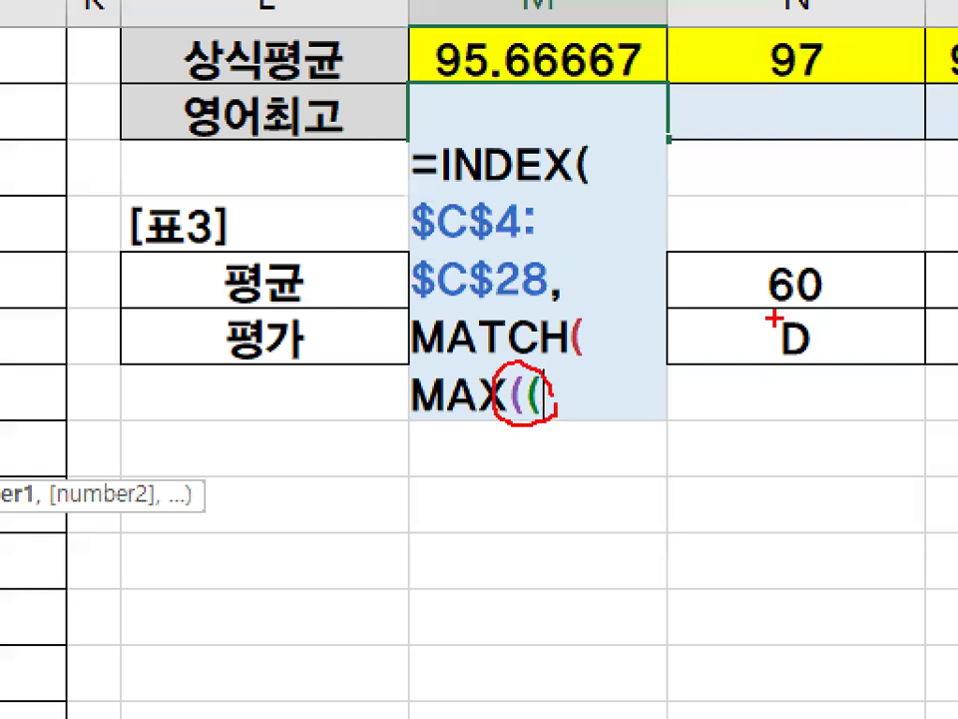
left_click_drag(776, 320, 799, 426)
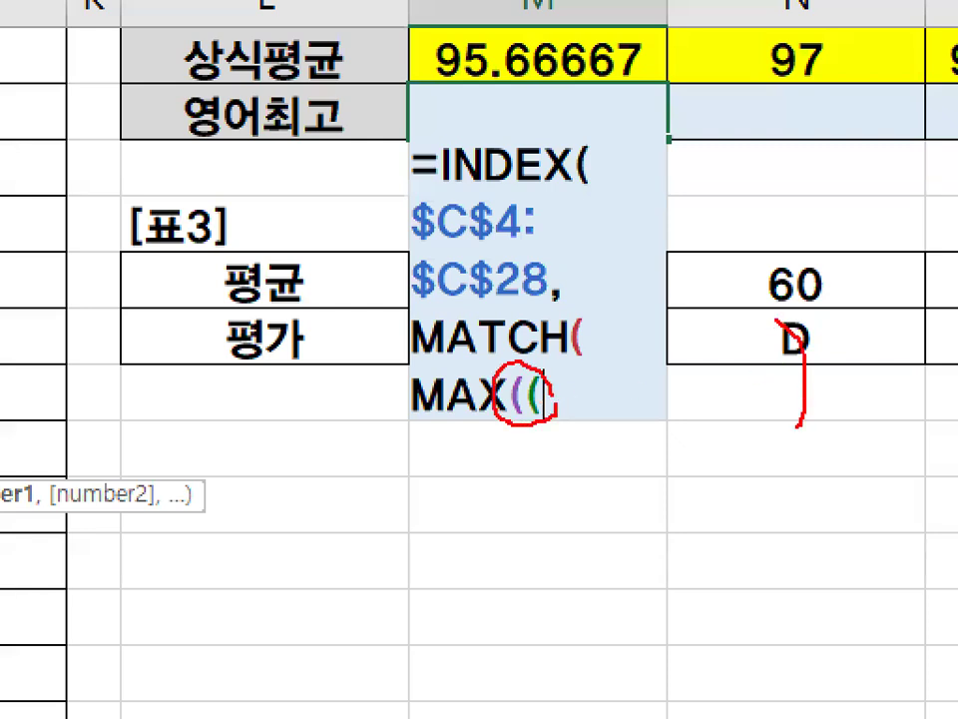
key("Escape")
key("ctrl+1")
left_click(539, 415)
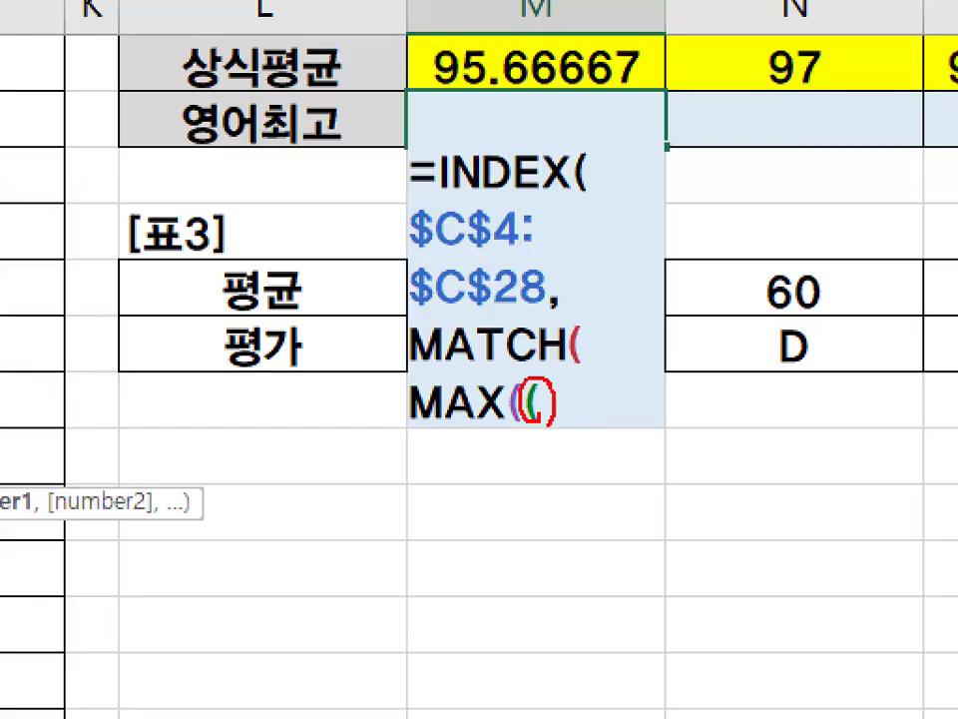
key("Escape")
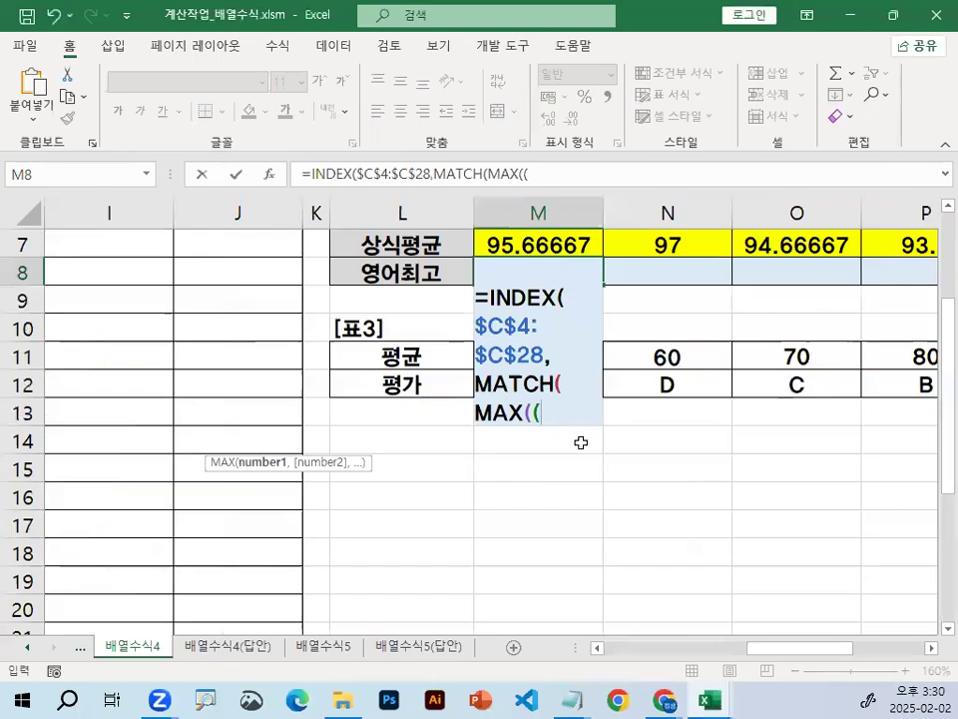
key("ctrl+1")
left_click_drag(555, 352, 568, 351)
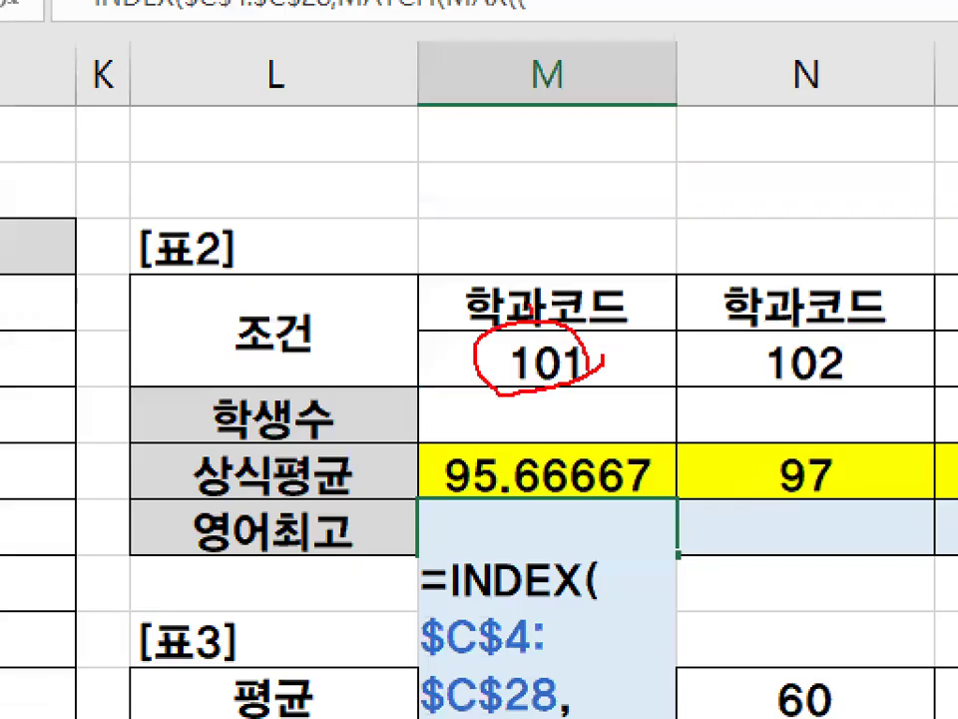
left_click_drag(535, 309, 647, 204)
mouse_move(240, 105)
left_mouse_down()
mouse_move(214, 394)
mouse_move(249, 300)
mouse_move(150, 299)
mouse_move(150, 110)
left_mouse_up()
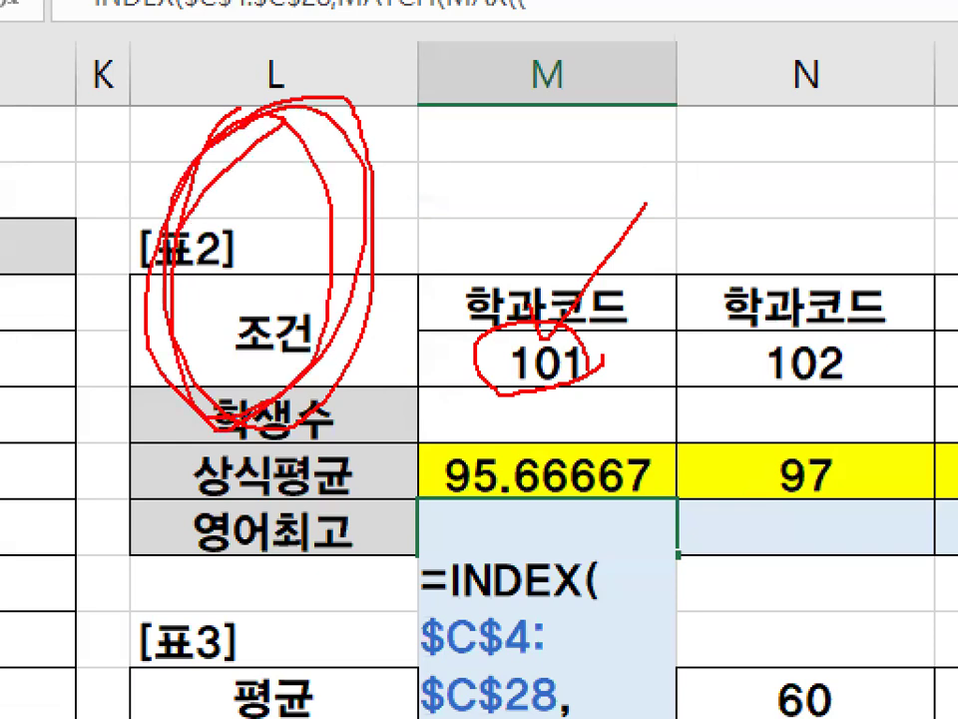
left_click_drag(339, 145, 236, 239)
left_click_drag(295, 265, 191, 359)
left_click_drag(300, 329, 230, 394)
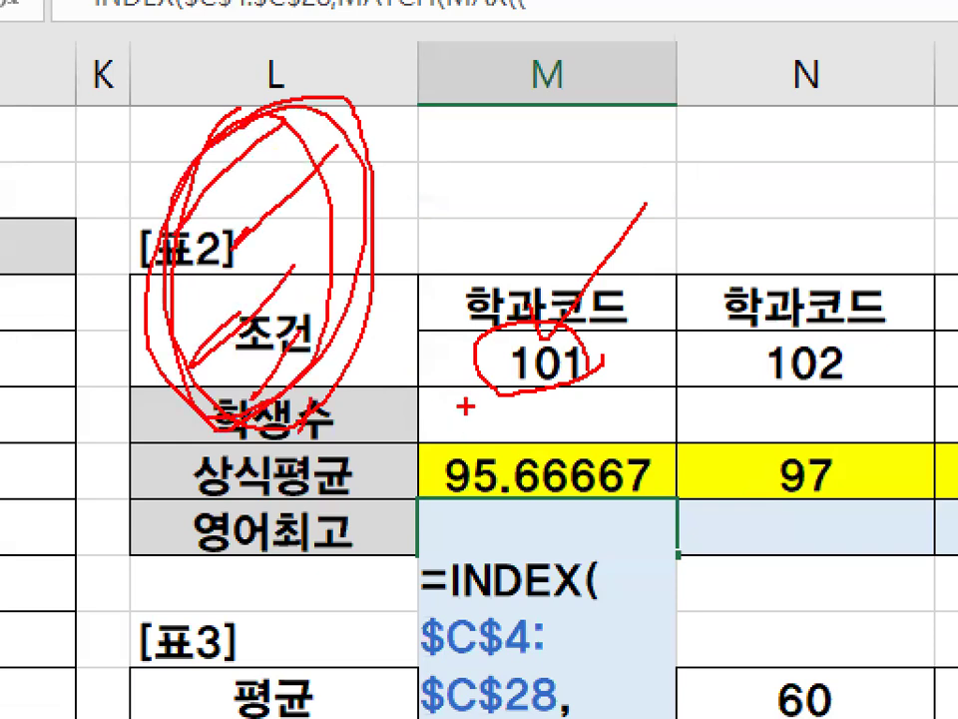
mouse_move(599, 364)
left_mouse_down()
mouse_move(577, 395)
mouse_move(584, 214)
mouse_move(453, 225)
left_mouse_up()
key("Escape")
Add the 학과코드 range of 표1 as the MAX condition range, with the absolute reference $D$4:$D$28.
mouse_move(844, 650)
left_mouse_down()
mouse_move(778, 715)
mouse_move(669, 667)
left_mouse_up()
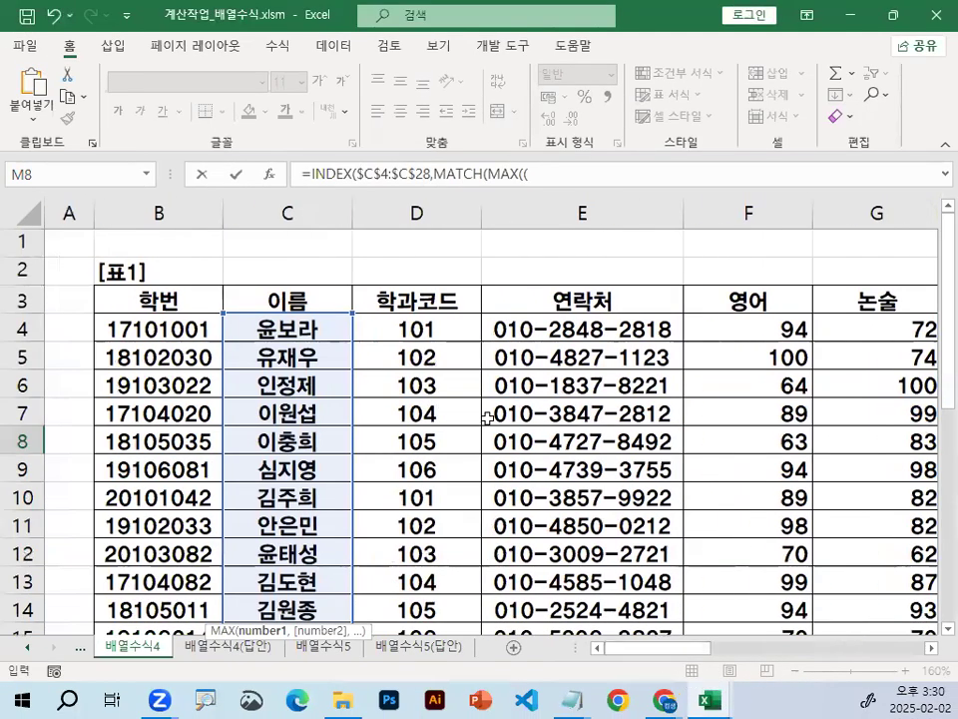
left_click_drag(435, 332, 461, 584)
key("F4")
scroll(614, 548, "down", 2)
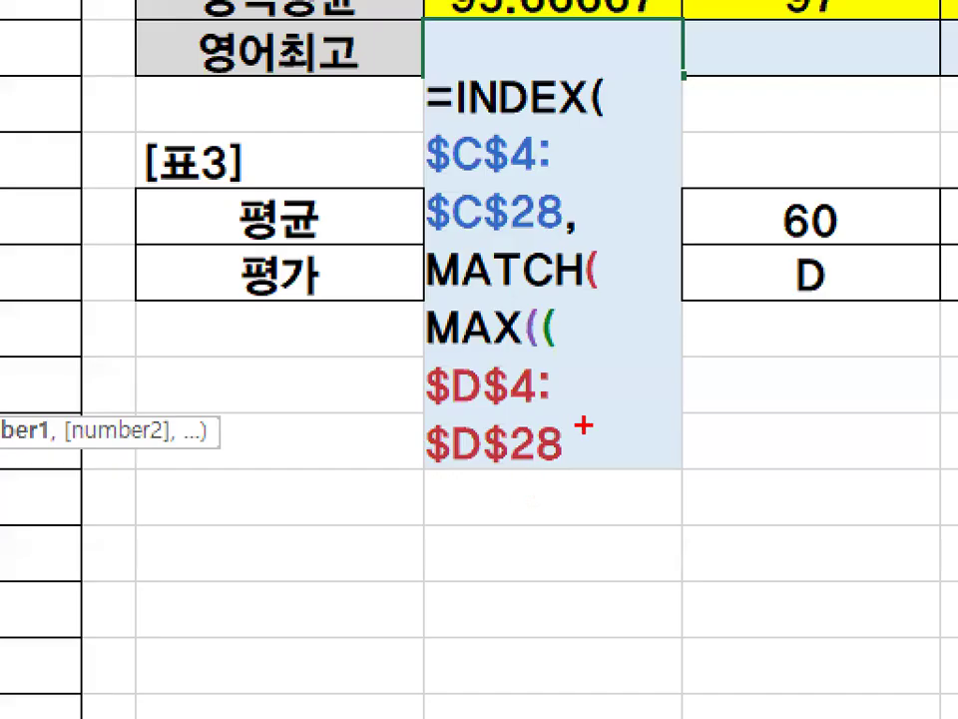
left_click_drag(553, 459, 555, 465)
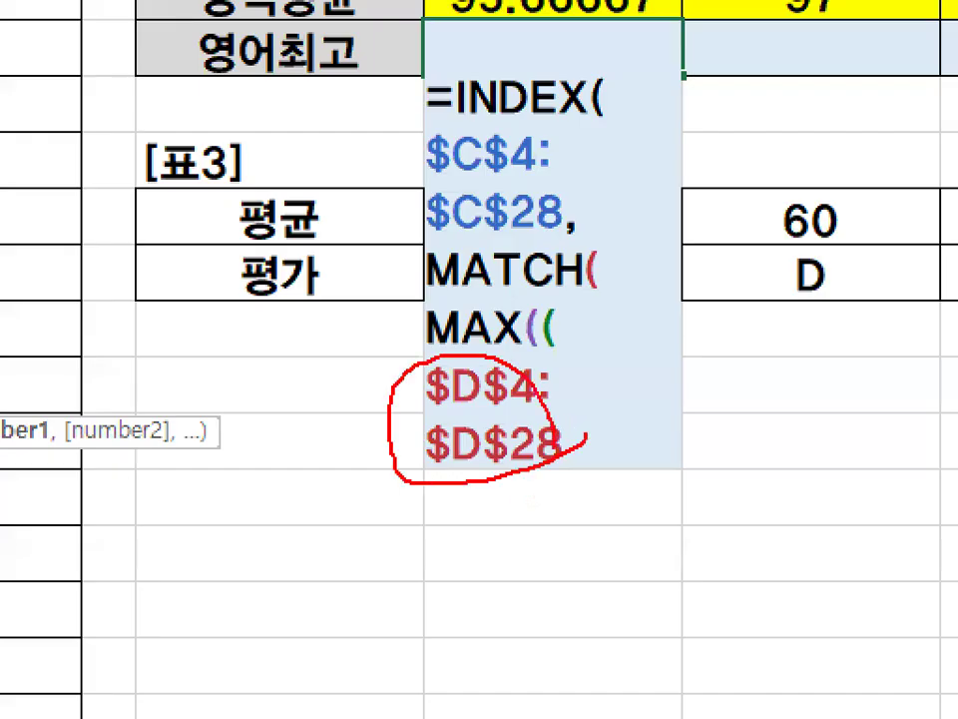
key("Escape")
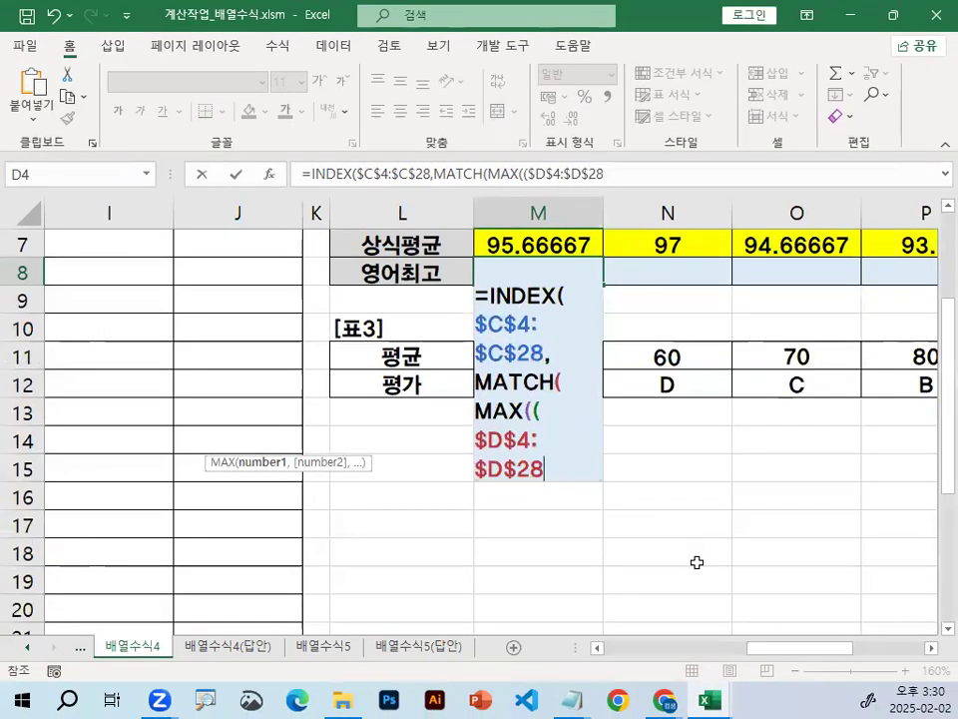
Compare the 학과코드 range with the code 101 cell in 표2 by adding =M5 as a relative reference.
type("=")
scroll(607, 528, "up", 2)
left_click(538, 357)
mouse_move(546, 367)
left_mouse_down()
mouse_move(534, 337)
mouse_move(374, 444)
mouse_move(411, 459)
left_mouse_up()
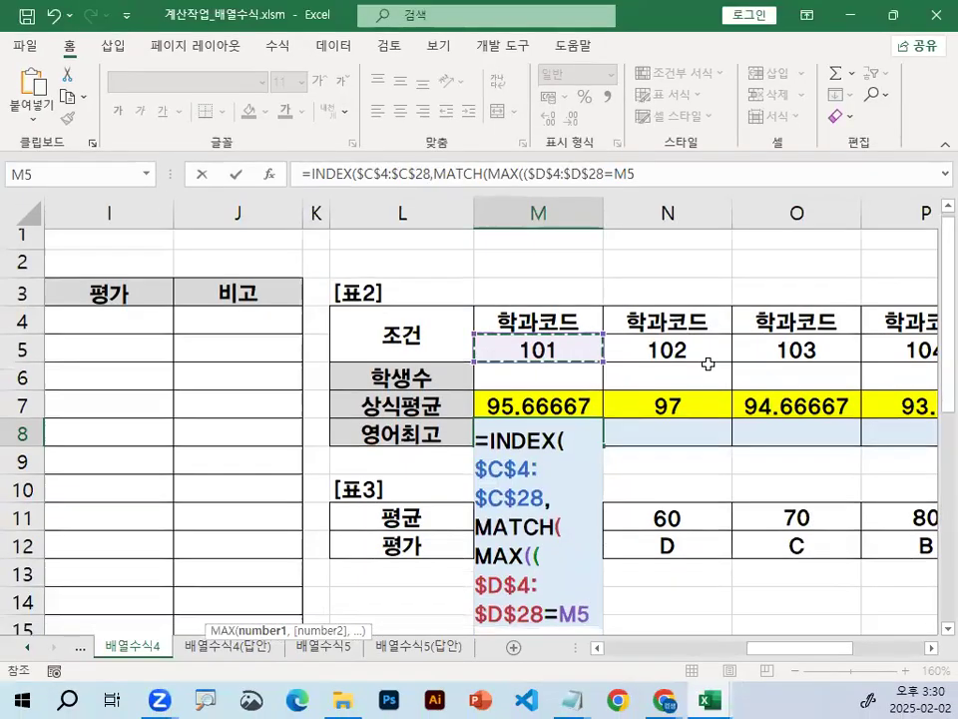
scroll(646, 552, "down", 1)
mouse_move(563, 564)
left_mouse_down()
mouse_move(589, 560)
mouse_move(562, 562)
left_mouse_up()
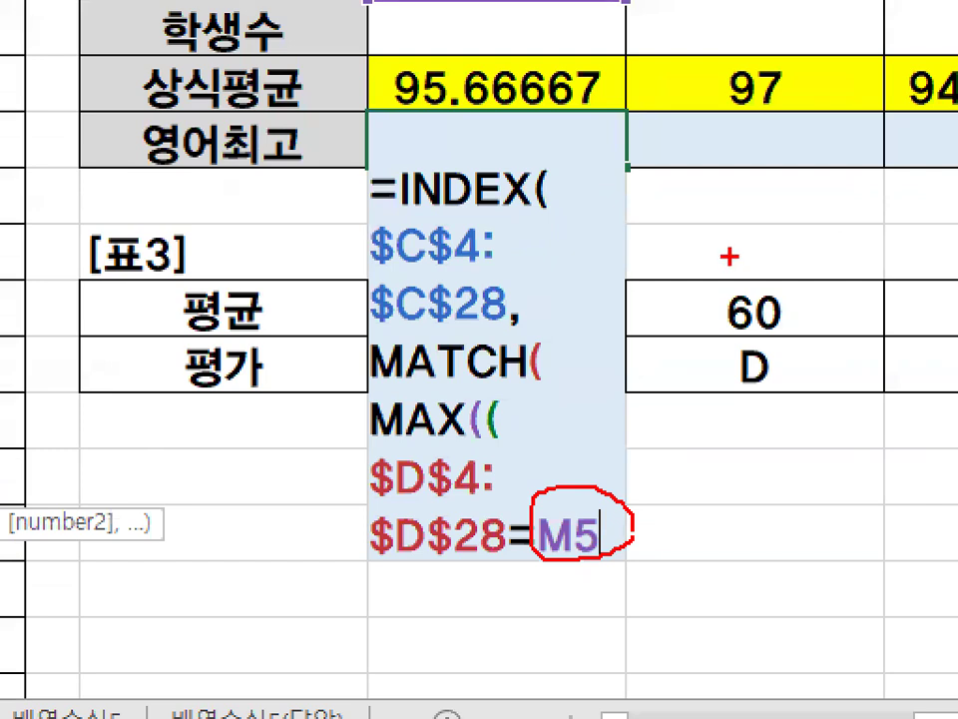
mouse_move(666, 238)
left_mouse_down()
mouse_move(835, 234)
mouse_move(835, 226)
left_mouse_up()
left_click_drag(596, 477, 599, 559)
left_click_drag(632, 507, 631, 551)
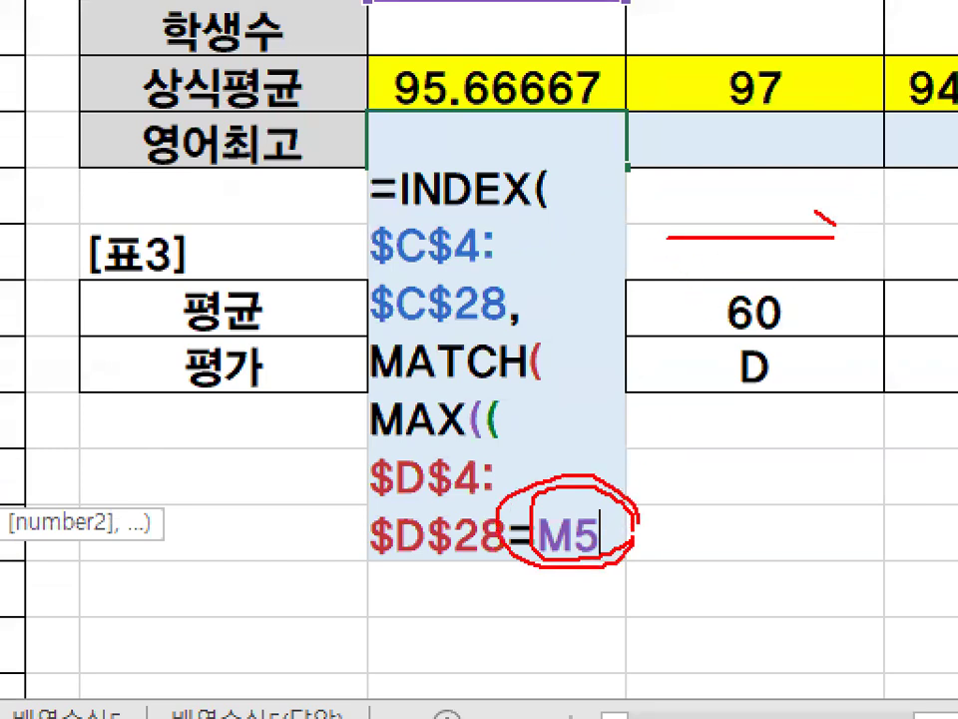
Close the 학과코드 condition's parenthesis in the M8 formula and add the multiplication operator after it.
type(")")
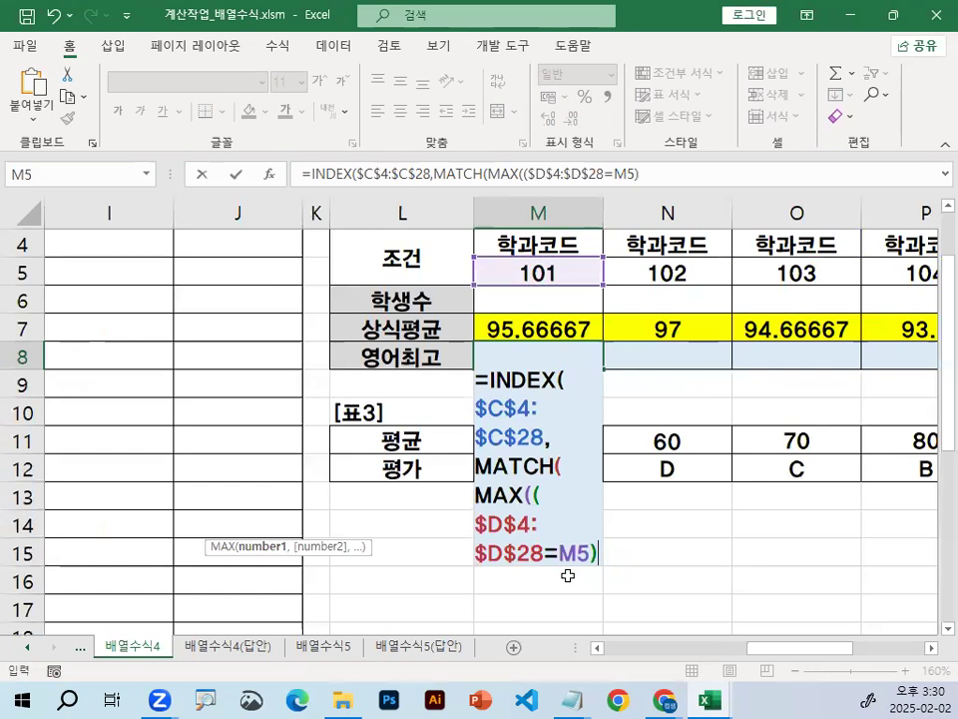
scroll(668, 530, "down", 1)
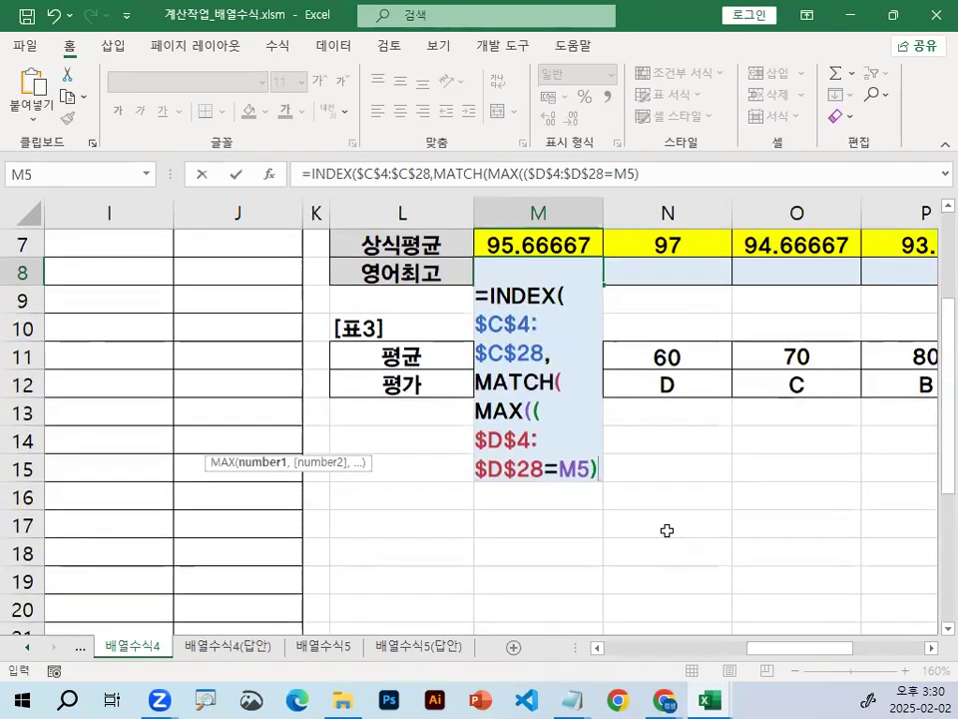
scroll(664, 530, "down", 1)
scroll(582, 436, "up", 1)
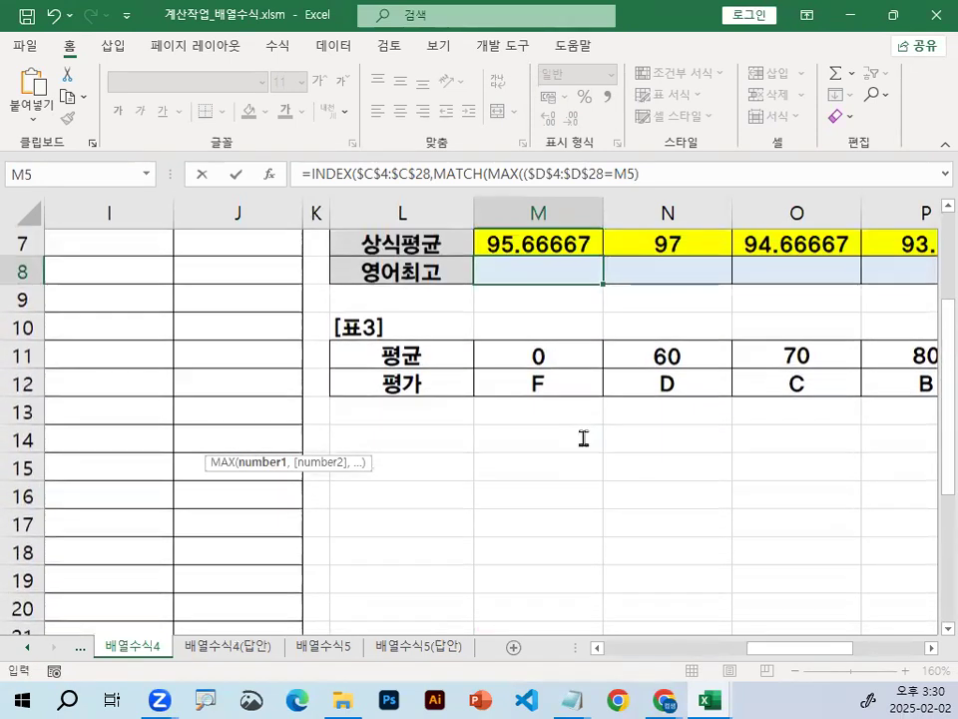
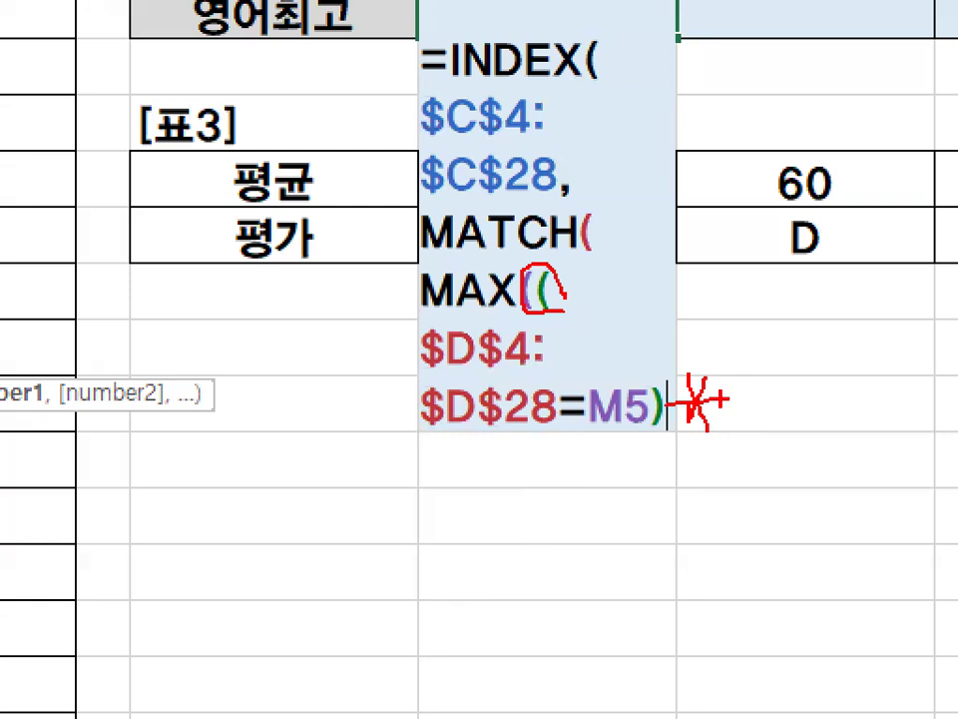
left_click_drag(697, 457, 682, 486)
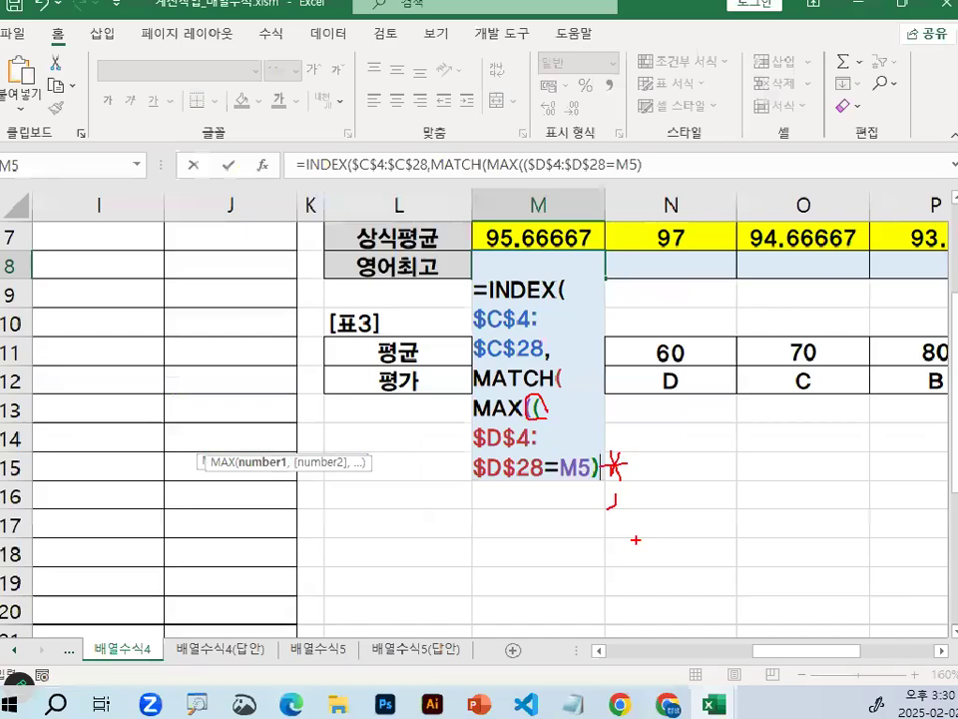
key("Escape")
type("*")
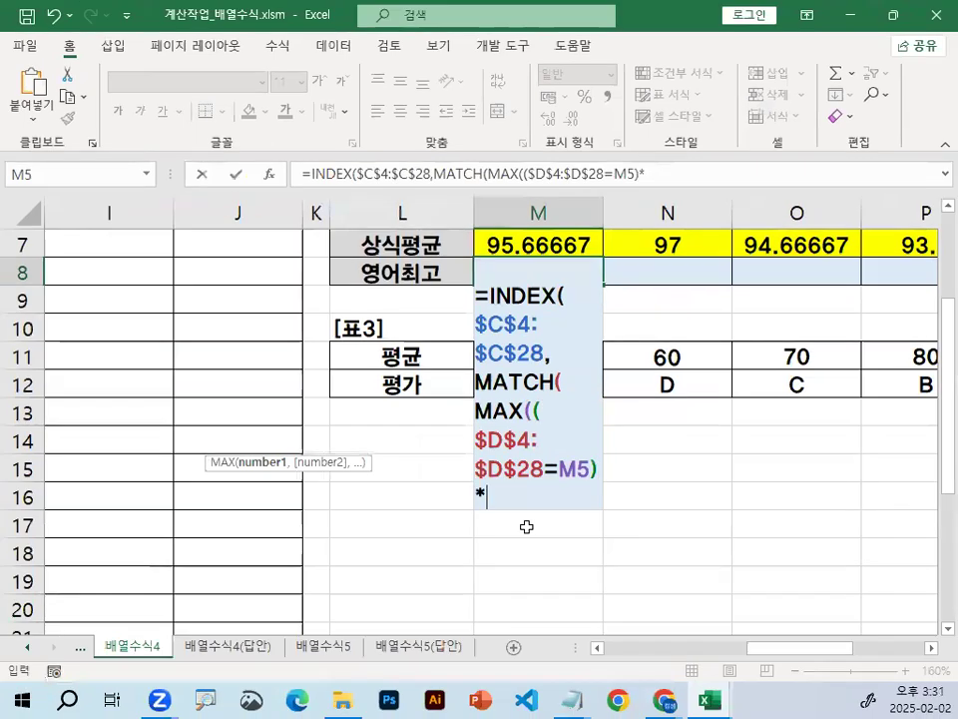
Multiply the condition by the English score range of 표1, with the absolute reference $F$4:$F$28, and close the MAX function.
scroll(568, 529, "up", 1)
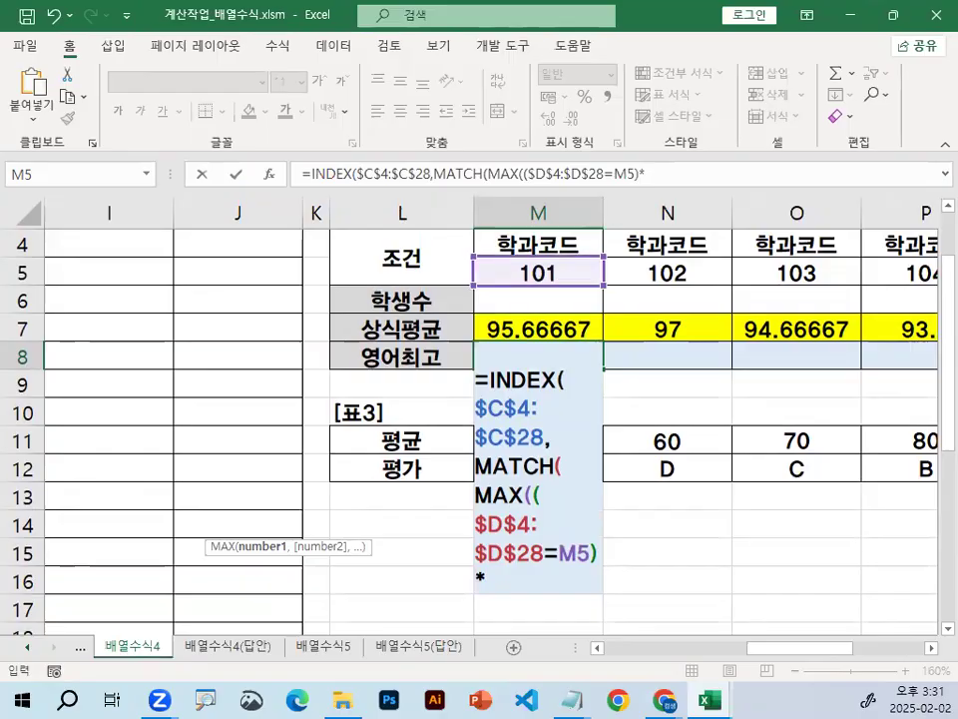
left_click_drag(558, 263, 568, 291)
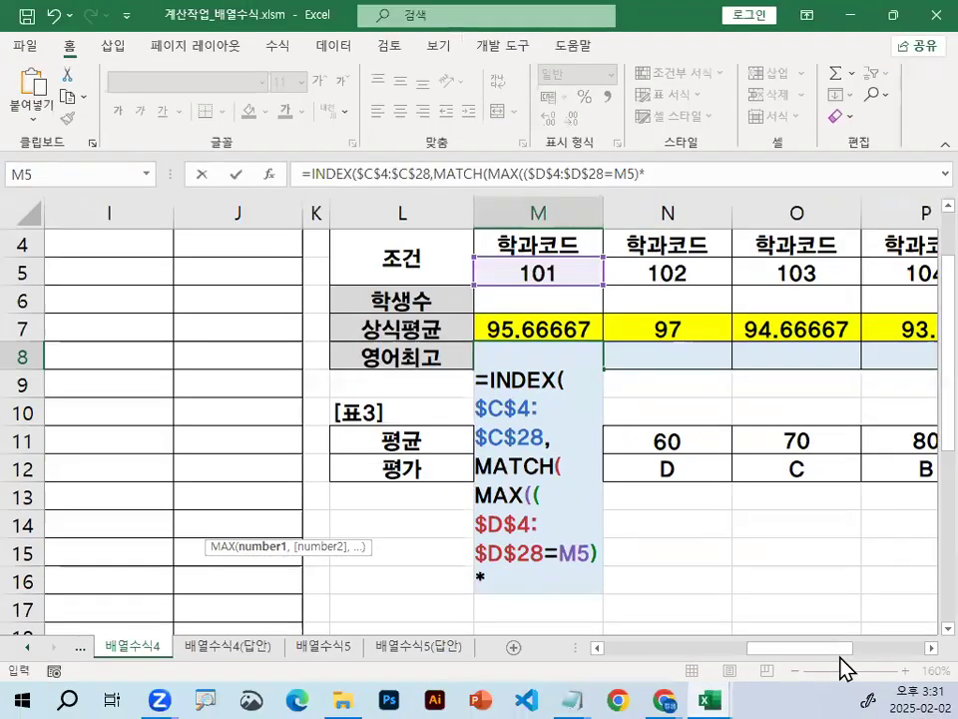
left_click_drag(819, 669, 697, 623)
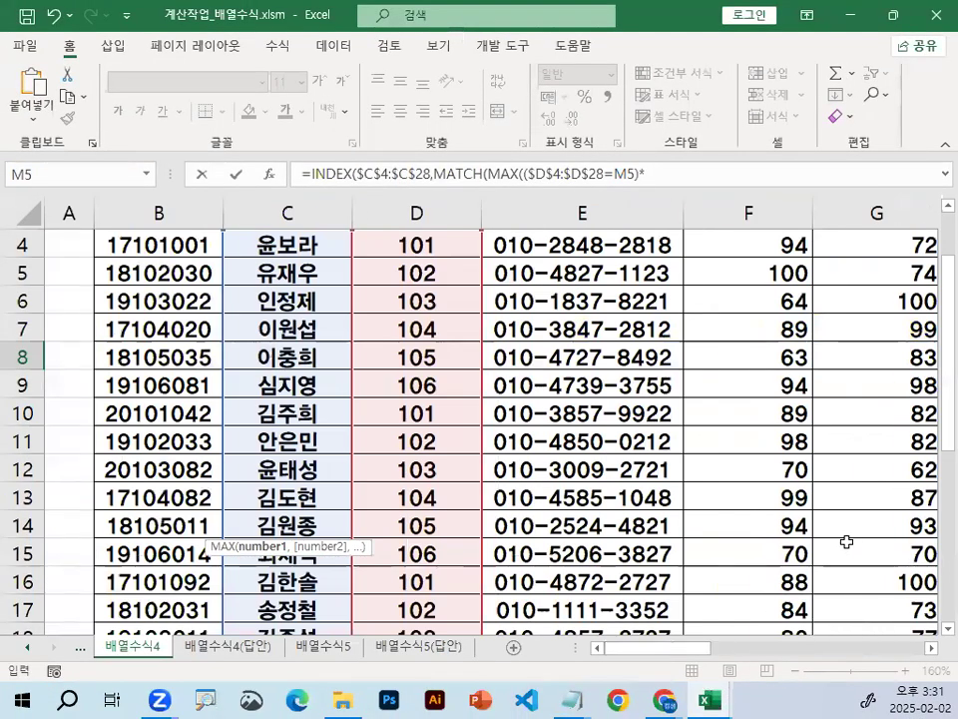
scroll(849, 543, "up", 1)
left_click_drag(764, 329, 797, 573)
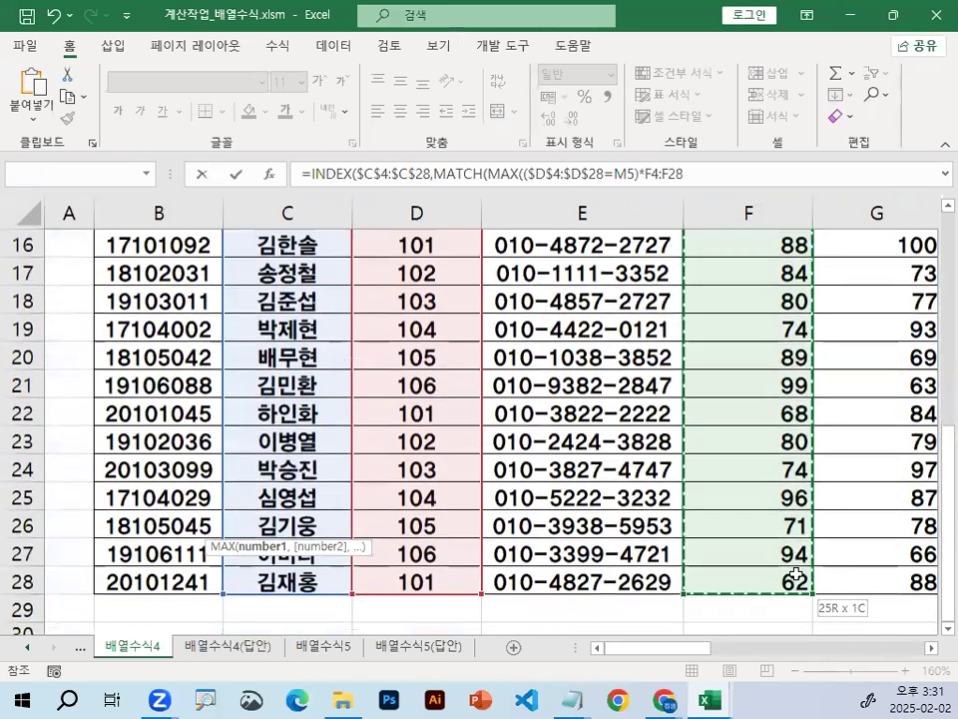
key("F4")
scroll(800, 564, "down", 1)
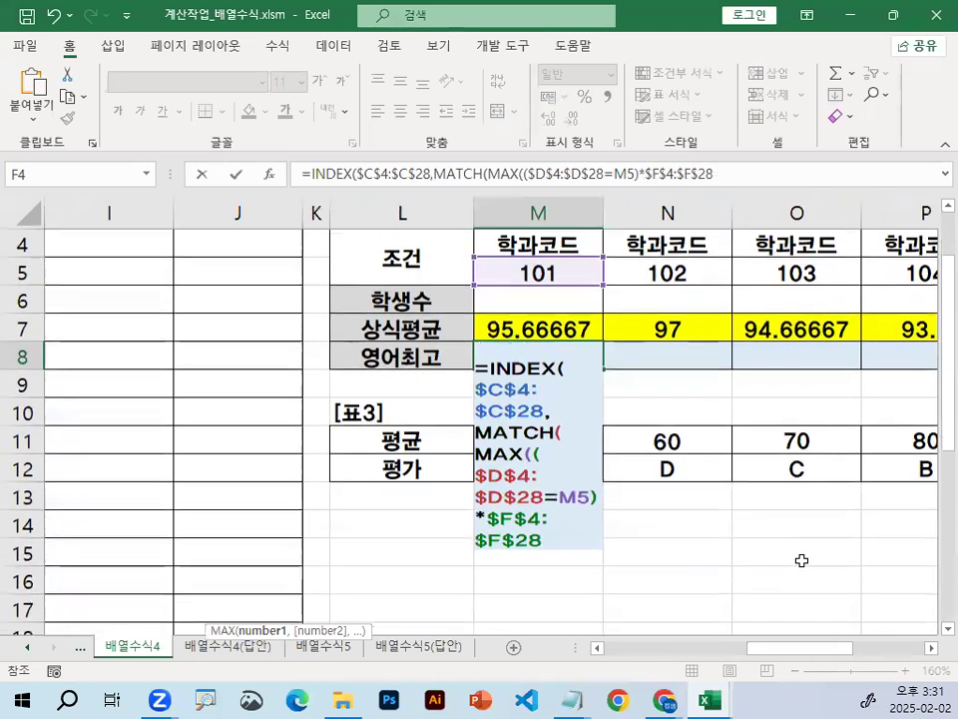
type(")")
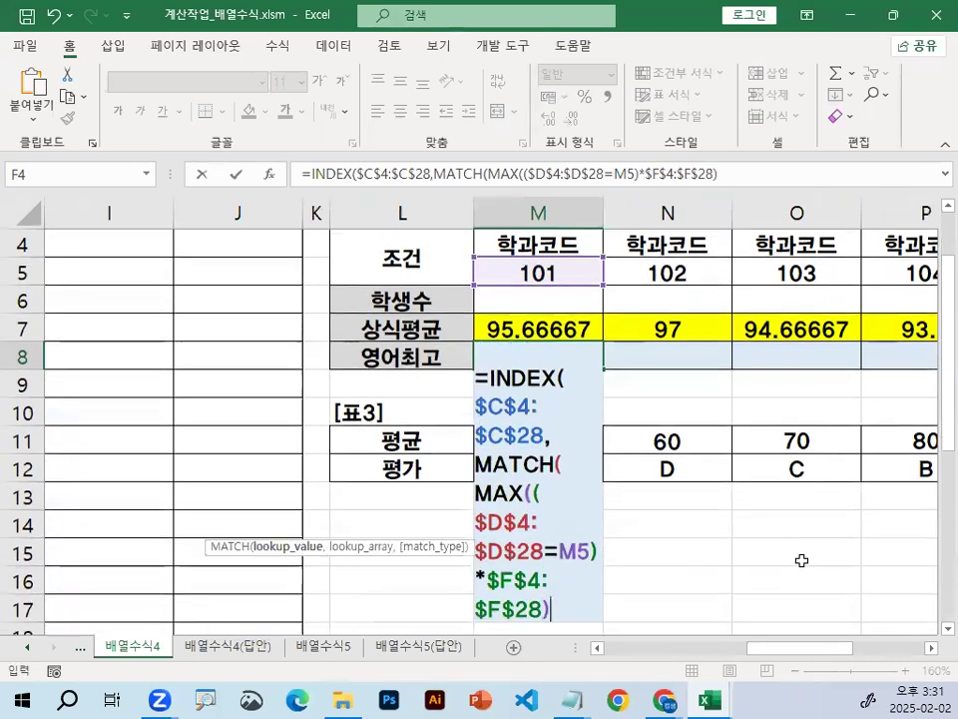
scroll(788, 545, "down", 1)
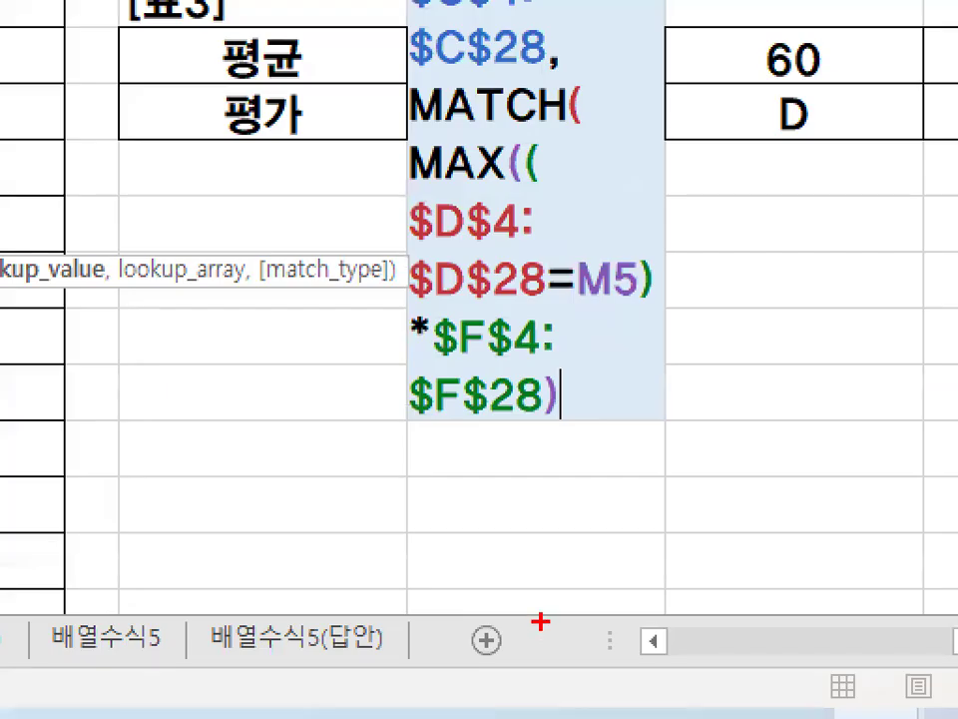
left_click_drag(412, 184, 539, 185)
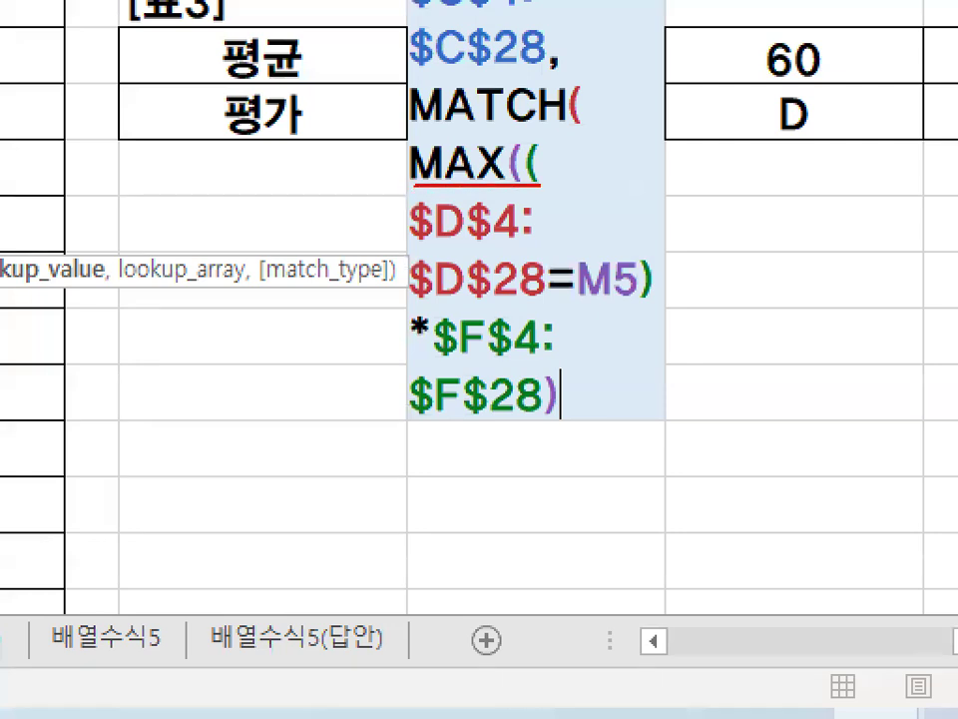
left_click_drag(418, 236, 534, 240)
left_click_drag(410, 297, 653, 299)
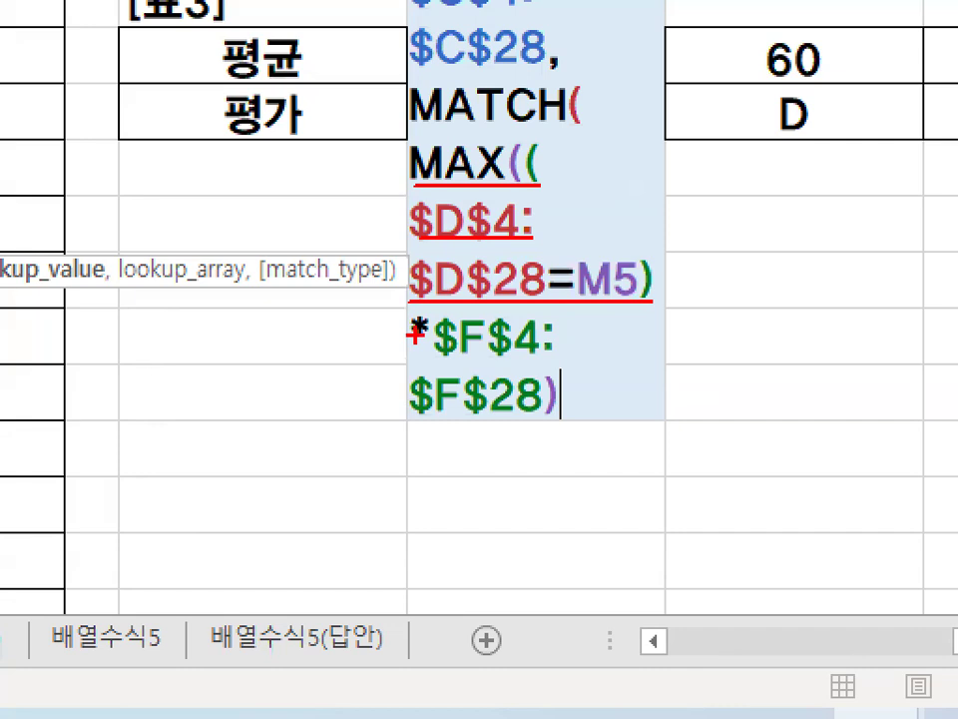
left_click_drag(420, 354, 539, 354)
left_click_drag(397, 426, 547, 426)
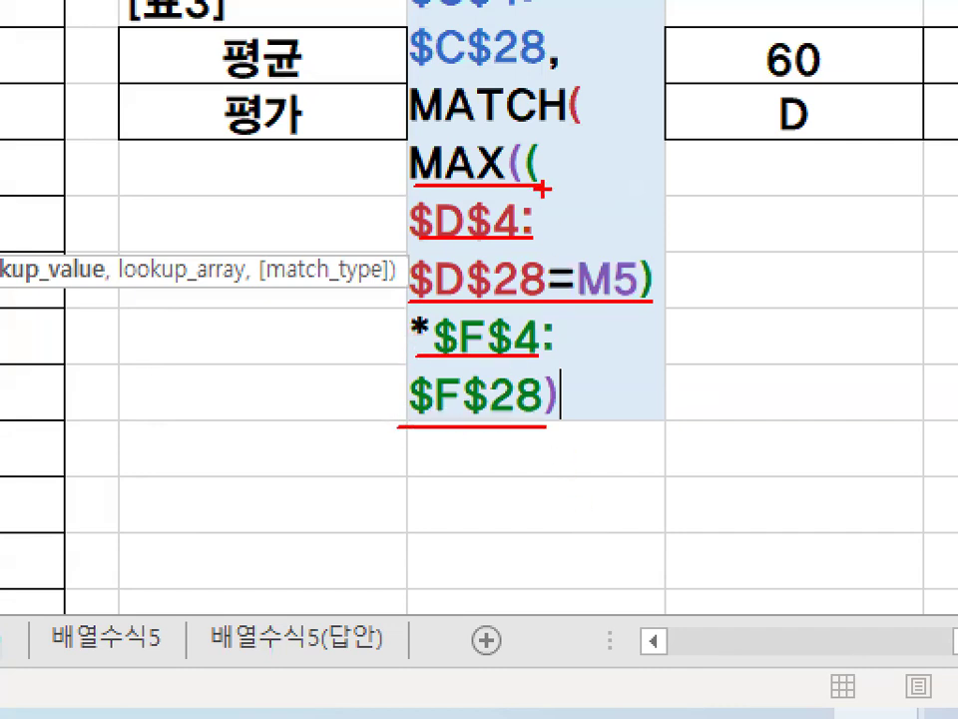
mouse_move(547, 142)
left_mouse_down()
mouse_move(534, 191)
mouse_move(549, 139)
left_mouse_up()
mouse_move(537, 354)
left_mouse_down()
mouse_move(551, 362)
mouse_move(548, 429)
left_mouse_up()
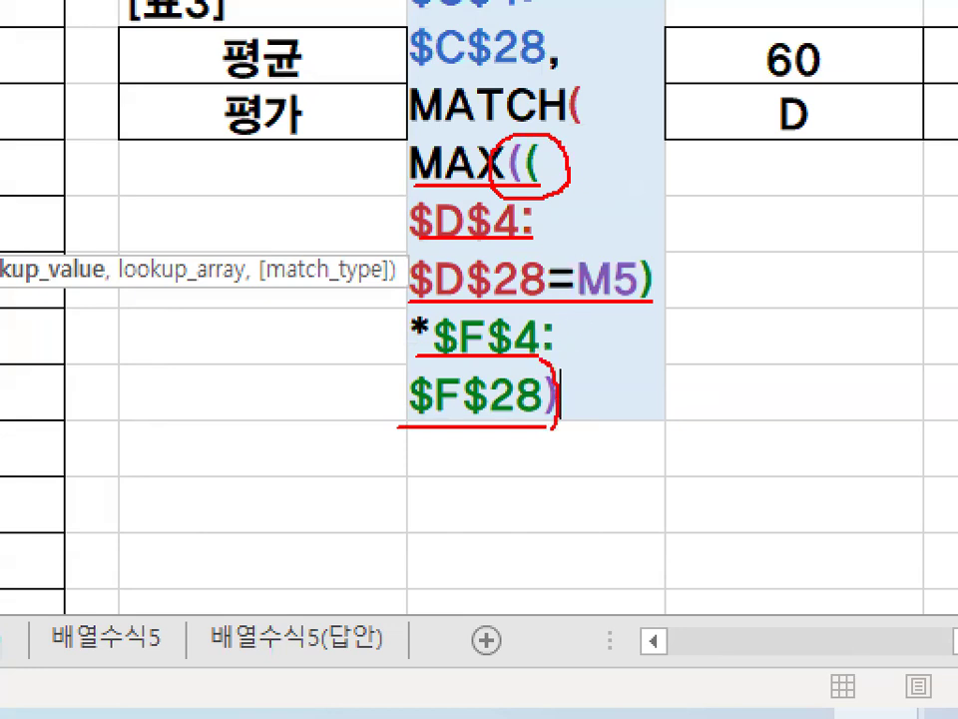
mouse_move(647, 395)
left_mouse_down()
mouse_move(603, 449)
mouse_move(300, 240)
mouse_move(429, 125)
mouse_move(654, 444)
left_mouse_up()
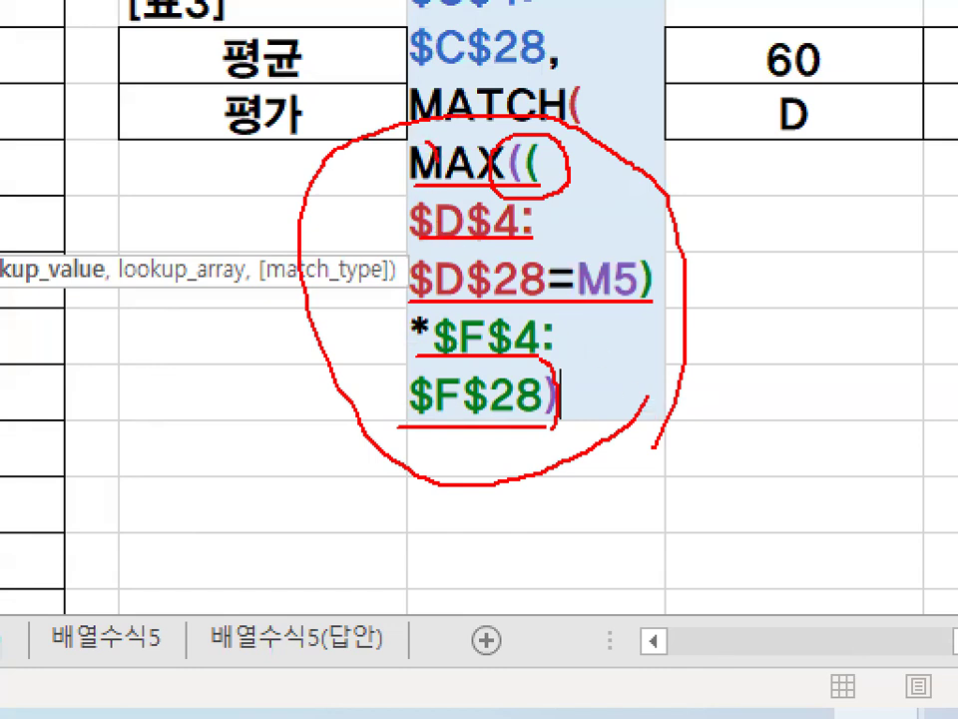
left_click_drag(445, 137, 502, 58)
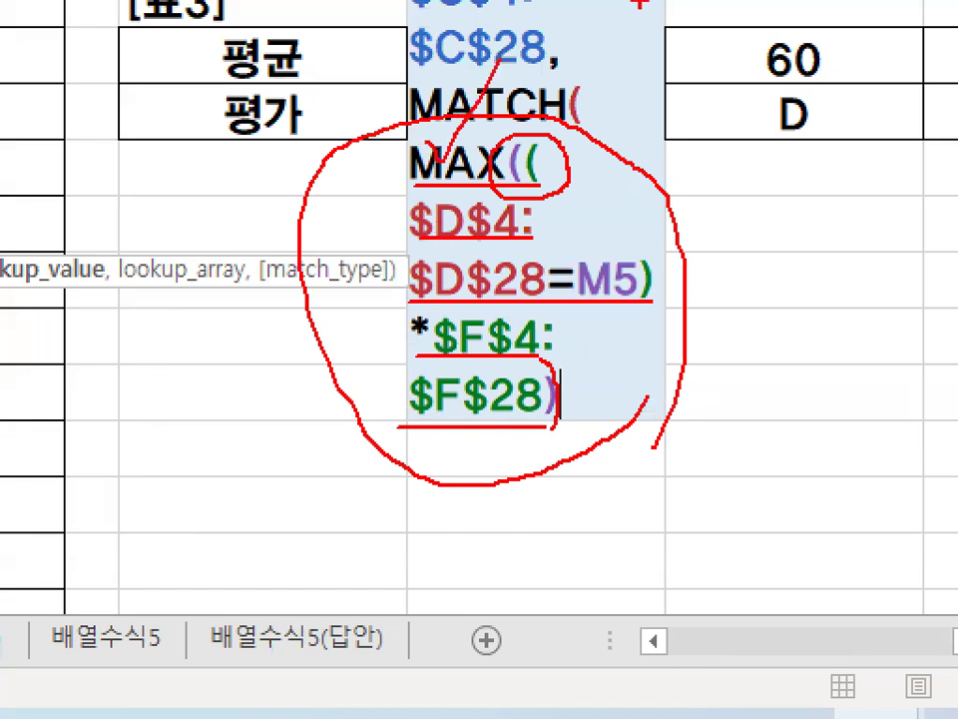
key("Escape")
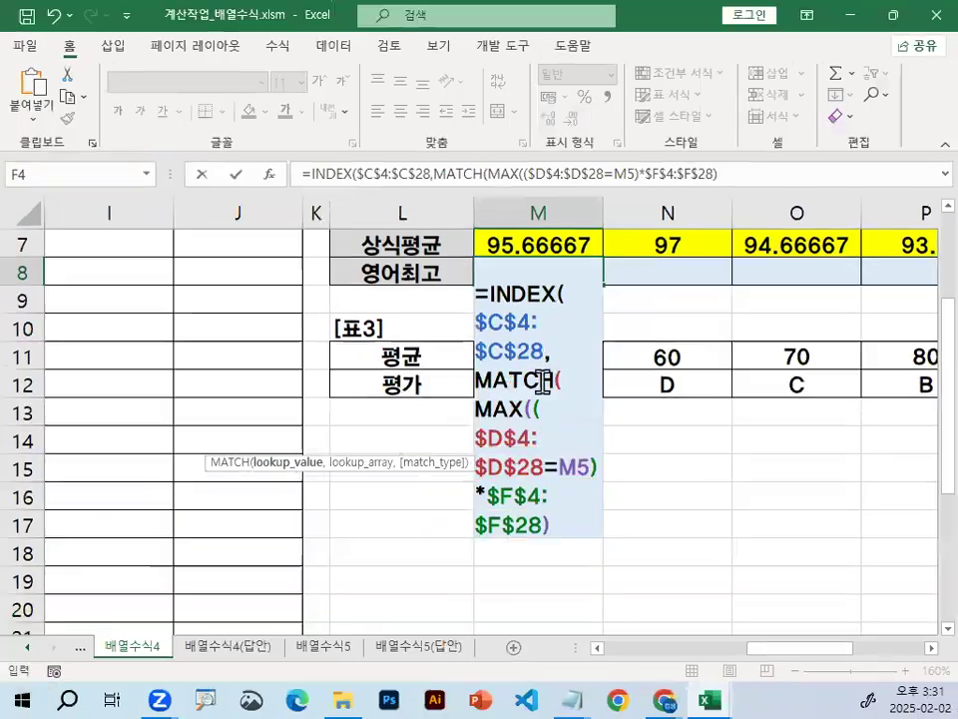
key("ctrl+1")
left_click(473, 390)
left_click_drag(419, 387, 581, 385)
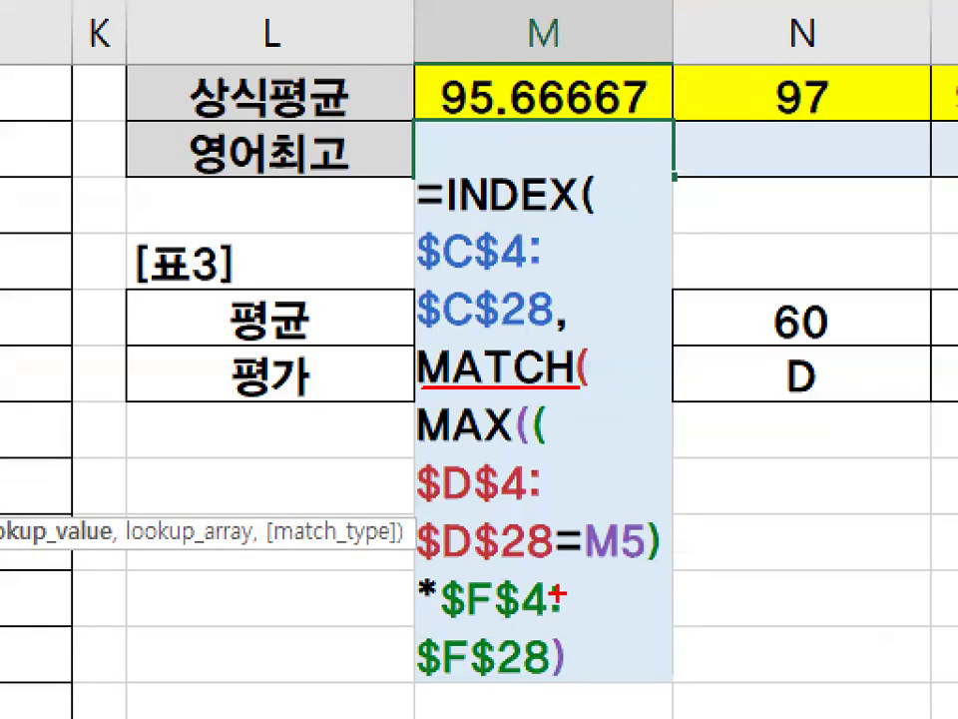
mouse_move(599, 639)
left_mouse_down()
mouse_move(347, 614)
mouse_move(631, 599)
mouse_move(633, 624)
mouse_move(479, 711)
mouse_move(619, 643)
left_mouse_up()
Add a comma after the MAX function and copy its argument, ($D$4:$D$28=M5)*$F$4:$F$28, without the MAX parentheses.
type(",")
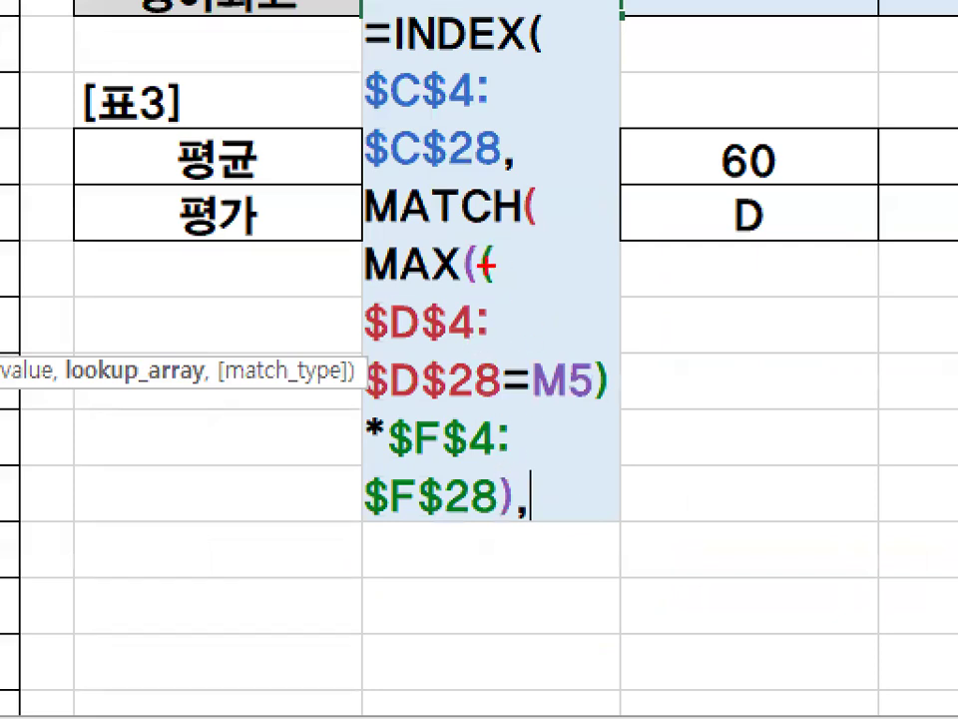
left_click_drag(510, 283, 505, 287)
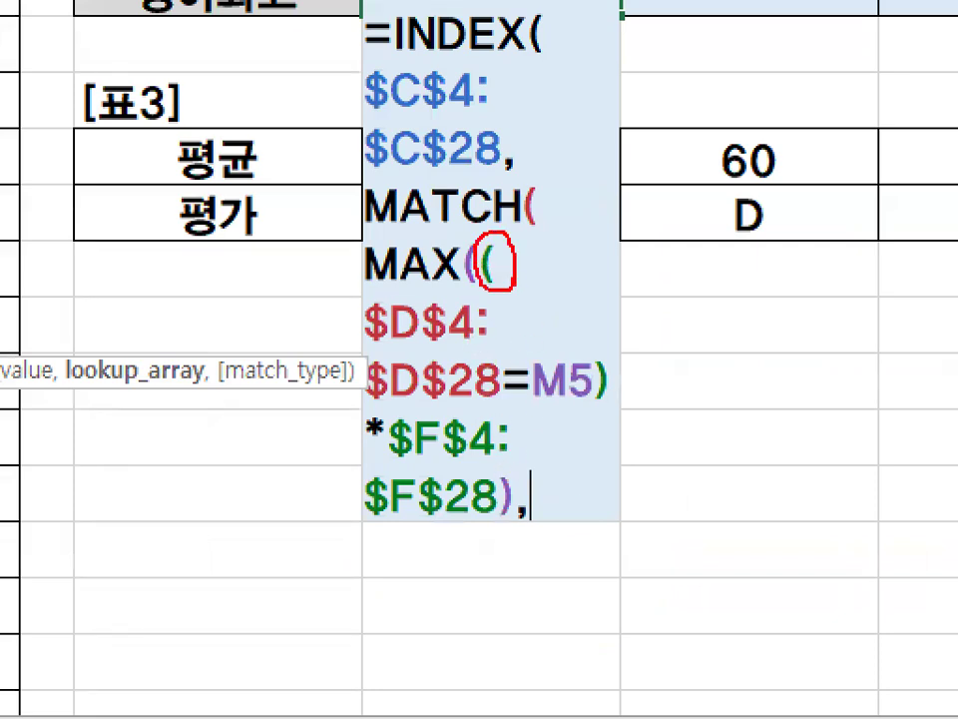
key("Escape")
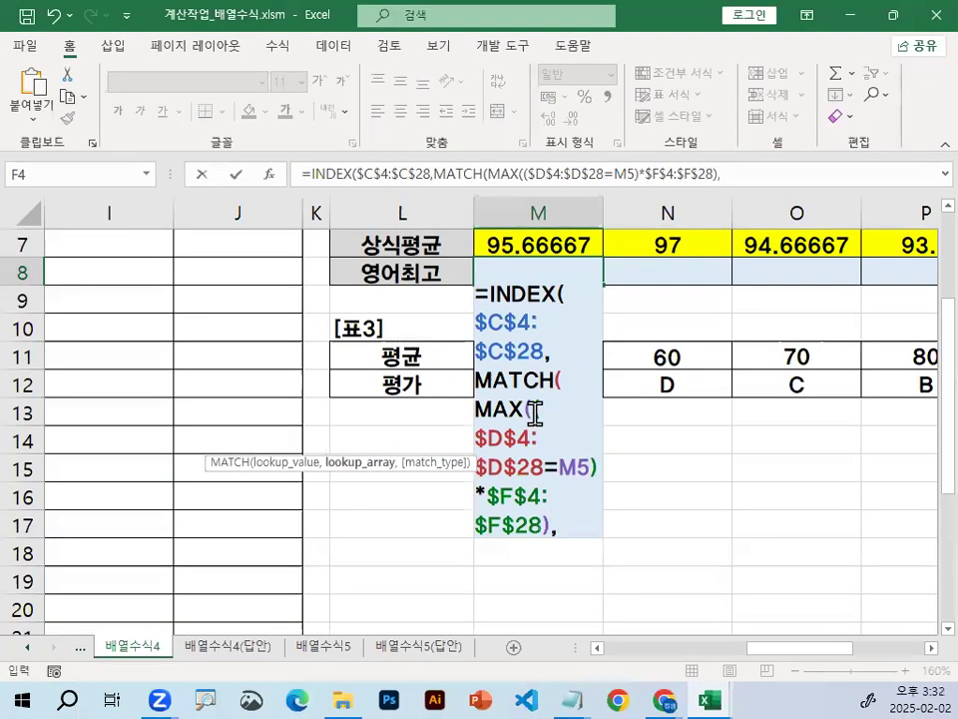
left_click_drag(532, 407, 536, 524)
key("ctrl+c")
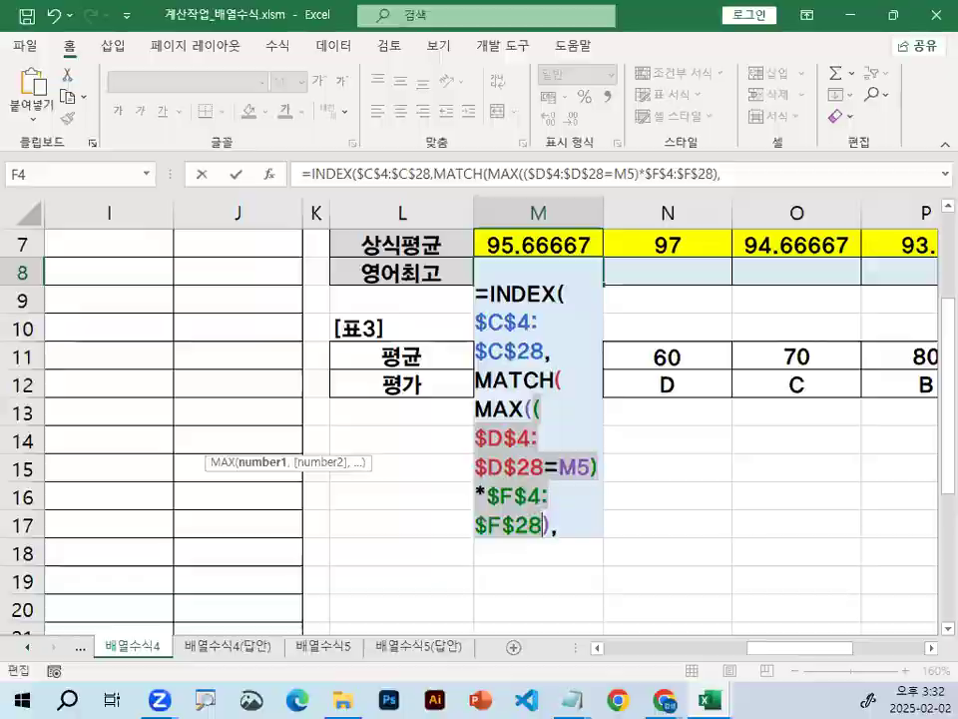
key("ctrl+1")
left_click_drag(582, 371, 534, 329)
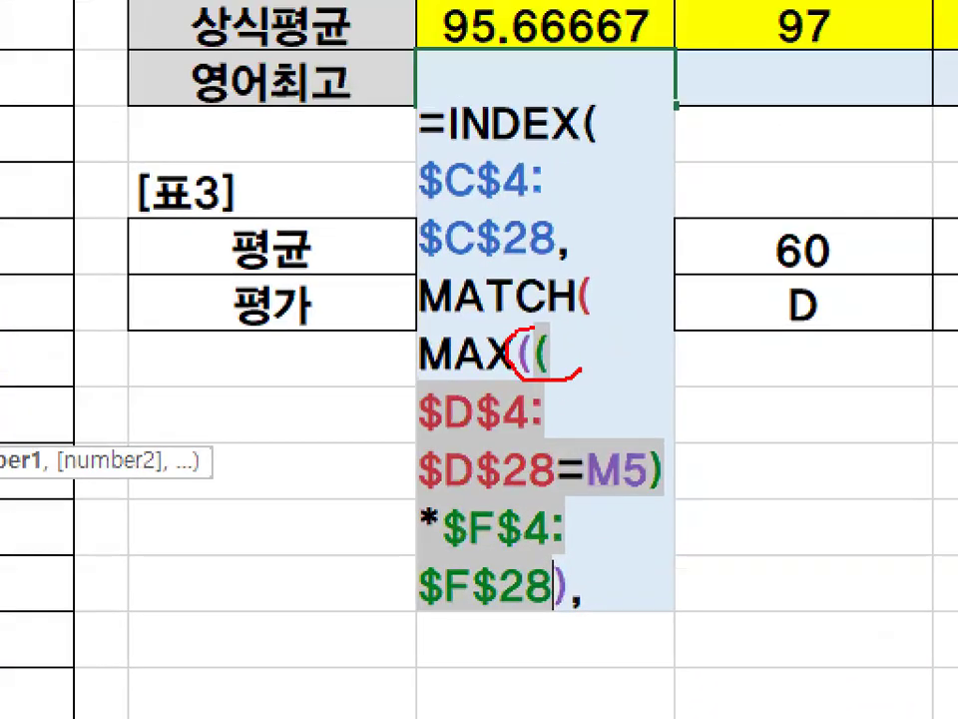
left_click_drag(548, 587, 555, 539)
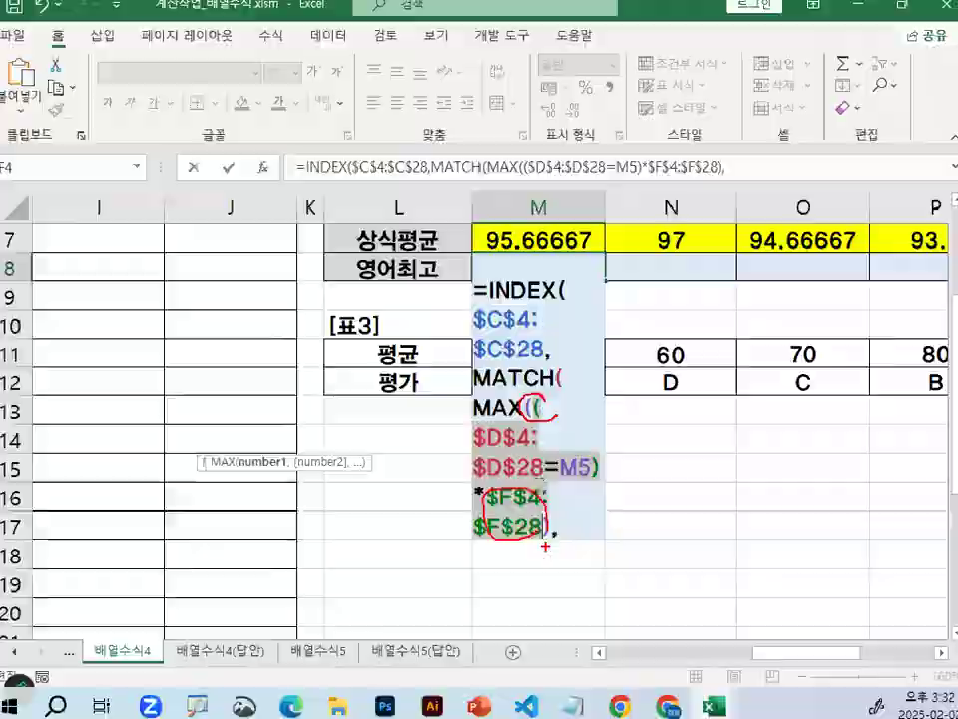
key("e")
left_click_drag(566, 563, 605, 552)
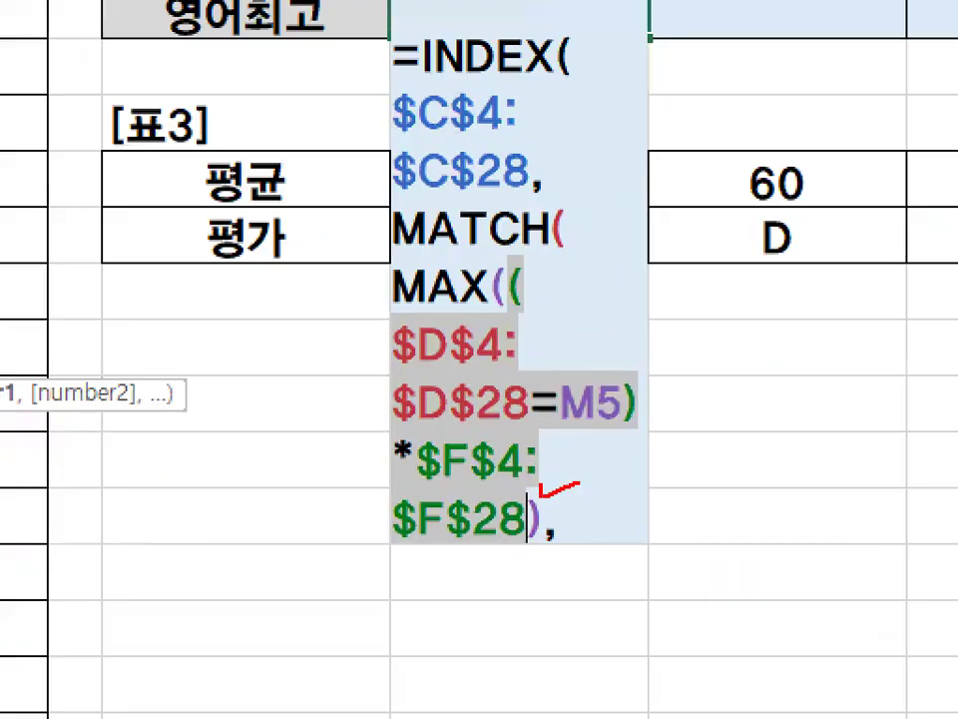
left_click_drag(579, 483, 638, 451)
left_click_drag(531, 555, 531, 479)
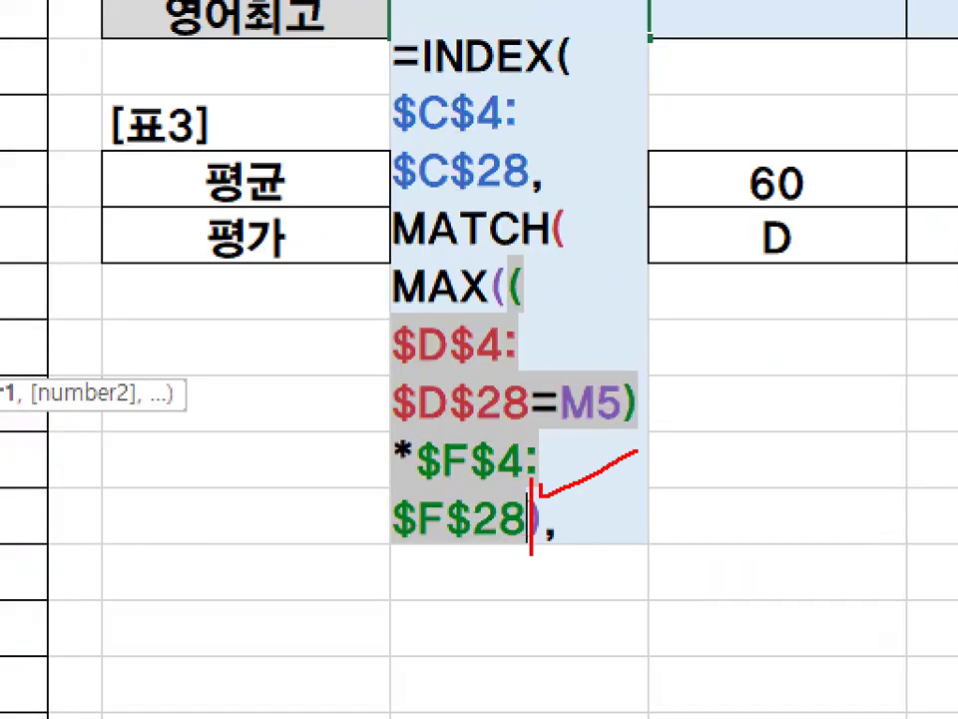
key("Escape")
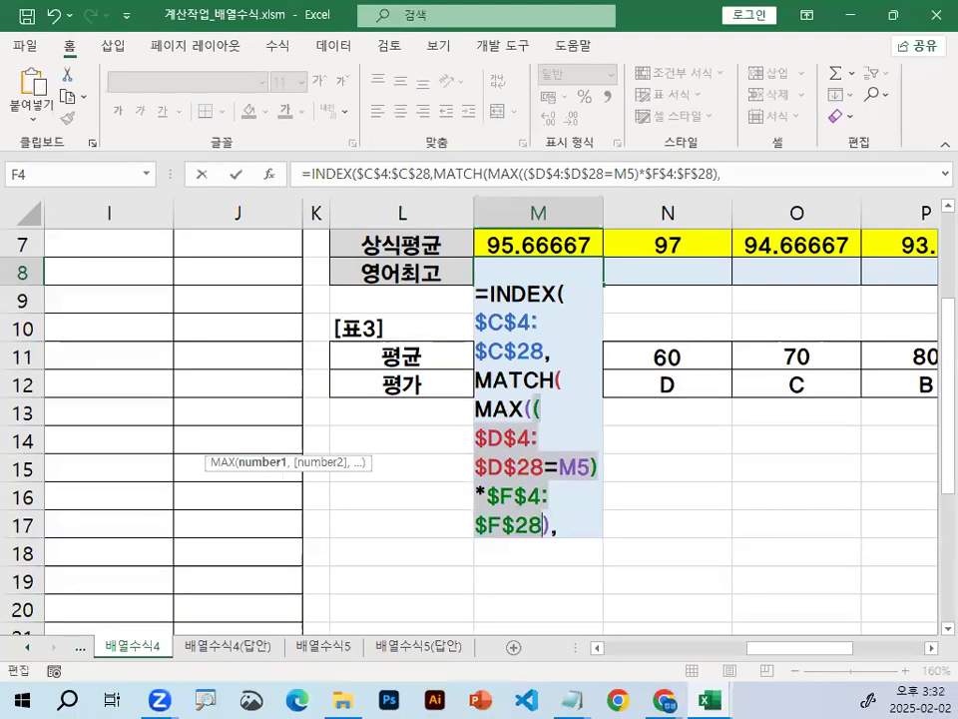
Paste the copied expression at the formula's end as the MATCH lookup array, followed by a comma for the match type.
left_click(572, 525)
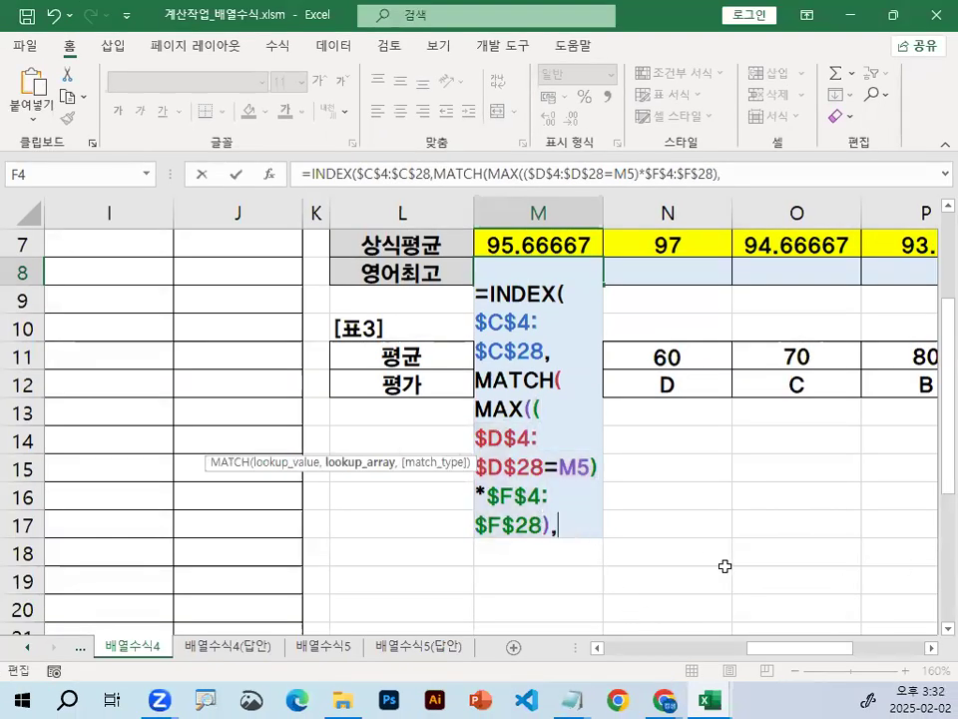
key("ctrl+v")
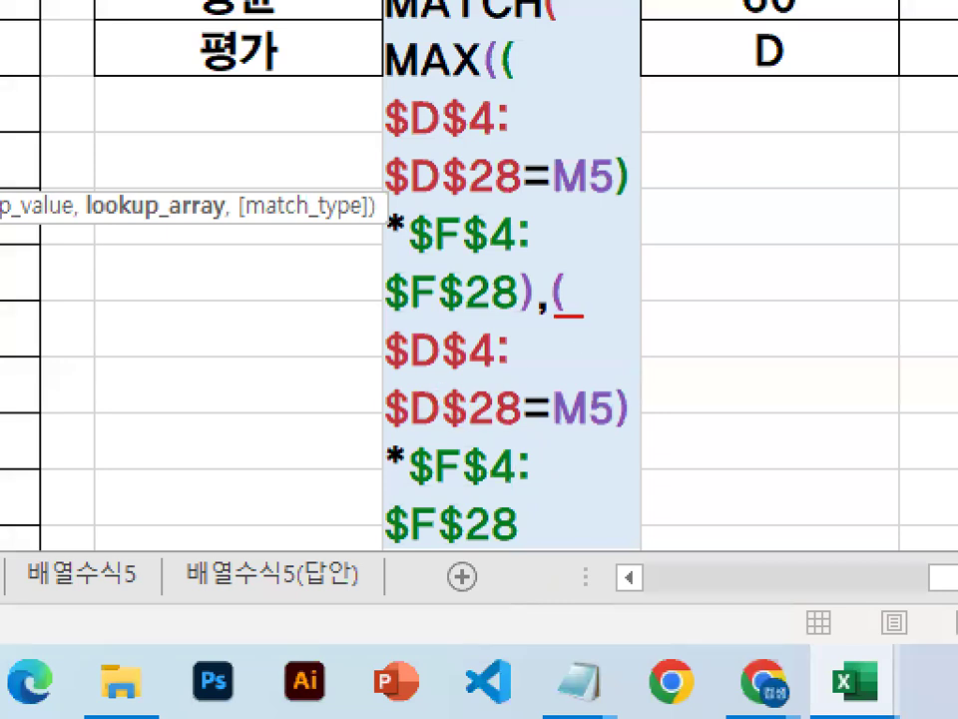
left_click_drag(404, 368, 517, 367)
left_click_drag(385, 424, 624, 425)
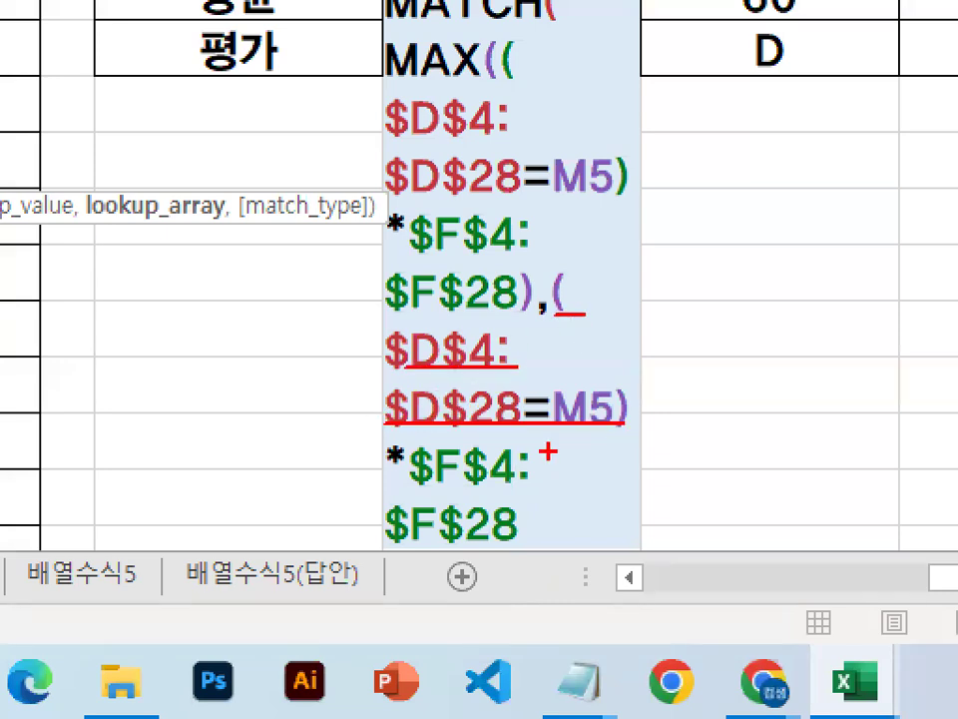
left_click_drag(389, 489, 531, 490)
left_click_drag(383, 545, 519, 545)
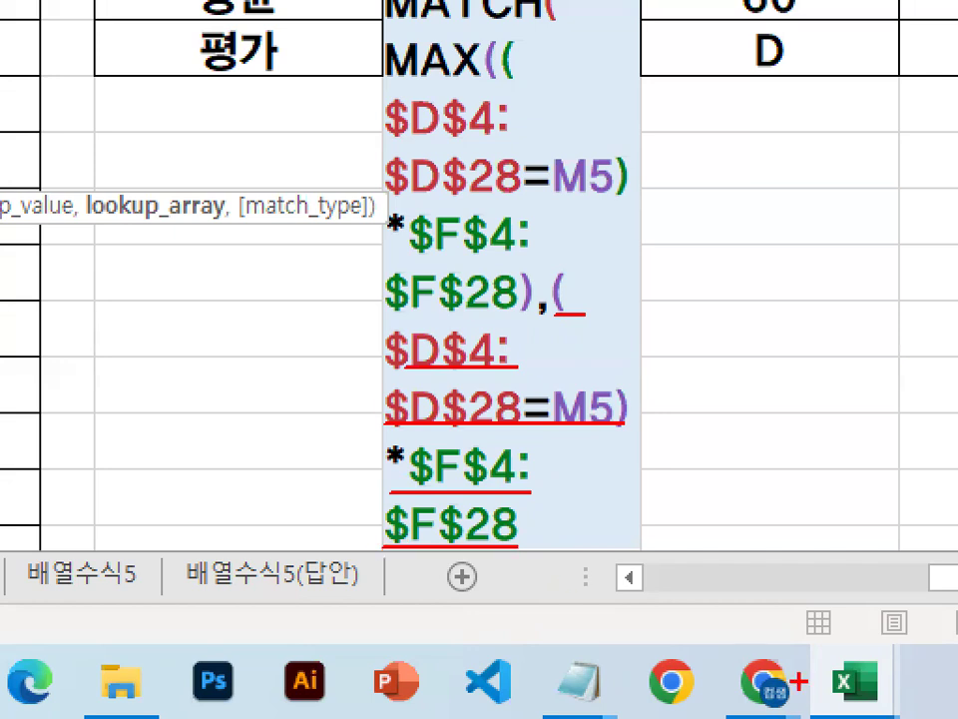
key("Escape")
type(",")
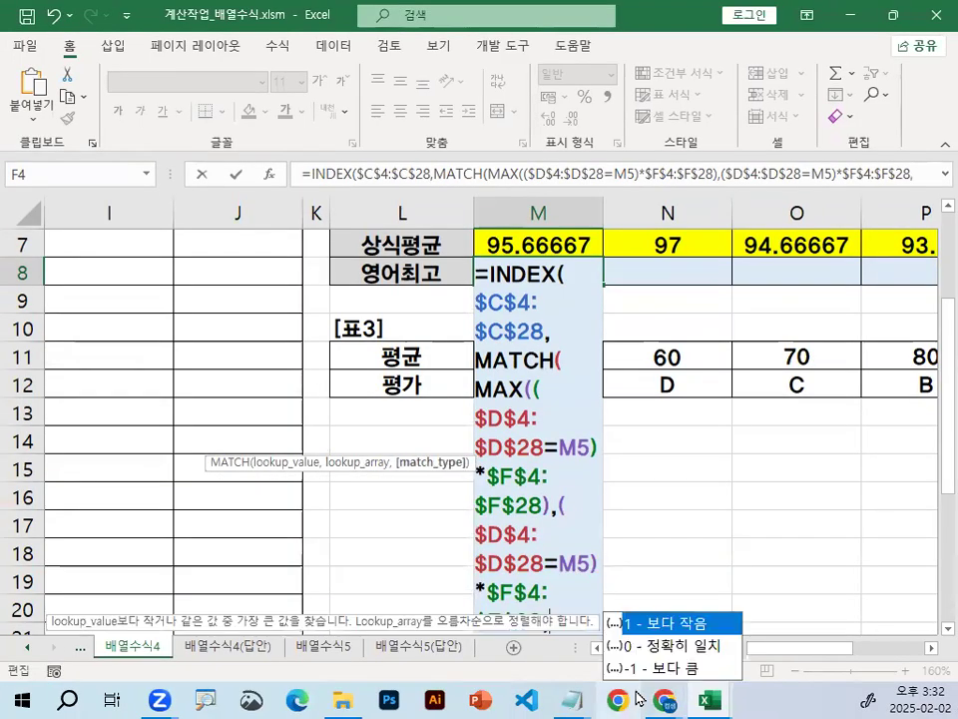
Finish the MATCH function in the M8 formula with exact match type 0 and close its parenthesis.
type("0)")
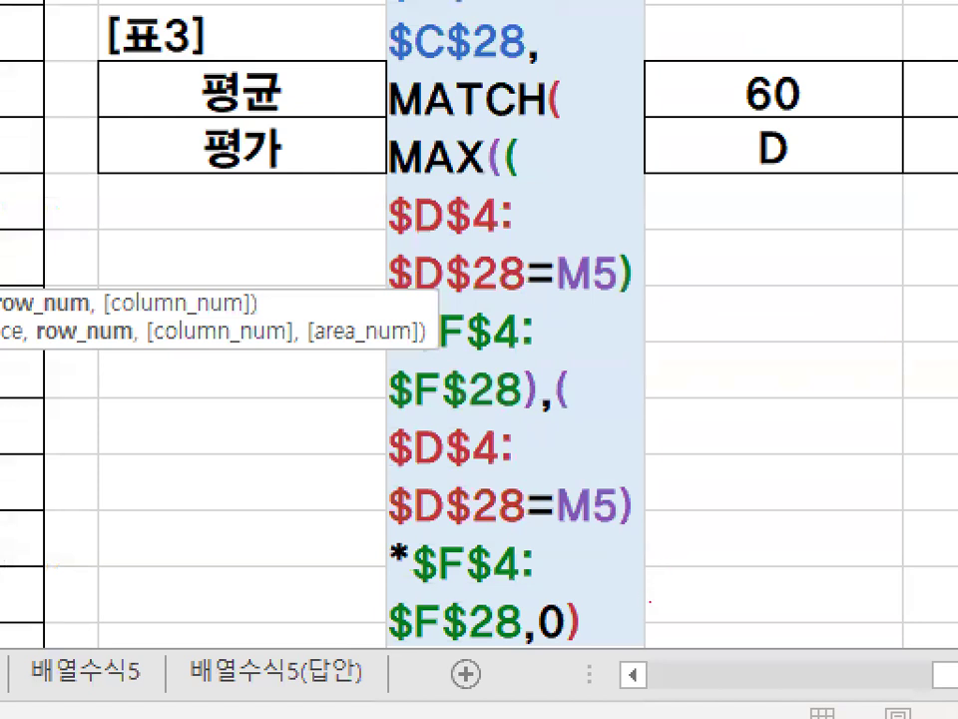
mouse_move(650, 602)
left_mouse_down()
mouse_move(328, 499)
mouse_move(385, 257)
mouse_move(662, 576)
left_mouse_up()
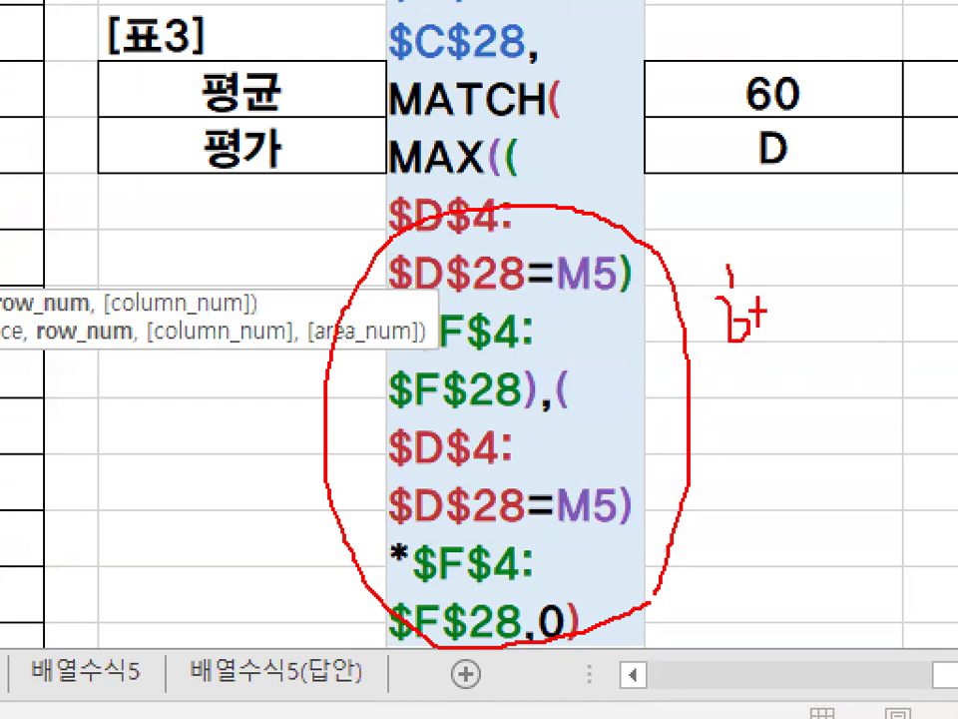
left_click_drag(542, 80, 551, 118)
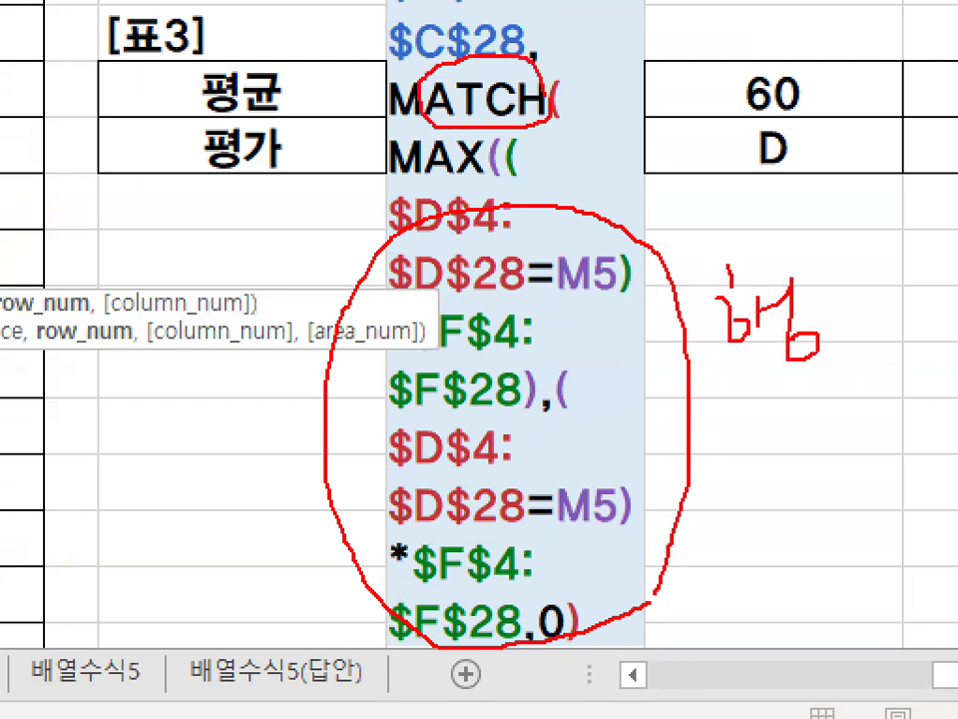
mouse_move(738, 218)
left_mouse_down()
mouse_move(689, 344)
mouse_move(719, 364)
mouse_move(881, 324)
left_mouse_up()
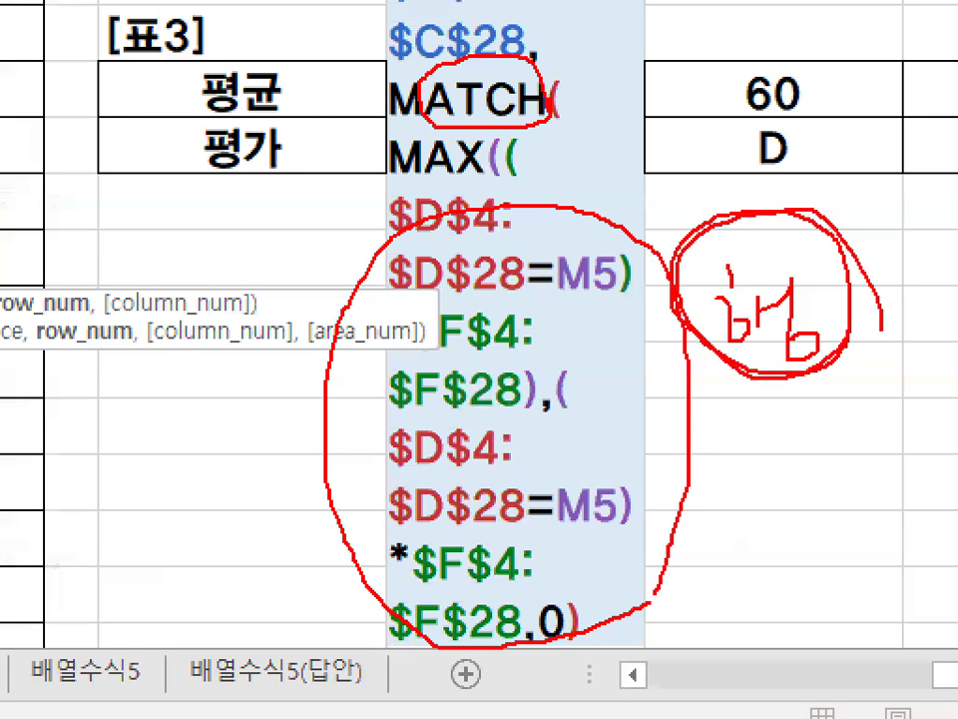
key("Escape")
Review the 이름 range of 표1 that INDEX returns from, to see which column number the formula needs.
left_click_drag(759, 649, 589, 644)
scroll(340, 506, "up", 2)
left_click_drag(286, 189, 312, 579)
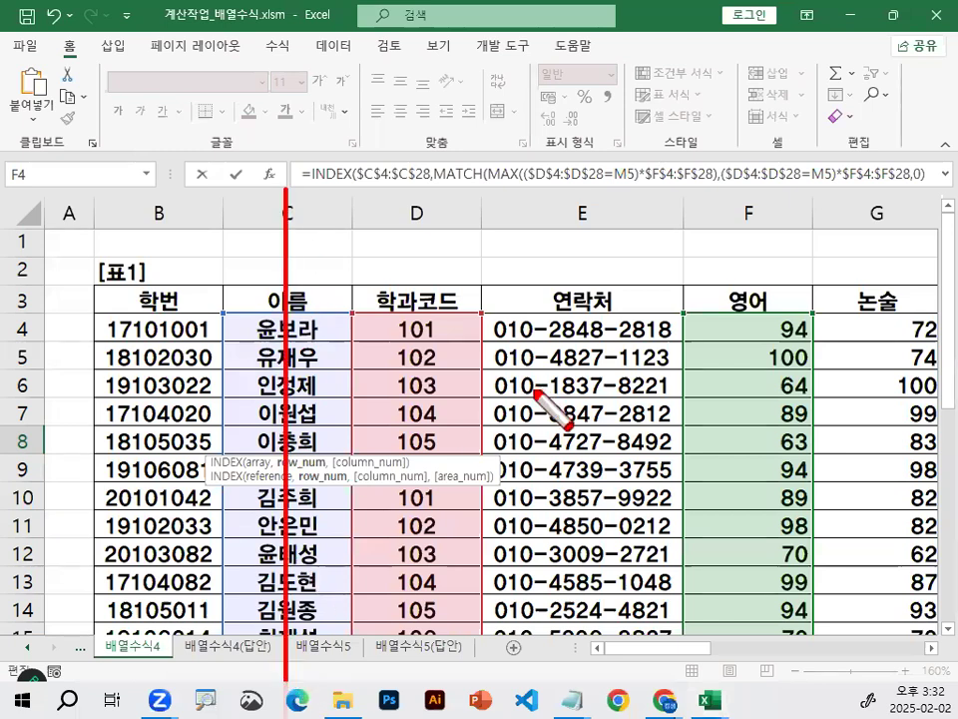
left_click_drag(167, 361, 431, 362)
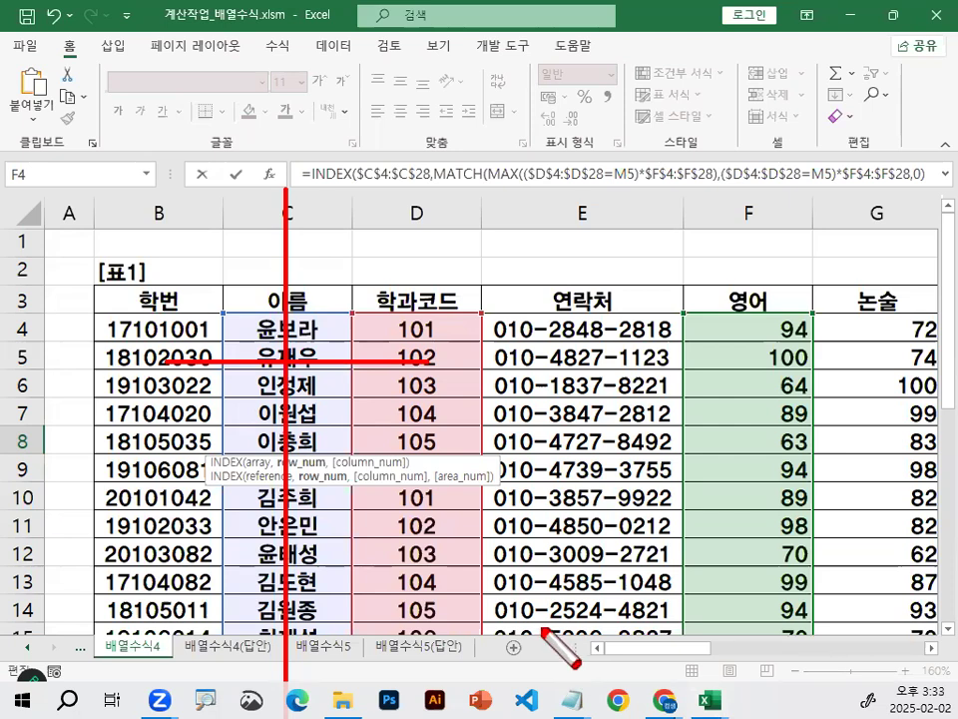
key("Escape")
mouse_move(710, 657)
left_mouse_down()
mouse_move(896, 659)
mouse_move(820, 657)
left_mouse_up()
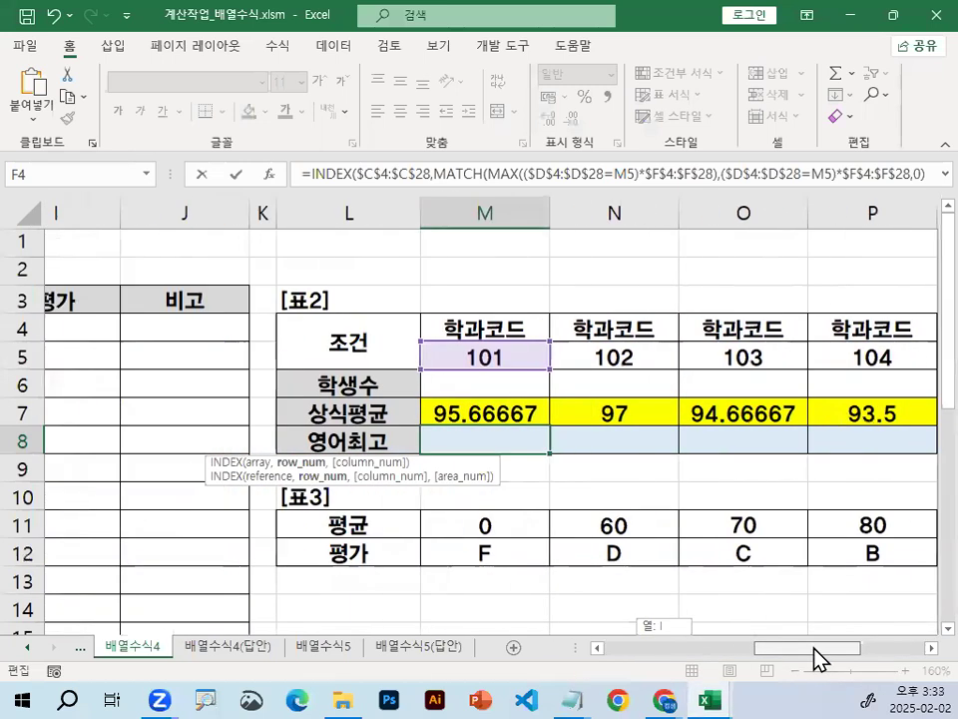
scroll(728, 590, "down", 2)
scroll(729, 592, "down", 1)
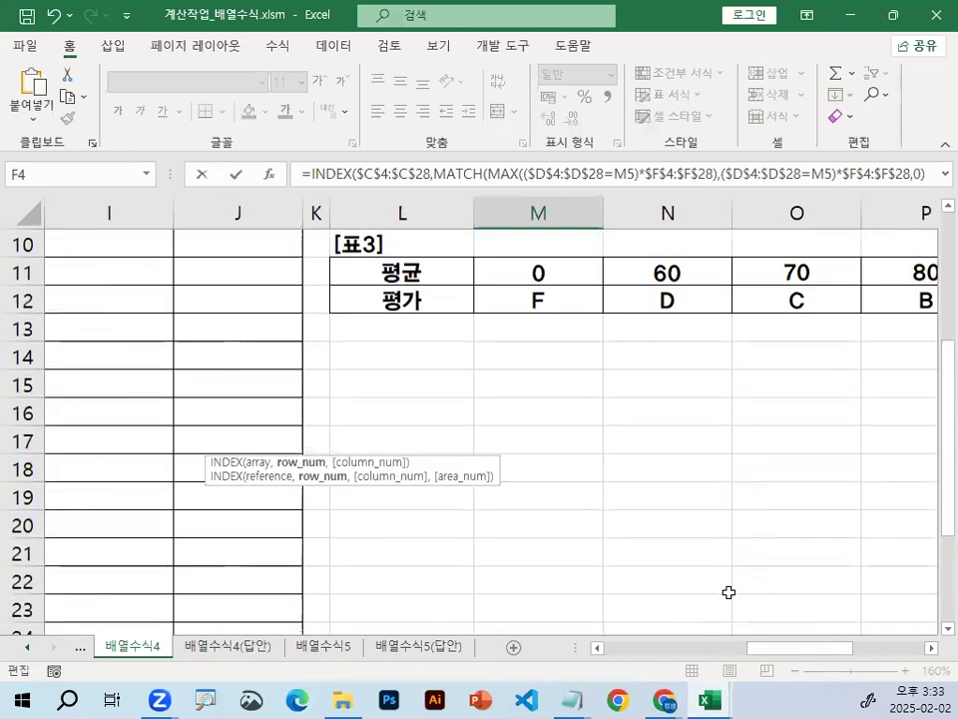
scroll(705, 555, "up", 1)
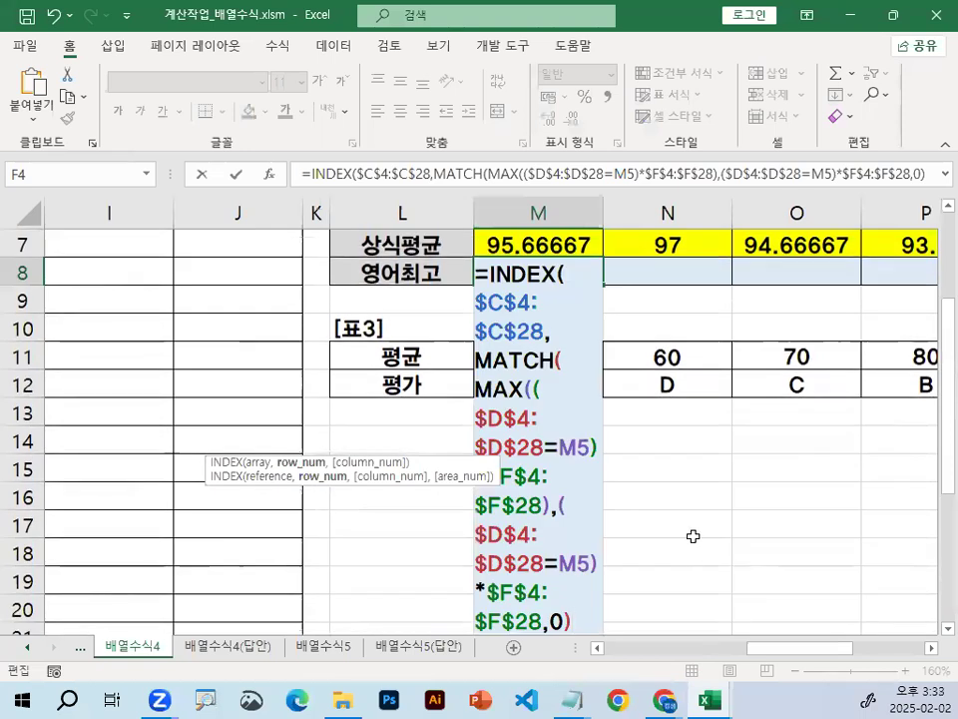
Add column number 1 to the INDEX function, close it, and enter the M8 formula as an array formula.
type(",1")
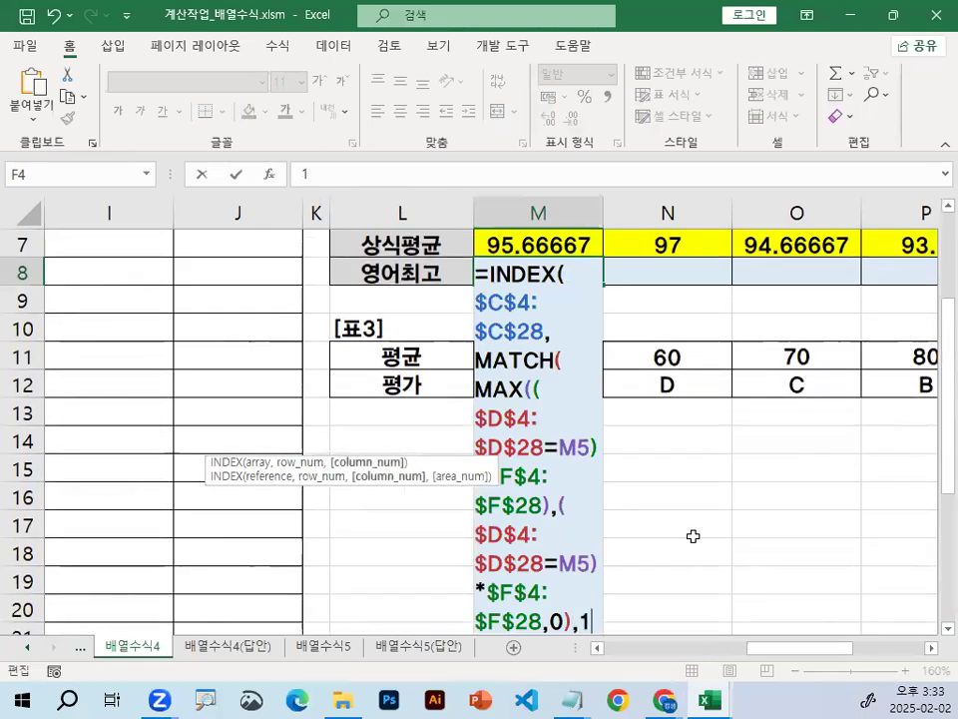
type(")")
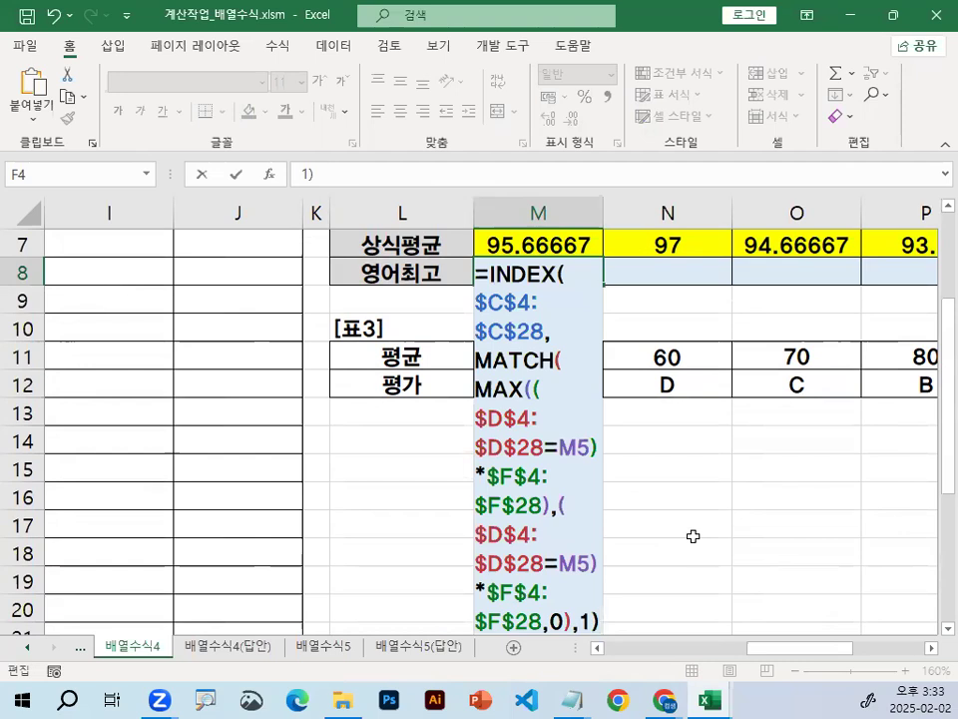
key("ctrl+shift+Return")
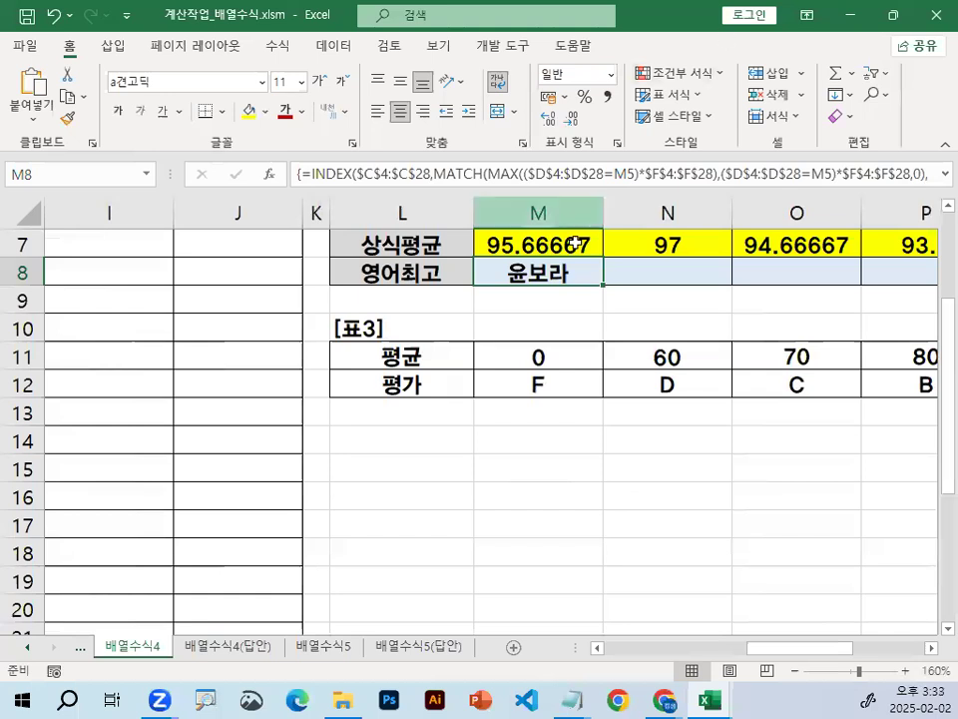
Fill the M8 array formula across the 영어최고 row through the 학과코드 106 column.
left_click_drag(603, 286, 690, 286)
left_click_drag(886, 649, 847, 649)
key("shift+BackSpace")
scroll(329, 514, "up", 2)
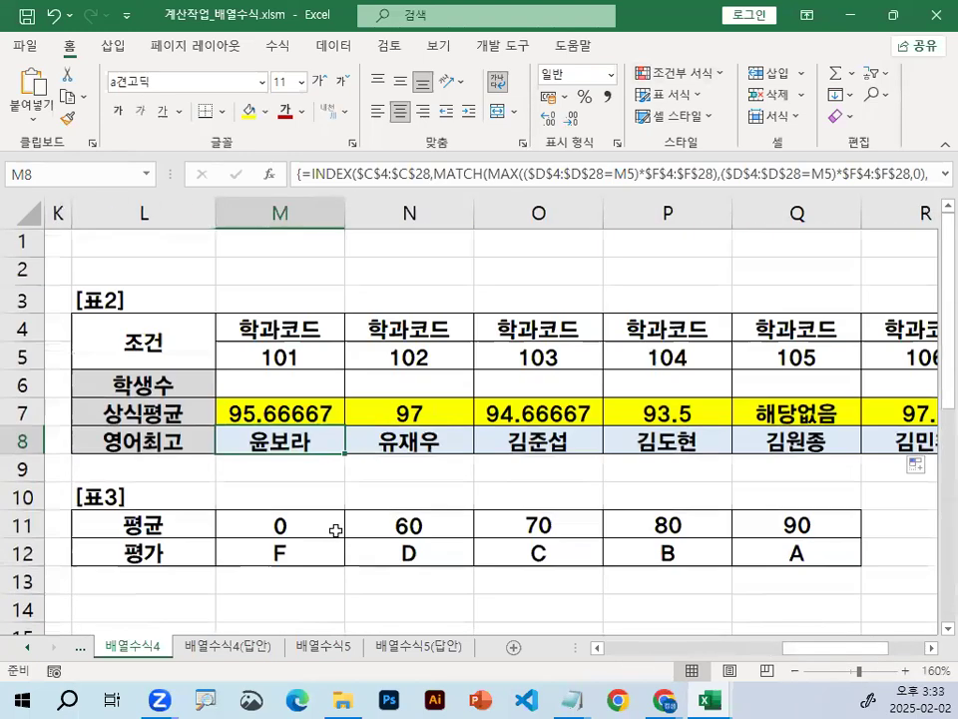
Turn on header filters for 표1 to check the 영어최고 result for 학과코드 101.
left_click(286, 354)
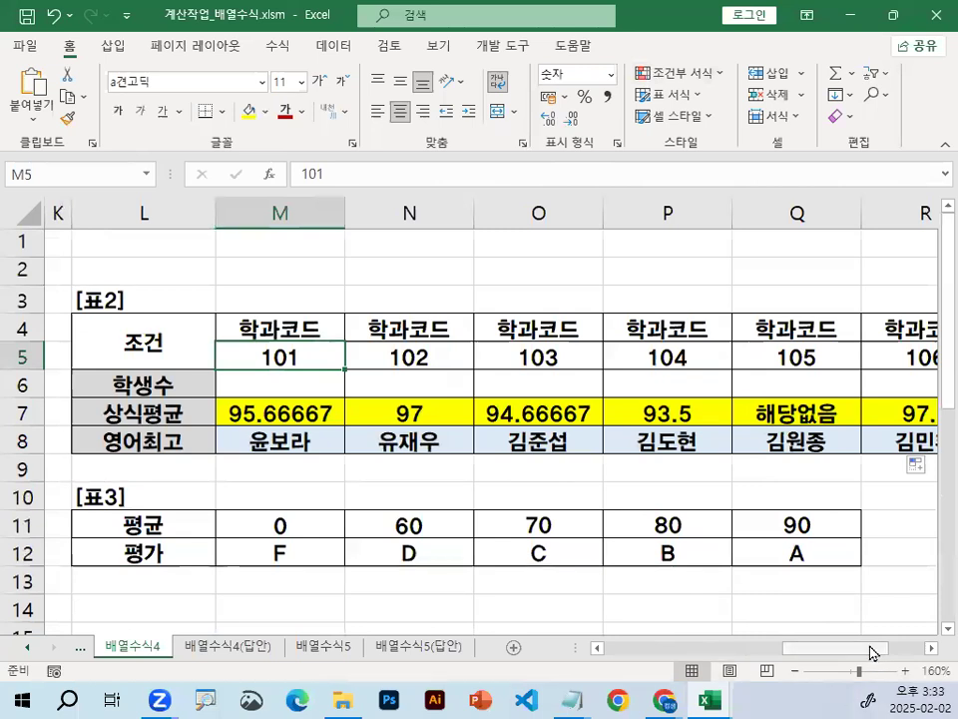
left_click_drag(874, 653, 618, 646)
left_click(284, 384)
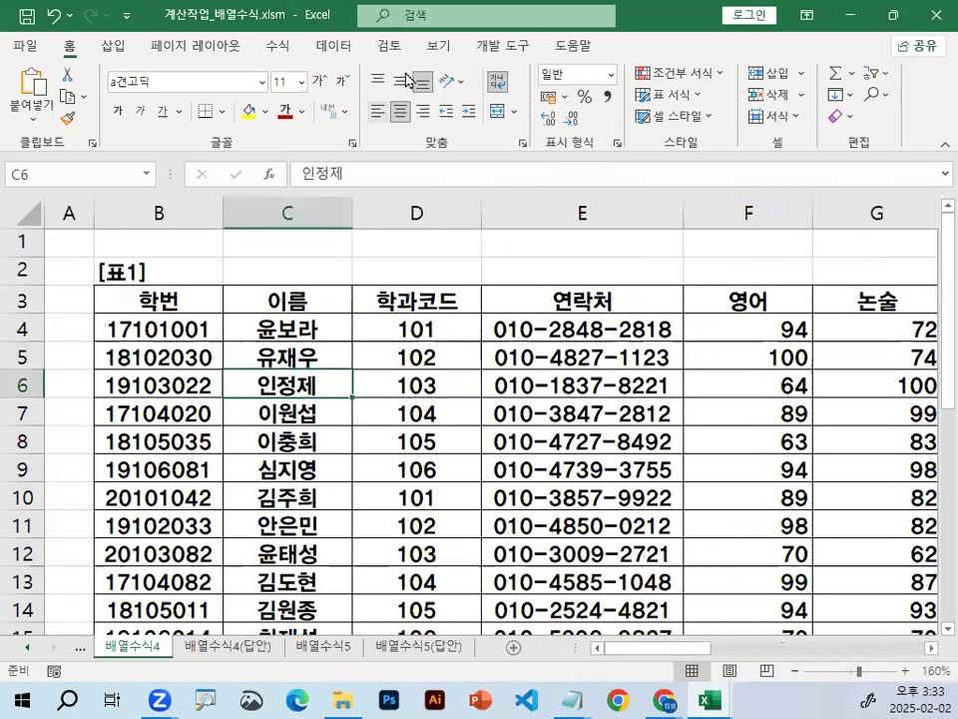
left_click(437, 48)
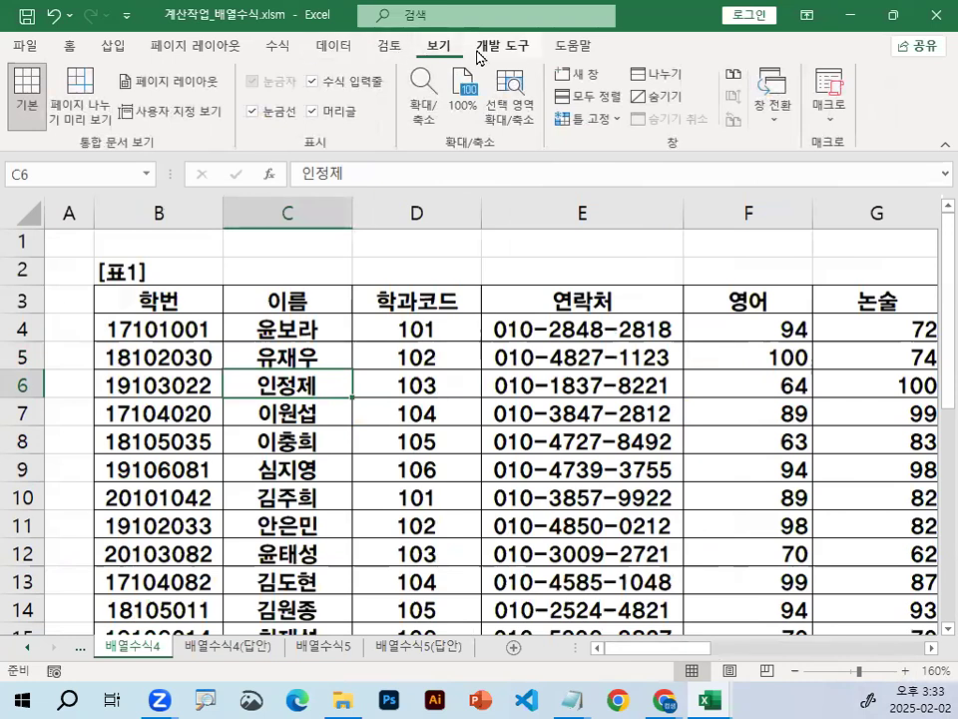
left_click(342, 45)
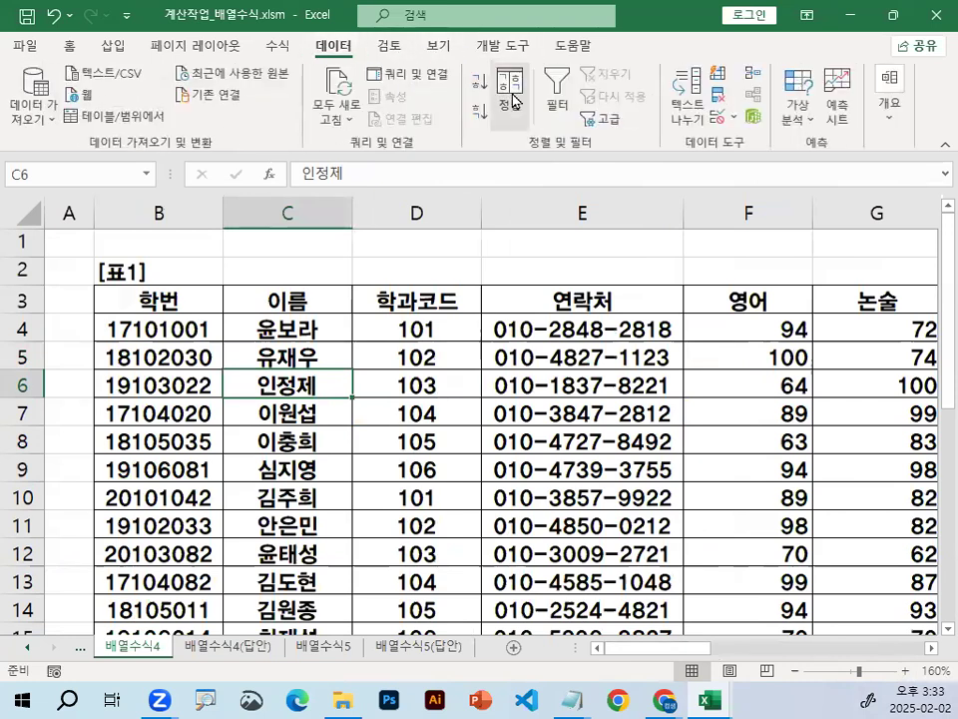
left_click(556, 88)
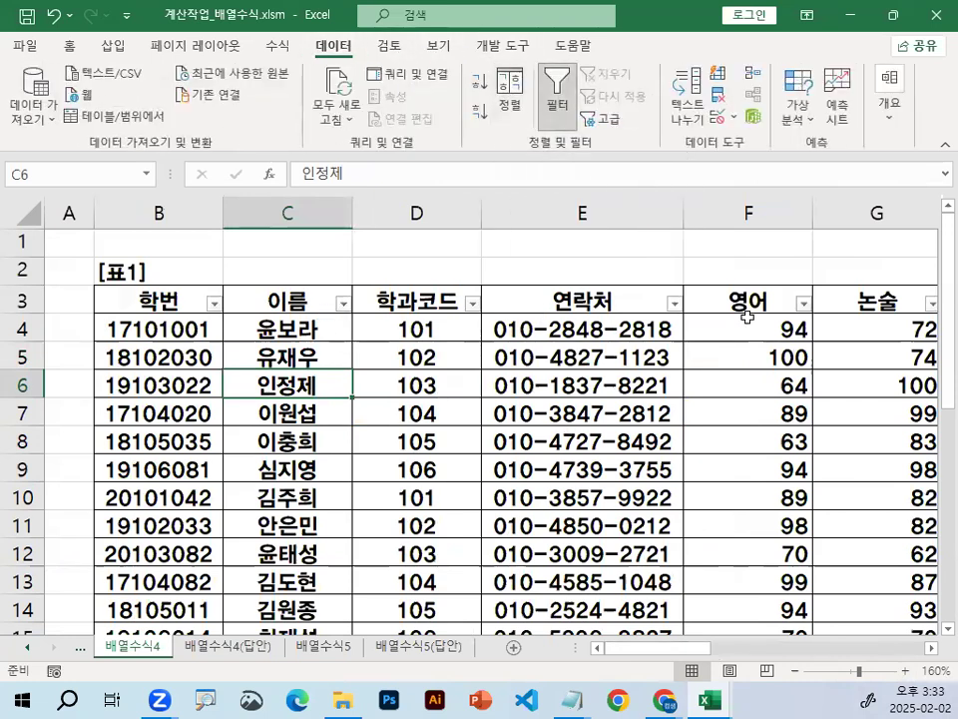
Filter 표1 by 학과코드 so that only the 101 rows are displayed.
left_click(803, 303)
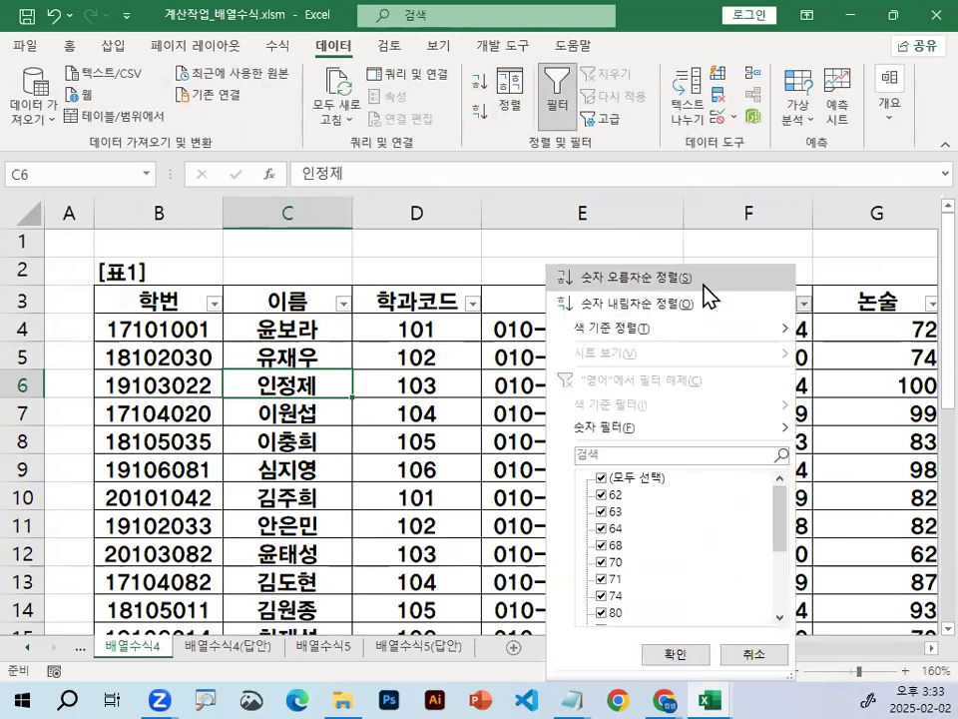
left_click(250, 369)
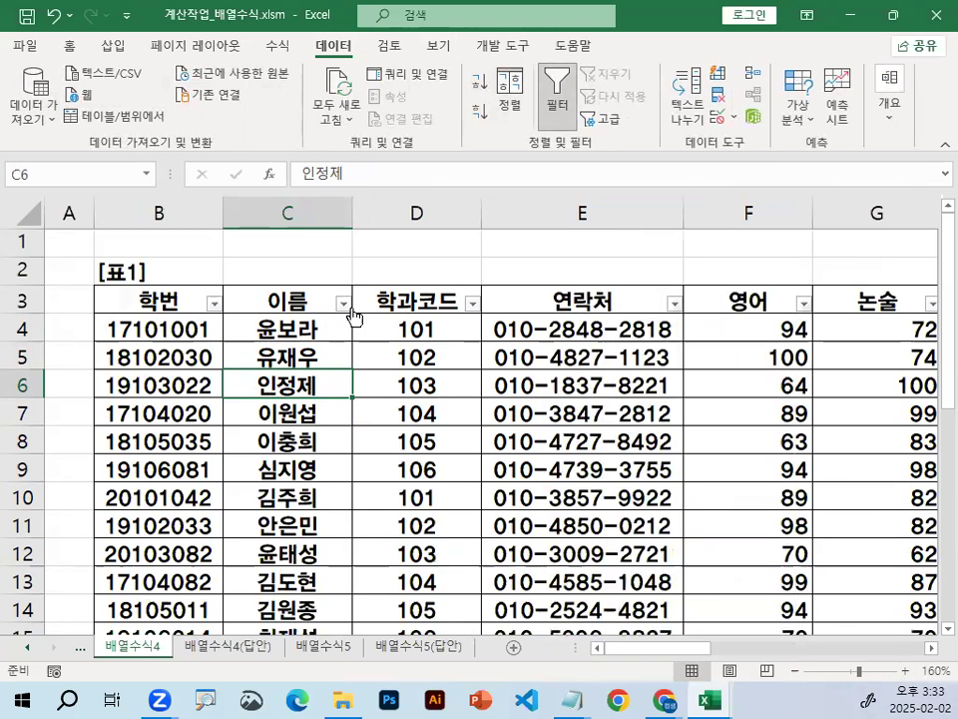
left_click(473, 304)
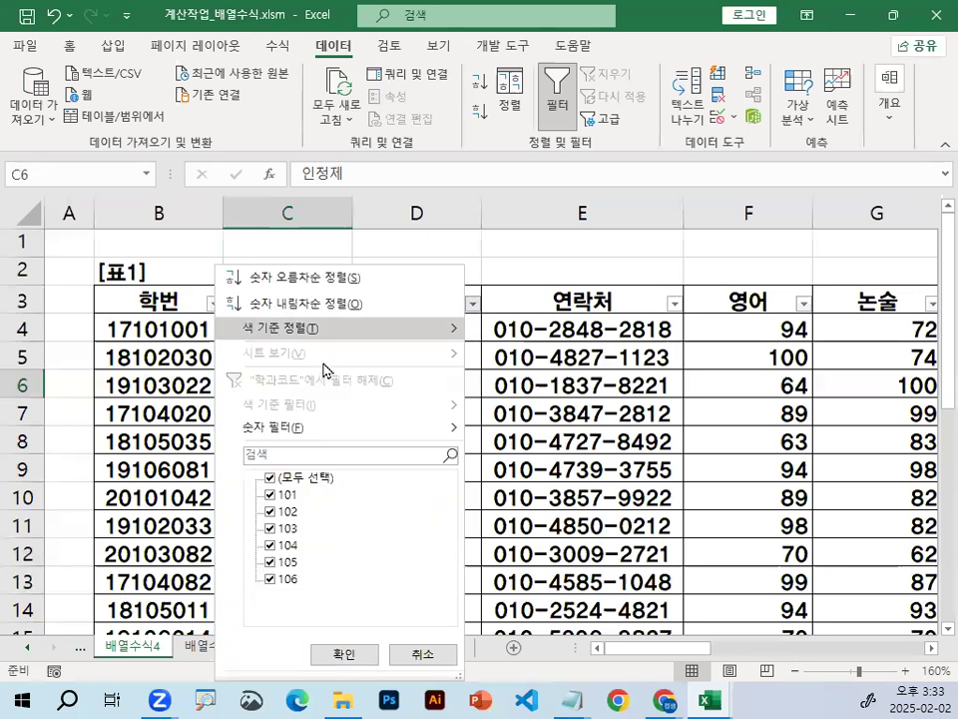
left_click(269, 494)
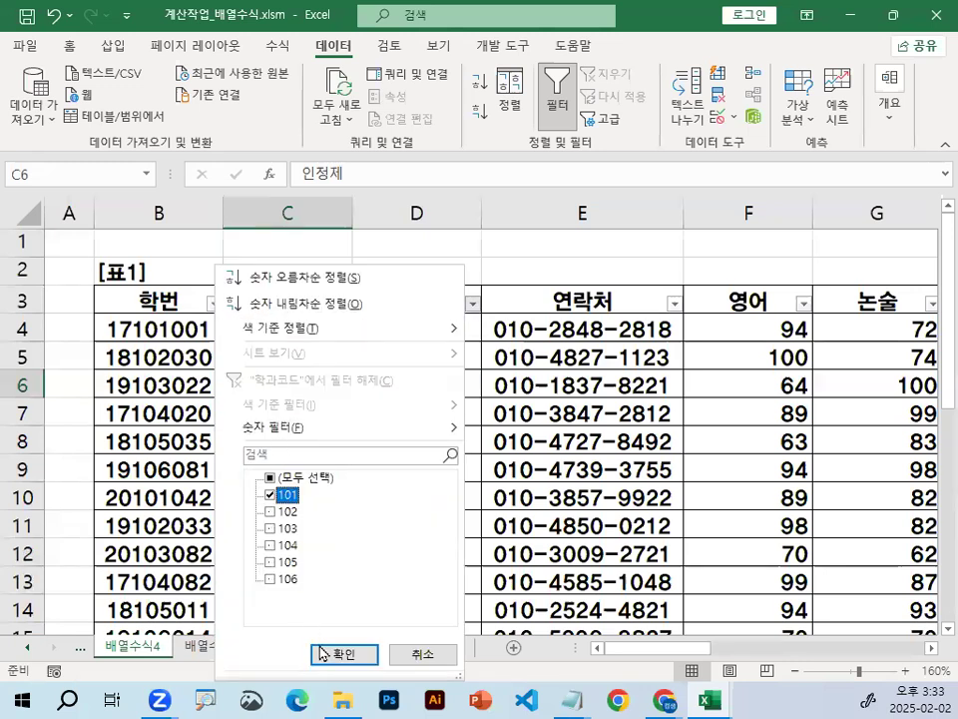
left_click(338, 654)
Compare the 영어 scores of the filtered 101 rows and check which name has the highest one.
left_click(299, 328)
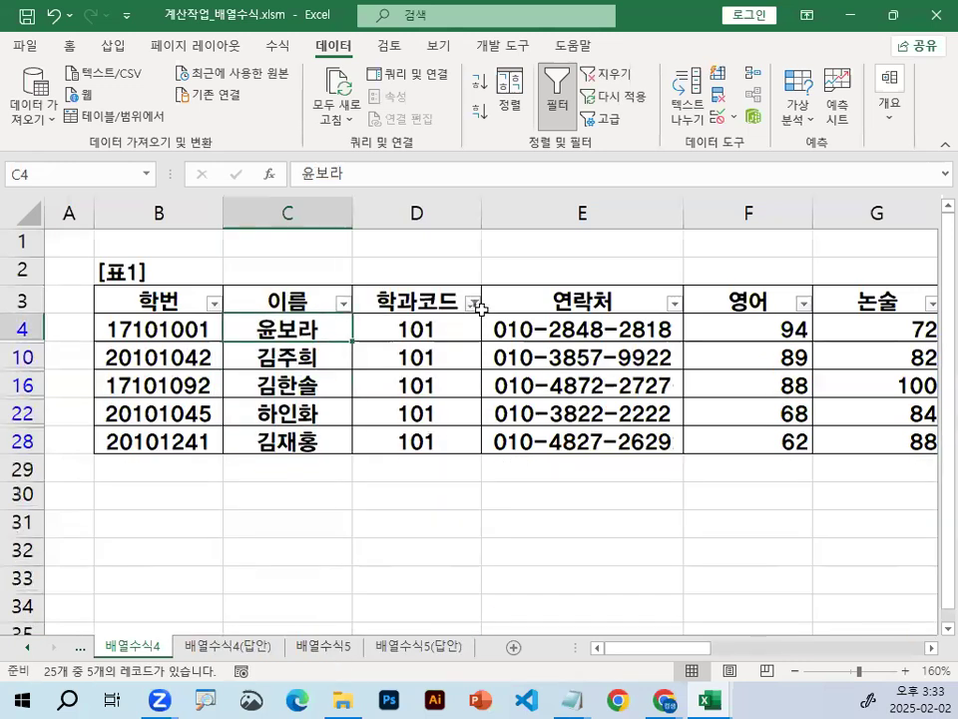
left_click_drag(766, 320, 765, 439)
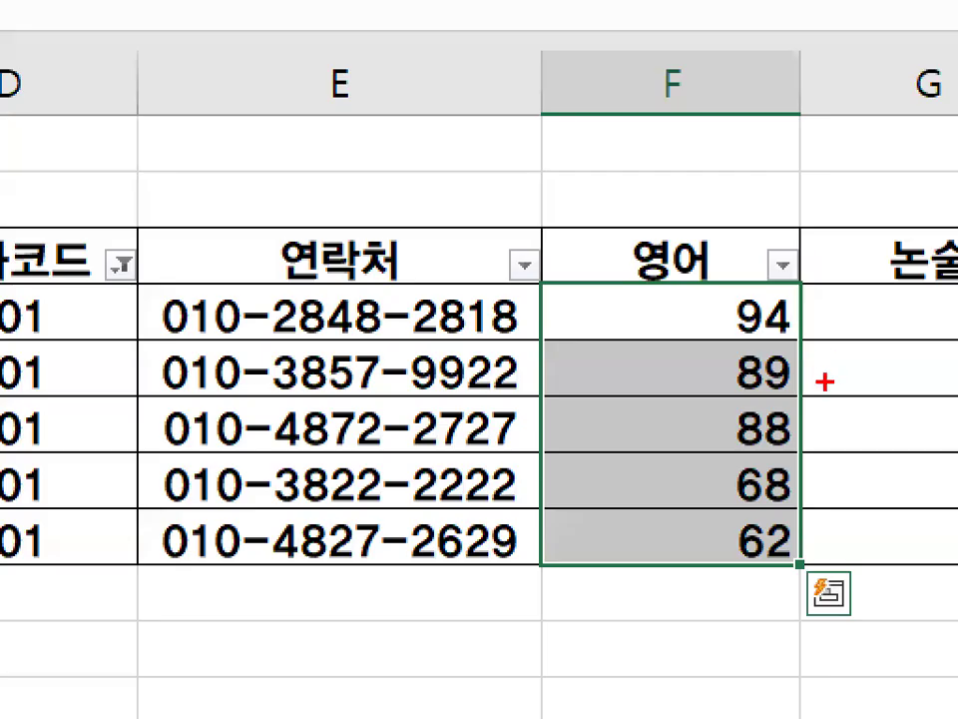
left_click_drag(805, 329, 806, 322)
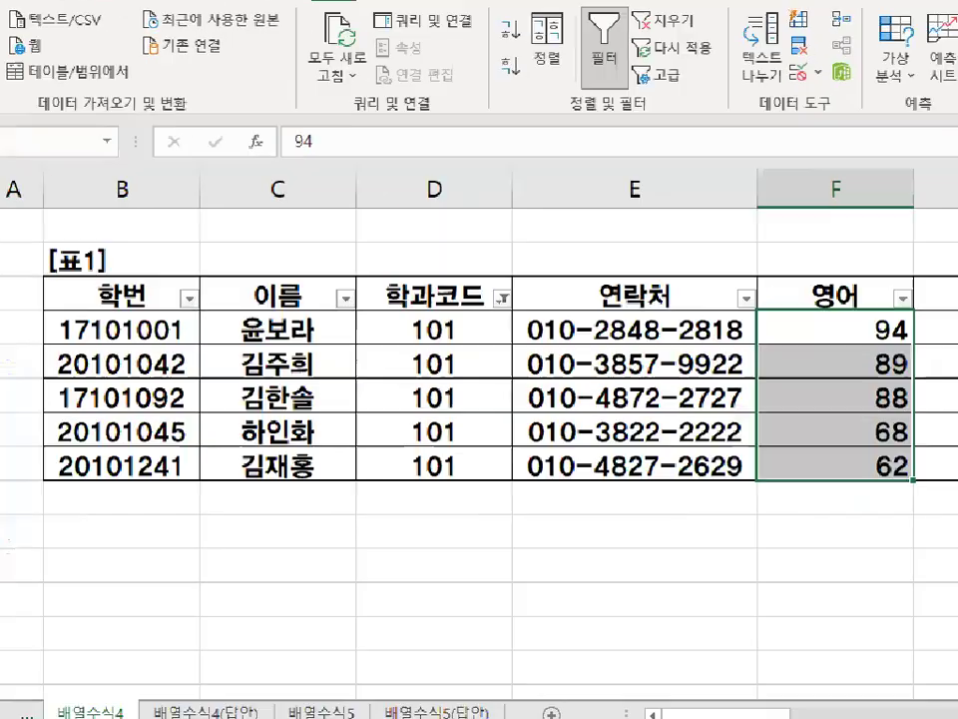
mouse_move(200, 330)
left_mouse_down()
mouse_move(363, 331)
mouse_move(342, 344)
left_mouse_up()
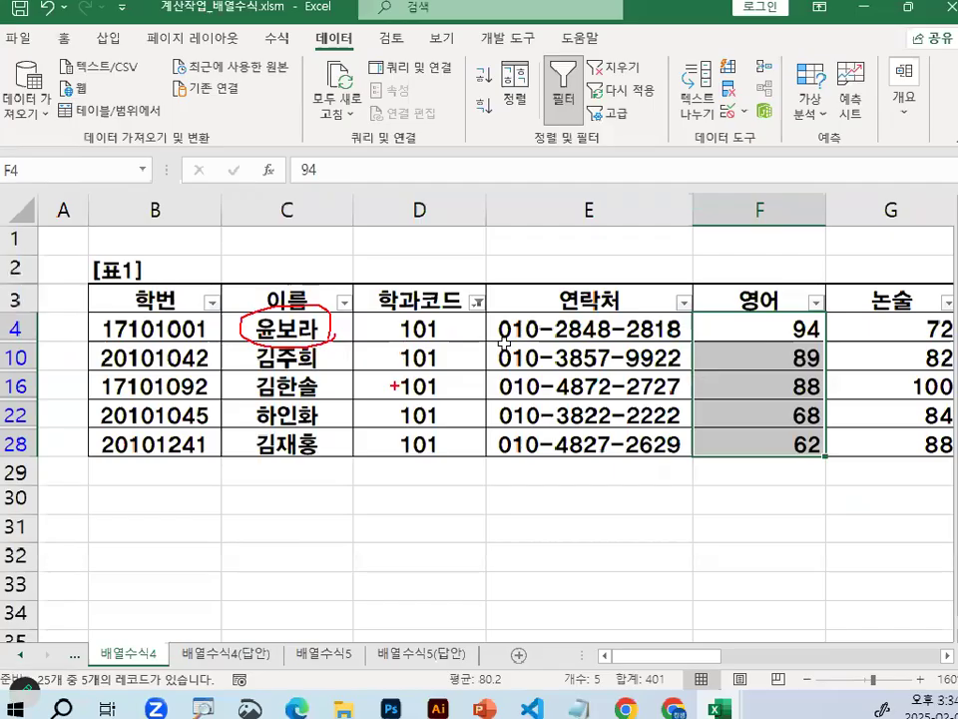
key("Escape")
Remove the filter from 표1 and reselect the 영어최고 cell for 학과코드 101 in 표2.
left_click(417, 414)
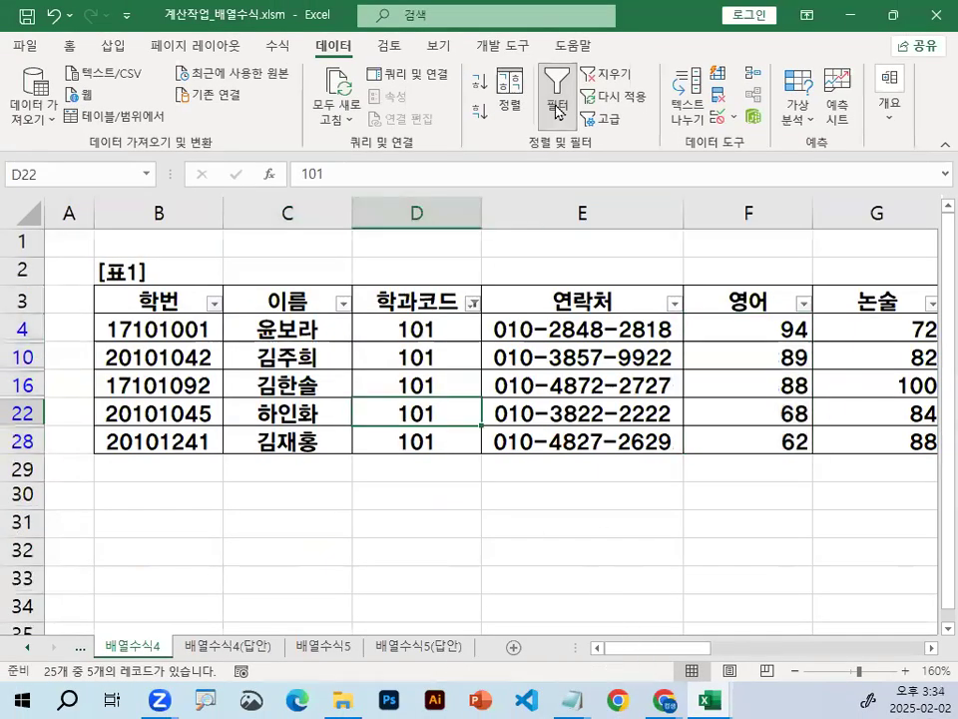
left_click(557, 96)
left_click(599, 526)
left_click_drag(704, 647, 866, 649)
left_click(453, 454)
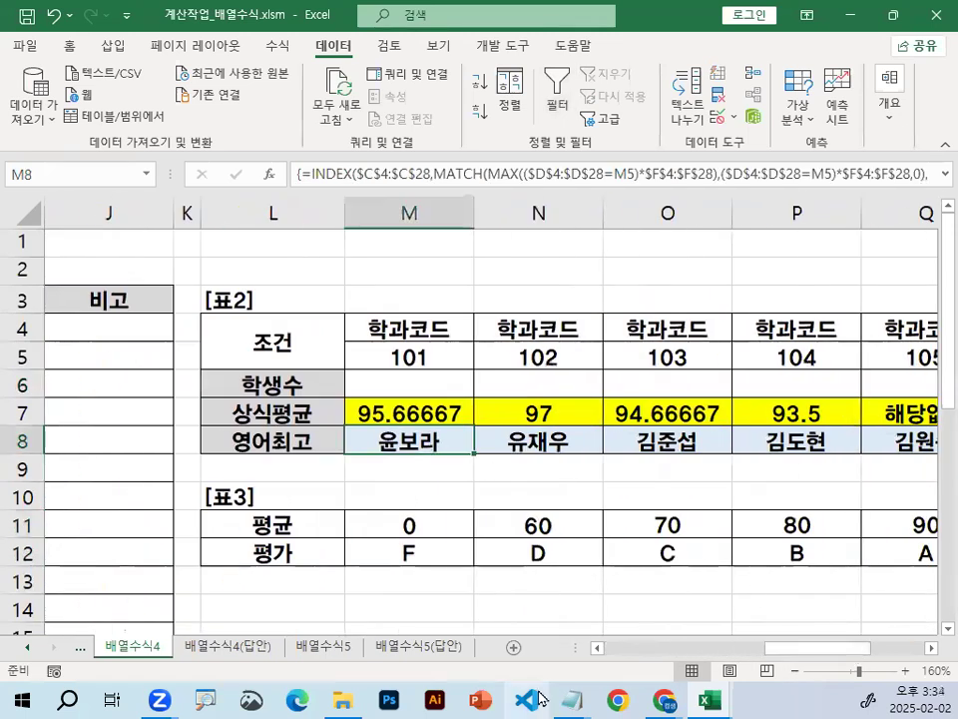
Switch to the Notepad file 2024_컴활1급실기-7일차엑셀수업내용.txt and review its notes on the INDEX, MATCH, MAX array formula pattern.
mouse_move(571, 699)
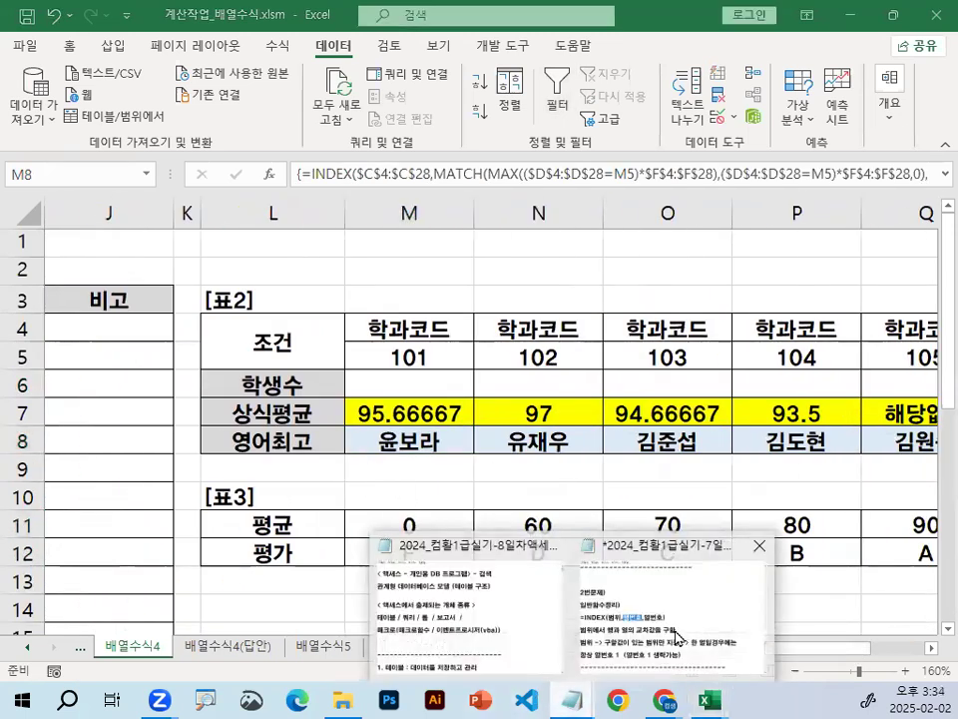
left_click(677, 637)
scroll(414, 475, "down", 2)
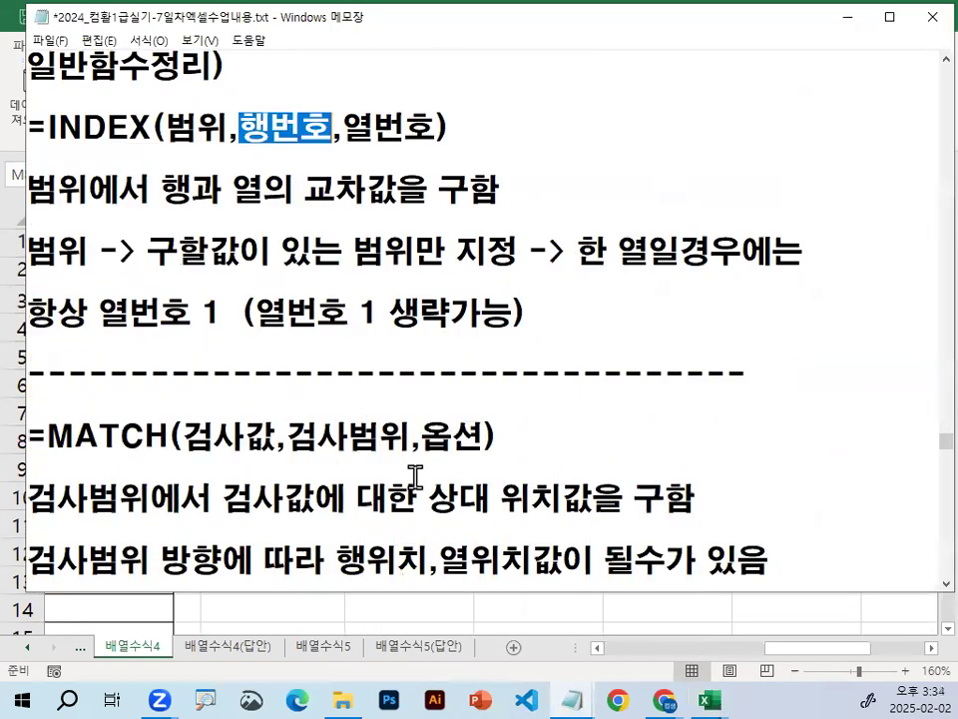
scroll(414, 475, "down", 6)
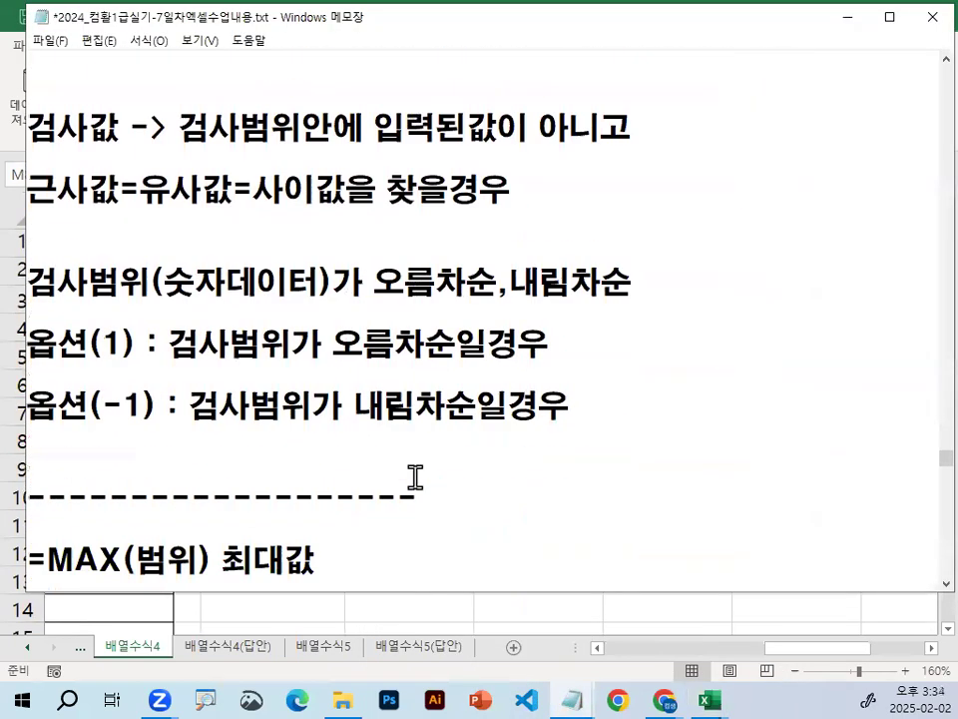
scroll(415, 477, "down", 2)
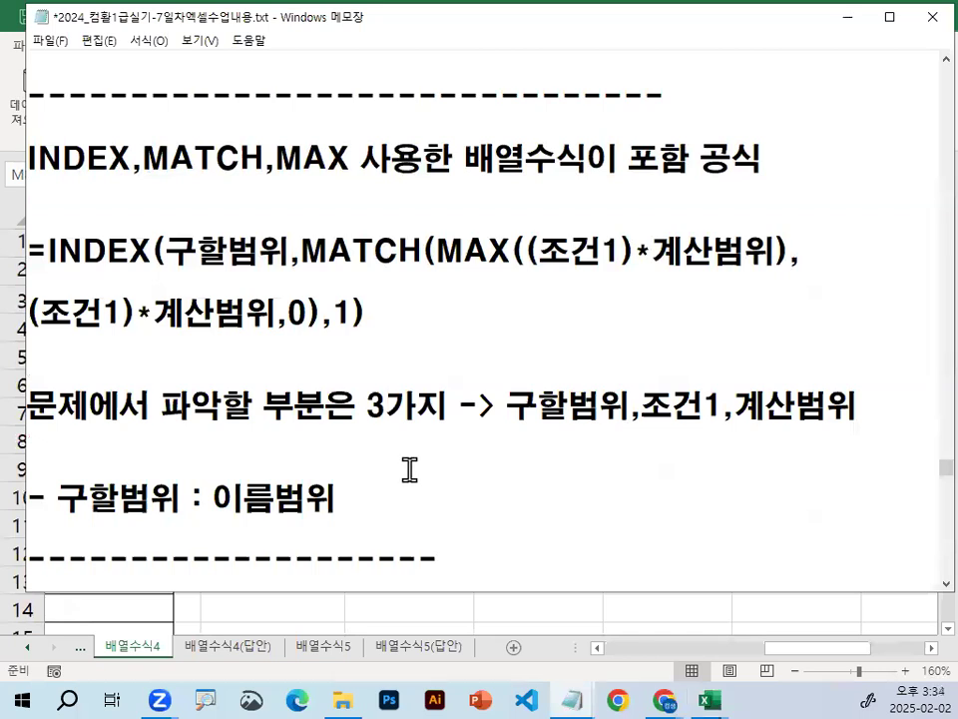
left_click_drag(50, 187, 759, 186)
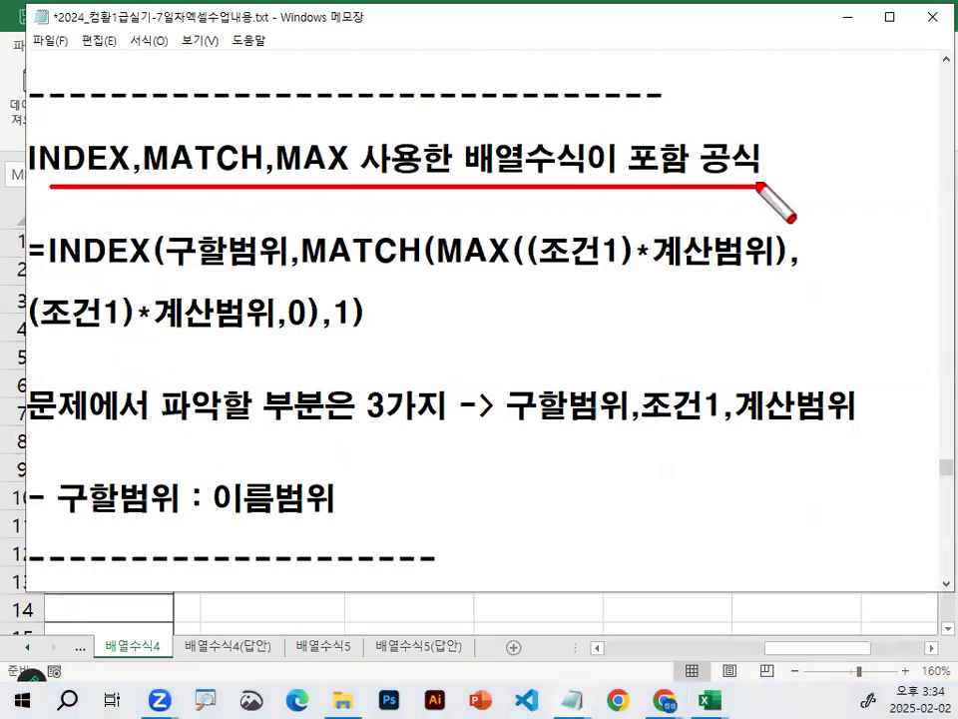
mouse_move(419, 184)
left_mouse_down()
mouse_move(507, 136)
mouse_move(587, 178)
left_mouse_up()
mouse_move(629, 167)
left_mouse_down()
mouse_move(625, 120)
mouse_move(698, 182)
left_mouse_up()
left_click_drag(45, 424, 289, 424)
left_click_drag(371, 420, 844, 427)
key("Escape")
Insert a spaced slash between "구할범위," and "조건1" in the note about the three parts to identify.
left_click(638, 406)
type("/")
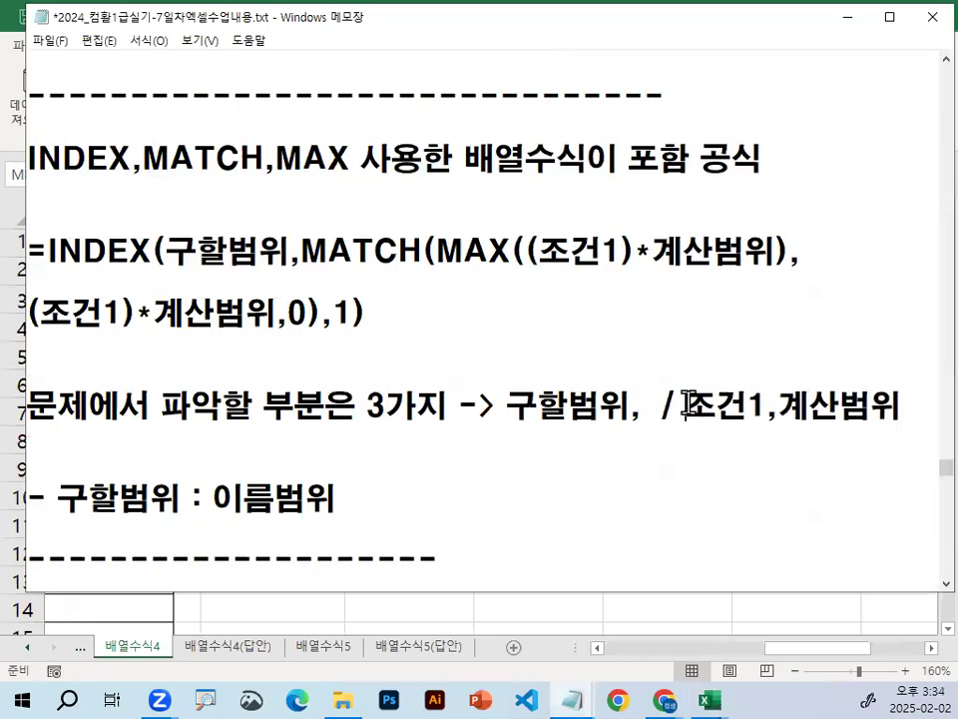
left_click_drag(683, 406, 904, 406)
left_click(644, 431)
left_click_drag(506, 406, 842, 407)
scroll(439, 449, "down", 3)
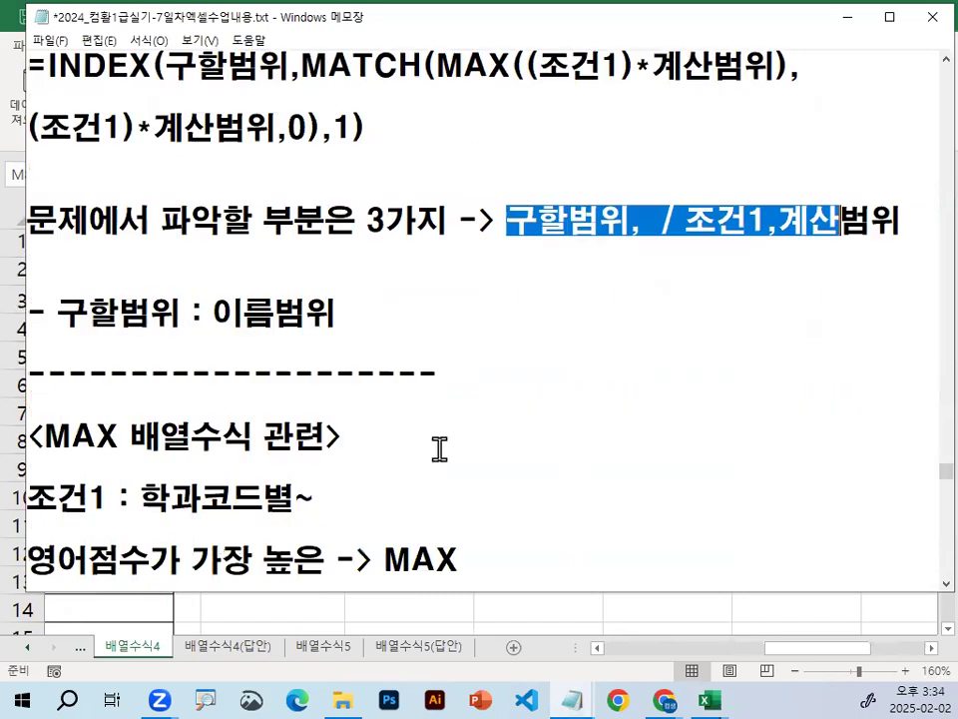
Mark up the cell-reference INDEX formula under <최종식>, underlining the MAX lookup value and lookup array and bracketing the MATCH arguments.
scroll(424, 430, "down", 3)
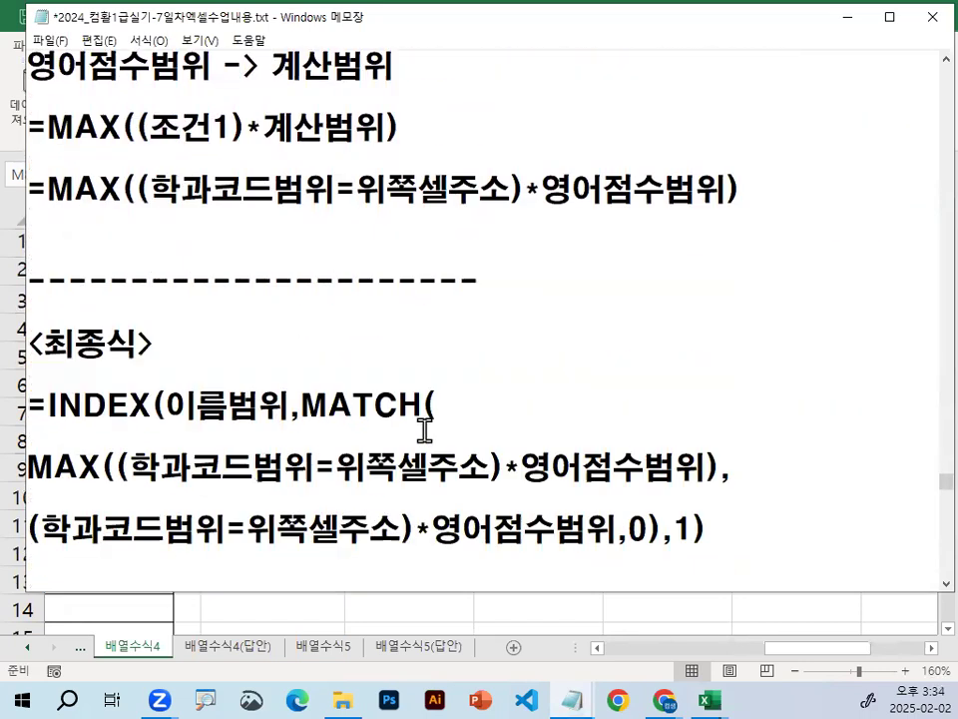
left_click(417, 461)
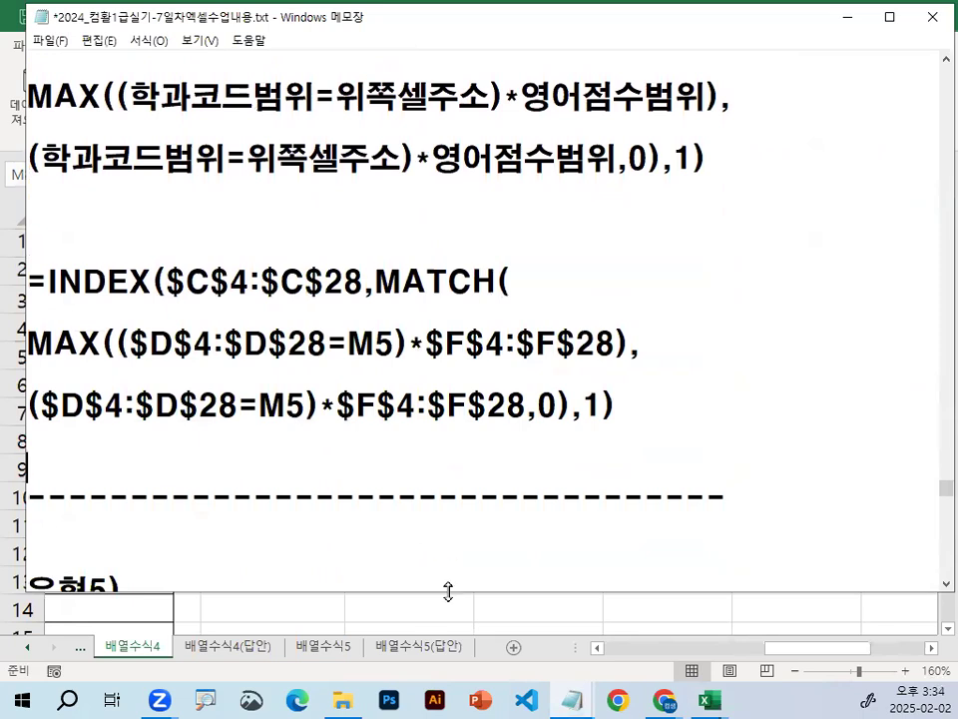
key("ctrl+2")
left_click_drag(28, 369, 609, 370)
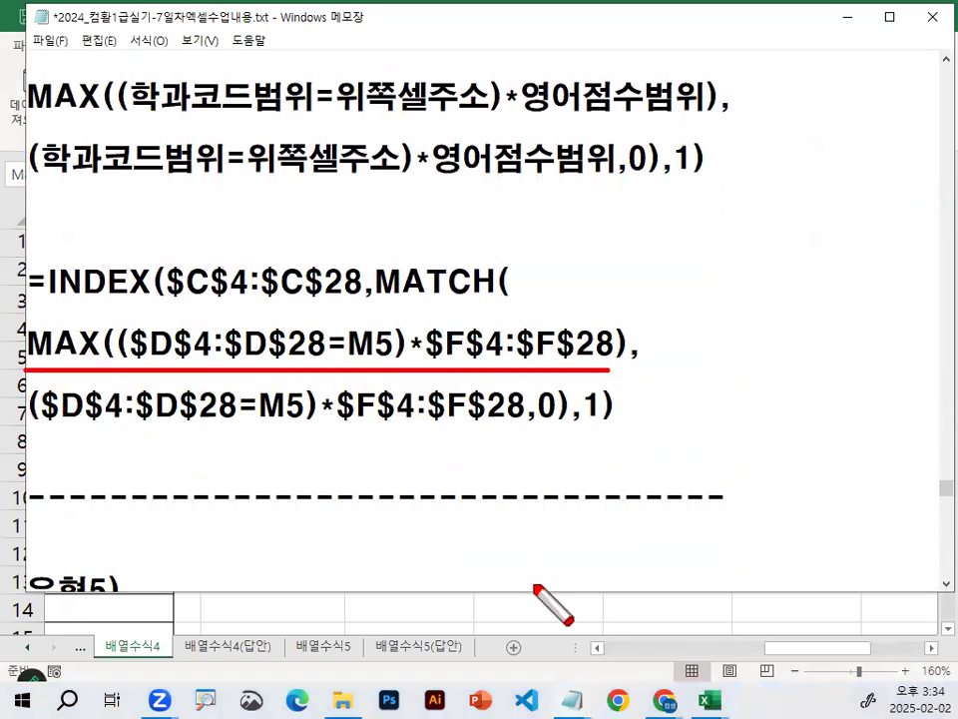
mouse_move(157, 312)
left_mouse_down()
mouse_move(169, 327)
mouse_move(198, 296)
left_mouse_up()
left_click_drag(28, 423, 521, 421)
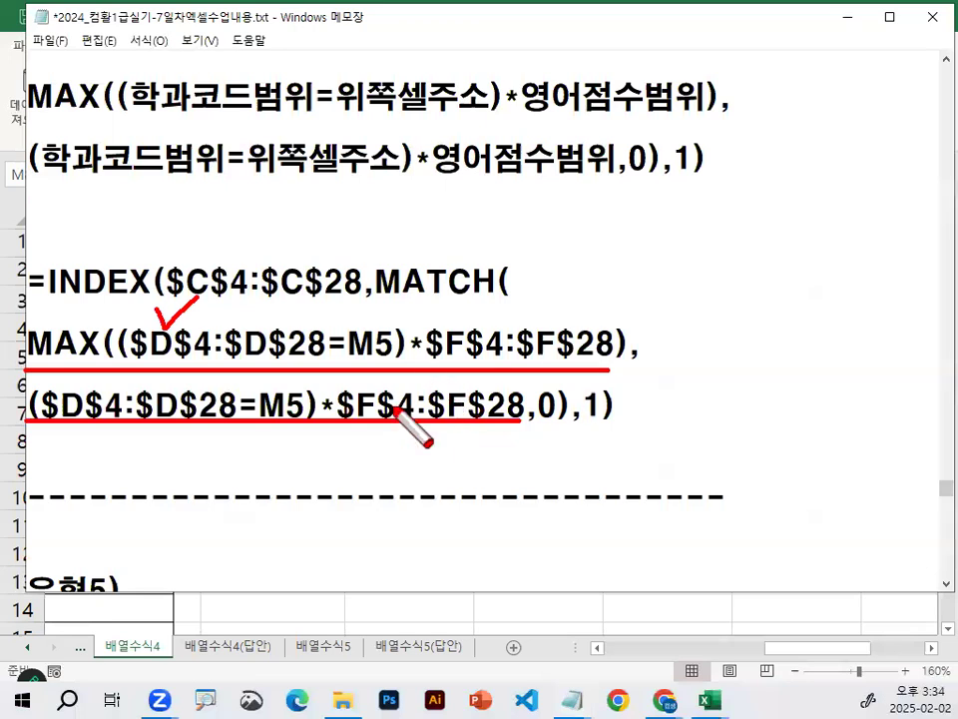
left_click(544, 383)
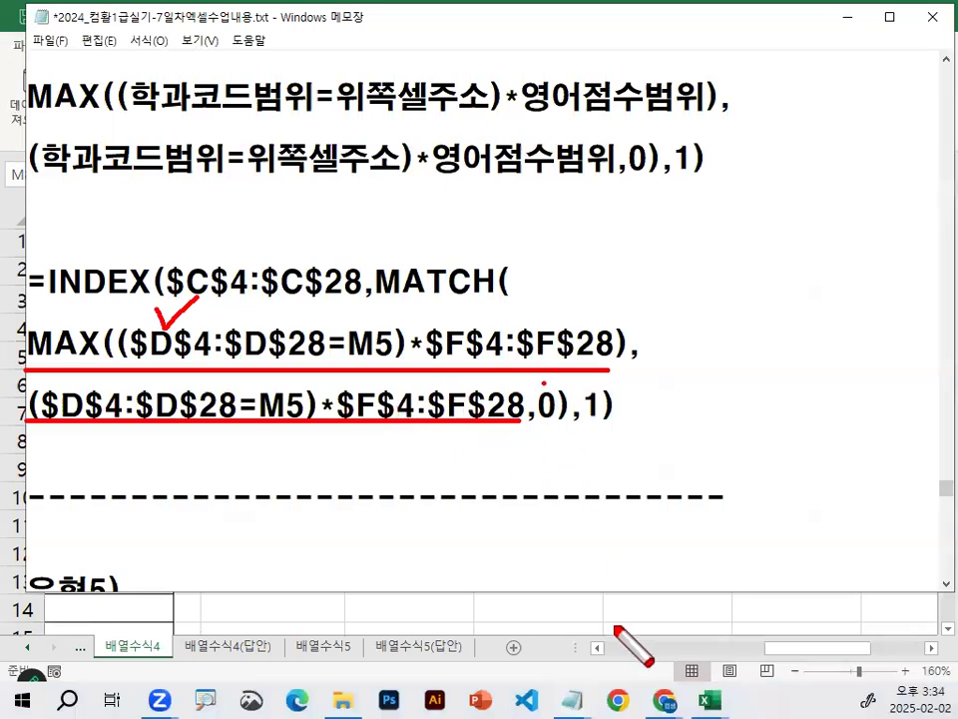
left_click_drag(518, 257, 512, 302)
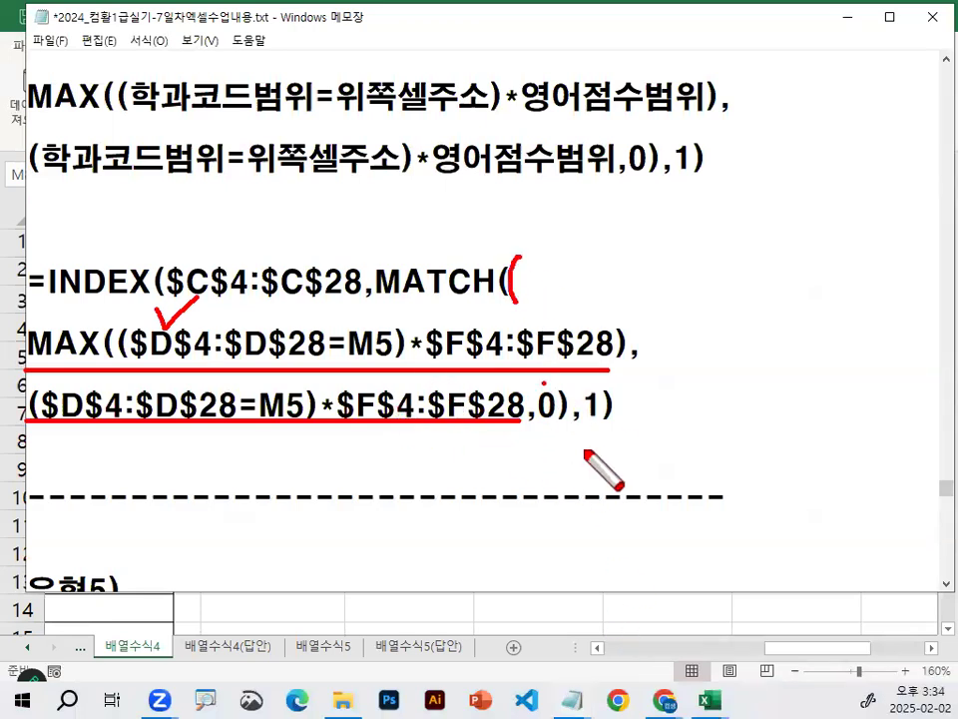
mouse_move(547, 381)
left_mouse_down()
mouse_move(557, 430)
mouse_move(611, 428)
left_mouse_up()
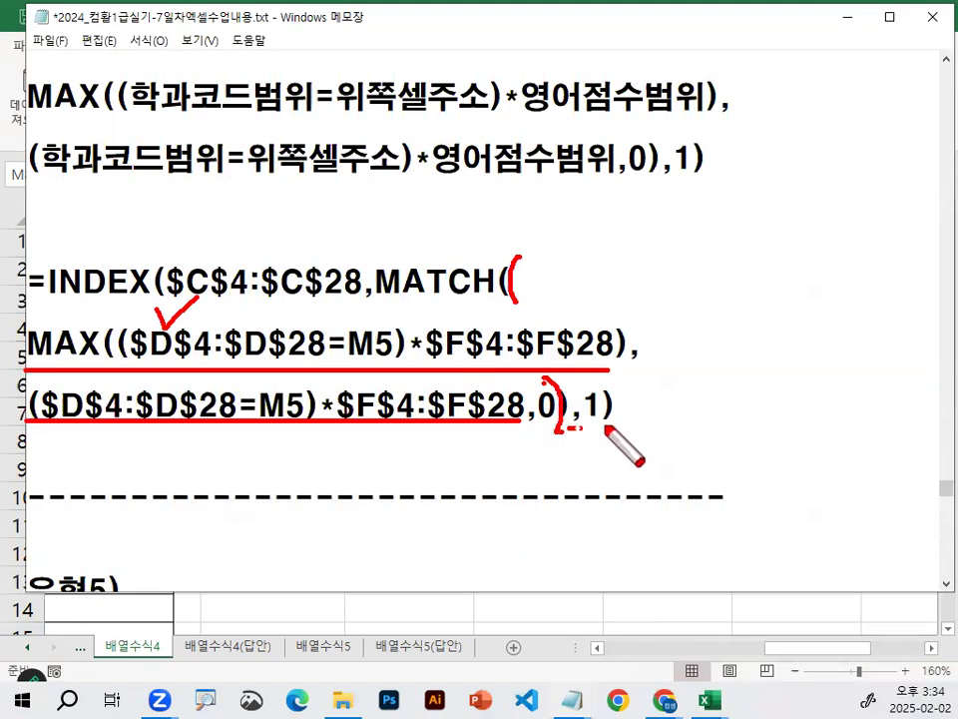
Tick INDEX and mark its final column argument 1 with a handwritten arrow and label, and clear all annotations.
mouse_move(89, 235)
left_mouse_down()
mouse_move(100, 250)
mouse_move(142, 210)
left_mouse_up()
left_click_drag(589, 432, 585, 471)
mouse_move(574, 463)
left_mouse_down()
mouse_move(576, 478)
mouse_move(599, 484)
left_mouse_up()
mouse_move(565, 515)
left_mouse_down()
mouse_move(560, 522)
mouse_move(582, 545)
mouse_move(631, 569)
mouse_move(651, 539)
left_mouse_up()
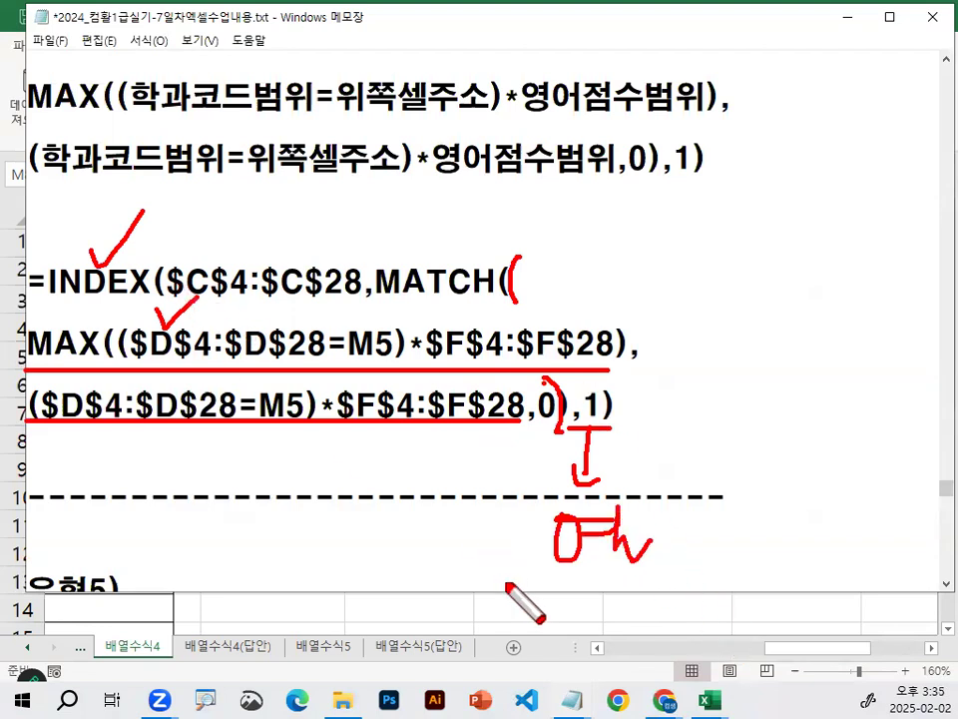
key("Escape")
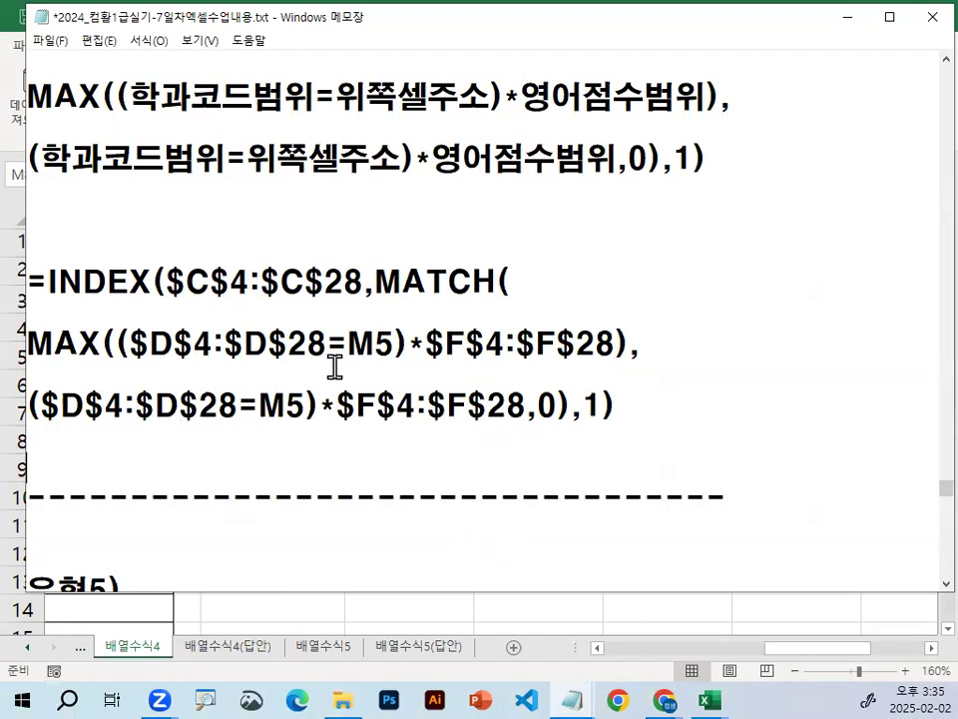
Review the worded final formula, and underline INDEX, MATCH and MAX in the heading of the general formula pattern before clearing the marks.
scroll(338, 349, "up", 1)
left_click_drag(62, 222, 327, 222)
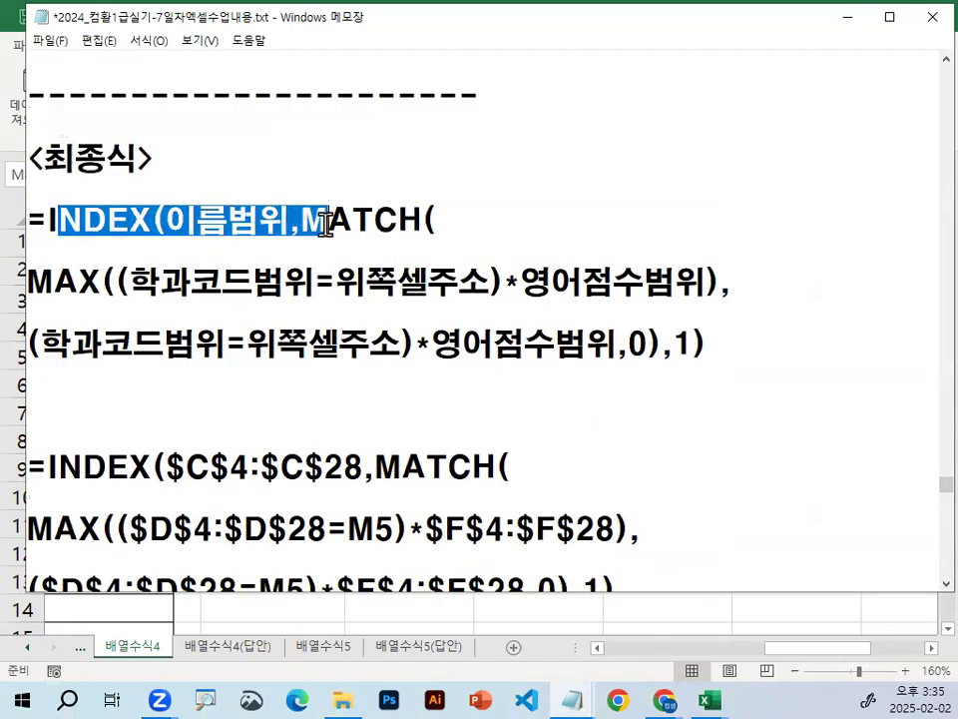
double_click(37, 281)
scroll(362, 459, "up", 3)
scroll(361, 458, "up", 5)
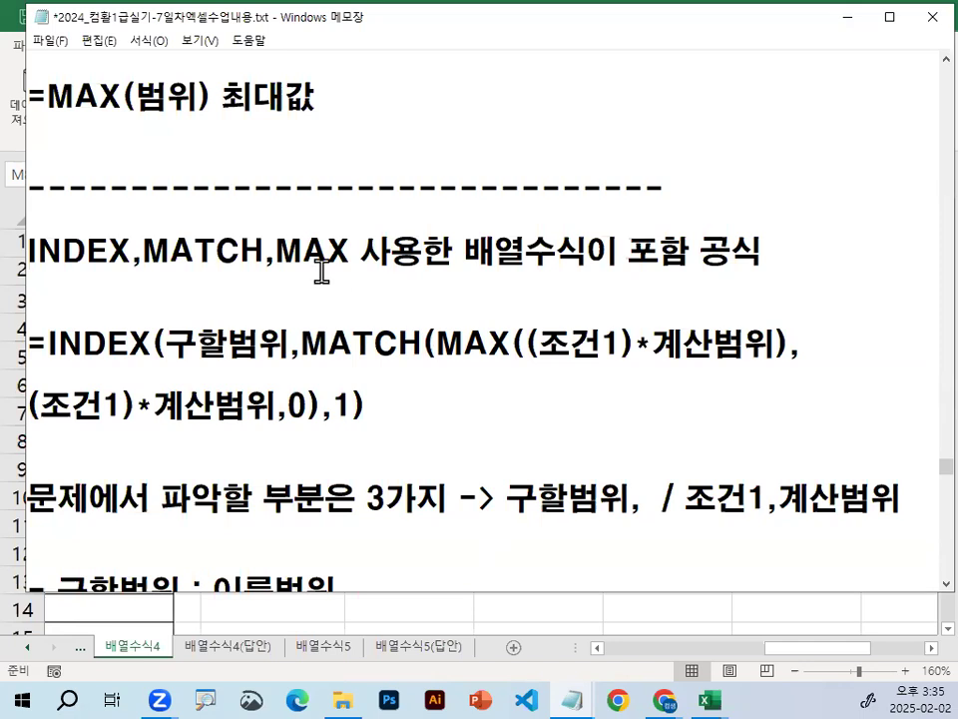
left_click_drag(30, 263, 146, 264)
left_click_drag(155, 268, 357, 269)
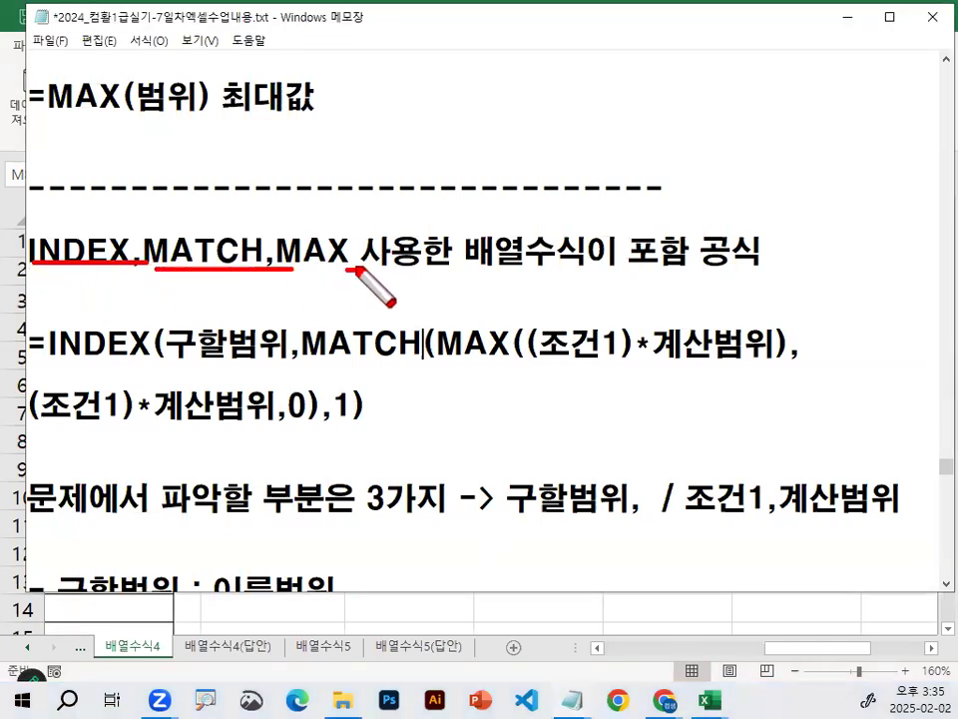
key("Escape")
Circle the general INDEX, MATCH, MAX formula pattern in the notes and clear the annotation.
scroll(237, 349, "down", 1)
left_click(37, 159)
left_click_drag(140, 160, 291, 160)
left_click_drag(152, 250, 492, 250)
left_click(492, 250)
scroll(300, 289, "down", 1)
mouse_move(385, 242)
left_mouse_down()
mouse_move(80, 235)
mouse_move(400, 242)
left_mouse_up()
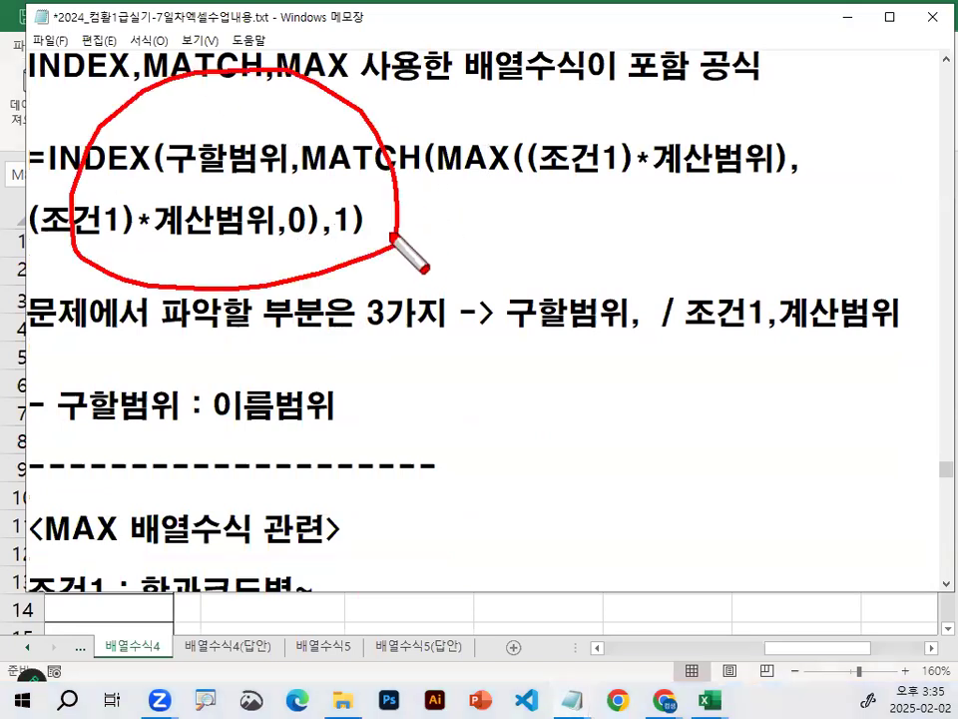
key("Escape")
left_click_drag(362, 315, 902, 315)
key("Delete")
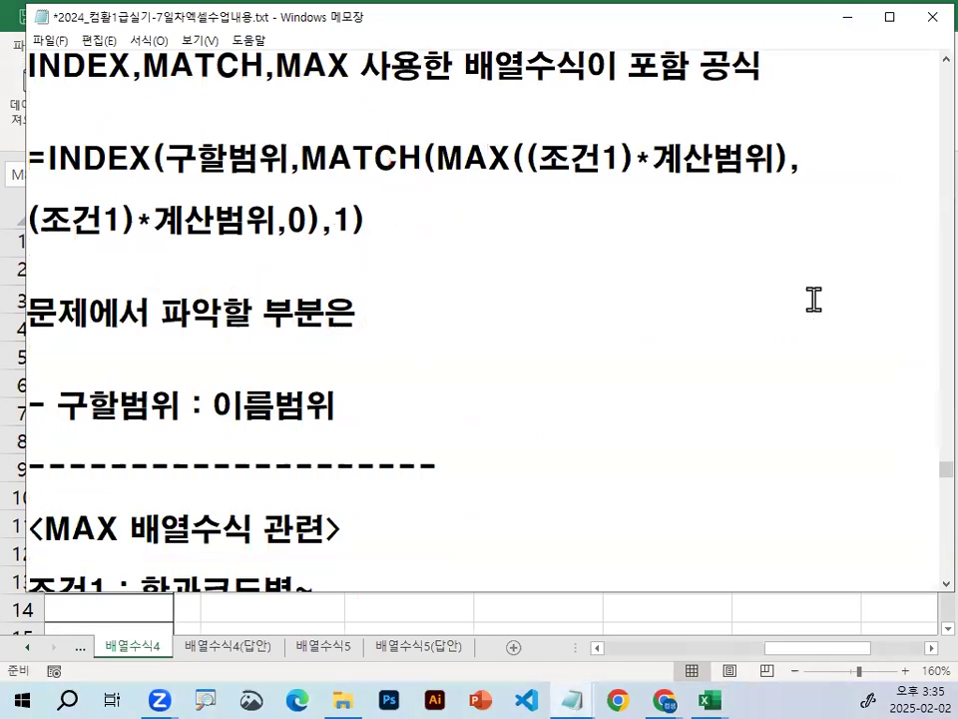
key("ctrl+z")
left_click(831, 263)
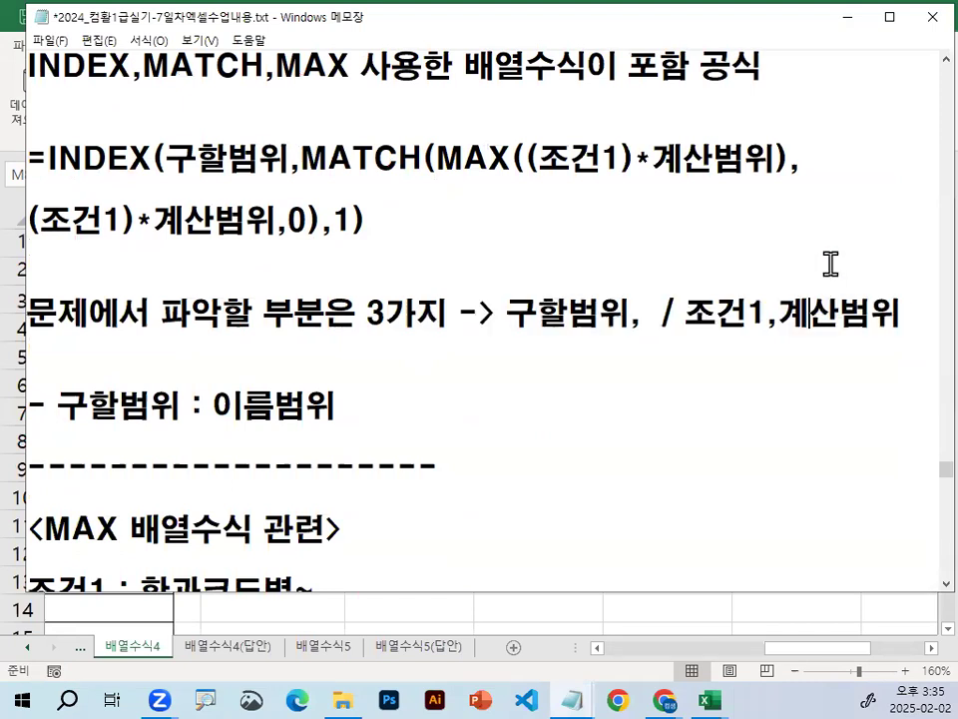
Insert a blank line between the dashed line after the final INDEX formula and the heading 유형5).
scroll(395, 349, "down", 6)
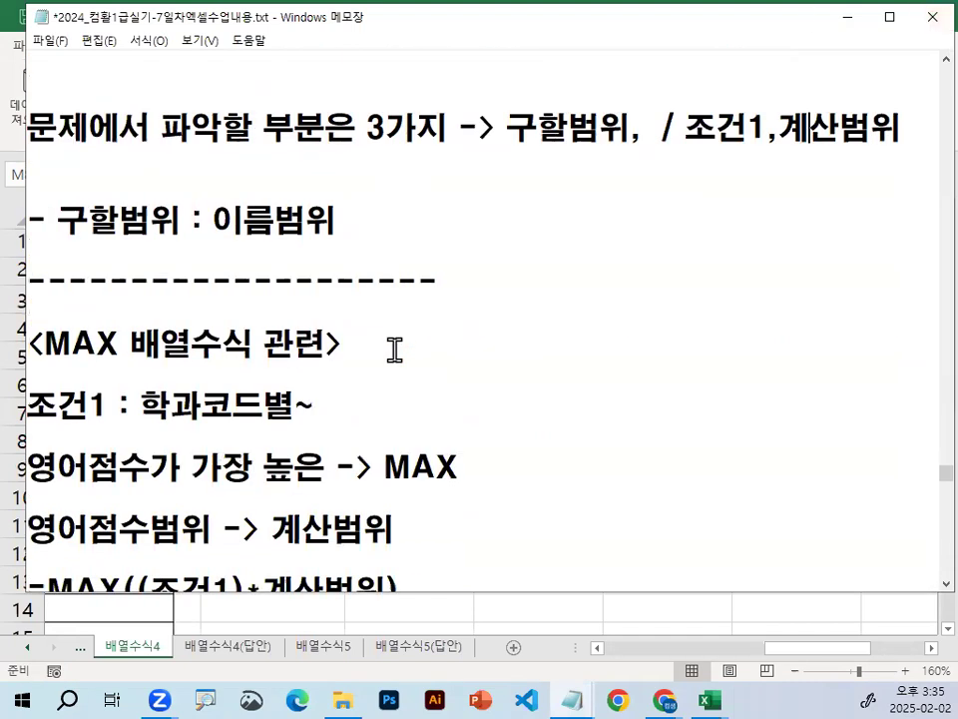
left_click(169, 514)
key("Return")
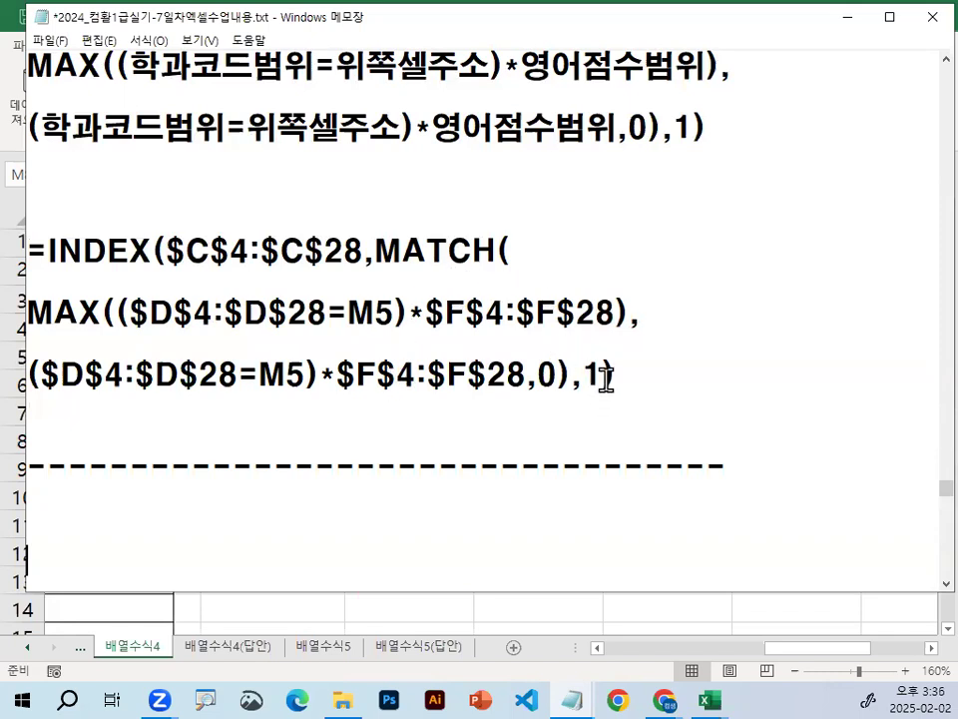
Find the REPT notes under 2번문제) and mark the repeated-character and count arguments and the phrase about repeated display.
scroll(600, 392, "down", 1)
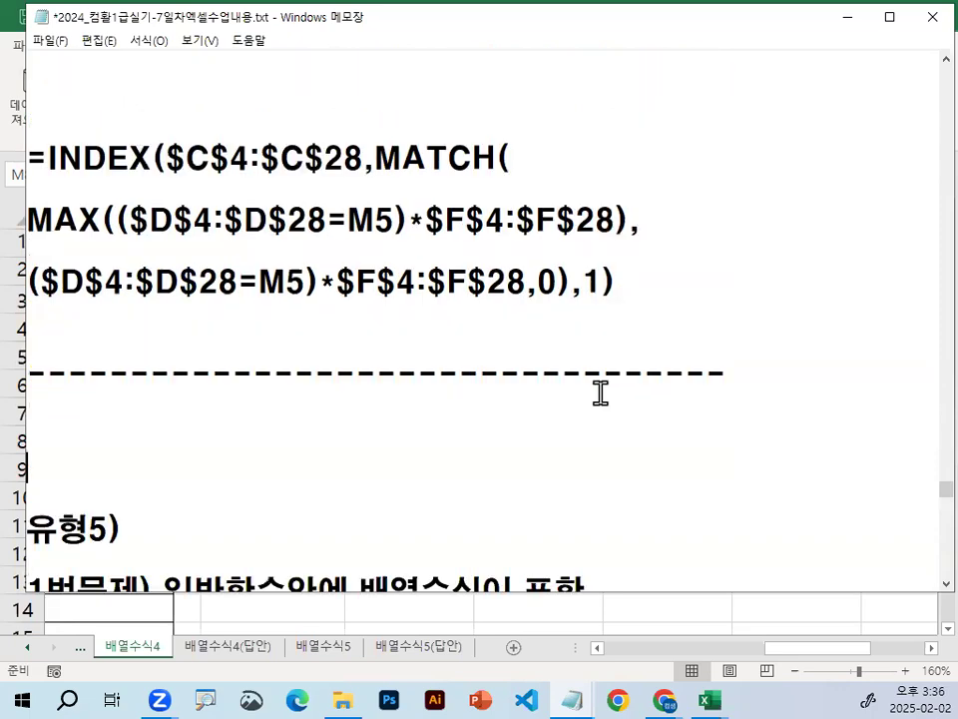
scroll(509, 277, "down", 10)
scroll(500, 280, "down", 15)
scroll(505, 276, "down", 8)
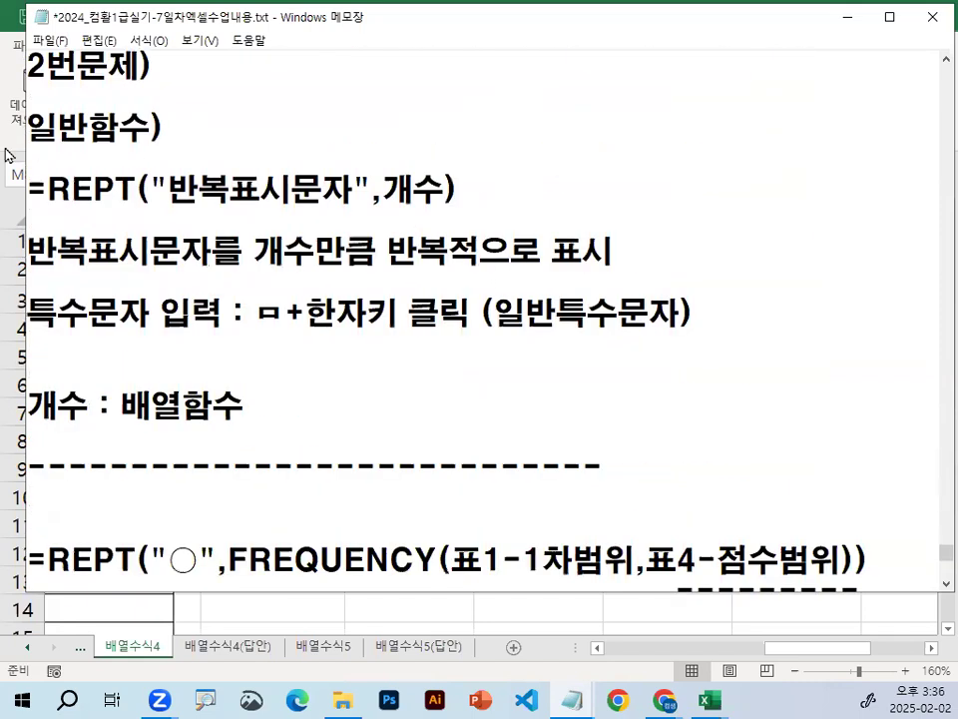
mouse_move(49, 187)
left_mouse_down()
mouse_move(446, 190)
mouse_move(389, 193)
mouse_move(451, 200)
left_mouse_up()
left_click_drag(154, 211, 312, 213)
left_click_drag(249, 146, 316, 108)
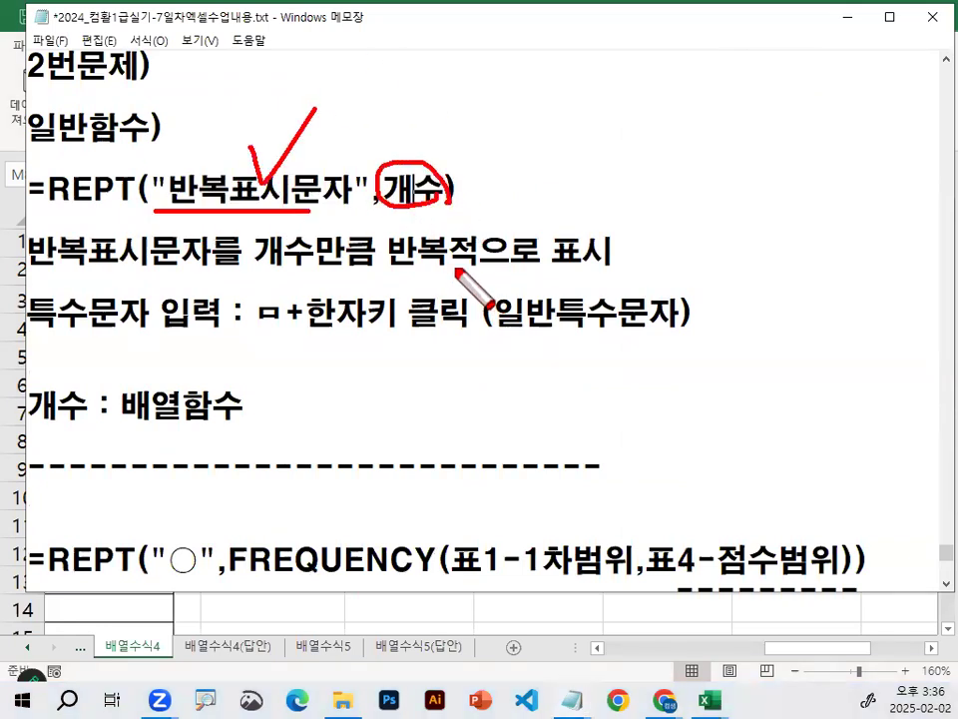
left_click_drag(384, 268, 653, 272)
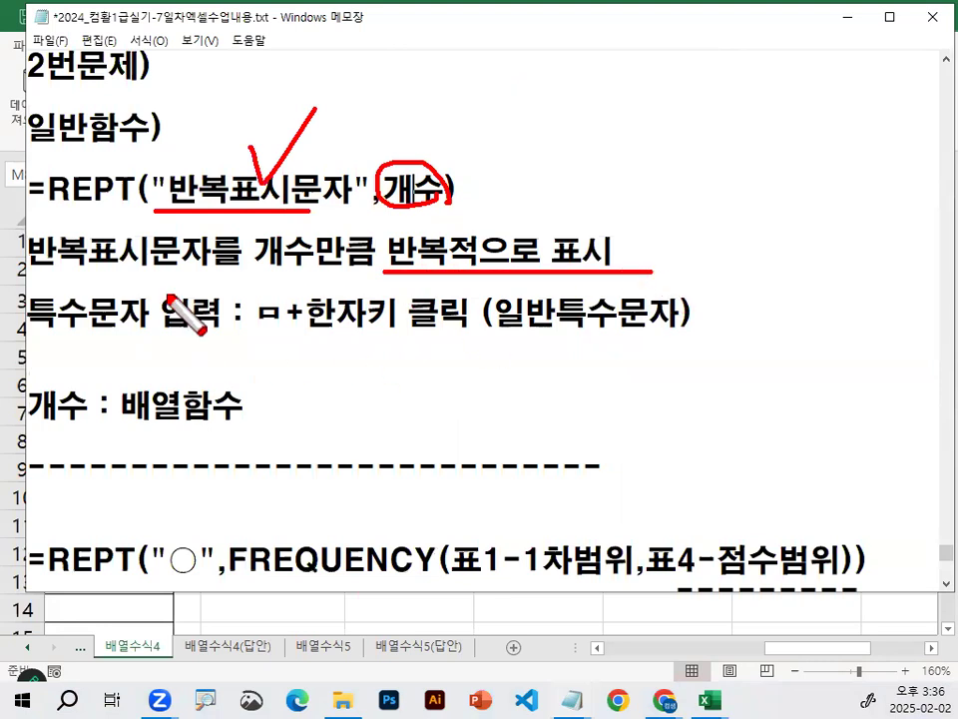
left_click_drag(222, 156, 214, 150)
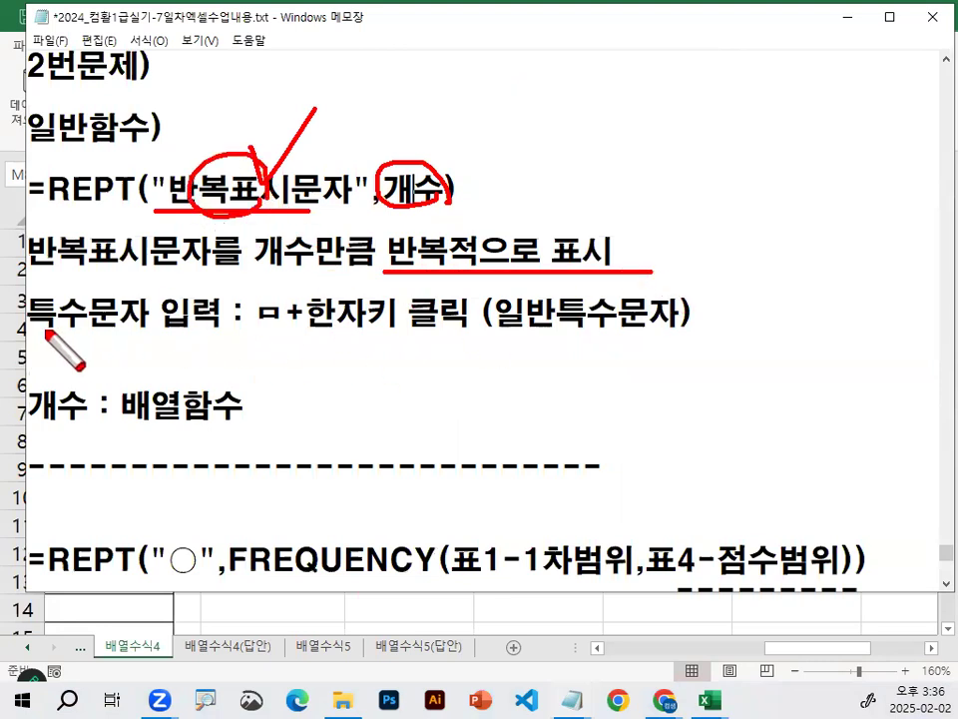
Underline the special-character entry note, link the REPT count argument to 배열함수, clear the marks, and review the REPT and FREQUENCY formula.
left_click_drag(30, 329, 164, 331)
left_click_drag(255, 329, 400, 329)
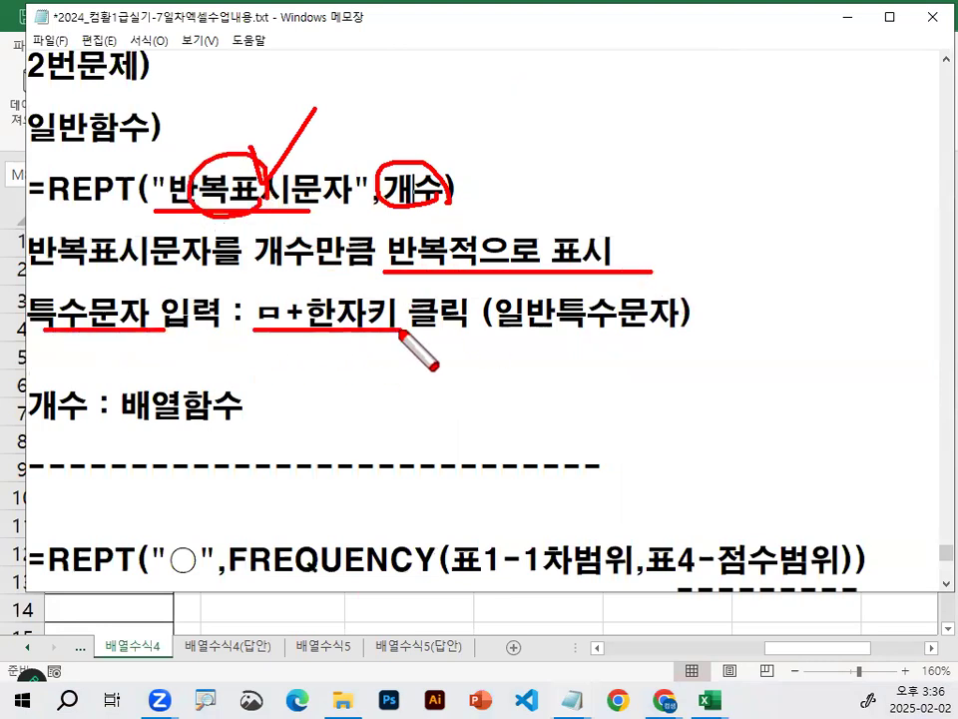
left_click_drag(28, 429, 63, 429)
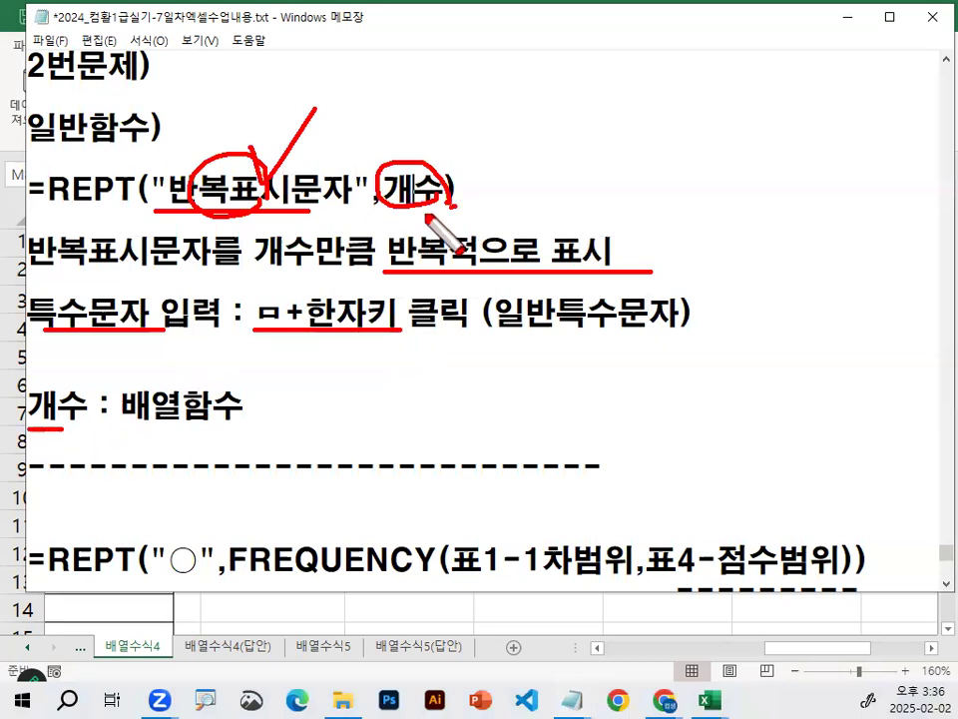
mouse_move(202, 381)
left_mouse_down()
mouse_move(390, 215)
mouse_move(451, 204)
left_mouse_up()
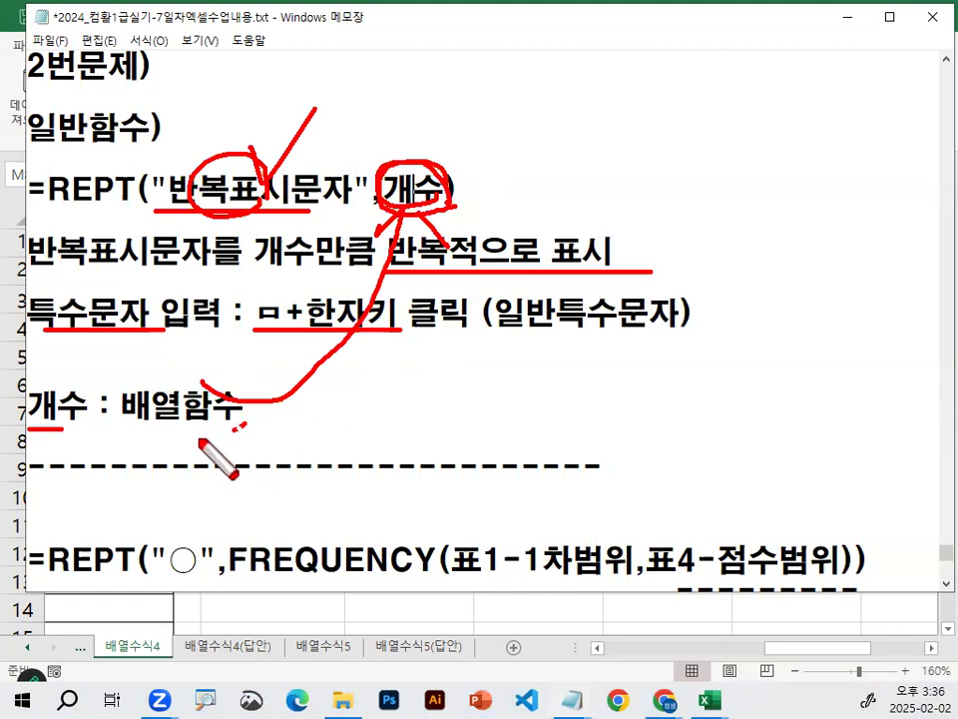
left_click_drag(207, 443, 271, 387)
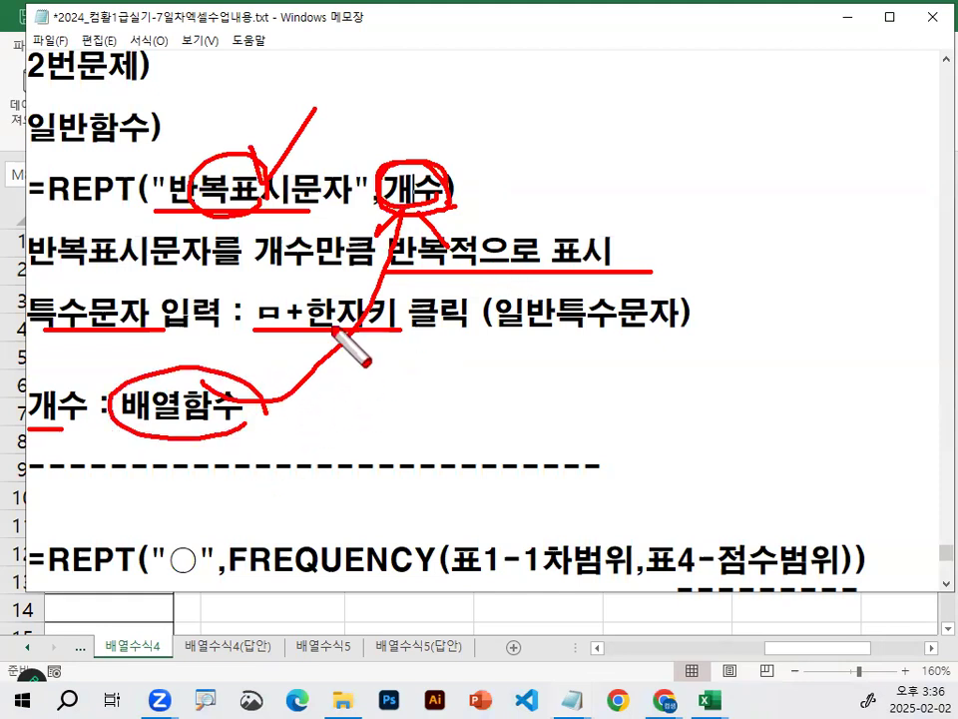
key("Escape")
left_click(398, 226)
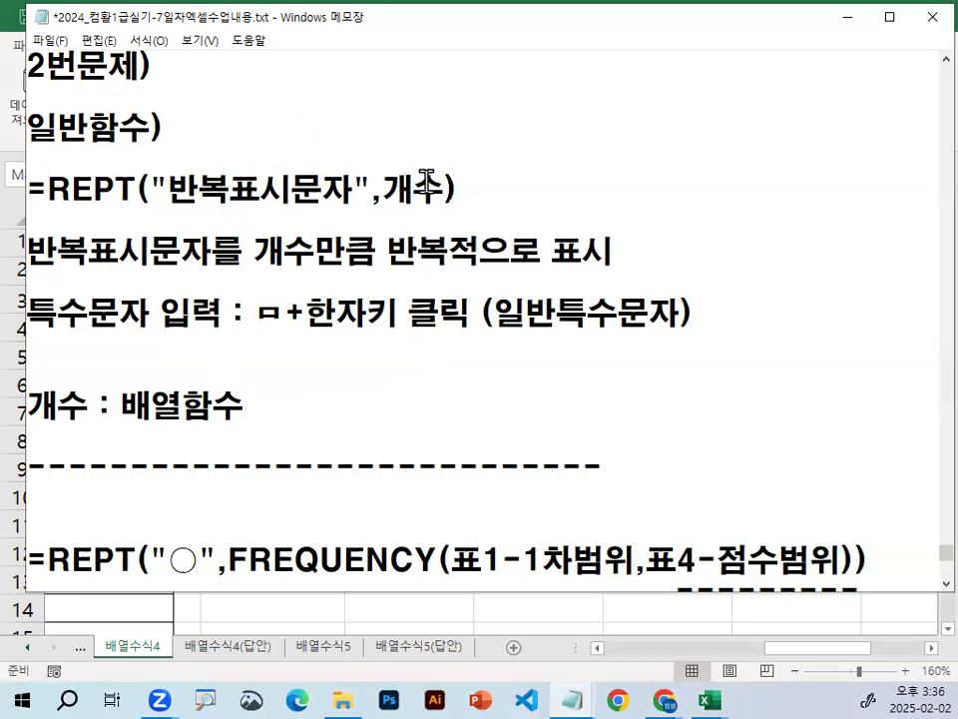
left_click(246, 404)
scroll(636, 471, "down", 1)
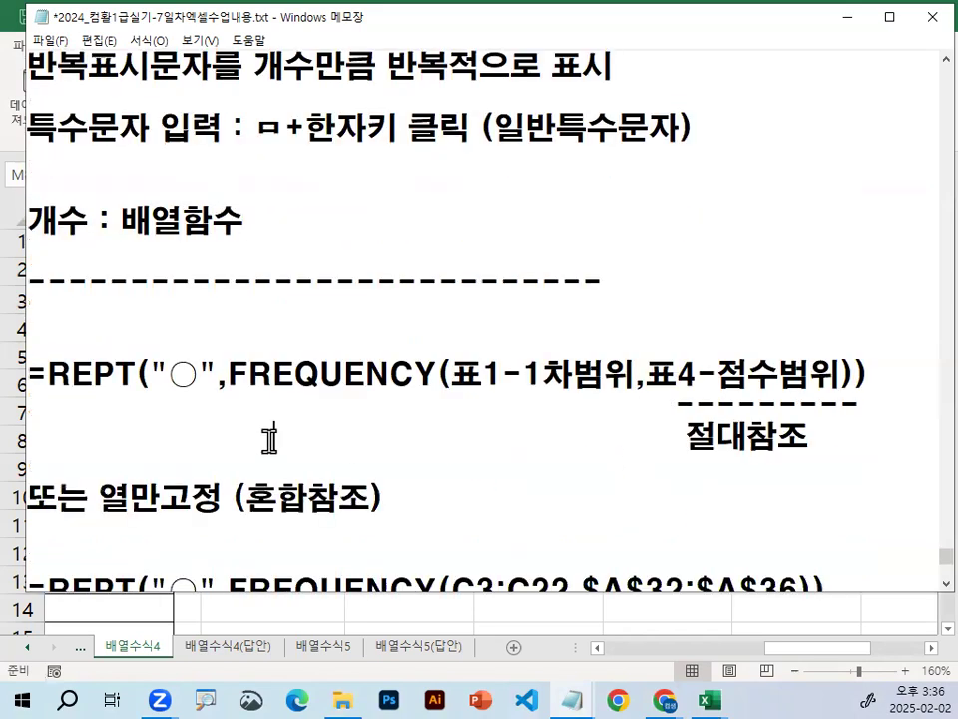
Switch to the Excel workbook and select the 1차 cell for score 60 in 표4 on sheet 배열수식5.
left_click(847, 17)
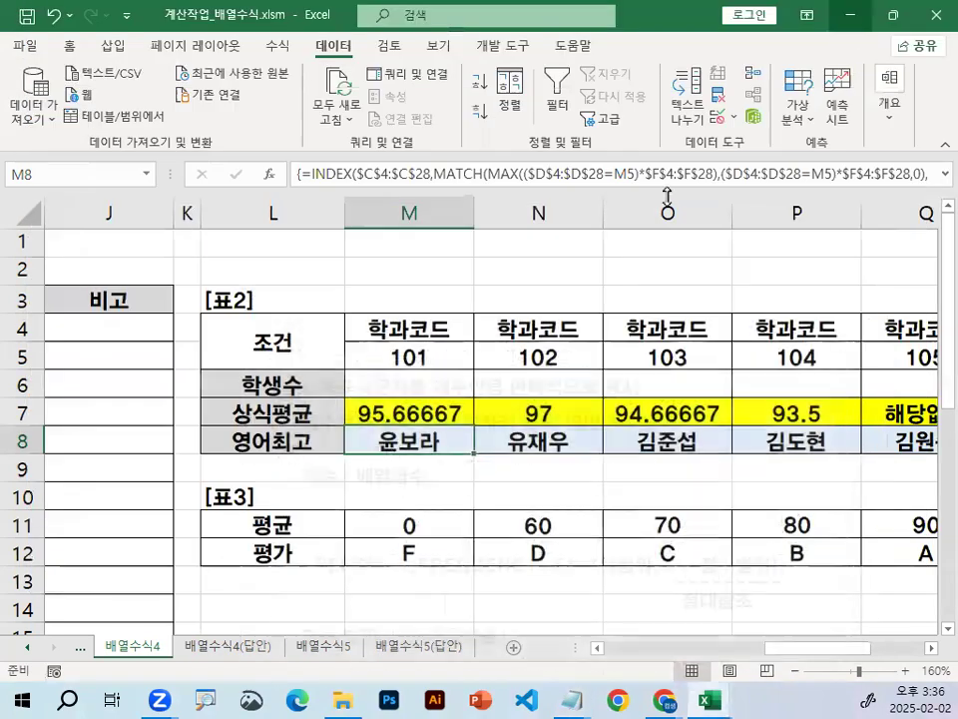
left_click(506, 498)
scroll(502, 502, "down", 4)
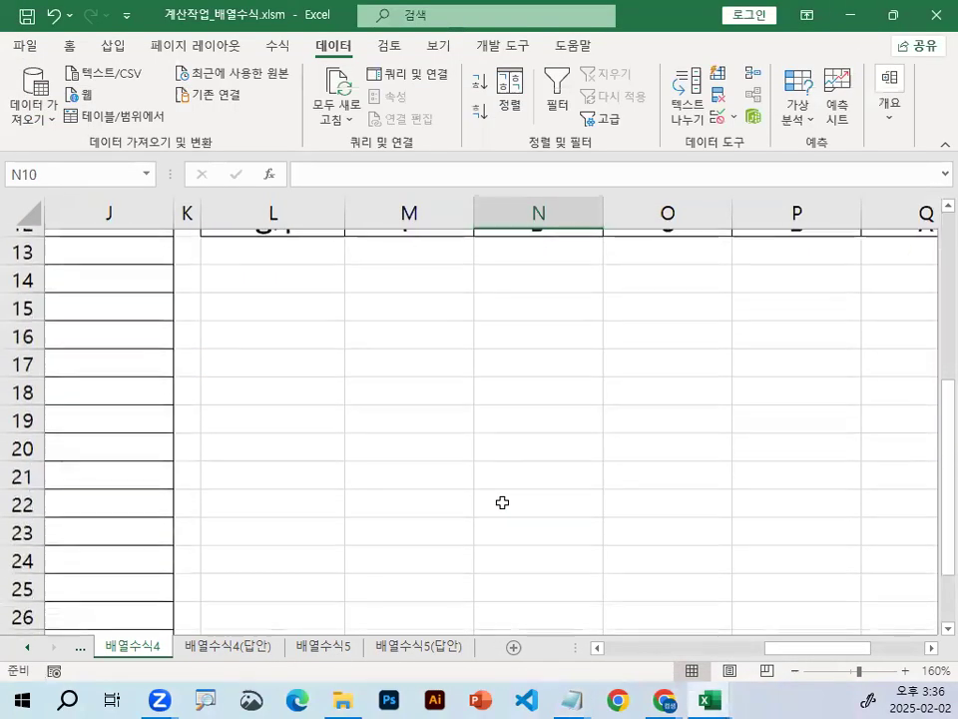
left_click(332, 647)
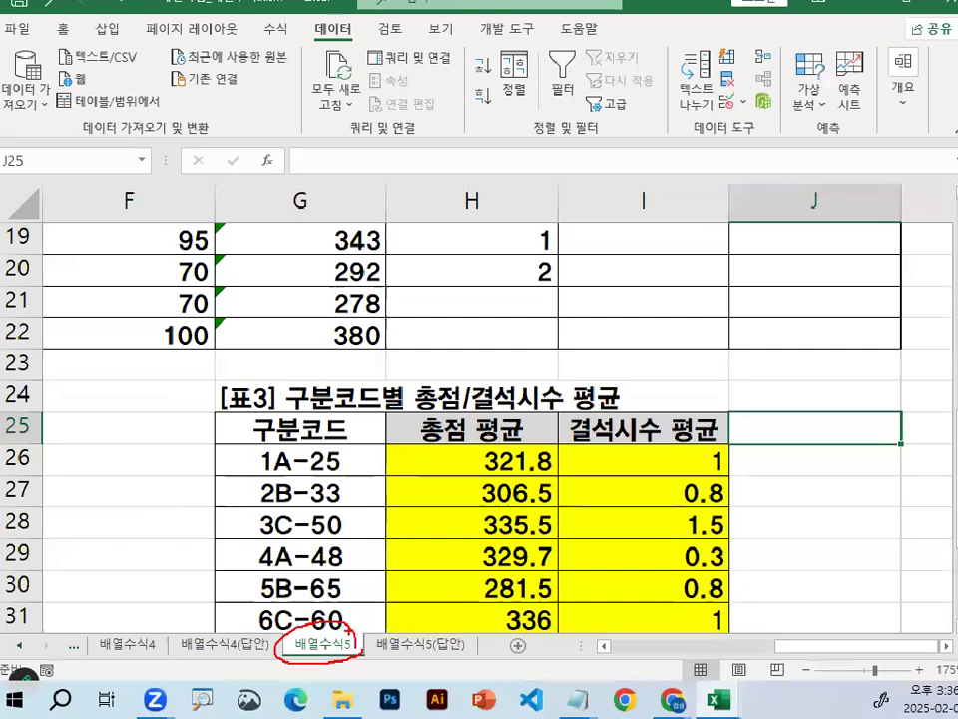
scroll(789, 389, "down", 2)
scroll(614, 478, "up", 2)
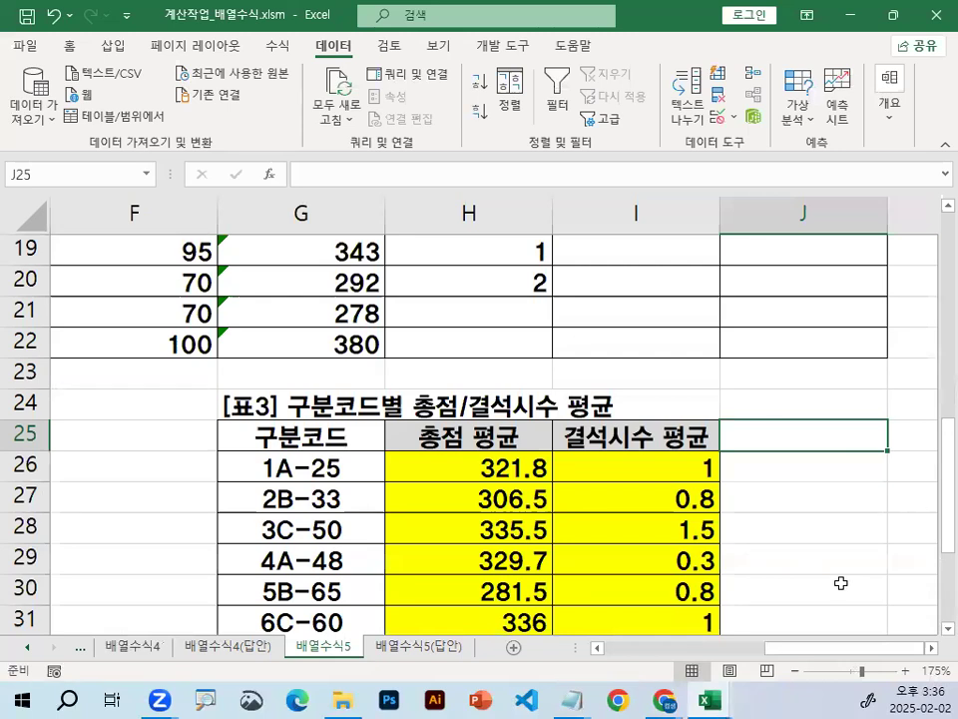
scroll(489, 614, "left", 5)
scroll(333, 511, "down", 3)
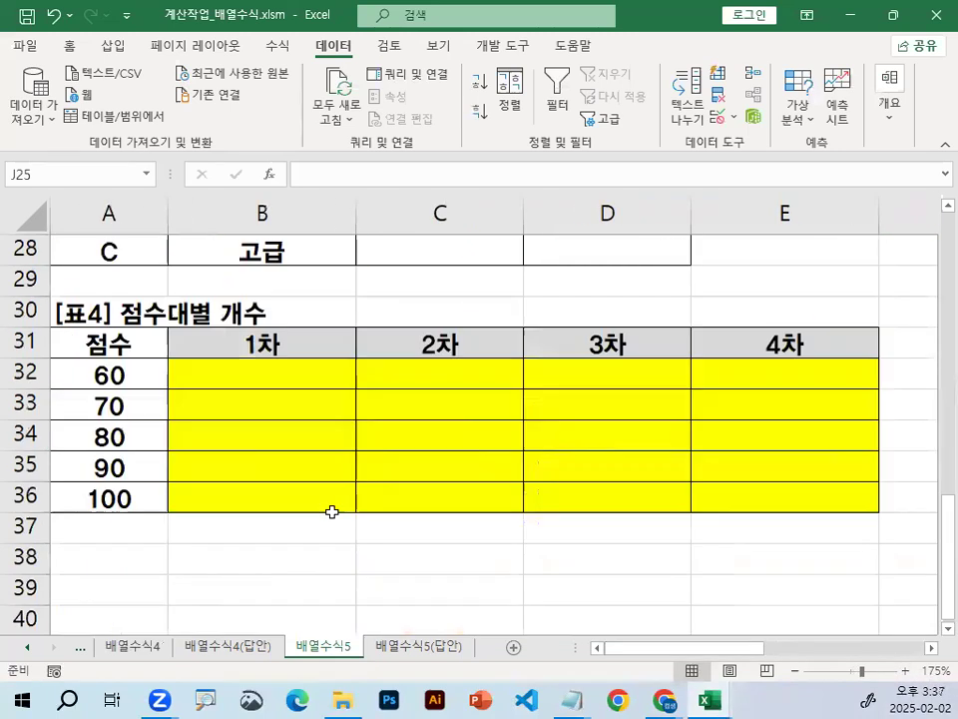
left_click(282, 374)
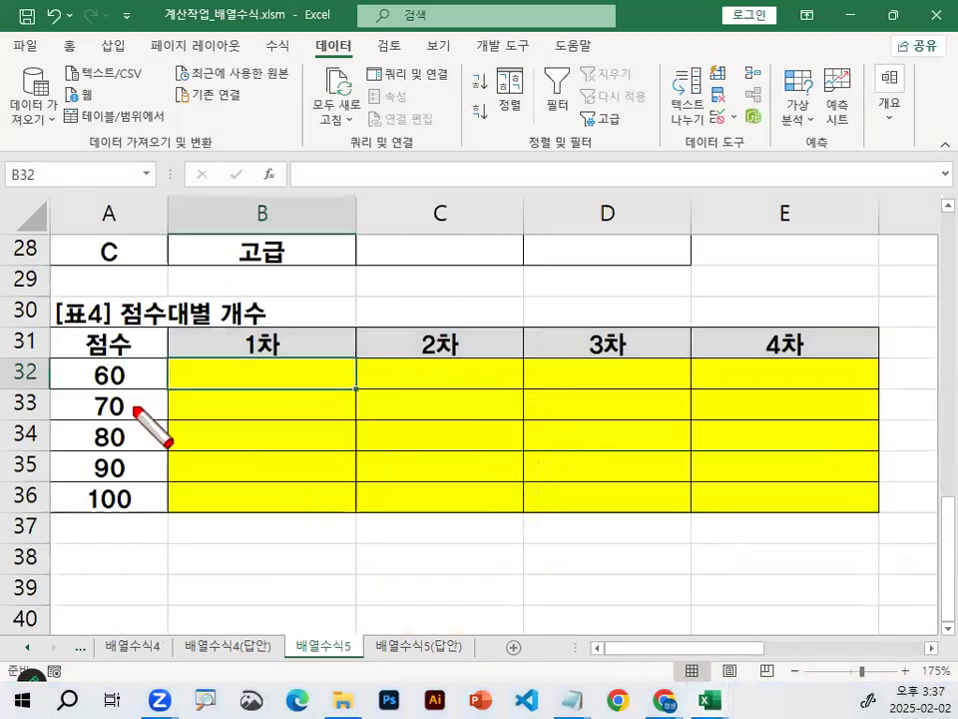
Frame the 점수 values 60 to 100 in 표4 with a red pen rectangle, and clear the mark.
right_click(110, 461)
mouse_move(165, 507)
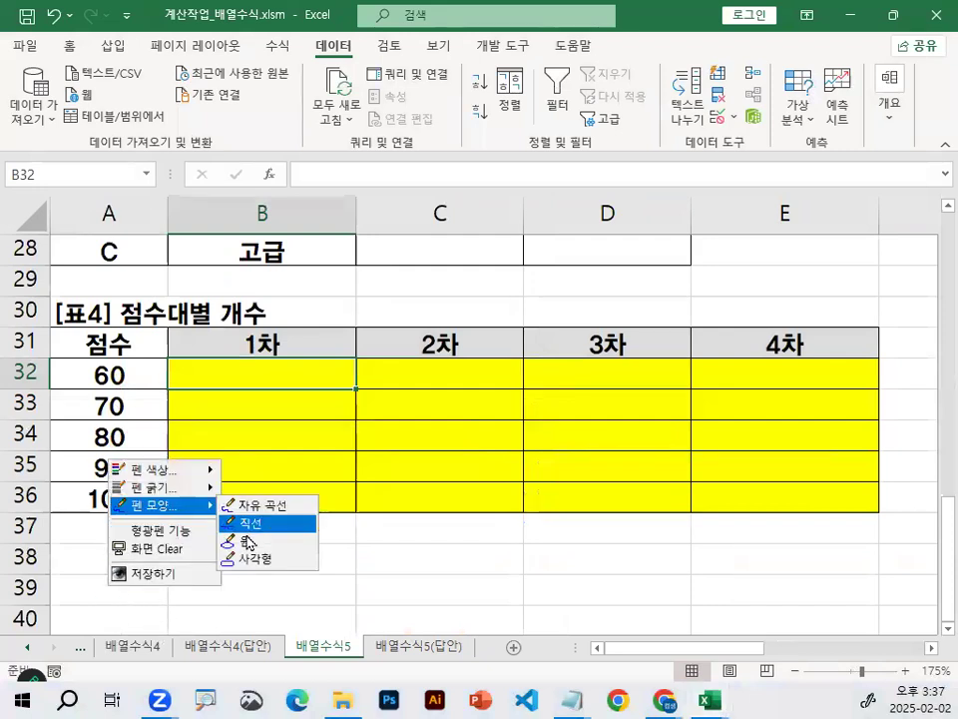
left_click(278, 554)
left_click_drag(70, 365, 150, 519)
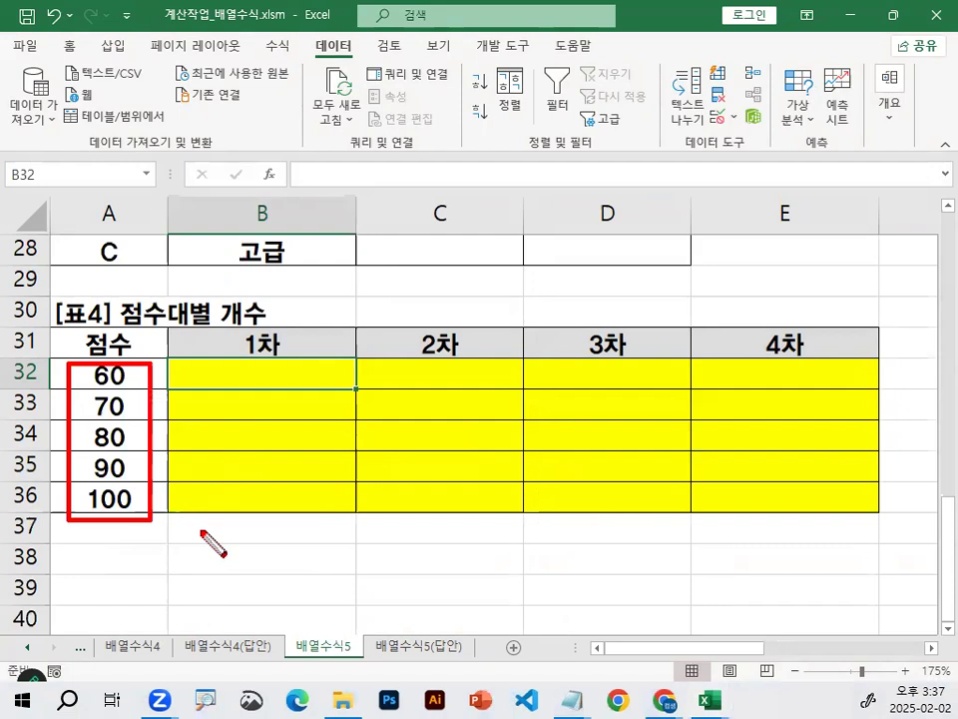
key("Escape")
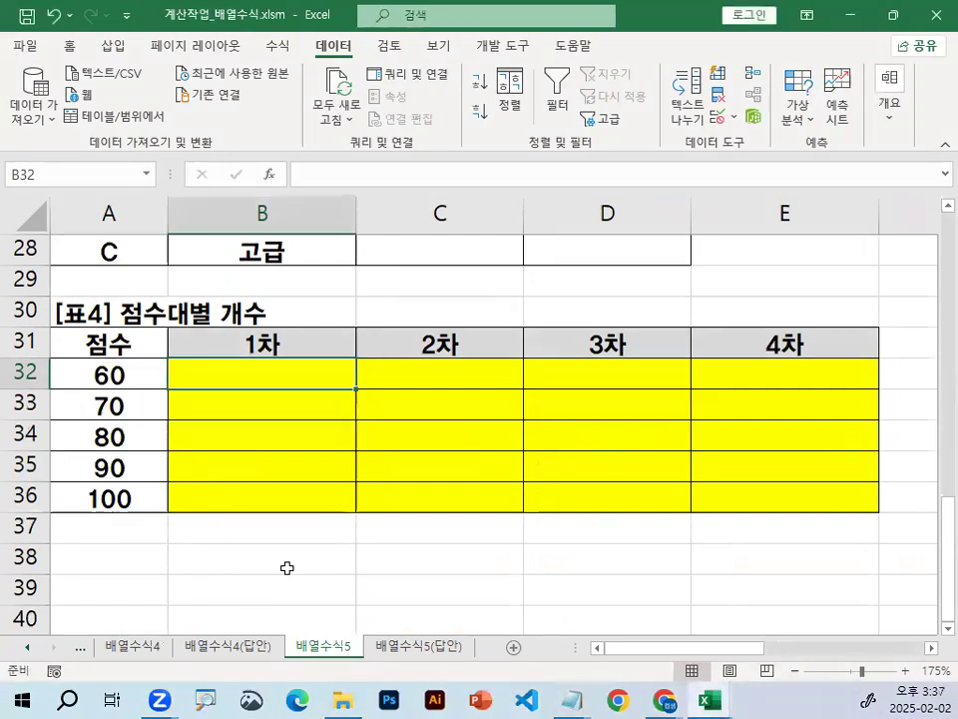
Check the 1차 and 2차 columns of 표1 and return to 표4.
scroll(305, 549, "up", 9)
left_click(485, 270)
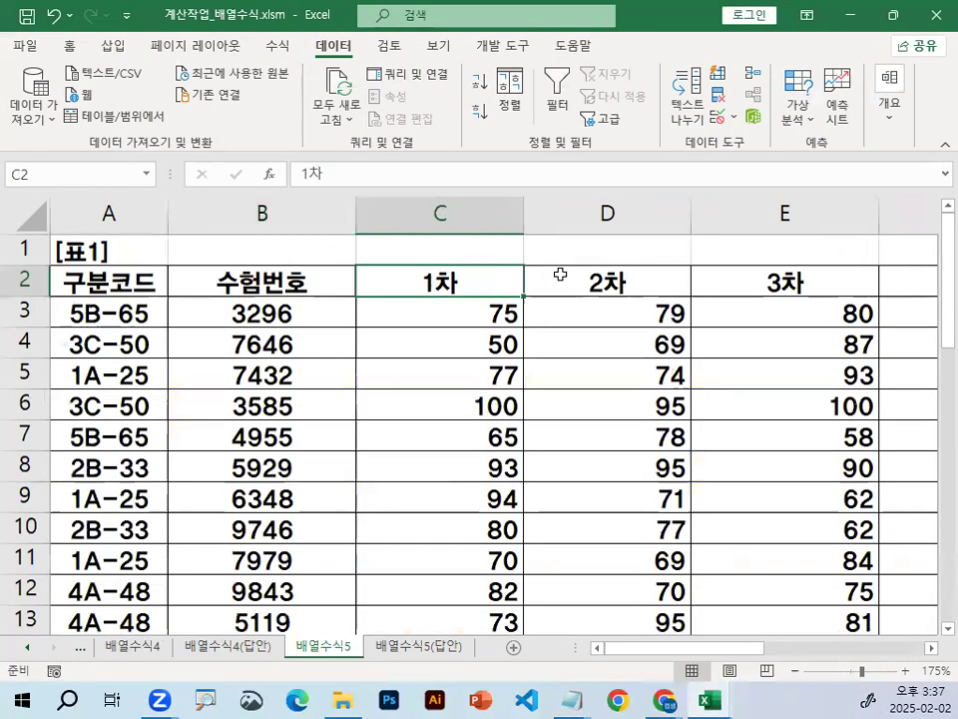
left_click(638, 261)
scroll(683, 415, "down", 8)
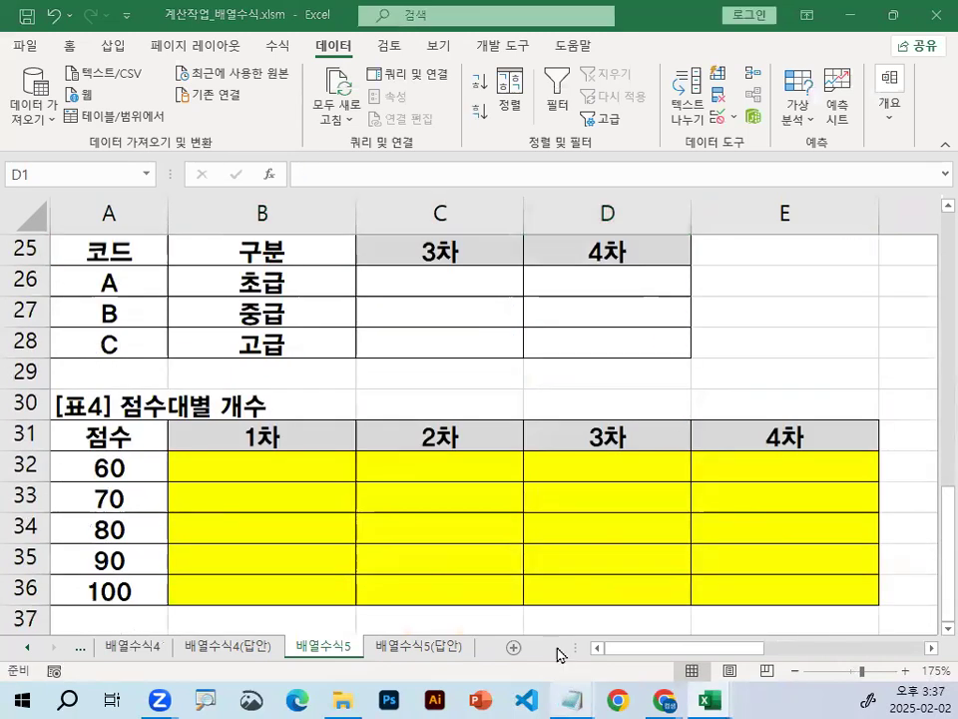
Switch to the Notepad lecture notes and insert several blank lines between 개수 : 배열함수 and the dashed line.
mouse_move(565, 701)
left_click(646, 617)
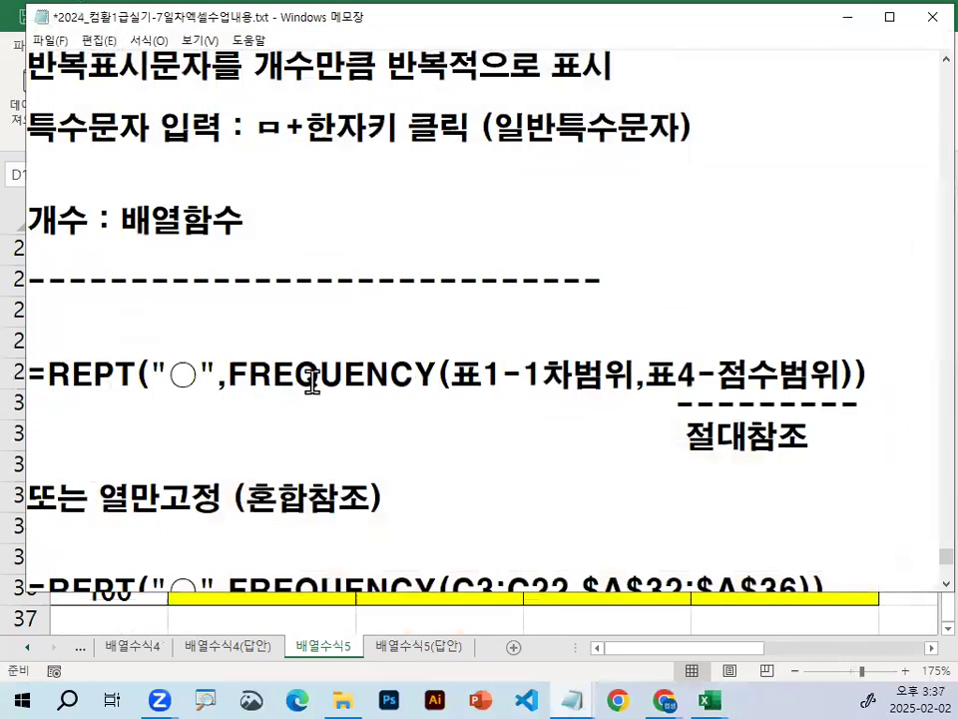
scroll(310, 391, "up", 3)
scroll(312, 390, "down", 2)
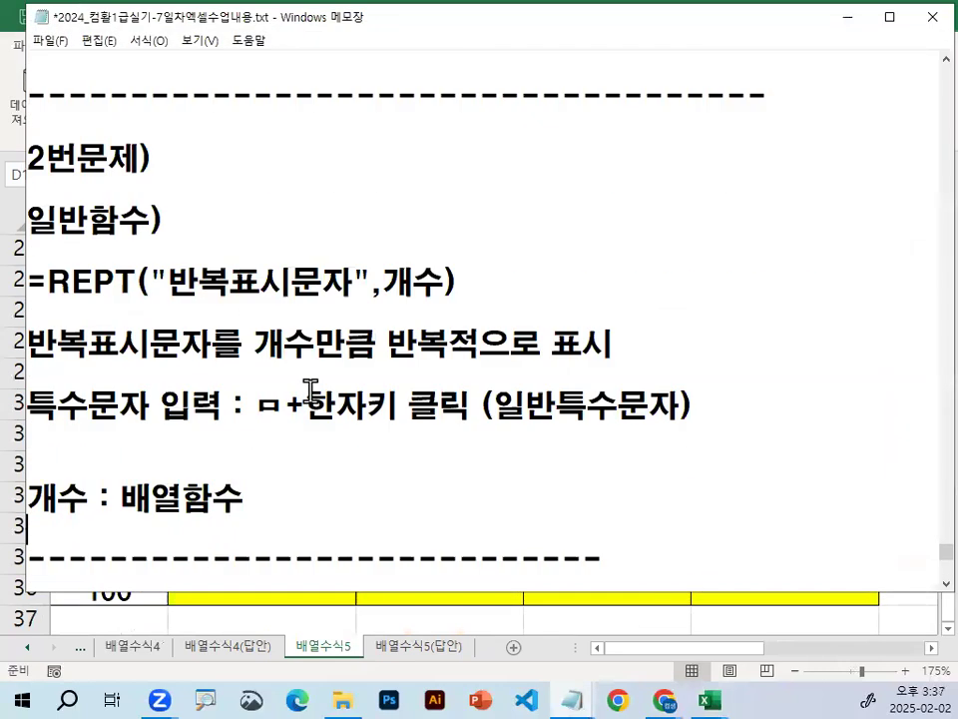
scroll(290, 449, "down", 1)
left_click(304, 449)
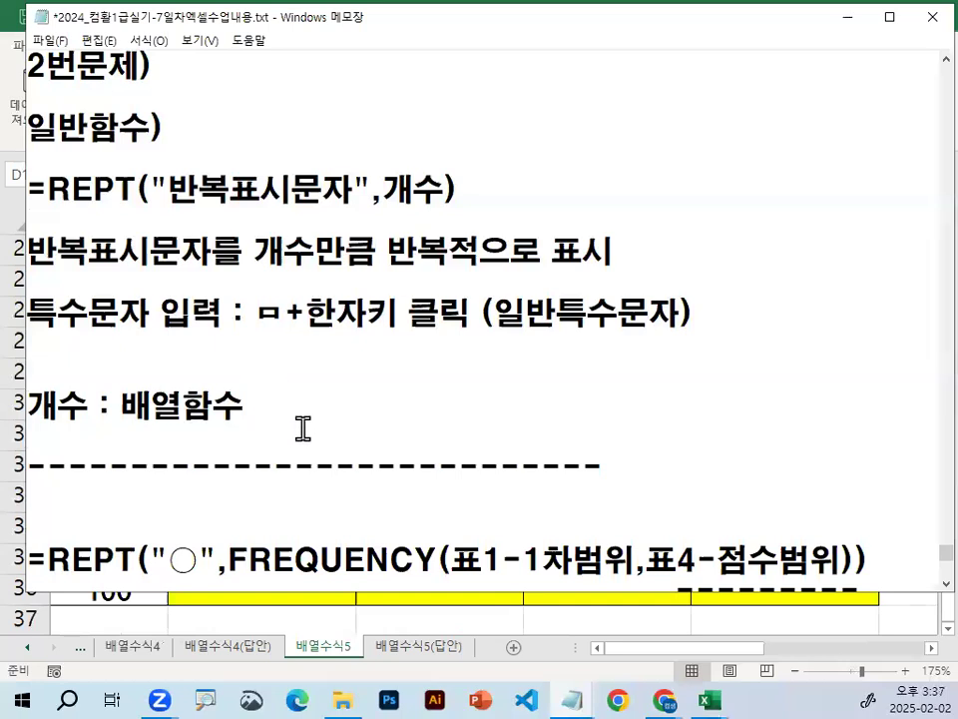
key("Return")
key("Return")
key("Return")
key("Return")
key("Return")
key("Return")
key("Return")
key("Return")
key("Return")
key("Return")
key("Return")
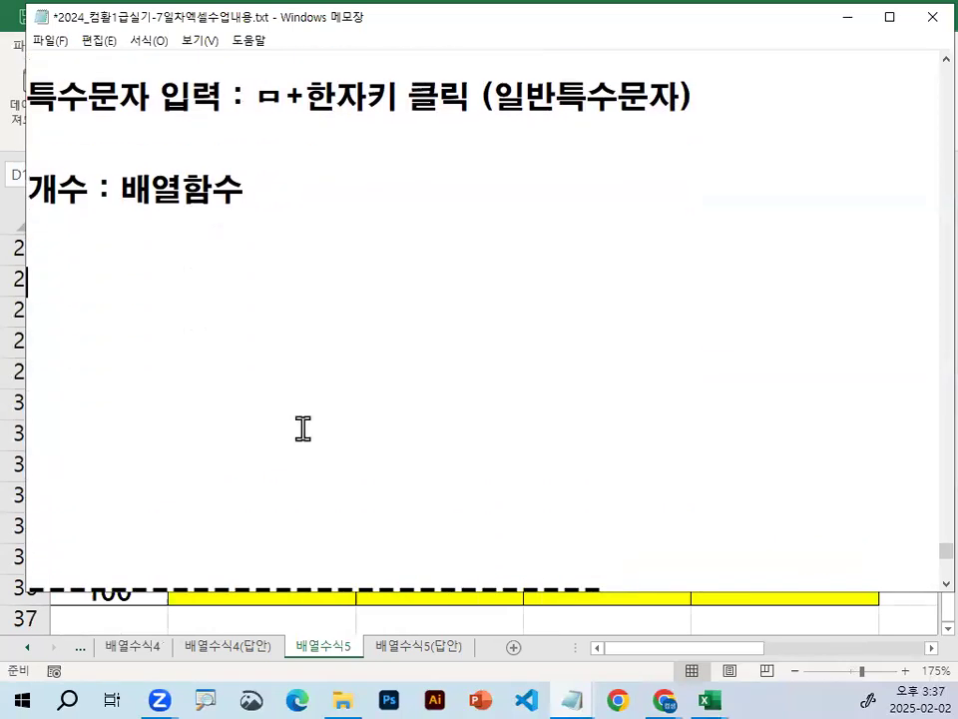
Add the note =FREQUENCY(배열1,배열2) : 배열함수 in the blank space below 개수 : 배열함수.
type("=FR")
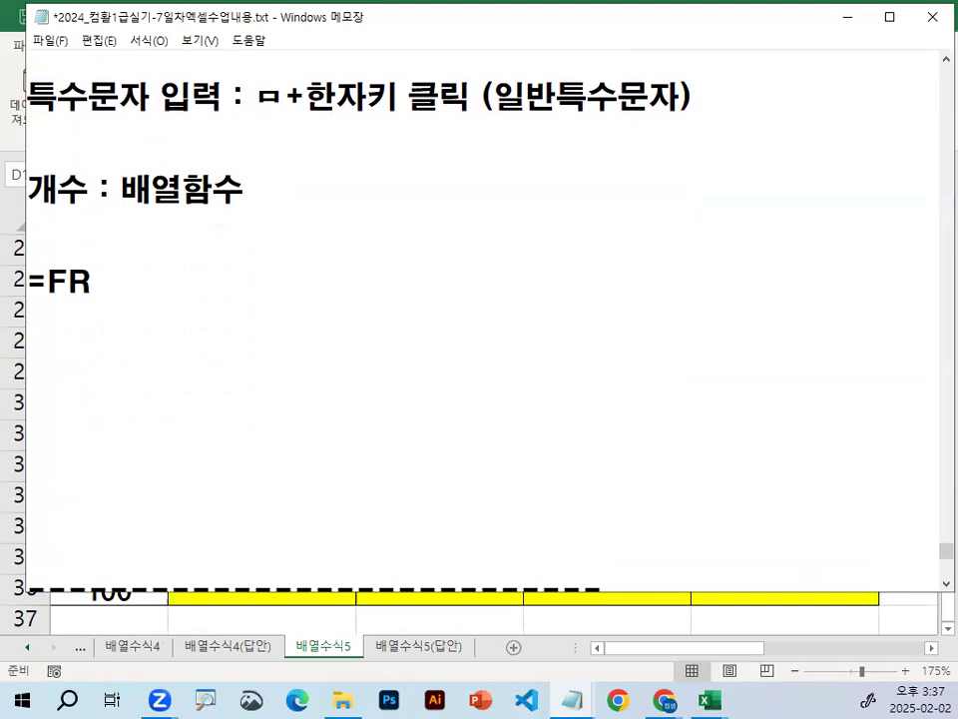
type("EQ")
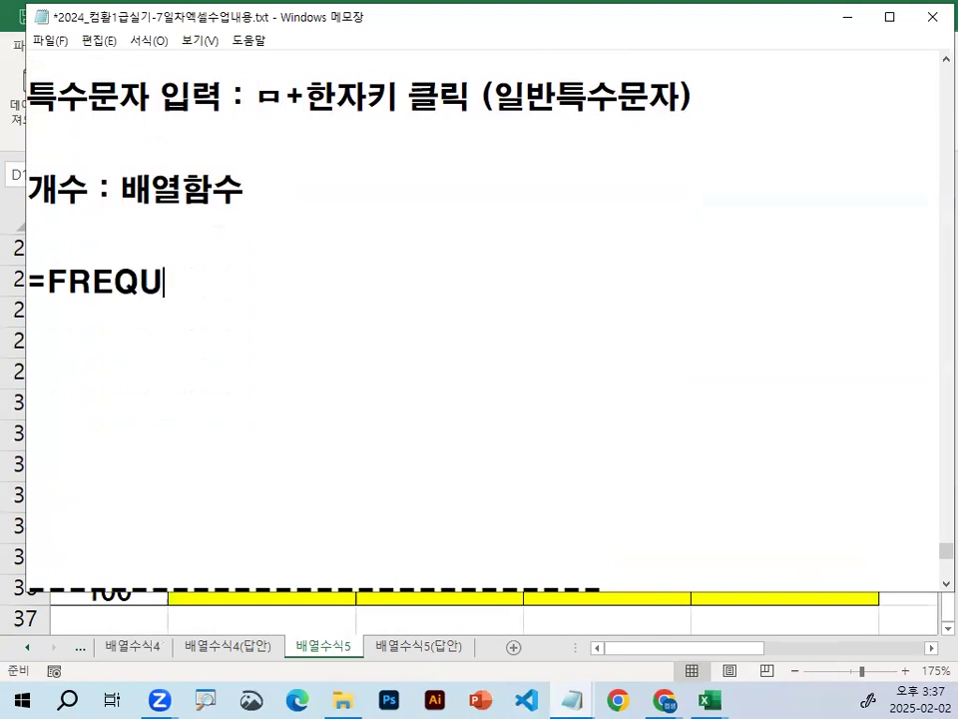
type("UEN")
type("CY(배열1,배")
type("여")
type("2)")
key("Return")
type("배열2)")
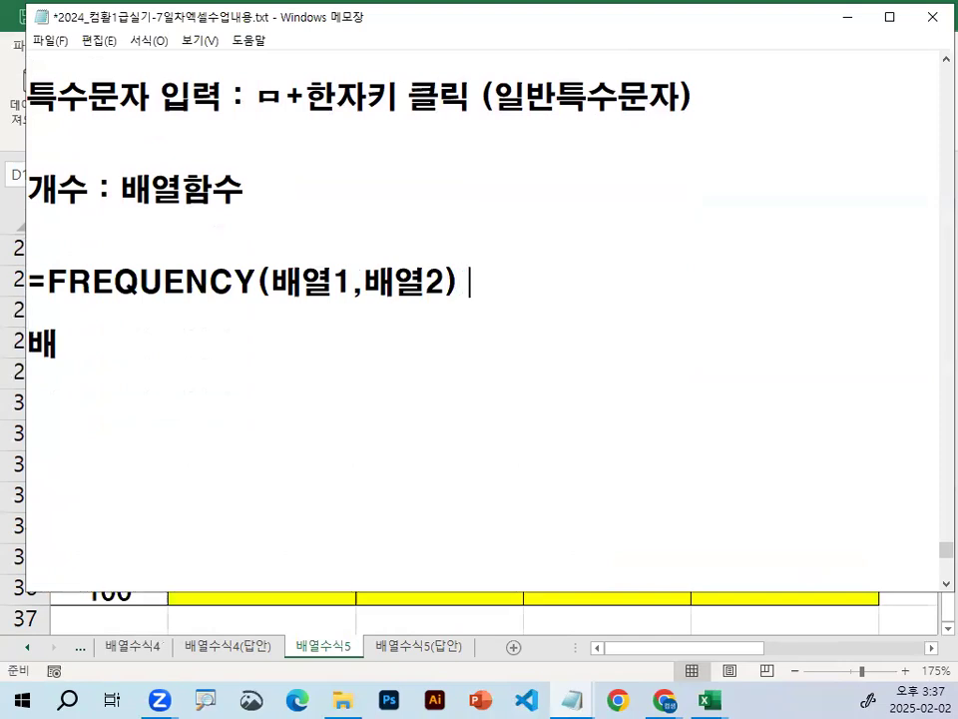
type(" : 배열함수")
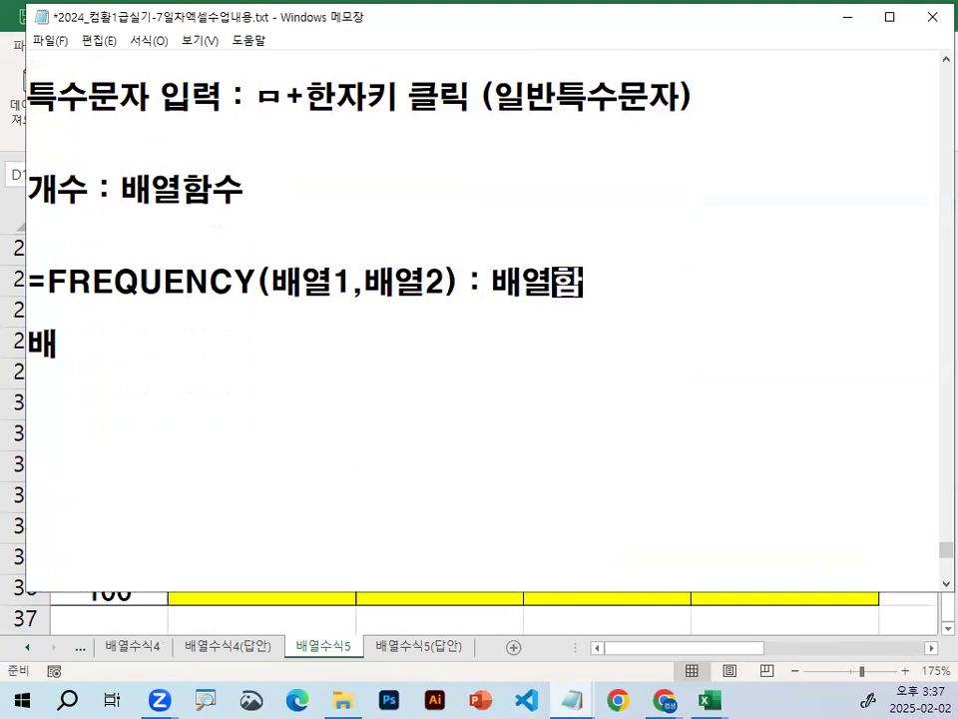
key("Return")
key("BackSpace")
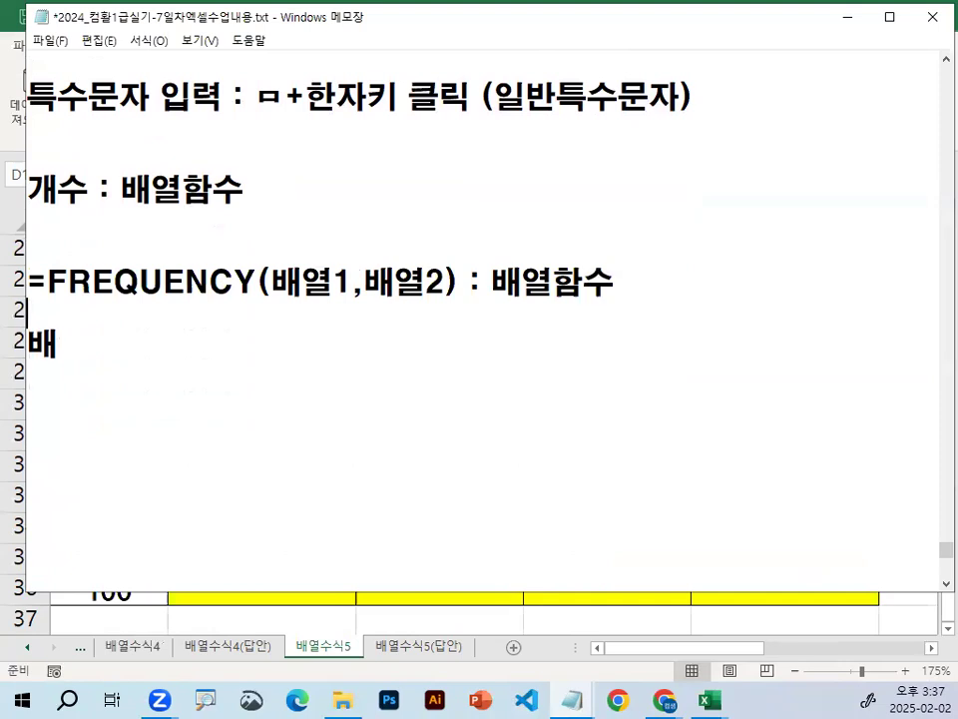
Start the explanation under the FREQUENCY syntax with the text 배열1 각 요소들이 배열2 구간에서.
type("열")
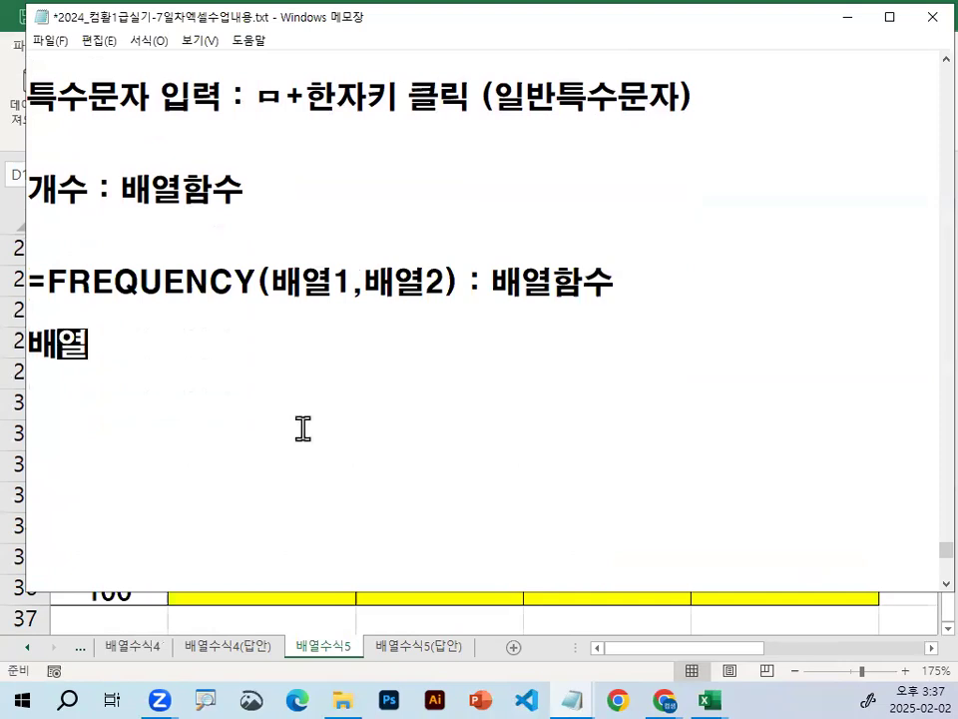
type("1 각 ㅎ")
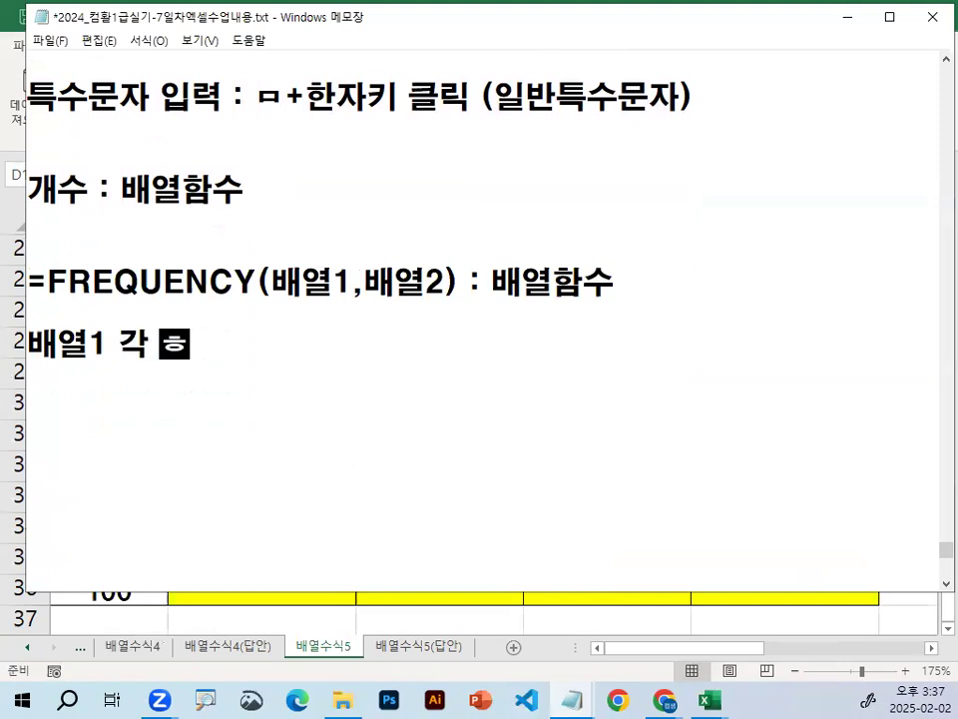
key("BackSpace")
type("ㅇ요소들ㅇ")
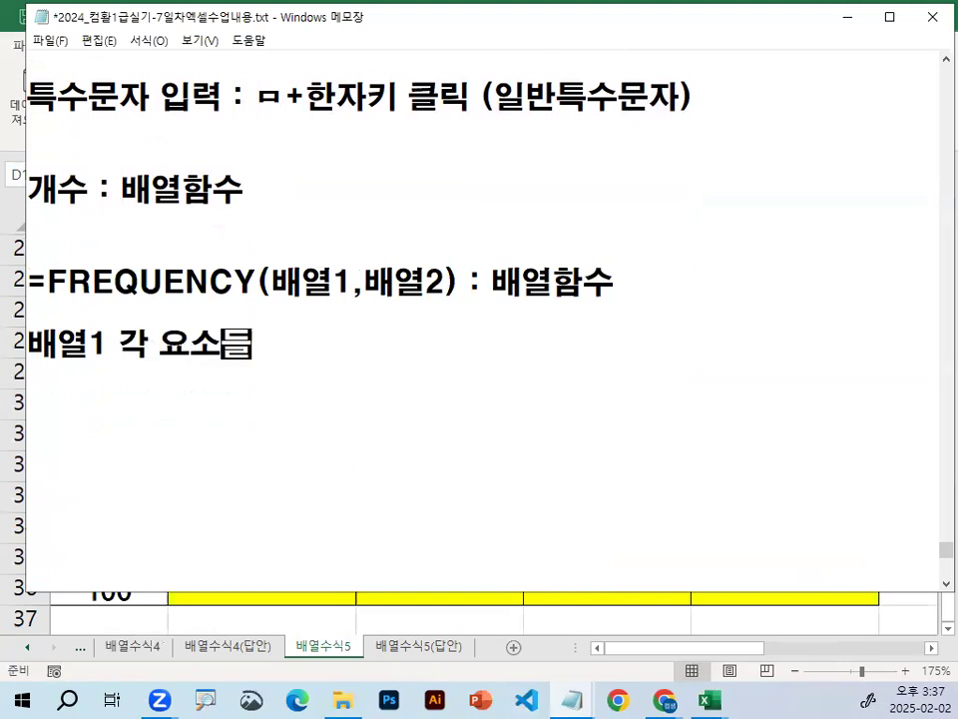
type("이 배열")
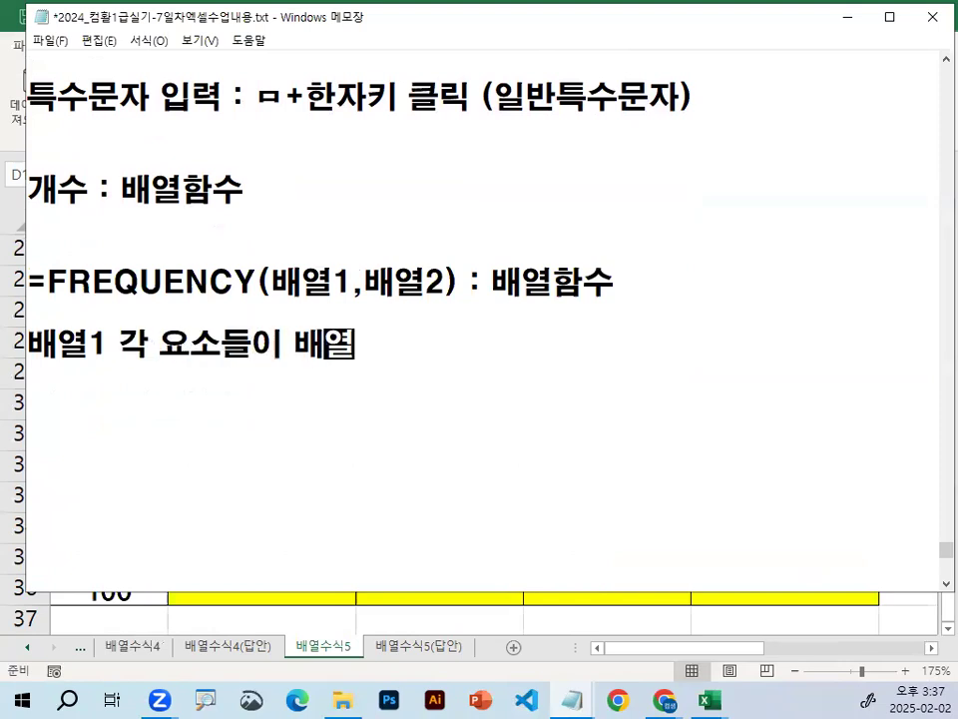
type("2 수가")
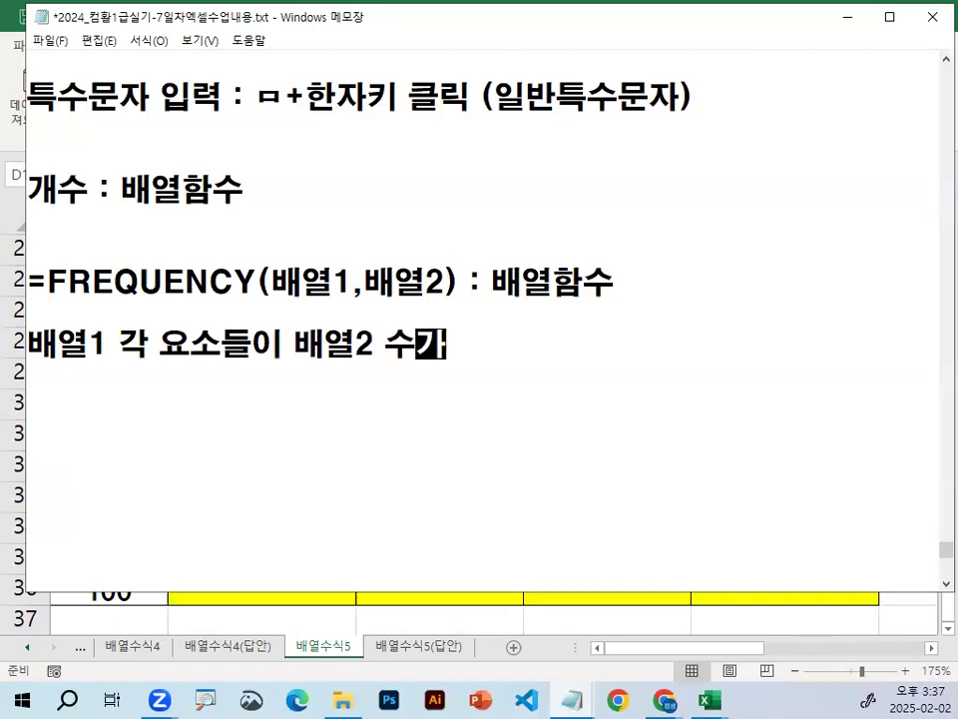
key("BackSpace")
key("BackSpace")
key("BackSpace")
type("ㄱ")
type("가")
type("에서 ")
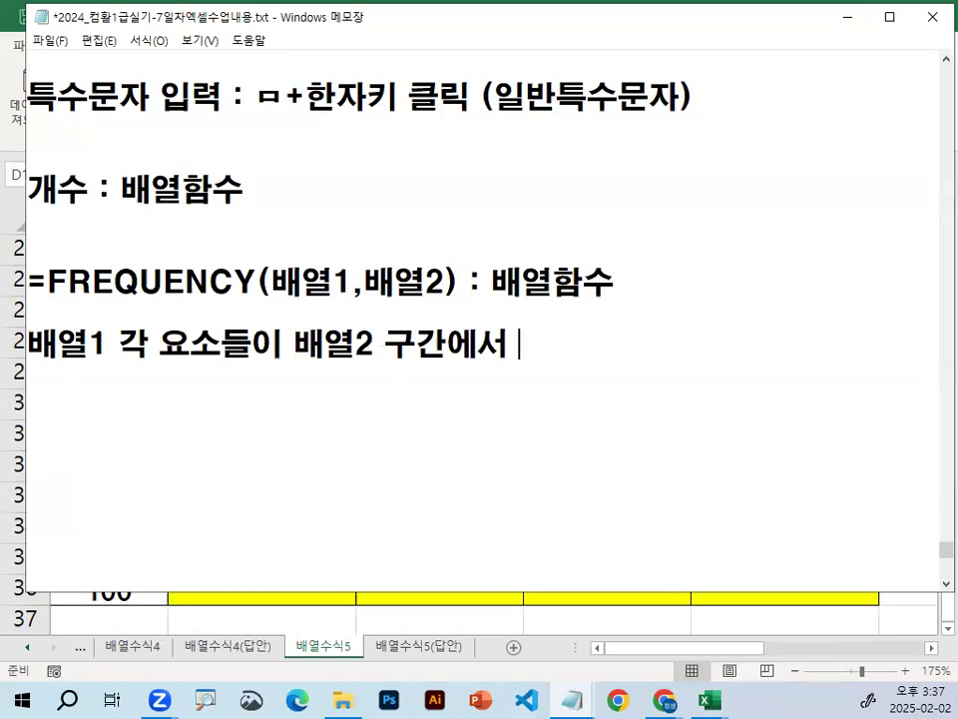
Complete the FREQUENCY explanation with 빈도수를 구함 and begin a new line.
type(" 빈")
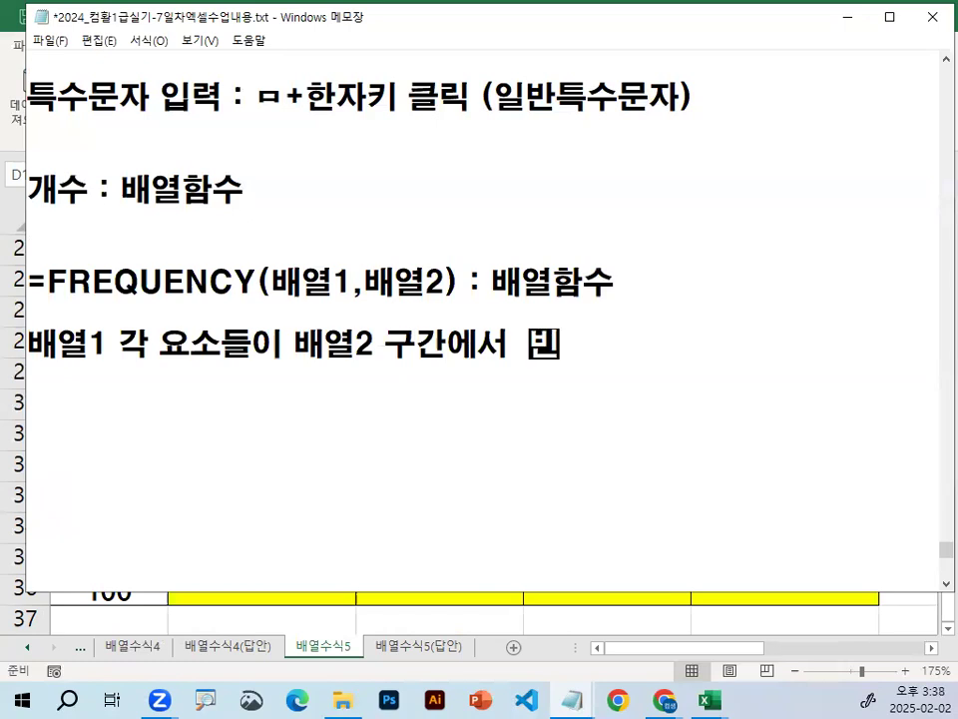
type("도수를 수학")
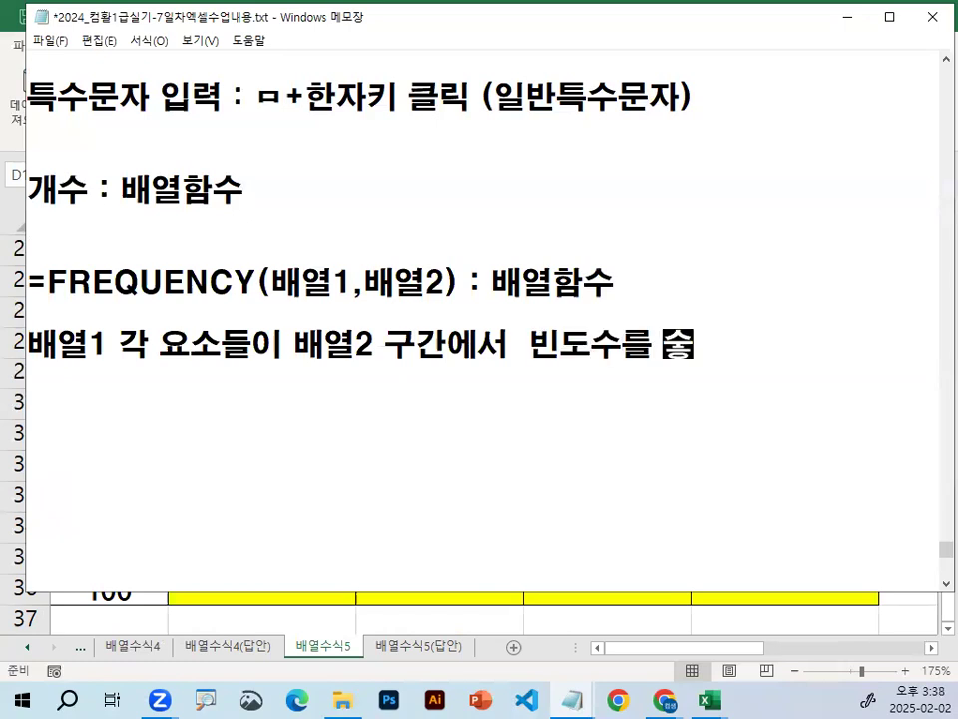
key("BackSpace")
key("BackSpace")
key("BackSpace")
type("구함")
key("Return")
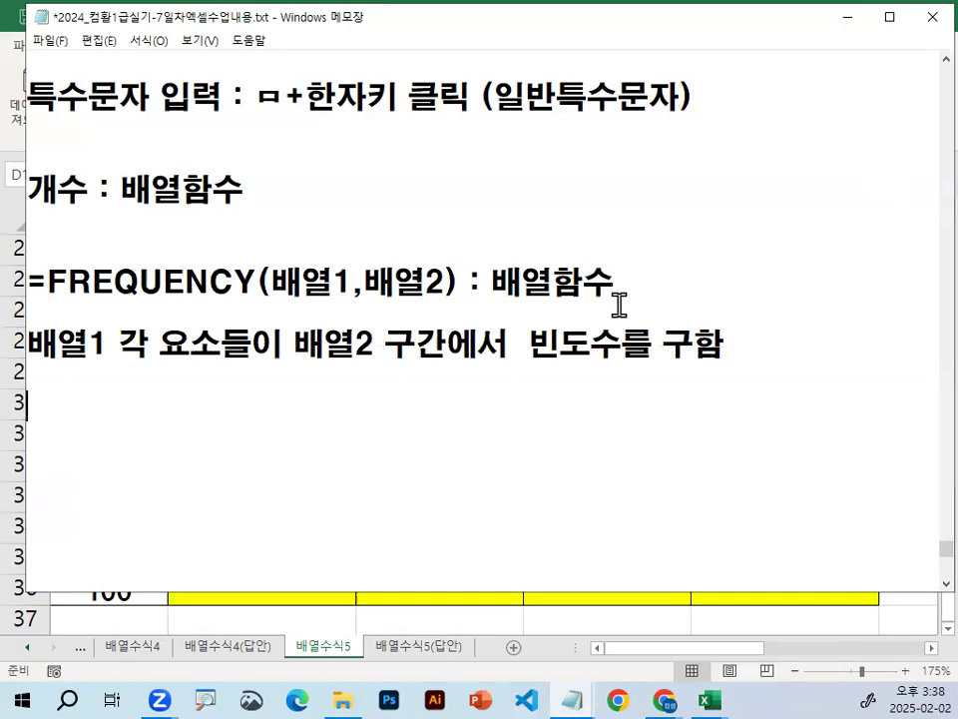
Write the usage note - 구할범위를 먼저 지정후 수식을 입력후 below the FREQUENCY explanation.
left_click_drag(252, 347, 505, 372)
left_click(398, 403)
type("-")
type(" 구할범이를 머")
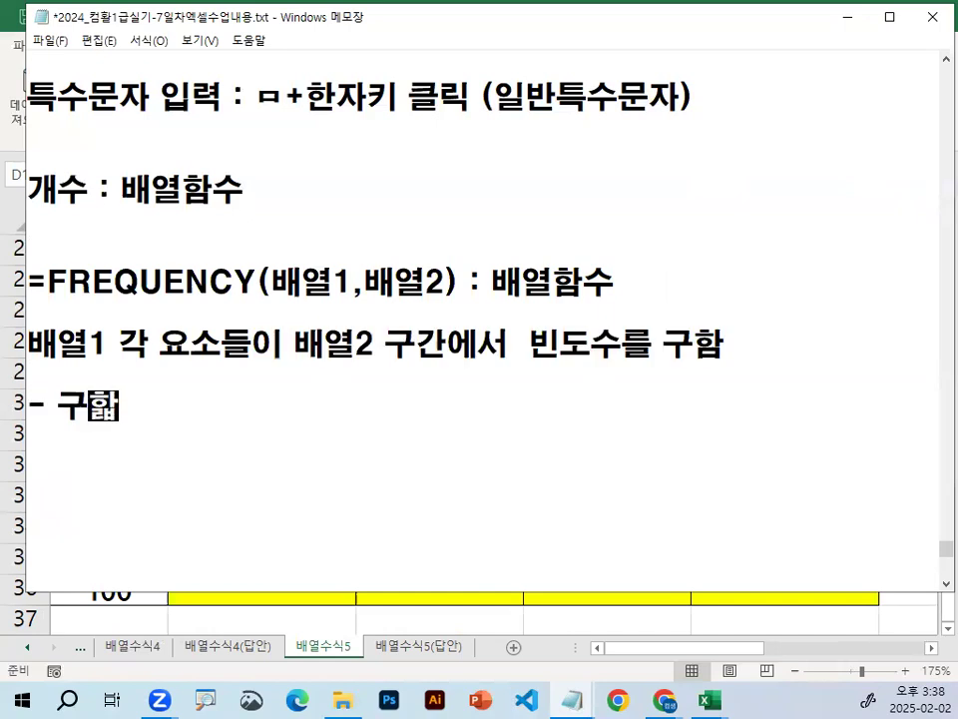
key("BackSpace")
key("BackSpace")
key("BackSpace")
key("BackSpace")
key("BackSpace")
type("위를 ")
type("먼저 지정후 수식")
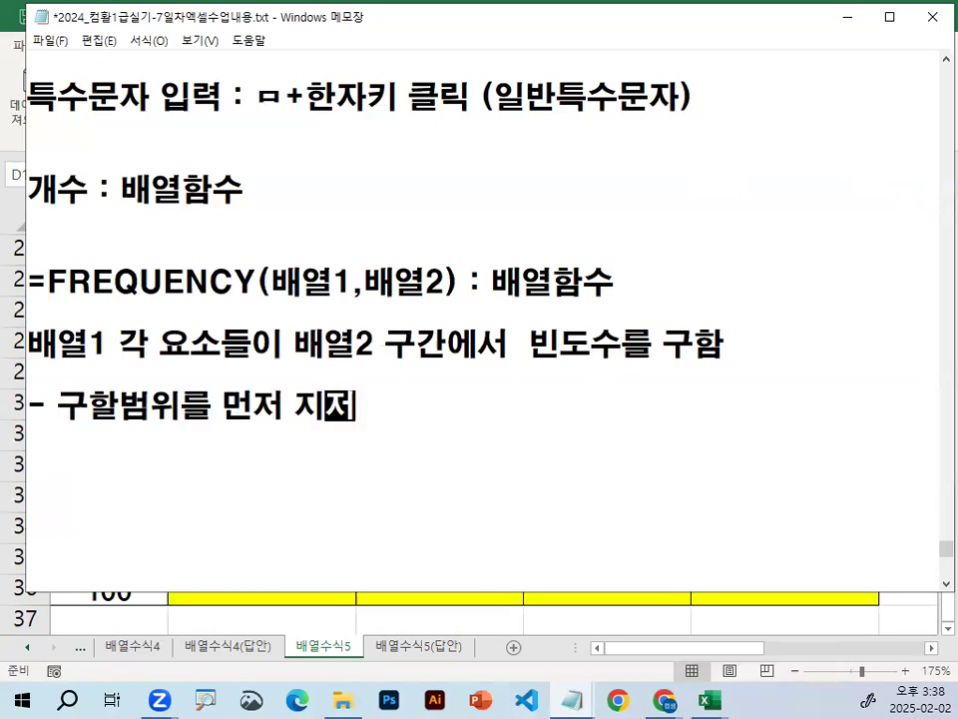
type("을 입력후")
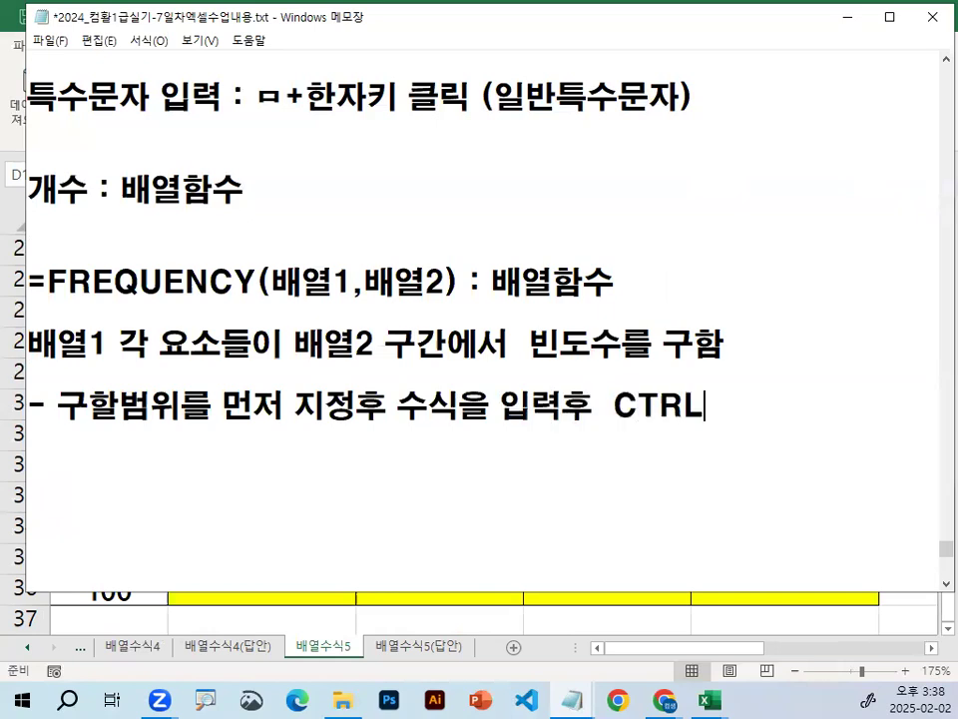
Finish the usage note with the text CTRL + SHIFT+엔터.
type("  CTRL + 노ㅑㄽ")
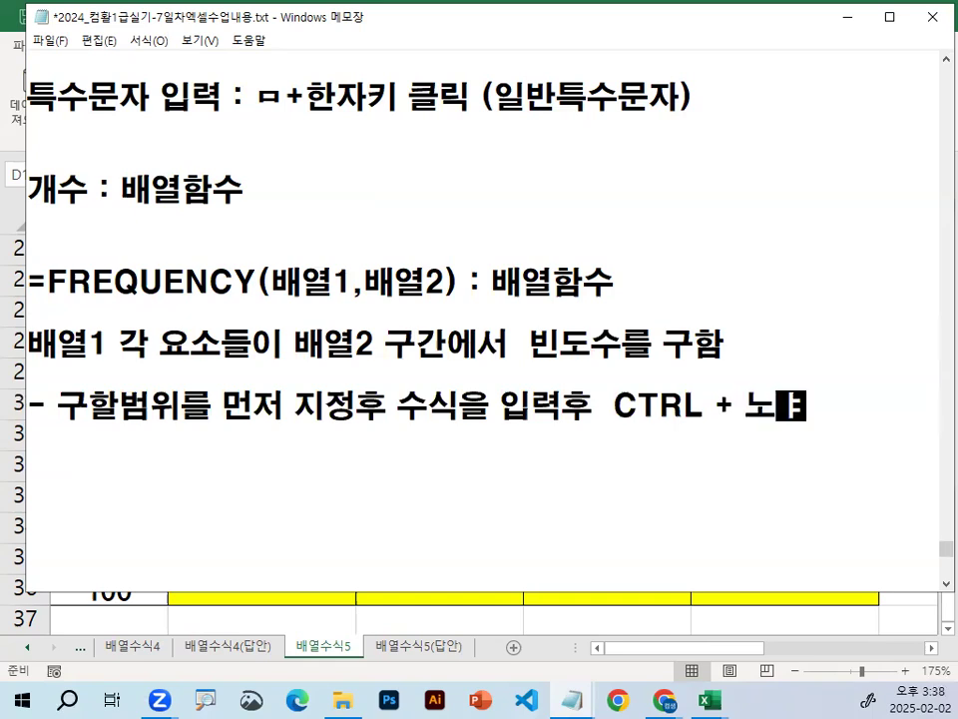
key("BackSpace")
key("BackSpace")
key("BackSpace")
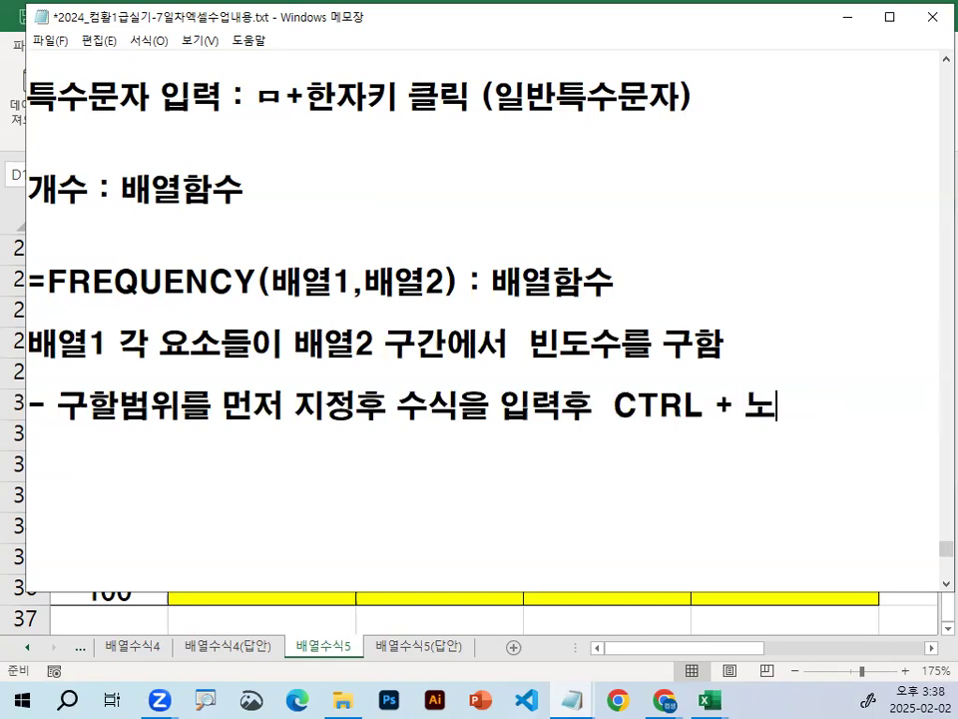
type("SHIFT")
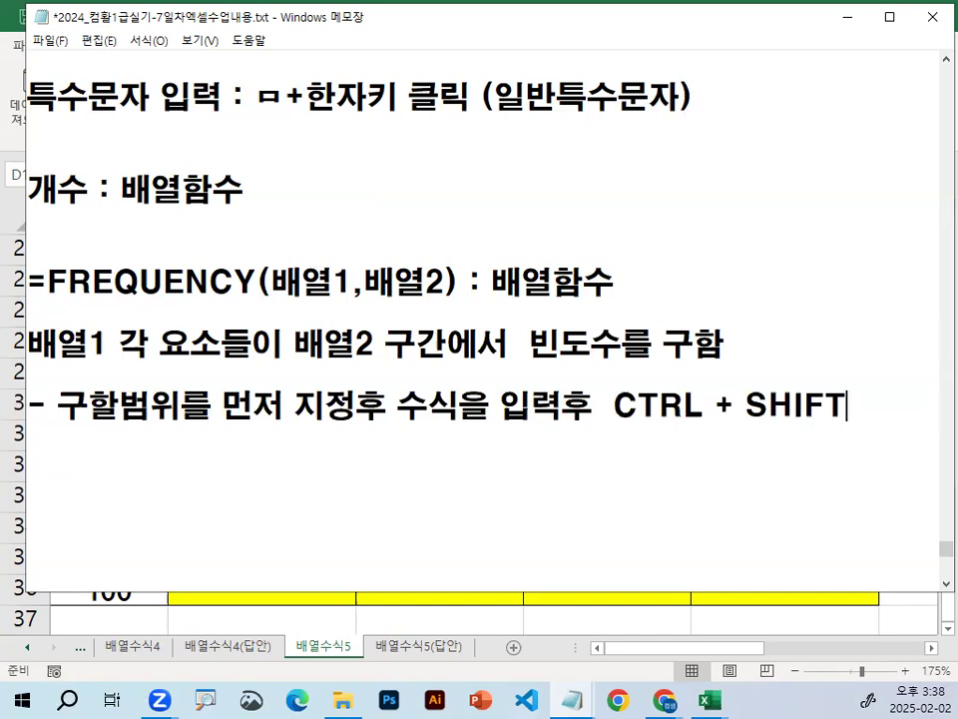
type("+ㅇㄹㄴ")
key("BackSpace")
key("BackSpace")
key("BackSpace")
type("엔터")
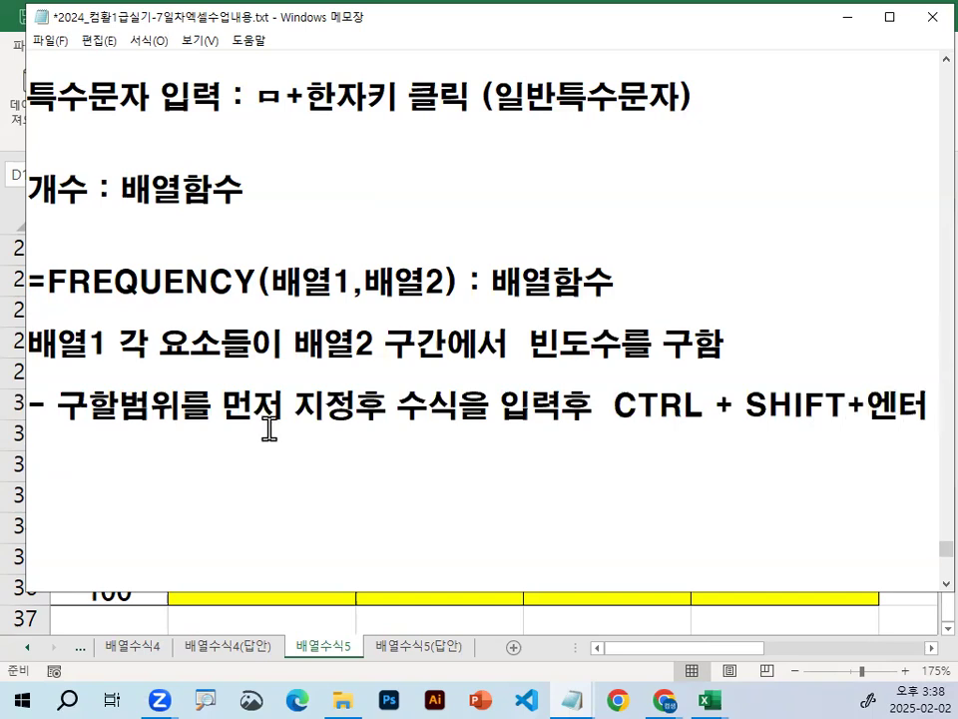
Underline 구할범위 in the note, and select the matching 1차 range B32:B36 of 표4 in the Excel workbook.
left_click_drag(54, 425, 168, 426)
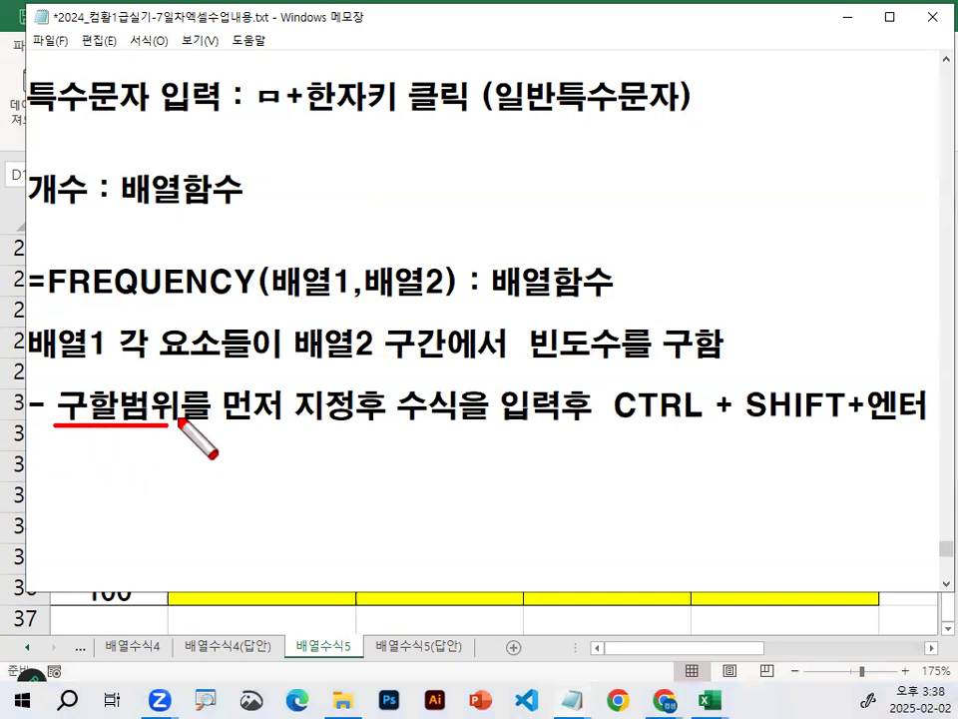
left_click(846, 17)
left_click_drag(271, 470, 338, 573)
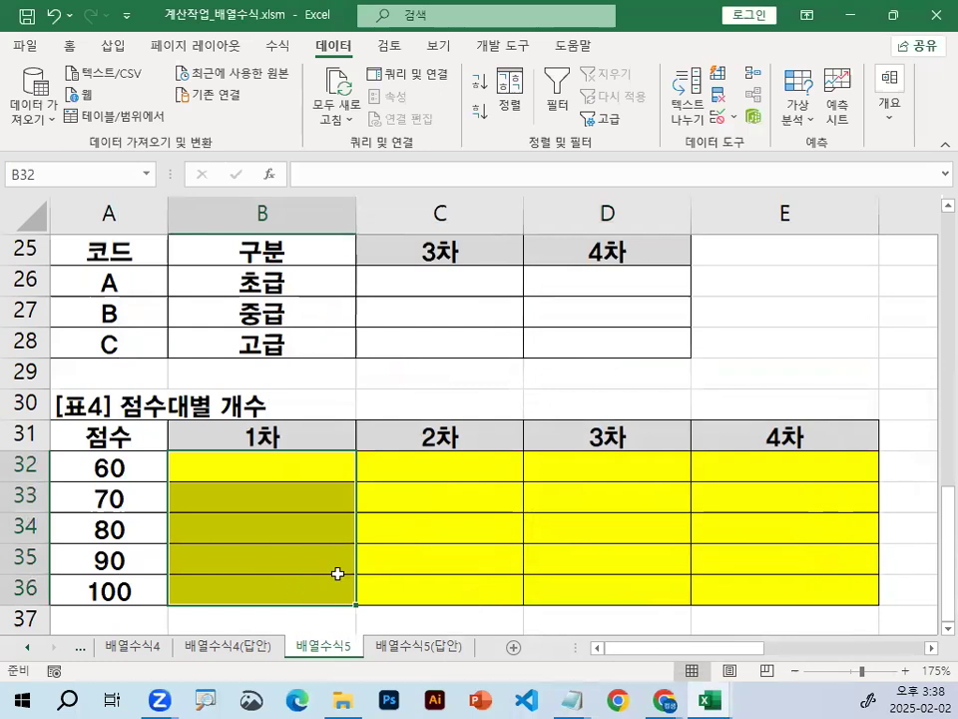
Review the 1차 to 4차 headings and range B32:E36 of 표4, and select the 표1 scores C3:F9.
left_click(319, 437)
left_click(454, 437)
left_click(621, 436)
left_click(765, 436)
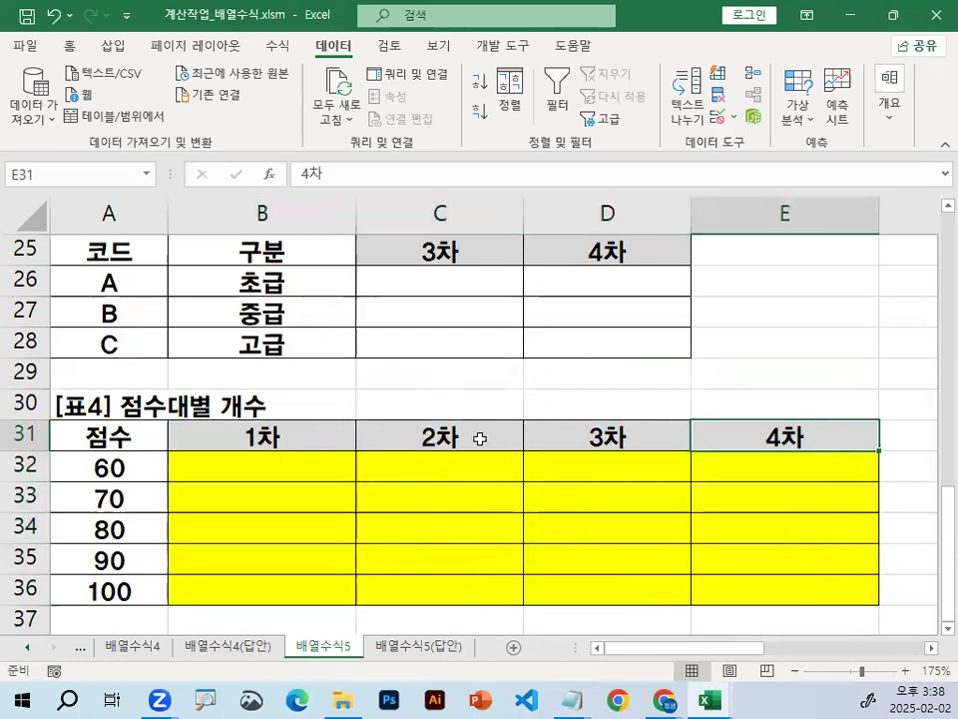
left_click_drag(279, 457, 791, 595)
scroll(602, 573, "up", 8)
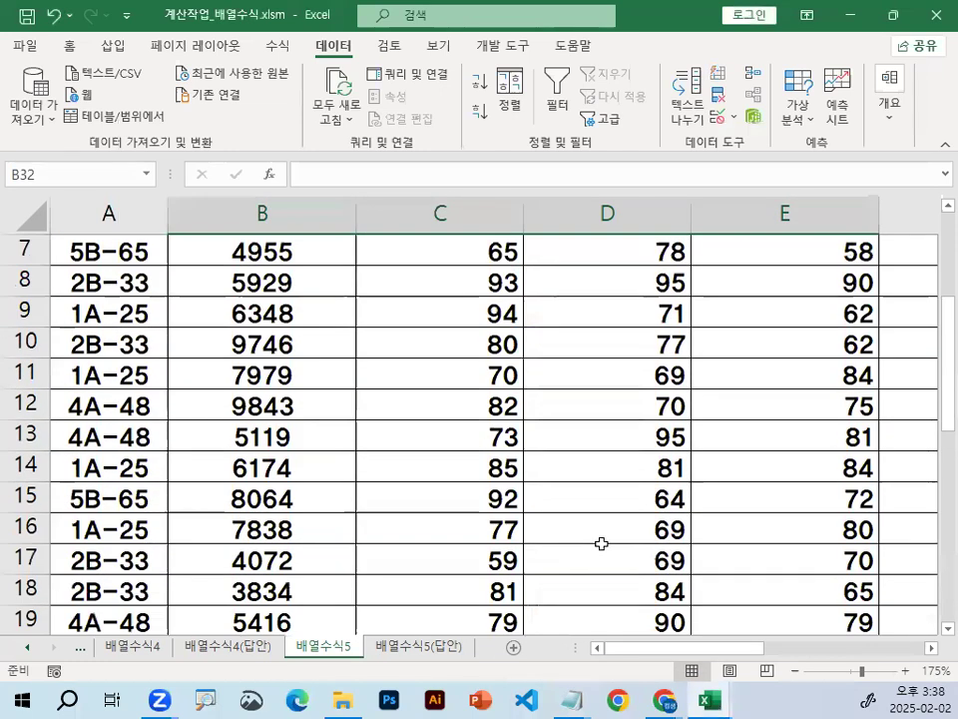
left_click_drag(483, 312, 899, 493)
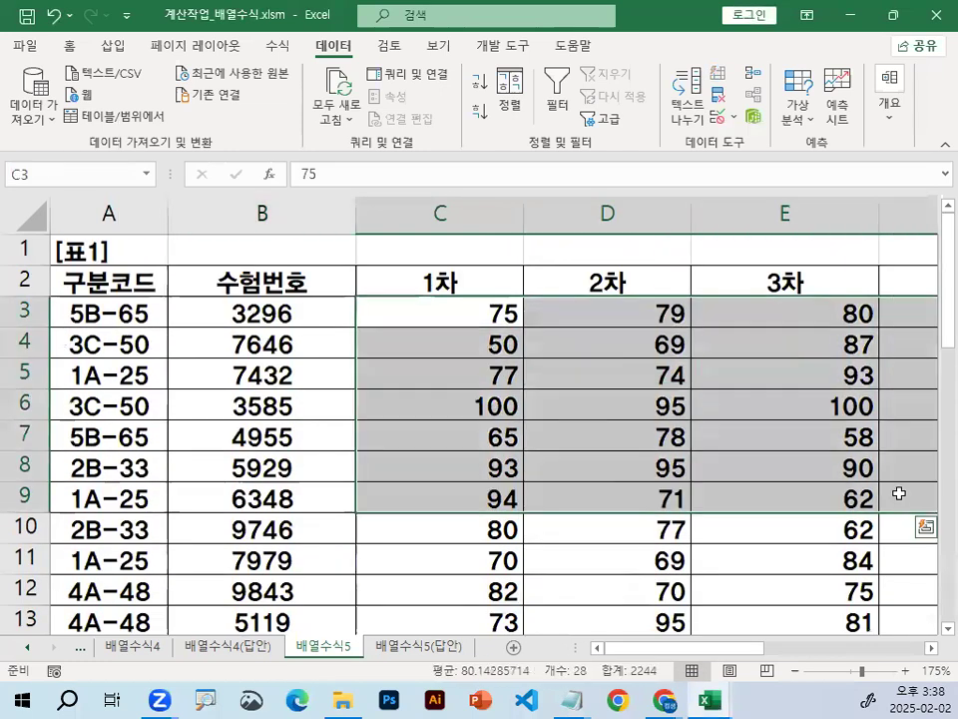
Select the 1차 range B32:B36 of 표4 and mark how its formula extends across to the 2차 column.
left_click(630, 417)
scroll(554, 552, "down", 8)
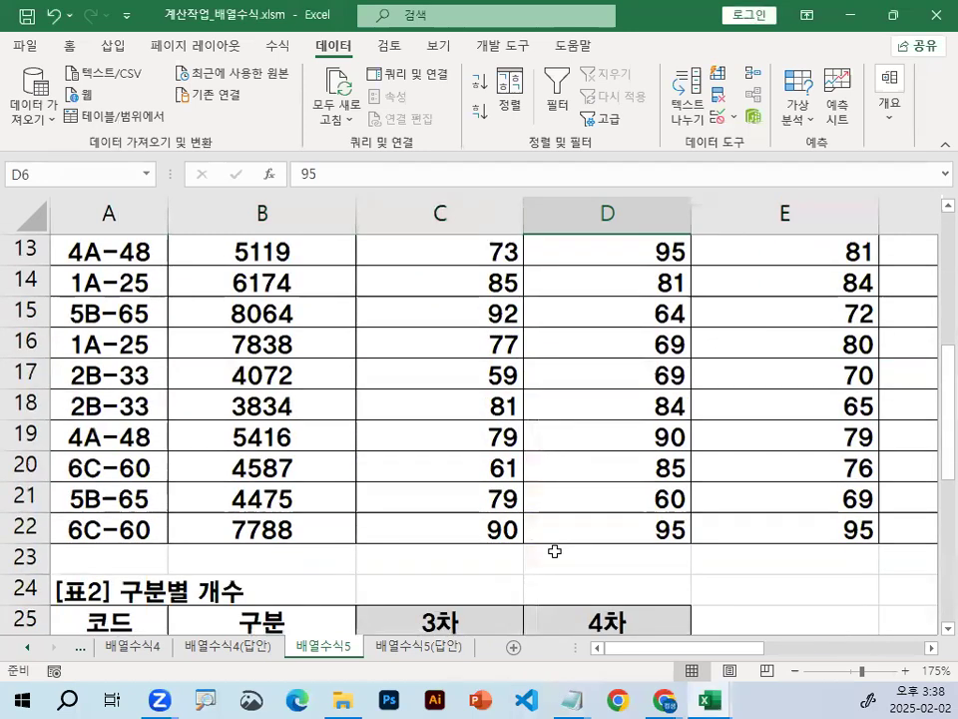
left_click(231, 477)
left_click_drag(230, 486, 248, 591)
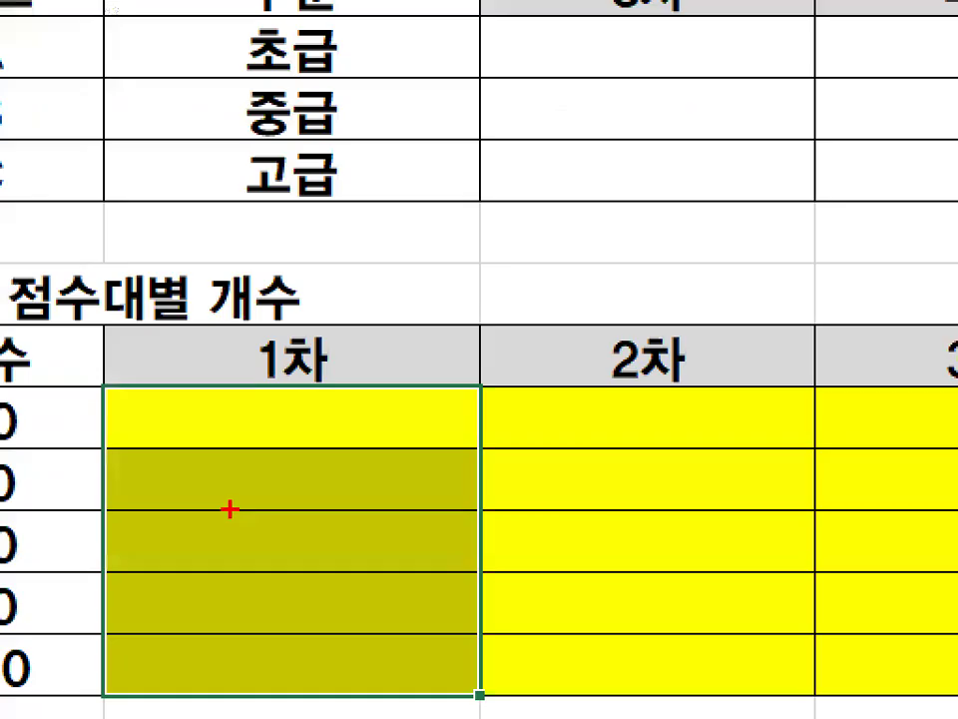
mouse_move(327, 575)
left_mouse_down()
mouse_move(251, 461)
mouse_move(359, 530)
left_mouse_up()
left_click_drag(370, 608, 487, 602)
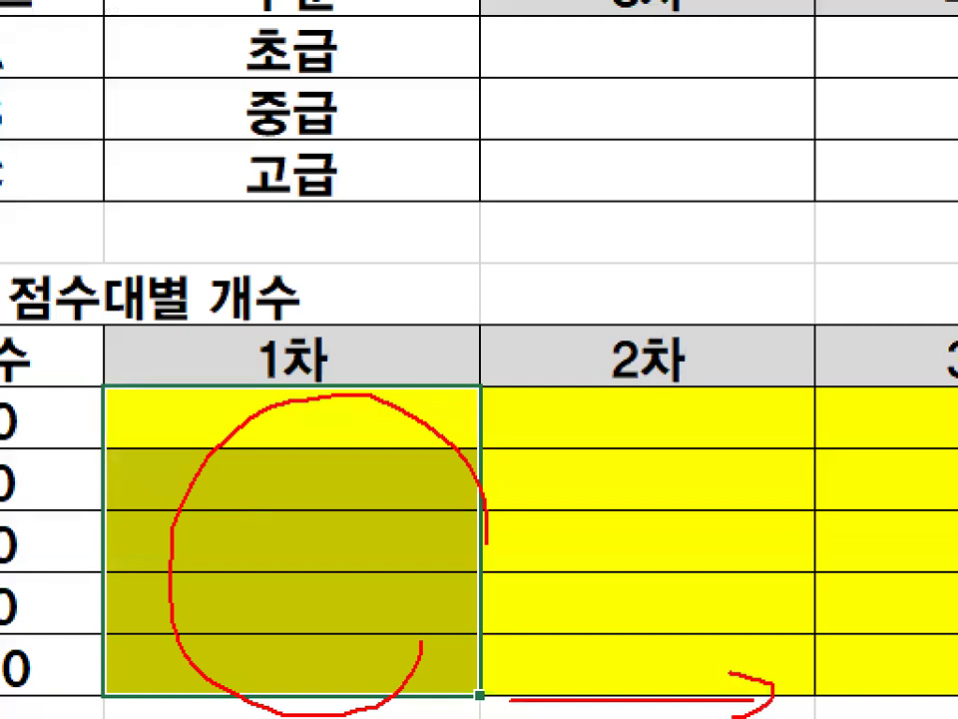
mouse_move(513, 477)
left_mouse_down()
mouse_move(511, 643)
mouse_move(591, 526)
left_mouse_up()
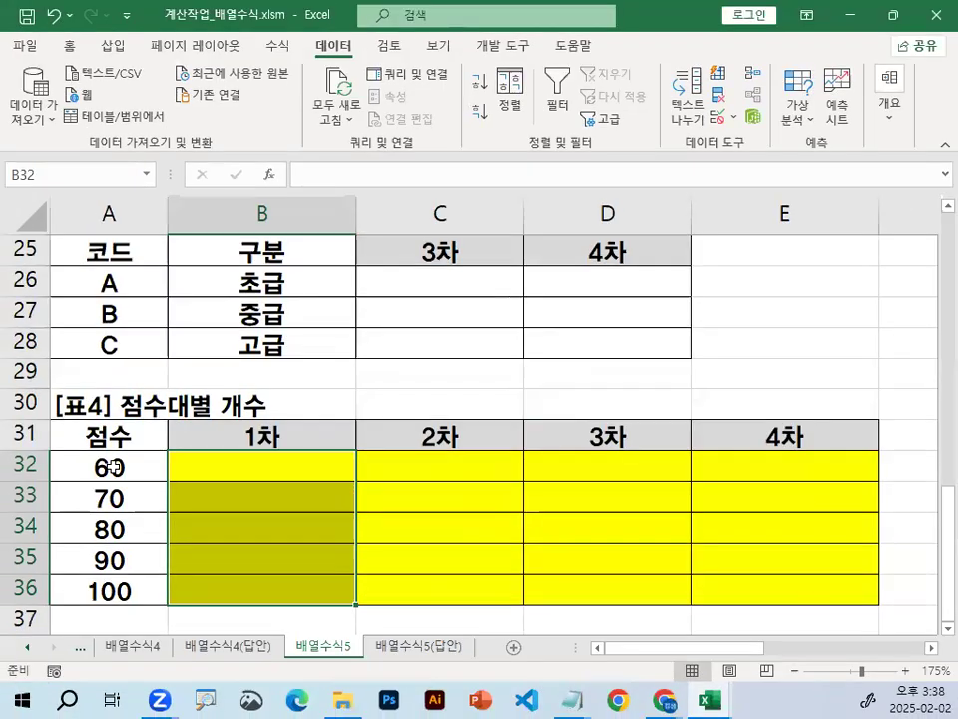
Select the 점수 range A32:A36 of 표4 and circle the score limits.
left_click_drag(107, 463, 105, 589)
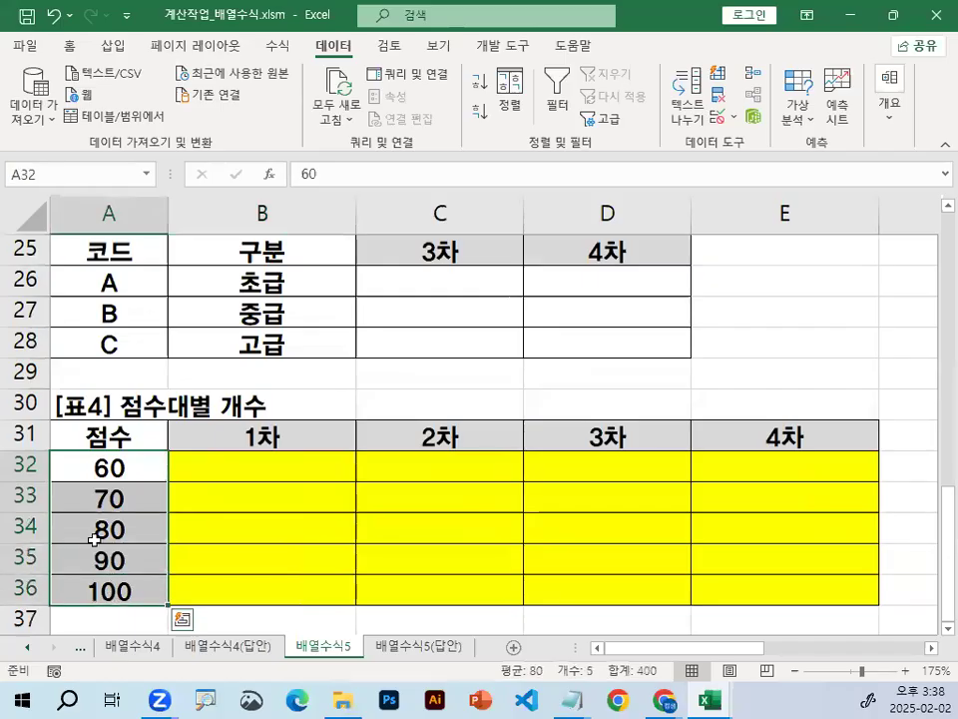
mouse_move(259, 590)
left_mouse_down()
mouse_move(163, 663)
mouse_move(261, 609)
left_mouse_up()
key("Escape")
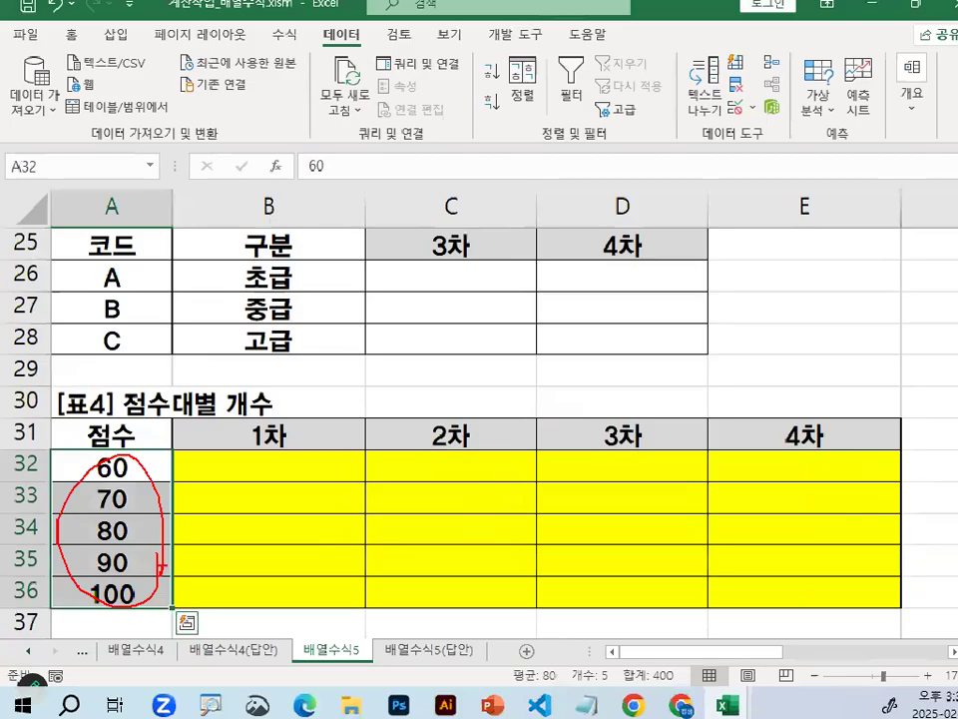
left_click_drag(137, 466, 134, 590)
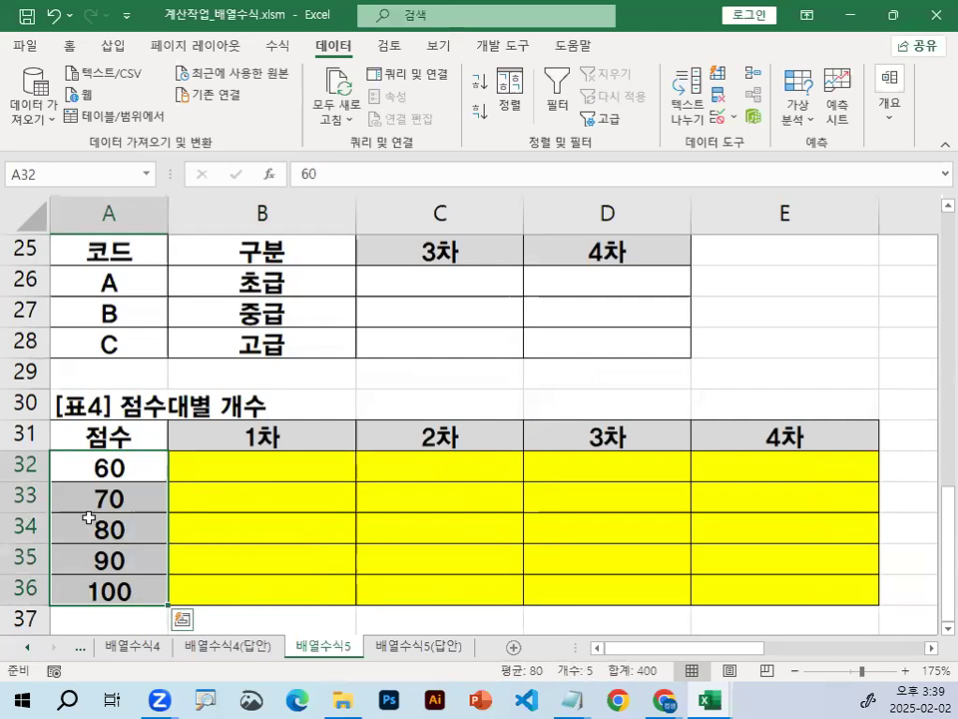
Select B32 and mark the 1차 range with an arrow along the fill direction toward the 2차 and 3차 columns.
scroll(100, 479, "down", 1)
left_click(253, 380)
key("ctrl+2")
mouse_move(344, 449)
left_mouse_down()
mouse_move(220, 489)
mouse_move(318, 474)
left_mouse_up()
left_click_drag(247, 379, 302, 350)
mouse_move(369, 518)
left_mouse_down()
mouse_move(547, 517)
mouse_move(549, 503)
left_mouse_up()
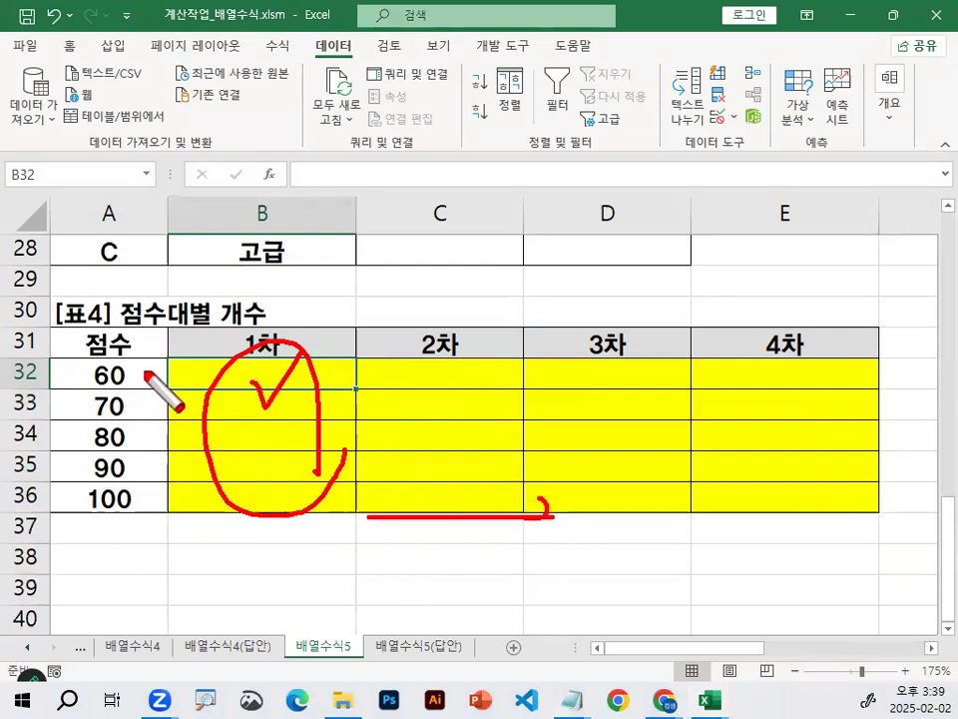
Mark the 점수 values in column A as the range whose column must not shift, then clear the annotations.
left_click_drag(147, 377, 203, 376)
mouse_move(128, 212)
left_mouse_down()
mouse_move(122, 206)
mouse_move(205, 210)
mouse_move(201, 217)
left_mouse_up()
left_click_drag(262, 143, 235, 190)
left_click_drag(233, 145, 265, 195)
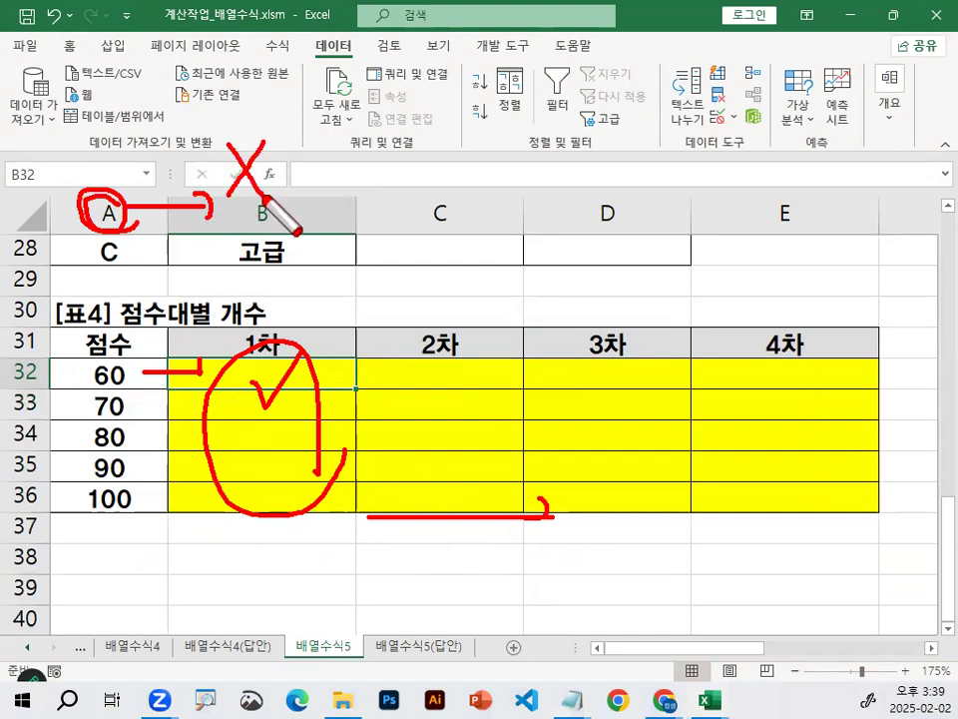
mouse_move(166, 498)
left_mouse_down()
mouse_move(129, 369)
mouse_move(150, 496)
left_mouse_up()
left_click_drag(630, 534, 626, 612)
left_click_drag(613, 586, 664, 539)
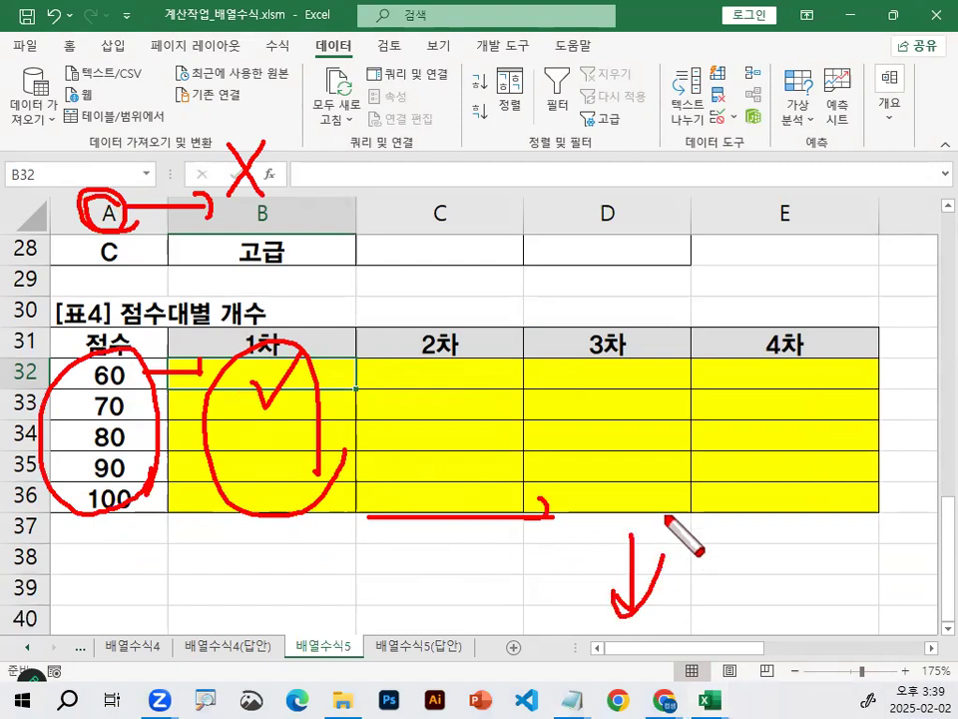
left_click_drag(82, 349, 212, 205)
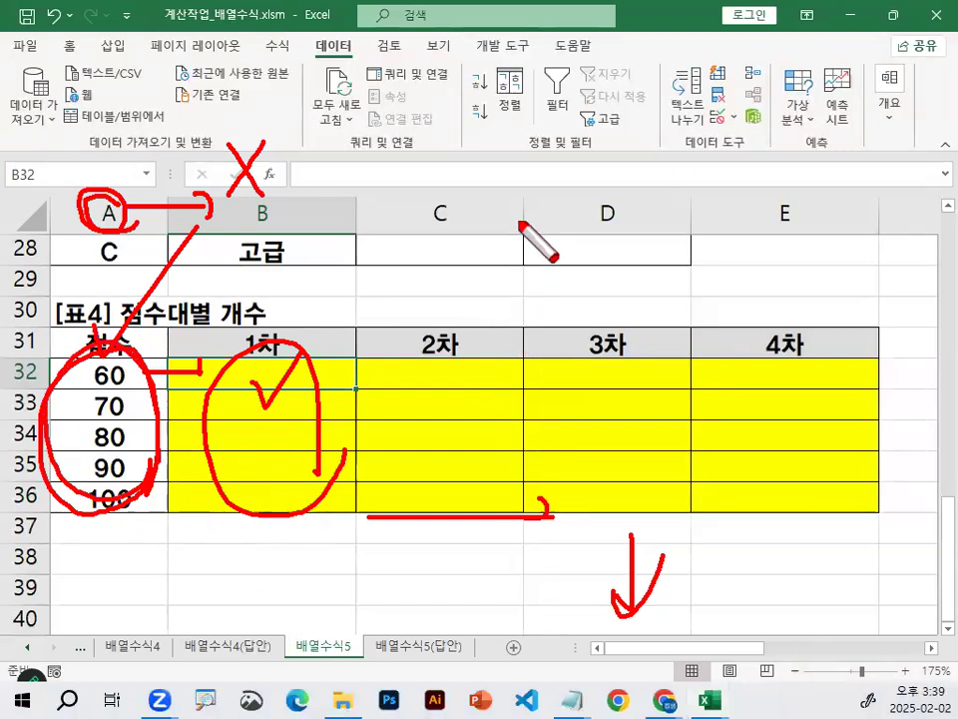
left_click_drag(519, 216, 519, 261)
left_click_drag(545, 204, 569, 309)
key("Escape")
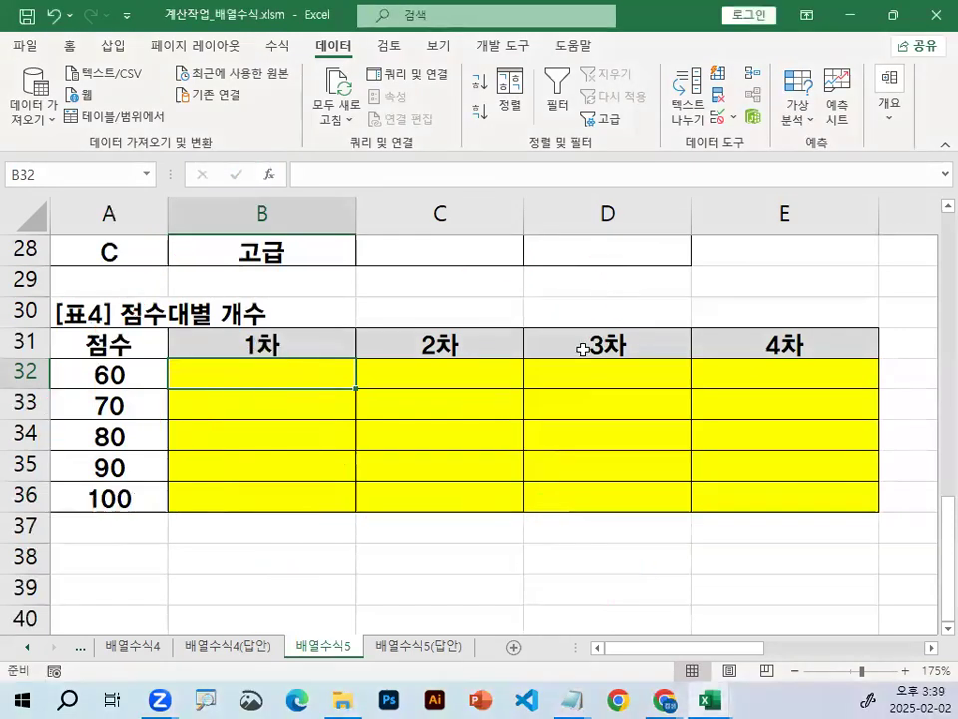
Select the 1차 scores C3:C10 in 표1 and mark the reference shift from column C to the 2차 column D.
scroll(562, 400, "up", 9)
left_click_drag(464, 329, 461, 536)
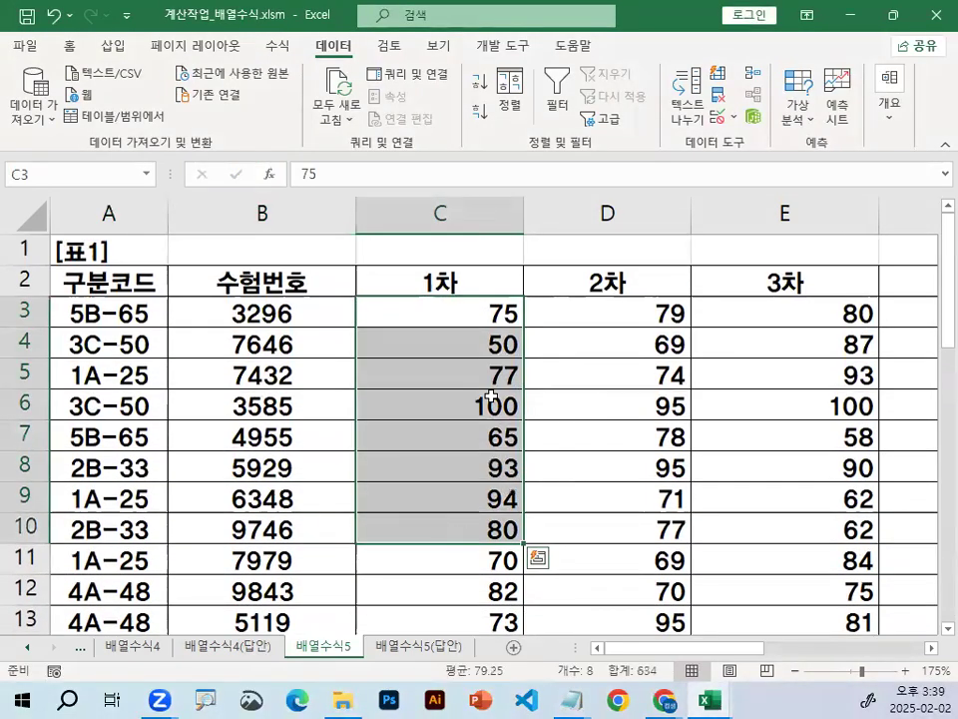
left_click(498, 312)
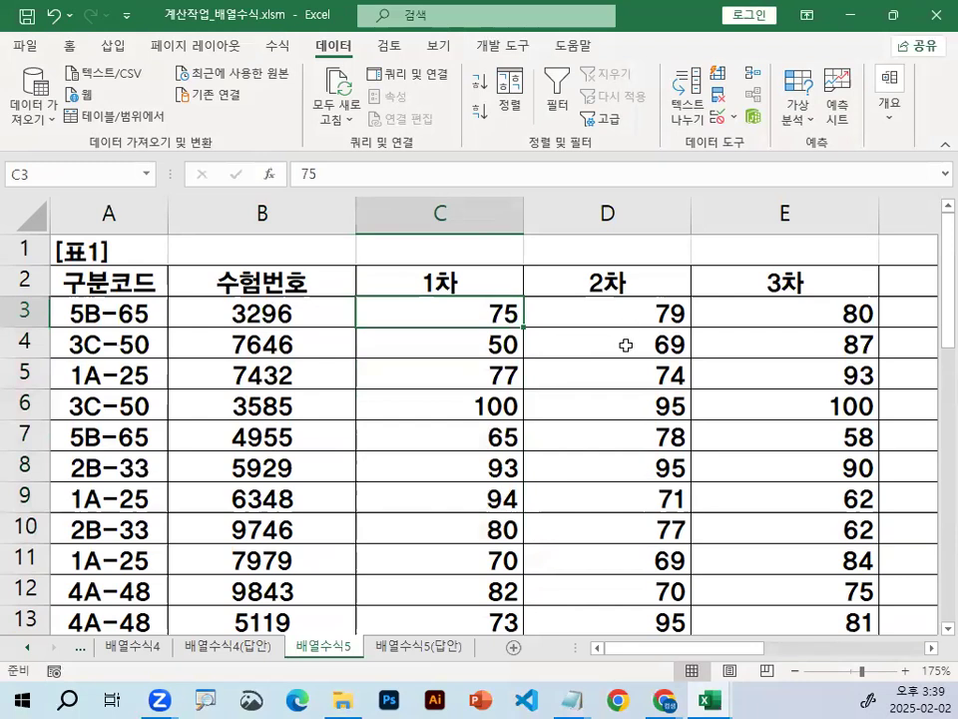
key("ctrl+1")
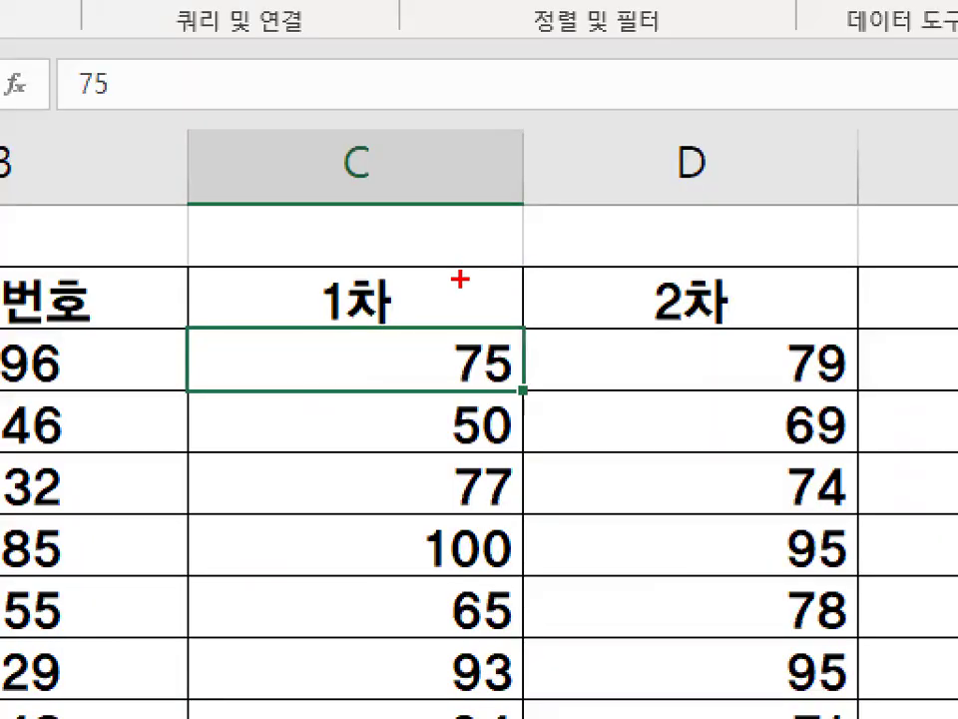
mouse_move(458, 161)
left_mouse_down()
mouse_move(588, 155)
mouse_move(551, 188)
left_mouse_up()
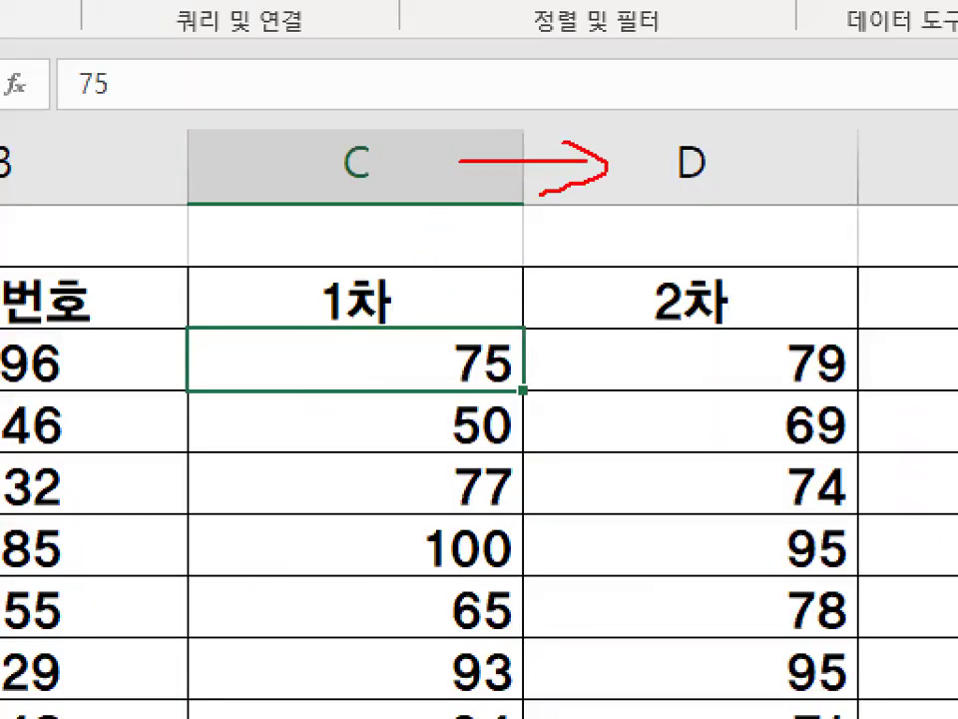
left_click_drag(836, 283, 864, 324)
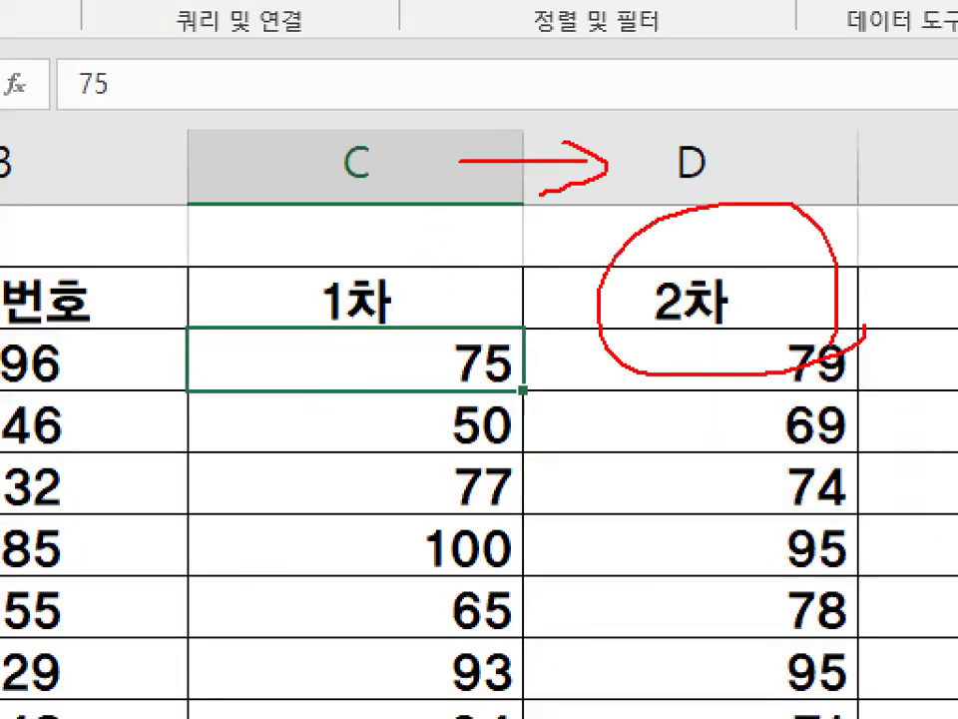
key("Escape")
Review the 1차 scores C3:C11 of 표1 against the 점수대별 개수 table.
left_click_drag(450, 313, 450, 547)
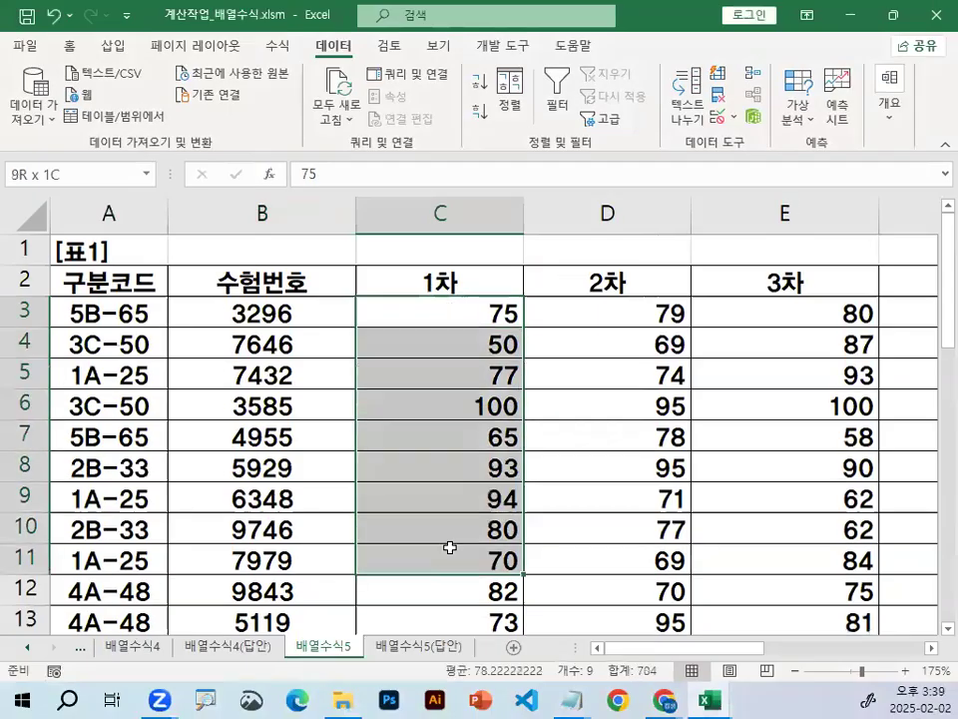
left_click(467, 313)
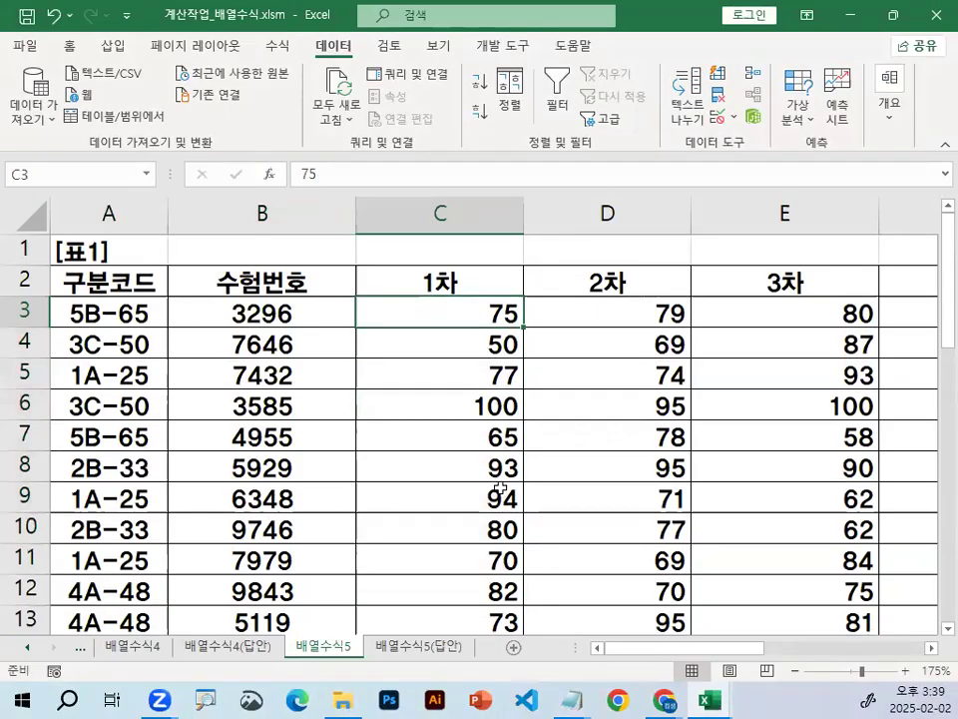
scroll(495, 472, "down", 7)
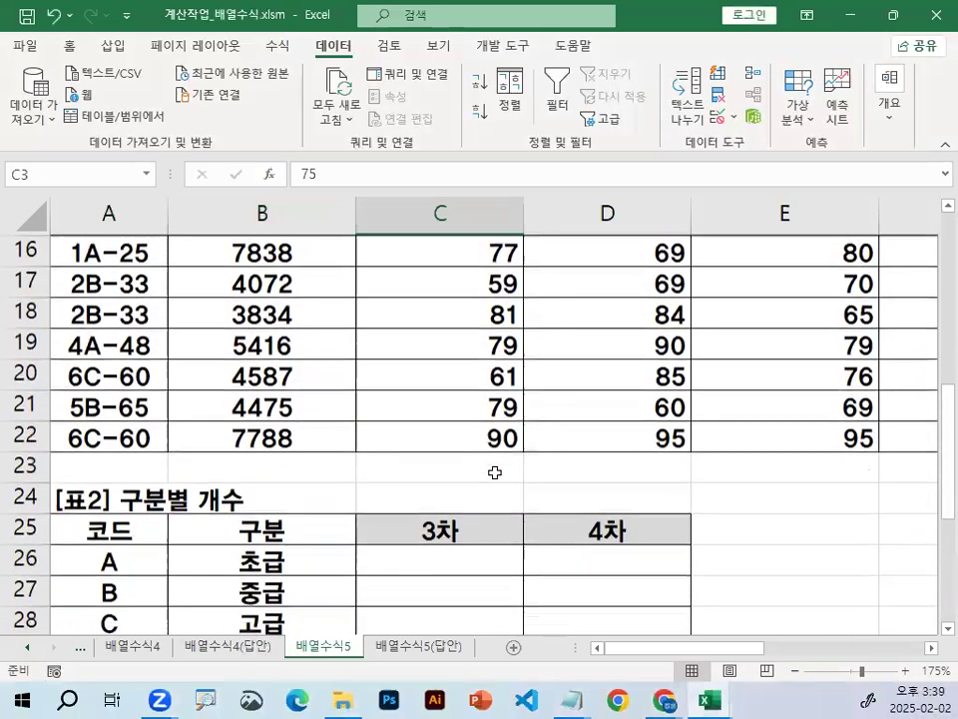
scroll(494, 472, "down", 2)
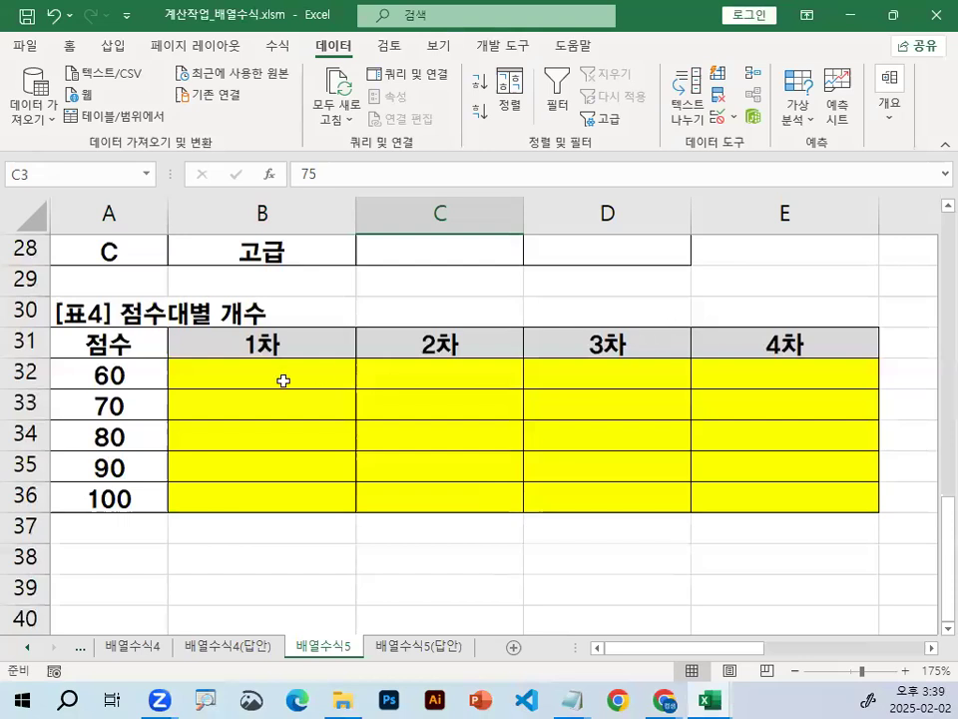
Switch to the Notepad notes and delete five blank lines below the CTRL + SHIFT+엔터 usage note.
mouse_move(571, 699)
left_click(624, 599)
scroll(314, 356, "down", 1)
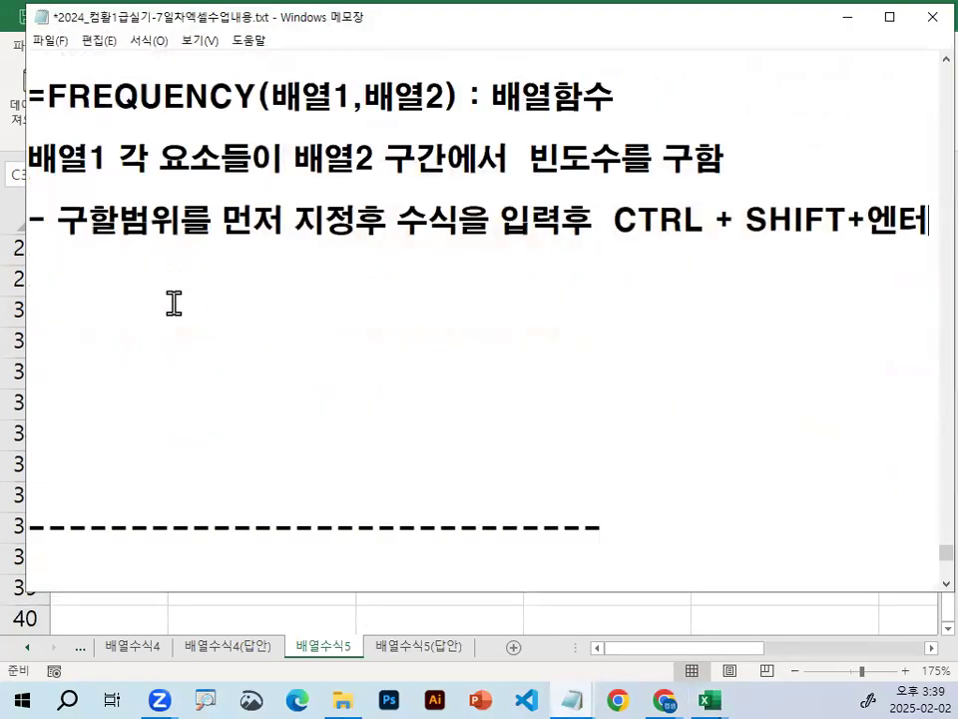
key("Delete")
key("Delete")
key("Delete")
key("Delete")
key("Delete")
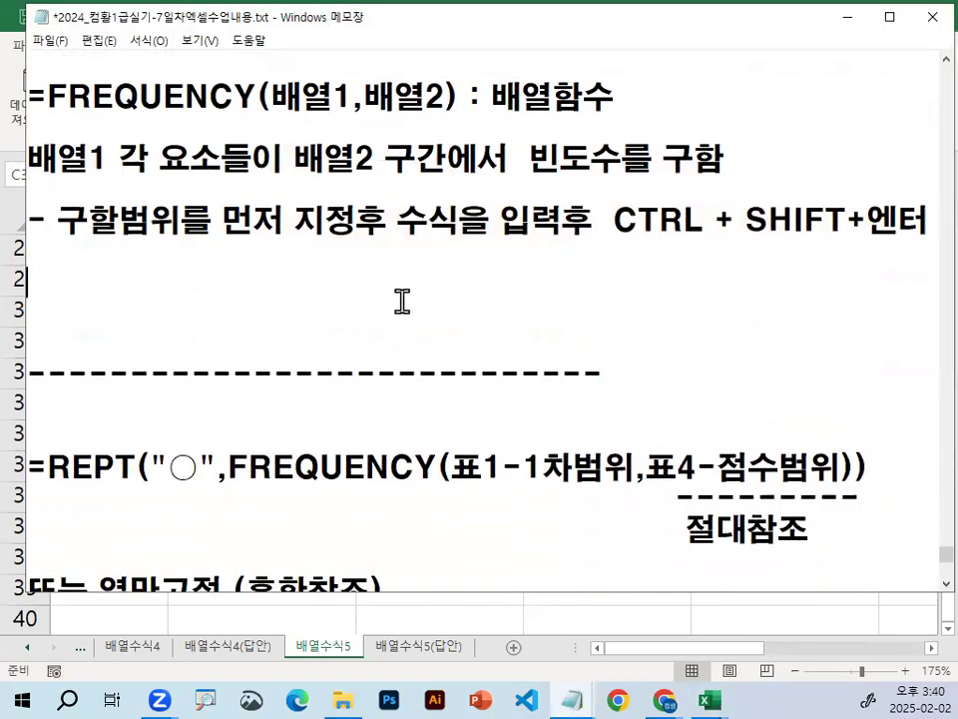
Insert five blank lines between 또는 열만고정 (혼합참조) and the REPT formula with cell references.
scroll(171, 573, "down", 1)
left_click(148, 559)
key("Return")
key("Return")
key("Return")
key("Return")
key("Return")
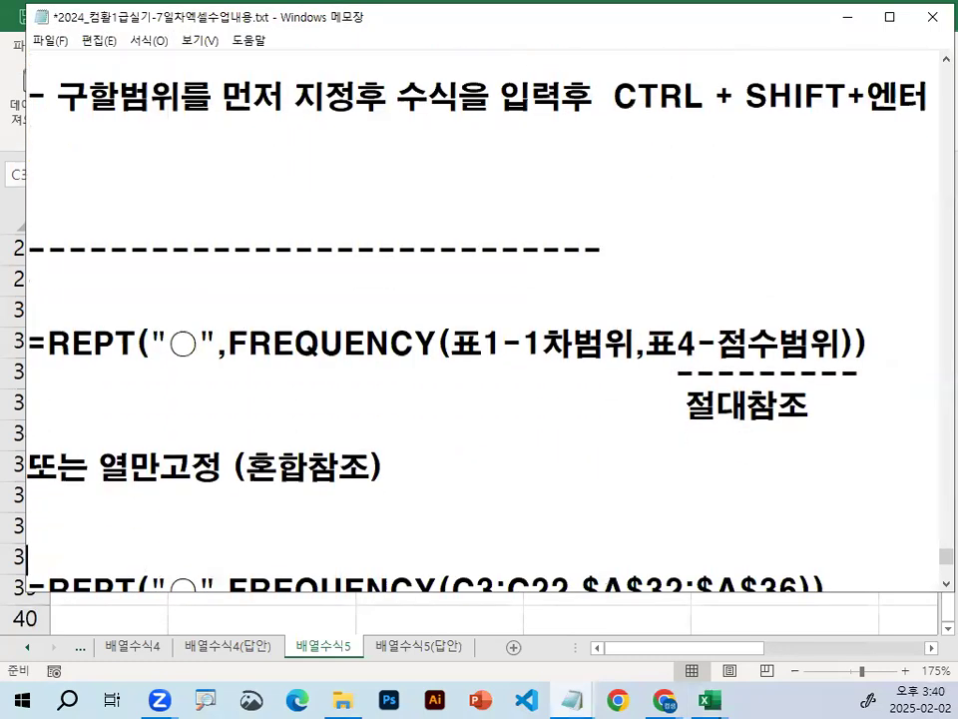
Highlight the "○" argument of the REPT formula and underline its nested FREQUENCY part.
mouse_move(30, 219)
left_mouse_down()
mouse_move(216, 221)
mouse_move(149, 207)
mouse_move(206, 243)
mouse_move(856, 240)
left_mouse_up()
left_click(192, 218)
key("ctrl+alt+g")
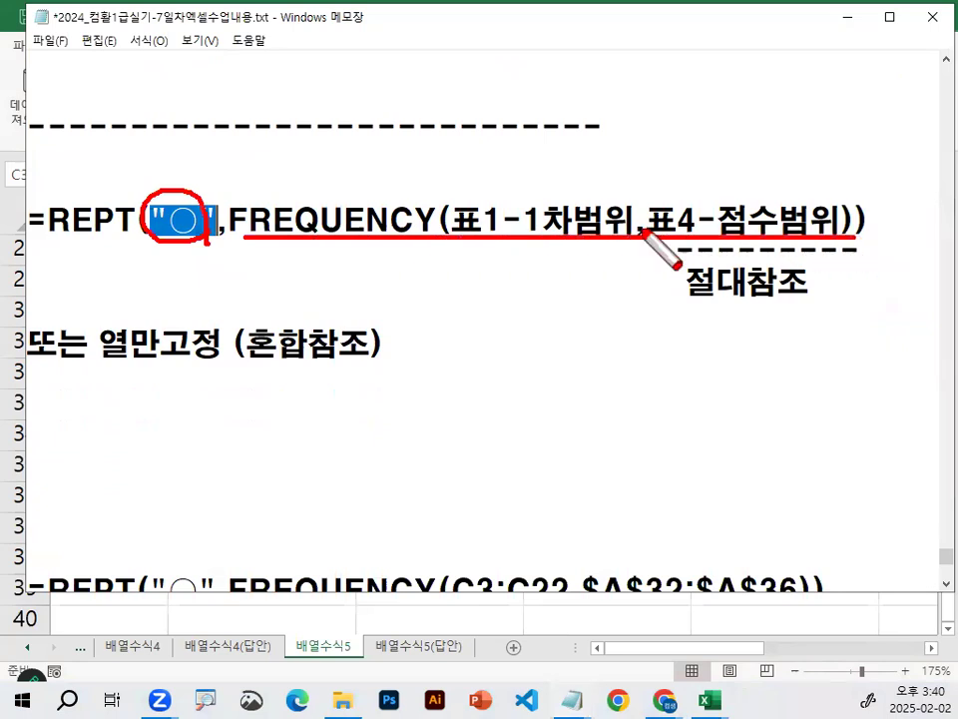
key("Escape")
Mark the 표1-1차범위 and 표4-점수범위 arguments, along with the 절대참조 and 열만고정 (혼합참조) notes.
left_click_drag(451, 219, 630, 213)
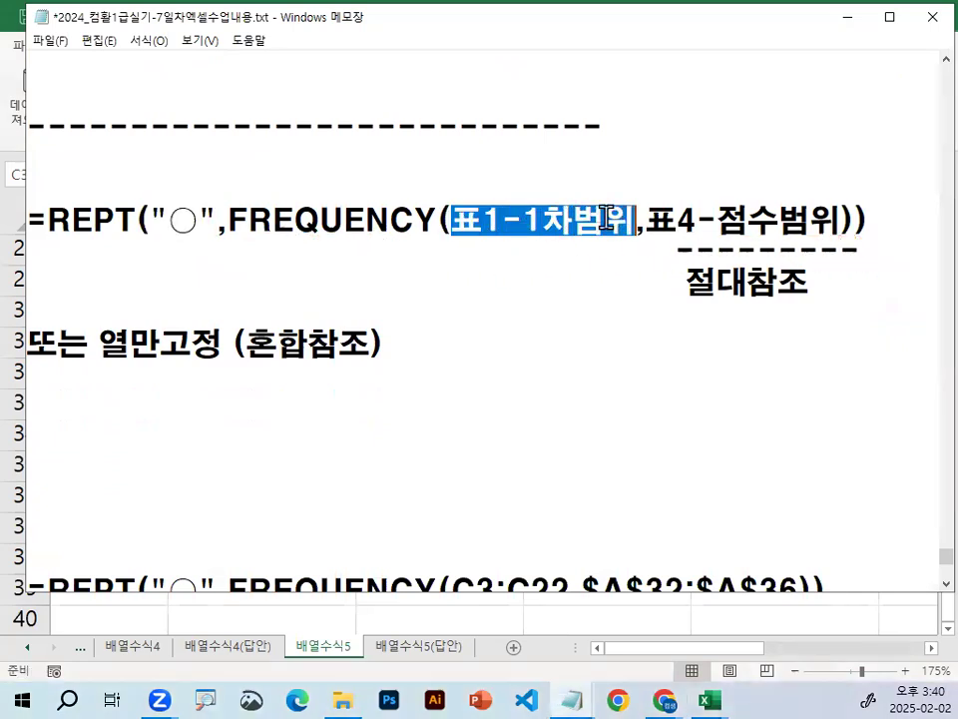
key("ctrl+alt+g")
mouse_move(565, 240)
left_mouse_down()
mouse_move(554, 207)
mouse_move(604, 235)
left_mouse_up()
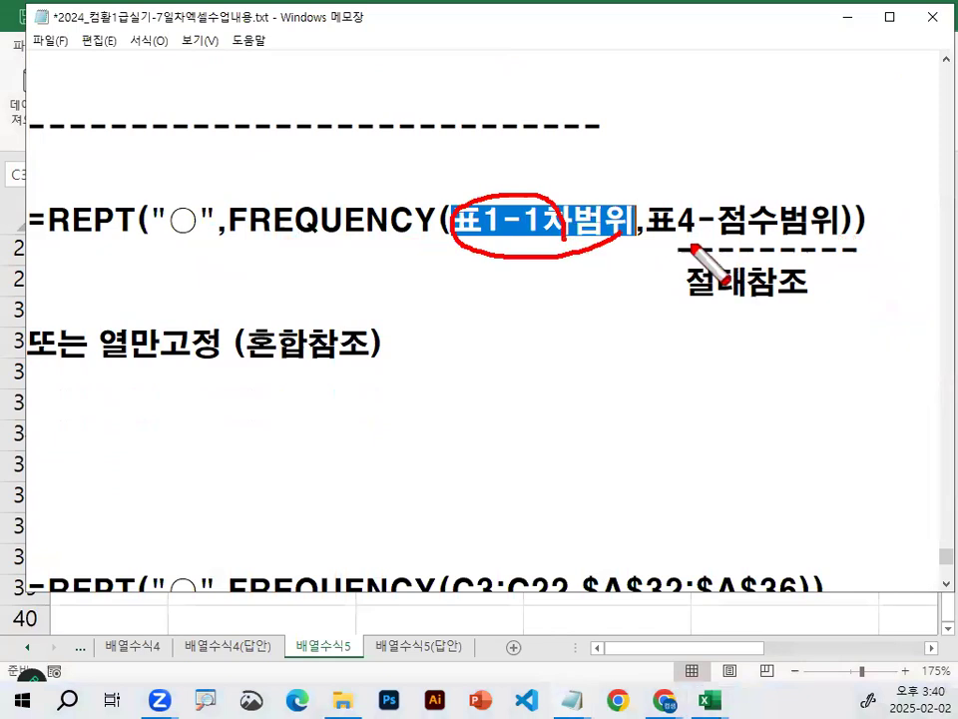
left_click_drag(671, 242, 835, 245)
mouse_move(660, 228)
left_mouse_down()
mouse_move(763, 196)
mouse_move(831, 238)
left_mouse_up()
mouse_move(661, 292)
left_mouse_down()
mouse_move(811, 288)
mouse_move(796, 302)
left_mouse_up()
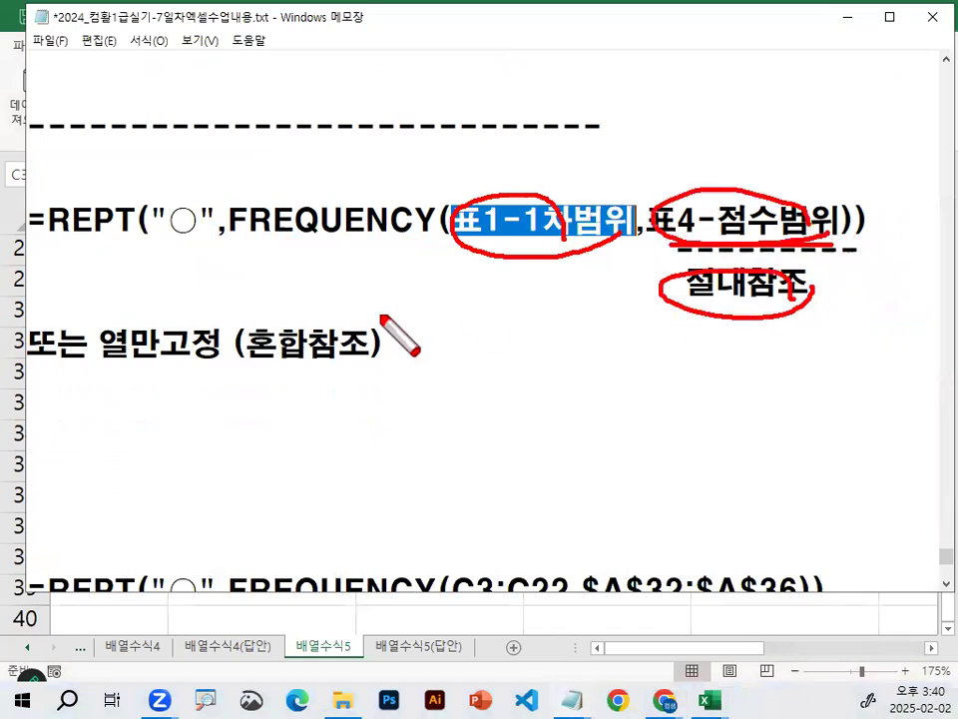
left_click_drag(116, 366, 255, 366)
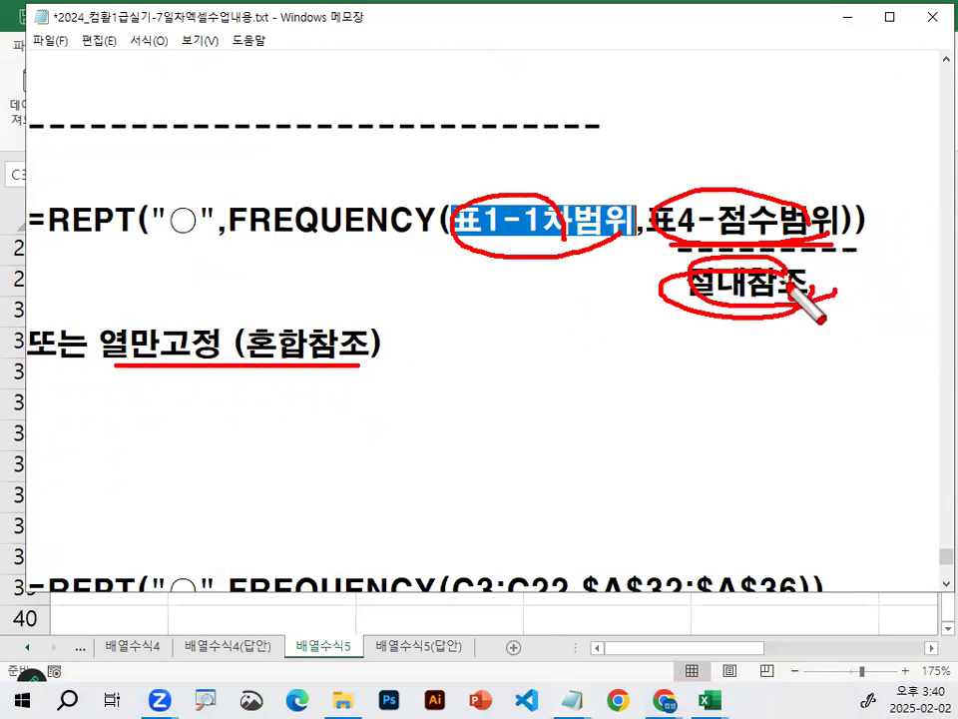
key("Escape")
Highlight the 표1-1차범위 argument, the whole REPT formula, and its nested FREQUENCY(표1-1차범위,표4-점수범위) part.
left_click_drag(464, 222, 617, 218)
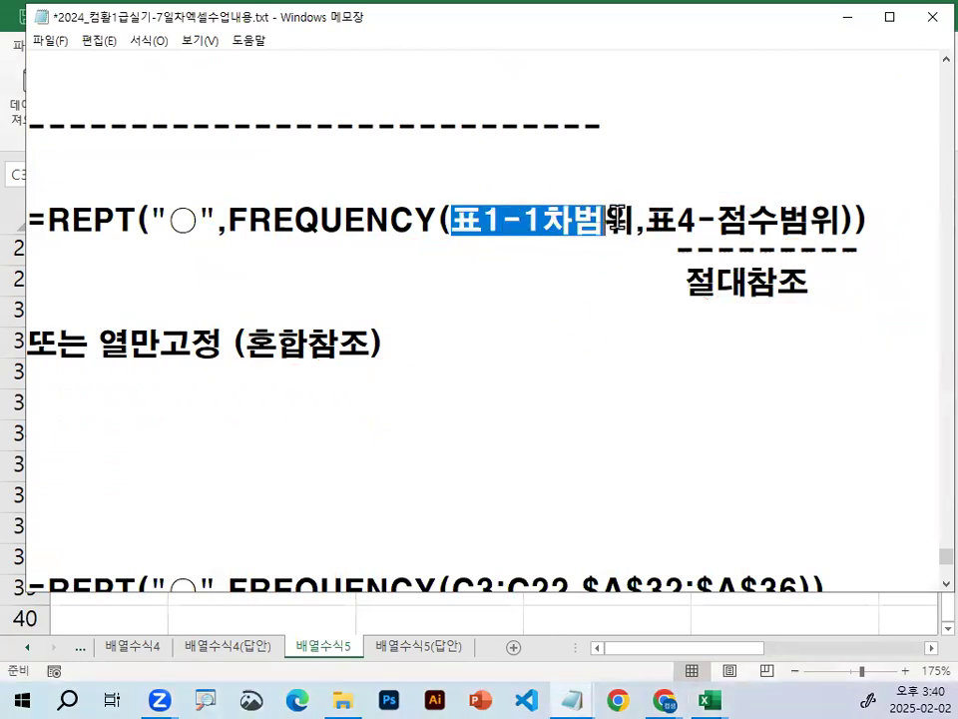
left_click_drag(533, 230, 639, 217)
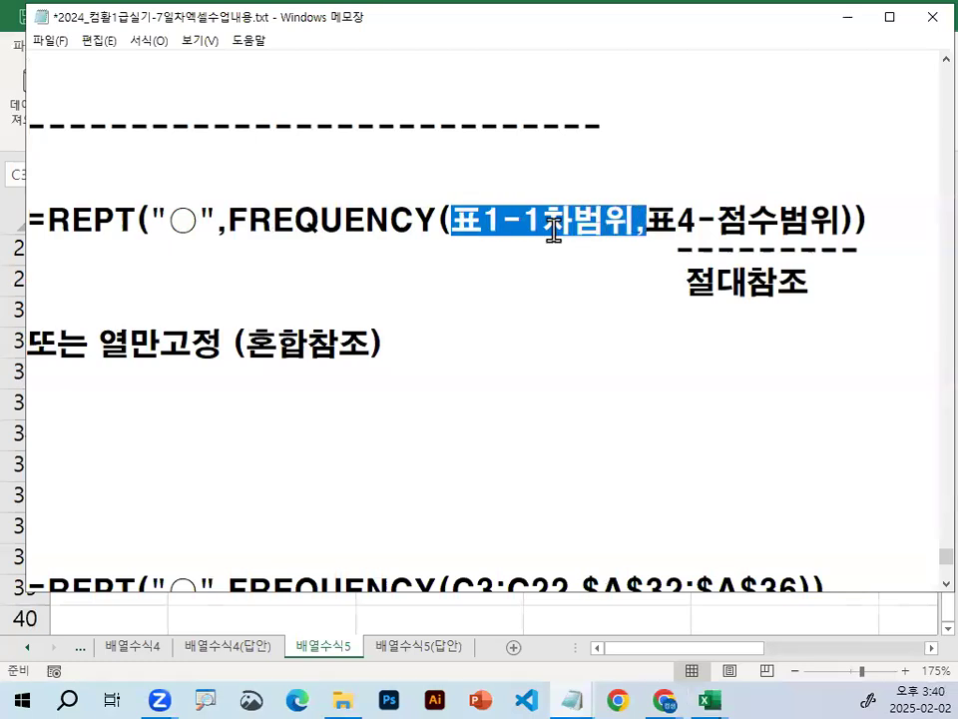
left_click_drag(451, 220, 634, 219)
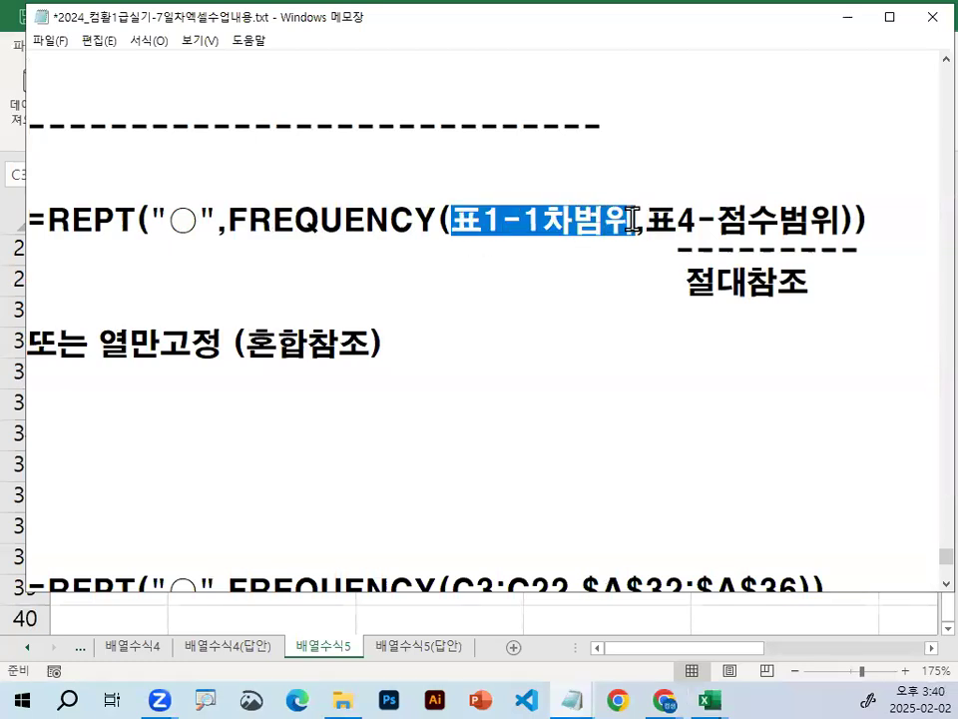
left_click(311, 281)
left_click_drag(27, 222, 877, 222)
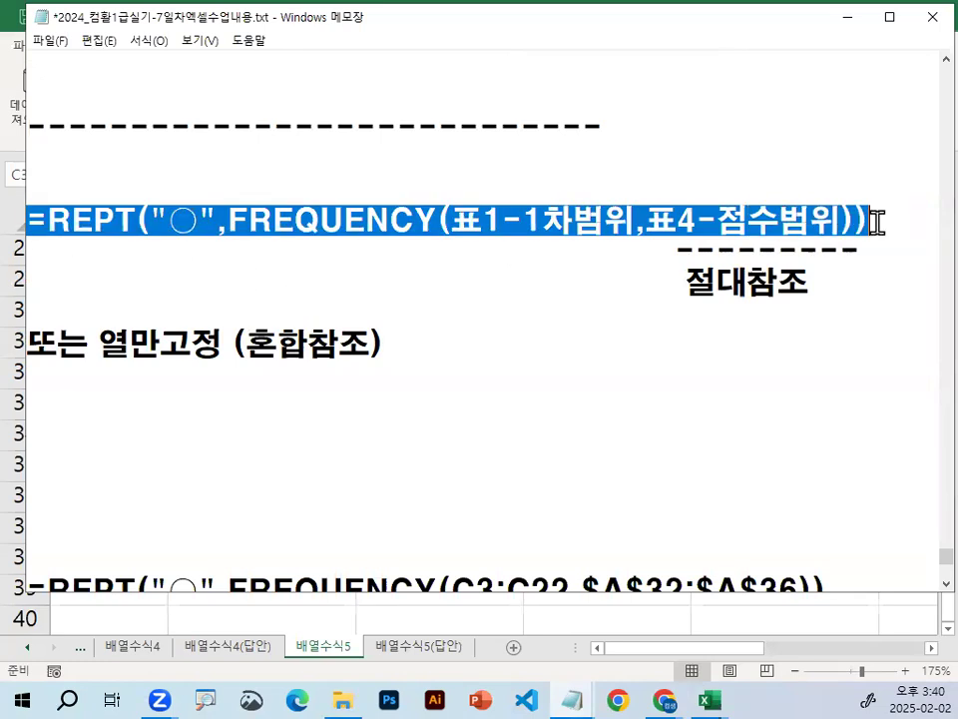
left_click(877, 222)
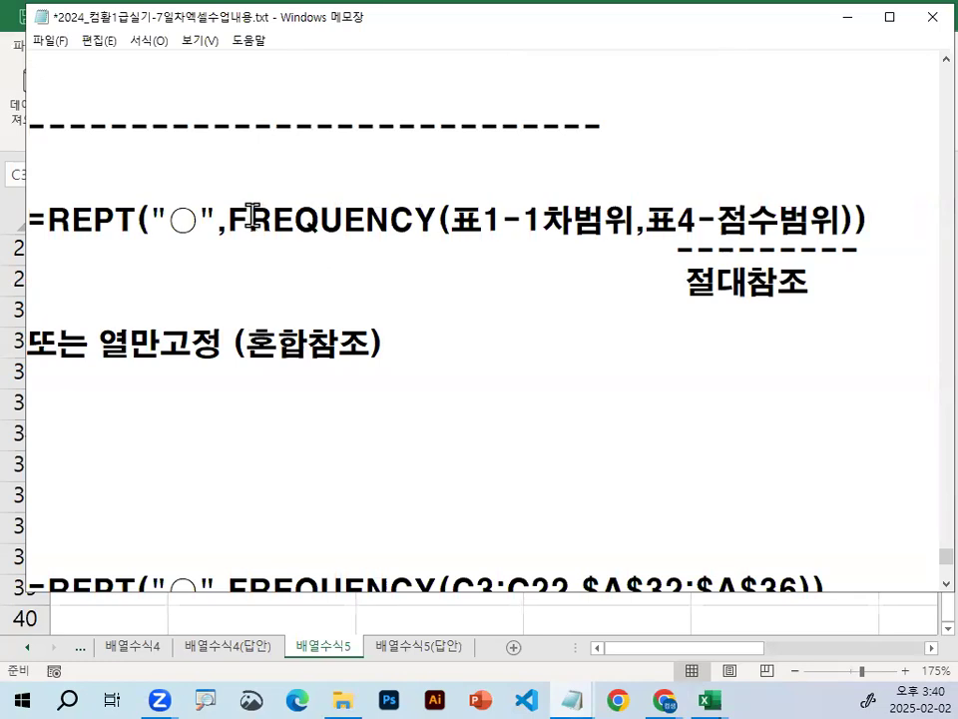
left_click_drag(229, 221, 848, 222)
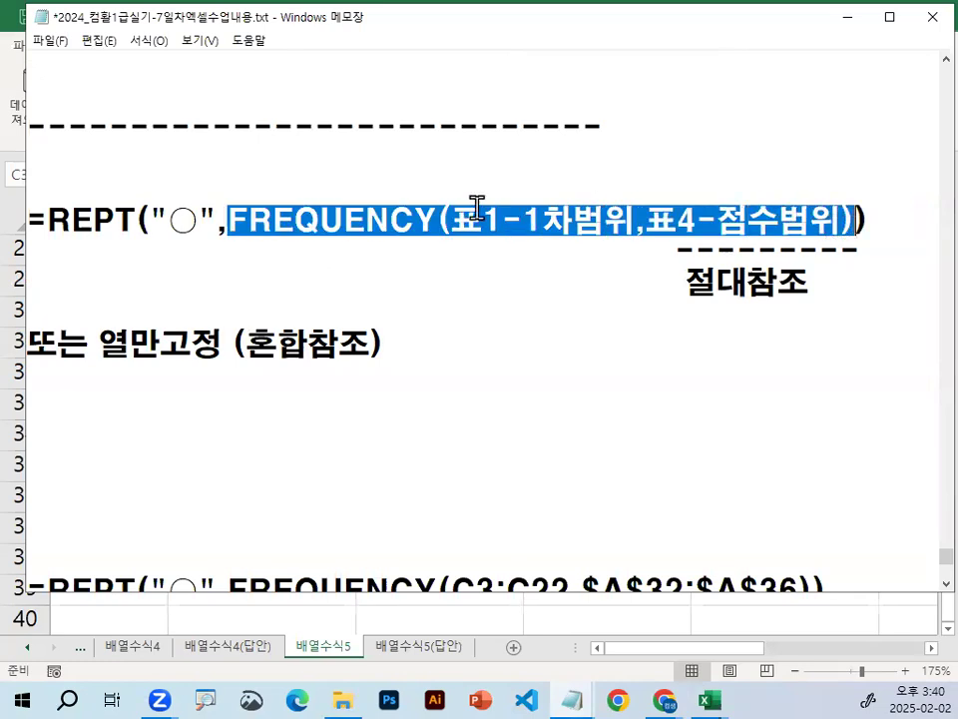
Highlight the "○" argument of the REPT formula in the notes, and switch back to the Excel workbook.
left_click_drag(150, 222, 200, 221)
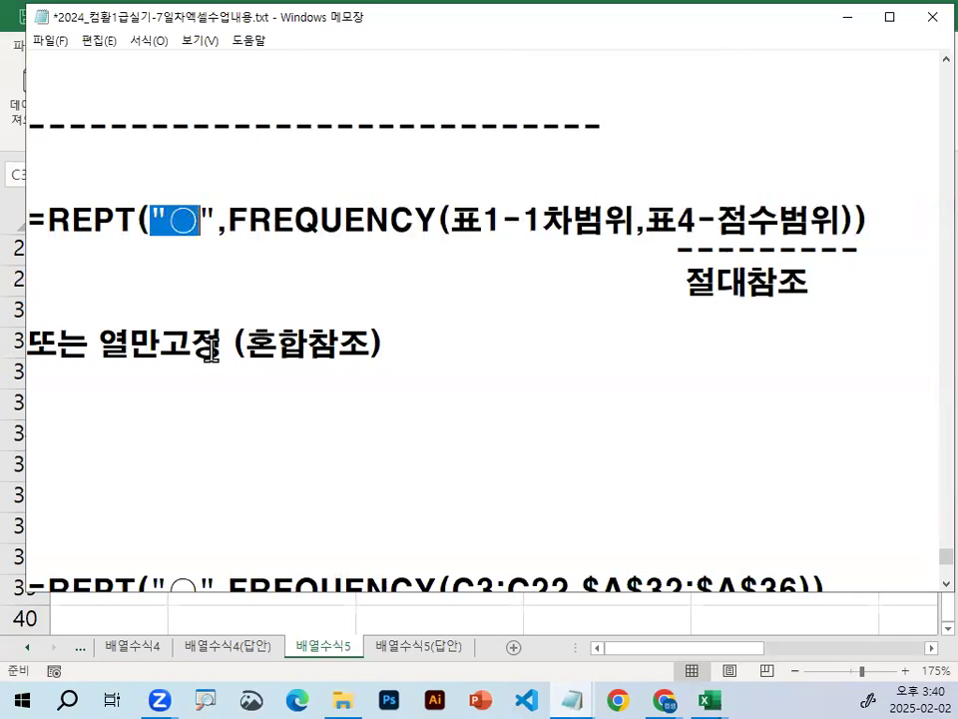
left_click(245, 278)
left_click(844, 16)
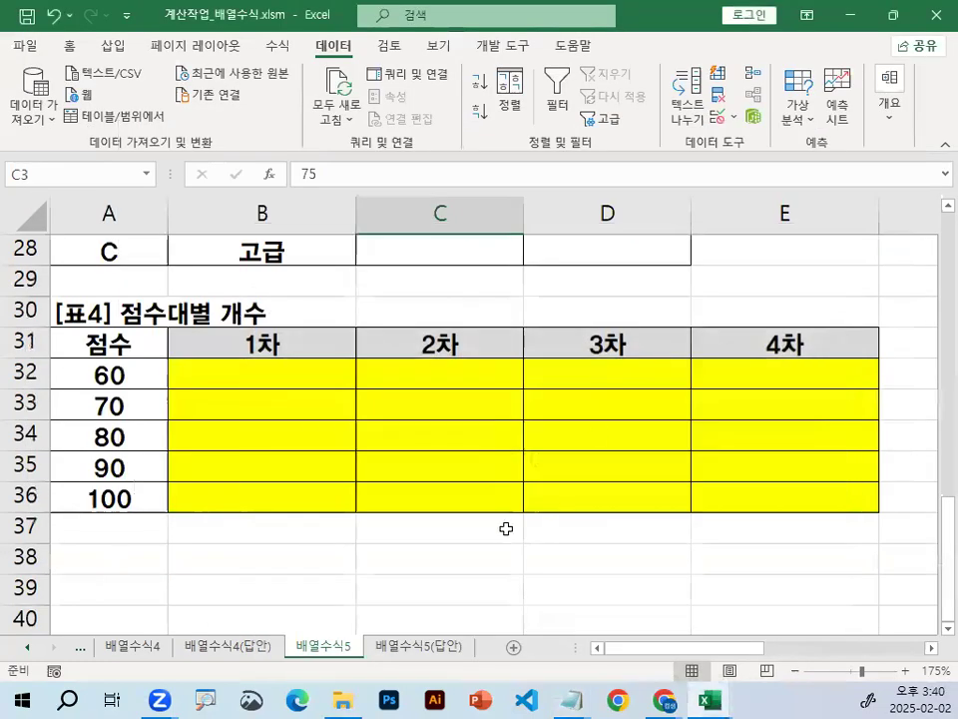
Enter the heading 투표수 in cell C42, in the empty area below 표4.
scroll(506, 528, "down", 4)
left_click(423, 317)
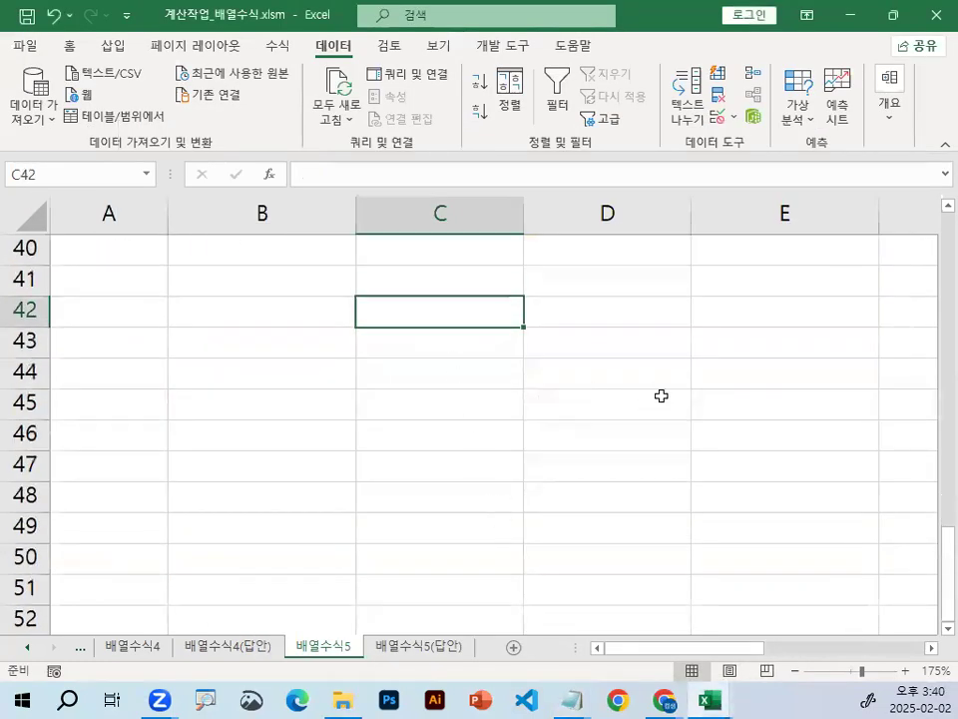
type("XNxh")
key("BackSpace")
type("nvytn")
key("ctrl+Return")
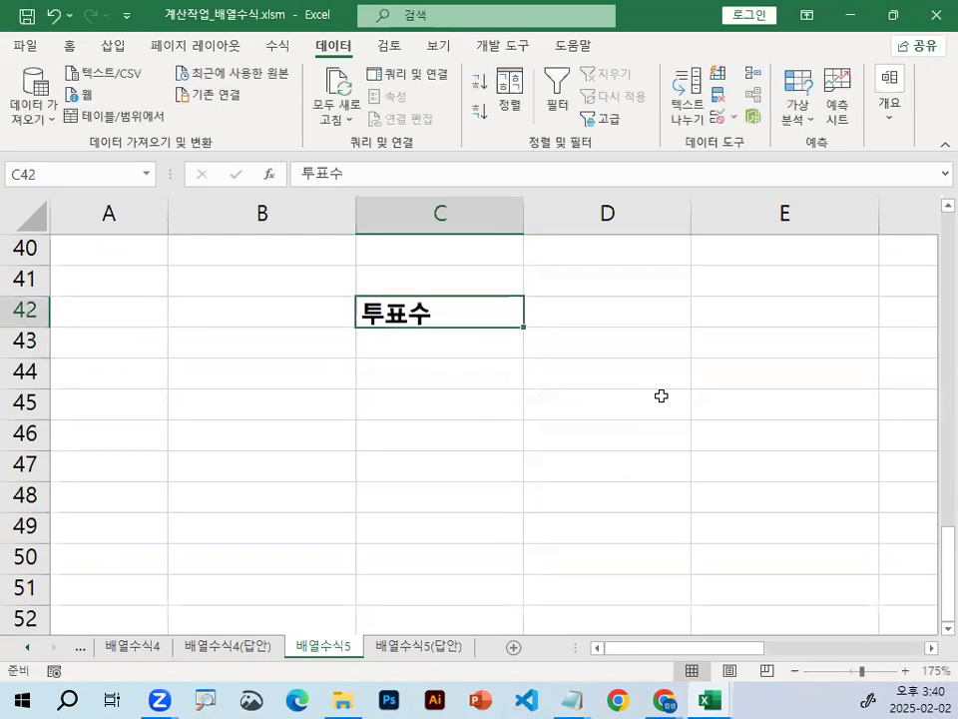
Enter the heading 투표율 진행률 in cell D42.
key("Right")
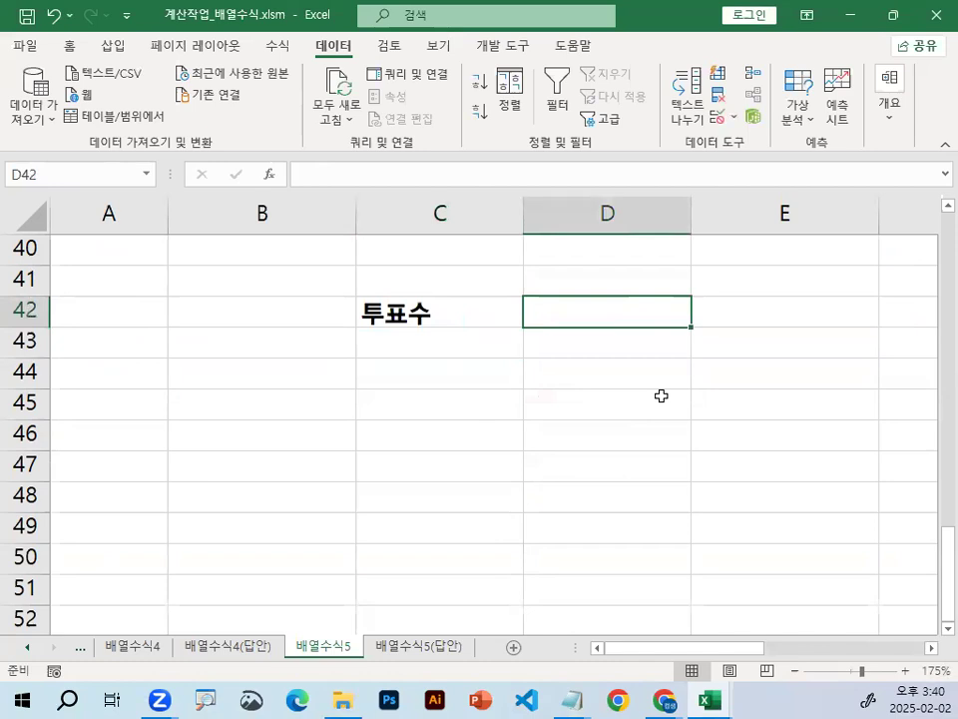
type("xn")
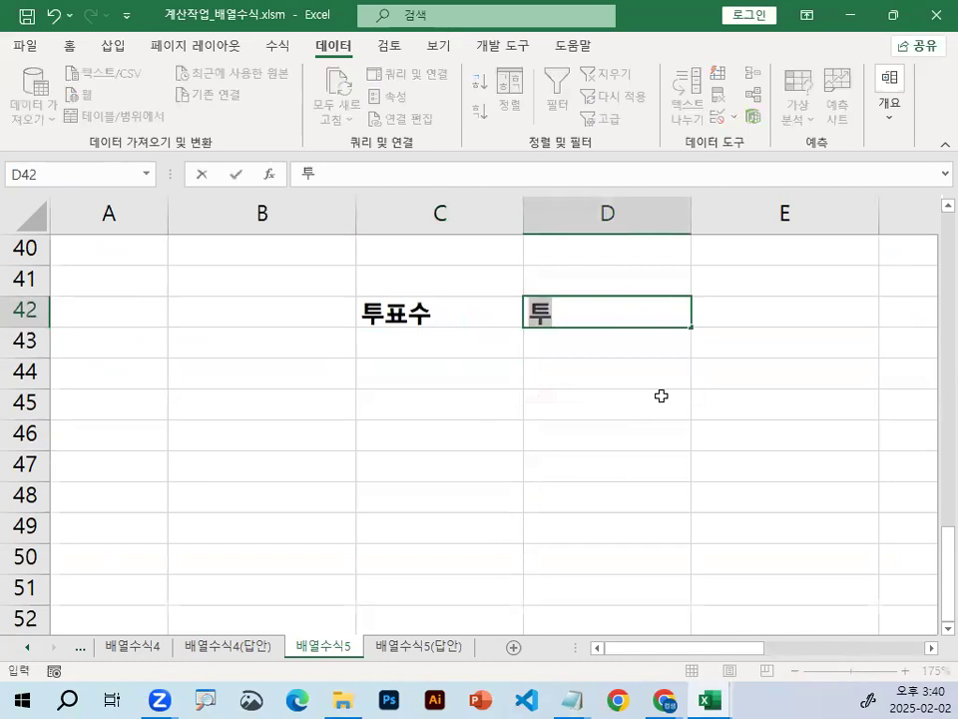
type("vydbfwlqrod")
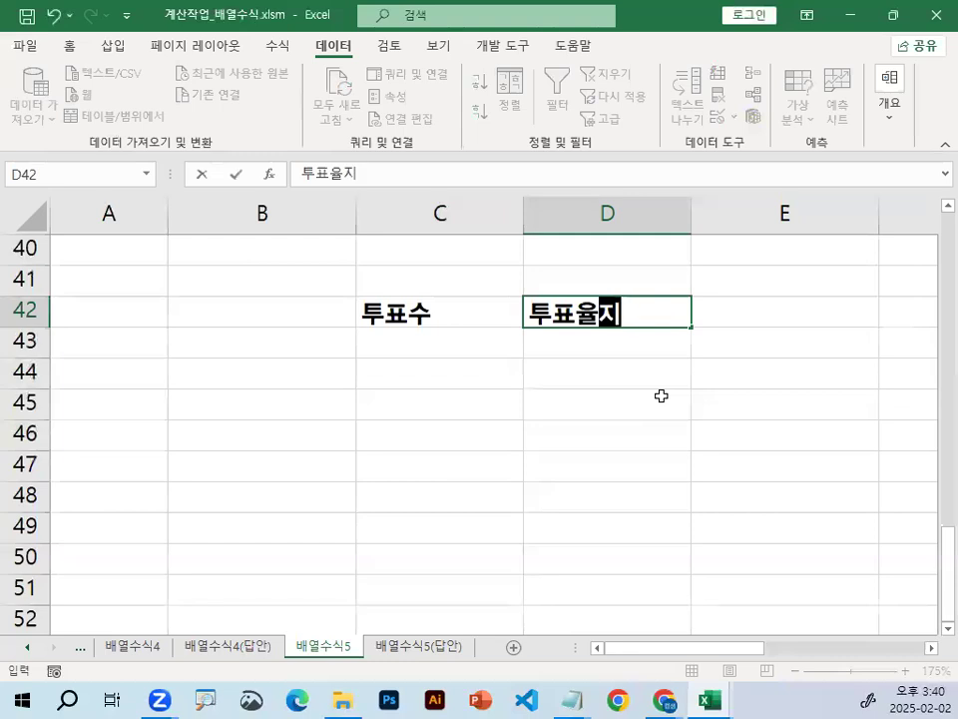
key("BackSpace")
key("BackSpace")
key("BackSpace")
type("wlsgo")
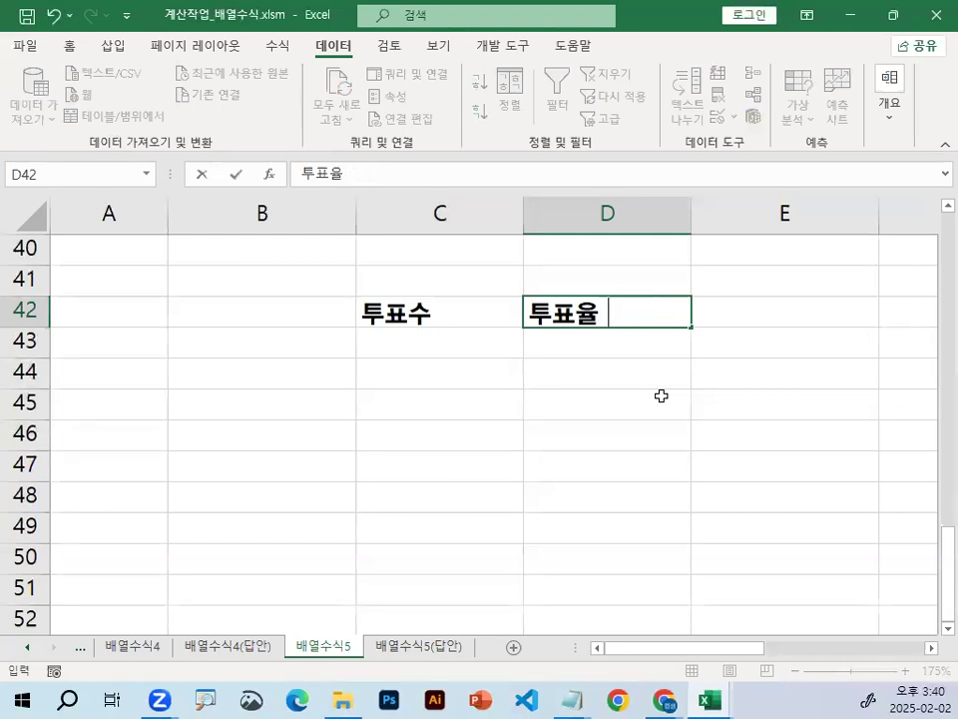
type("d")
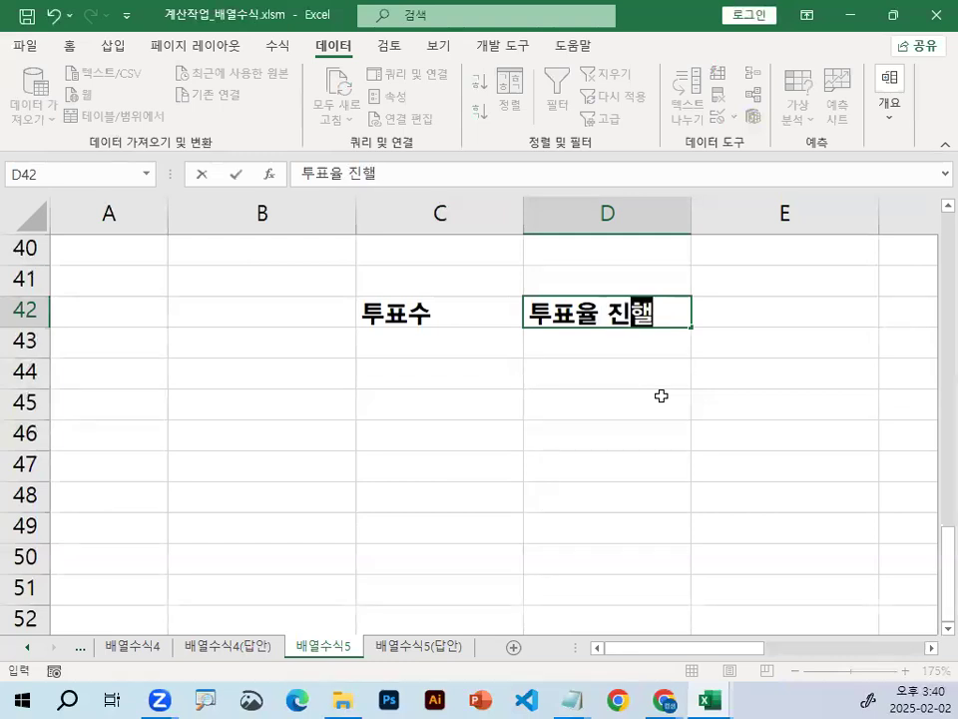
type("fbf")
key("Return")
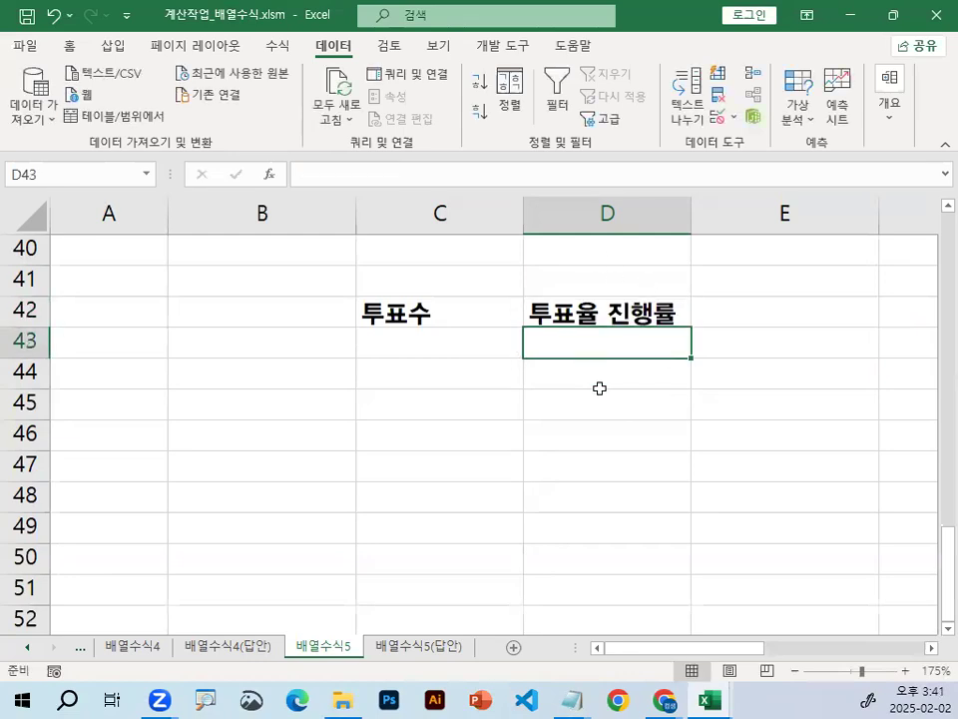
Fill the 투표수 column with 5, 10 and 15 in cells C43 to C45.
left_click(417, 344)
type("5")
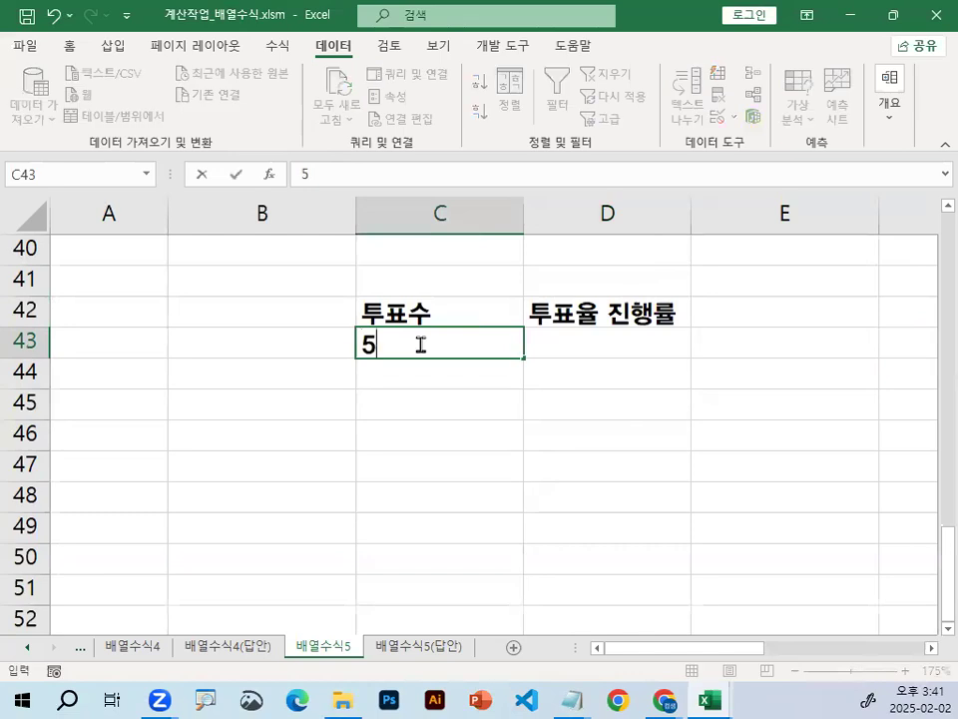
key("Return")
type("10")
key("Return")
type("15")
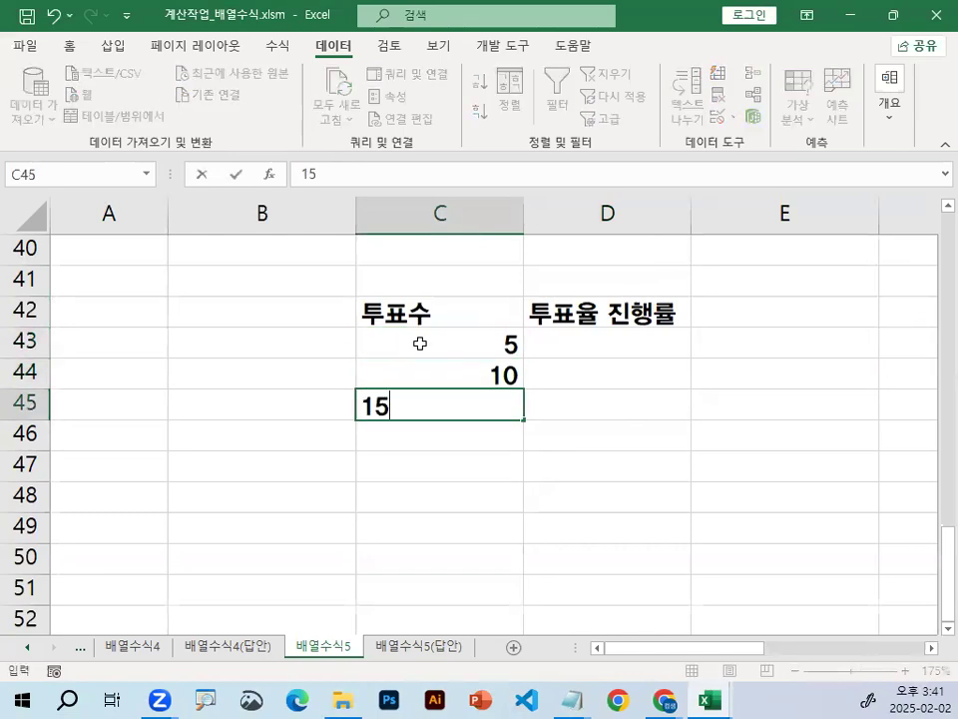
key("Return")
mouse_move(389, 469)
left_mouse_down()
mouse_move(414, 522)
mouse_move(436, 518)
left_mouse_up()
mouse_move(549, 359)
left_mouse_down()
mouse_move(795, 355)
mouse_move(753, 367)
left_mouse_up()
left_click_drag(587, 335, 587, 437)
mouse_move(576, 402)
left_mouse_down()
mouse_move(646, 371)
mouse_move(651, 351)
left_mouse_up()
key("Escape")
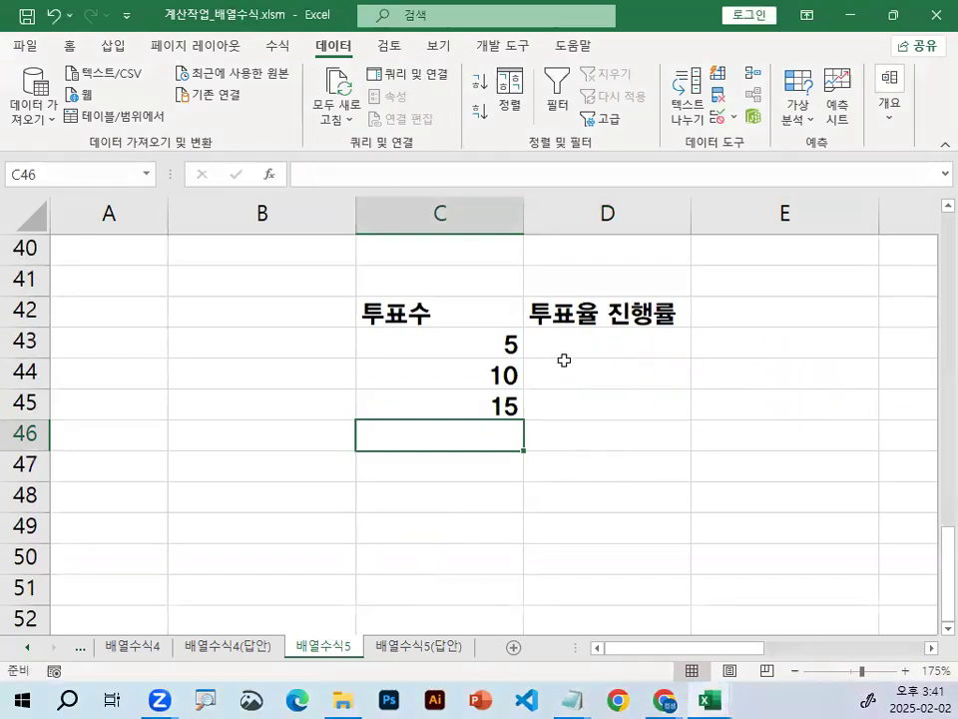
Insert the special character ■ as plain text in cell D43.
left_click(565, 350)
type("ㅁ")
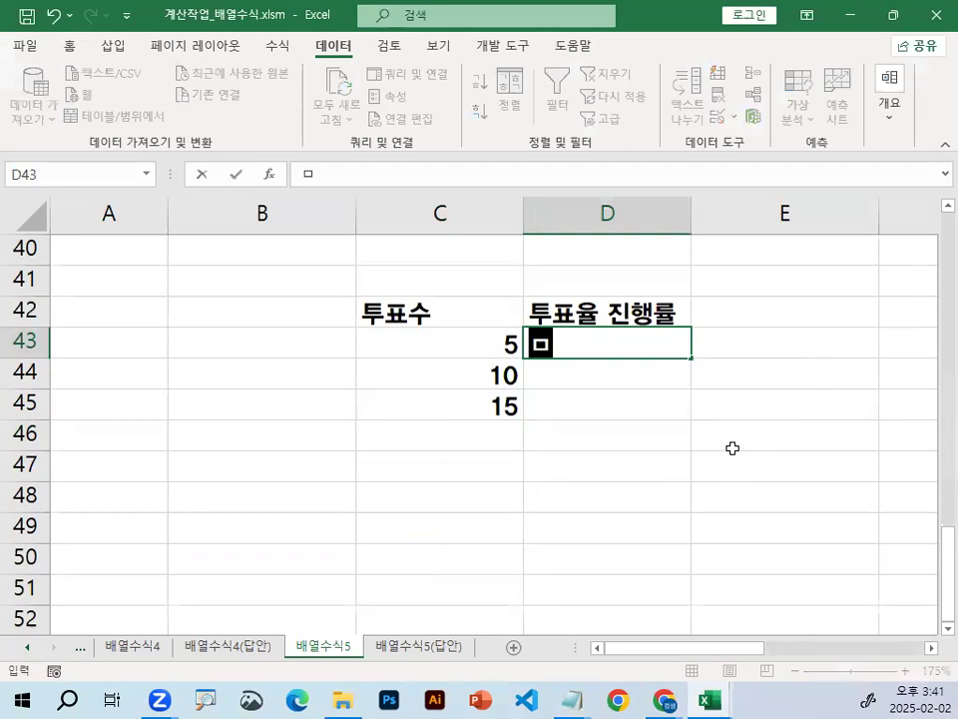
key("Hangul_Hanja")
left_click(604, 584)
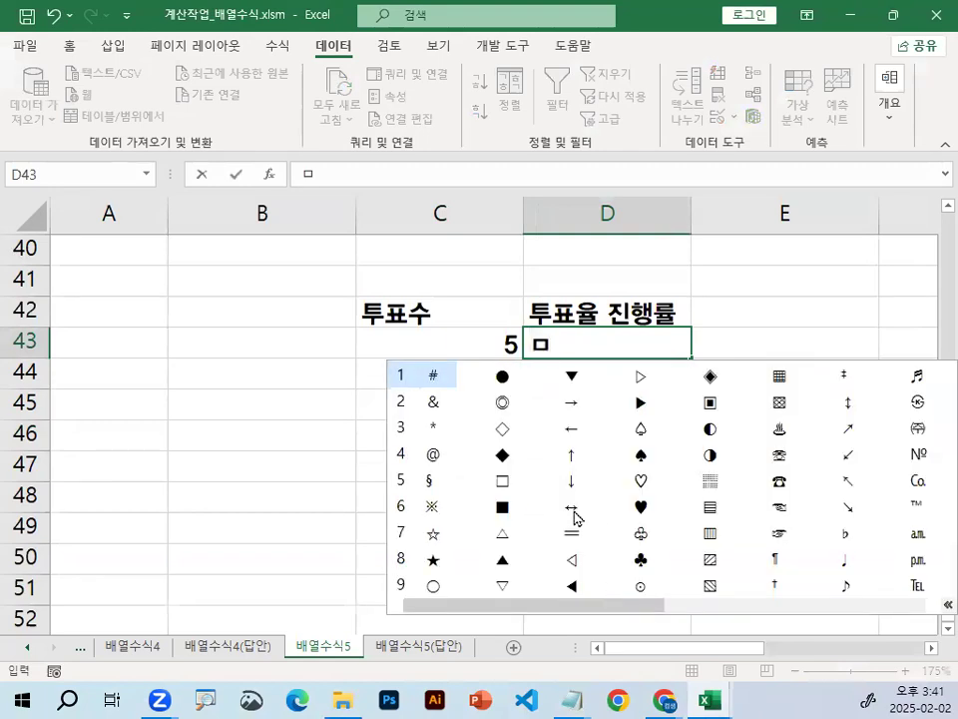
left_click(504, 507)
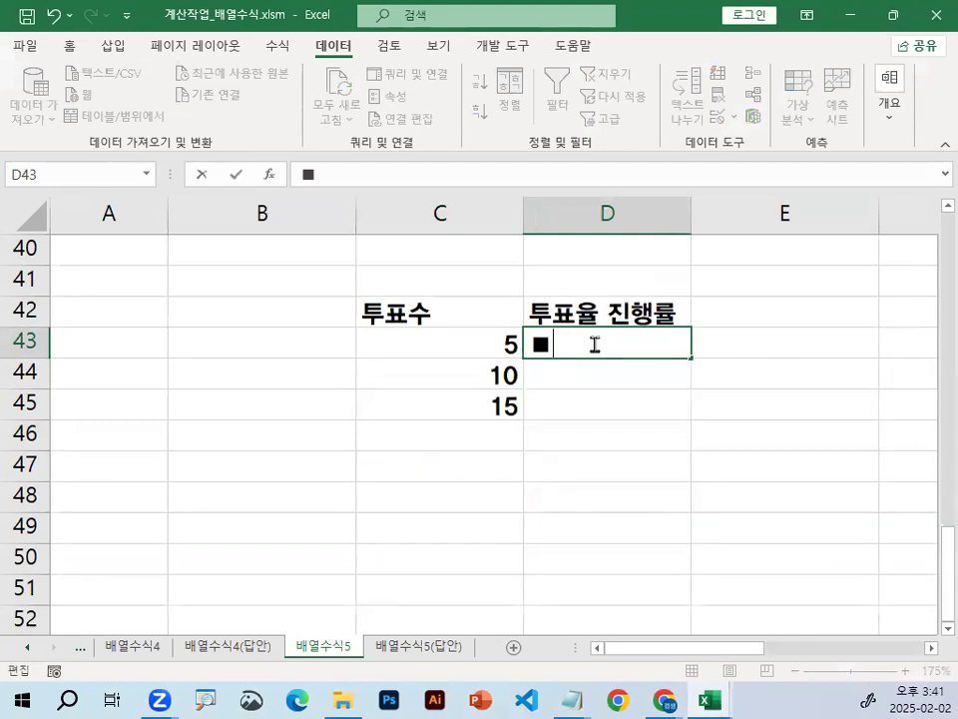
Try to build the bar in D43 by copying and pasting the ■ symbol by hand, and discard the entry.
type("ㅍ")
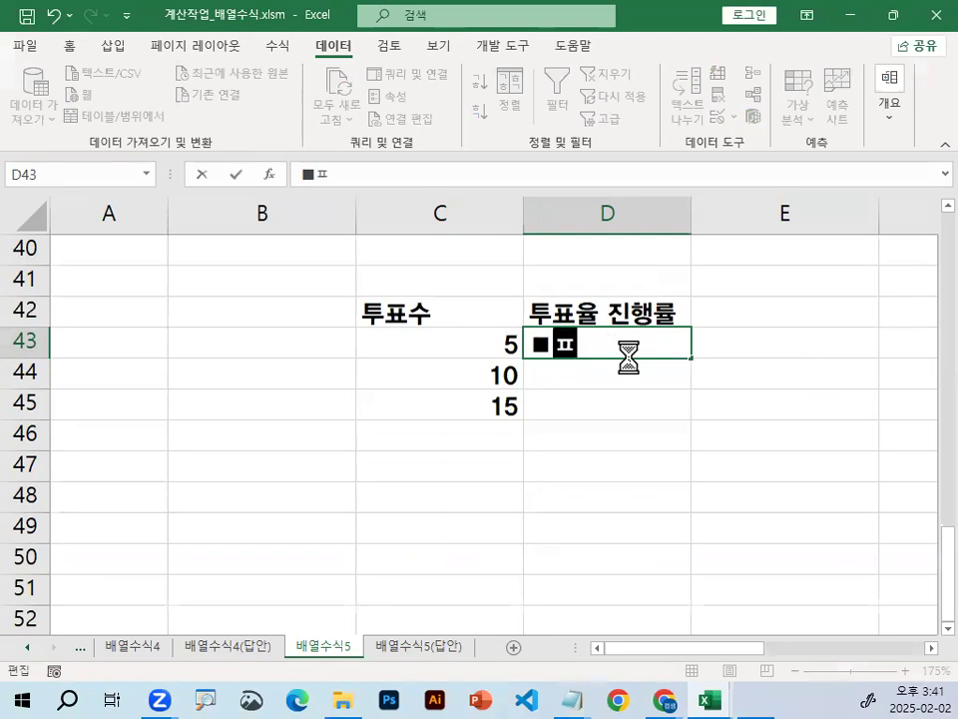
key("ctrl+c")
key("ctrl+c")
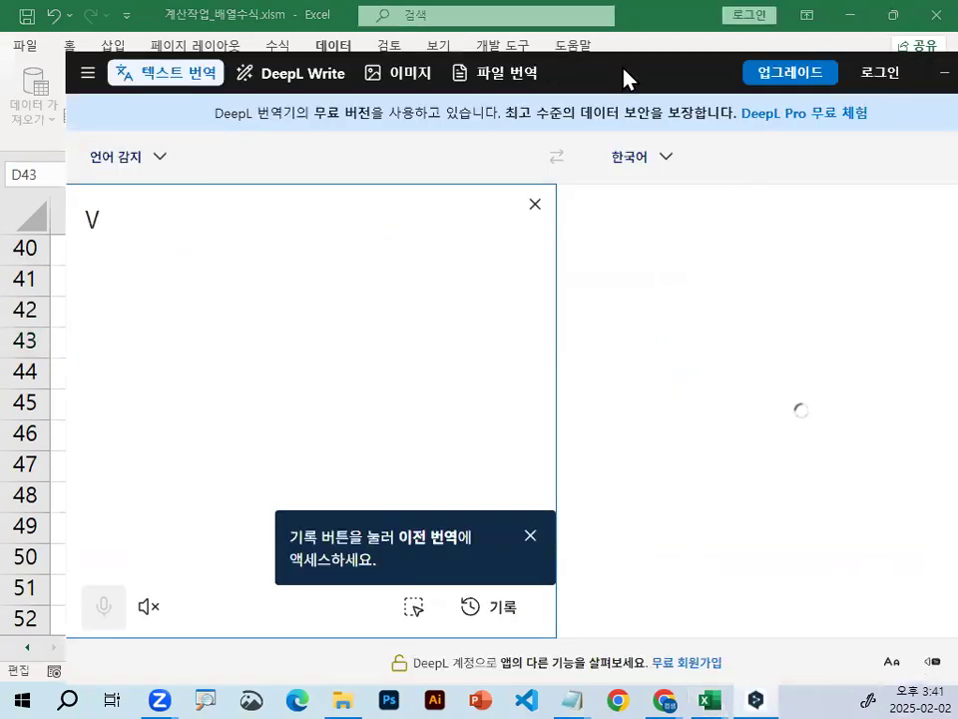
left_click_drag(624, 80, 562, 350)
left_click(719, 352)
double_click(555, 347)
key("BackSpace")
key("shift+Left")
key("Right")
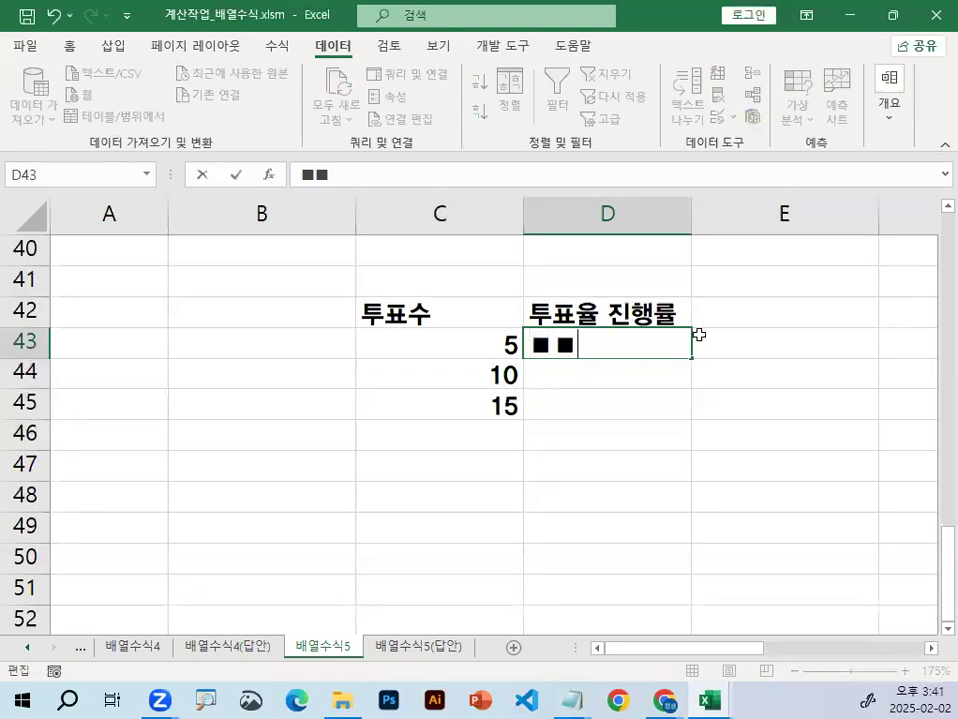
key("ctrl+v")
key("ctrl+v")
key("Escape")
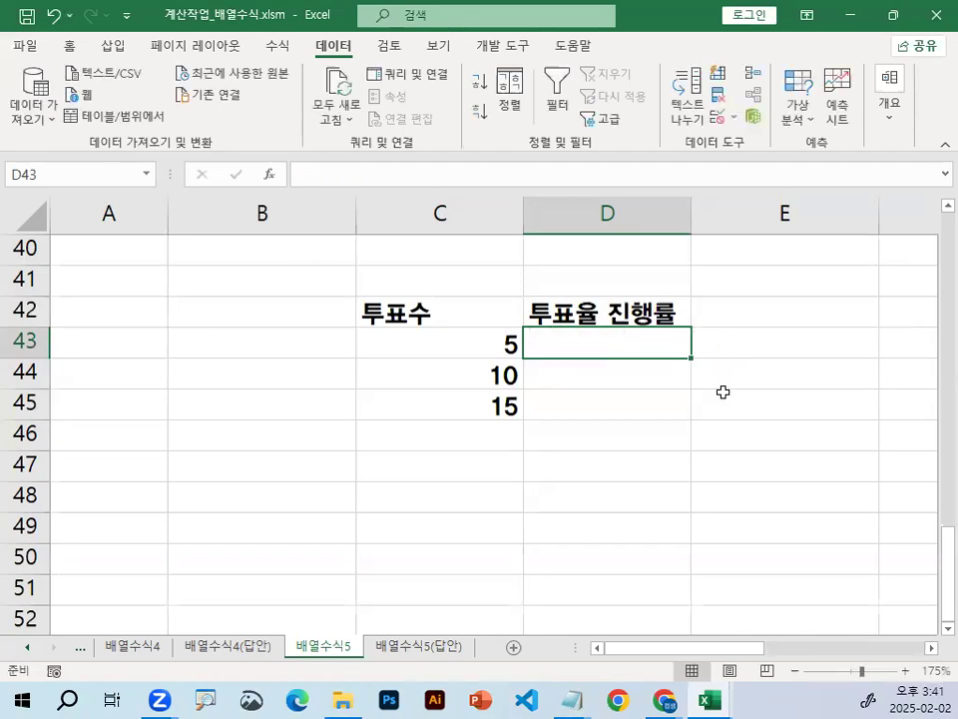
key("Left")
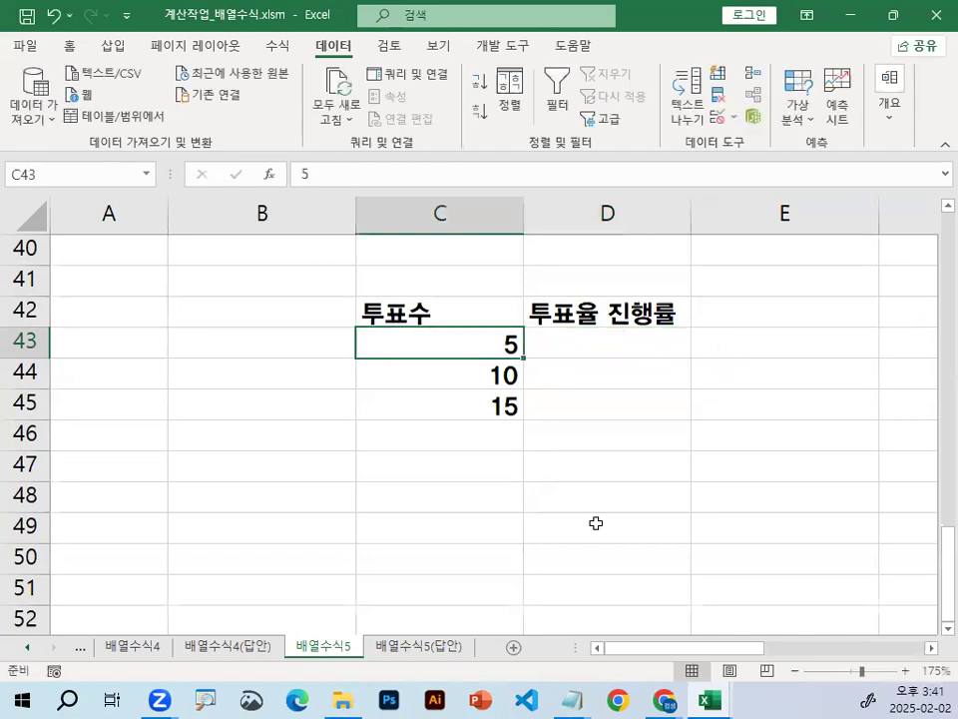
key("Right")
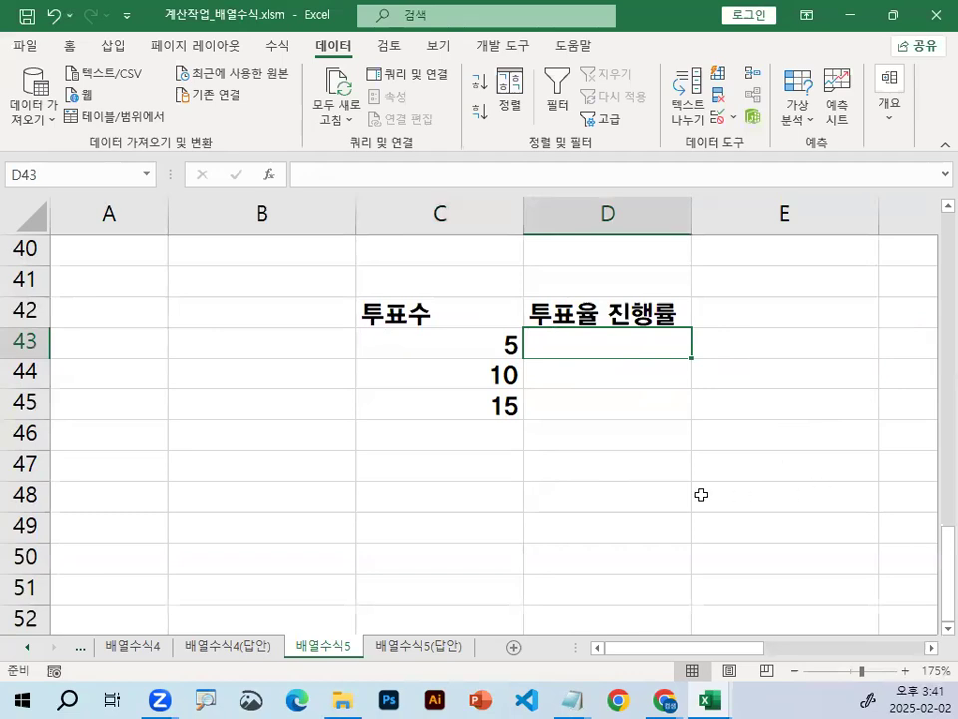
left_click(748, 454)
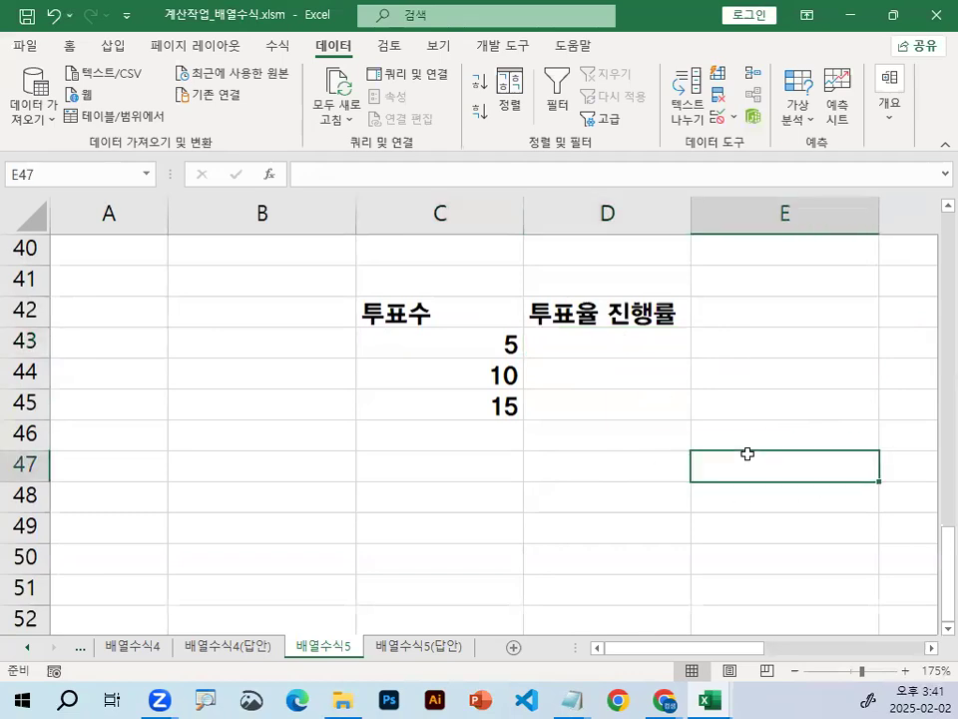
Begin a REPT formula in cell D43 under 투표율 진행률.
left_click(624, 346)
type("=")
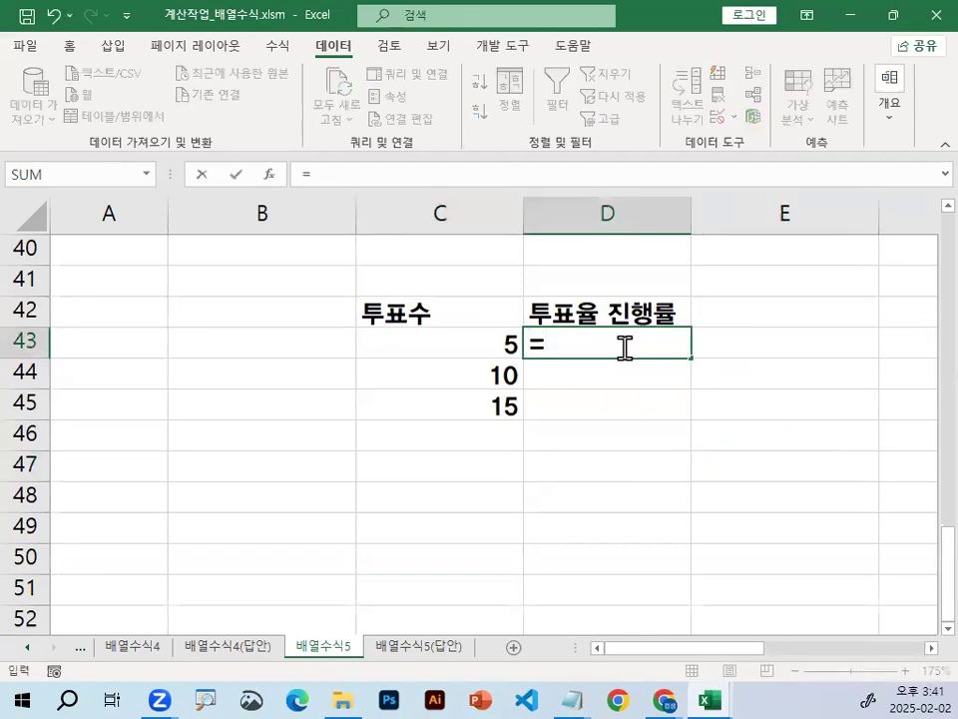
type("ㄱㄷ")
key("BackSpace")
key("BackSpace")
key("Hangul")
type("R")
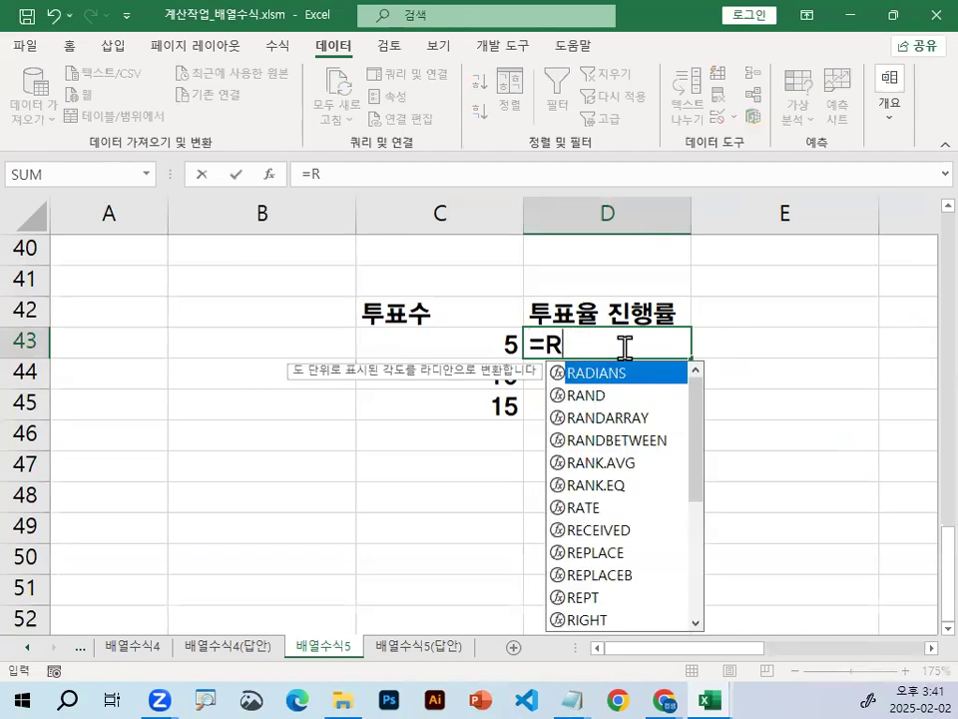
type("EPT")
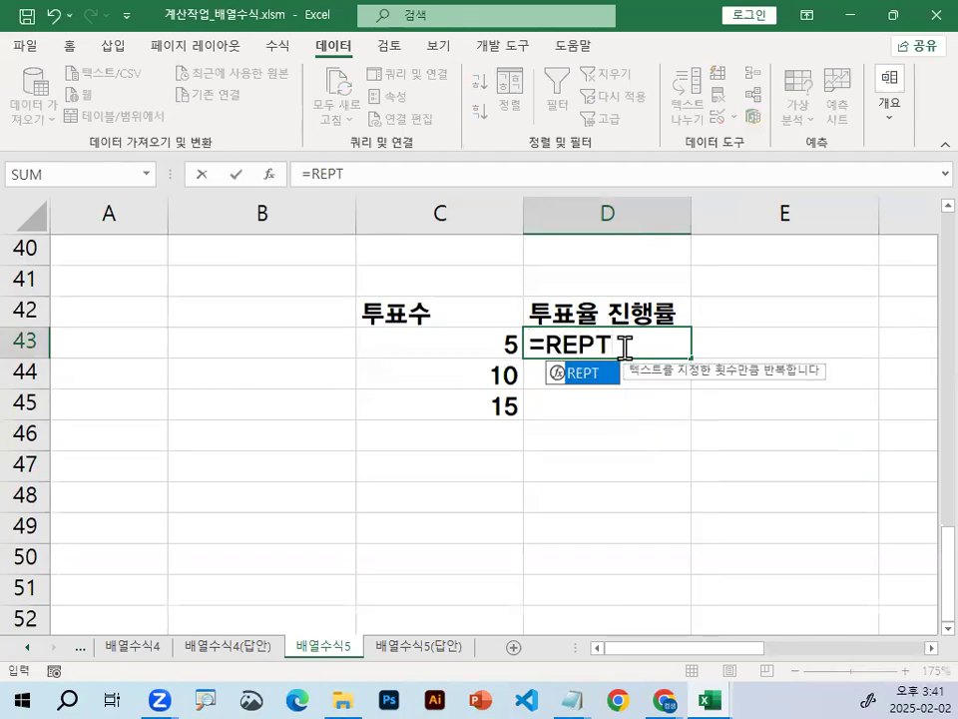
type("(")
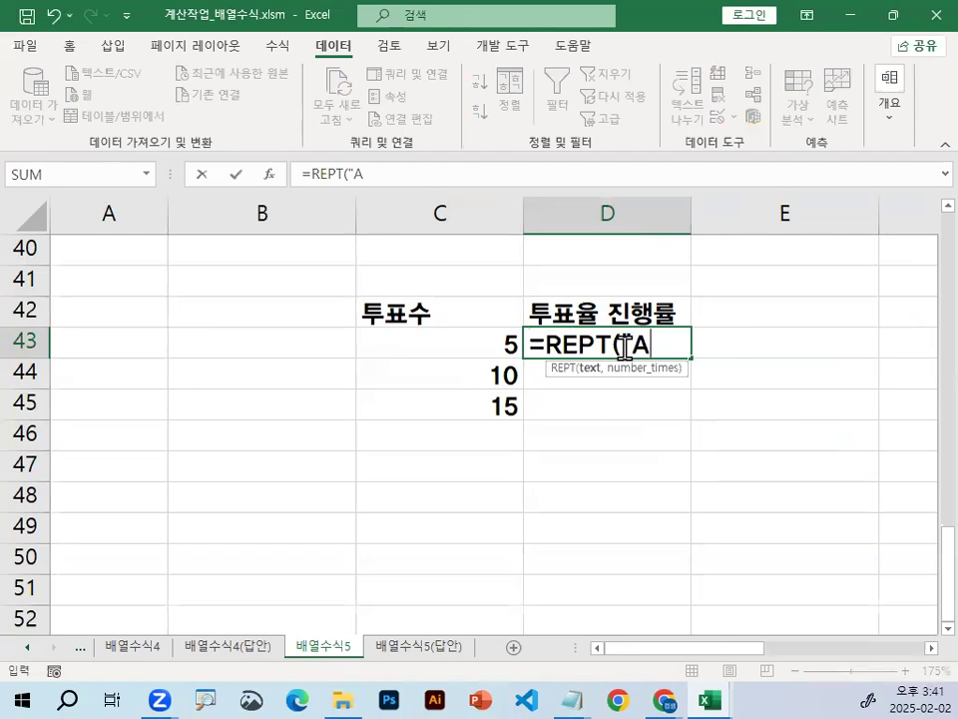
Complete the REPT formula in D43 with "■" as the text and C43 as the number of repetitions.
type("\"ㅁ")
key("Hangul_Hanja")
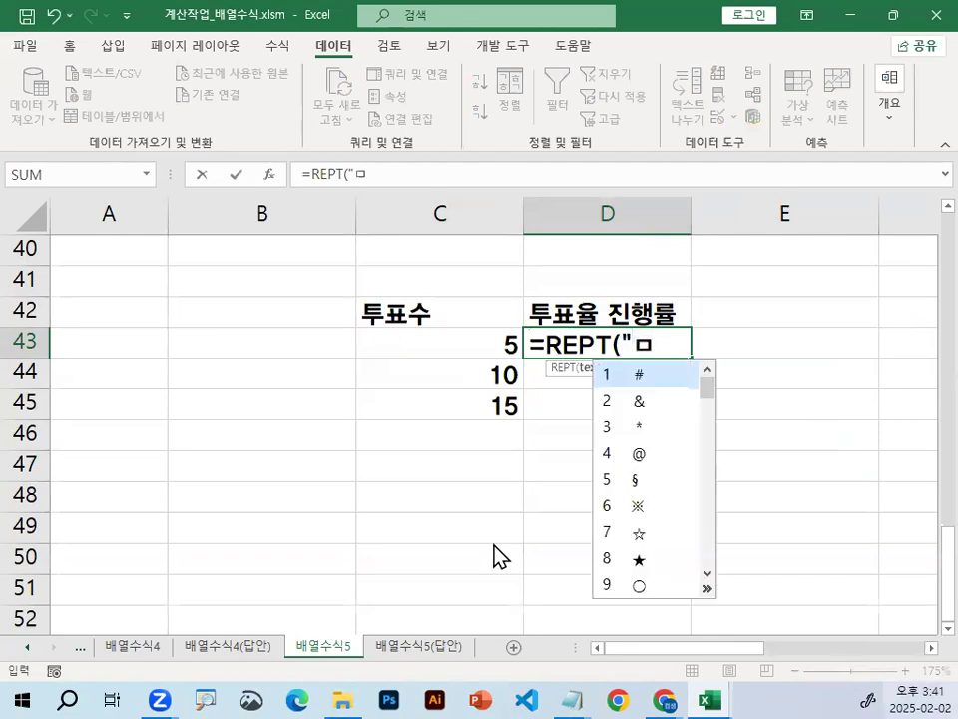
left_click(708, 593)
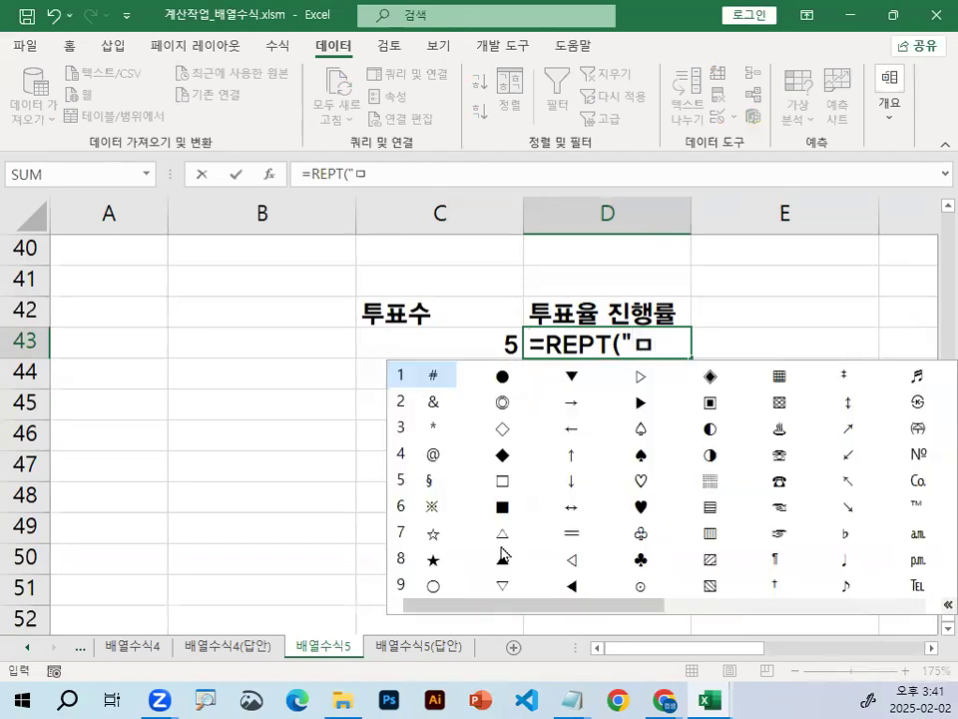
left_click(501, 509)
type("\",")
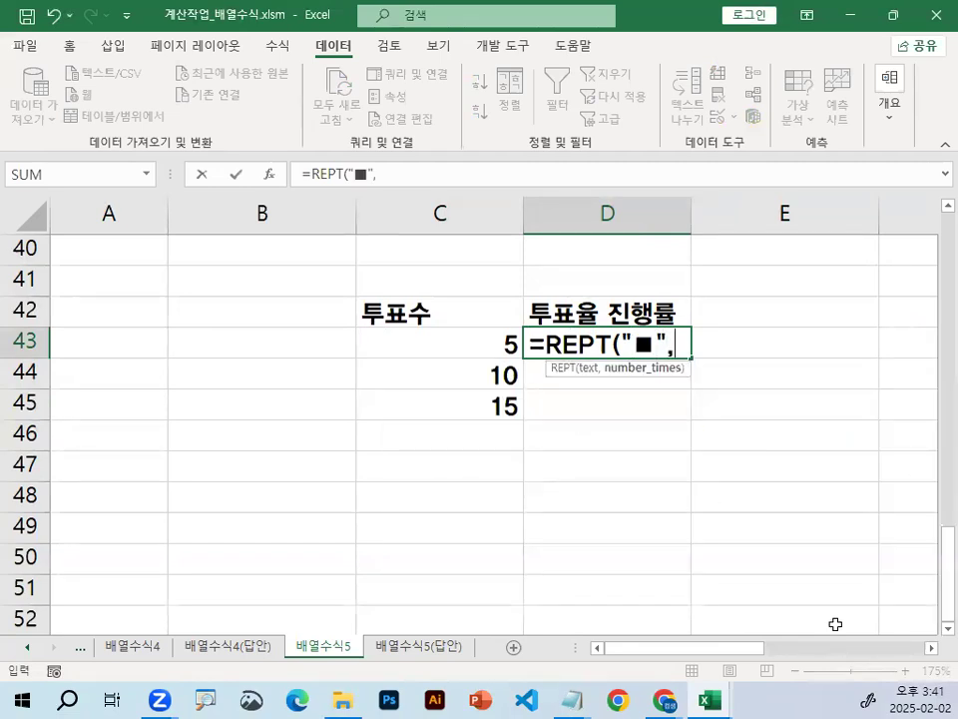
left_click(490, 354)
type(")")
key("Return")
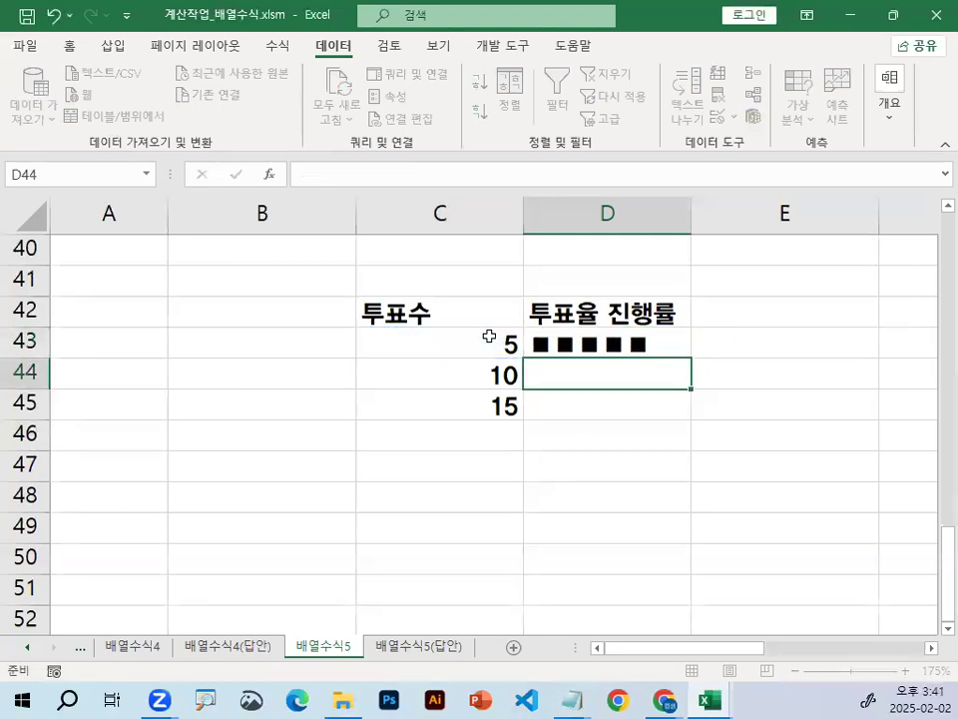
Fill the REPT formula from D43 down to D45.
left_click(651, 349)
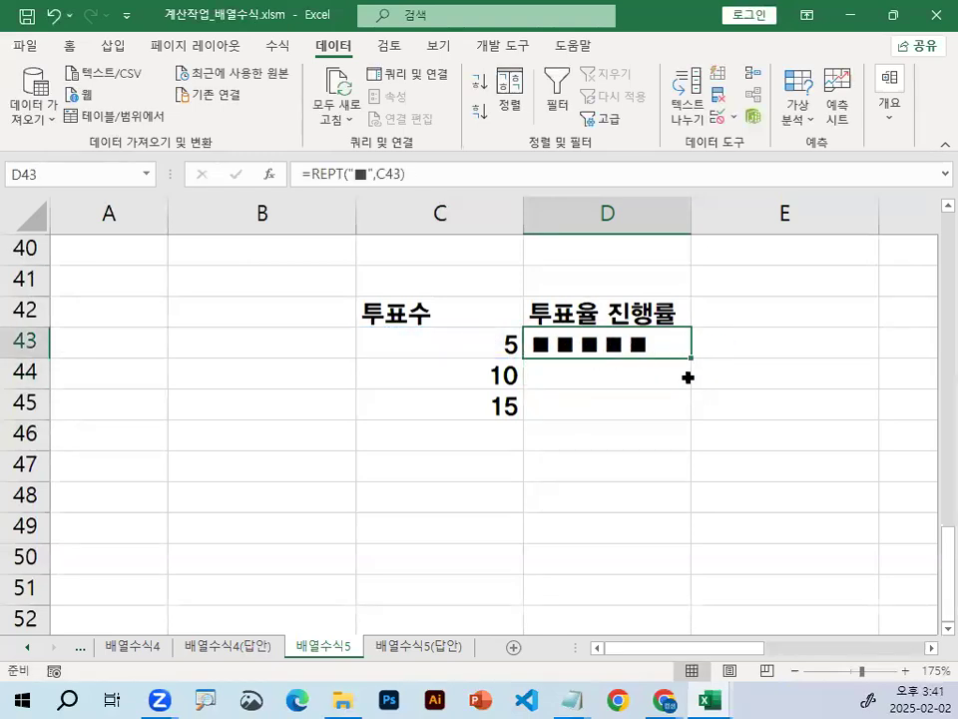
double_click(688, 377)
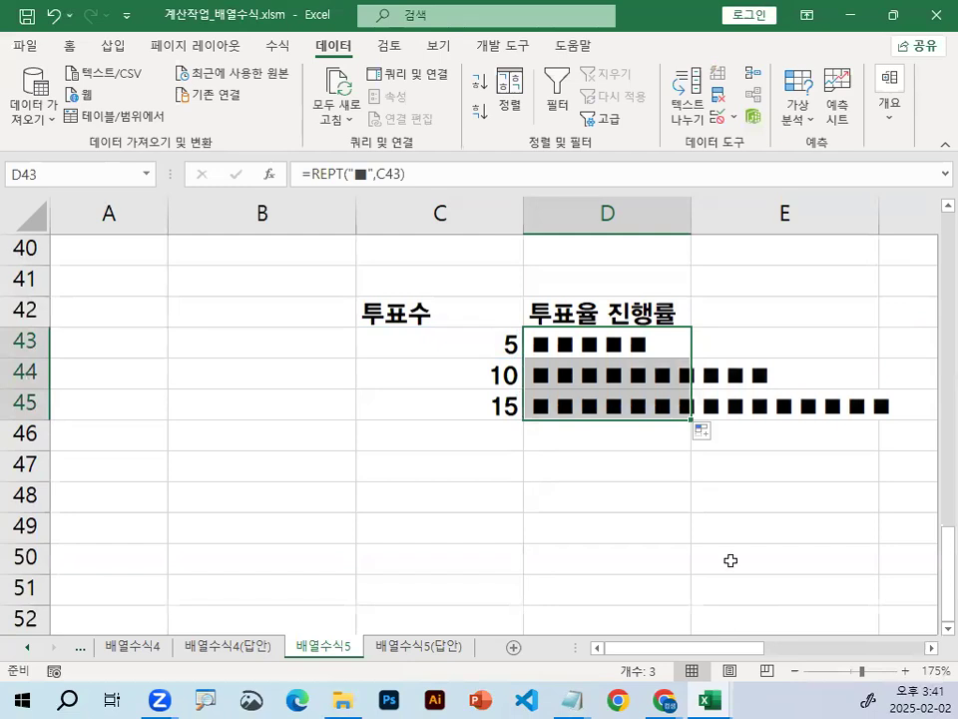
Set the font color of the ■ bars in D43:D45 to red.
left_click_drag(616, 340, 614, 402)
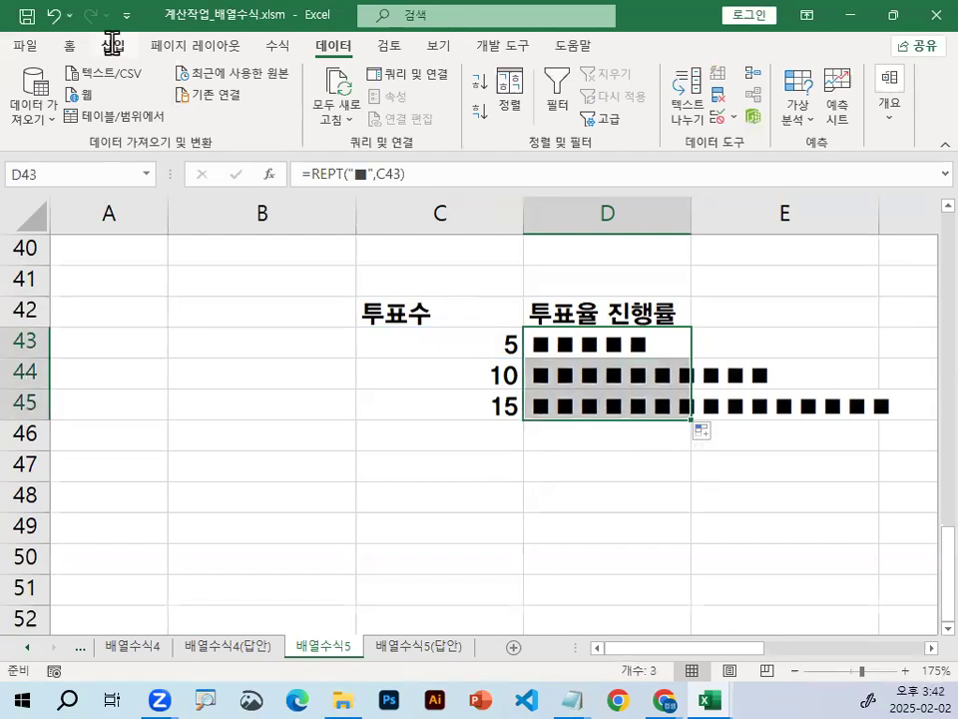
left_click(69, 45)
left_click(301, 111)
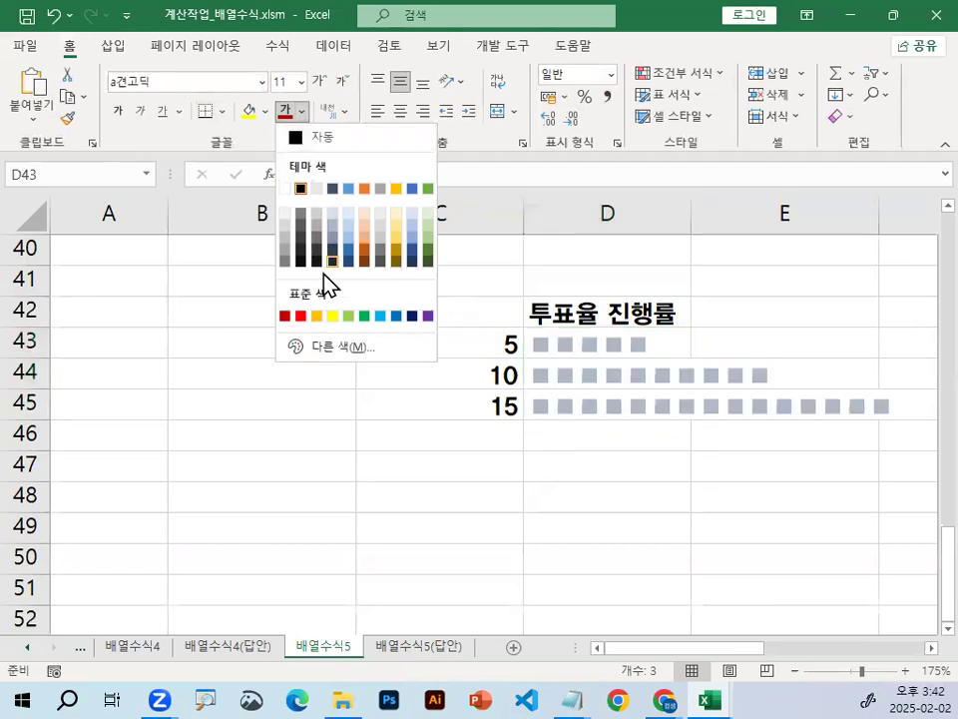
left_click(300, 316)
left_click(678, 530)
Change the 투표수 values to 1 in C43 and 2 in C44 to test the REPT bars.
left_click(504, 340)
type("1")
key("Return")
type("2")
key("Return")
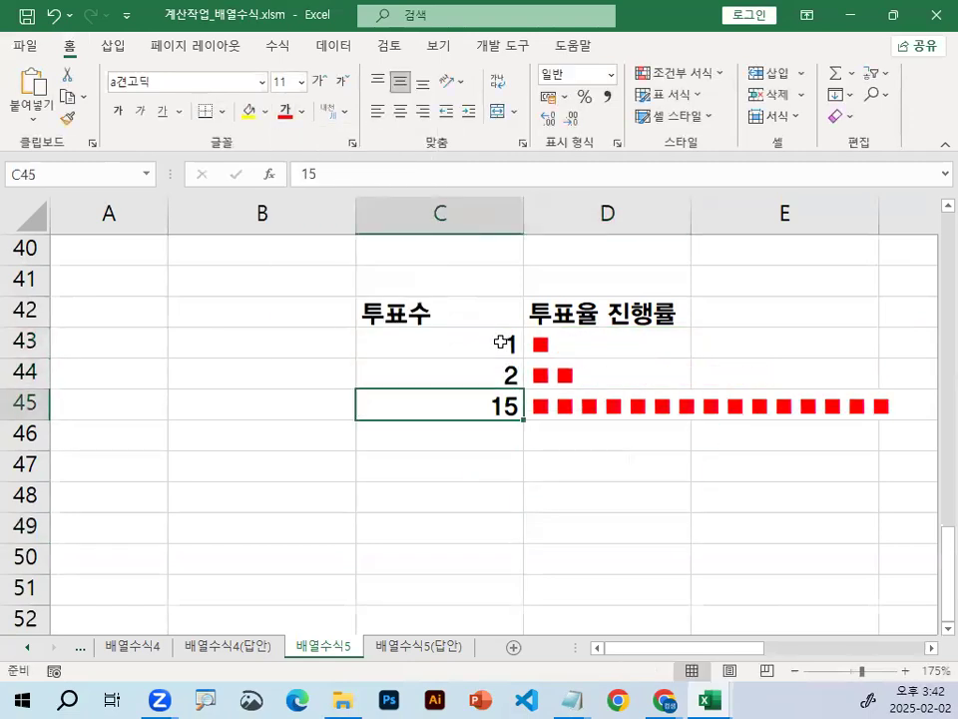
mouse_move(741, 426)
left_mouse_down()
mouse_move(503, 254)
mouse_move(729, 494)
left_mouse_up()
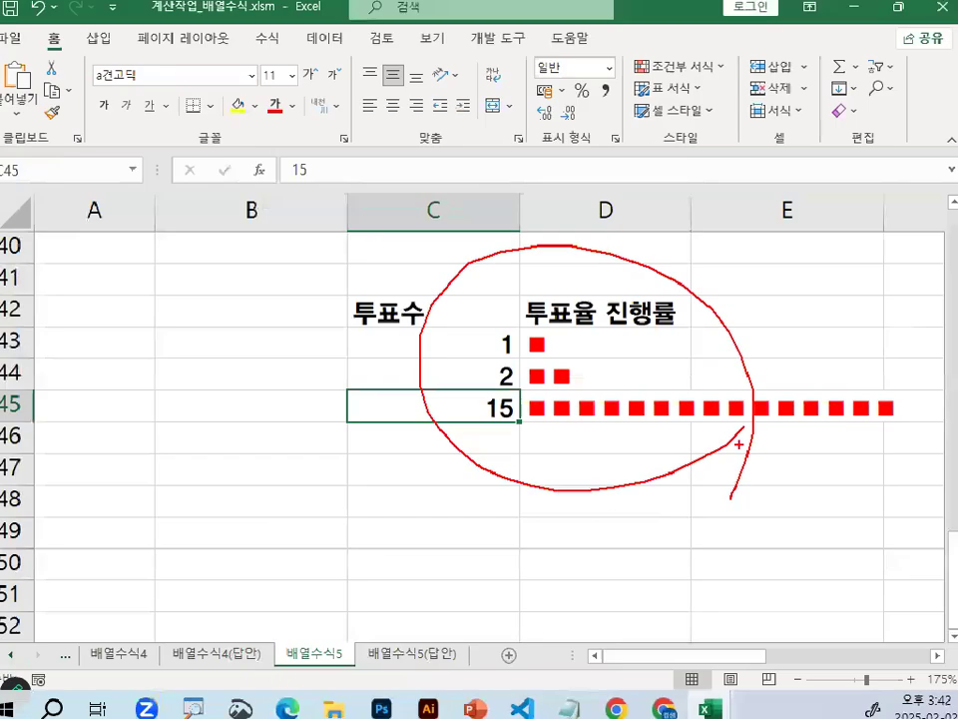
Check the REPT formula in D43 and clear the practice example from C41:E47.
double_click(437, 335)
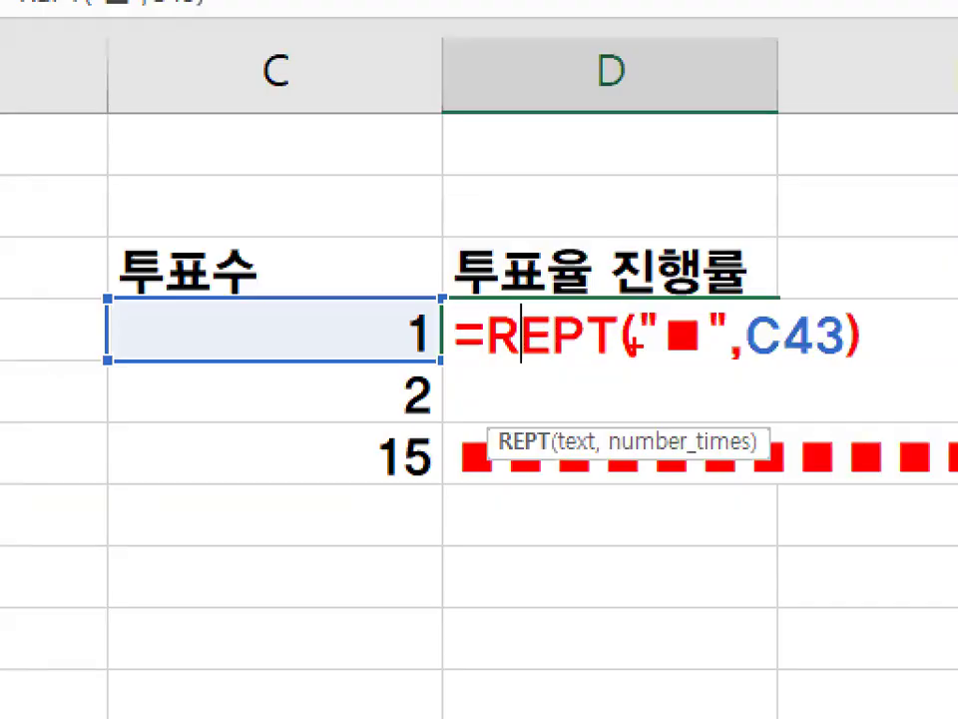
left_click_drag(618, 344, 611, 329)
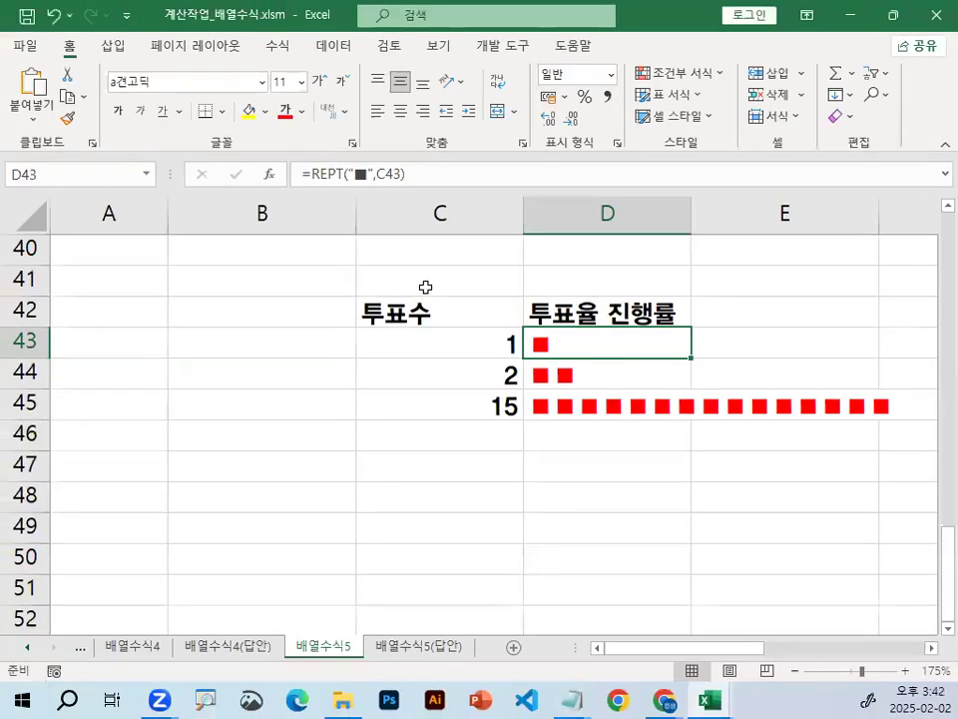
left_click_drag(426, 287, 721, 446)
key("Delete")
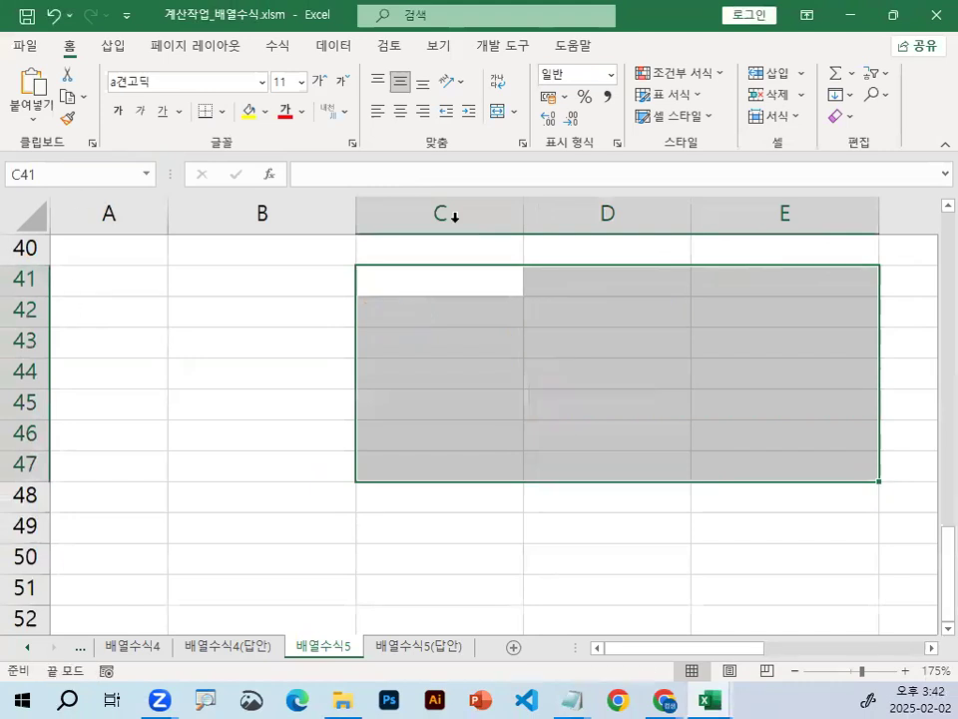
Switch to the 7일차 Notepad notes and review the REPT and FREQUENCY formula, including its "○" text argument.
mouse_move(572, 701)
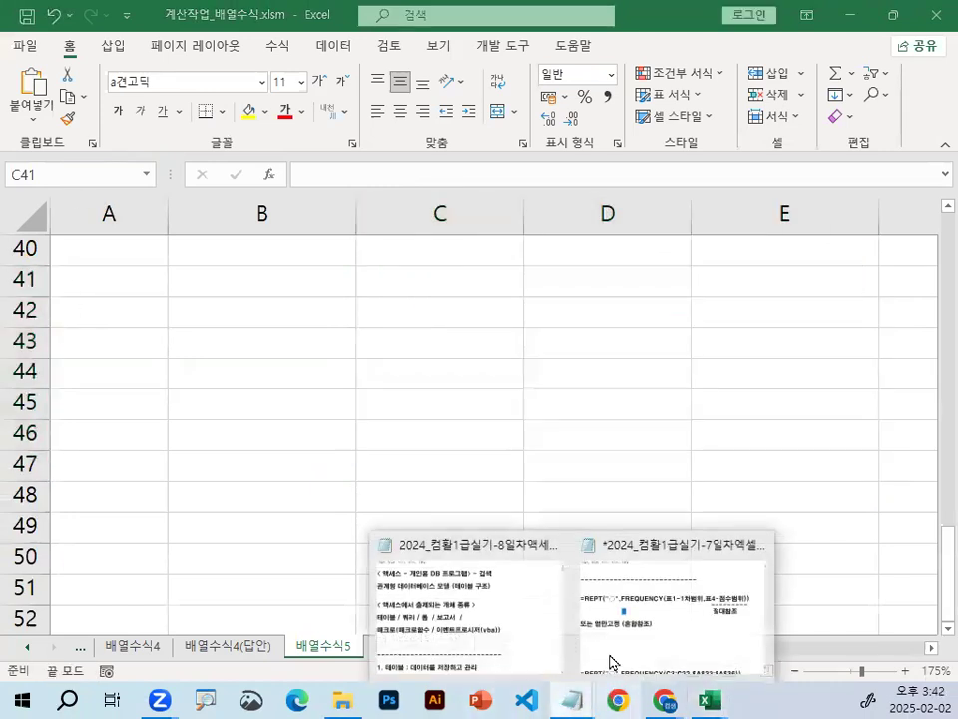
left_click(654, 629)
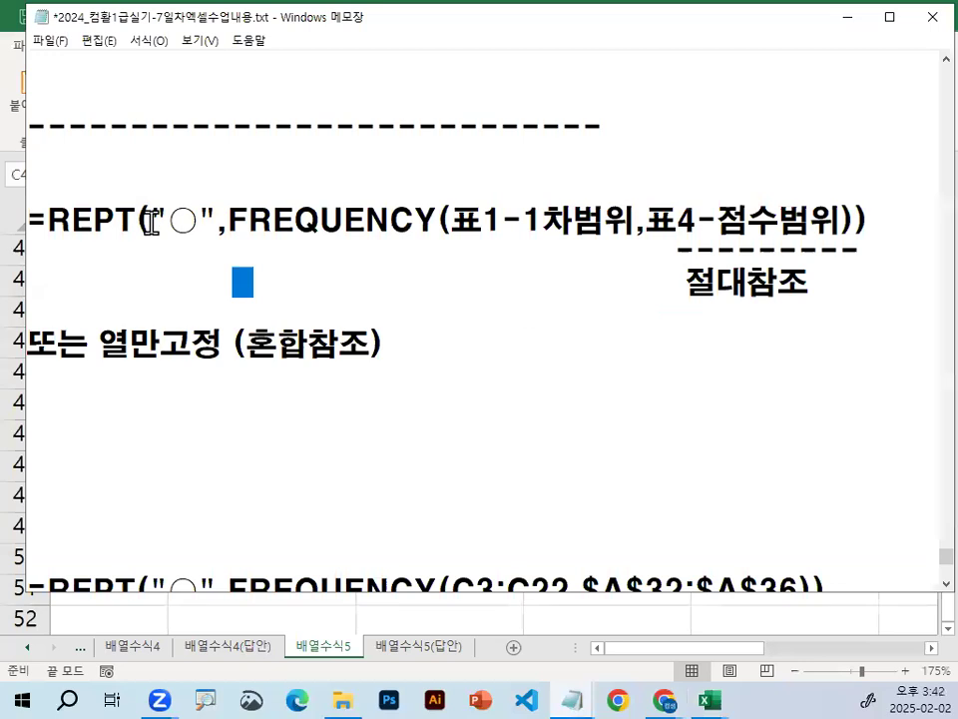
left_click_drag(150, 220, 211, 221)
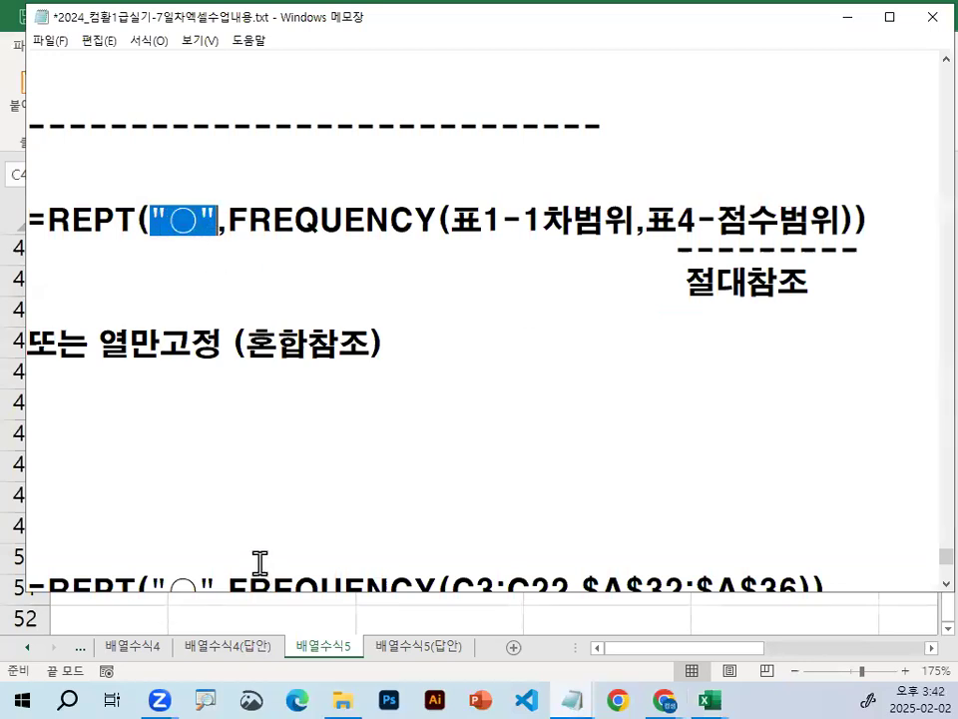
left_click(310, 228)
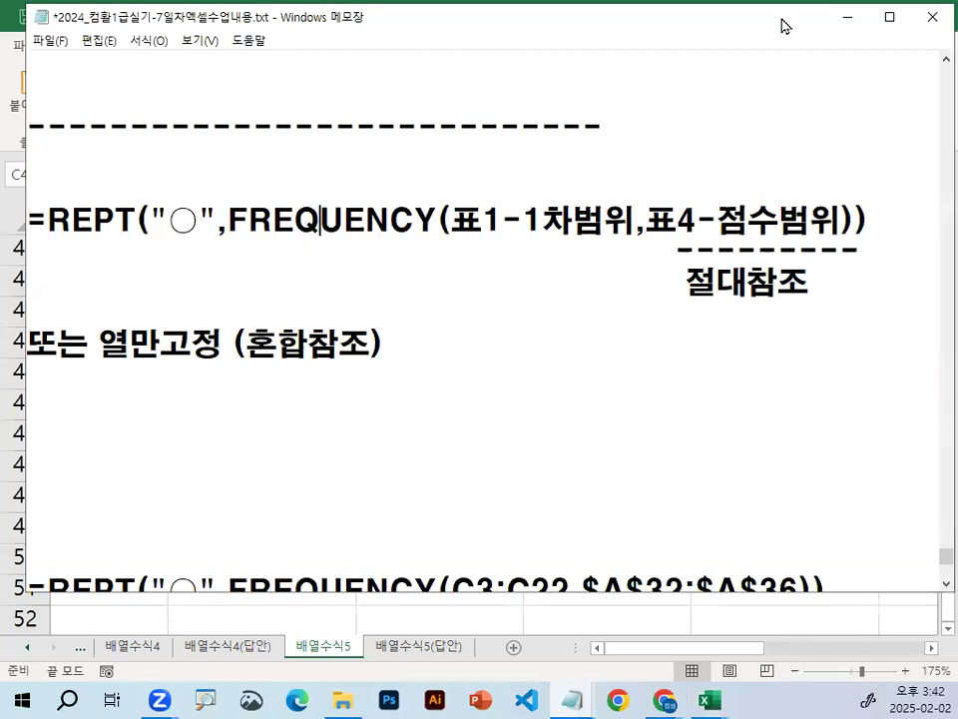
left_click(838, 17)
Return to the worksheet and examine the yellow answer cells of 표4, particularly the 1차 range B32:B36.
left_click(598, 403)
scroll(588, 451, "up", 6)
scroll(552, 522, "down", 2)
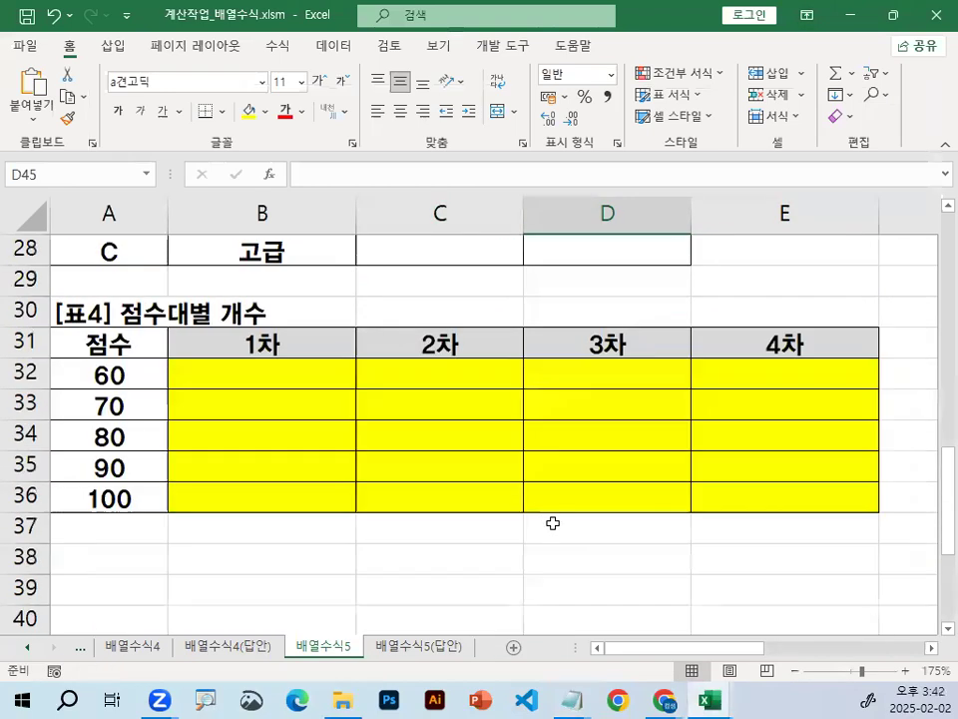
left_click_drag(299, 375, 903, 494)
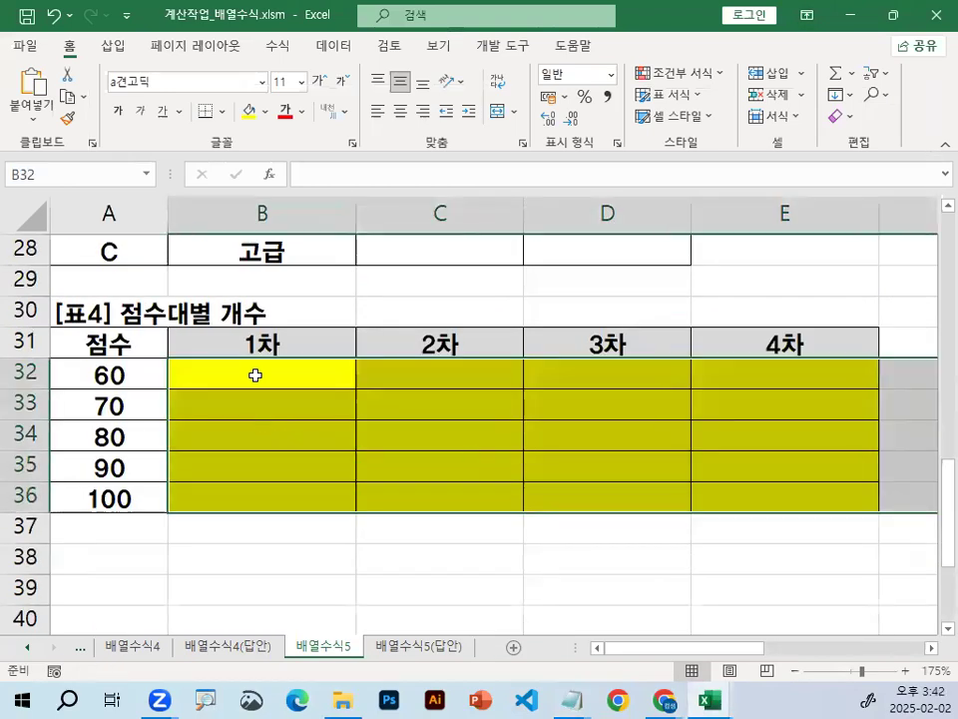
left_click_drag(255, 374, 254, 509)
mouse_move(337, 474)
left_mouse_down()
mouse_move(304, 517)
mouse_move(221, 358)
left_mouse_up()
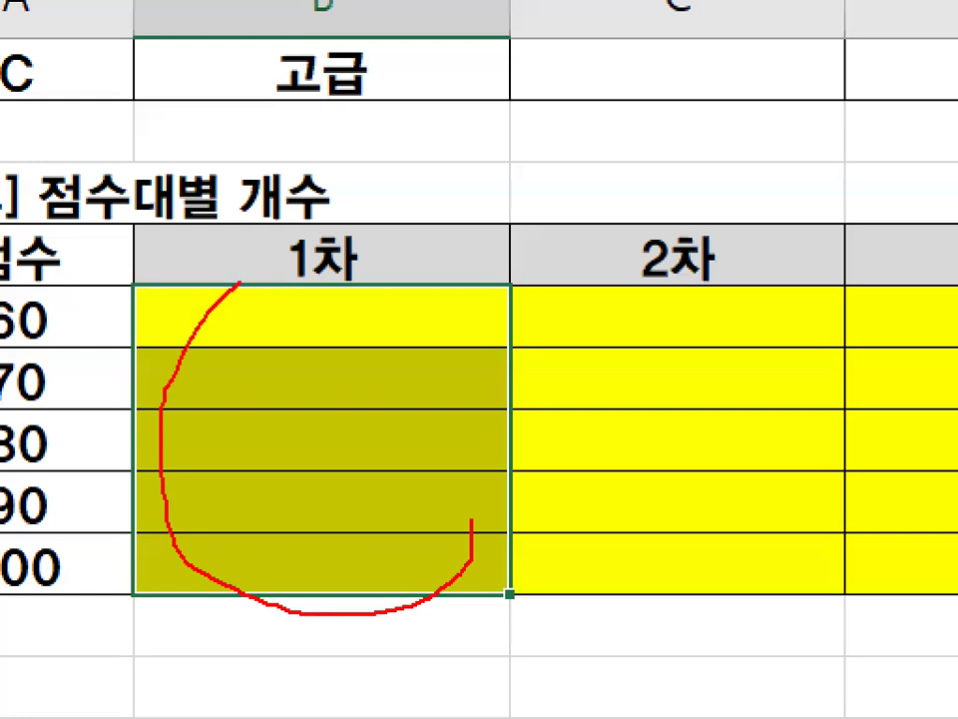
left_click_drag(239, 282, 484, 521)
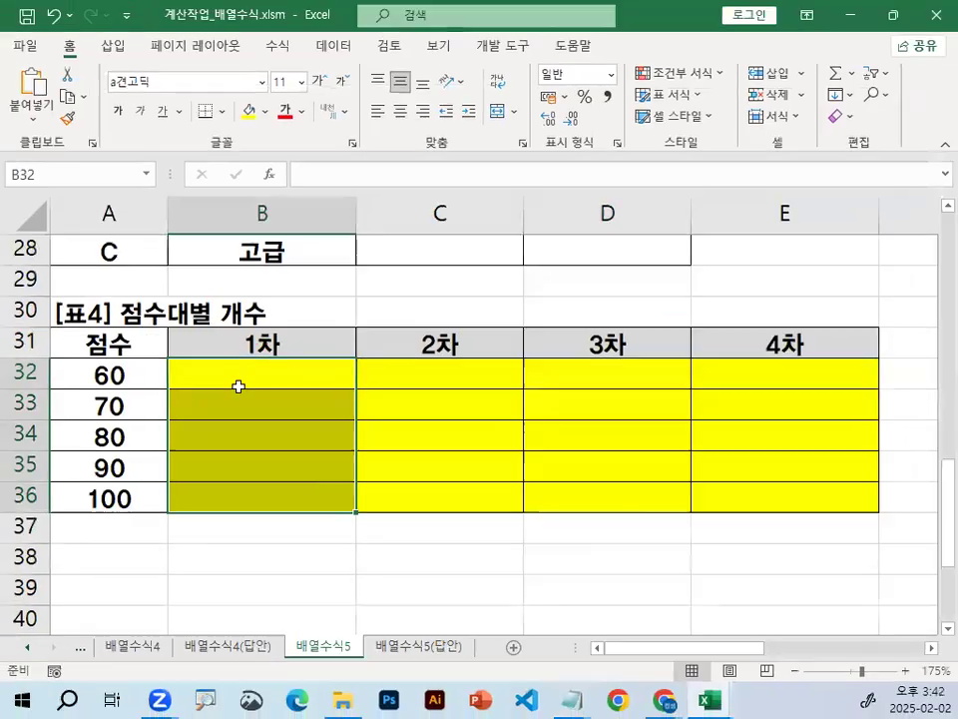
left_click(284, 312)
Select B32:B36 under 1차 in 표4 and begin a REPT formula.
left_click_drag(272, 342, 228, 397)
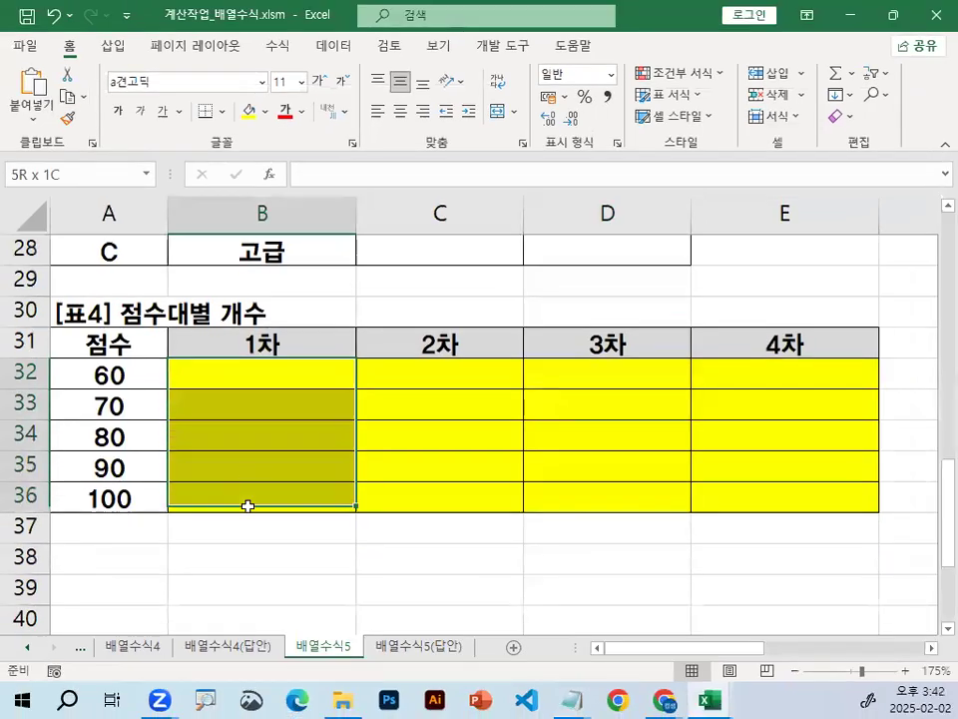
left_click_drag(248, 506, 253, 505)
type("=")
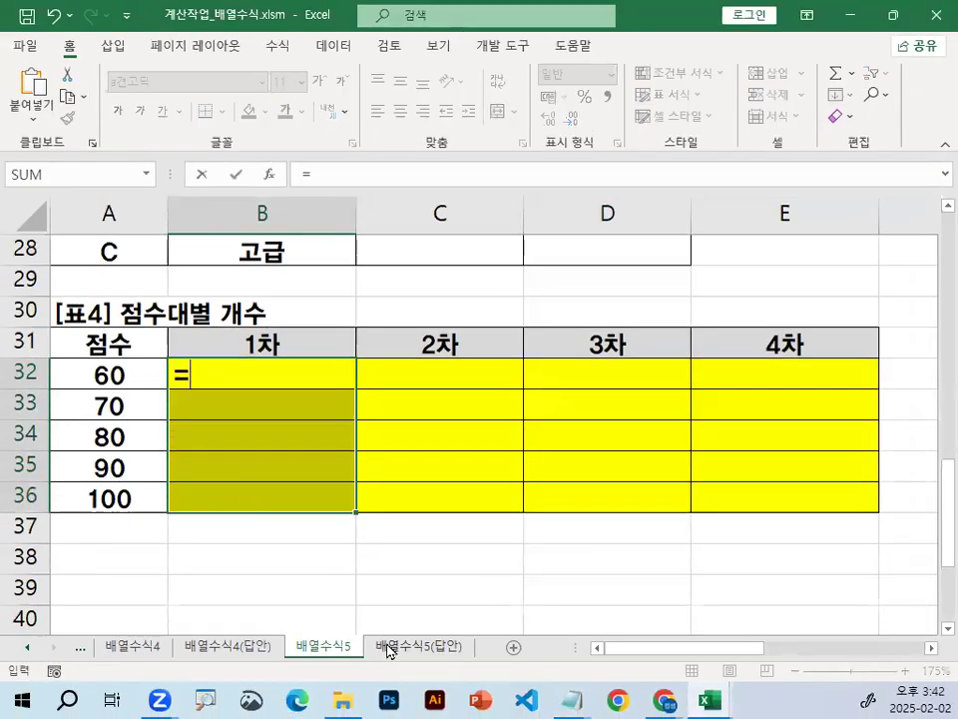
type("REP")
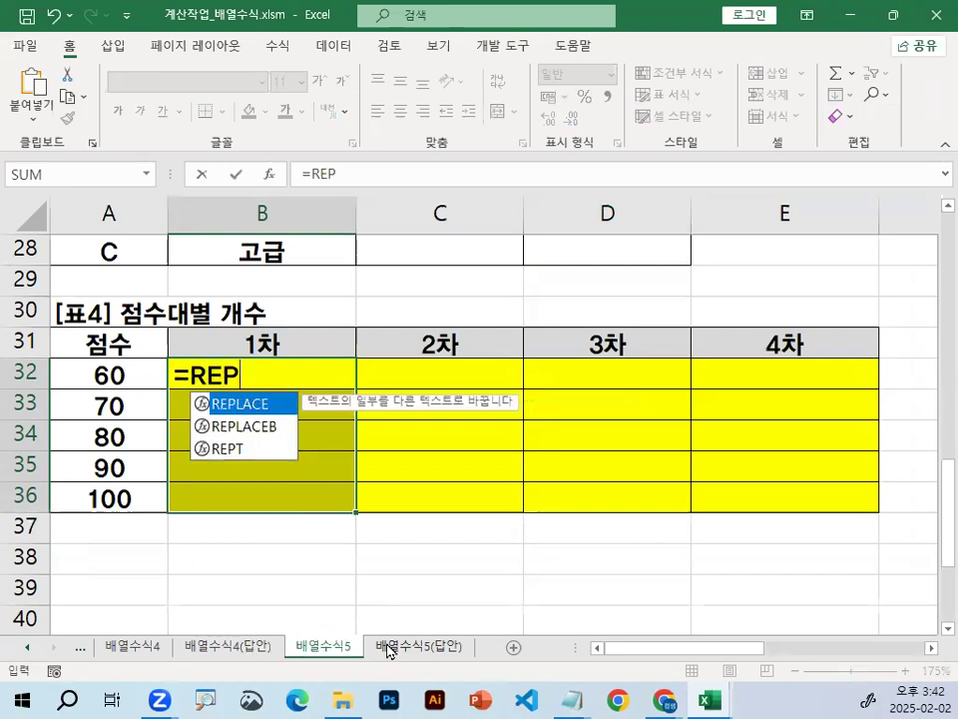
type("T(")
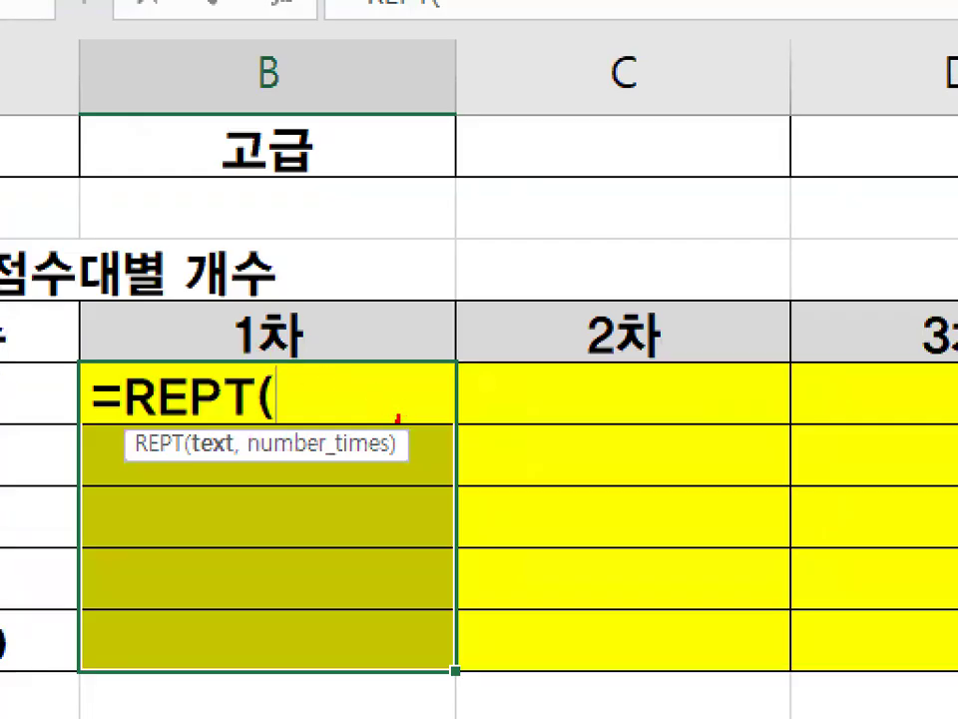
mouse_move(399, 417)
left_mouse_down()
mouse_move(385, 416)
mouse_move(392, 385)
mouse_move(395, 406)
mouse_move(413, 407)
left_mouse_up()
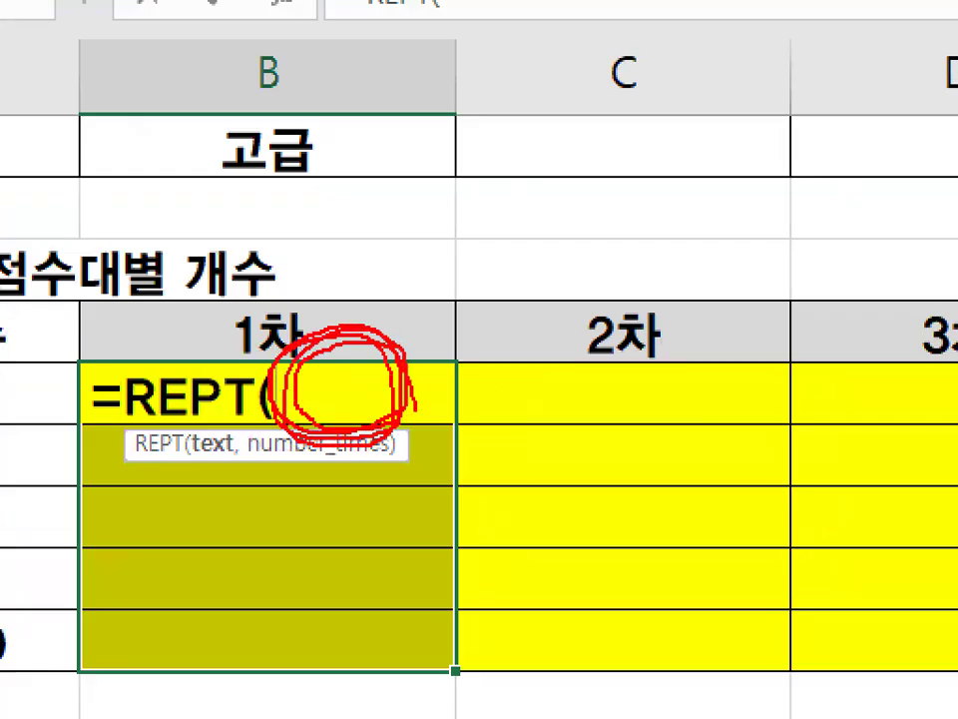
key("Escape")
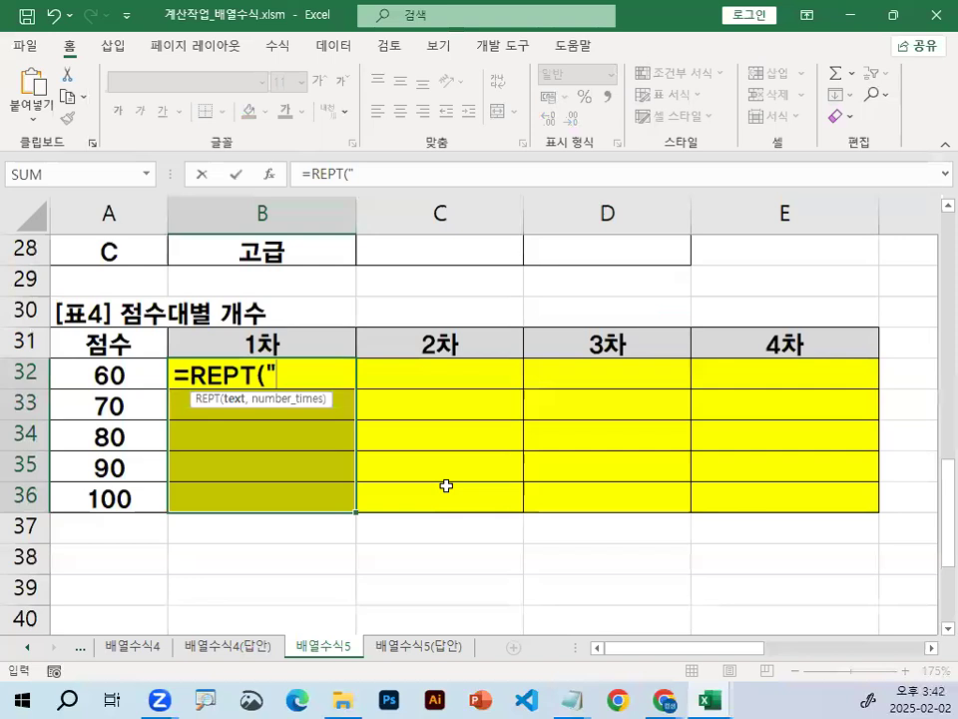
Enter the special symbol "○" as the text argument of the REPT formula for B32:B36.
type("ㅁ")
key("Hangul_Hanja")
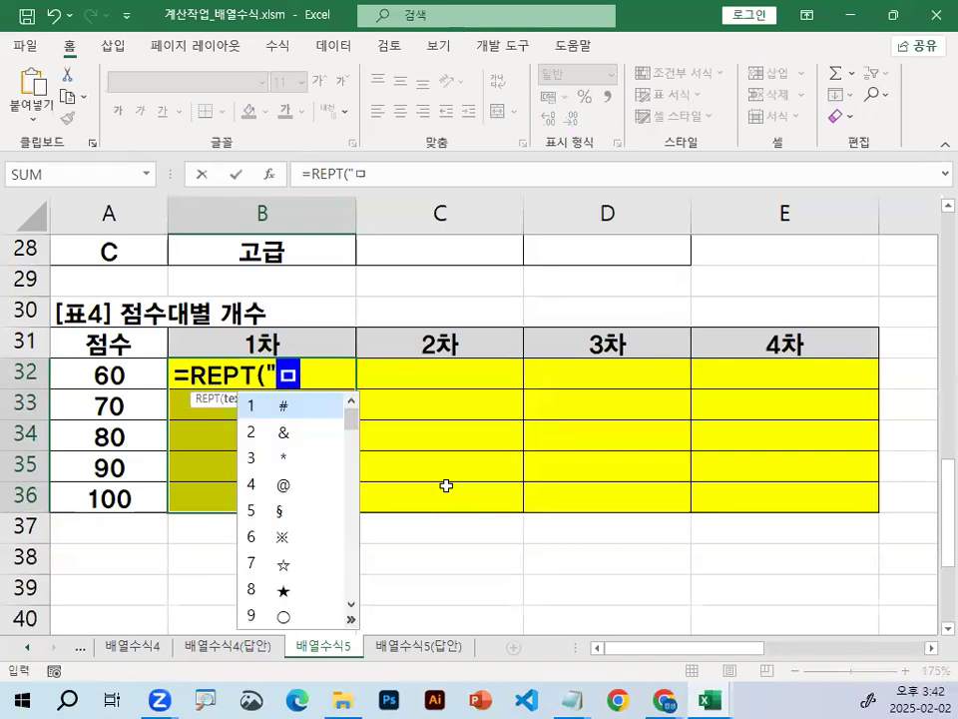
left_click(350, 619)
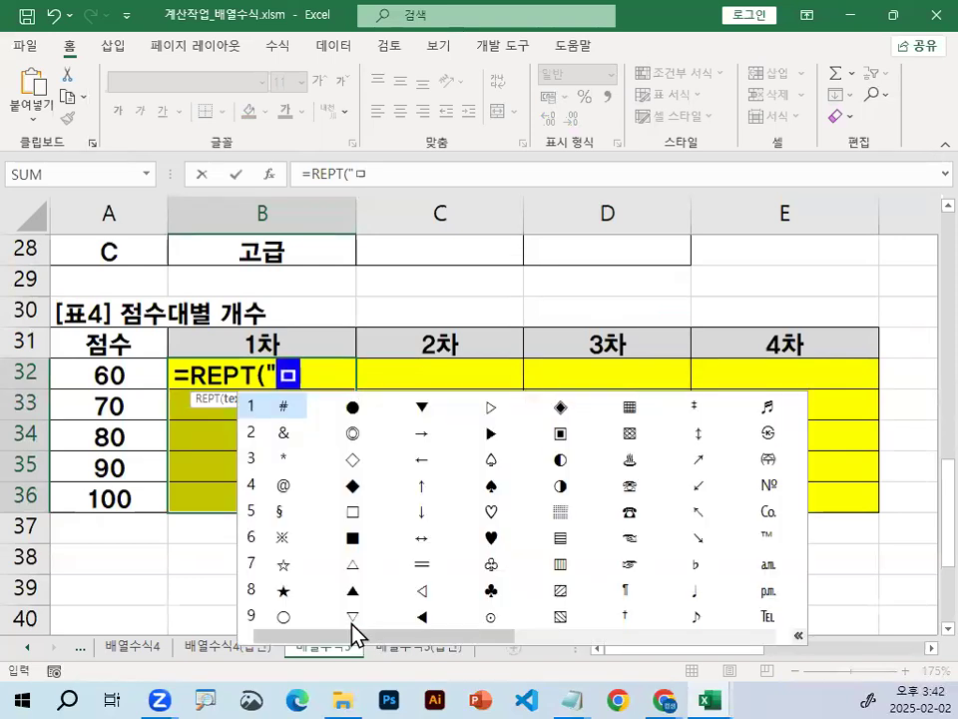
left_click(285, 617)
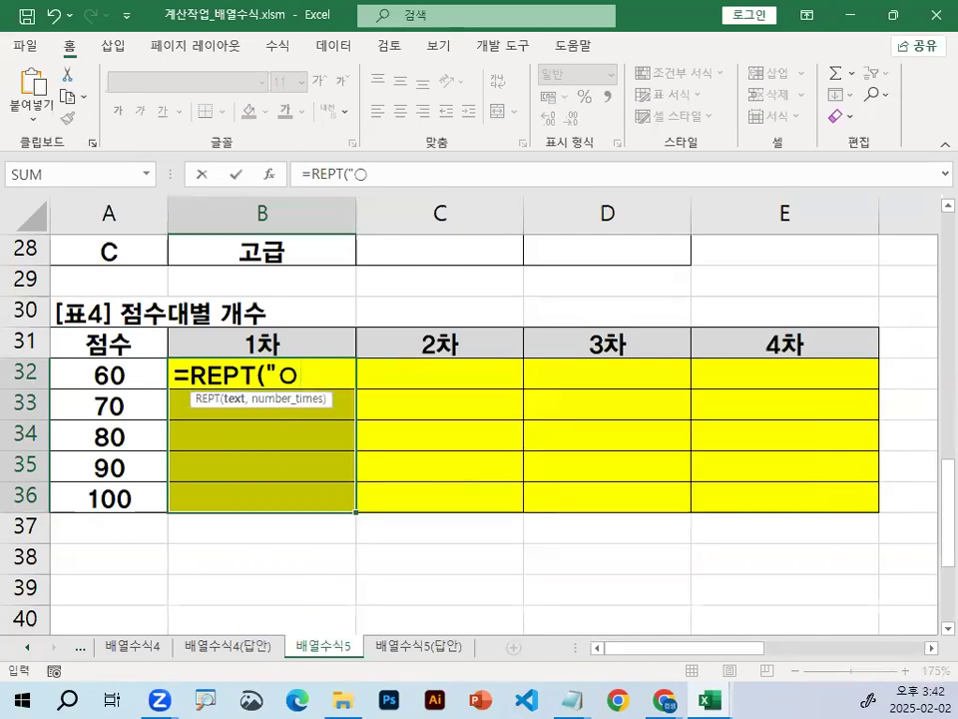
mouse_move(313, 380)
left_mouse_down()
mouse_move(272, 368)
mouse_move(313, 386)
left_mouse_up()
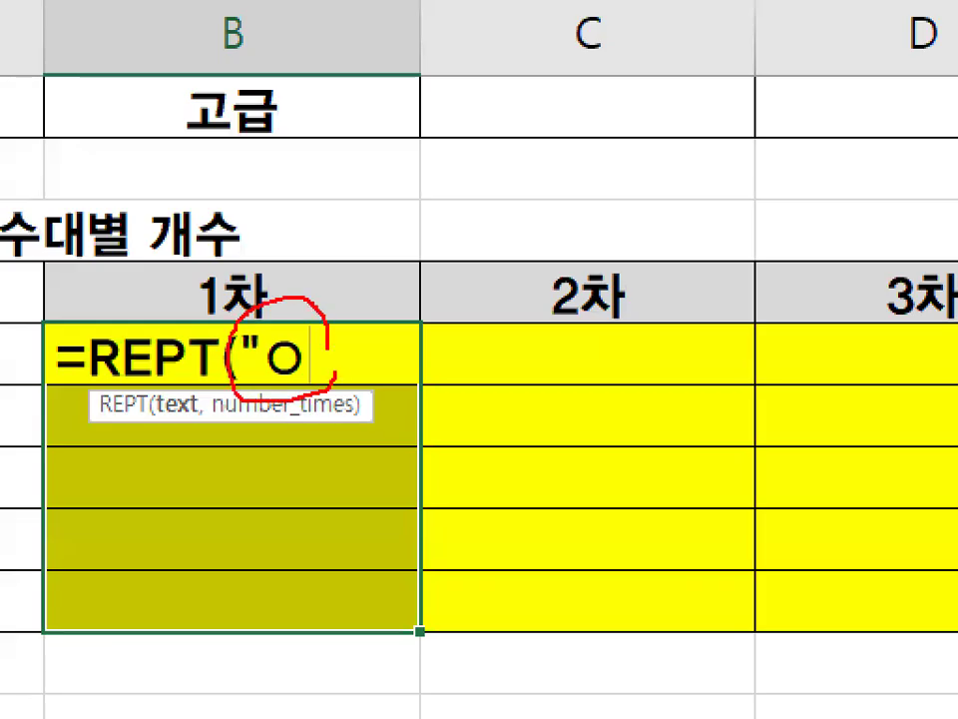
key("Escape")
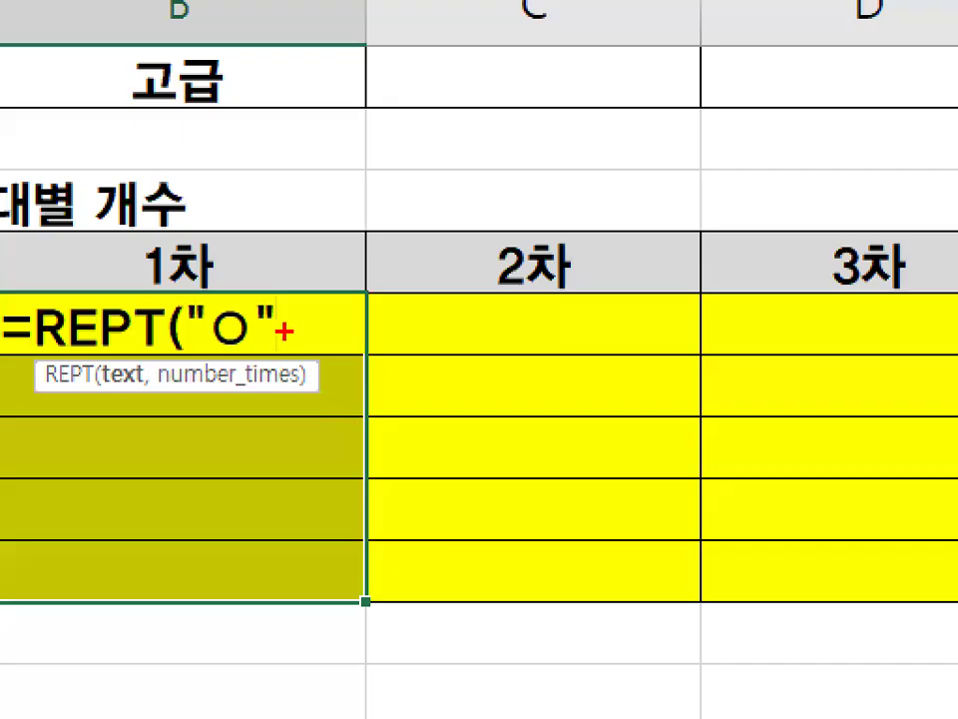
left_click_drag(285, 332, 205, 285)
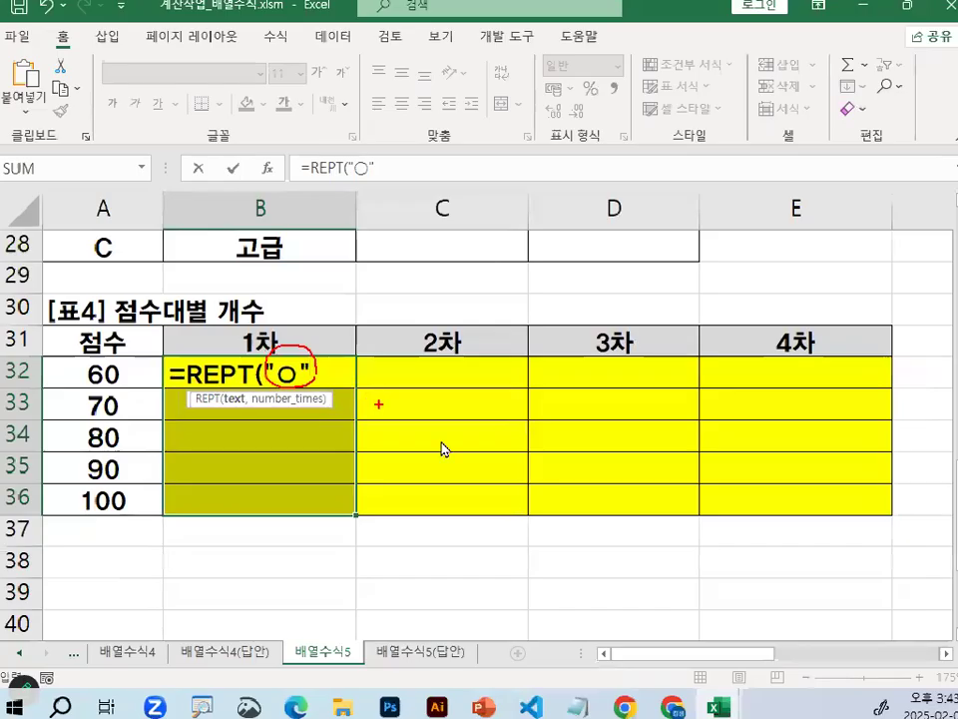
key("Escape")
type(",")
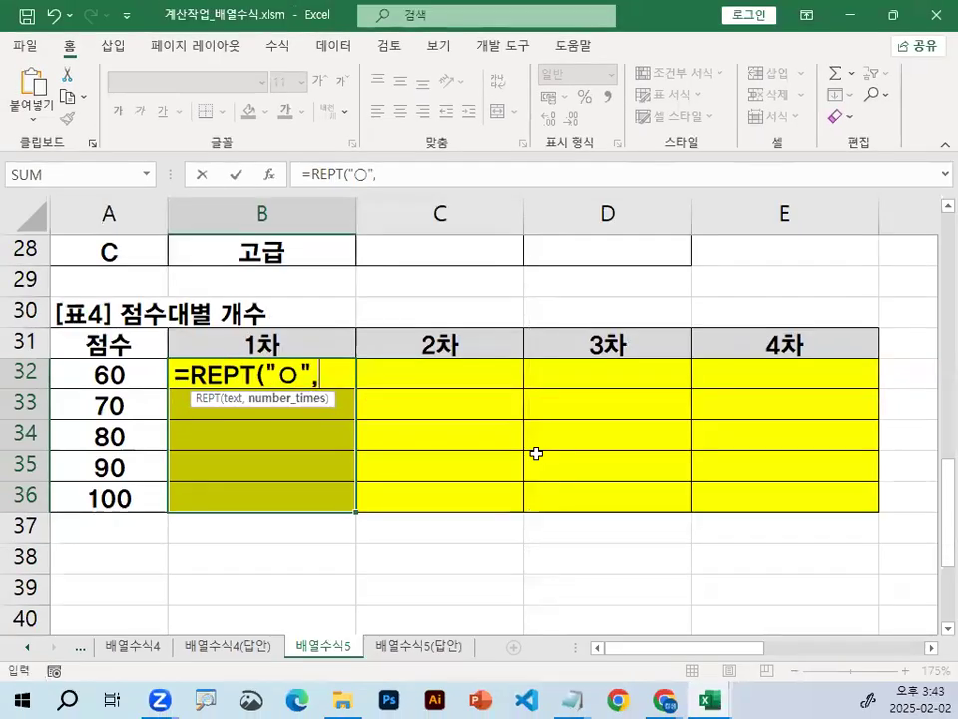
Nest a FREQUENCY function as the number_times argument of the REPT formula.
mouse_move(335, 380)
left_mouse_down()
mouse_move(358, 355)
mouse_move(361, 389)
left_mouse_up()
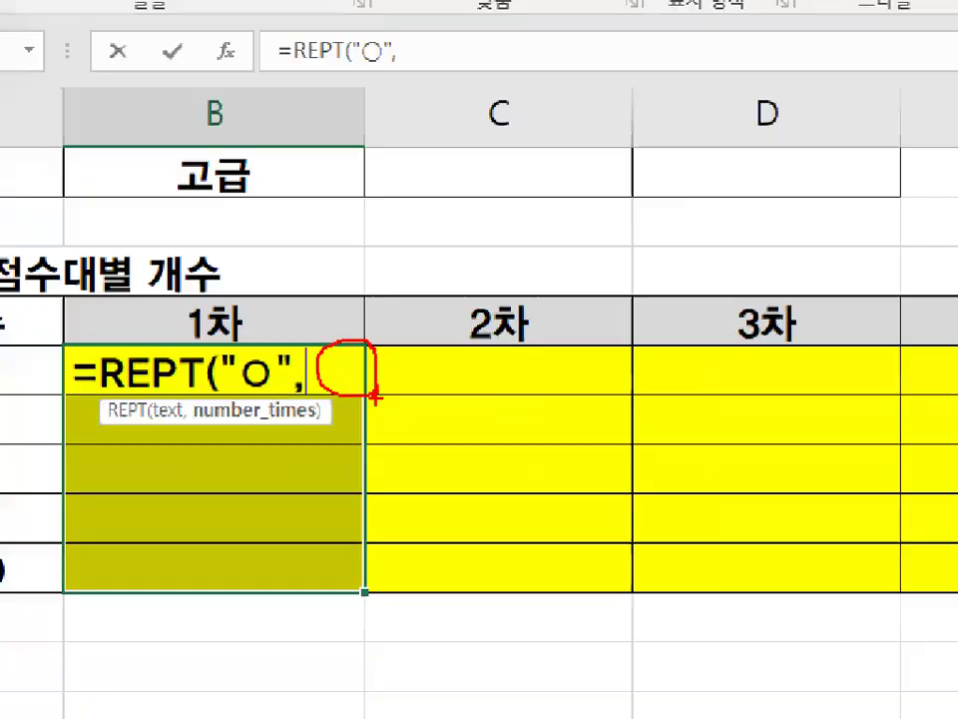
key("Escape")
type("ㄹ")
key("BackSpace")
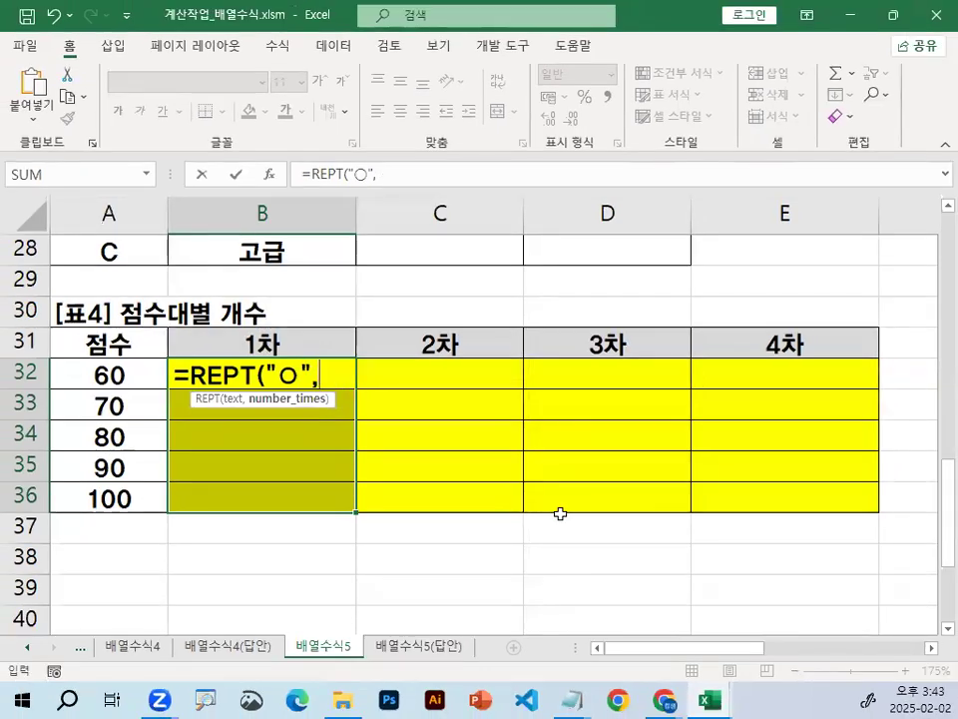
type("FR")
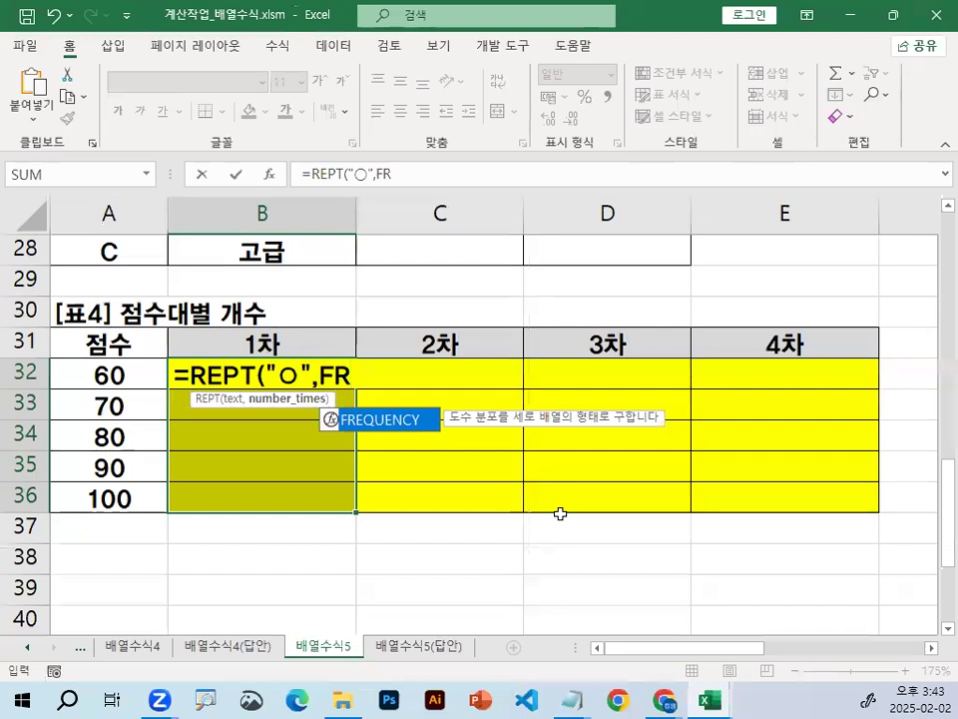
double_click(404, 423)
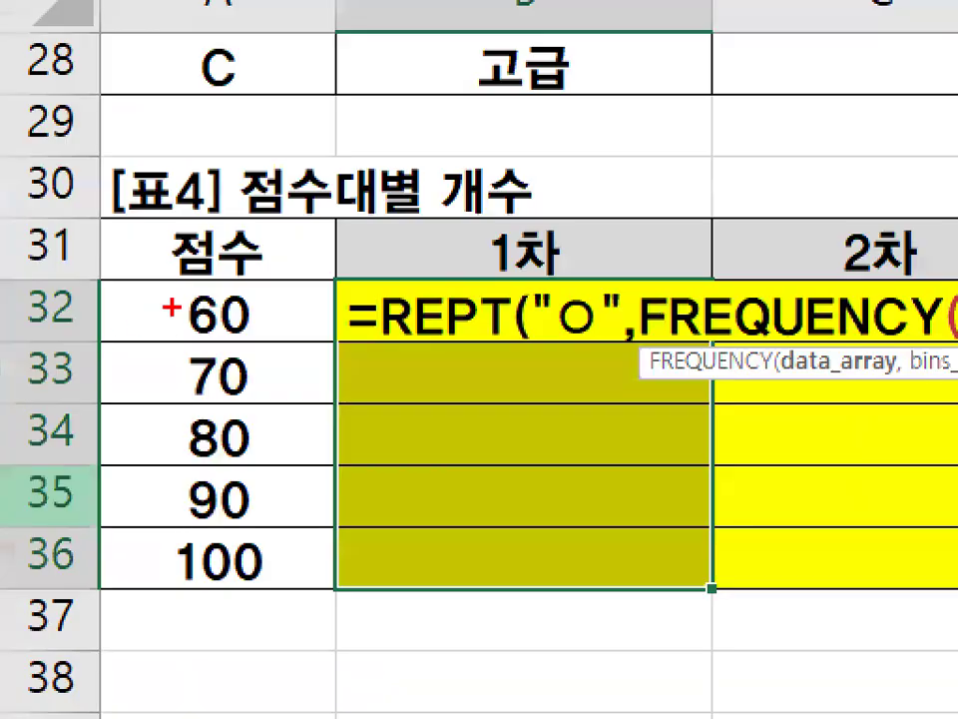
Set the FREQUENCY data array to the 1차 scores in C3:C22.
mouse_move(174, 312)
left_mouse_down()
mouse_move(205, 439)
mouse_move(135, 569)
mouse_move(317, 521)
left_mouse_up()
scroll(599, 398, "up", 9)
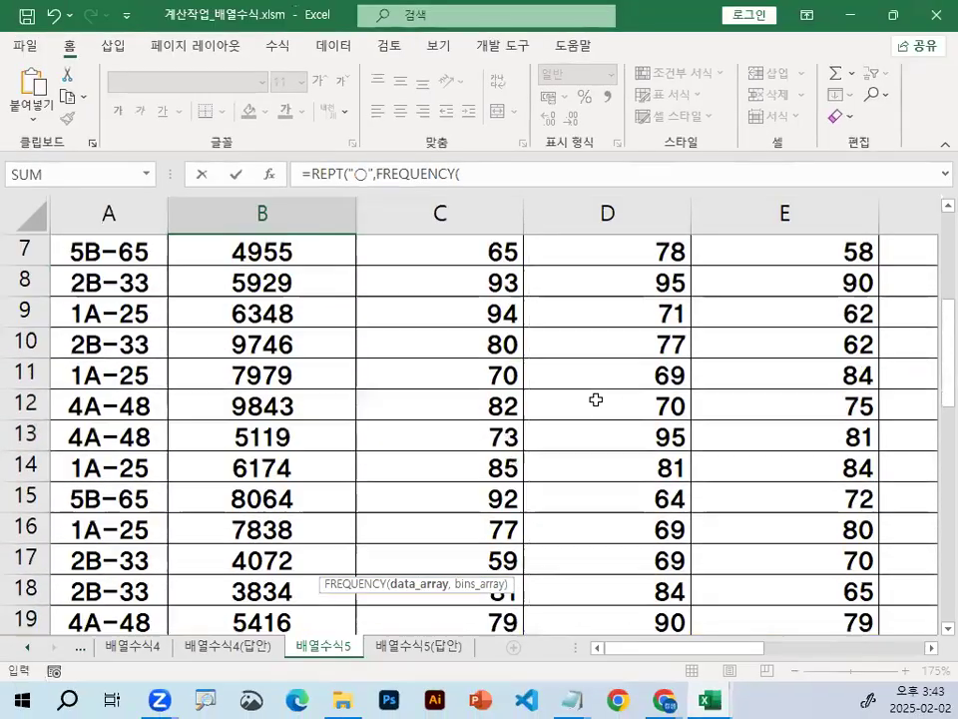
left_click_drag(448, 310, 363, 560)
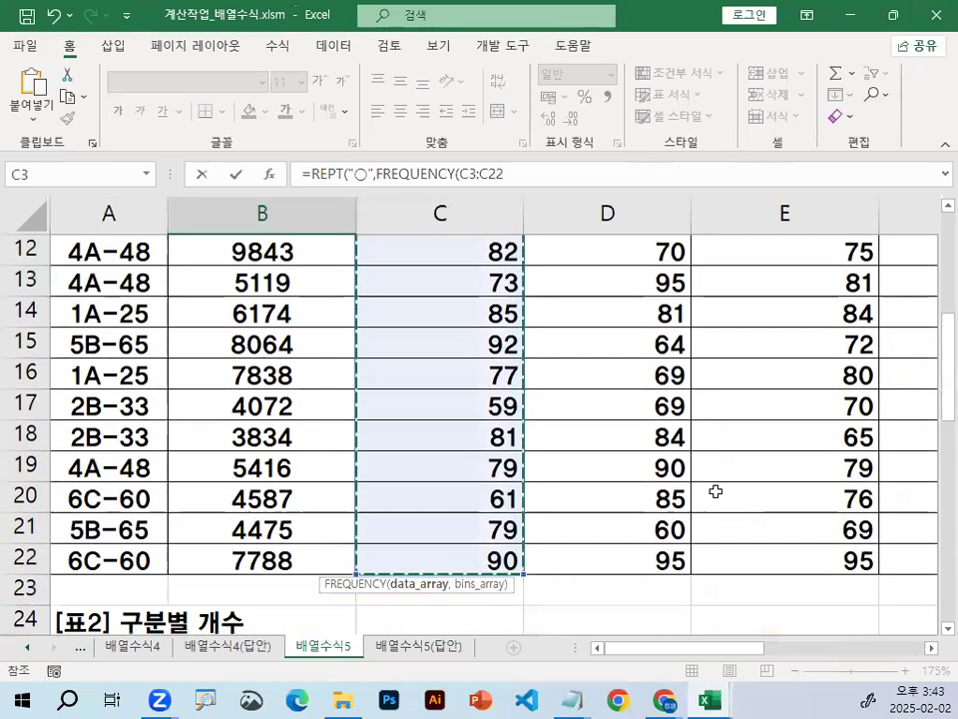
scroll(716, 492, "down", 4)
scroll(537, 505, "down", 1)
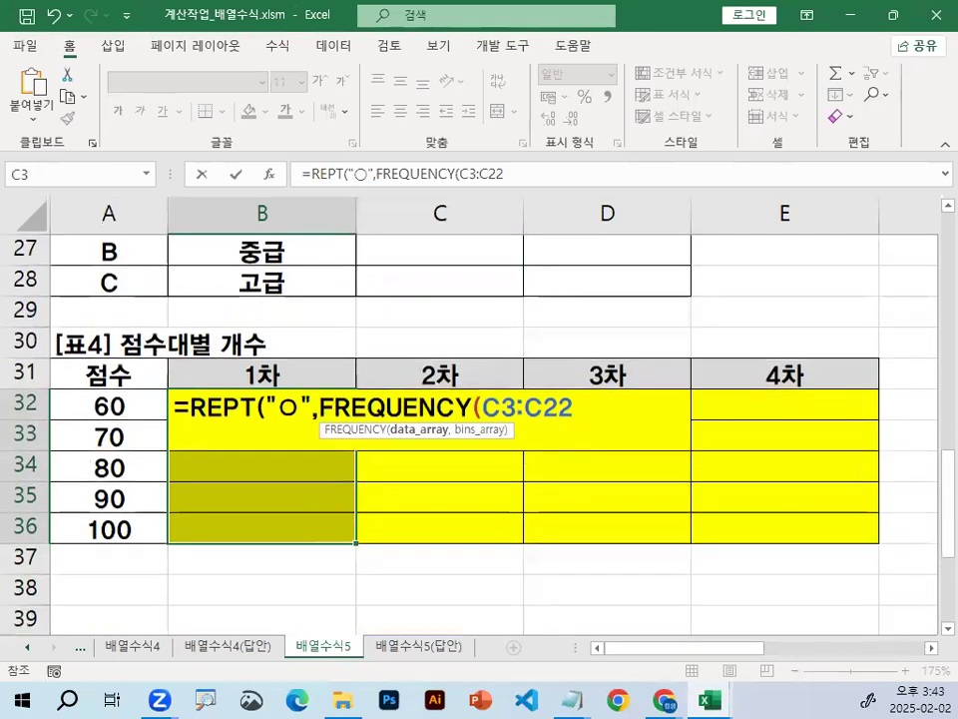
Set the FREQUENCY bins array to the 점수 values as the absolute range $A$32:$A$36.
left_click_drag(483, 391, 566, 386)
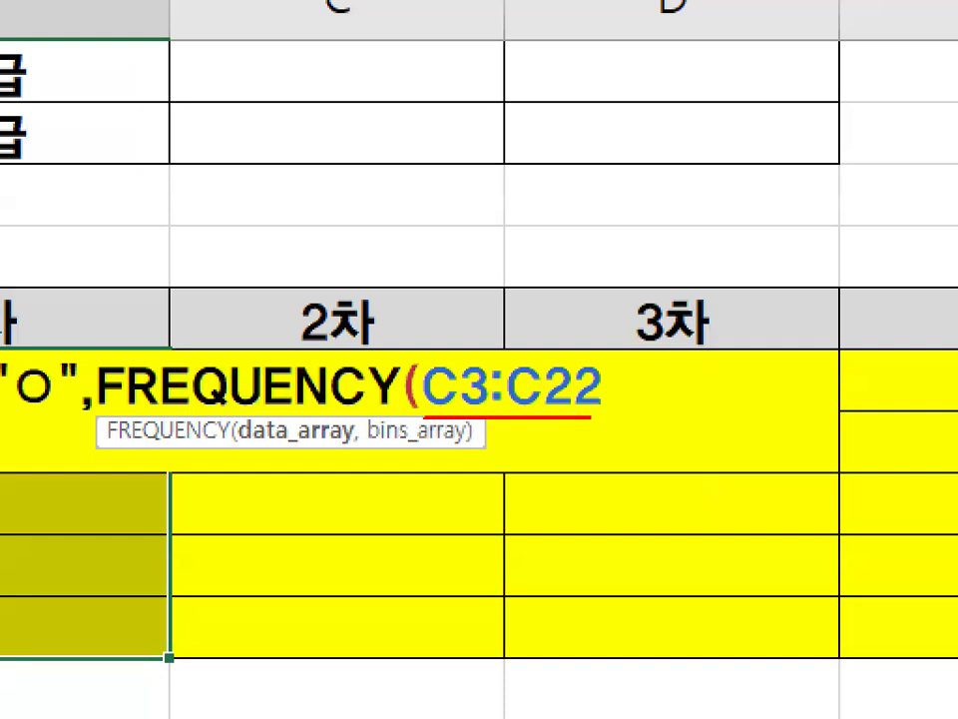
left_click_drag(475, 345, 557, 213)
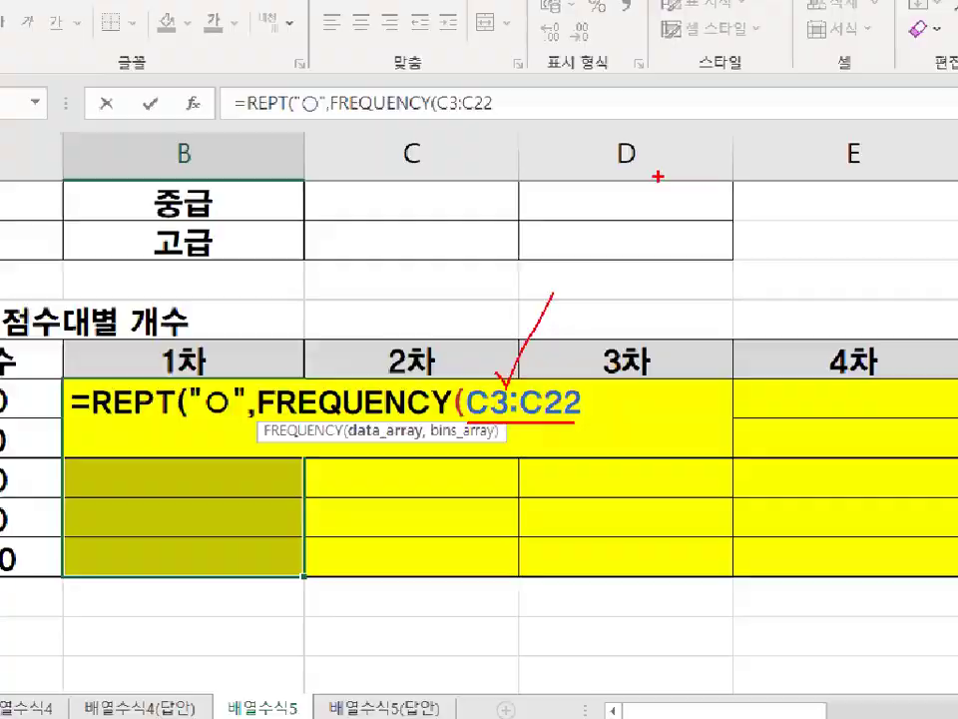
type(",")
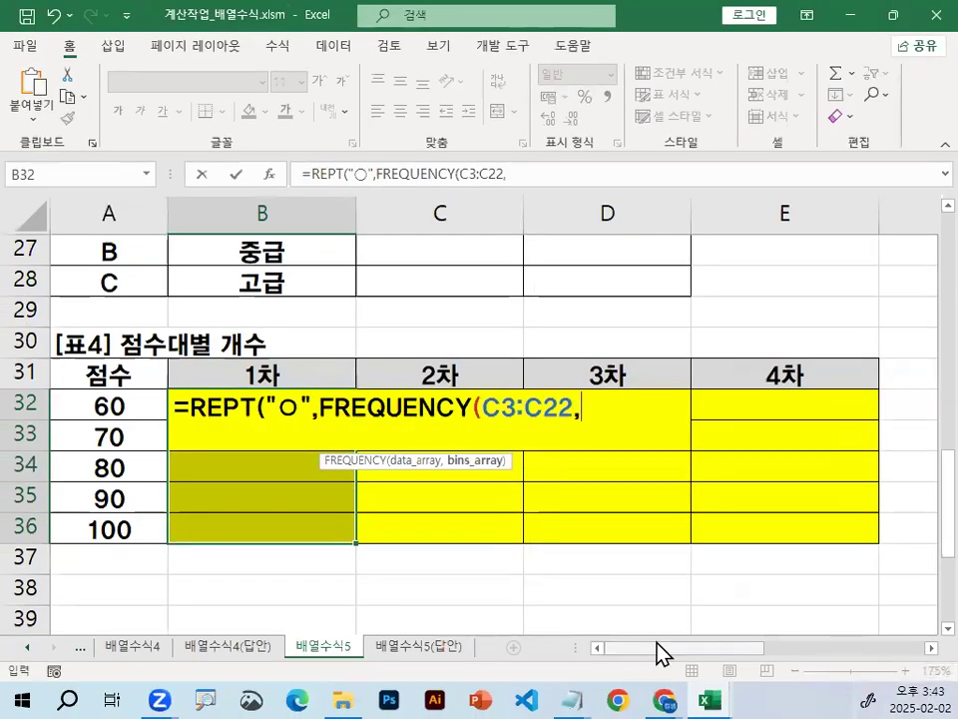
left_click_drag(101, 406, 109, 527)
key("F4")
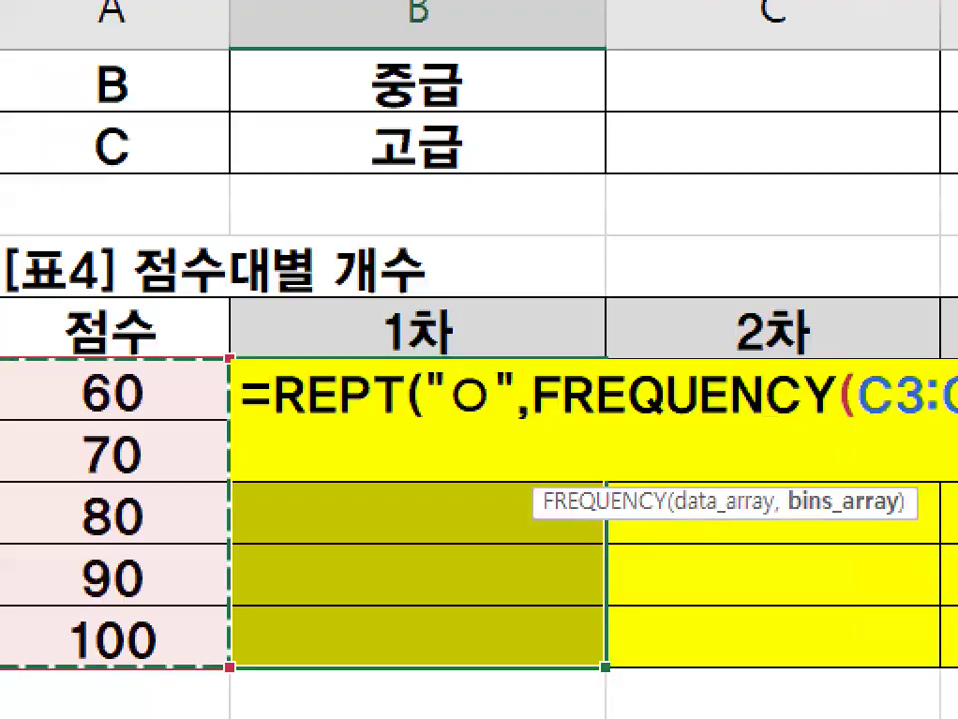
mouse_move(107, 377)
left_mouse_down()
mouse_move(127, 416)
mouse_move(148, 400)
left_mouse_up()
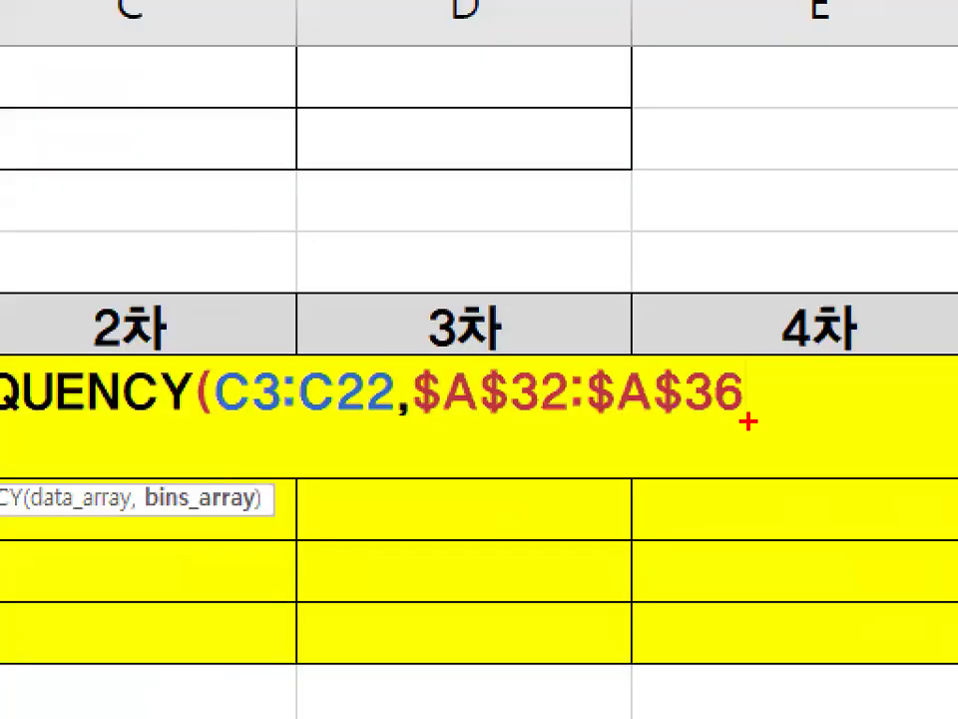
left_click_drag(768, 417, 483, 384)
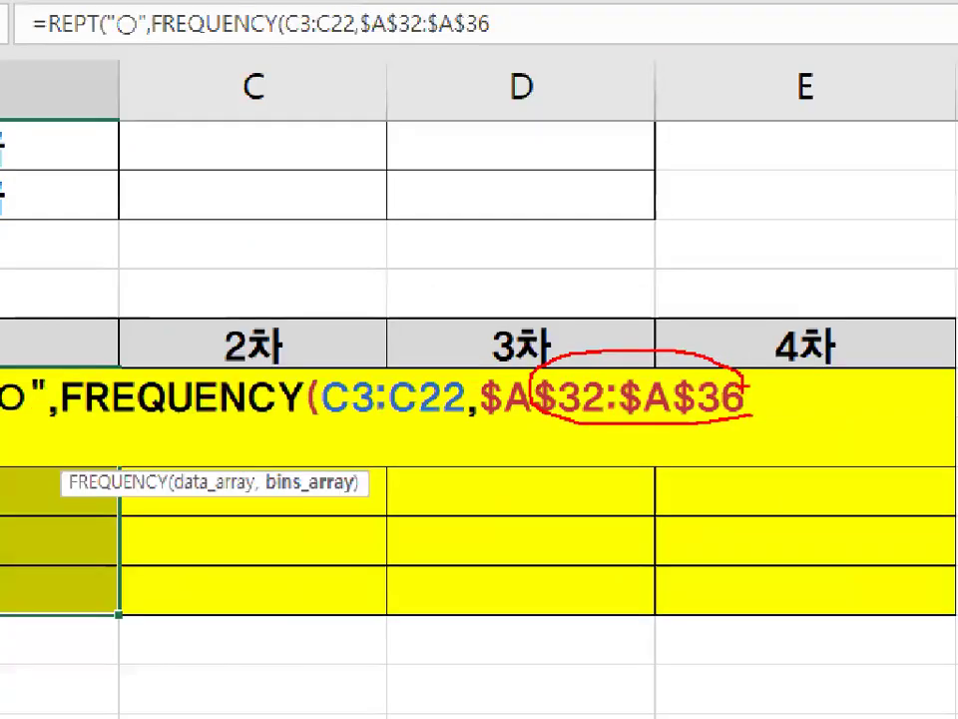
Close the REPT formula, enter it as an array formula in B32:B36, and fill it across to the 4차 column.
type(")")
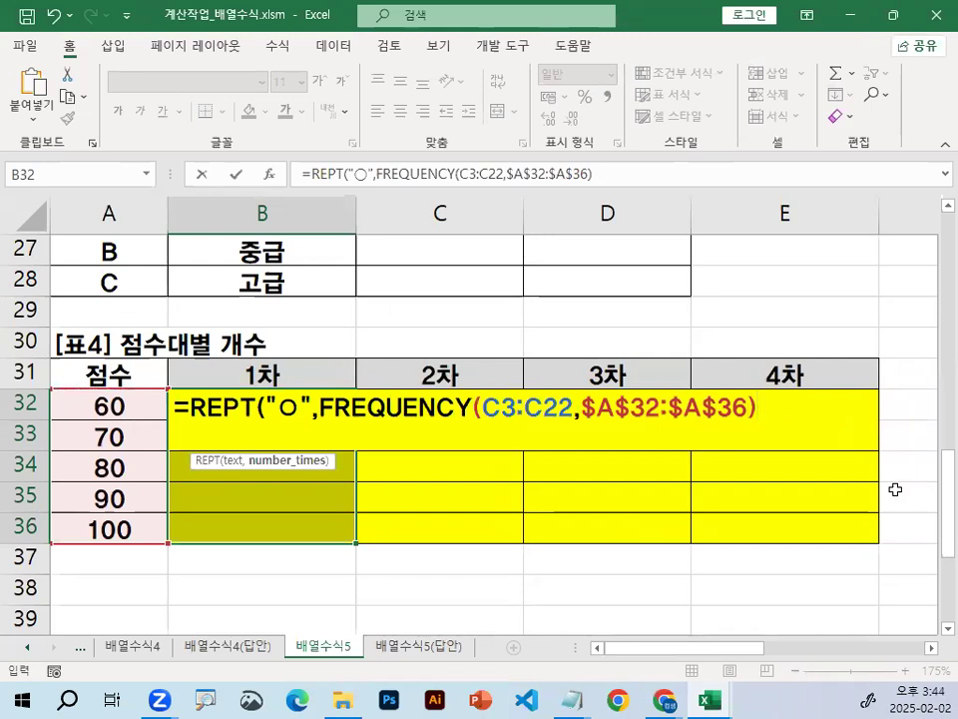
type(")")
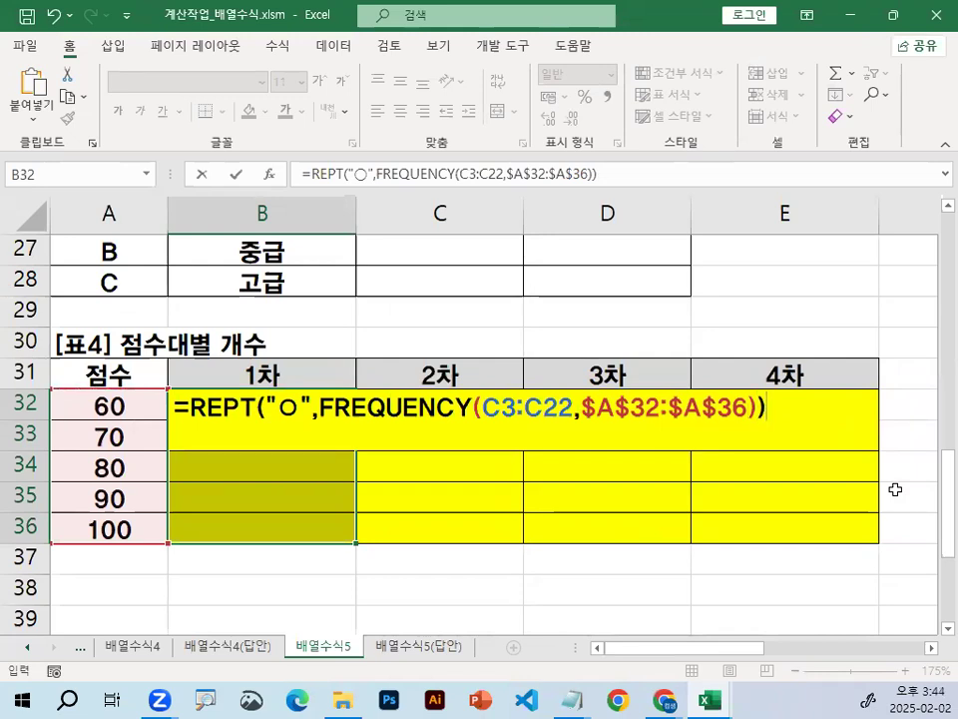
key("ctrl+shift+Return")
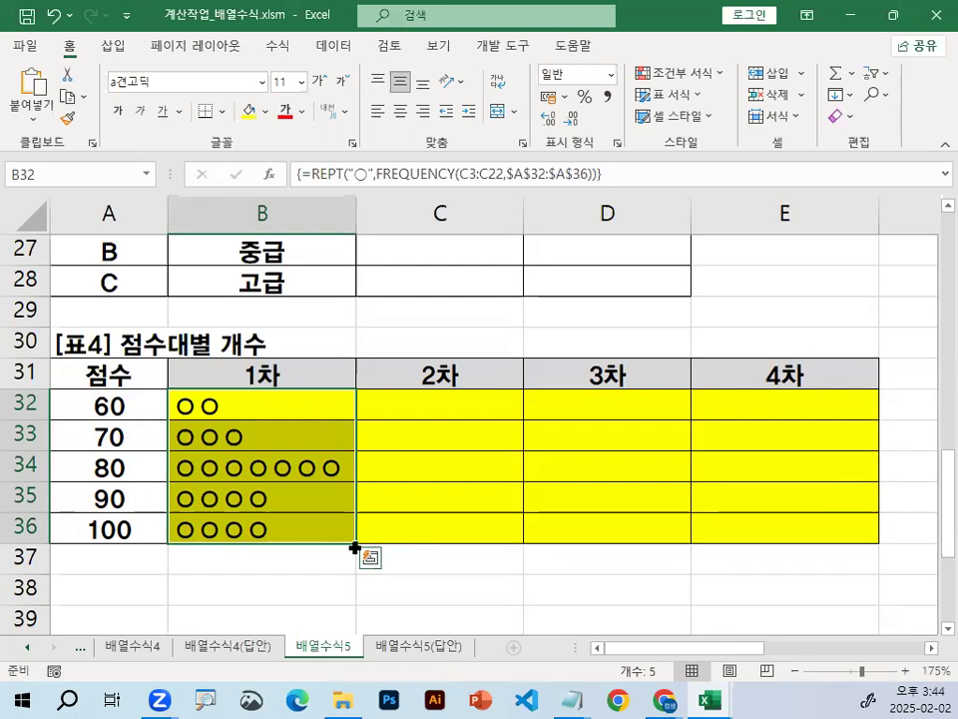
left_click_drag(356, 545, 817, 554)
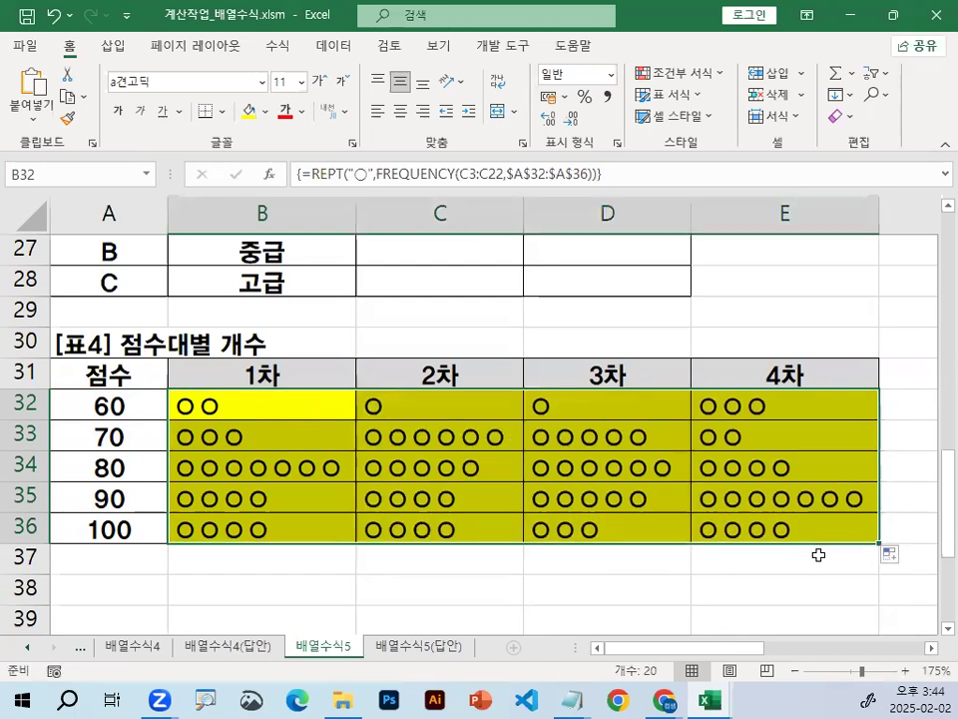
Check the array formulas behind the 1차 and 2차 results in 표4.
left_click(230, 400)
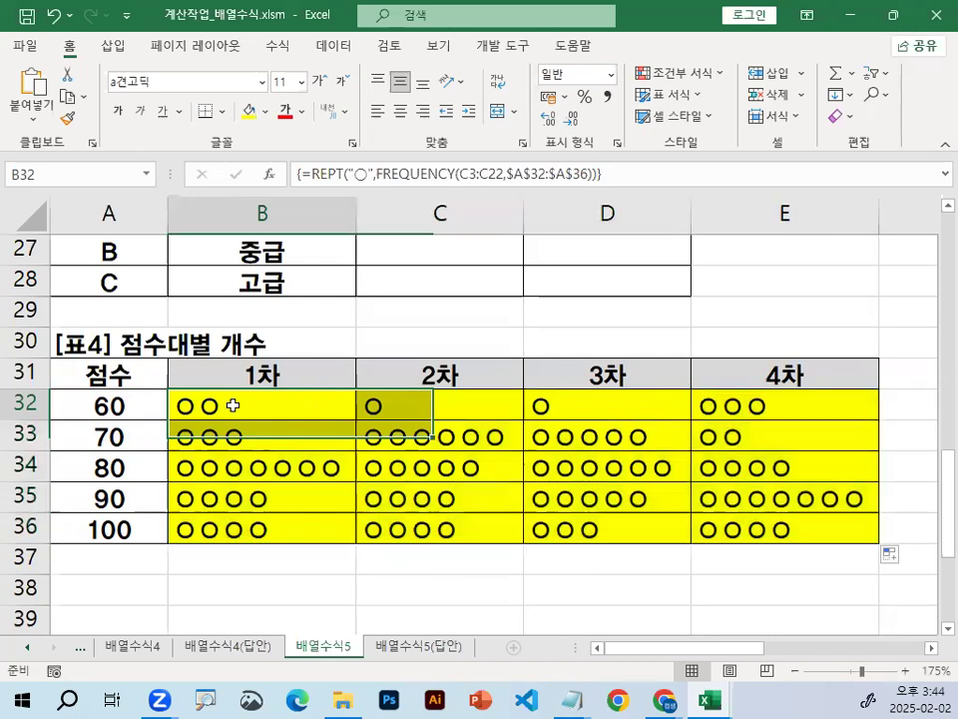
left_click(233, 437)
left_click(237, 474)
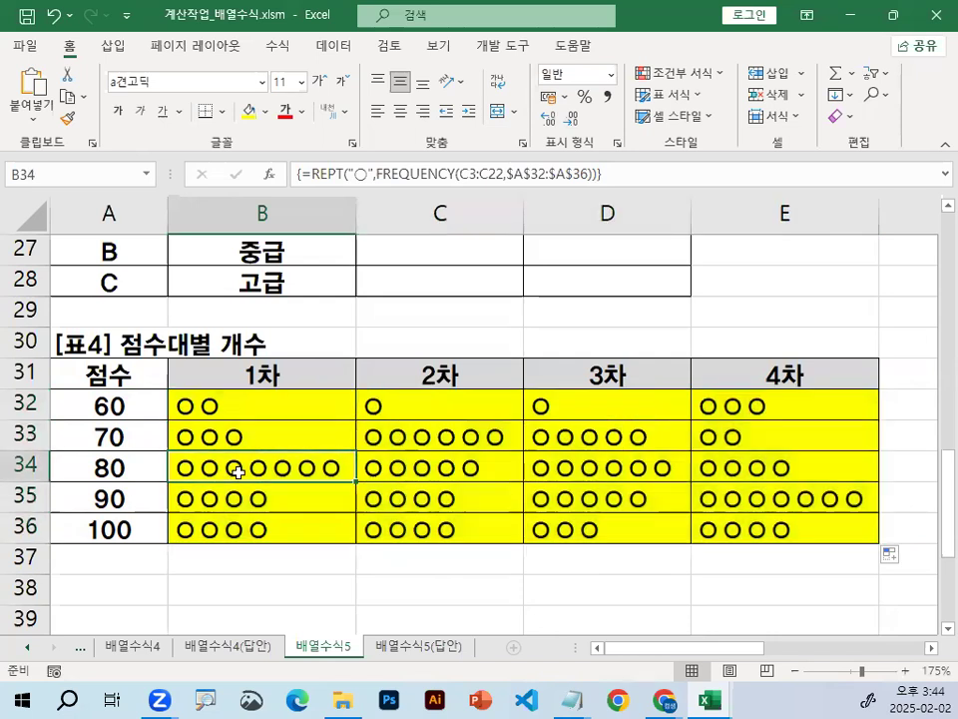
key("Down")
key("Down")
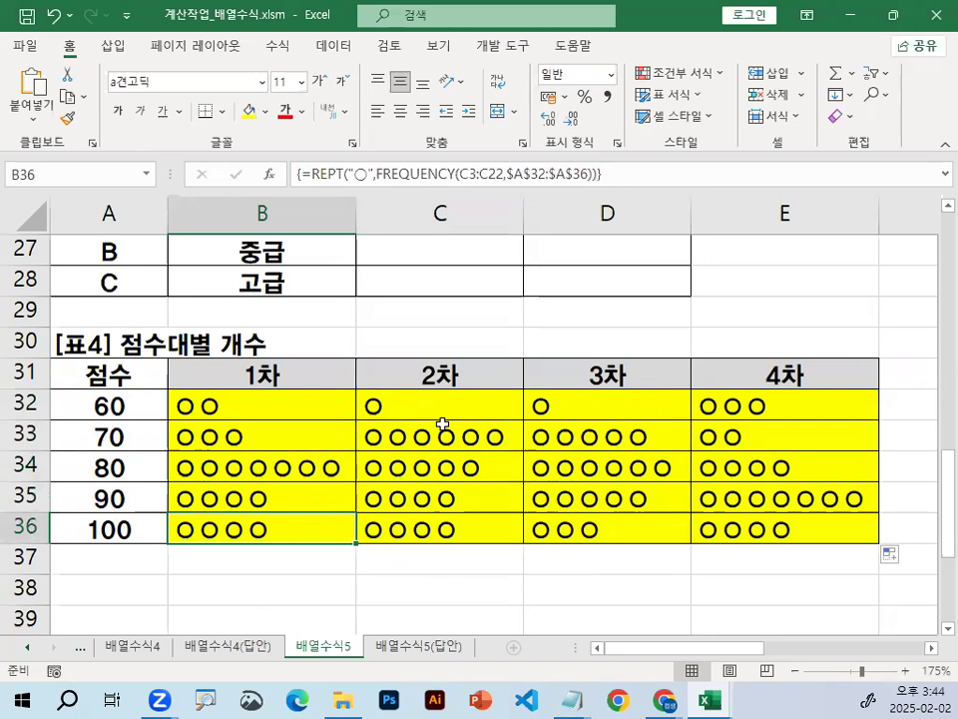
left_click(443, 428)
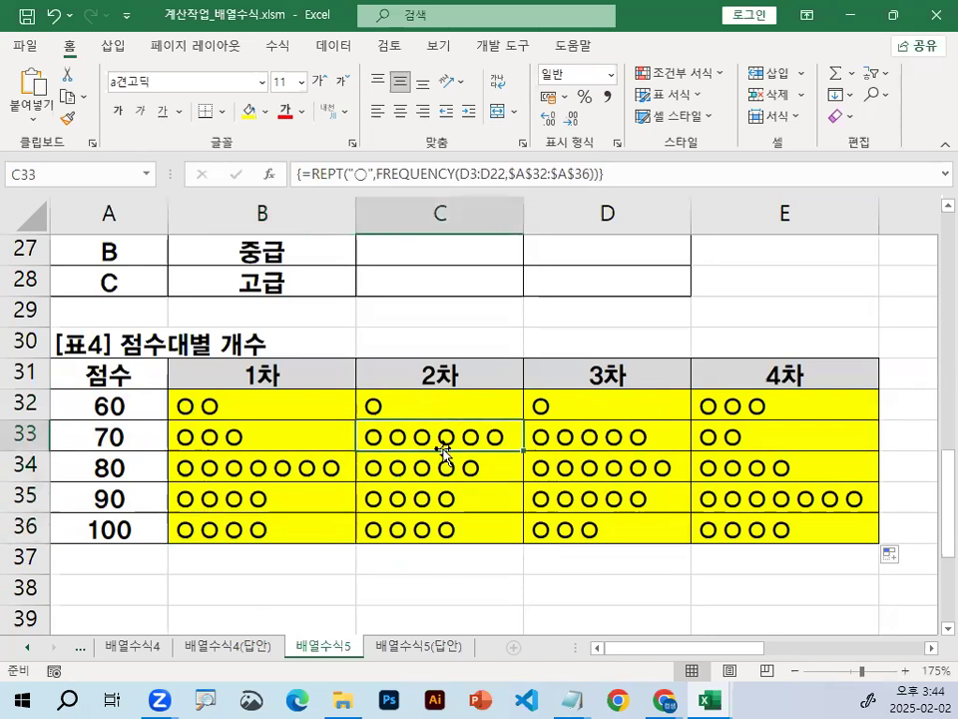
left_click(444, 471)
left_click(442, 529)
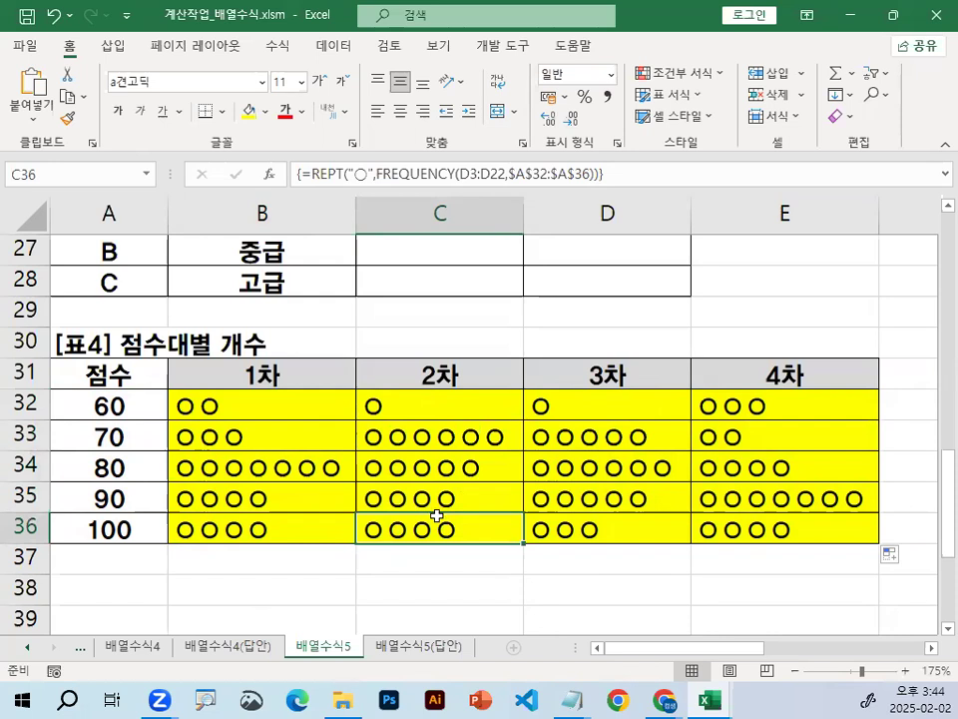
left_click(297, 409)
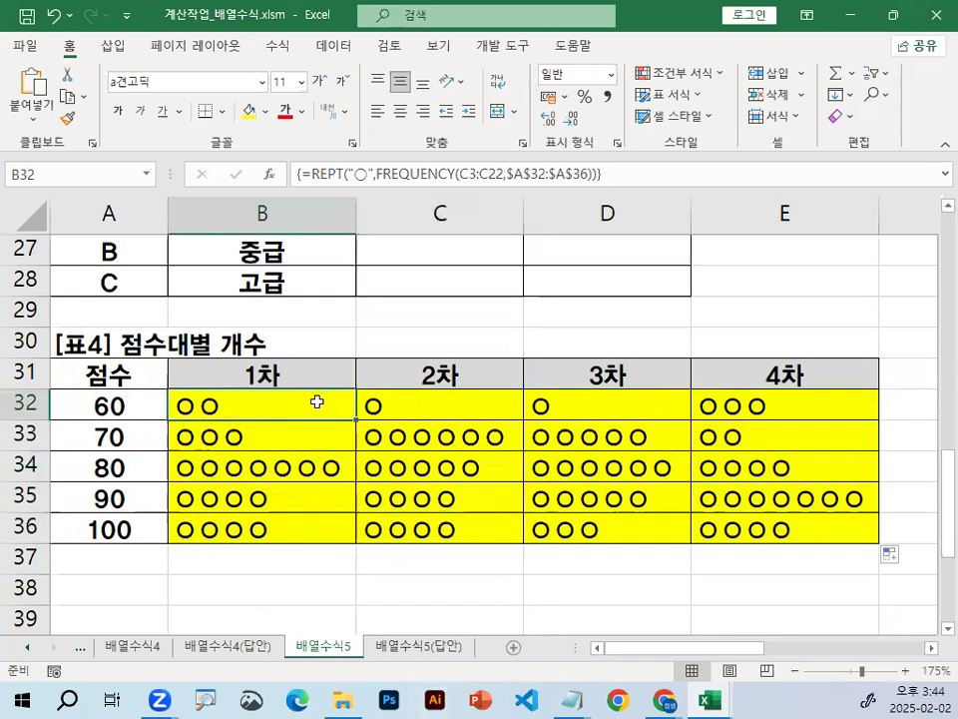
Switch to the 7일차 class notes in Notepad and tidy the blank lines around the absolute and mixed reference versions of the REPT formula.
mouse_move(571, 699)
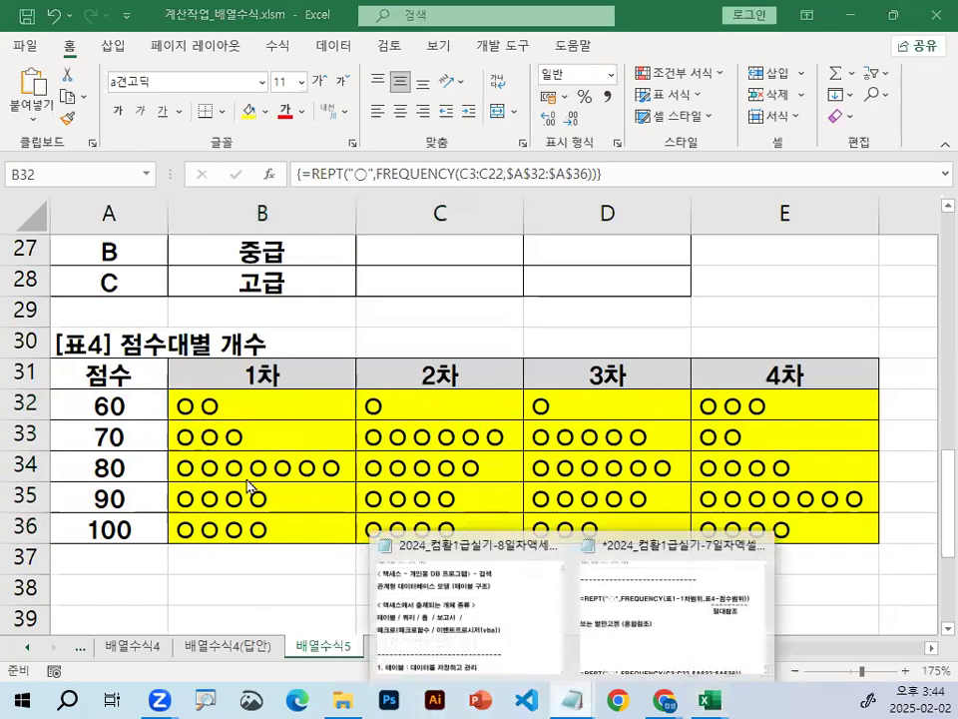
left_click(691, 647)
scroll(420, 518, "down", 1)
left_click(270, 287)
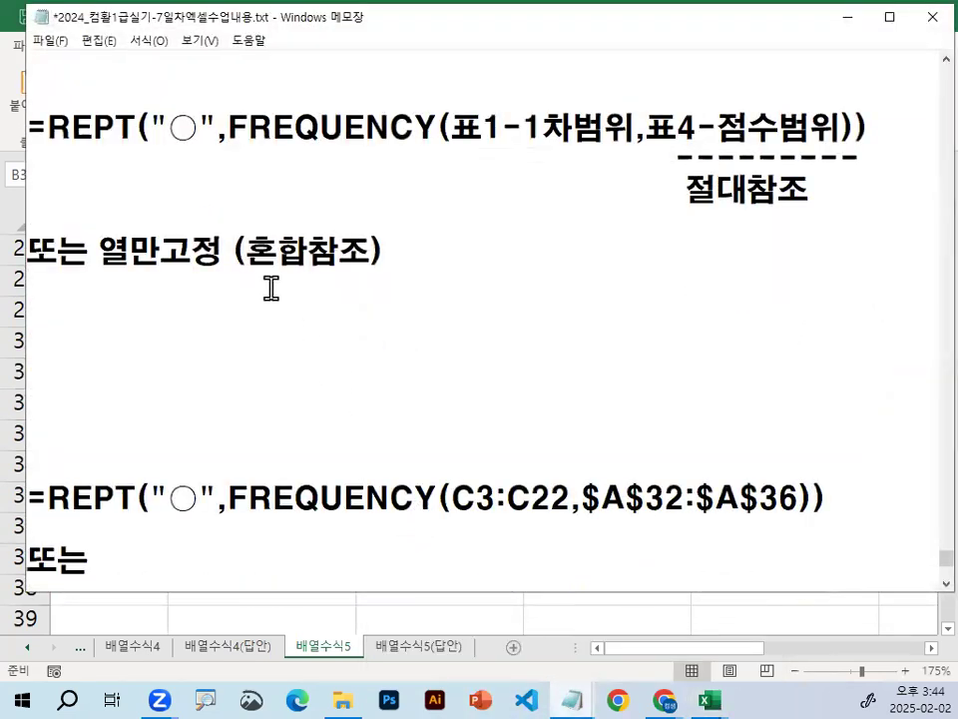
key("Delete")
key("Delete")
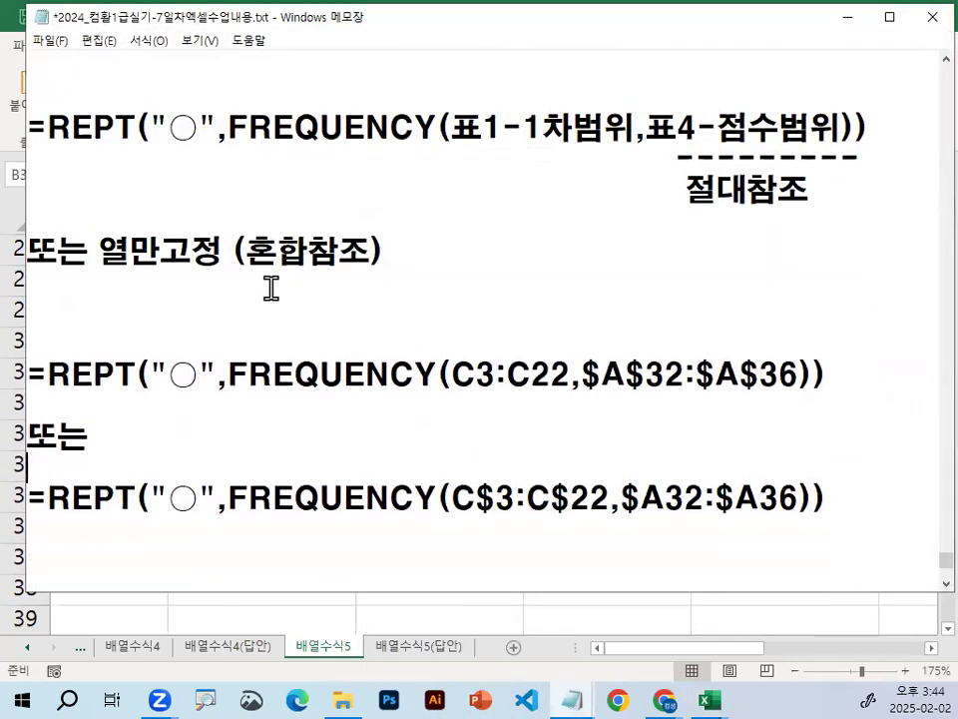
key("Return")
left_click(494, 566)
scroll(480, 547, "down", 1)
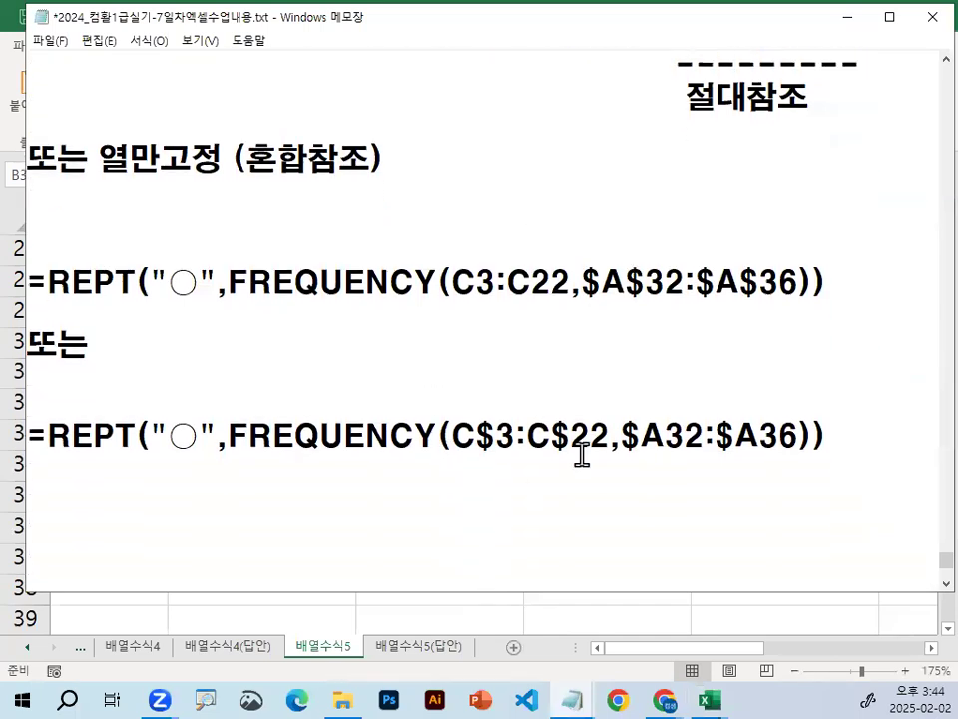
Compare the data and bins ranges of the two REPT formulas, marking their absolute and mixed references.
left_click_drag(450, 455, 602, 454)
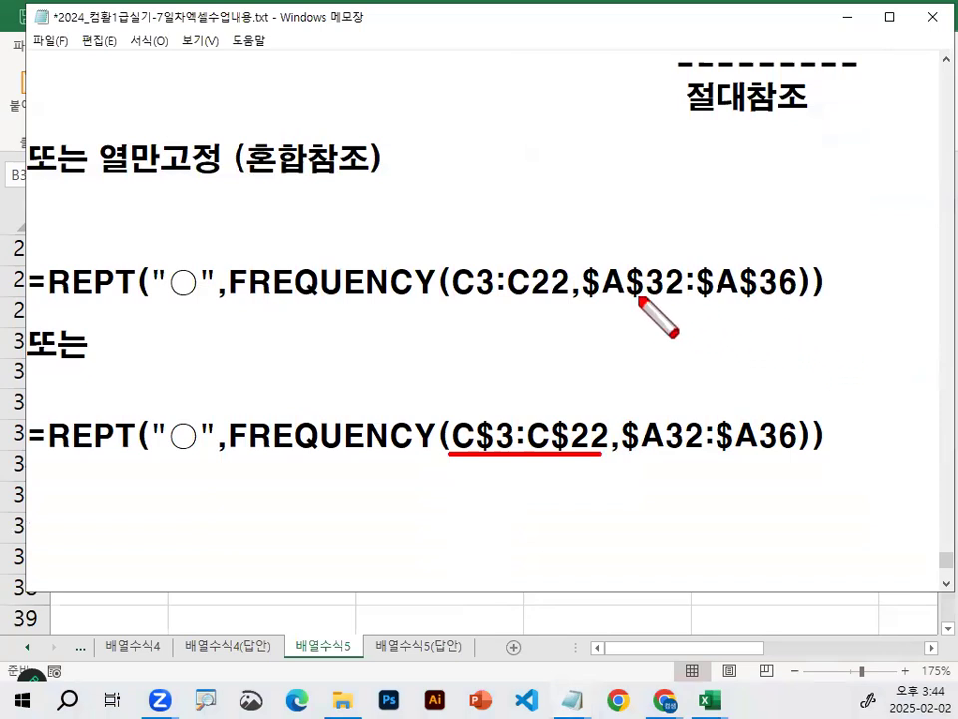
left_click_drag(441, 300, 793, 303)
left_click_drag(628, 464, 873, 464)
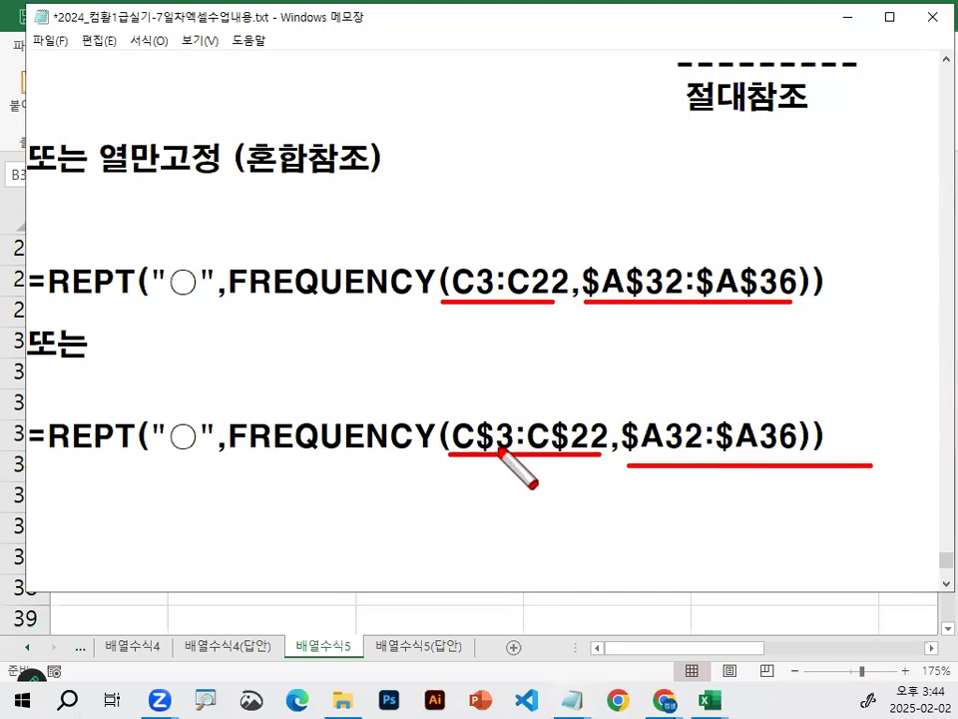
left_click_drag(448, 412, 496, 407)
left_click_drag(745, 361, 687, 427)
mouse_move(688, 401)
left_mouse_down()
mouse_move(710, 419)
mouse_move(740, 491)
mouse_move(820, 452)
left_mouse_up()
key("Escape")
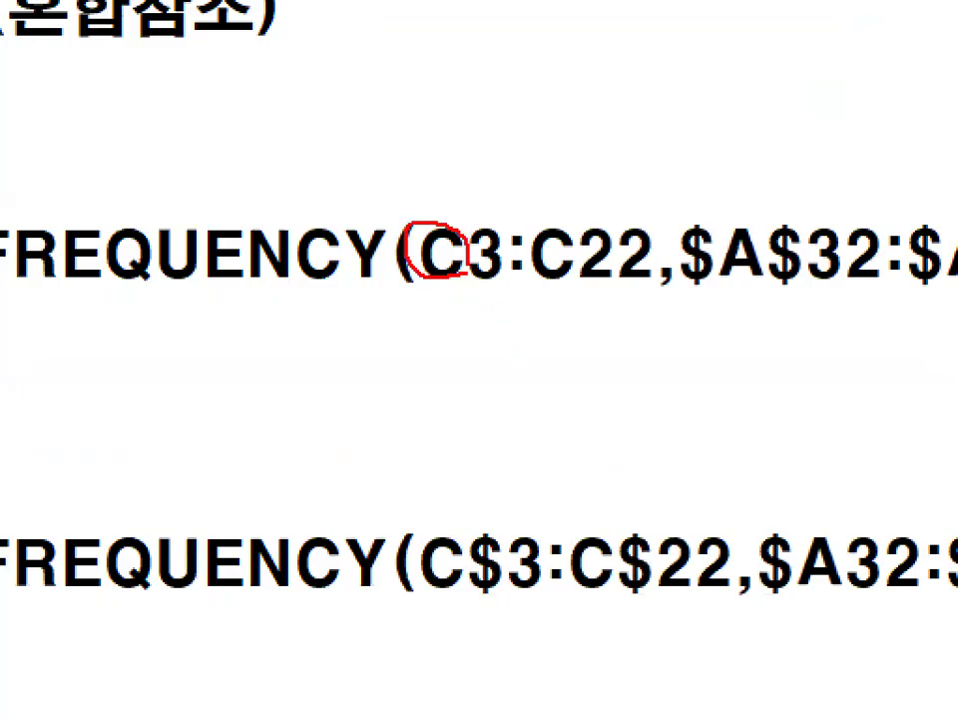
Examine which column and row parts are fixed in C3:C22, $A$32:$A$36 and the mixed reference $A32:$A36.
mouse_move(504, 216)
left_mouse_down()
mouse_move(473, 294)
mouse_move(473, 284)
left_mouse_up()
left_click_drag(472, 213, 507, 305)
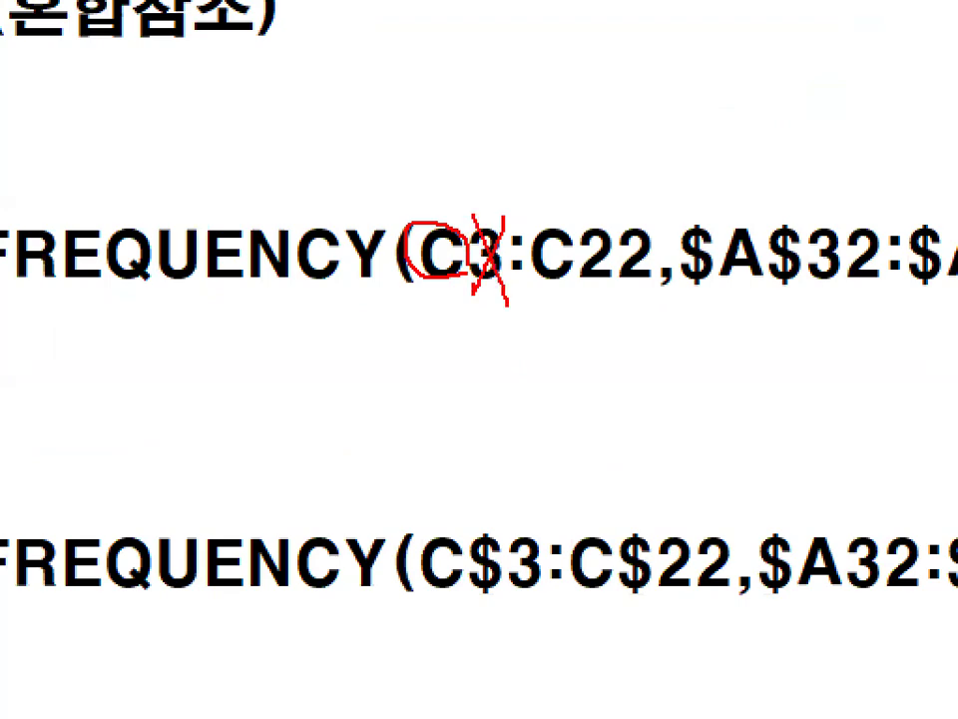
key("e")
left_click_drag(699, 282, 957, 290)
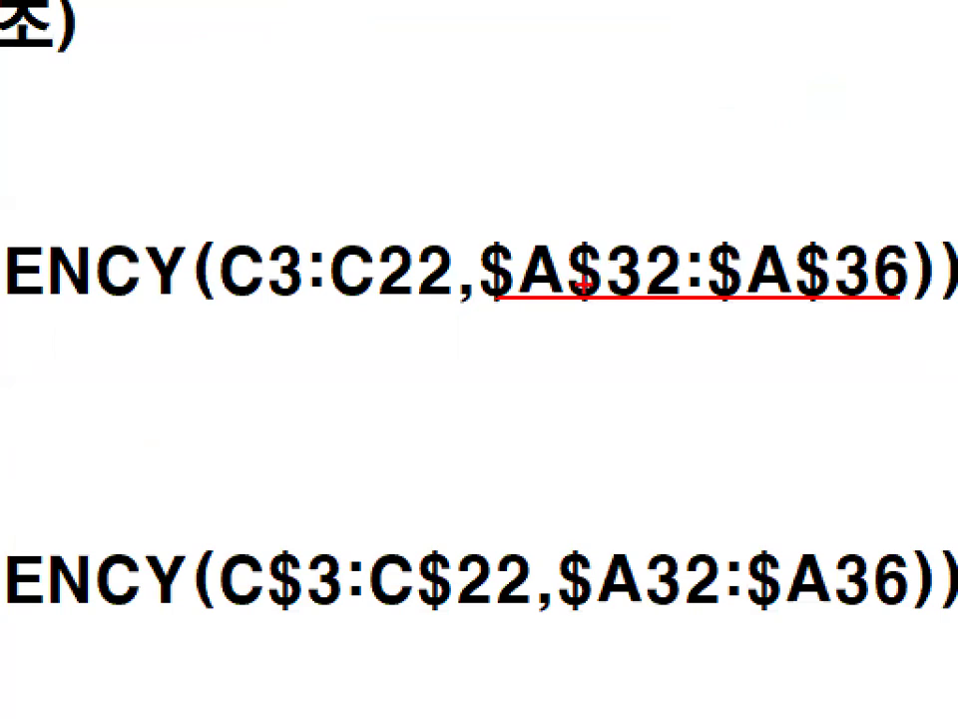
left_click_drag(565, 293, 521, 223)
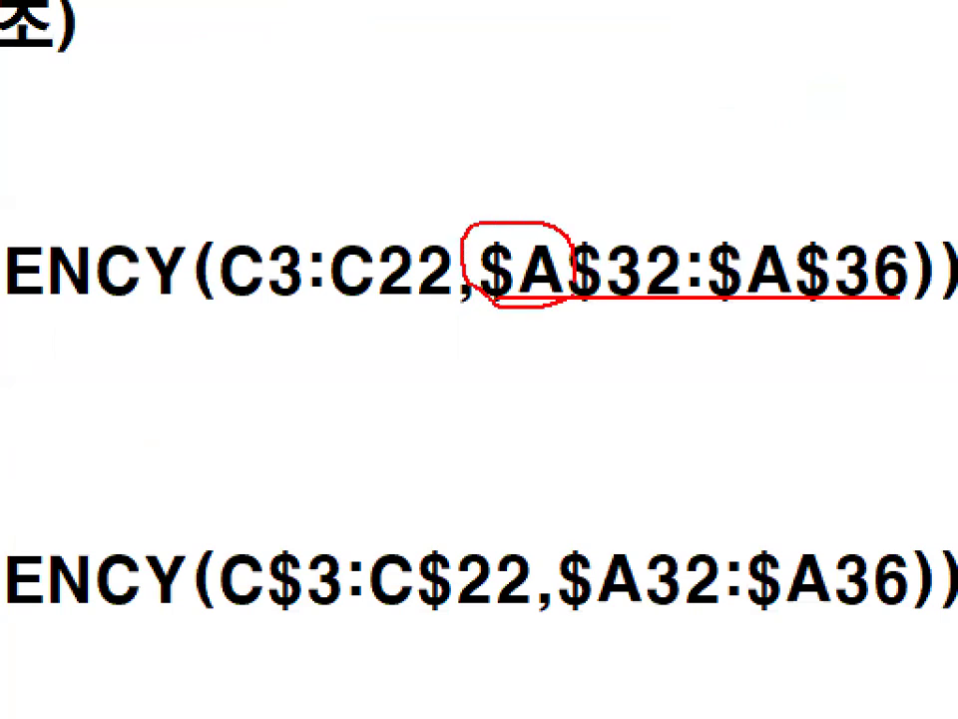
mouse_move(642, 605)
left_mouse_down()
mouse_move(560, 569)
mouse_move(639, 595)
left_mouse_up()
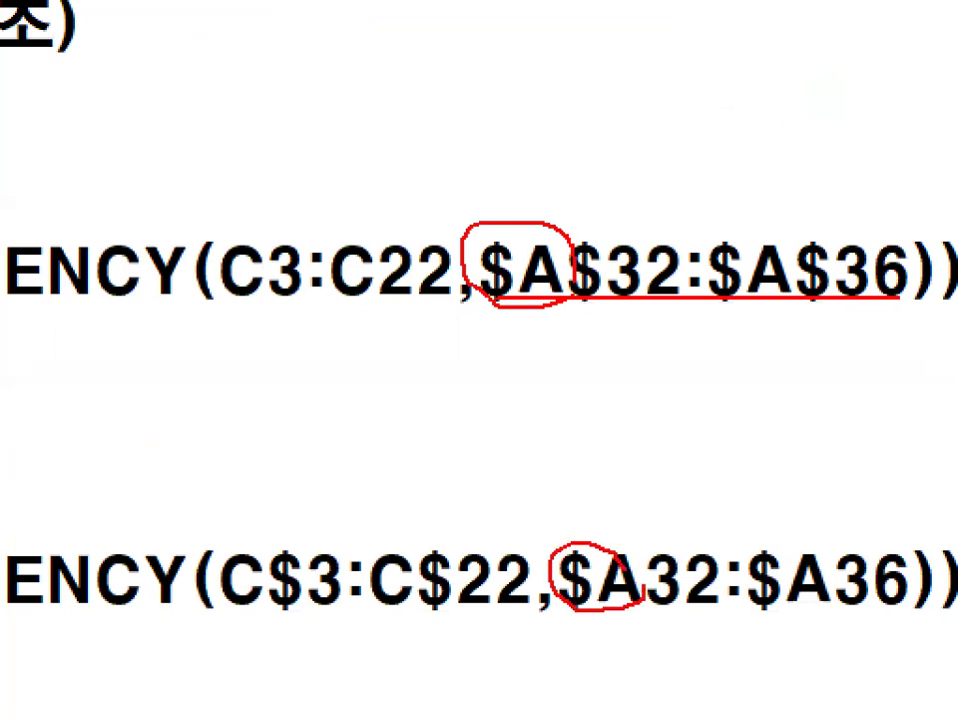
left_click_drag(663, 96, 536, 222)
left_click_drag(534, 181, 536, 222)
left_click_drag(637, 485, 565, 639)
left_click_drag(609, 309, 609, 324)
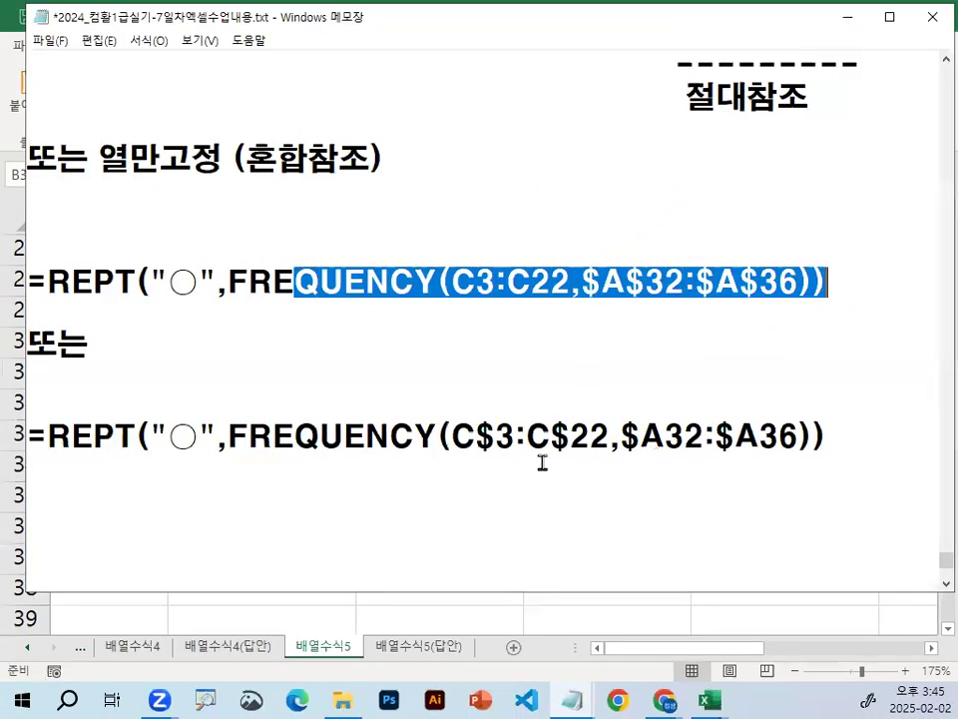
left_click_drag(432, 440, 859, 443)
left_click(857, 441)
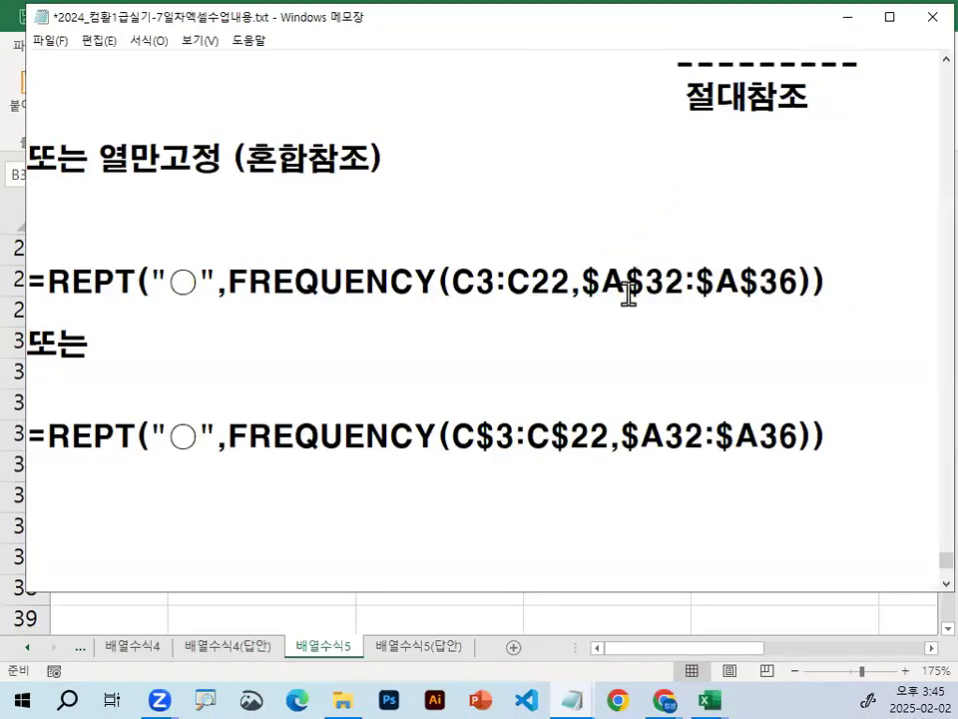
Add the note line "16기출 32개 10개 42개" below the REPT formulas.
left_click(709, 351)
left_click(301, 406)
scroll(399, 439, "down", 2)
left_click(387, 399)
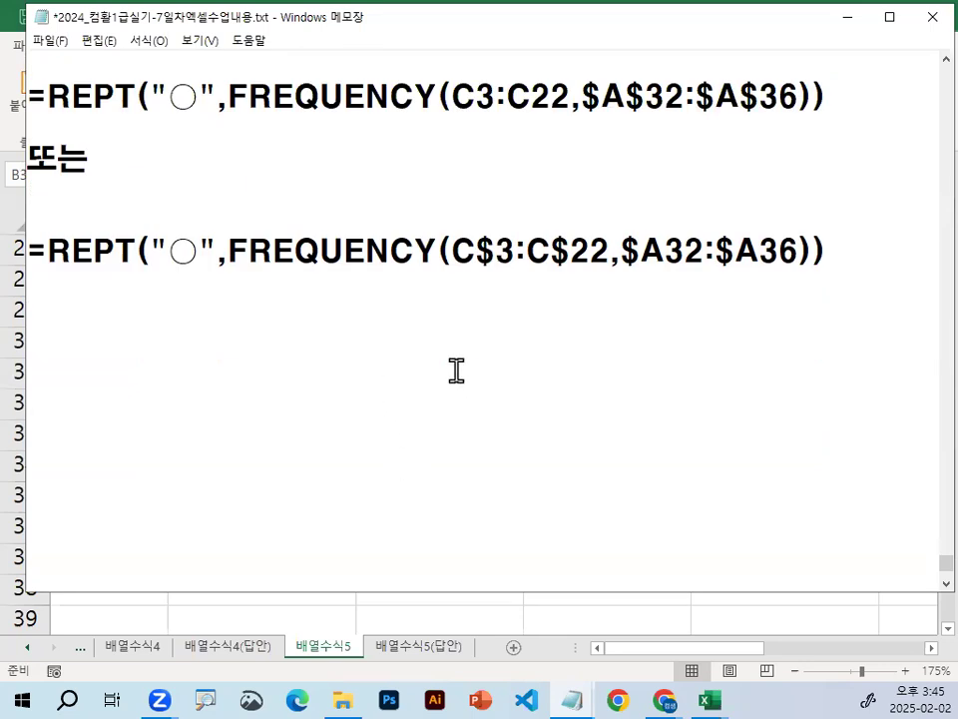
type("16ㄱ")
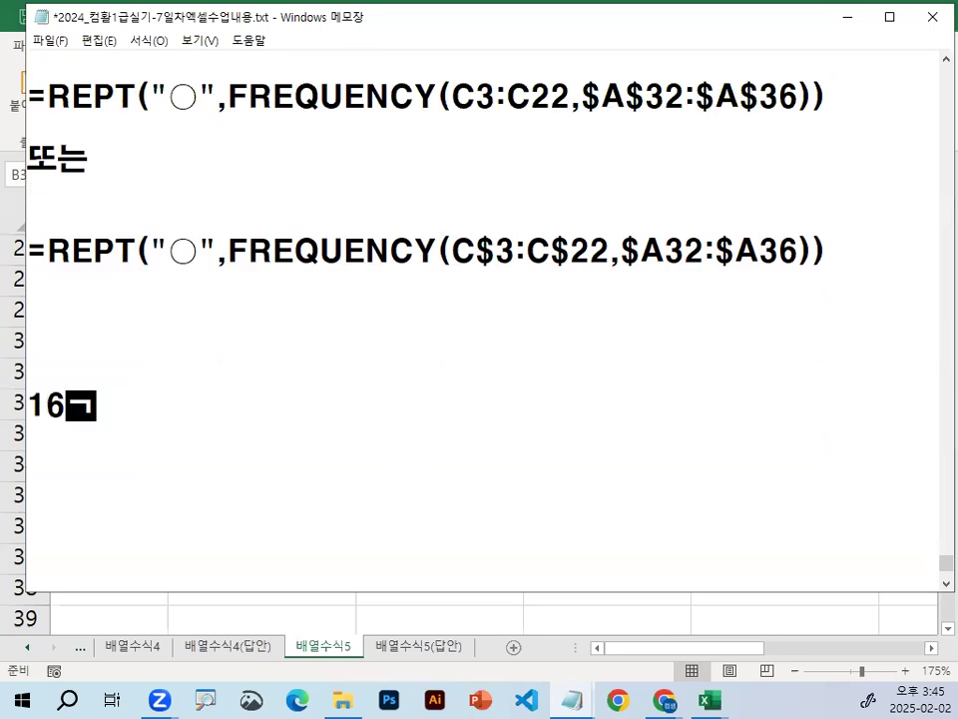
type("ㅣ추")
key("BackSpace")
key("BackSpace")
type("추ㅠㄹ")
key("BackSpace")
key("BackSpace")
key("BackSpace")
type("출  ")
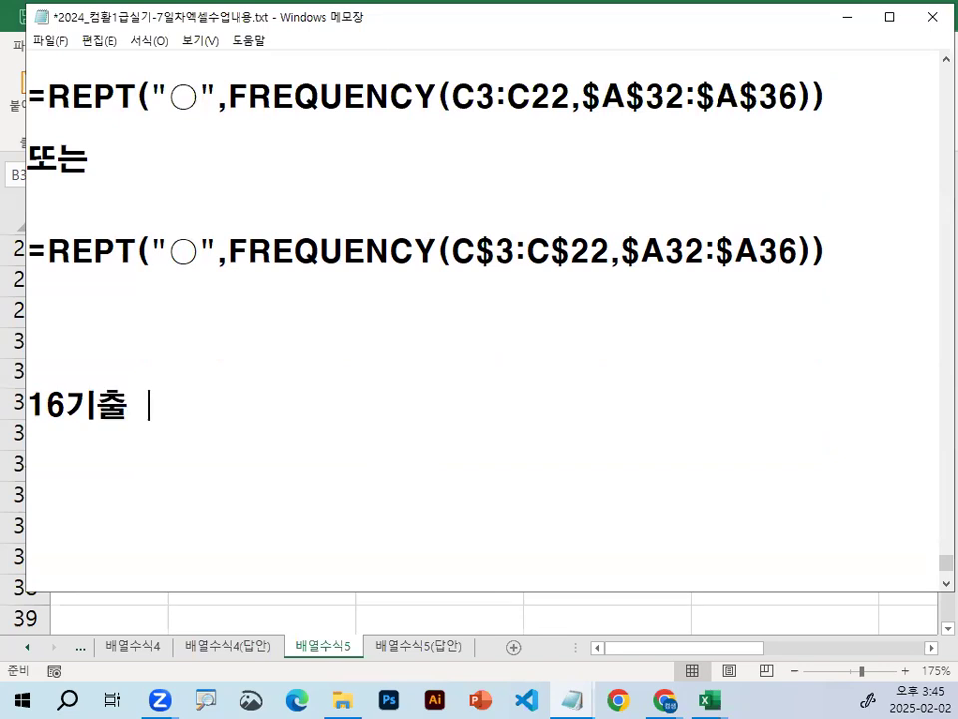
type("32개")
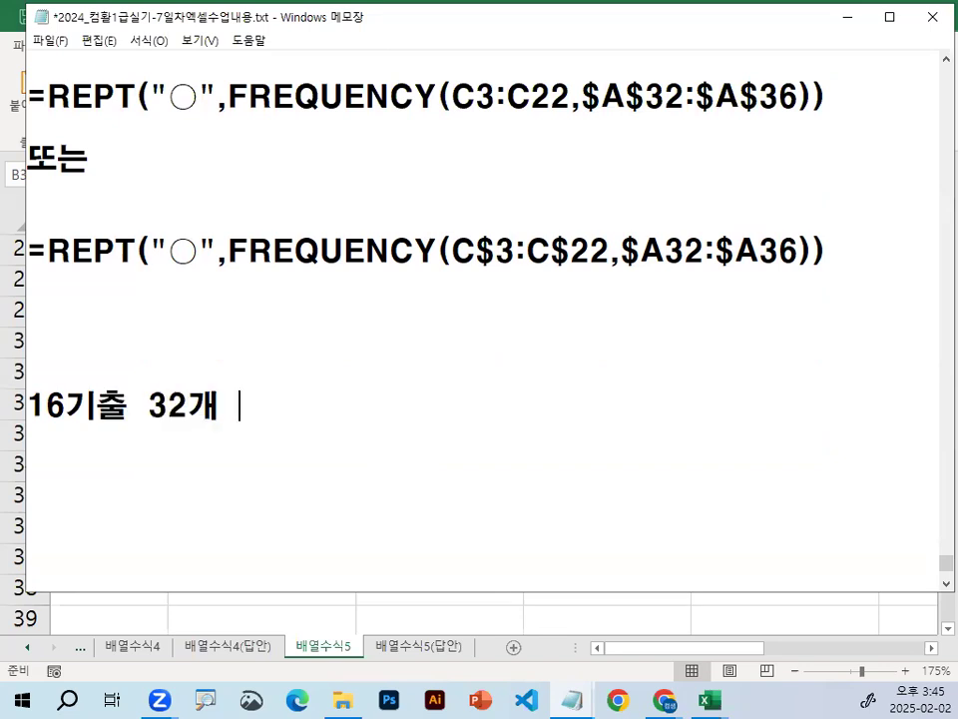
type("     10개")
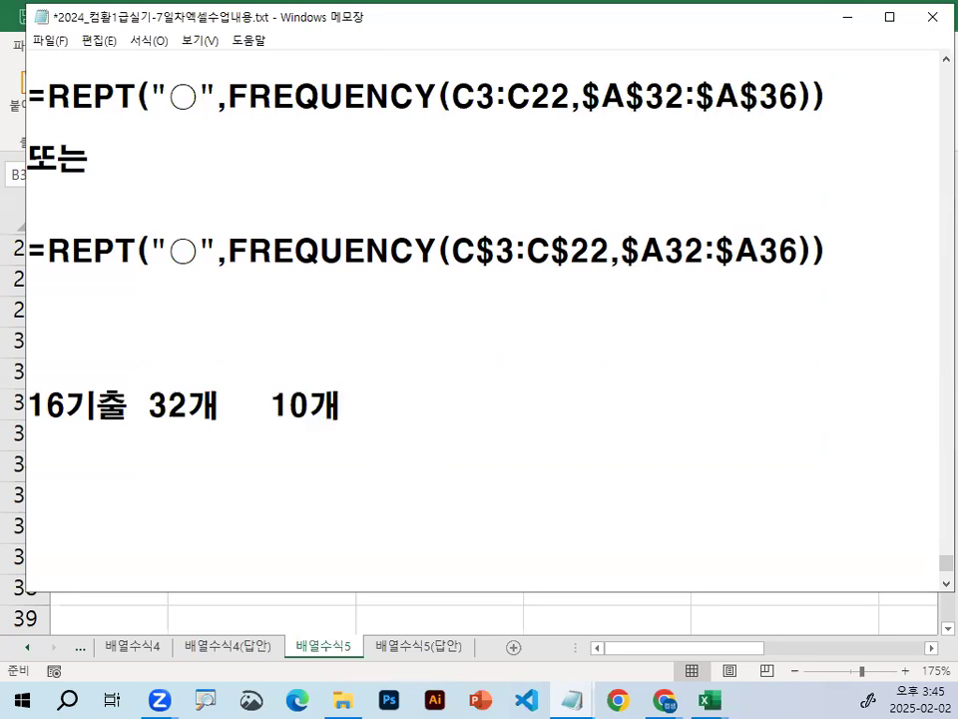
type("    42개")
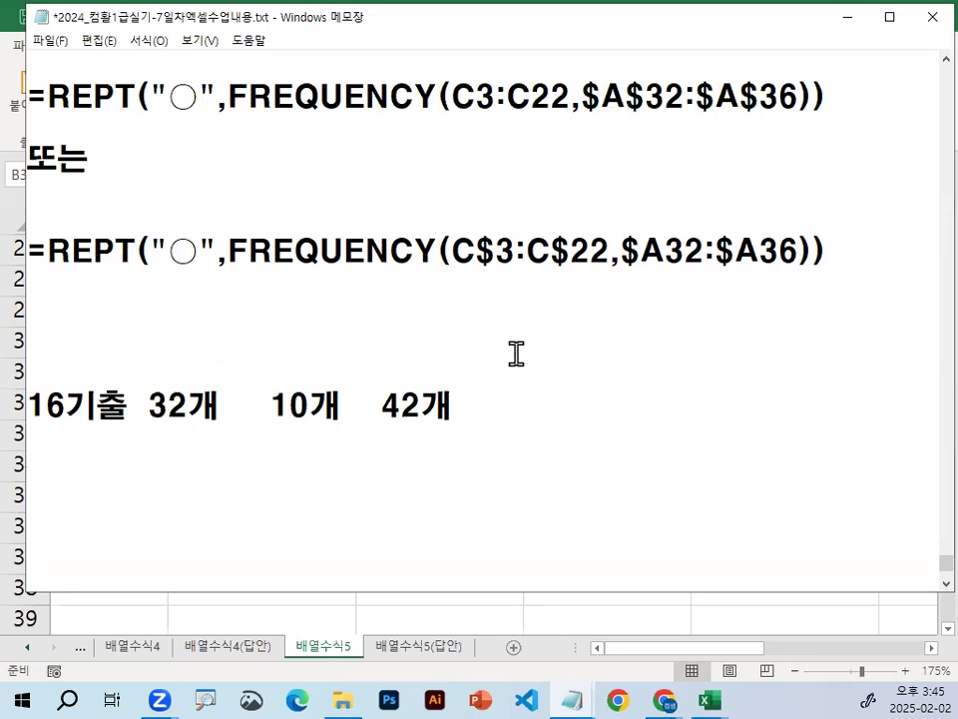
Write and circle "4D" as a temporary annotation beneath the second REPT formula, and mark 16 and 32개 in the note line.
key("ctrl+2")
mouse_move(602, 281)
left_mouse_down()
mouse_move(569, 327)
mouse_move(619, 335)
mouse_move(594, 364)
mouse_move(607, 301)
left_mouse_up()
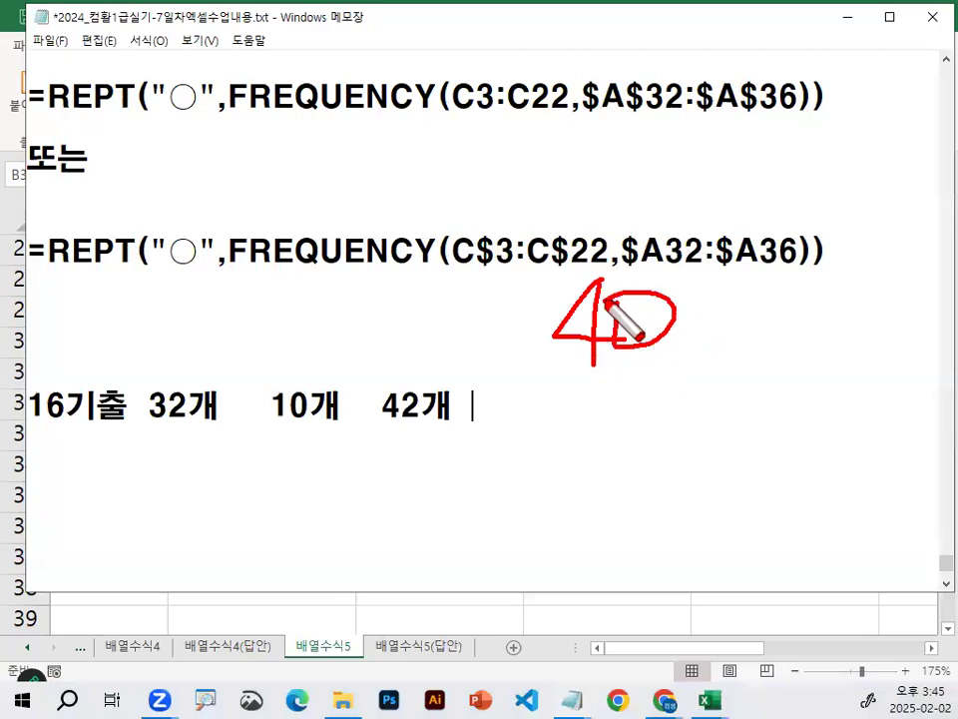
left_click_drag(769, 289, 747, 375)
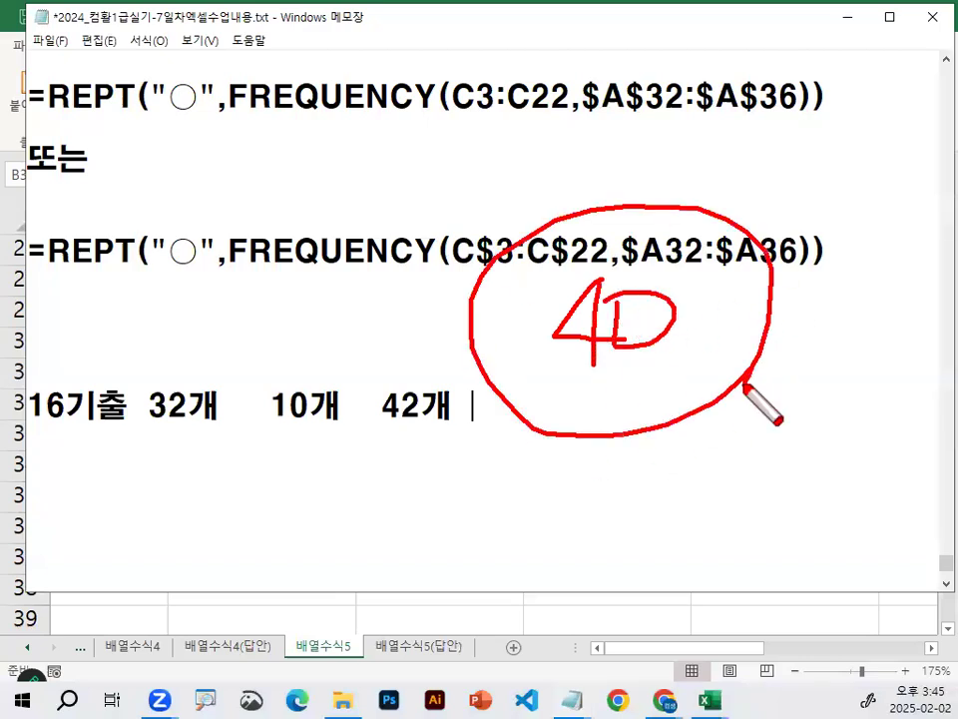
mouse_move(29, 427)
left_mouse_down()
mouse_move(100, 429)
mouse_move(30, 420)
mouse_move(72, 414)
left_mouse_up()
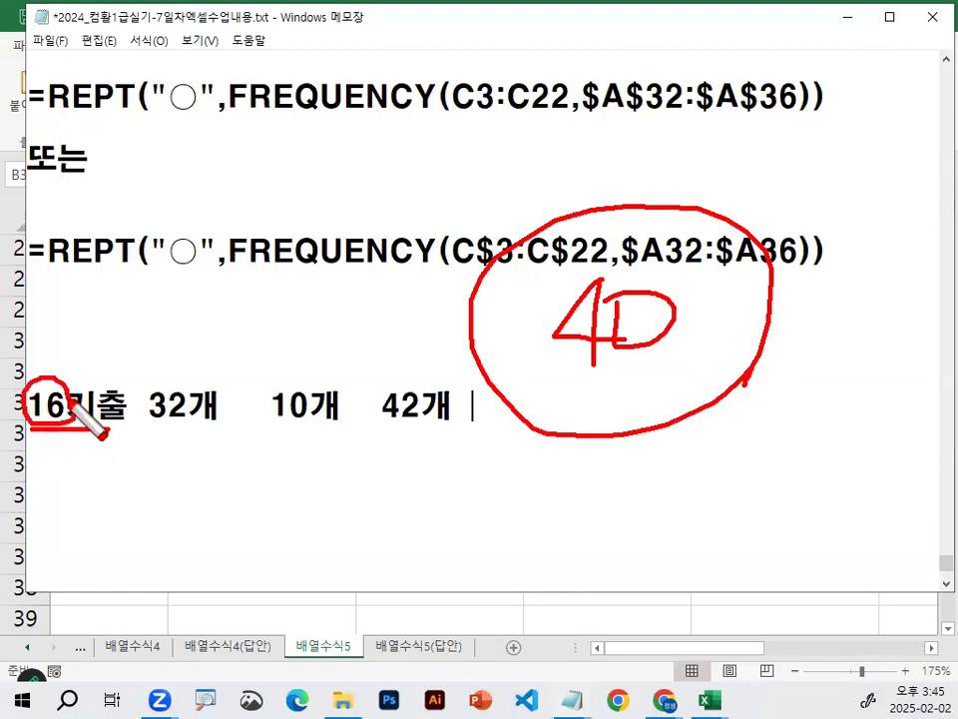
mouse_move(230, 438)
left_mouse_down()
mouse_move(140, 430)
mouse_move(213, 419)
left_mouse_up()
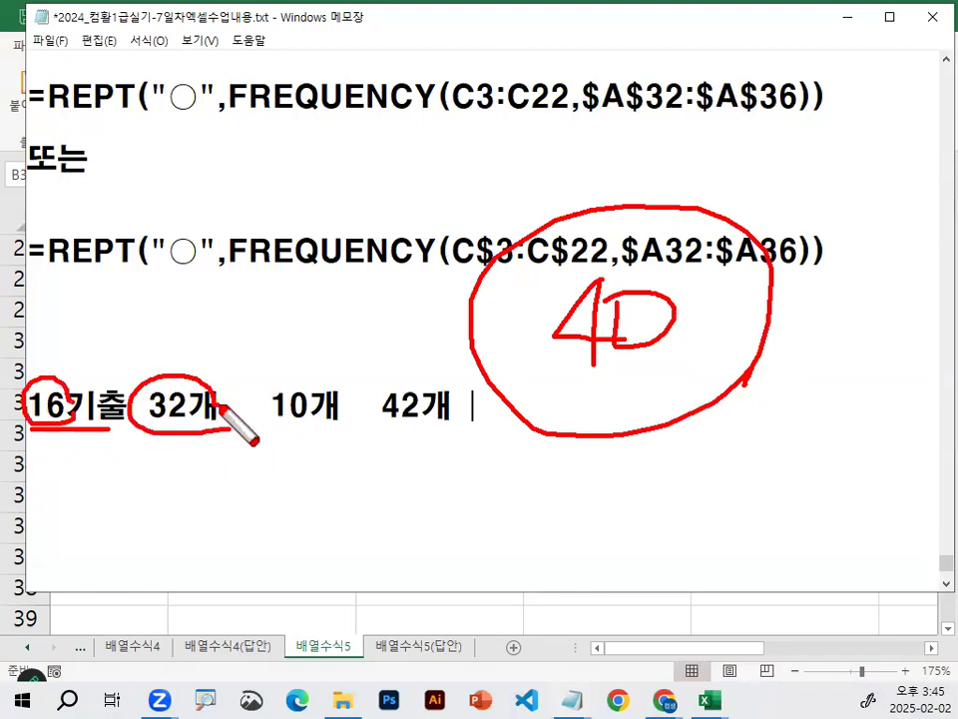
key("Escape")
Examine the note line with its 32개, 10개 and 42개 entries up close, sketching temporary handwritten marks above them.
left_click_drag(27, 404, 496, 412)
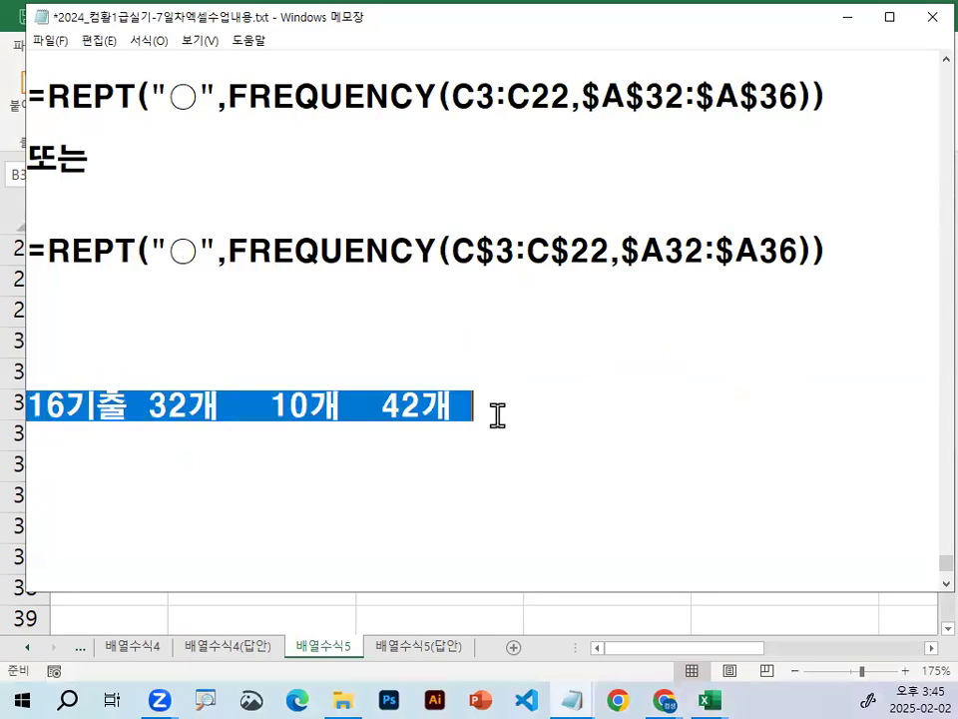
left_click(286, 318)
key("ctrl+1")
left_click(286, 318)
left_click_drag(316, 244, 329, 331)
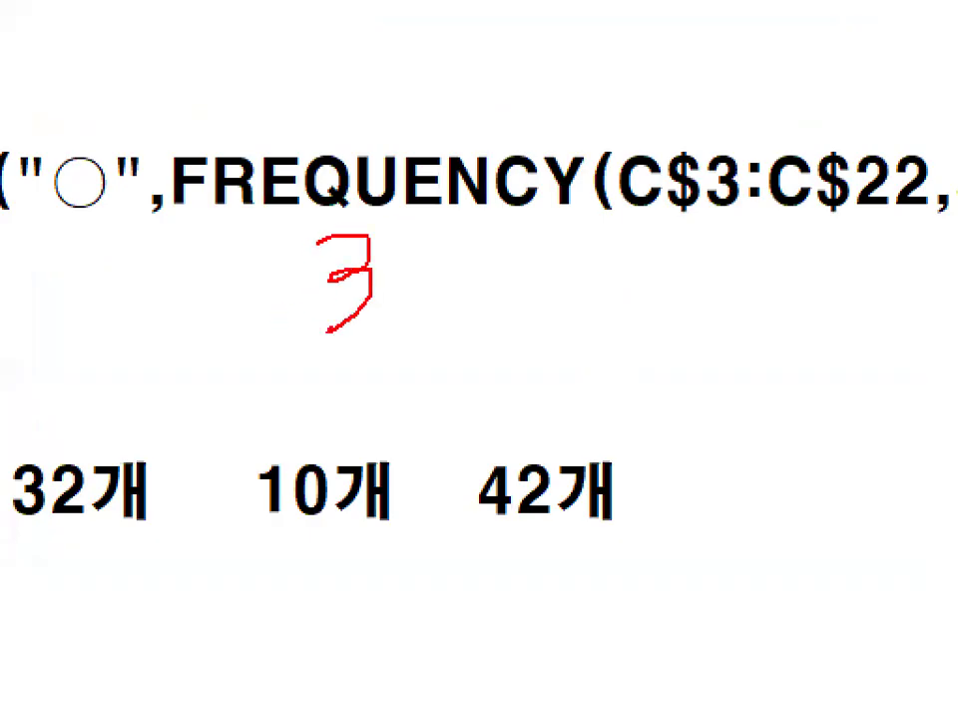
mouse_move(420, 283)
left_mouse_down()
mouse_move(457, 299)
mouse_move(436, 335)
left_mouse_up()
mouse_move(519, 344)
left_mouse_down()
mouse_move(165, 215)
mouse_move(474, 407)
left_mouse_up()
mouse_move(212, 372)
left_mouse_down()
mouse_move(499, 384)
mouse_move(313, 265)
mouse_move(293, 408)
left_mouse_up()
key("Escape")
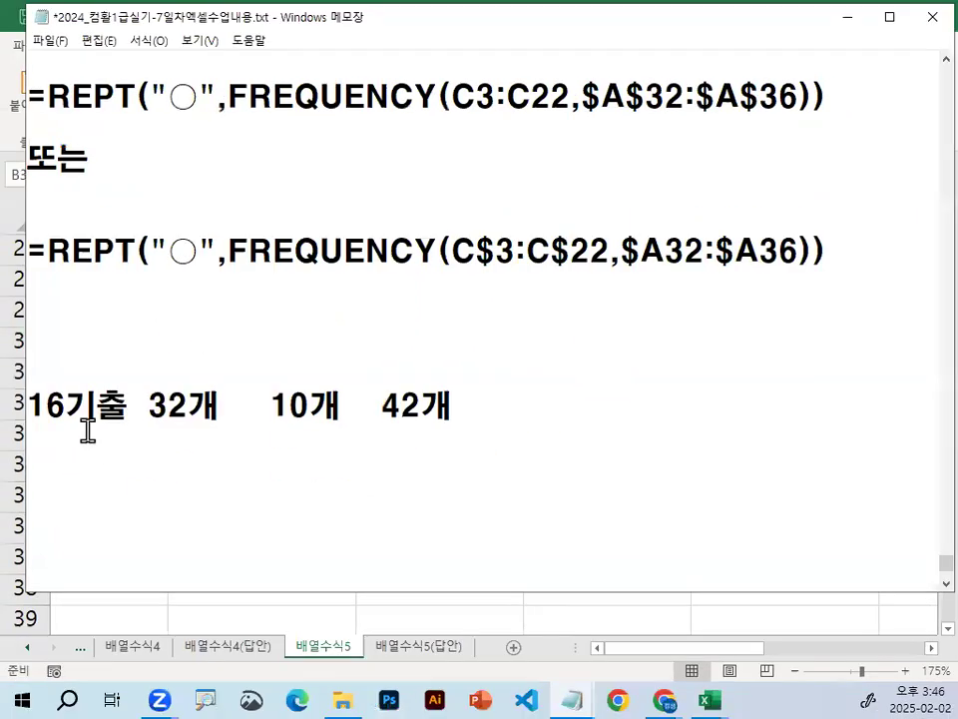
Highlight the 16기출 entry at the start of the note line for review.
left_click_drag(30, 406, 105, 404)
left_click(140, 406)
left_click_drag(30, 401, 130, 404)
left_click(166, 394)
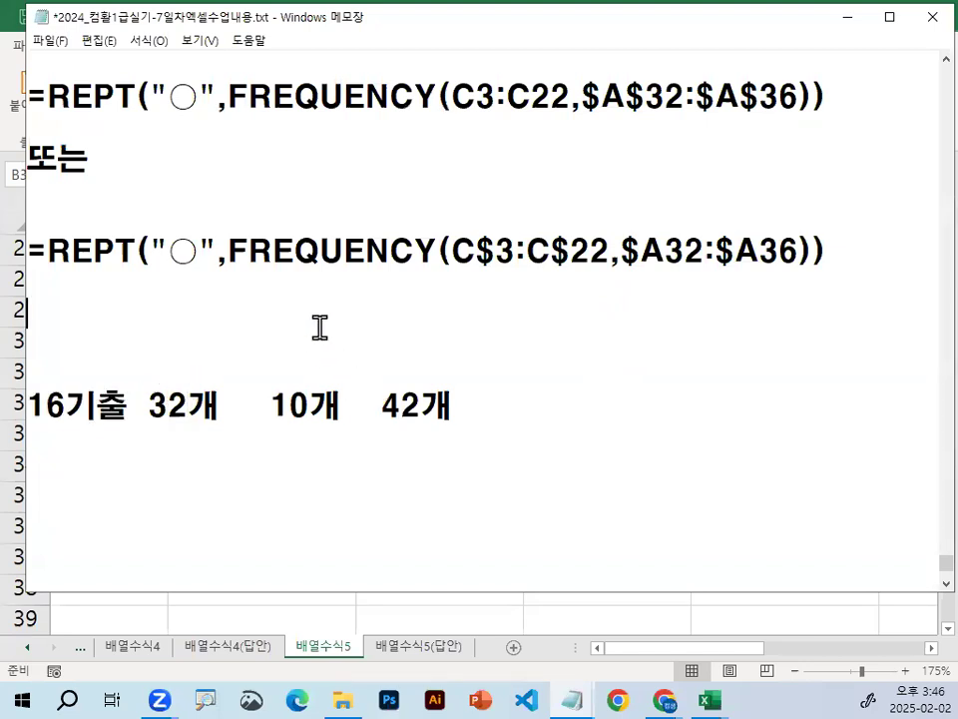